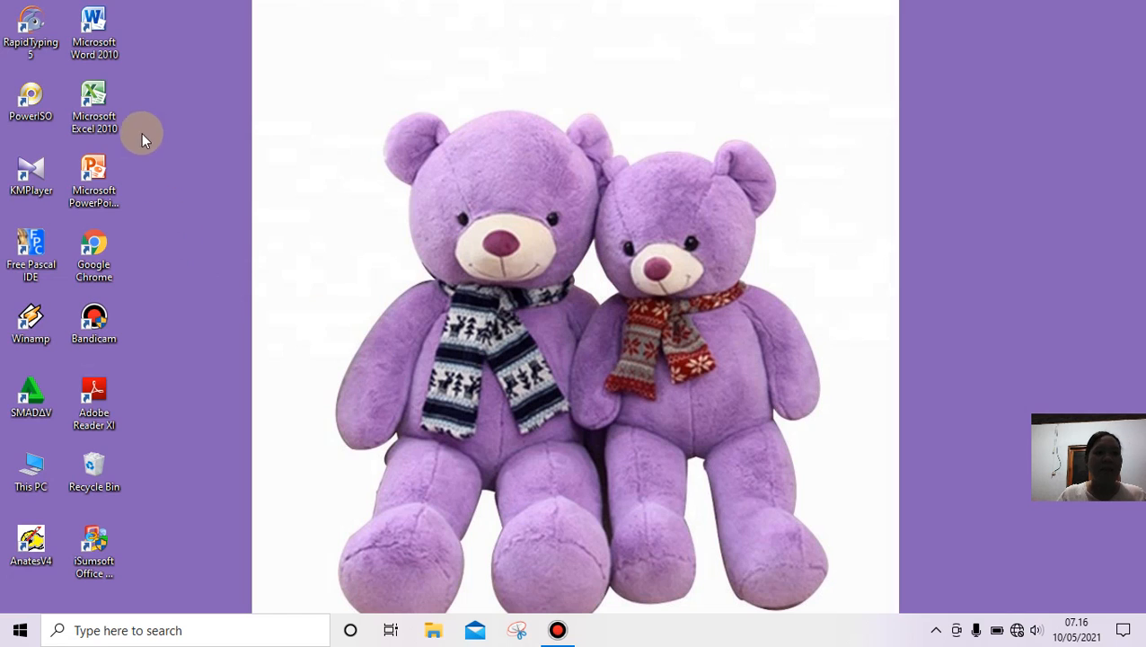
Open Microsoft Excel 2010 and enlarge the blank worksheet's zoom to 170%
{"action": "double_click", "coordinate": [100, 109]}
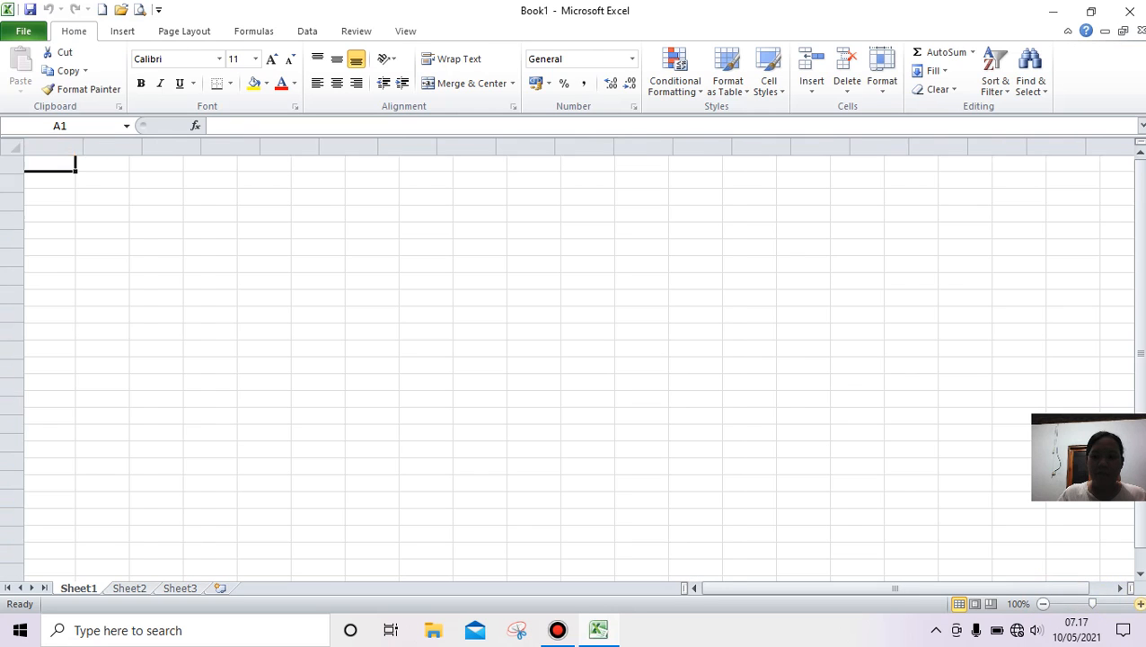
{"action": "left_click", "coordinate": [1140, 603]}
{"action": "left_click", "coordinate": [1140, 604]}
{"action": "left_click", "coordinate": [1139, 603]}
{"action": "left_click", "coordinate": [1139, 604]}
{"action": "left_click", "coordinate": [1139, 603]}
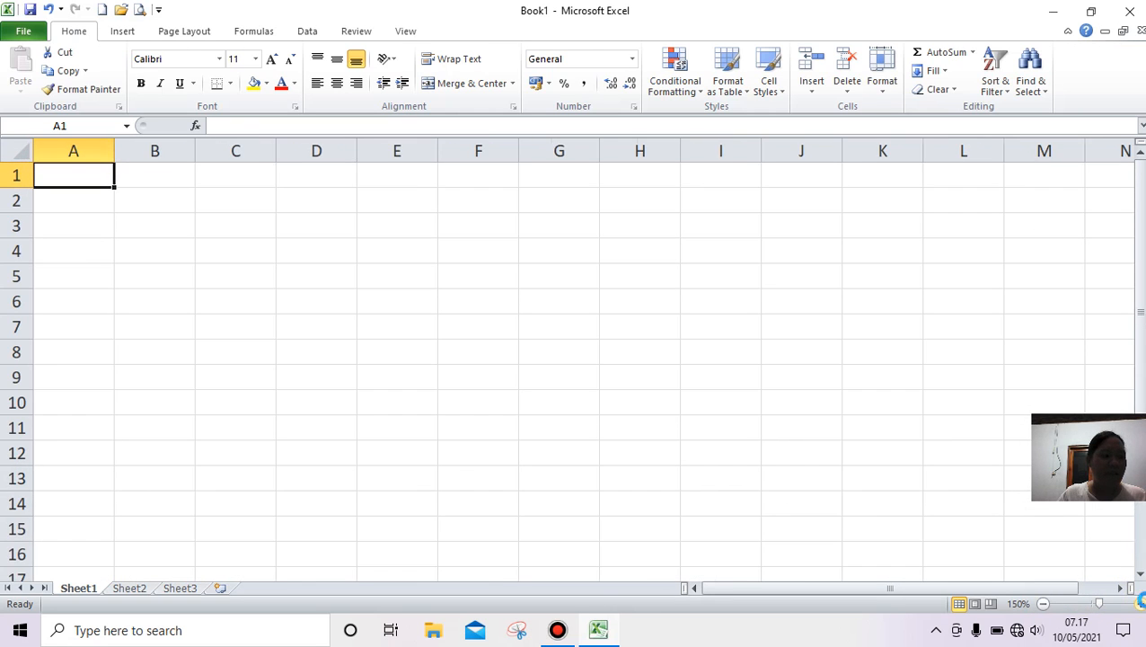
{"action": "left_click", "coordinate": [1139, 603]}
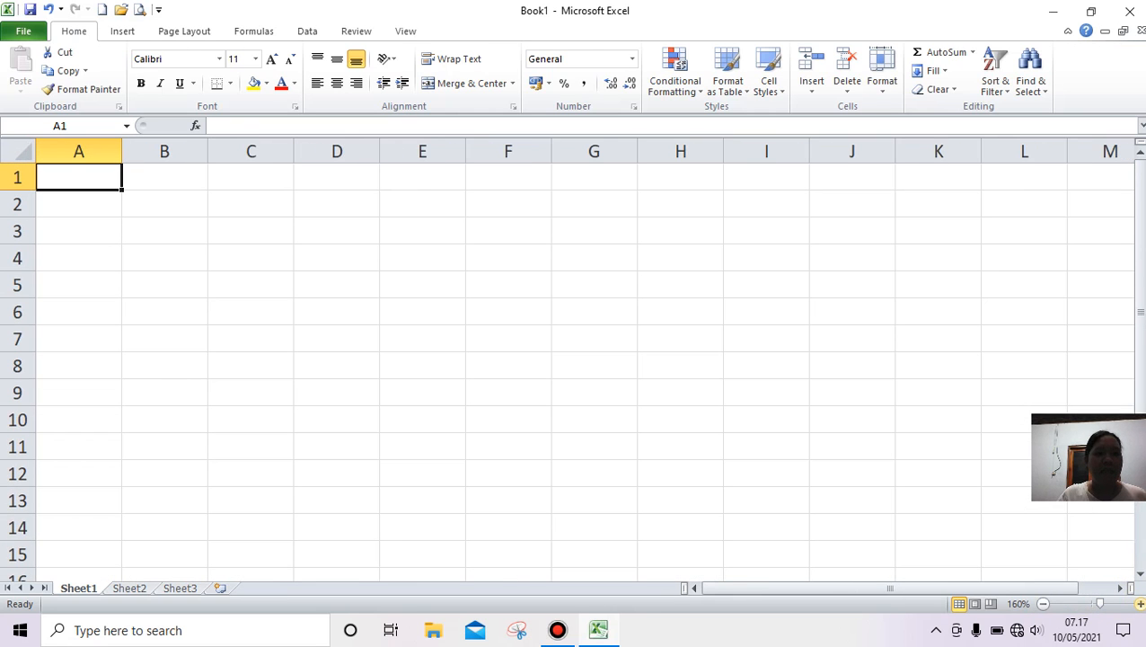
{"action": "left_click", "coordinate": [1139, 603]}
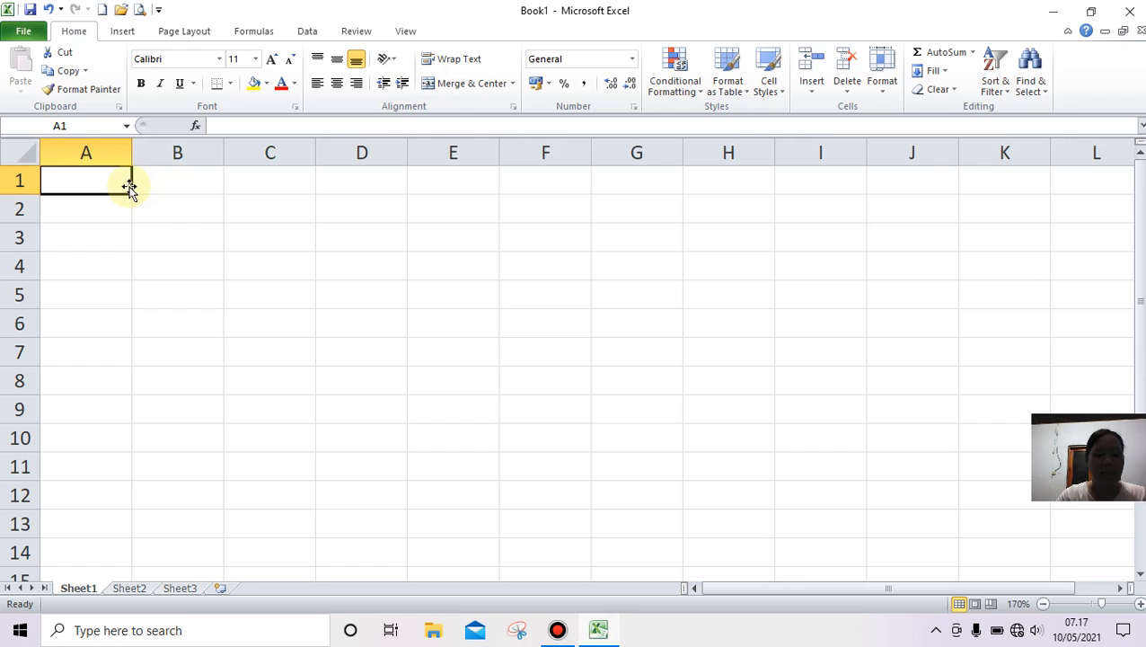
Enter the headers NAMA BARANG, JUMLAH, HARGA and TOTAL in cells A1 to D1
{"action": "type", "text": "NAMA BA"}
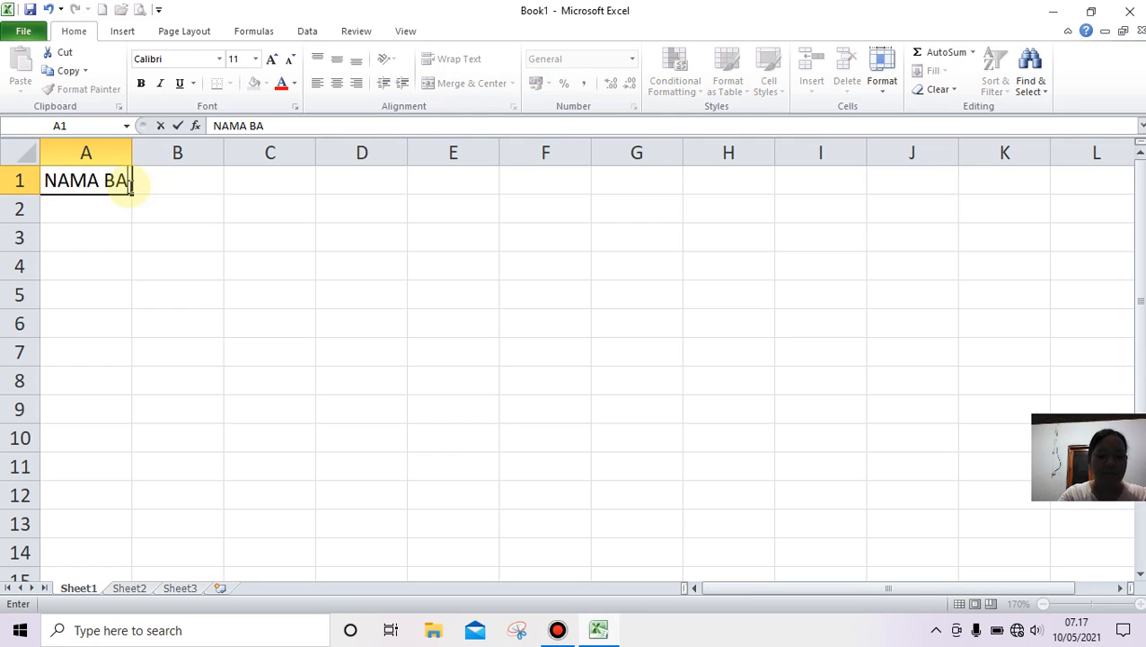
{"action": "type", "text": "RANG"}
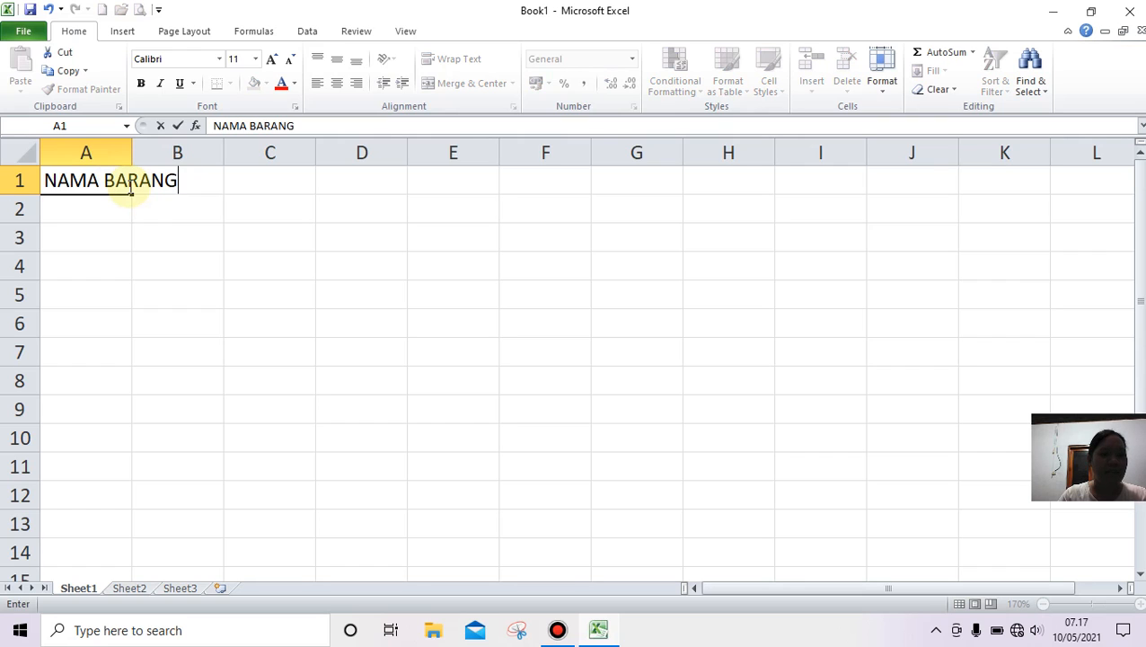
{"action": "key", "text": "Tab"}
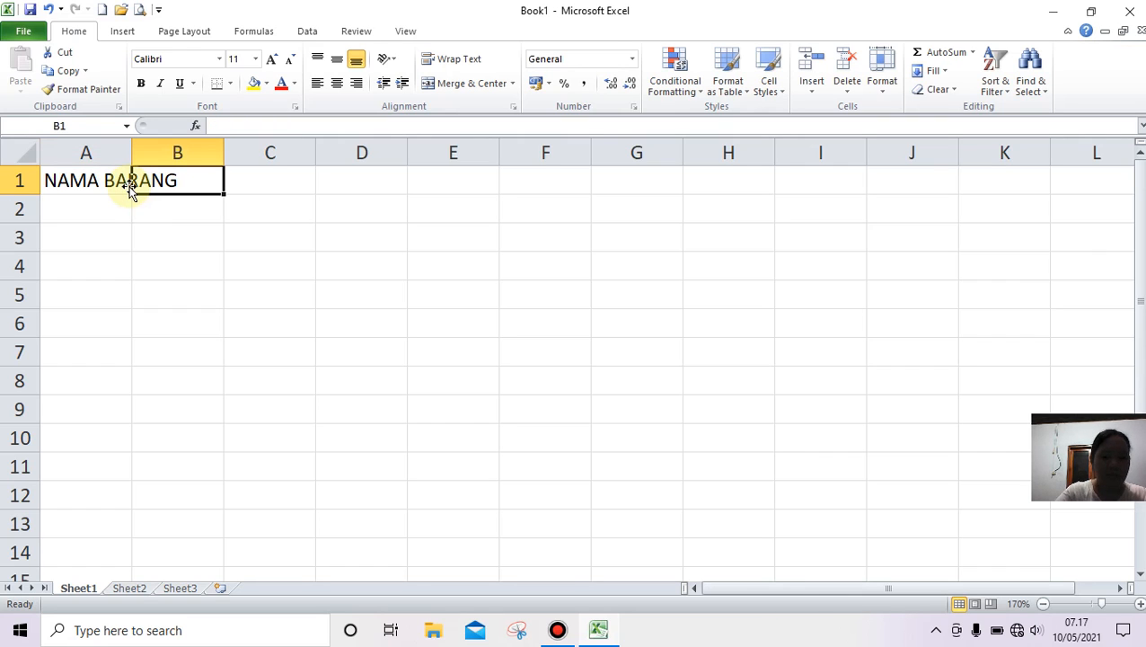
{"action": "type", "text": "JUMLAH"}
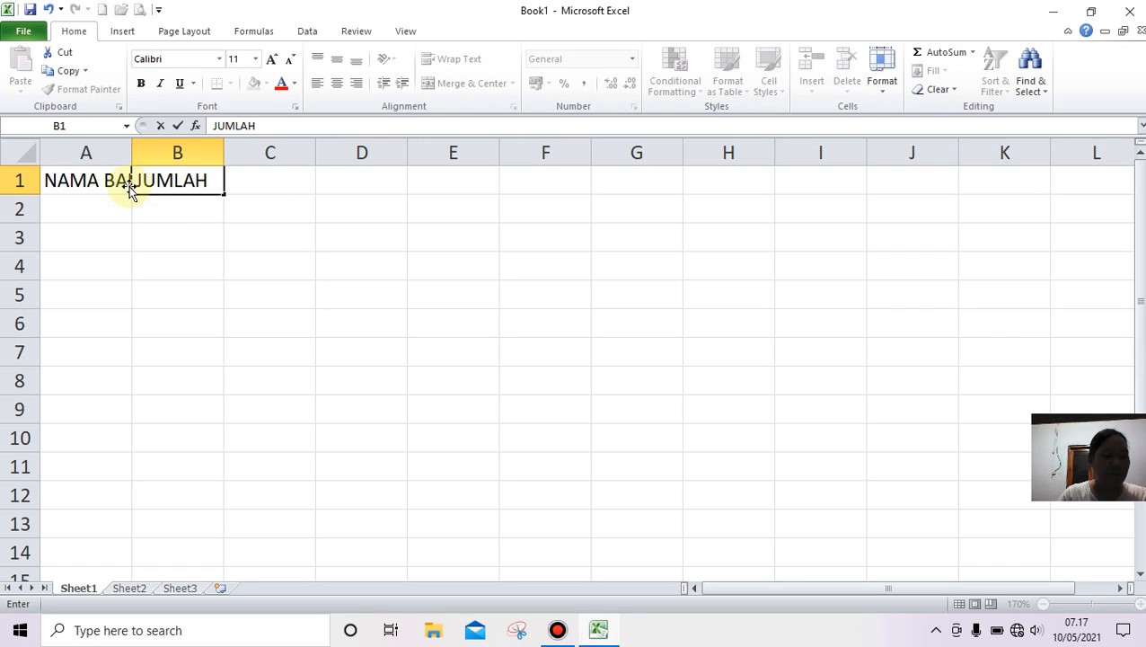
{"action": "key", "text": "Tab"}
{"action": "type", "text": "HARGA"}
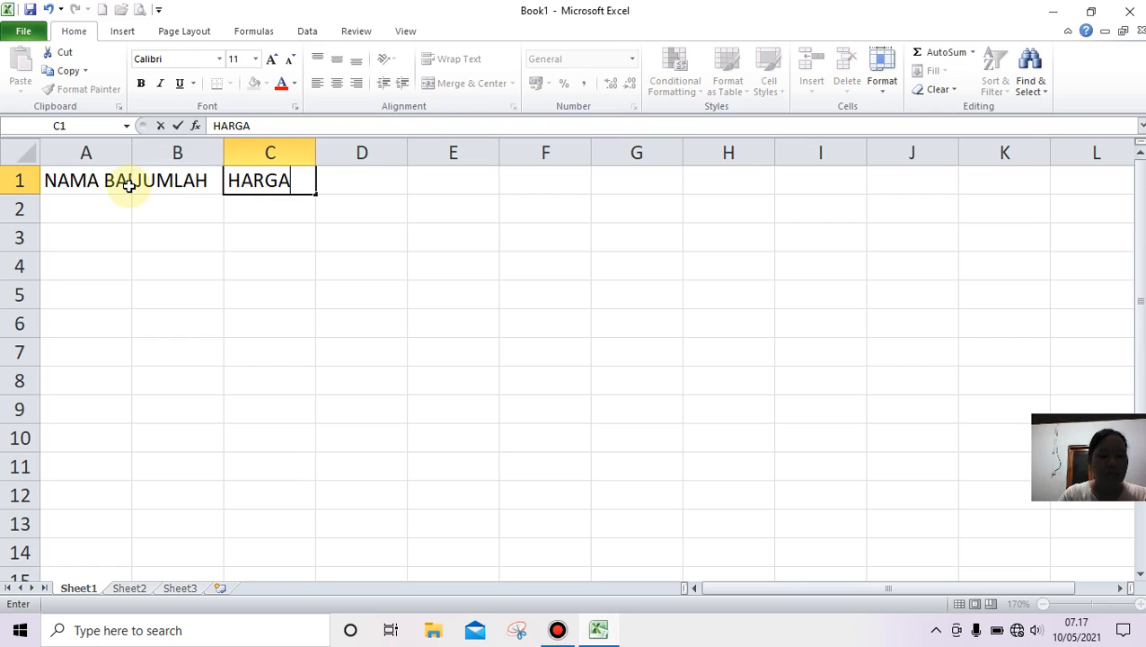
{"action": "key", "text": "Tab"}
{"action": "type", "text": "TOTAL"}
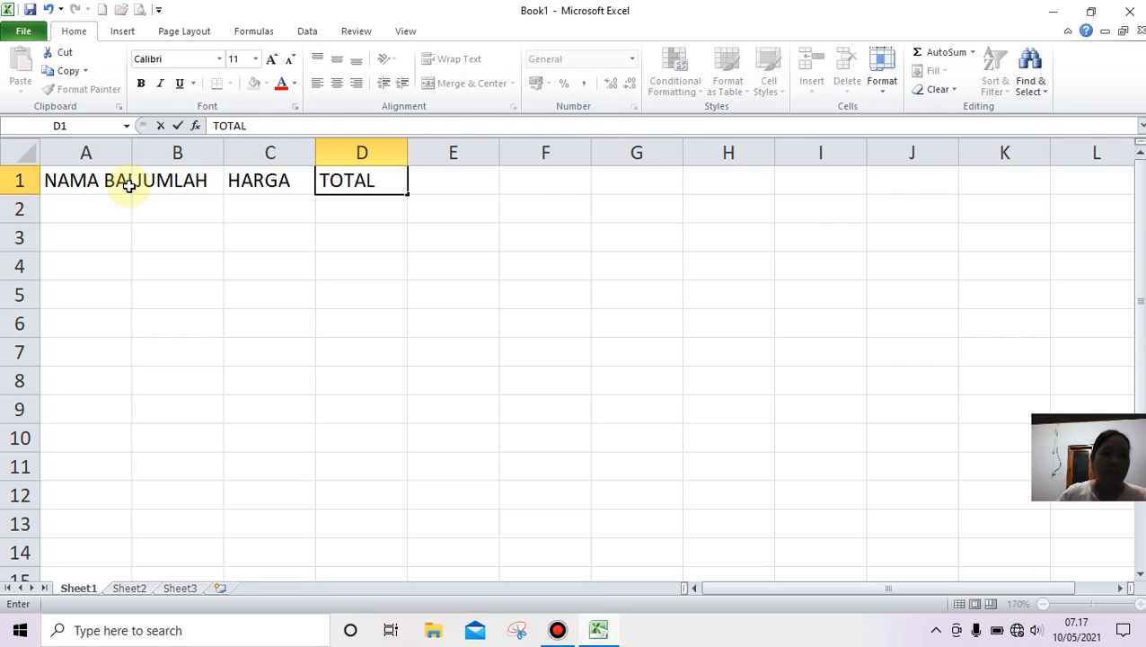
{"action": "left_click", "coordinate": [72, 218]}
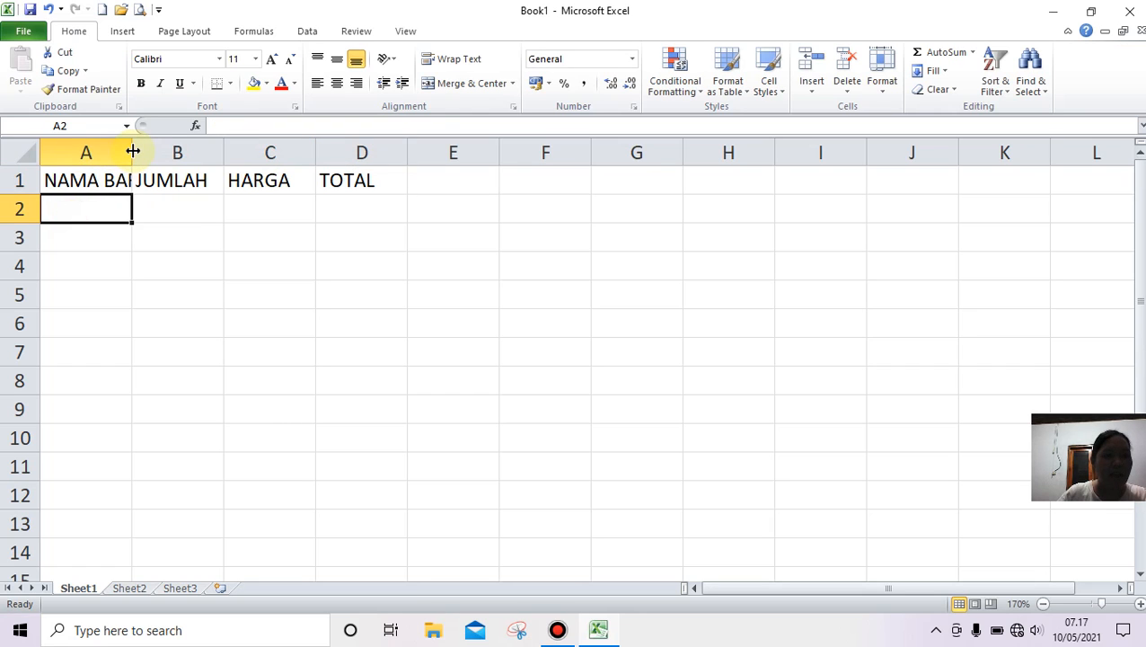
Widen column A to fit its header, widen column D slightly, and centre the headers in A1:D1
{"action": "left_click_drag", "start_coordinate": [133, 152], "coordinate": [190, 151]}
{"action": "left_click_drag", "start_coordinate": [281, 151], "coordinate": [282, 148]}
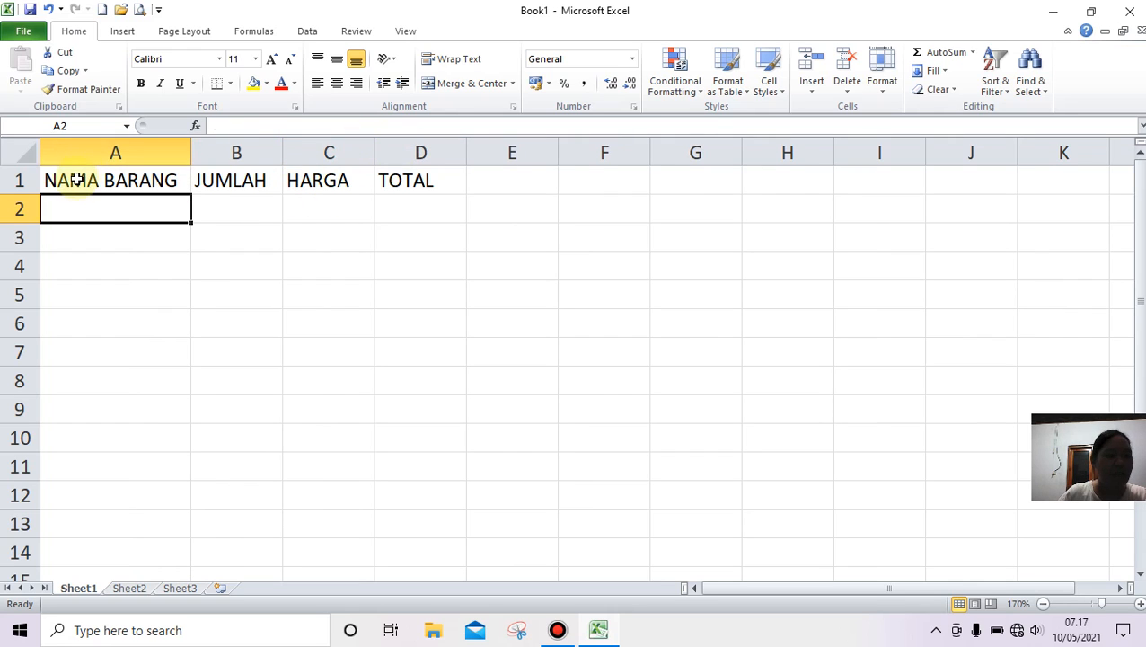
{"action": "left_click_drag", "start_coordinate": [80, 180], "coordinate": [413, 181]}
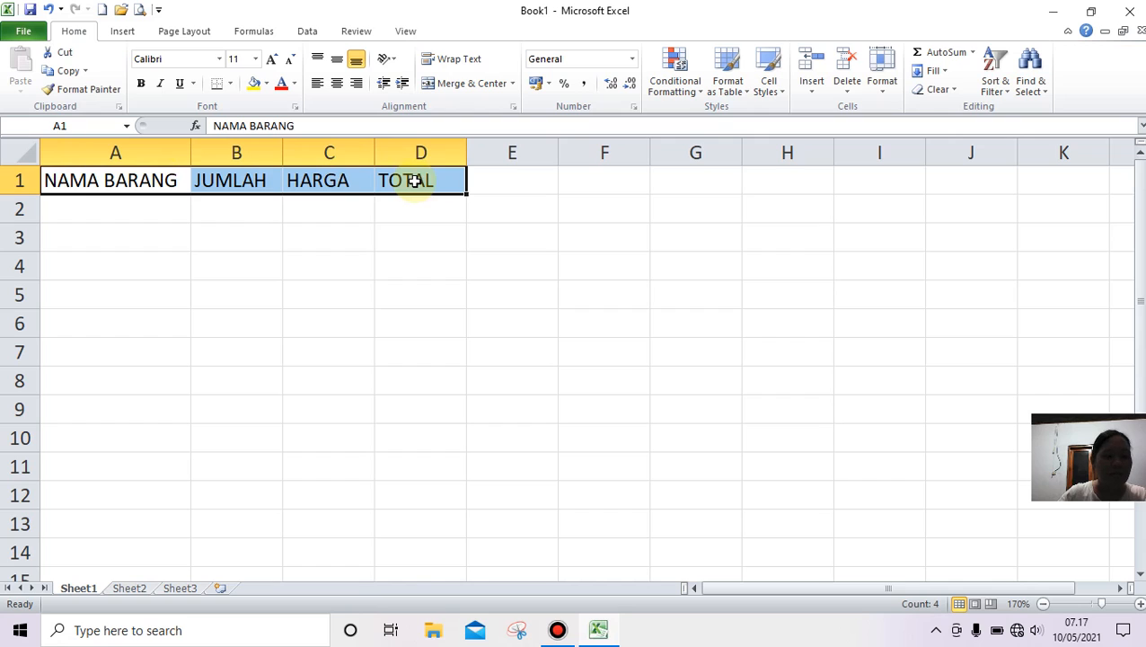
{"action": "left_click_drag", "start_coordinate": [469, 141], "coordinate": [487, 141]}
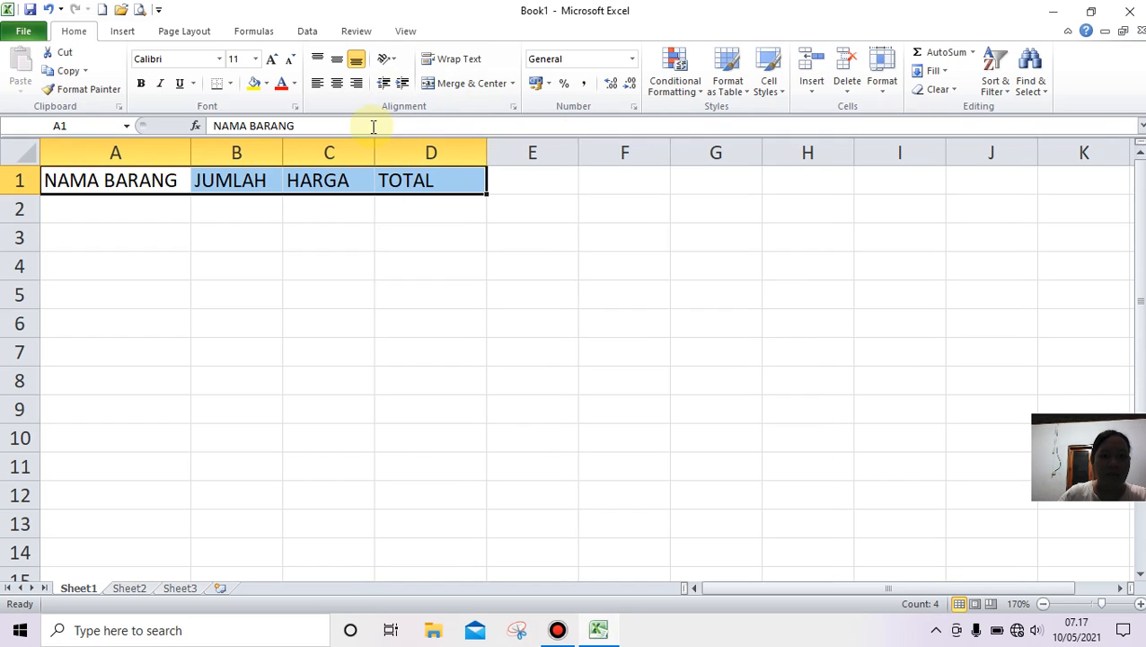
{"action": "left_click", "coordinate": [337, 84]}
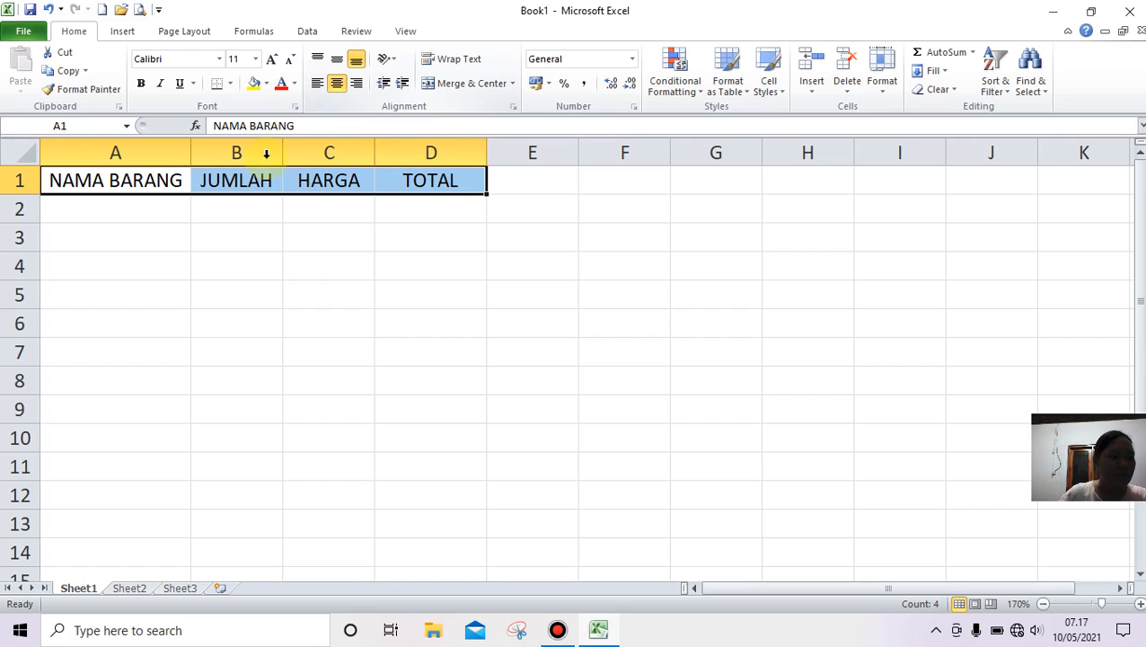
Fill row 2 with the item SUSU INDOMILK, quantity 2 and price 7500
{"action": "left_click", "coordinate": [94, 217]}
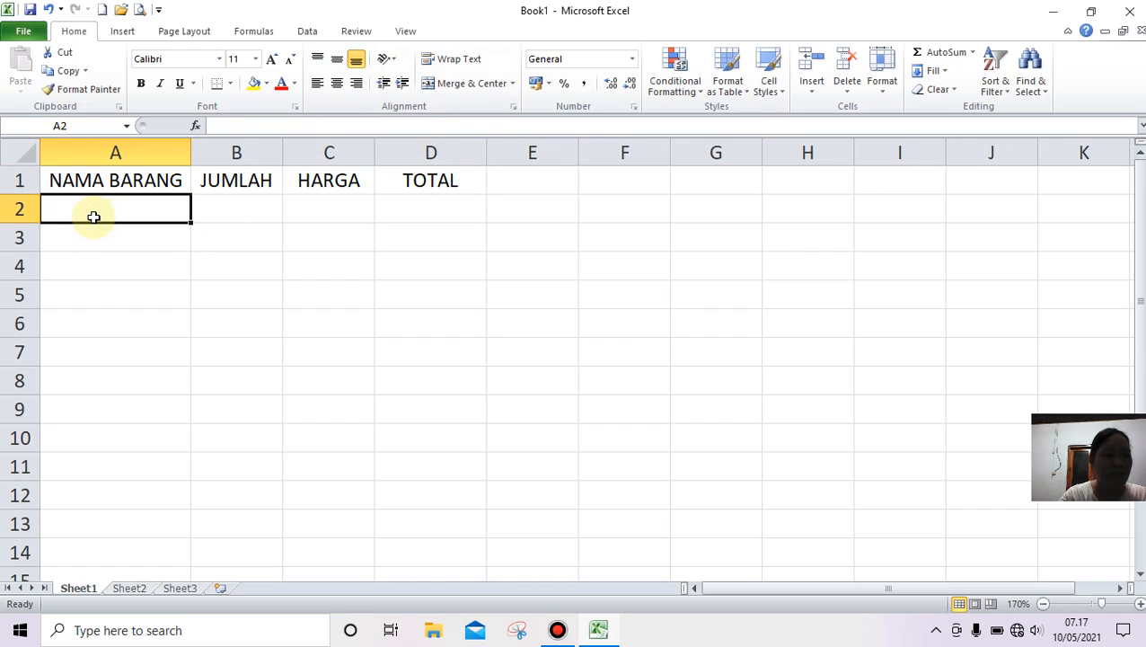
{"action": "type", "text": "SUSU INDO"}
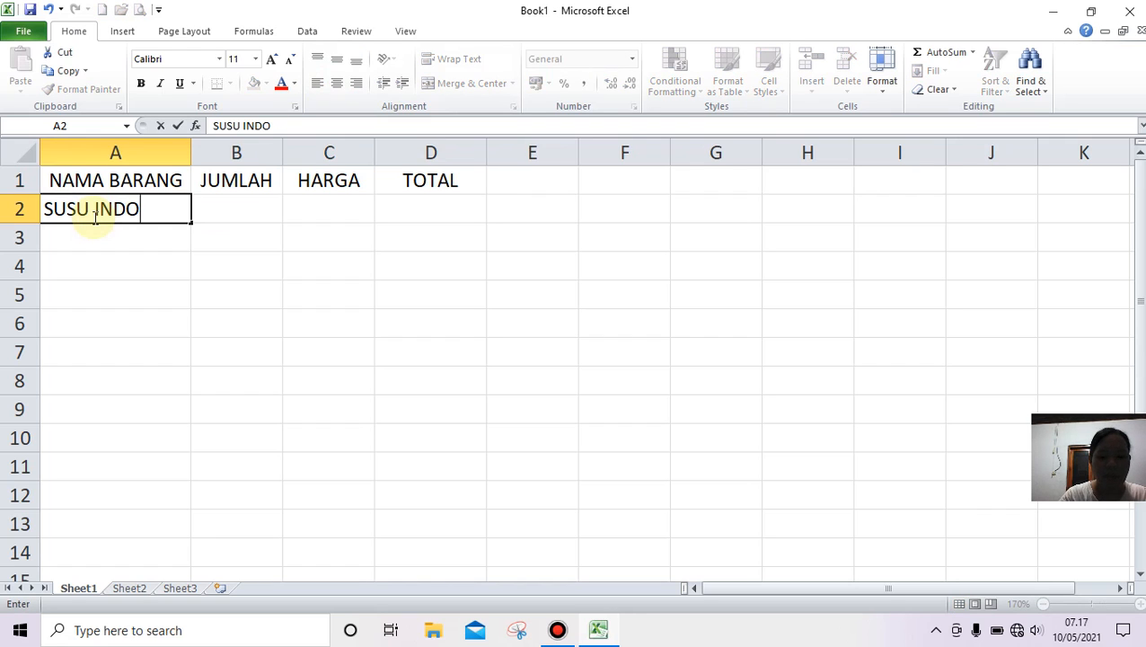
{"action": "type", "text": "MILK"}
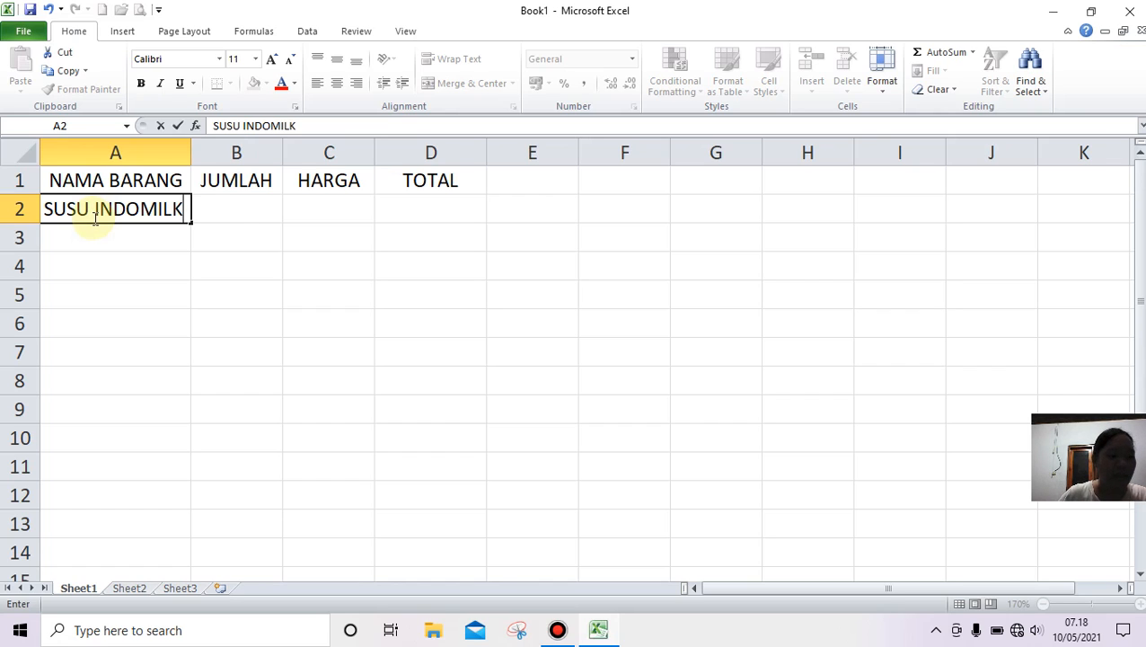
{"action": "left_click", "coordinate": [243, 211]}
{"action": "type", "text": "2"}
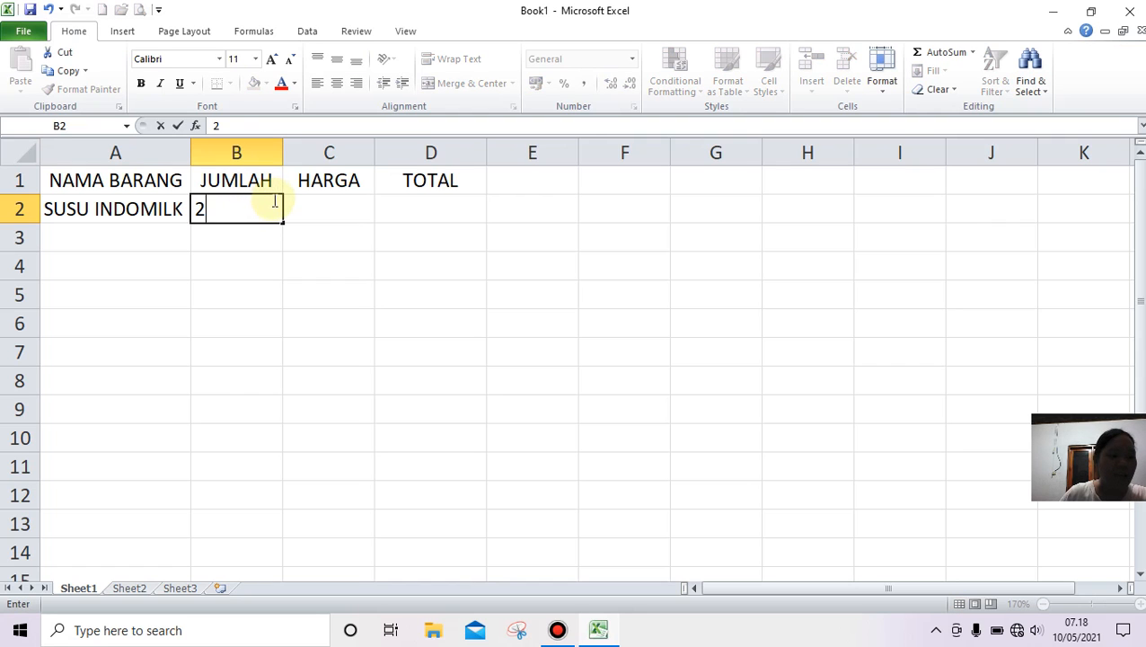
{"action": "left_click", "coordinate": [304, 210]}
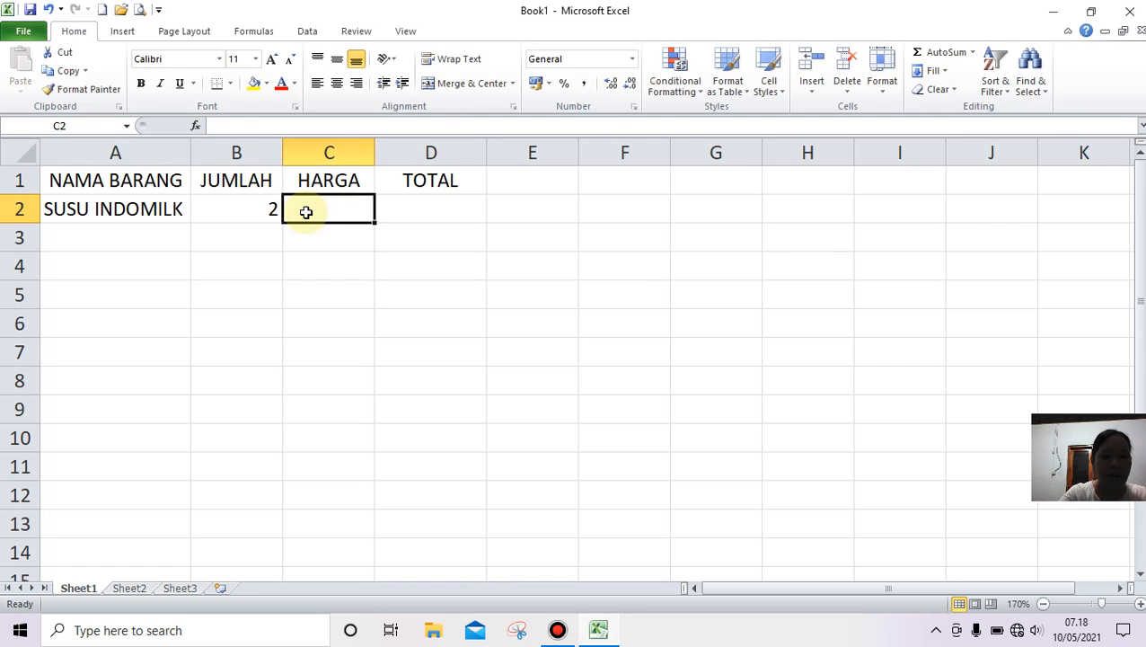
{"action": "type", "text": "7500"}
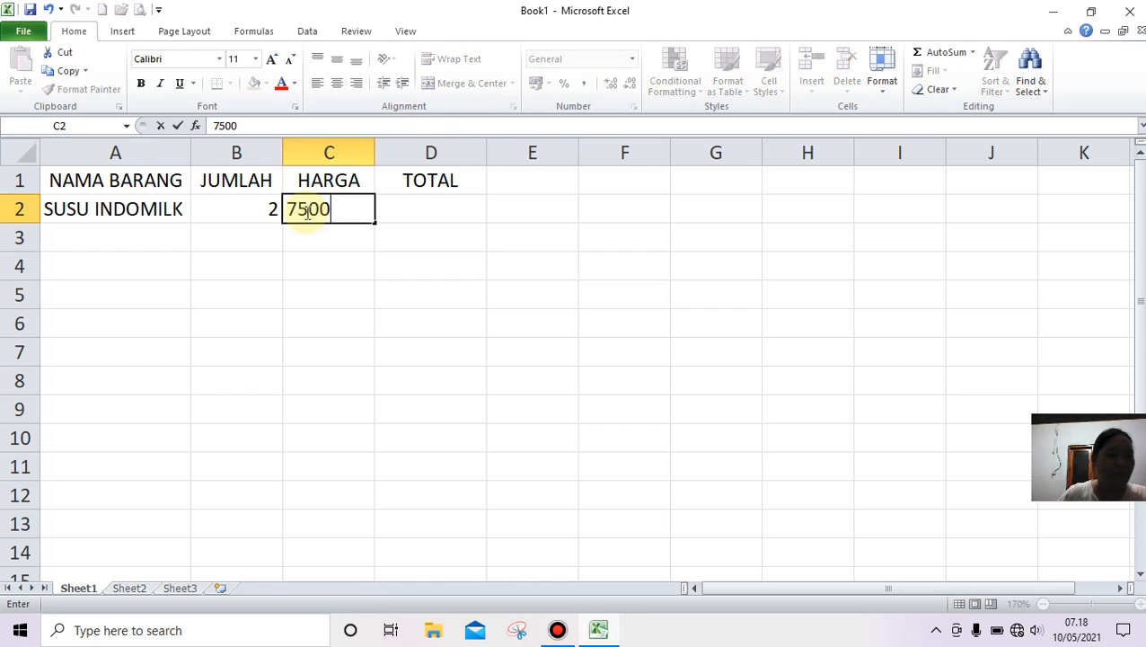
Fill row 3 with the item ROTI TAWAR, quantity 3 and price 10000
{"action": "left_click", "coordinate": [105, 237]}
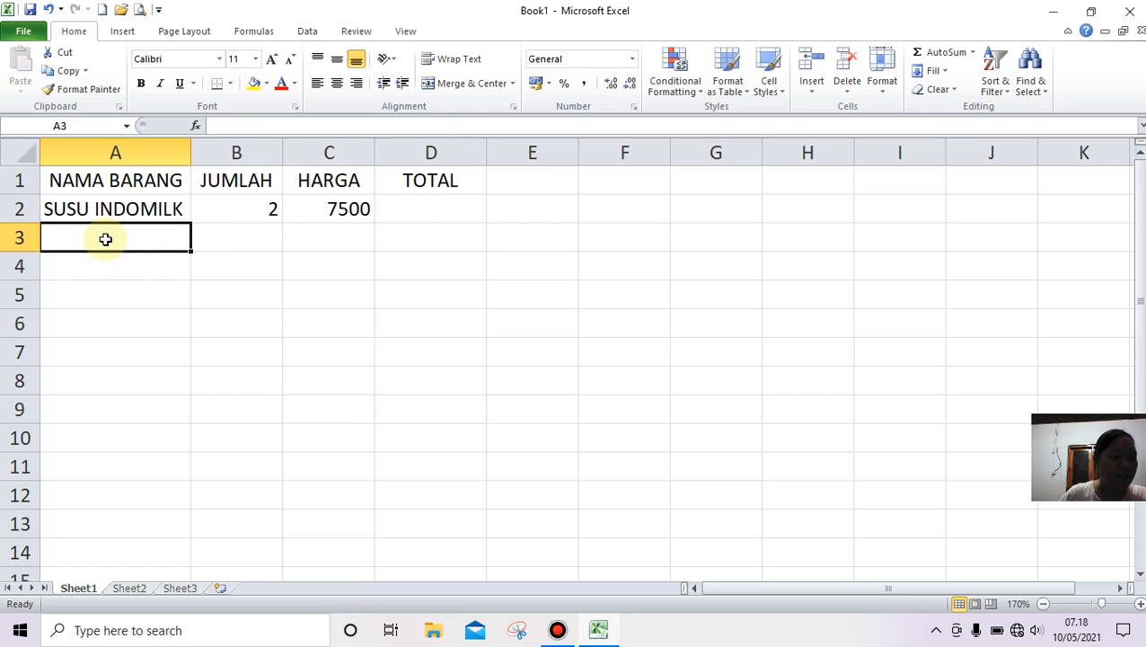
{"action": "type", "text": "ROTI "}
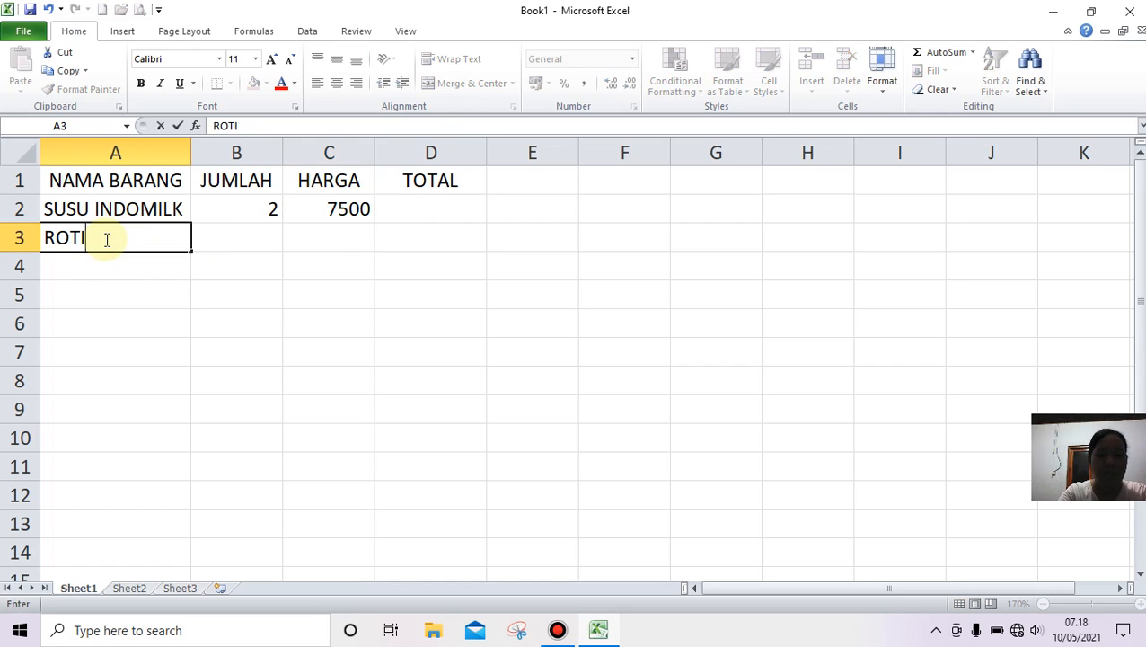
{"action": "type", "text": "TAWAR"}
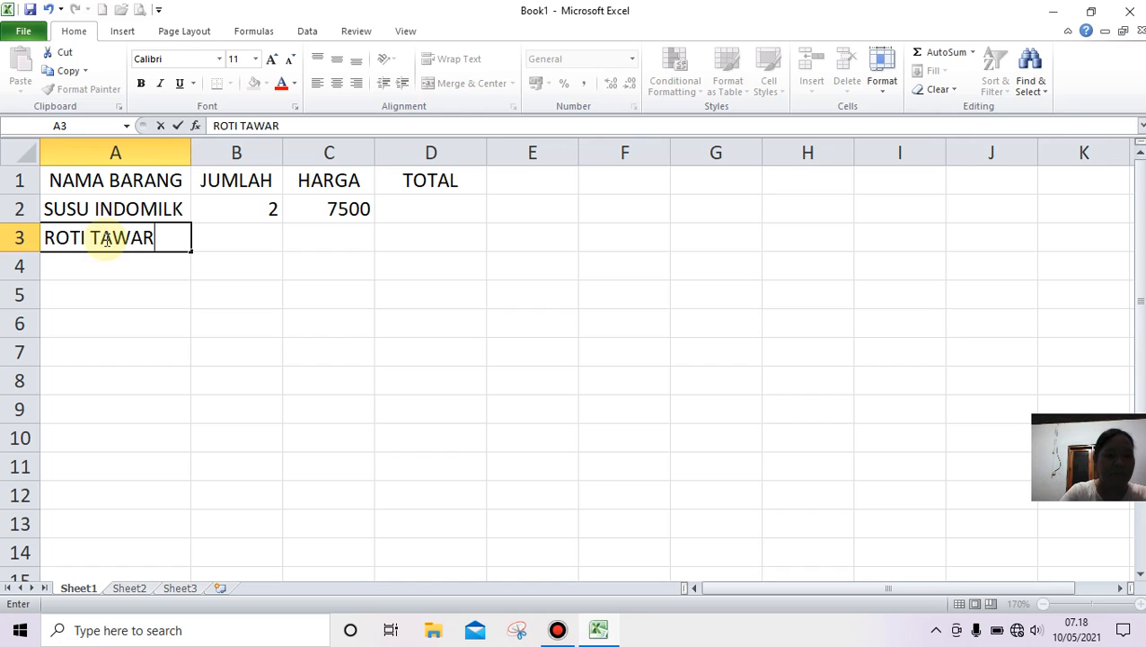
{"action": "key", "text": "Tab"}
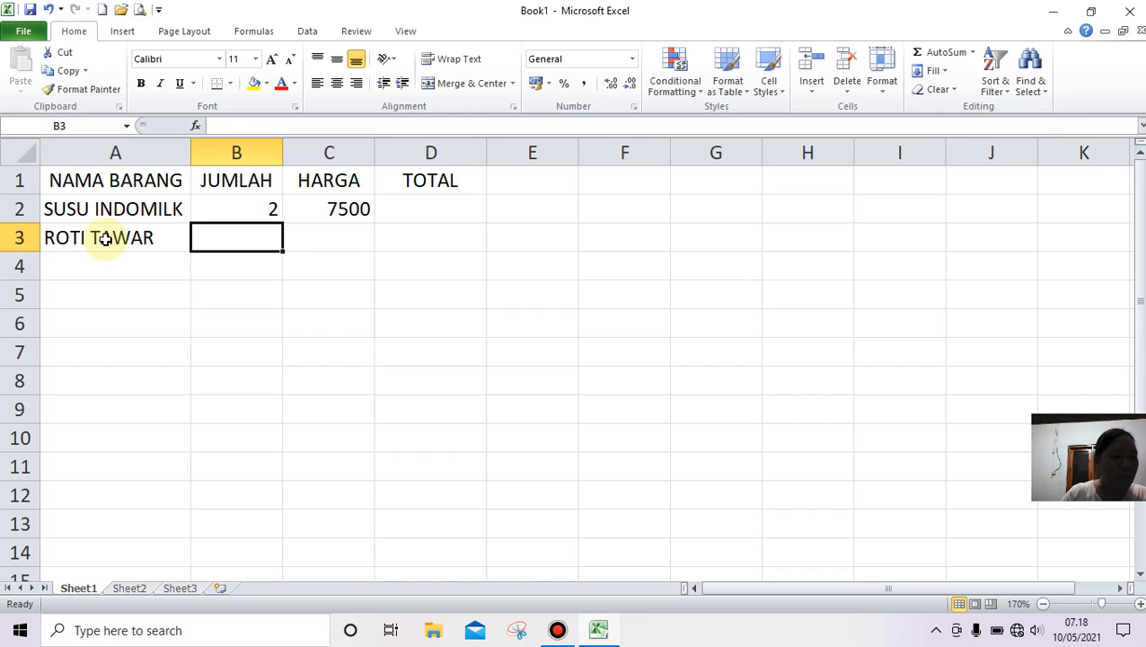
{"action": "type", "text": "3"}
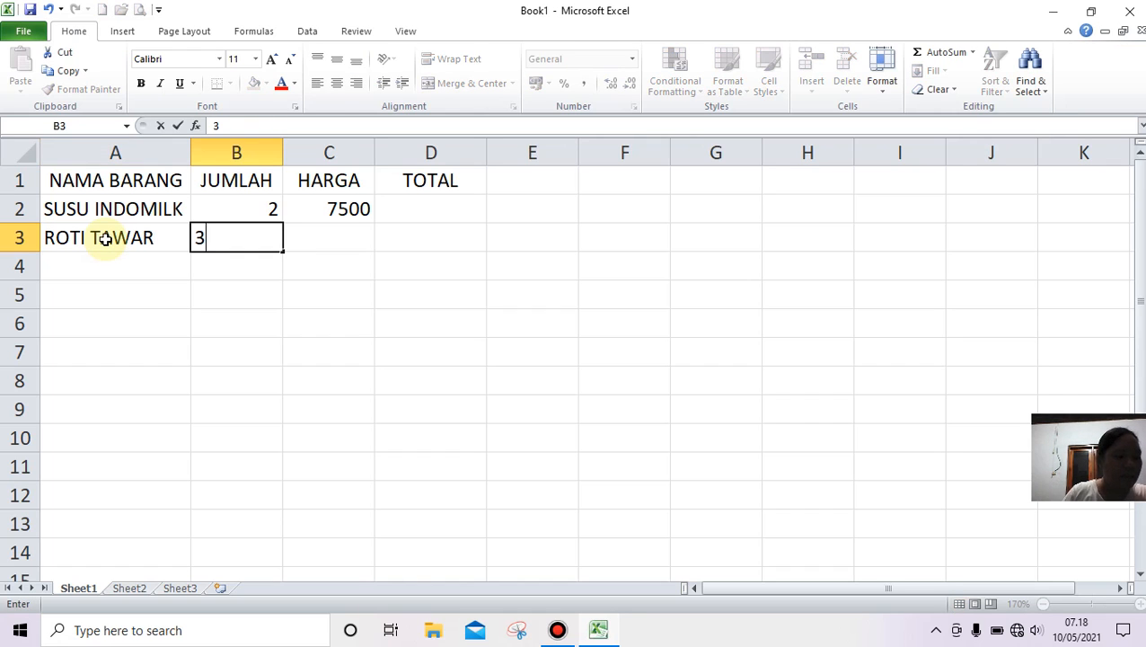
{"action": "key", "text": "Tab"}
{"action": "type", "text": "10000"}
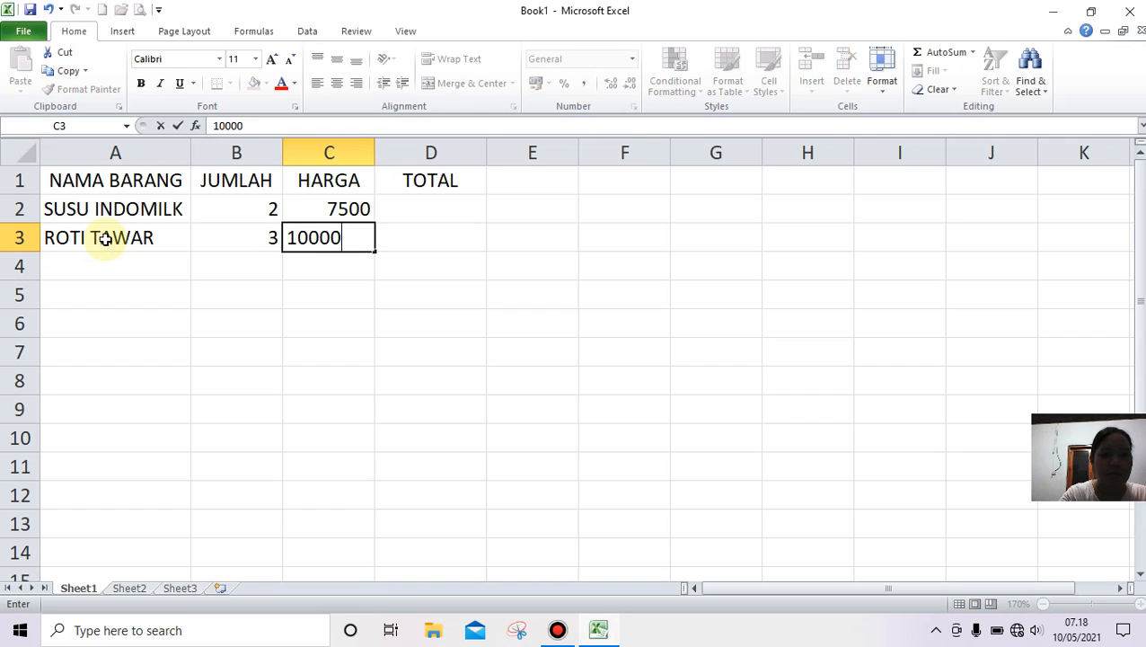
{"action": "left_click", "coordinate": [90, 316]}
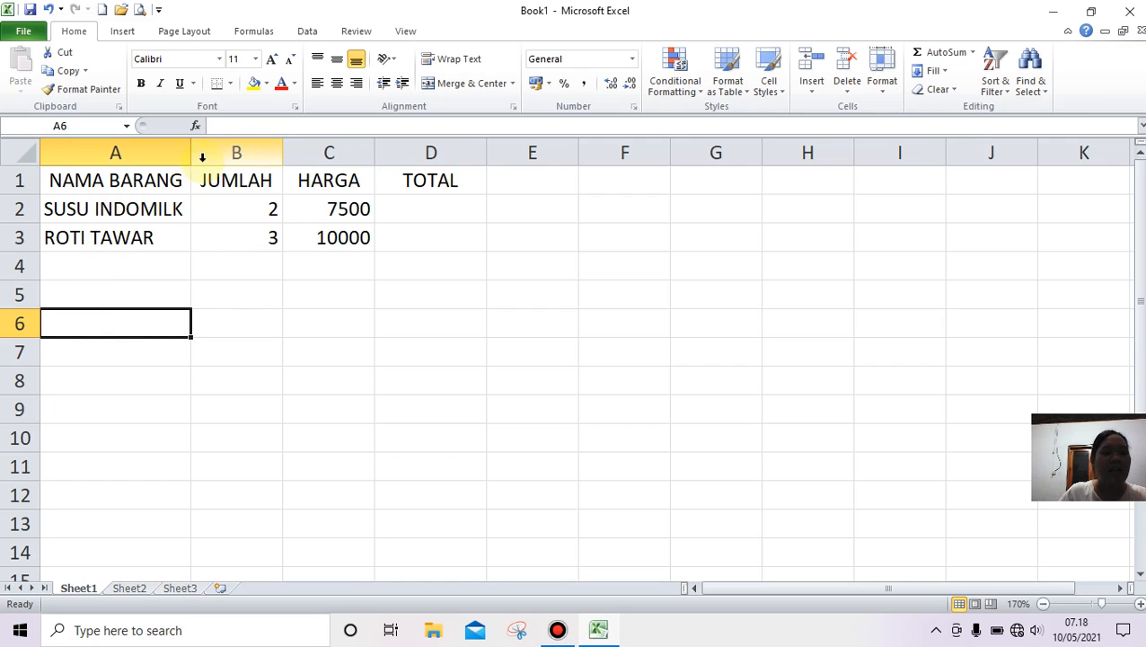
Widen column A slightly and centre the quantities in B2:B3
{"action": "left_click_drag", "start_coordinate": [187, 147], "coordinate": [193, 147]}
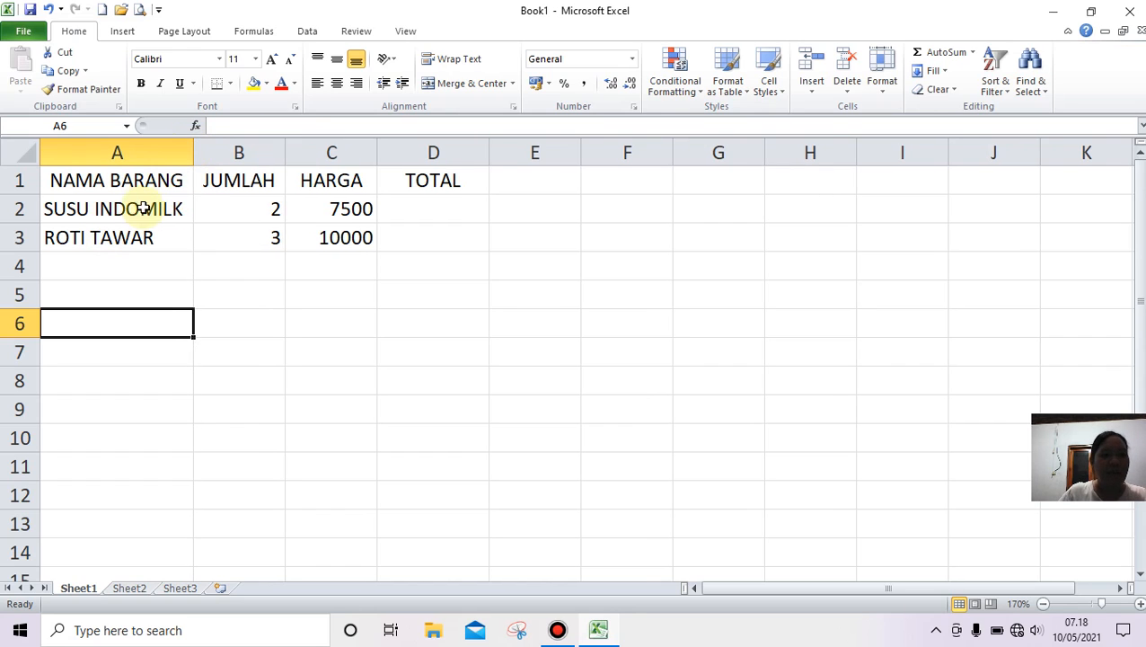
{"action": "left_click", "coordinate": [232, 204]}
{"action": "left_click_drag", "start_coordinate": [232, 205], "coordinate": [231, 232]}
{"action": "left_click", "coordinate": [336, 82]}
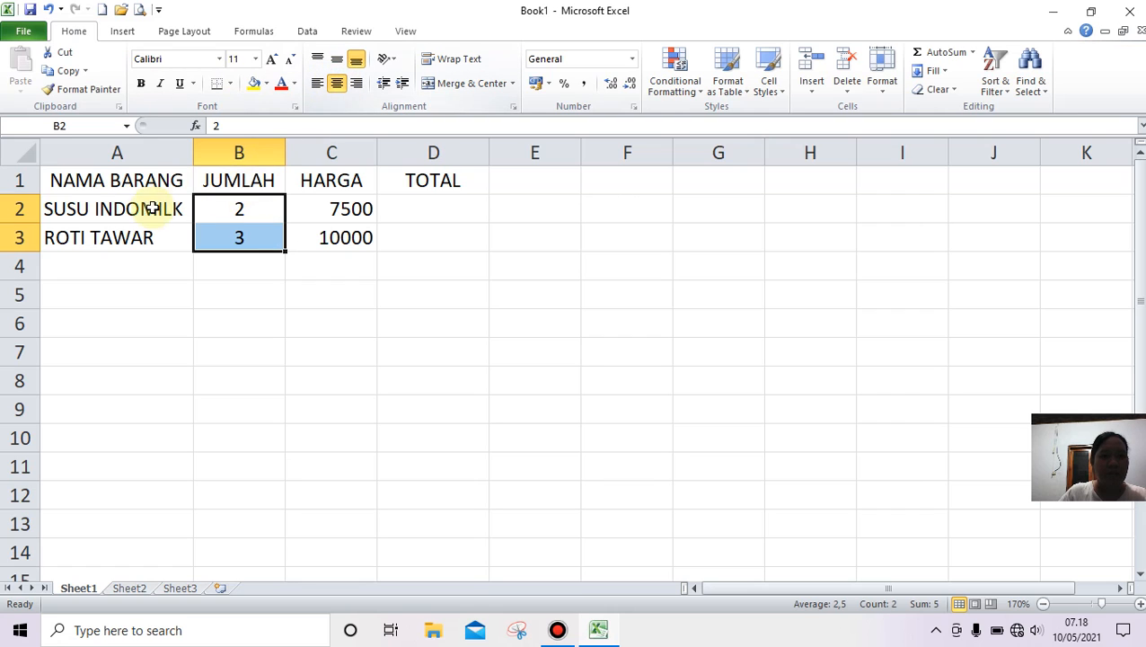
Apply all borders to the table range A1:D3
{"action": "left_click_drag", "start_coordinate": [118, 183], "coordinate": [440, 232]}
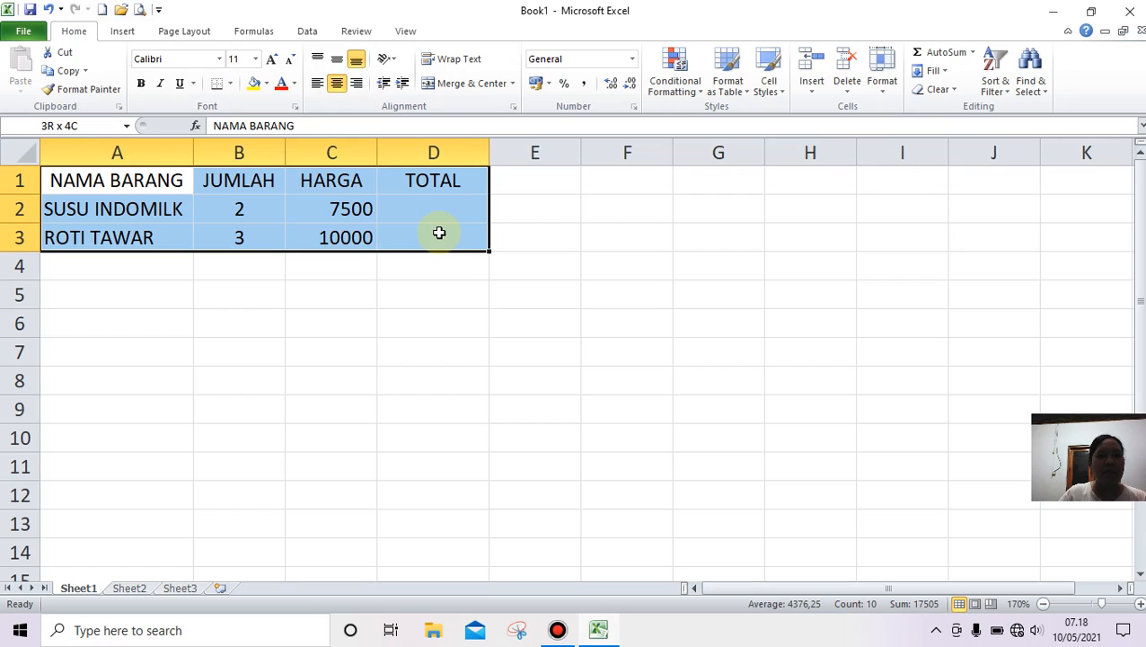
{"action": "left_click", "coordinate": [230, 83]}
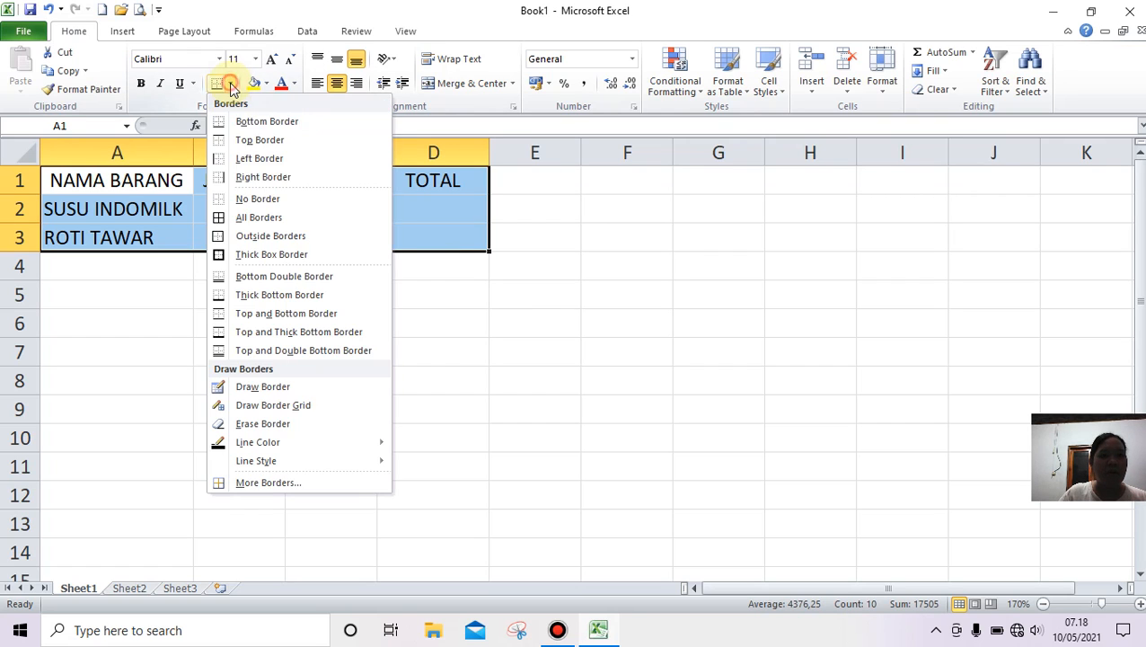
{"action": "left_click", "coordinate": [259, 223]}
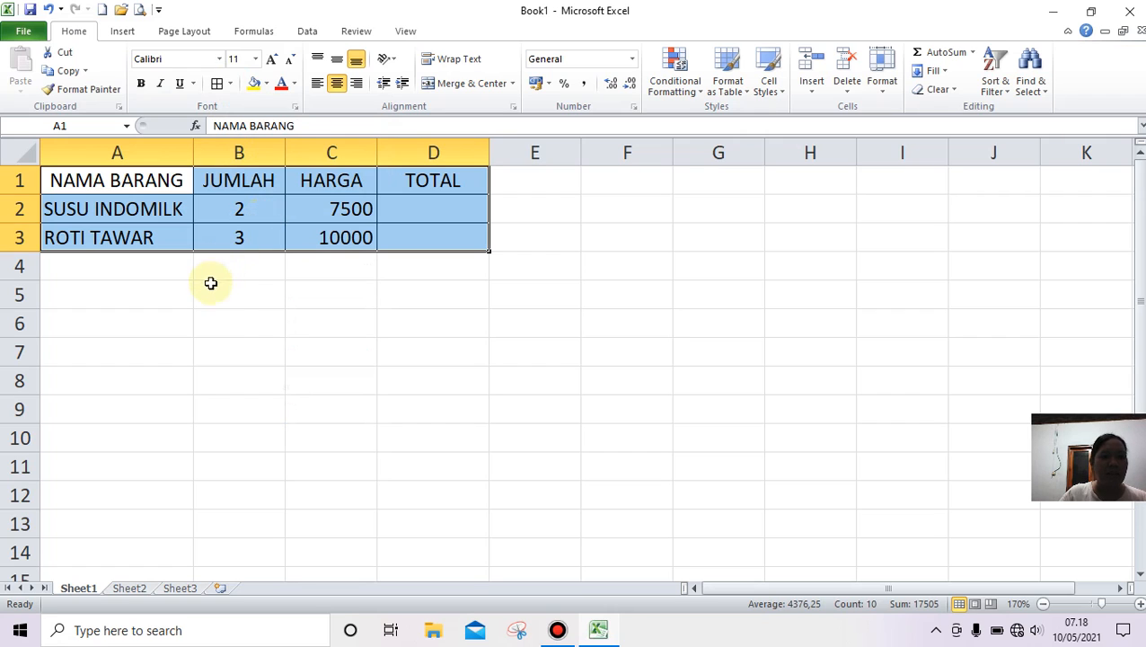
{"action": "left_click", "coordinate": [226, 324]}
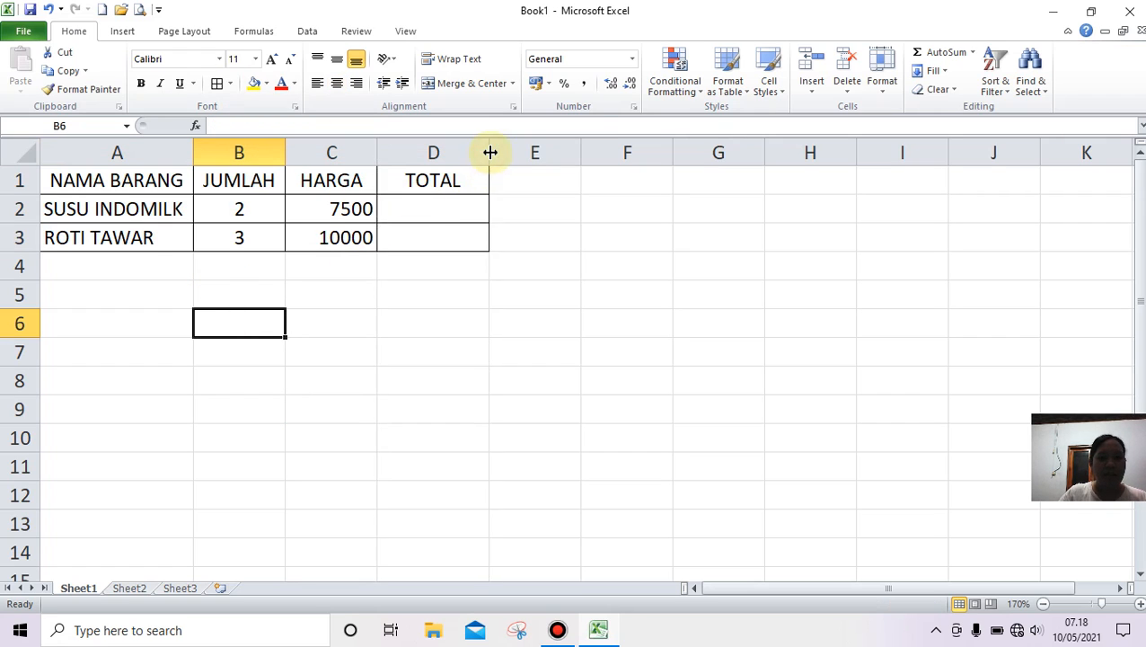
Calculate the SUSU INDOMILK total in D2 with the formula =B2*C2
{"action": "left_click", "coordinate": [241, 212]}
{"action": "left_click", "coordinate": [431, 214]}
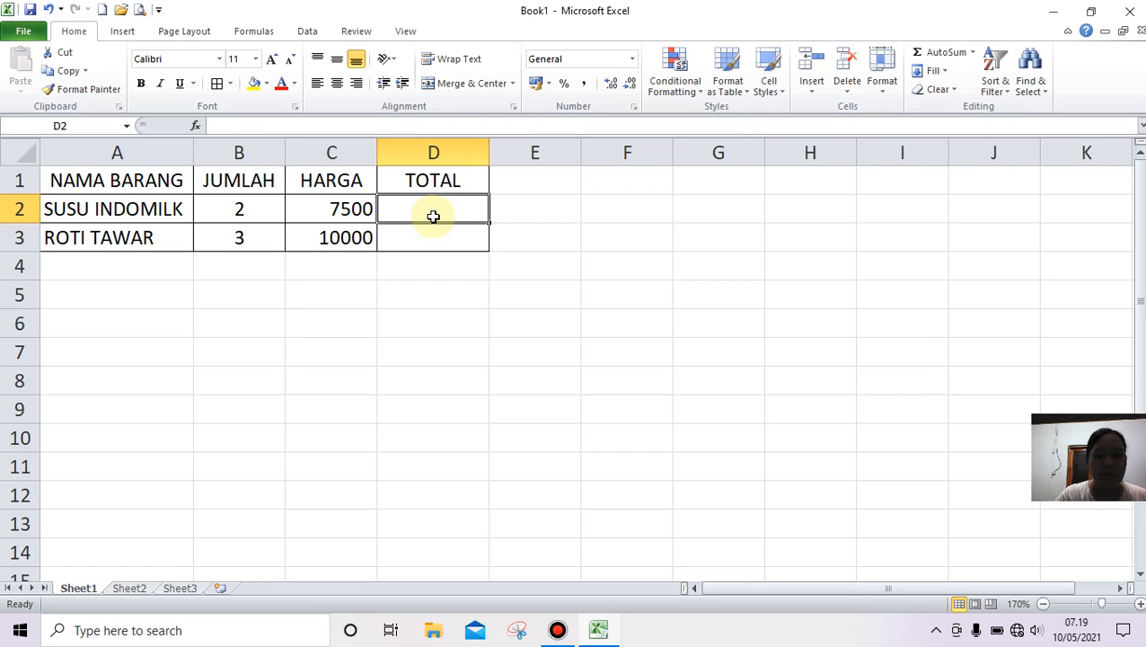
{"action": "type", "text": "="}
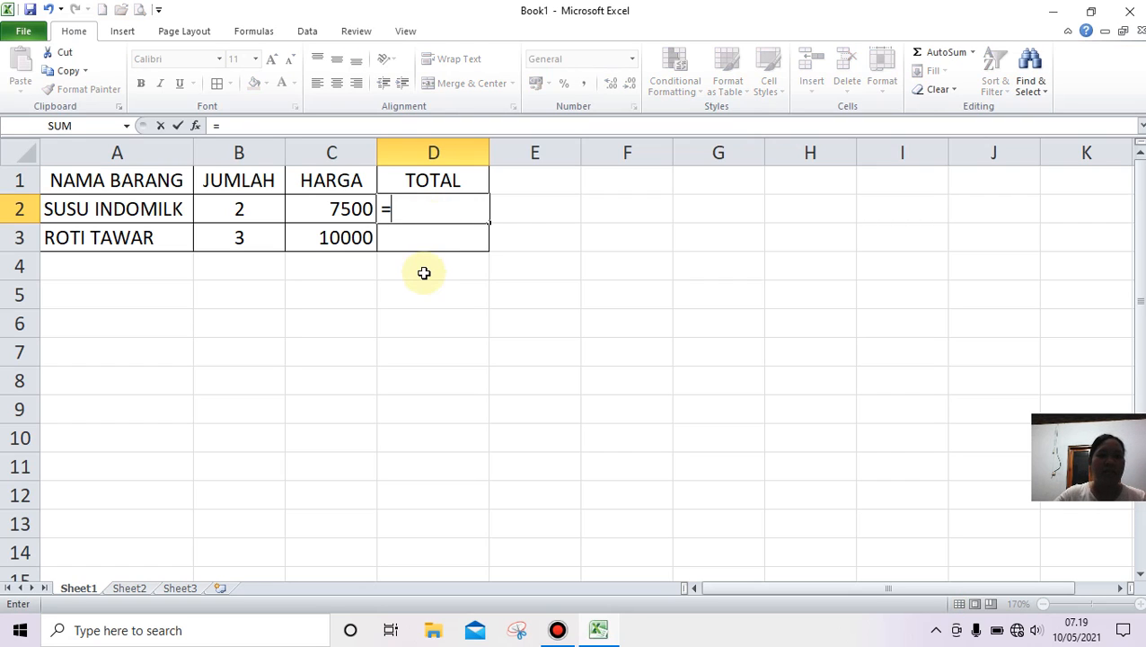
{"action": "left_click", "coordinate": [241, 208]}
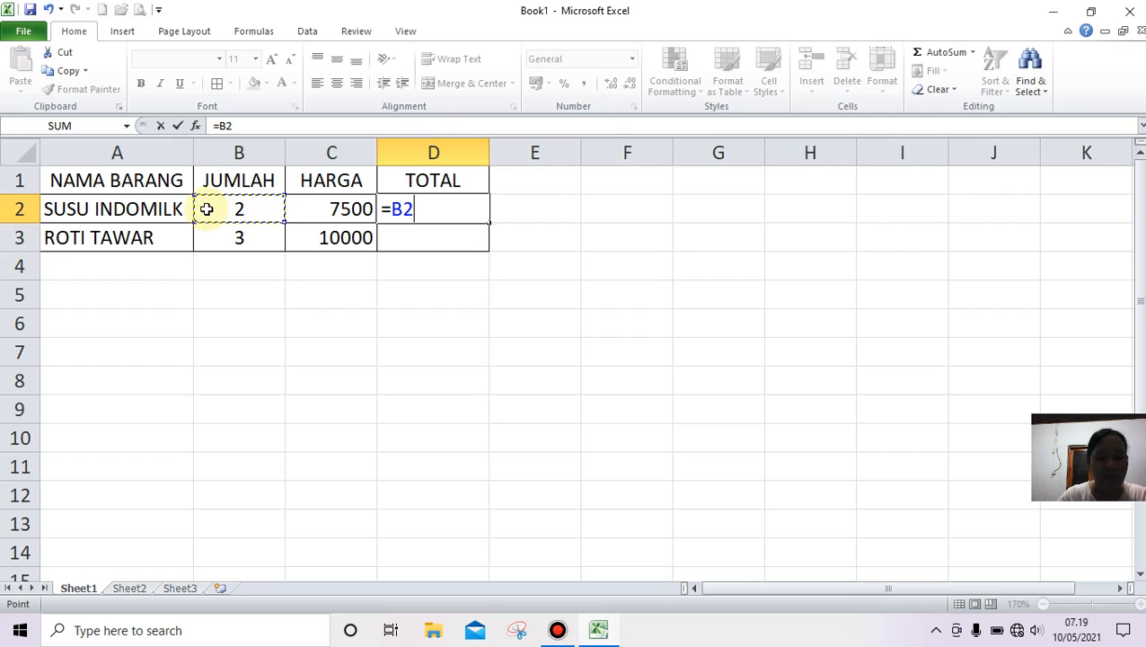
{"action": "type", "text": "*"}
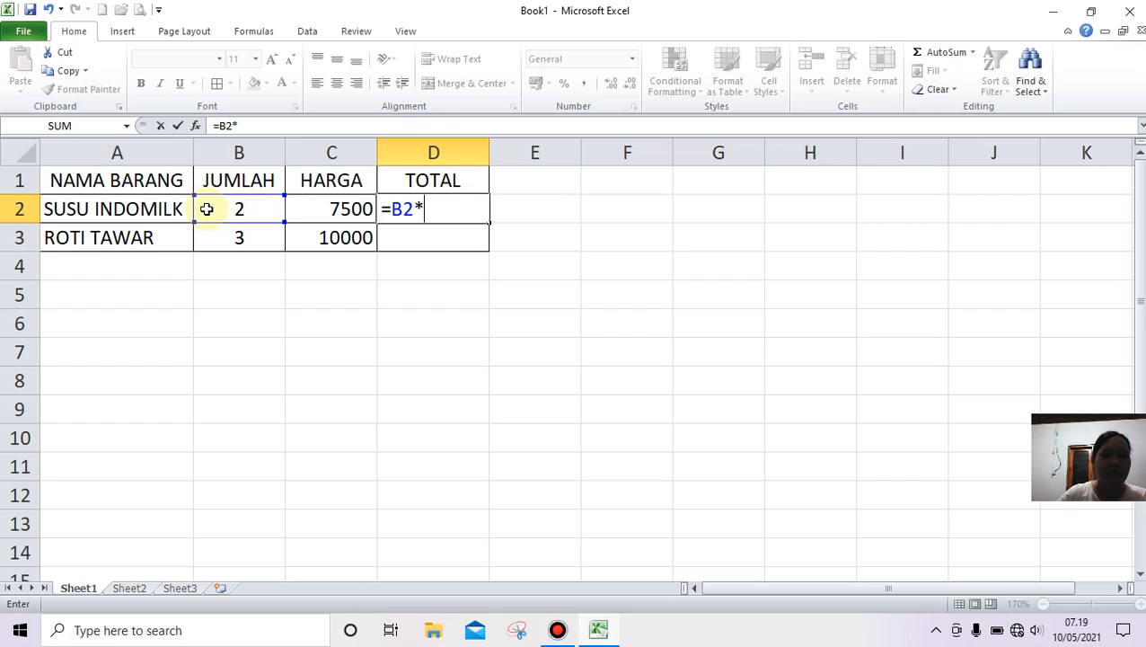
{"action": "left_click", "coordinate": [336, 212]}
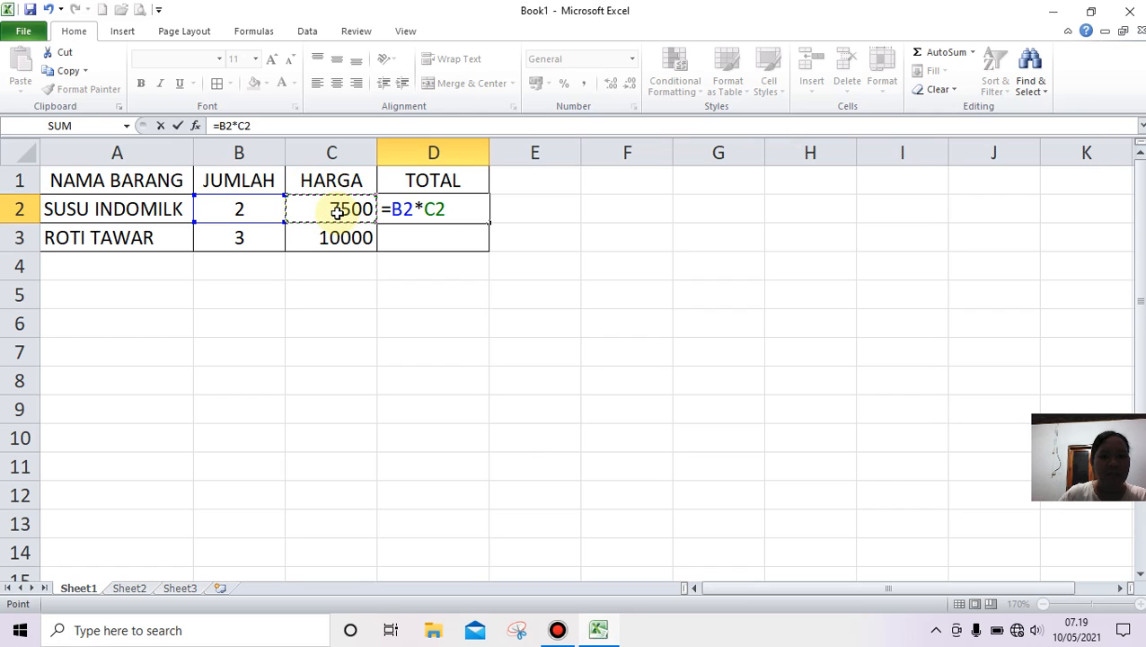
{"action": "key", "text": "Return"}
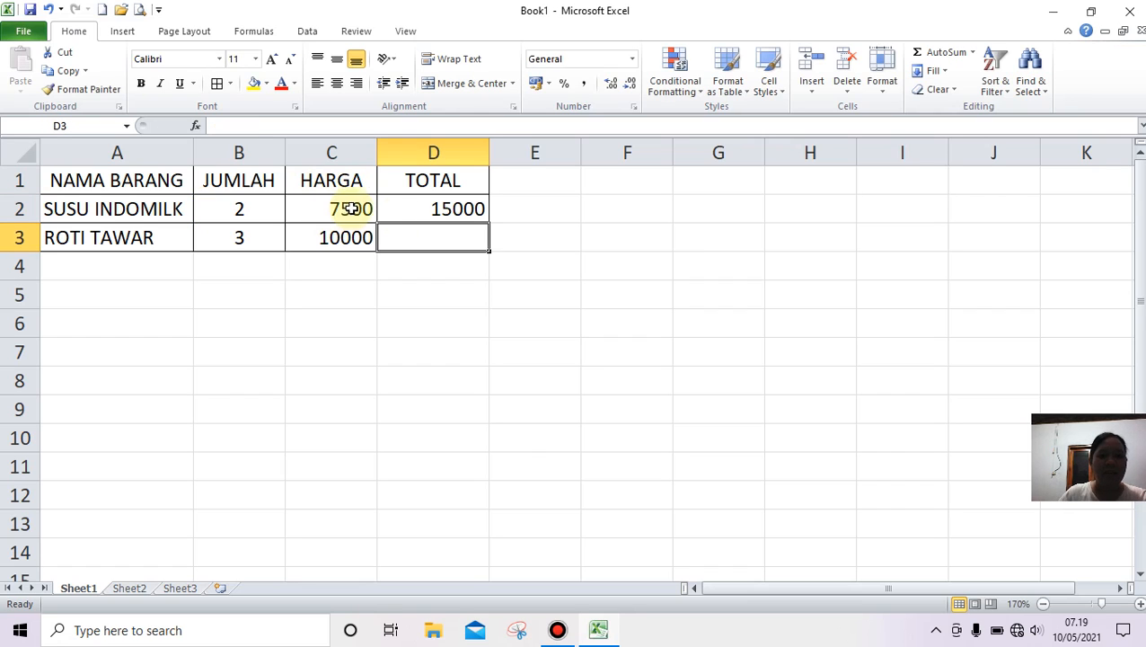
Clear the multiplication formula from D2
{"action": "left_click", "coordinate": [462, 209]}
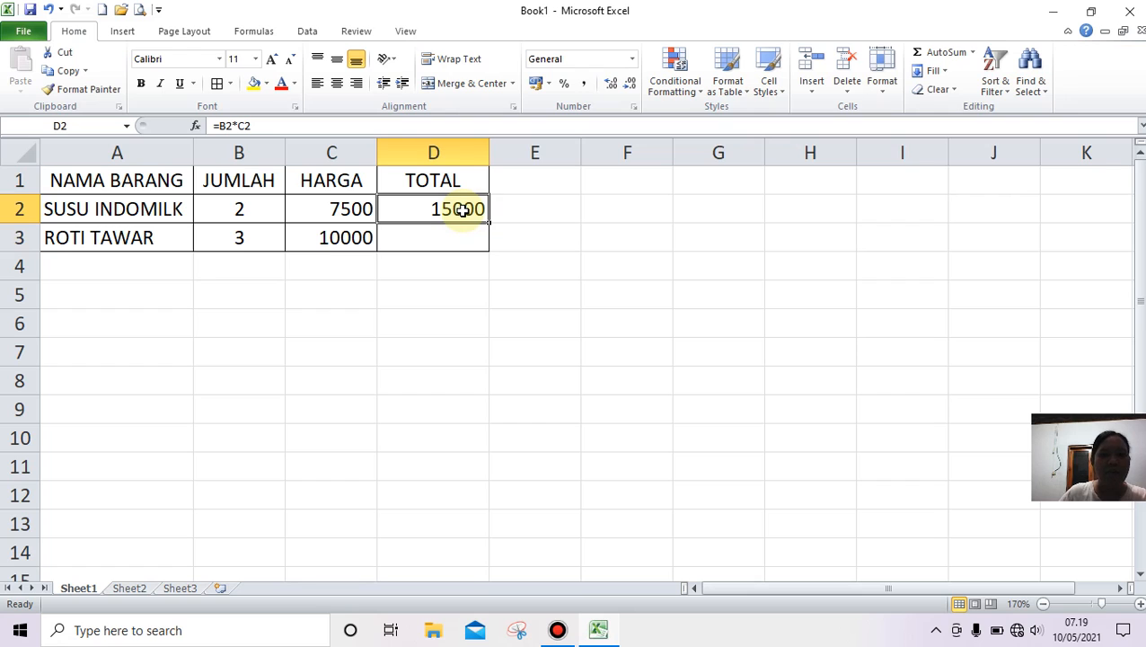
{"action": "key", "text": "BackSpace"}
{"action": "left_click", "coordinate": [552, 217]}
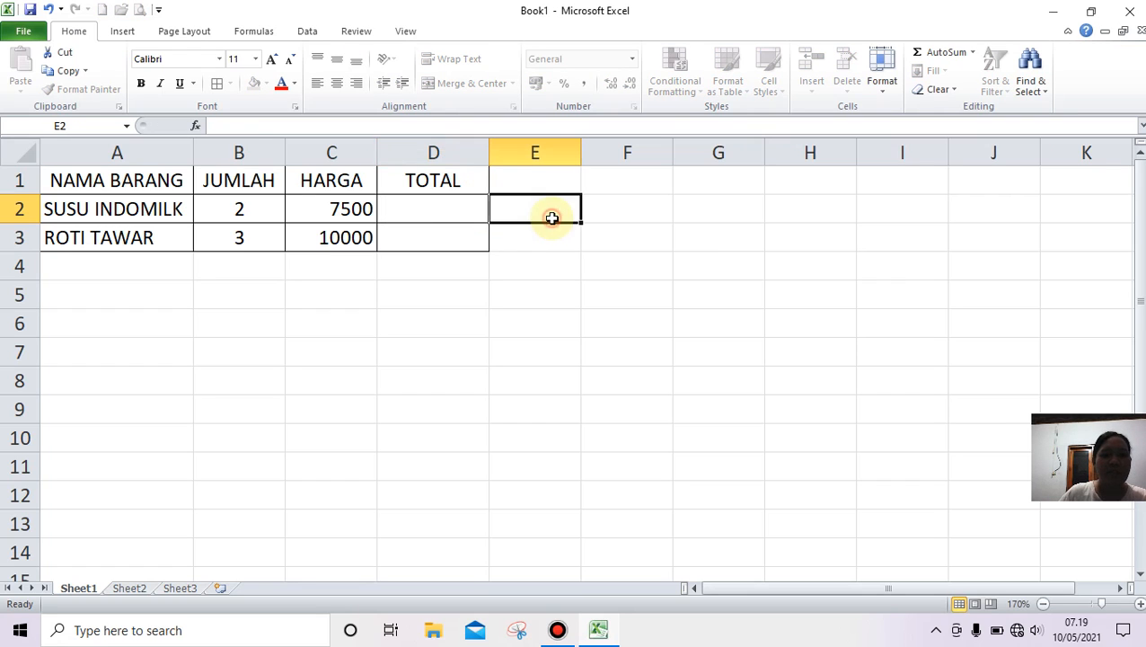
Open the Insert Function dialog for the SUSU INDOMILK total in D2
{"action": "left_click", "coordinate": [420, 216]}
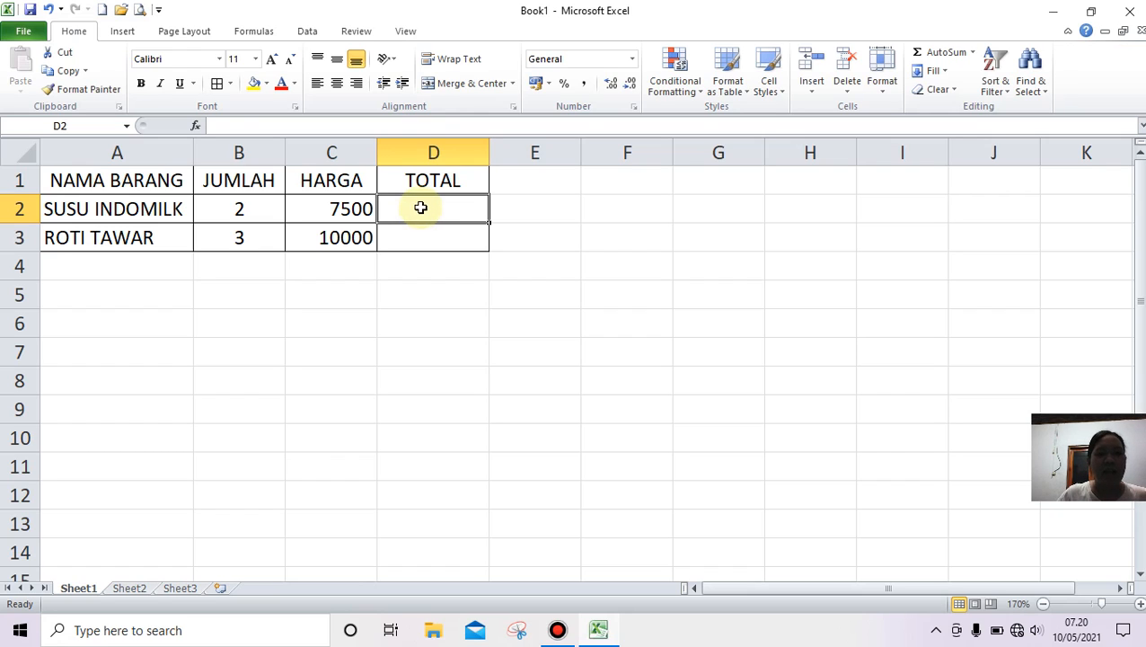
{"action": "left_click", "coordinate": [255, 31]}
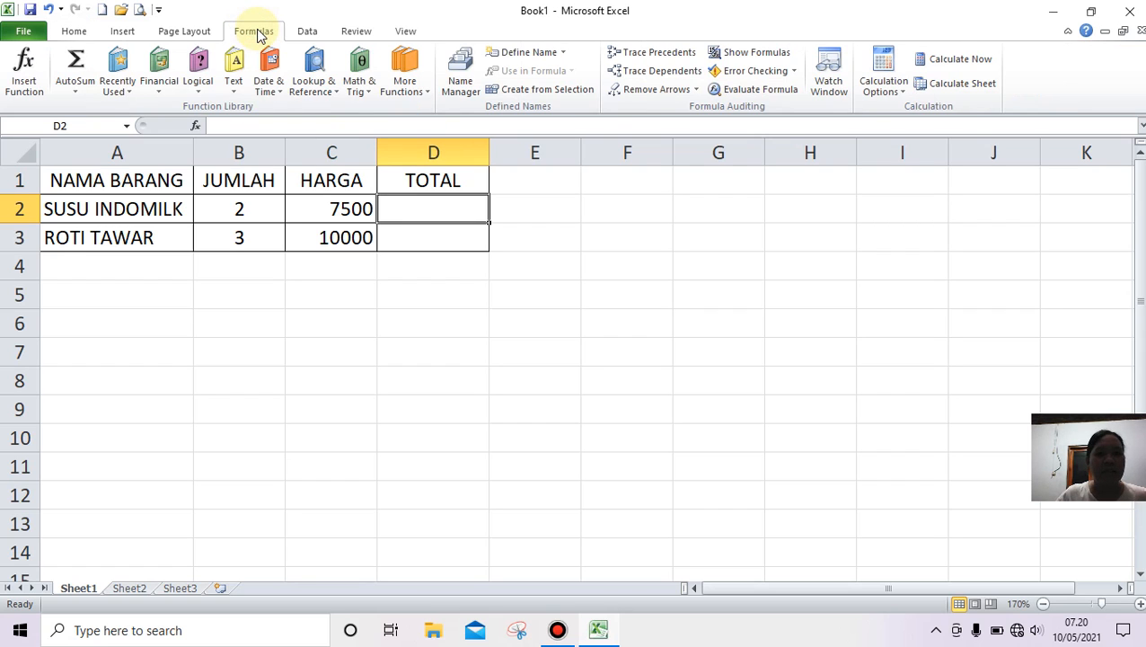
{"action": "left_click", "coordinate": [77, 94]}
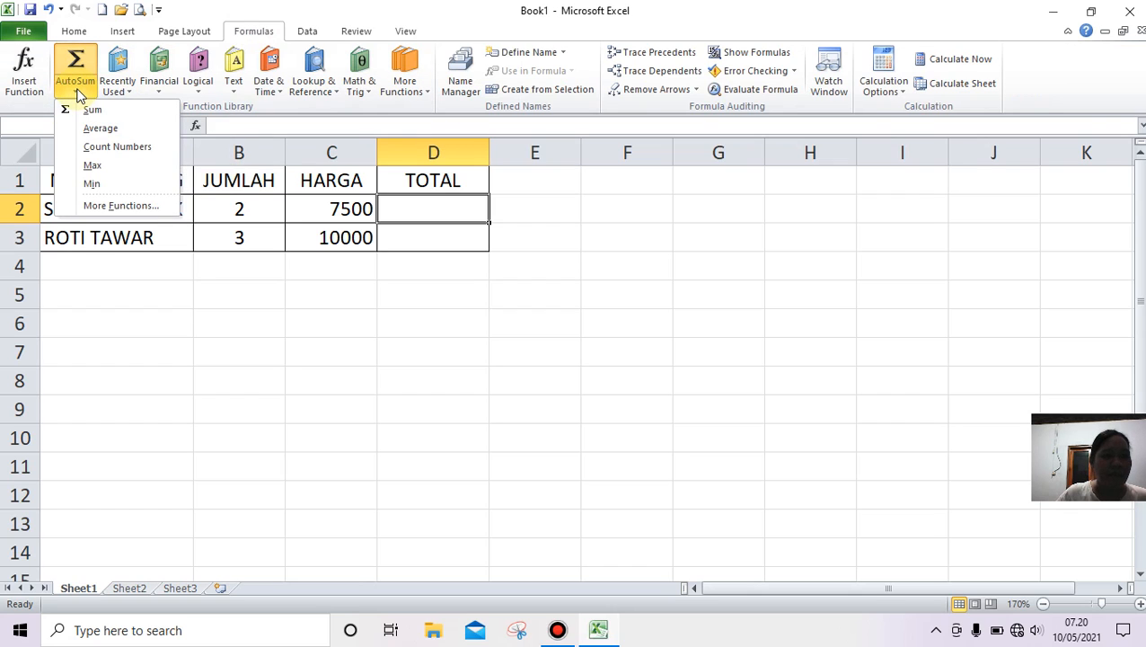
{"action": "left_click", "coordinate": [112, 208]}
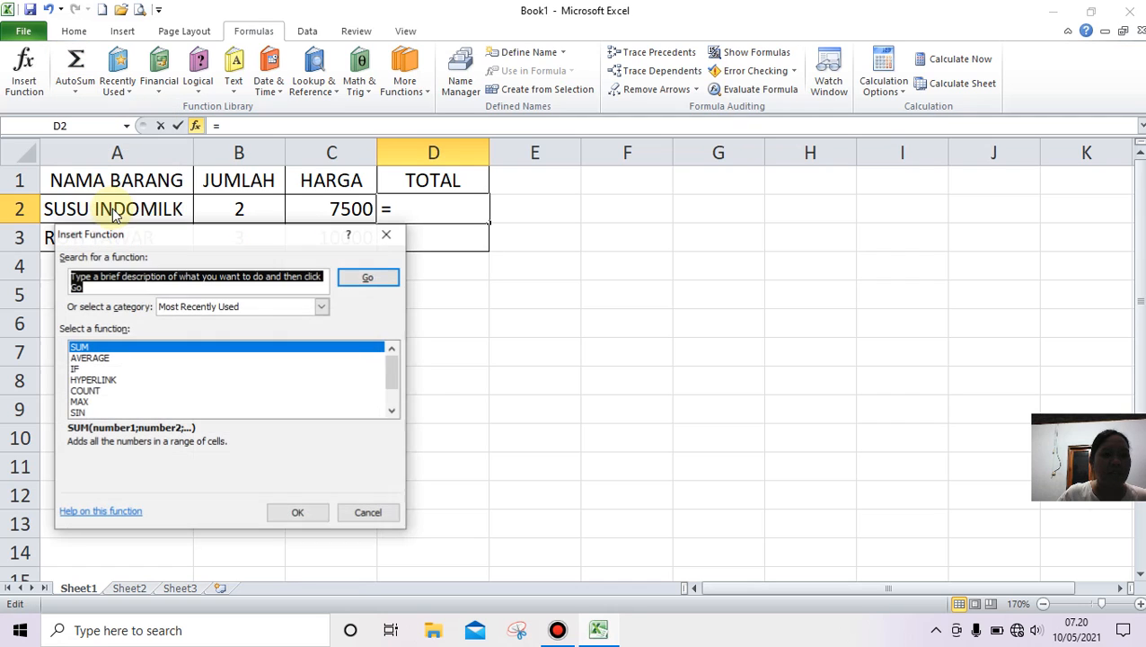
Look through the most recently used functions for one that multiplies numbers
{"action": "scroll", "coordinate": [137, 368], "scroll_direction": "down", "scroll_amount": 1}
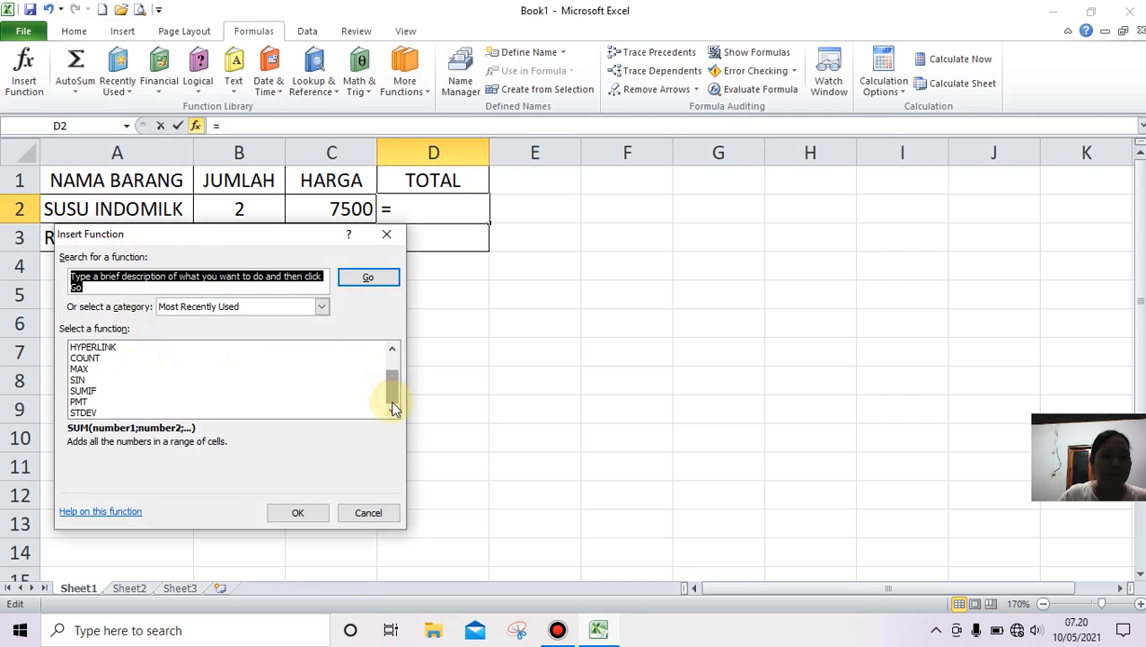
{"action": "scroll", "coordinate": [134, 395], "scroll_direction": "up", "scroll_amount": 1}
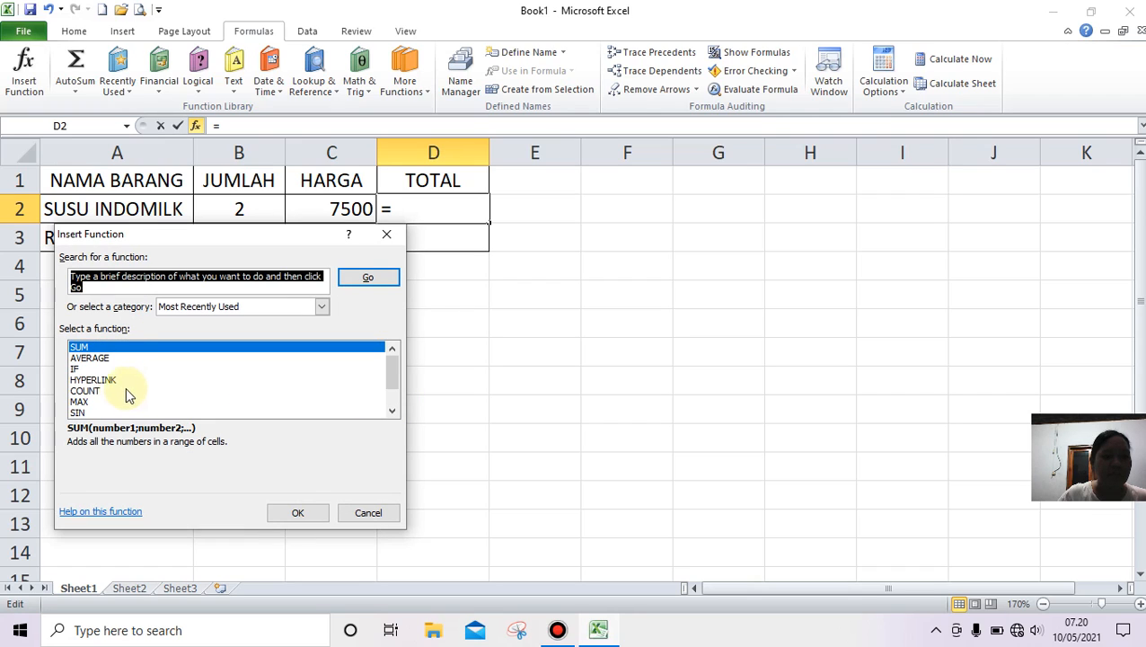
{"action": "scroll", "coordinate": [124, 392], "scroll_direction": "down", "scroll_amount": 1}
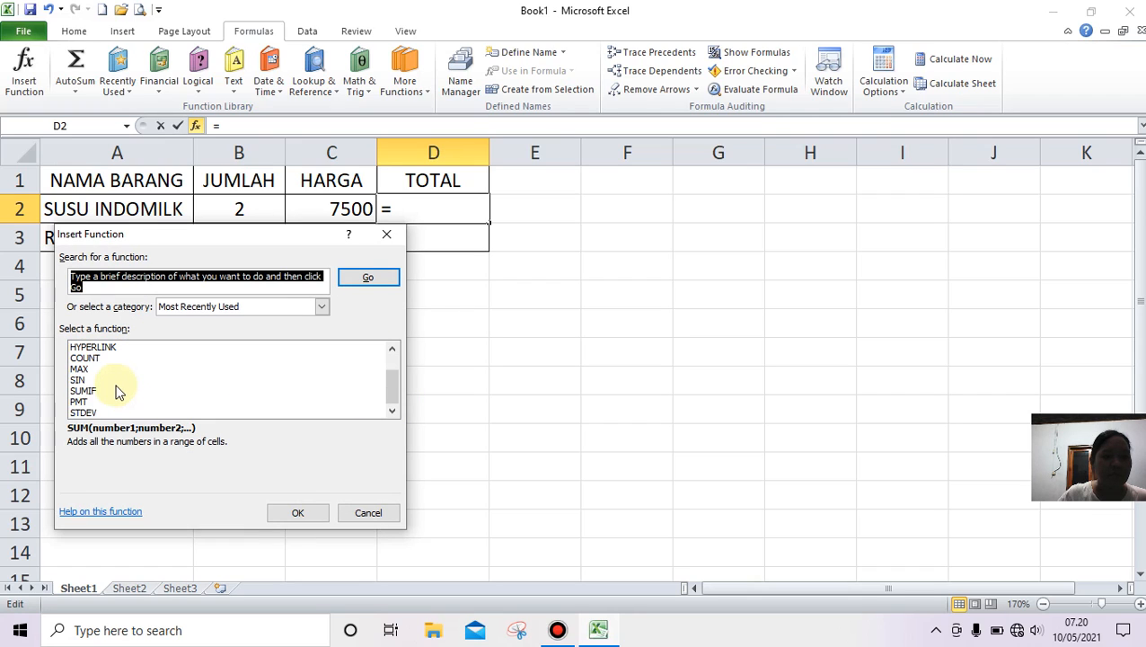
{"action": "scroll", "coordinate": [117, 391], "scroll_direction": "up", "scroll_amount": 1}
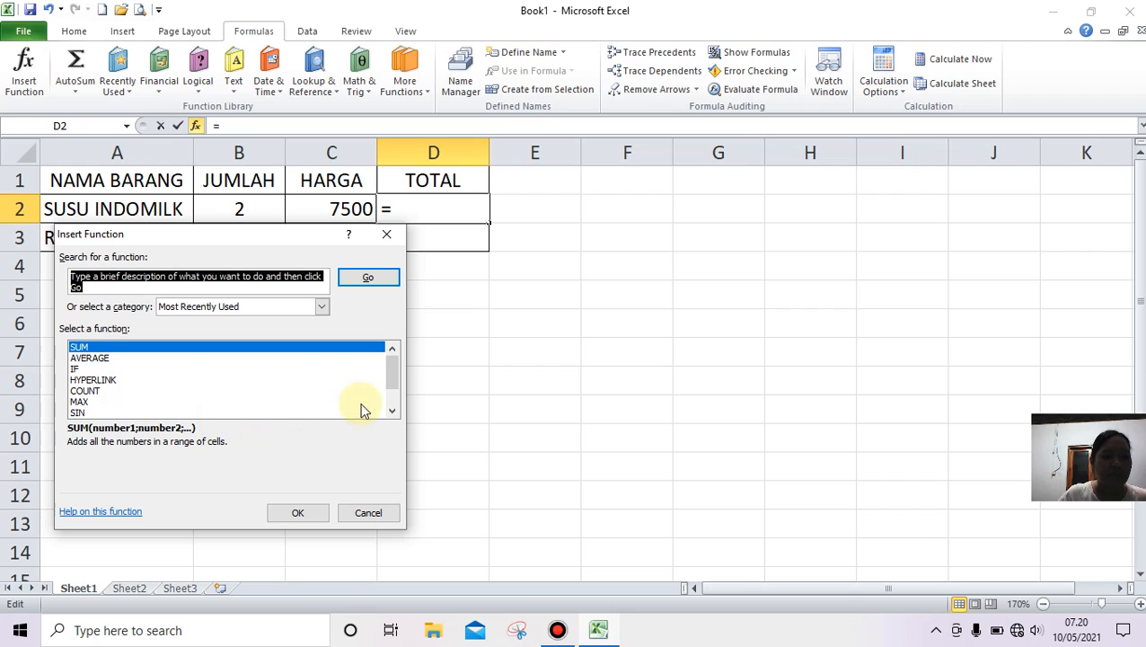
{"action": "double_click", "coordinate": [392, 410]}
{"action": "left_click", "coordinate": [392, 411]}
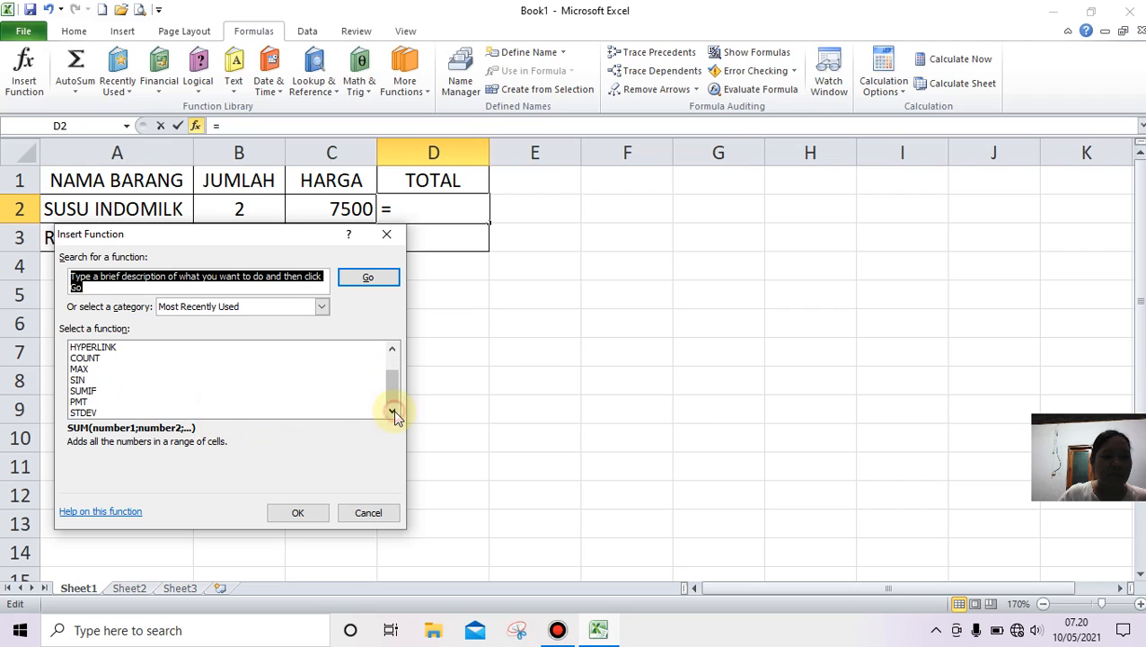
{"action": "left_click", "coordinate": [393, 349]}
{"action": "left_click", "coordinate": [392, 349]}
{"action": "left_click", "coordinate": [393, 349]}
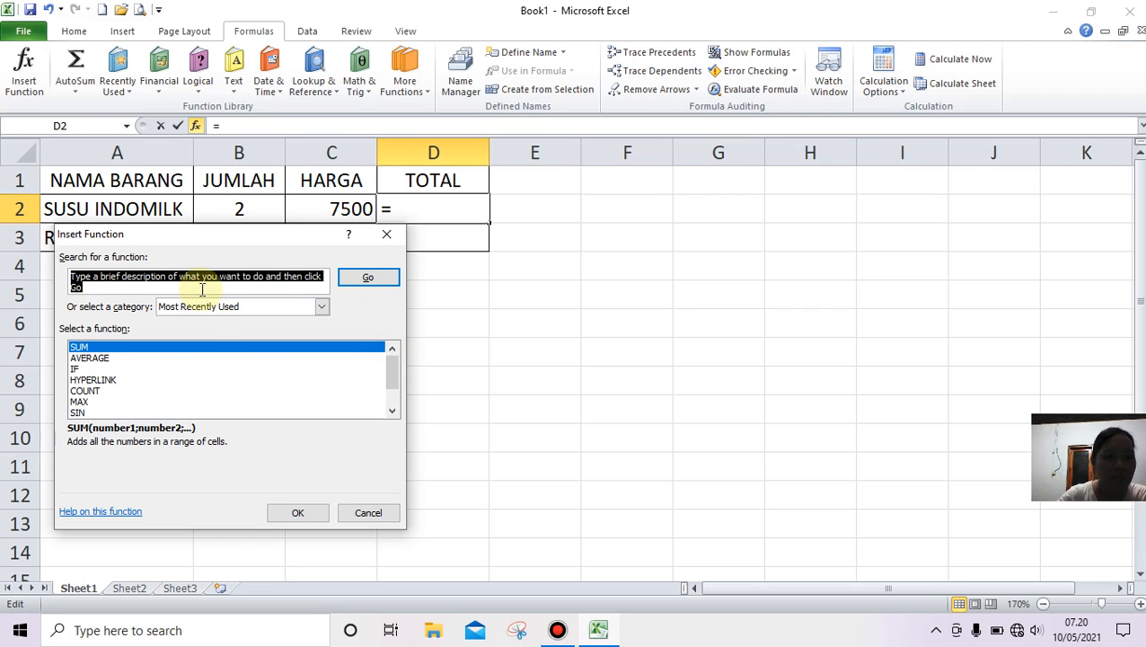
Search for the PRODUCT function and insert it in D2 with B2:C2 as its Number1 argument
{"action": "type", "text": "P"}
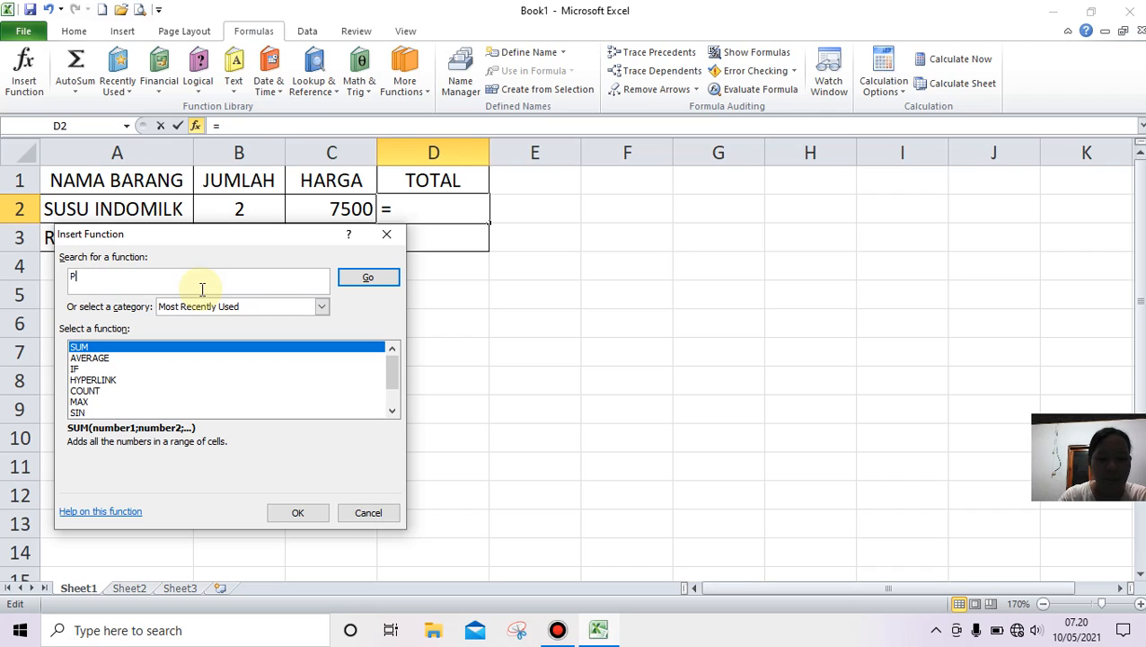
{"action": "type", "text": "RODU"}
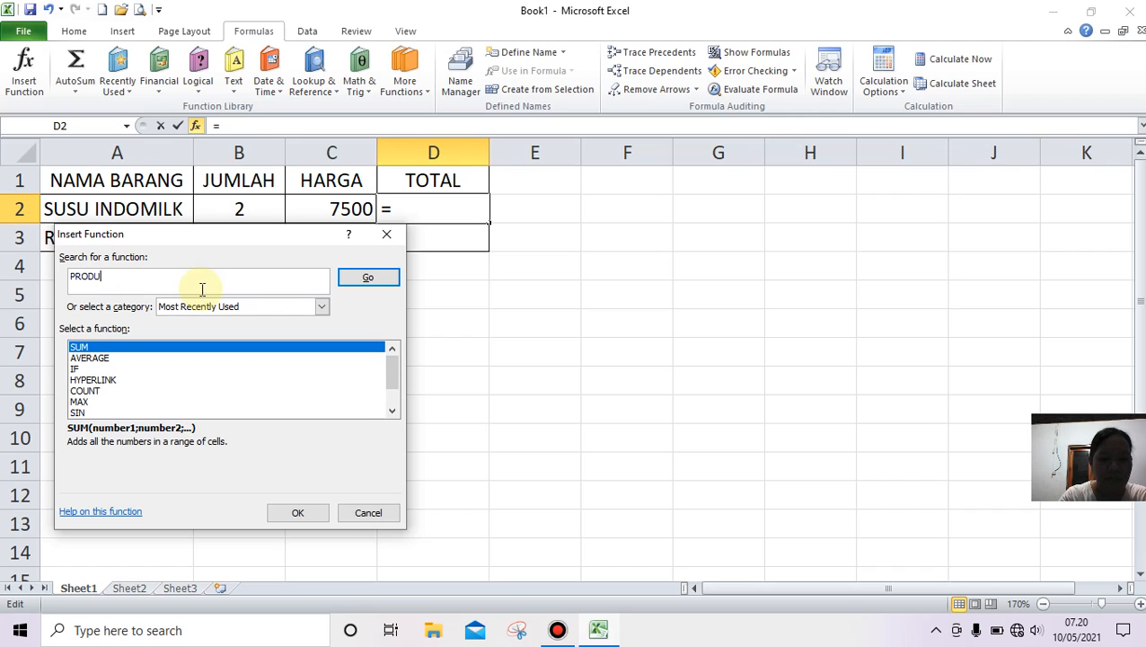
{"action": "type", "text": "CT"}
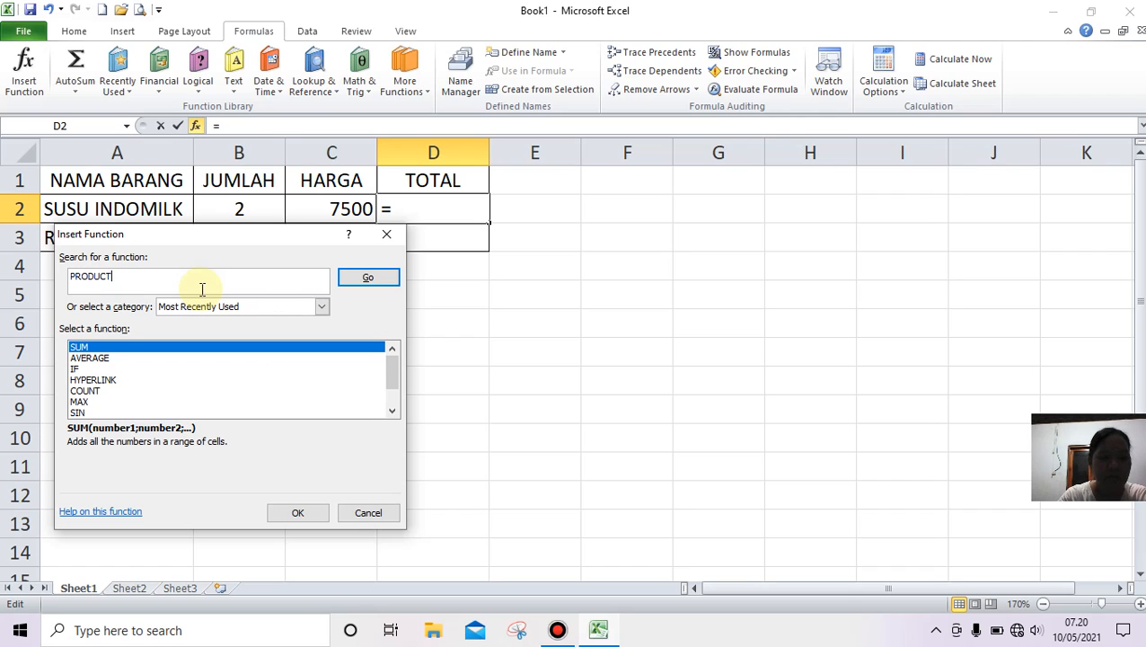
{"action": "left_click", "coordinate": [357, 284]}
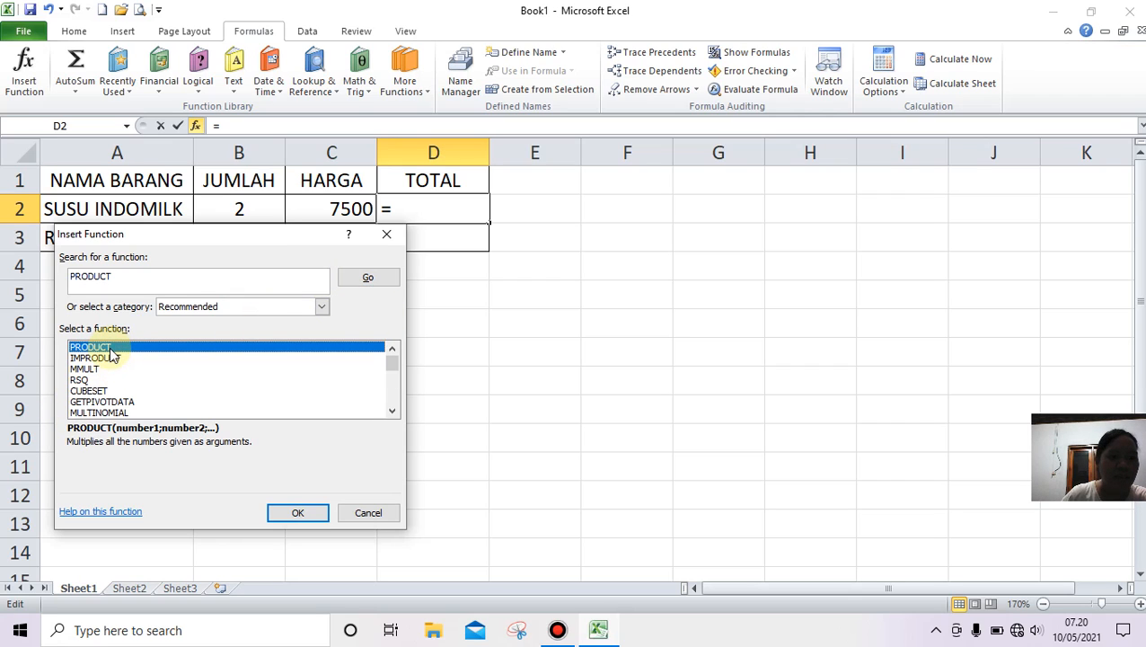
{"action": "left_click", "coordinate": [298, 513]}
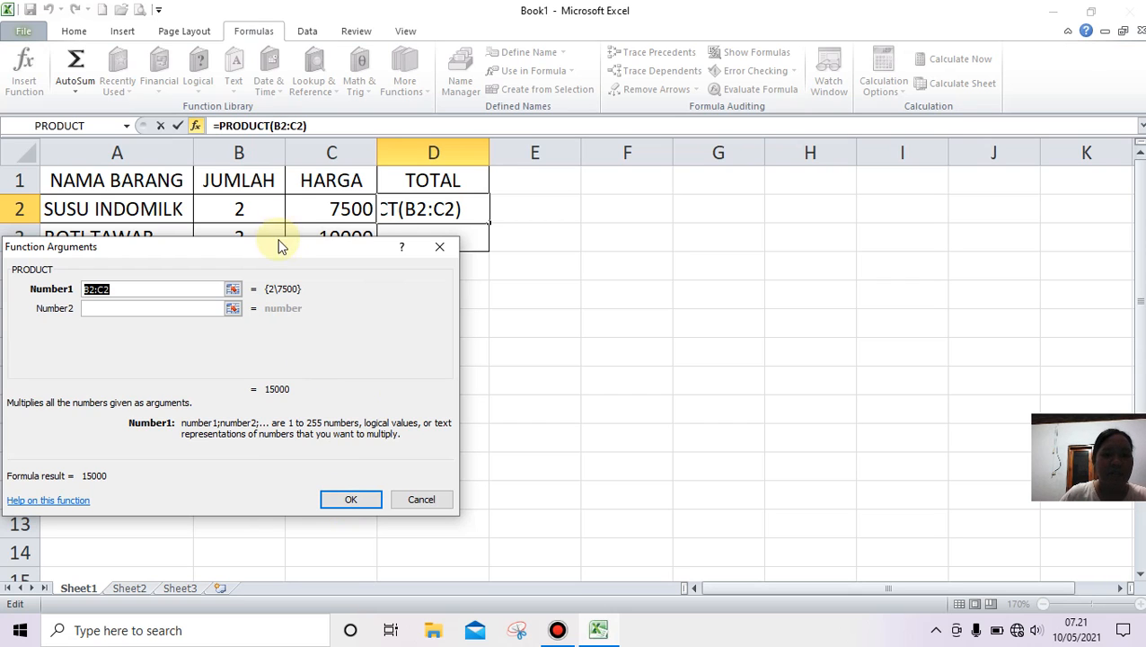
{"action": "left_click_drag", "start_coordinate": [281, 247], "coordinate": [419, 320]}
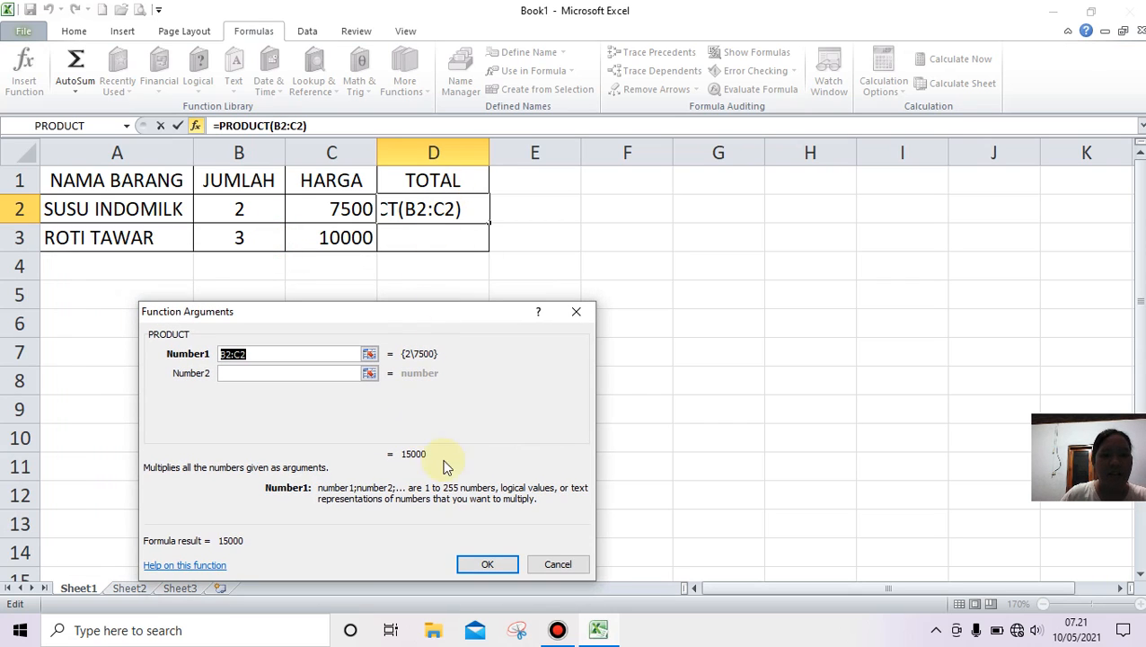
{"action": "left_click", "coordinate": [486, 563]}
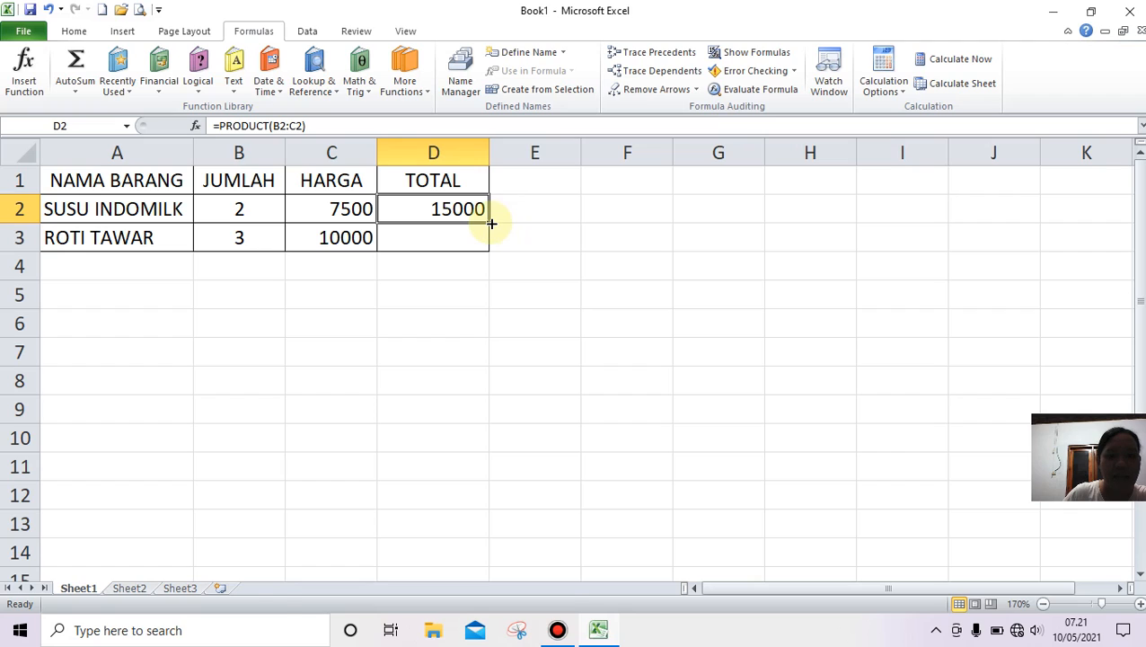
Copy the PRODUCT formula from D2 down to D3 and check the copied formula
{"action": "left_click_drag", "start_coordinate": [491, 222], "coordinate": [494, 248]}
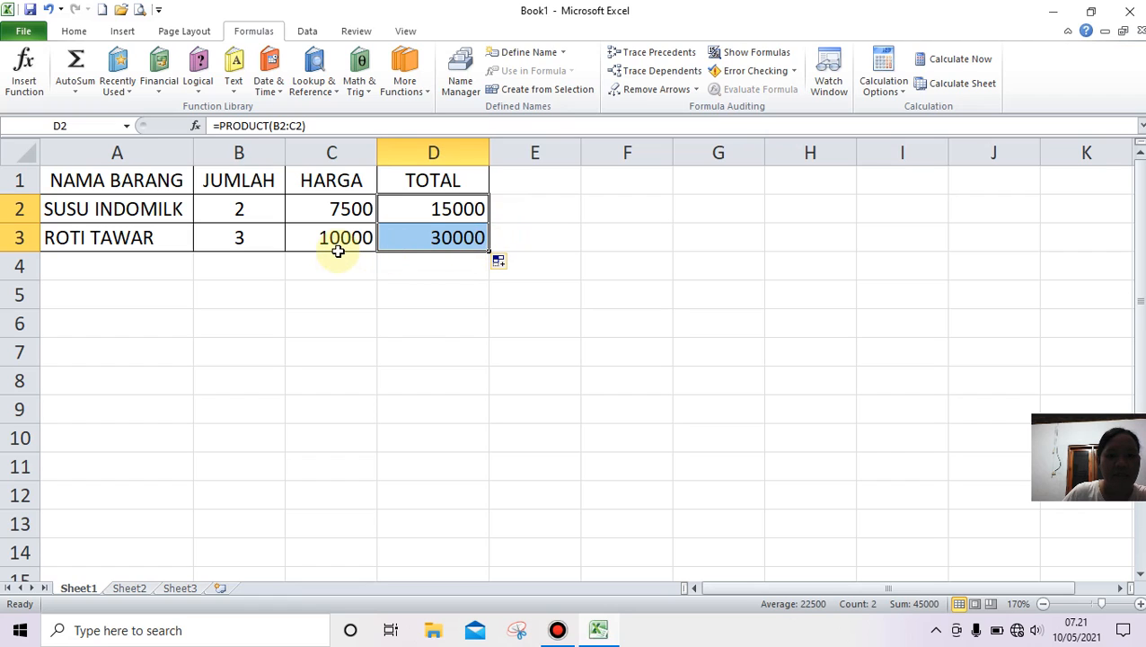
{"action": "left_click", "coordinate": [421, 241]}
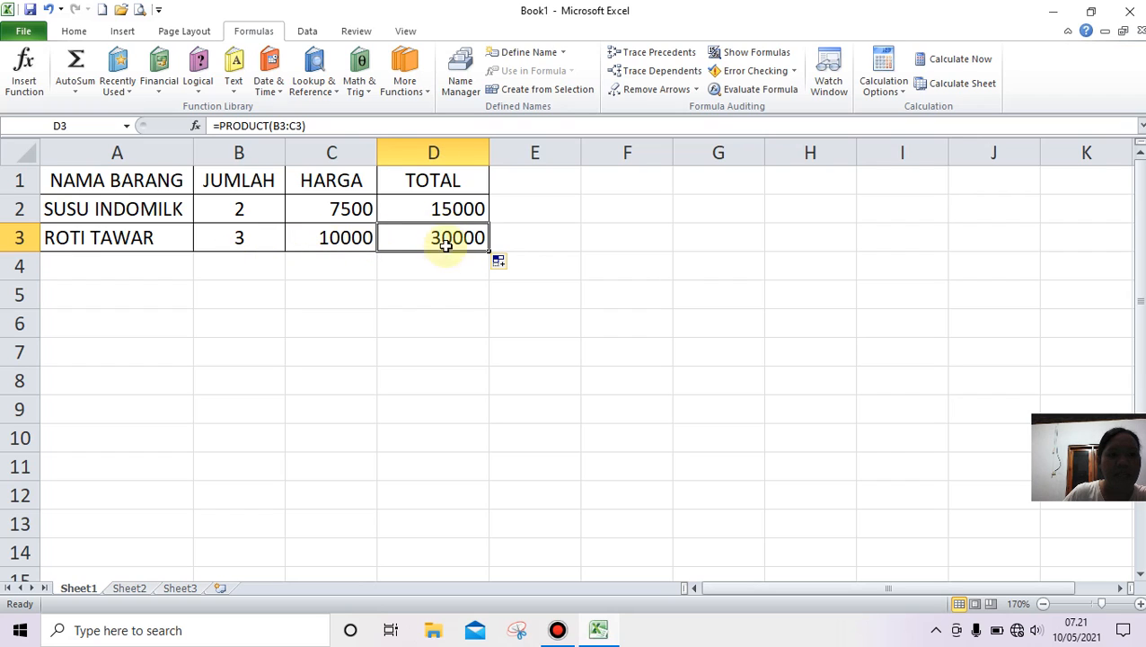
{"action": "left_click", "coordinate": [90, 181]}
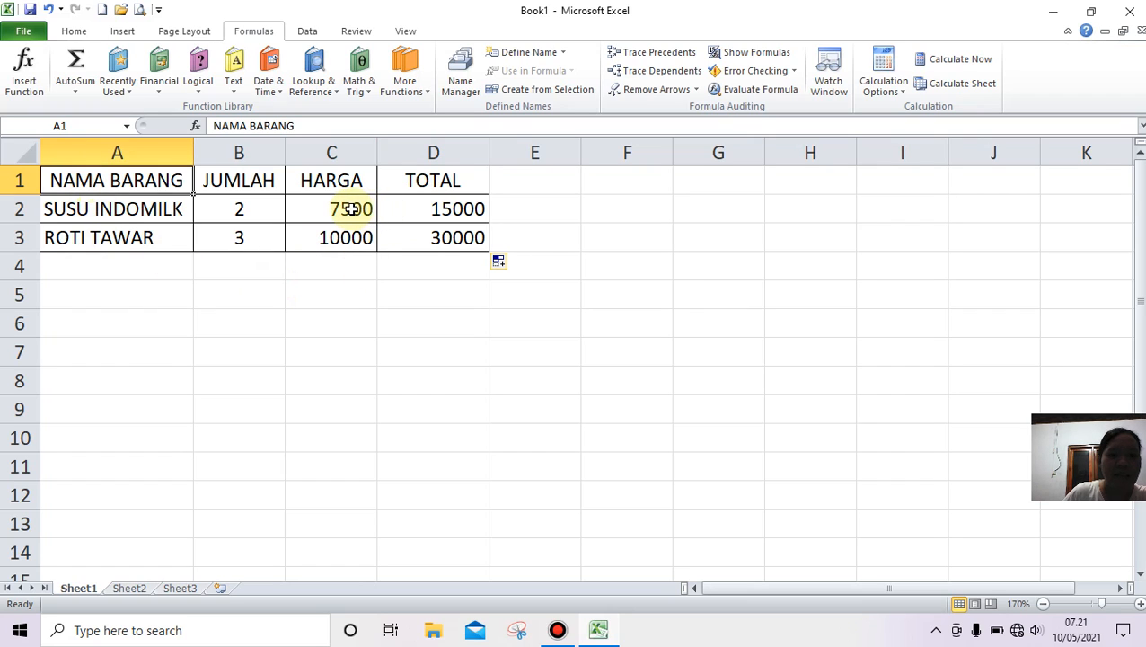
Apply the Accounting number format to the prices in C2:C3
{"action": "left_click_drag", "start_coordinate": [353, 210], "coordinate": [351, 233]}
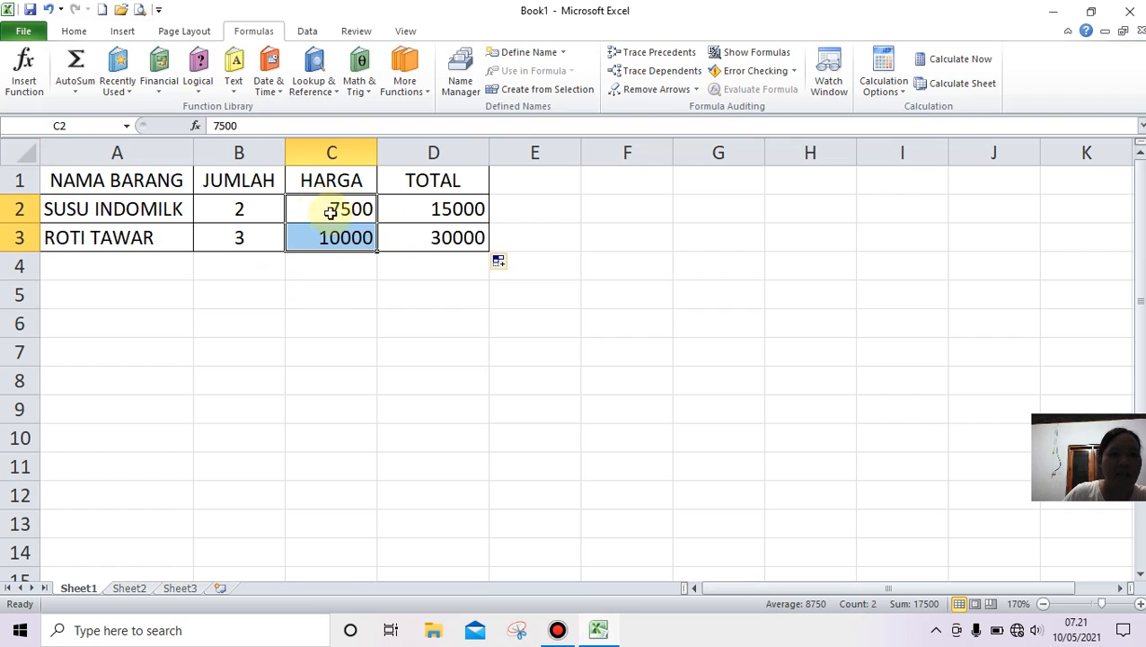
{"action": "left_click", "coordinate": [75, 36]}
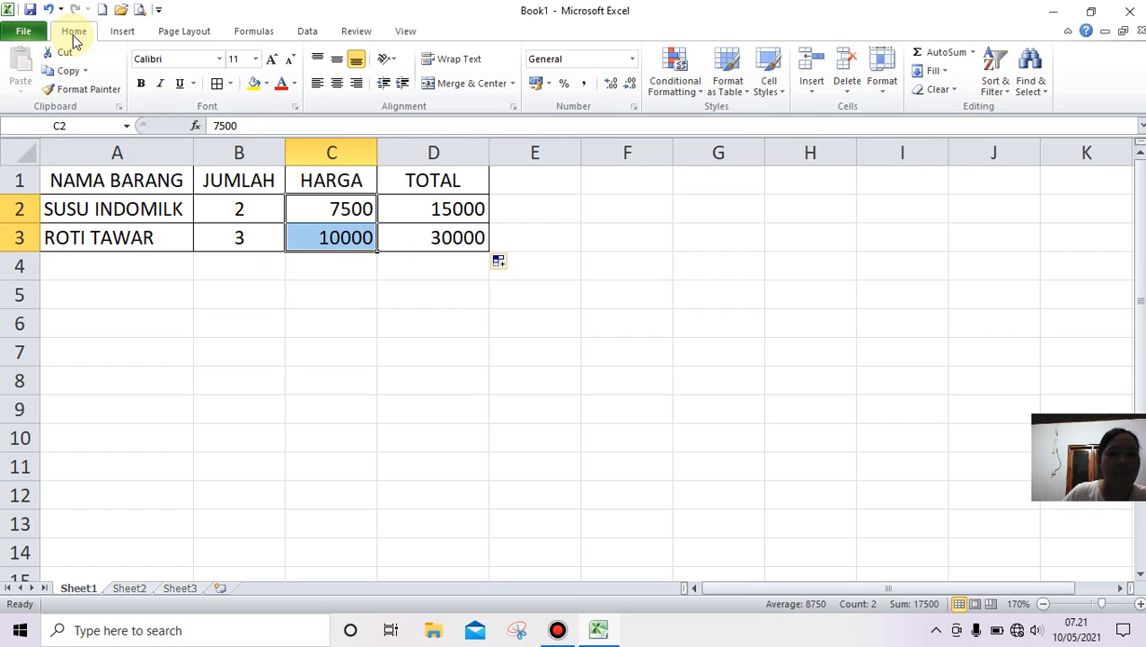
{"action": "left_click", "coordinate": [631, 65]}
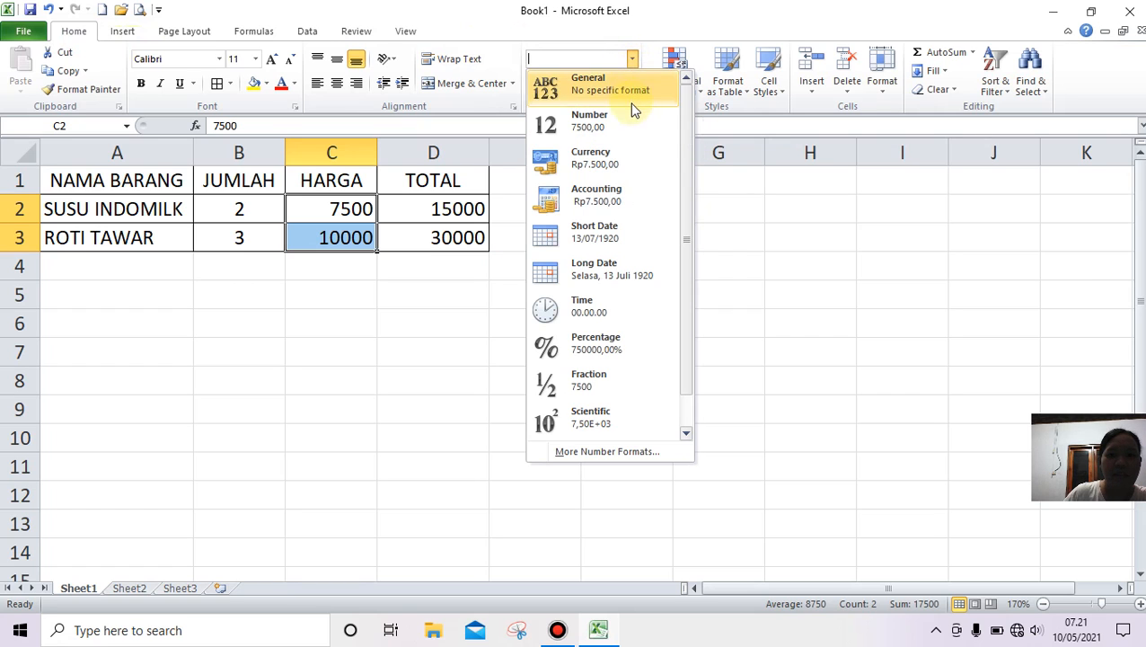
{"action": "left_click", "coordinate": [602, 200]}
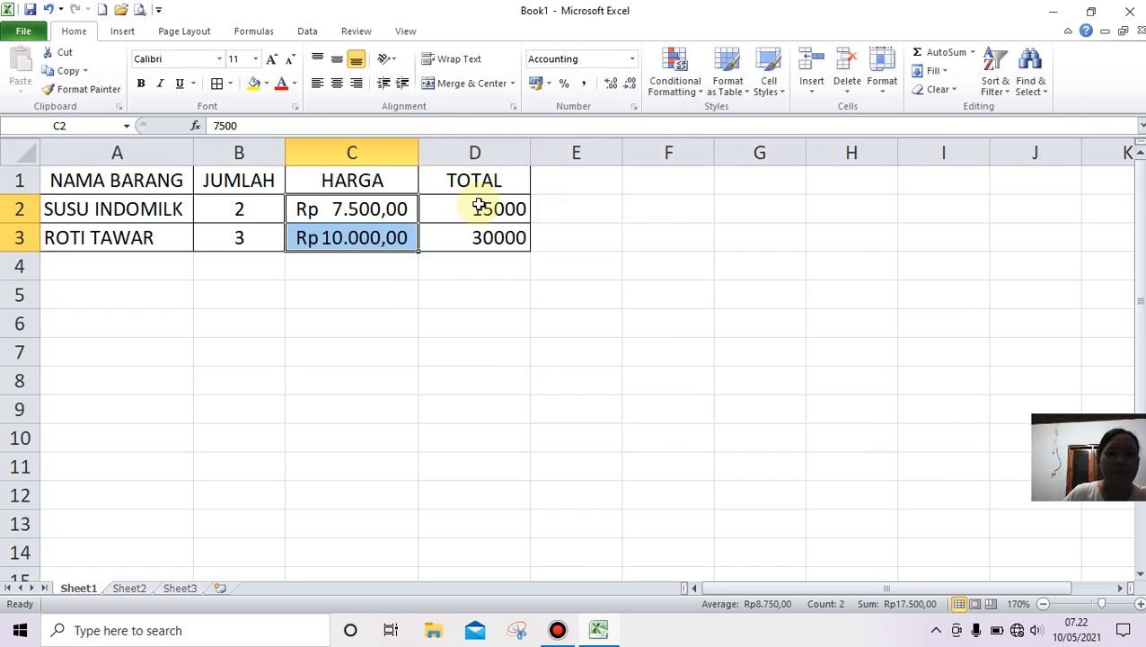
Apply the Accounting number format to the totals in D2:D3
{"action": "left_click_drag", "start_coordinate": [478, 205], "coordinate": [478, 235]}
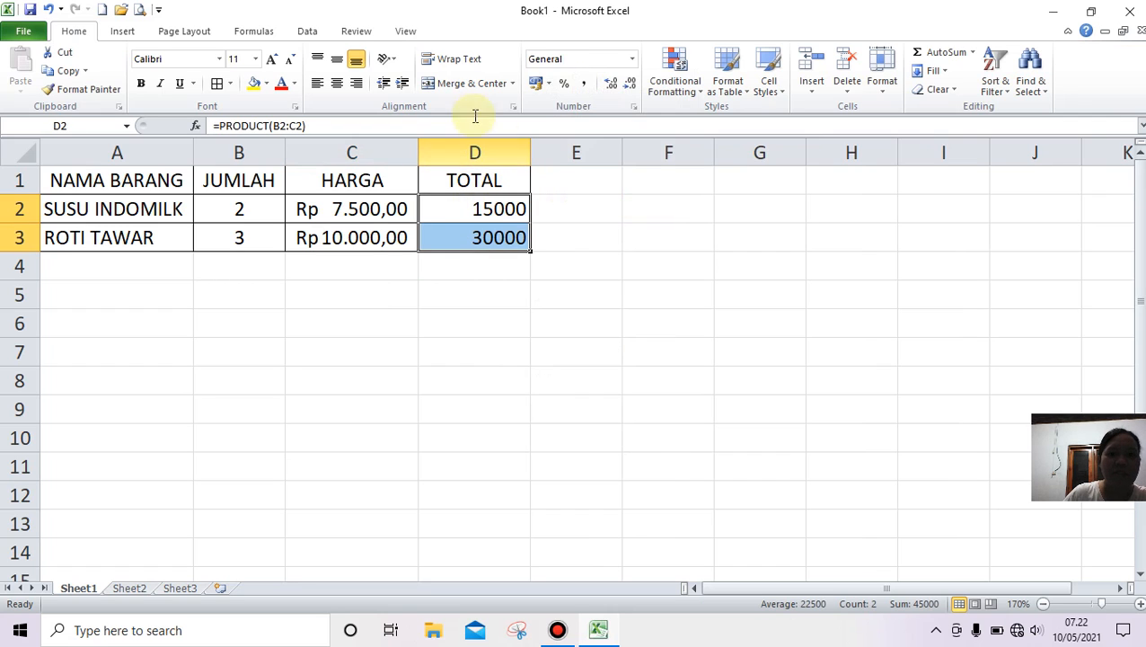
{"action": "left_click", "coordinate": [632, 61]}
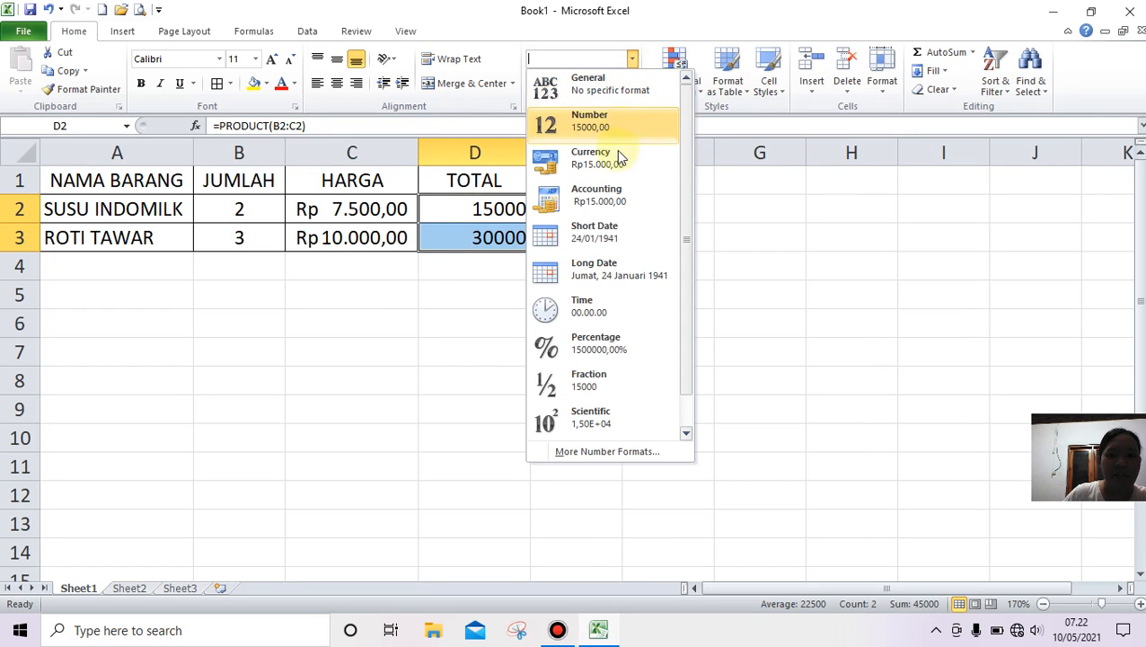
{"action": "left_click", "coordinate": [609, 195]}
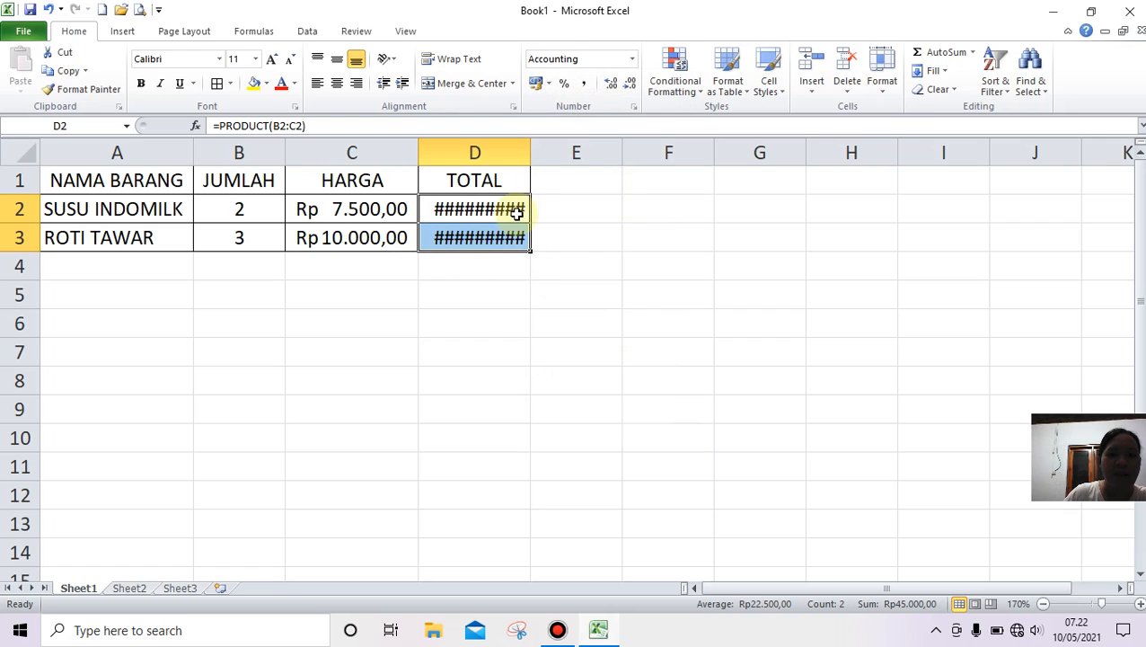
Widen column D so the rupiah totals in D2:D3 display in full
{"action": "left_click_drag", "start_coordinate": [529, 151], "coordinate": [568, 151]}
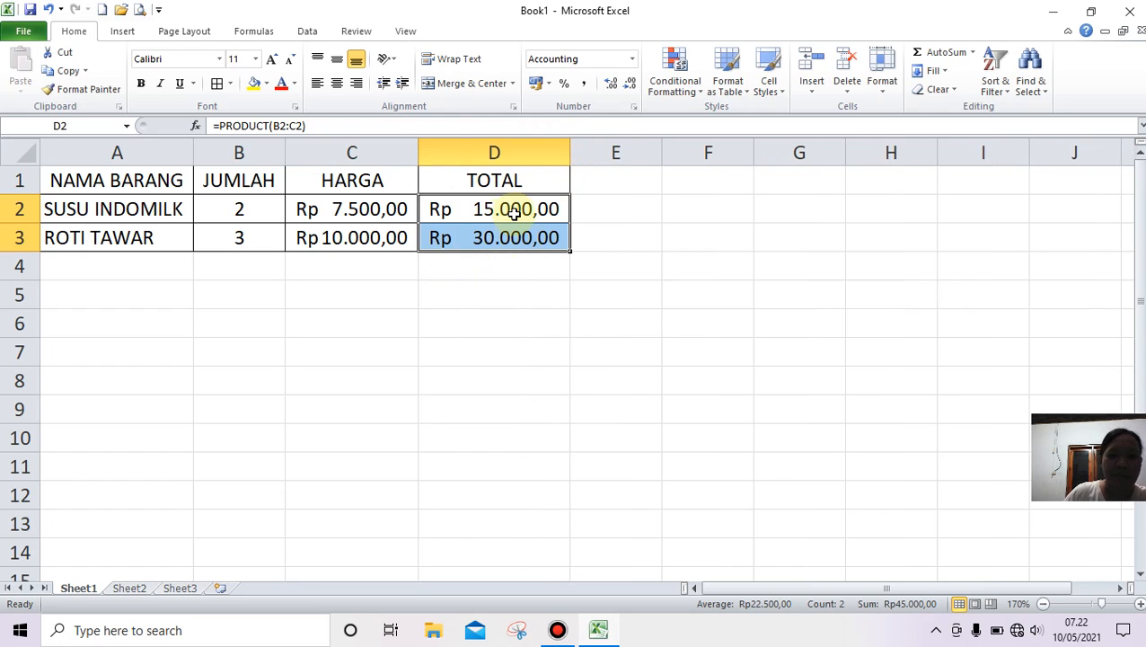
{"action": "left_click", "coordinate": [312, 299]}
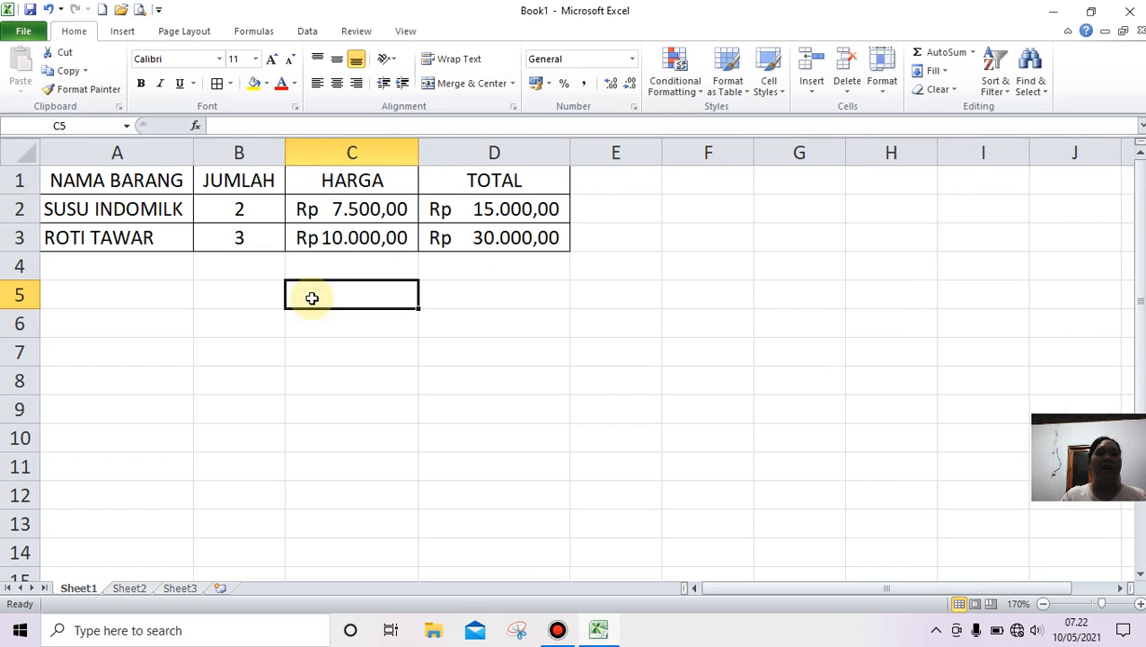
{"action": "left_click", "coordinate": [87, 592]}
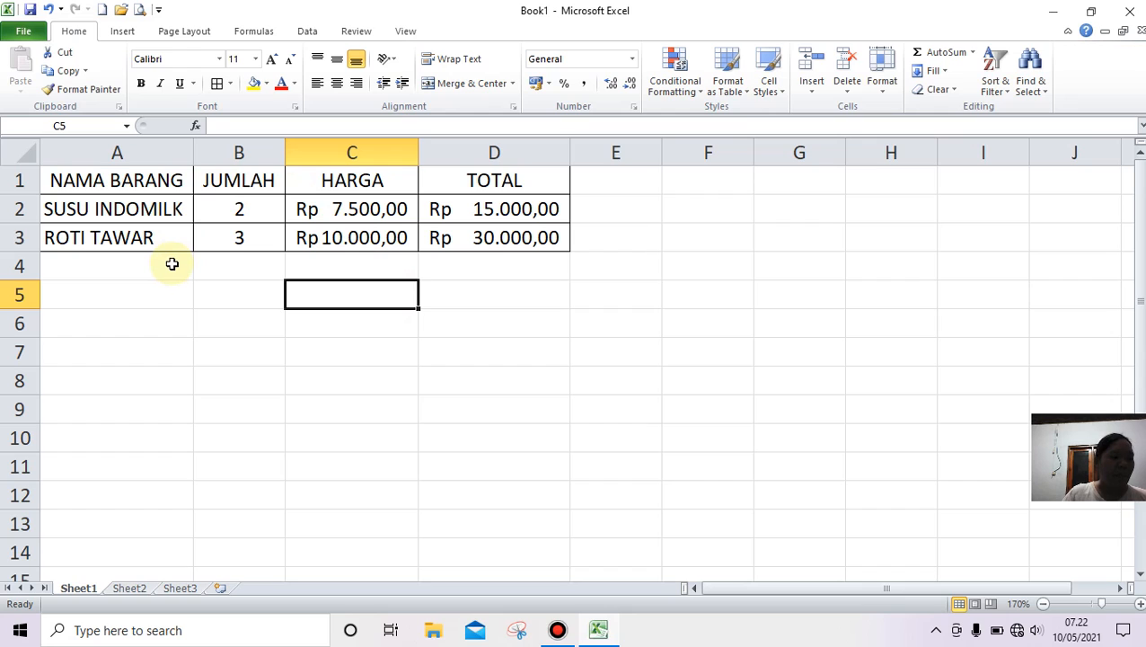
{"action": "left_click", "coordinate": [126, 275]}
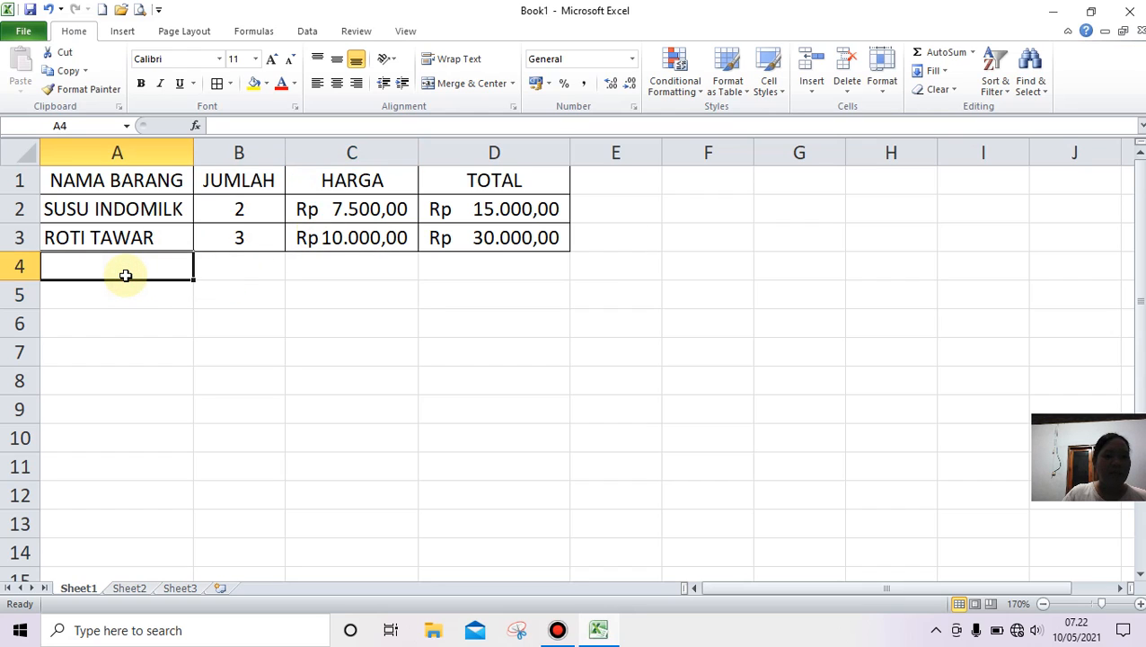
{"action": "left_click_drag", "start_coordinate": [126, 275], "coordinate": [136, 330]}
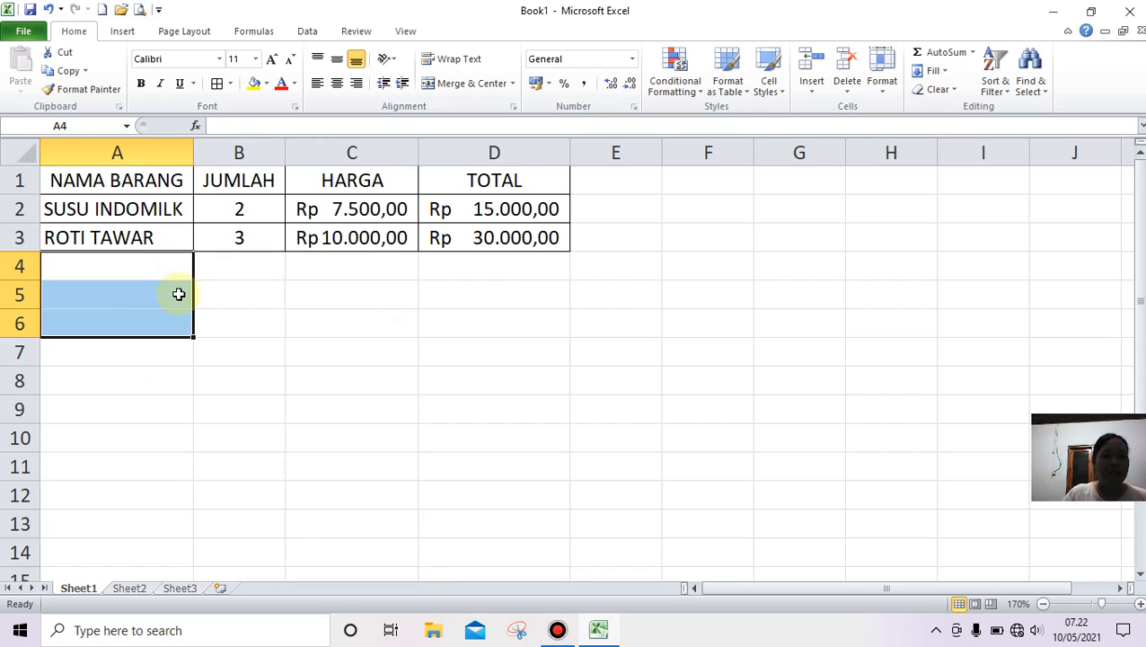
On Sheet2, enter the headings NO in A1, NAMA in B1 and SISWA in B2
{"action": "left_click", "coordinate": [131, 589]}
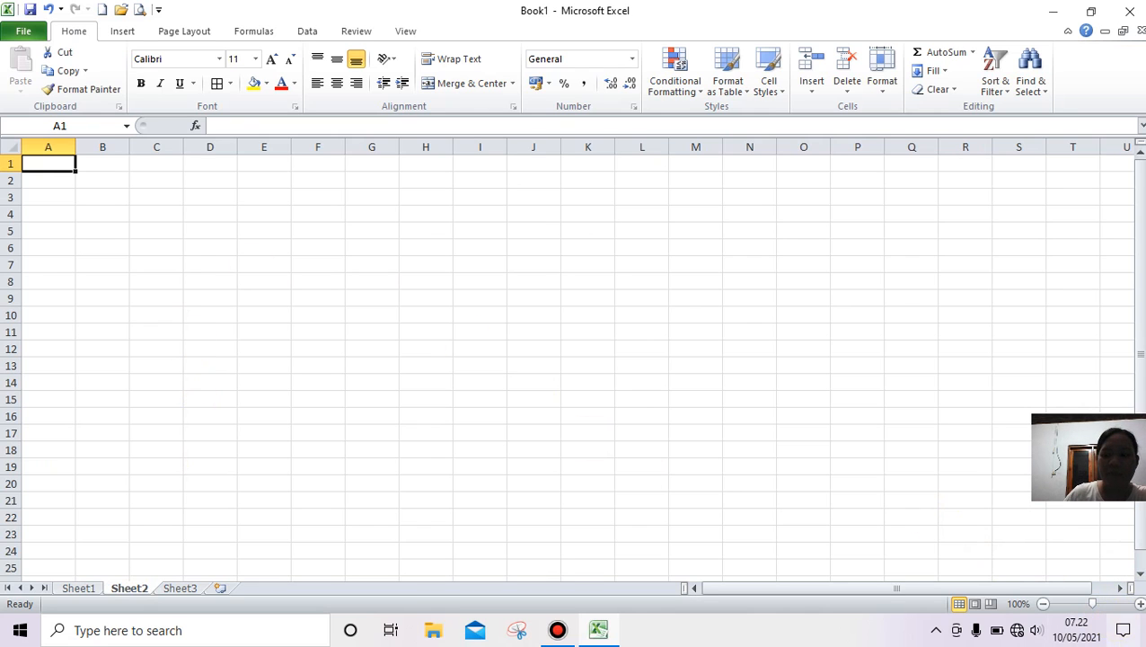
{"action": "left_click", "coordinate": [1139, 607]}
{"action": "left_click", "coordinate": [1139, 607]}
{"action": "left_click", "coordinate": [1139, 607]}
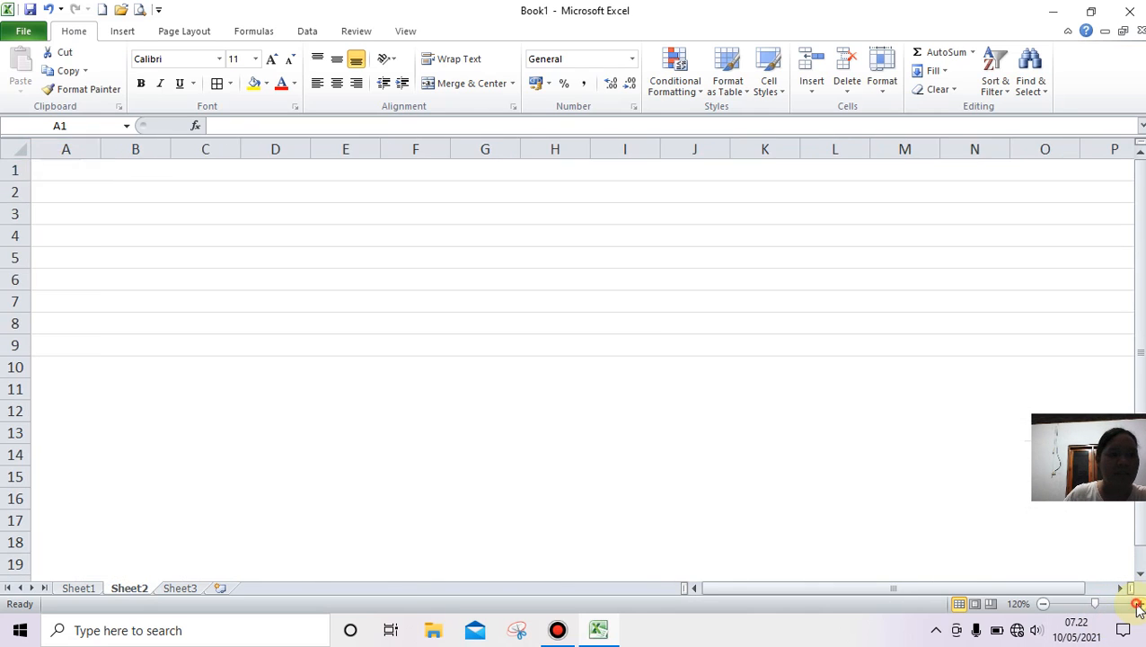
{"action": "left_click", "coordinate": [1139, 607]}
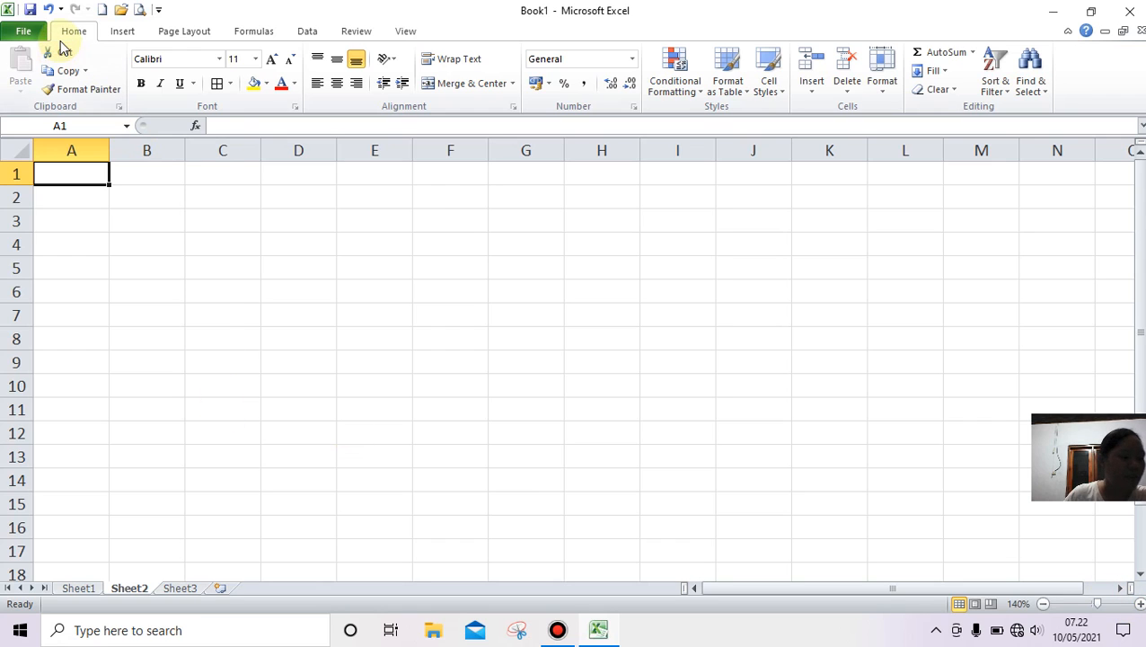
{"action": "type", "text": "NO"}
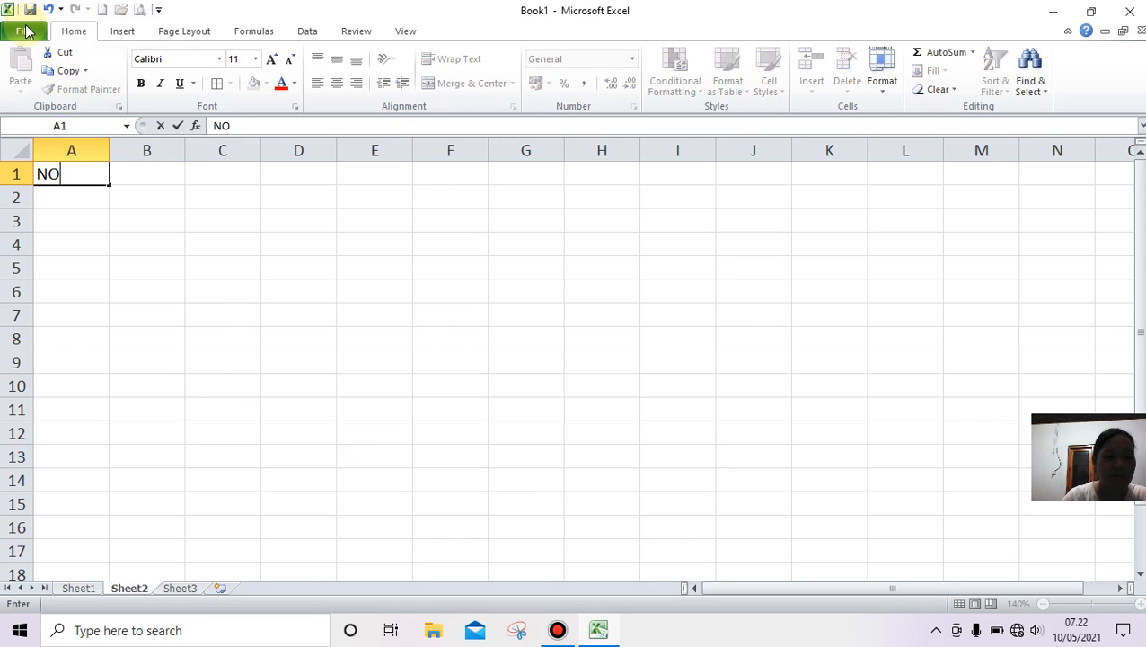
{"action": "key", "text": "Tab"}
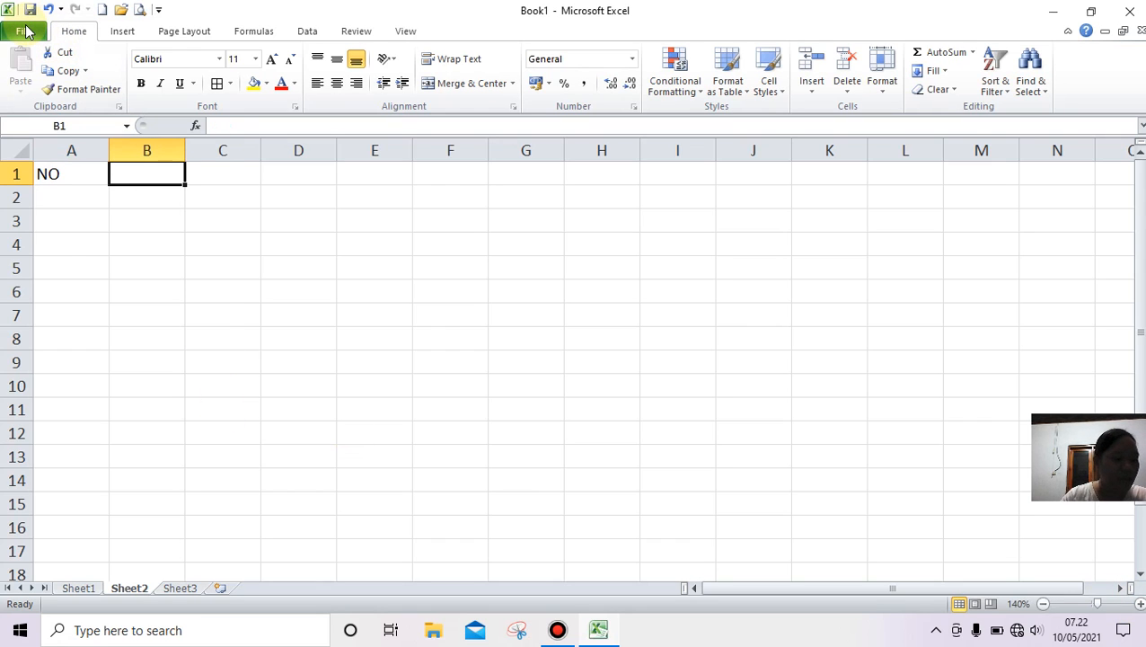
{"action": "type", "text": "NAMA"}
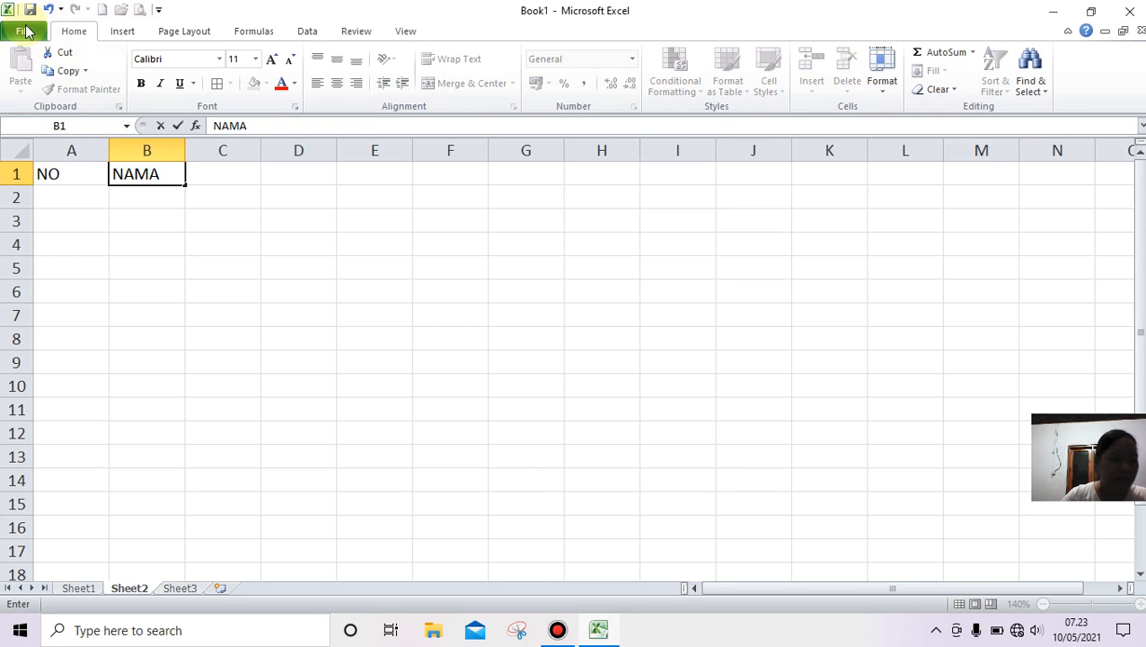
{"action": "key", "text": "Return"}
{"action": "type", "text": "SI"}
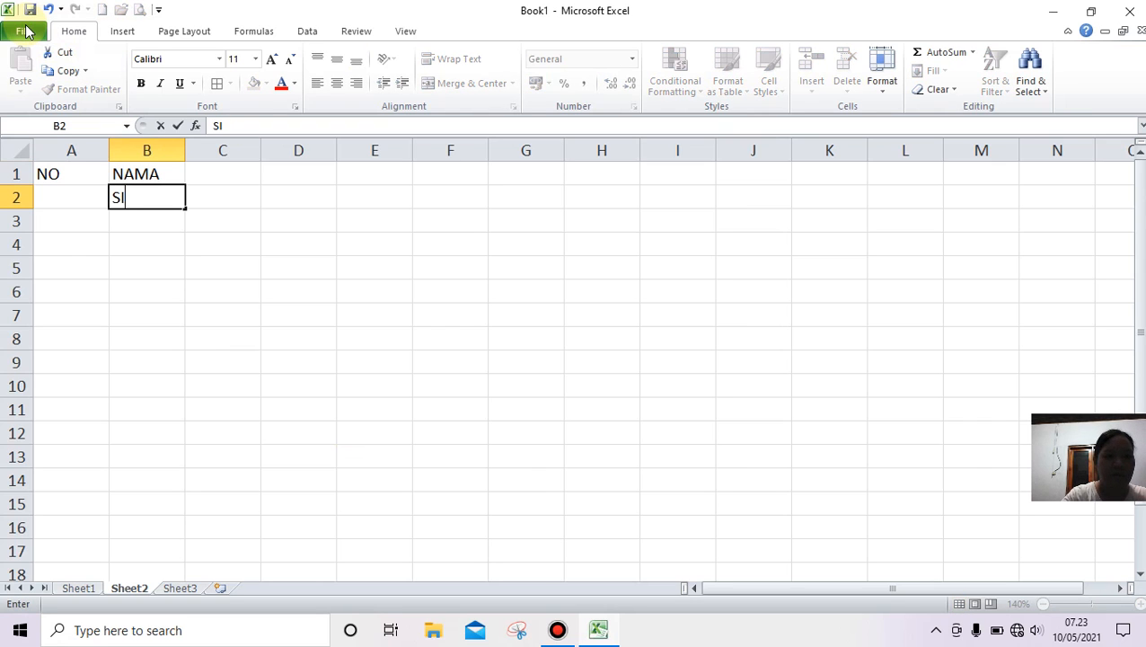
{"action": "type", "text": "SWA"}
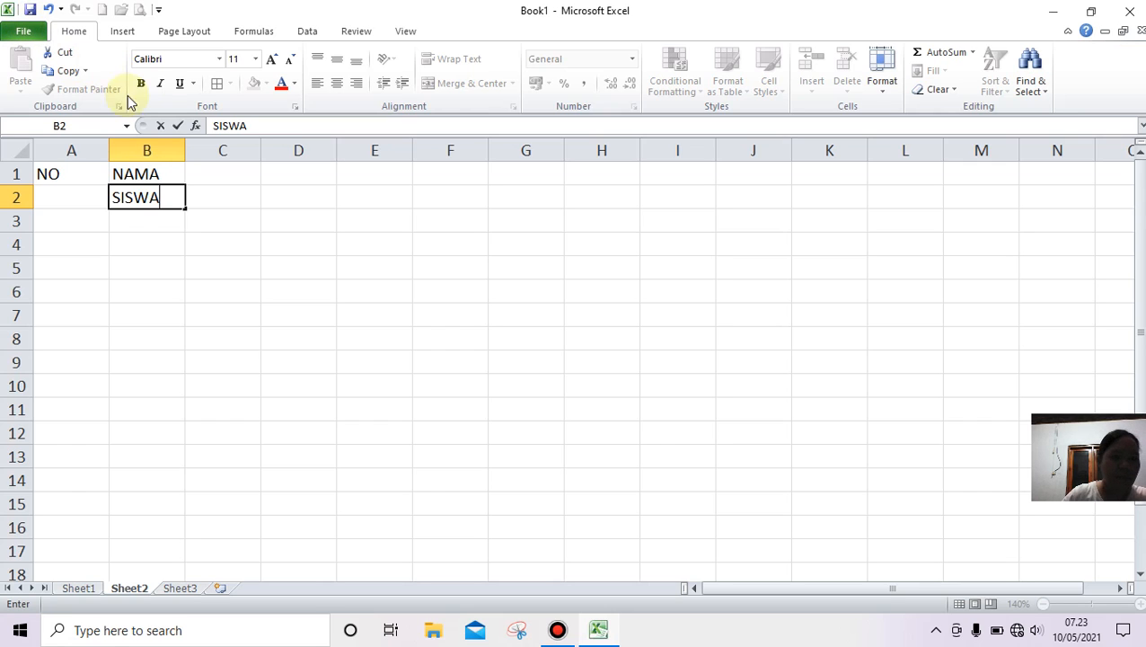
Enter the heading TUGAS in C1 and number its subcolumns 1, 2 and 3 in C2:E2
{"action": "left_click", "coordinate": [210, 176]}
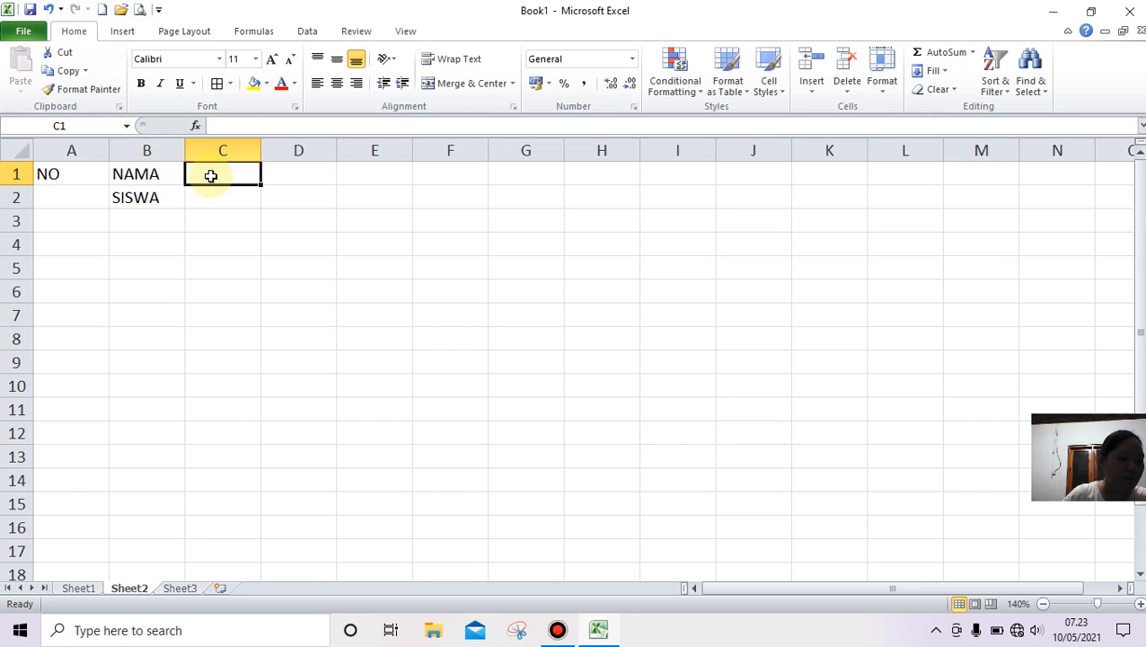
{"action": "type", "text": "TUGAS"}
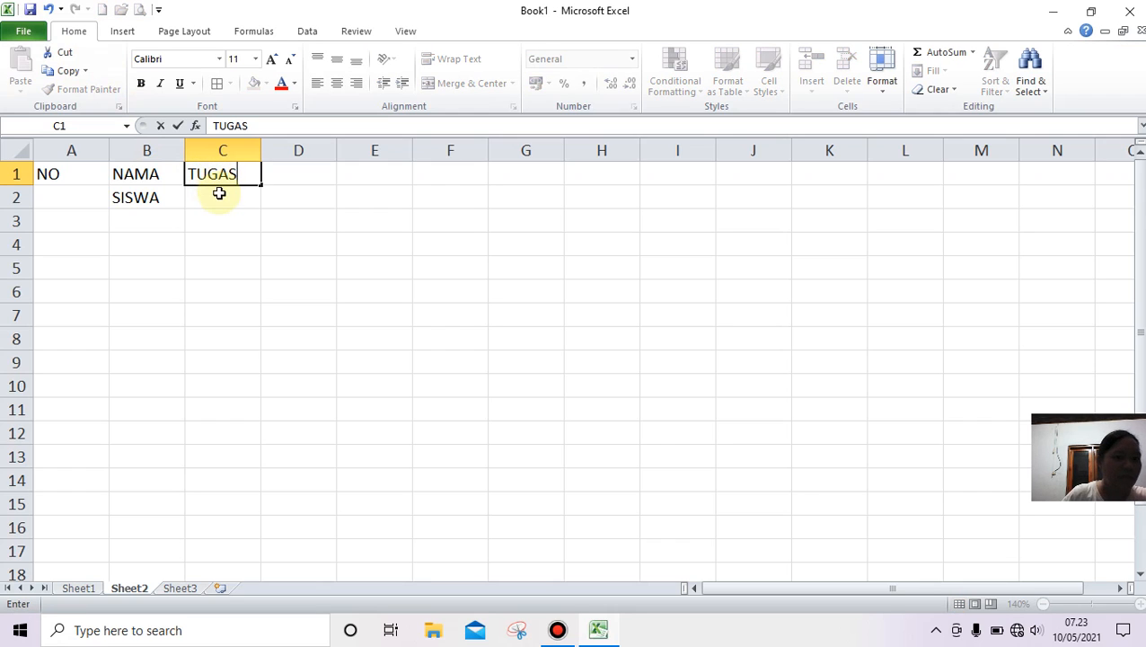
{"action": "left_click", "coordinate": [223, 200]}
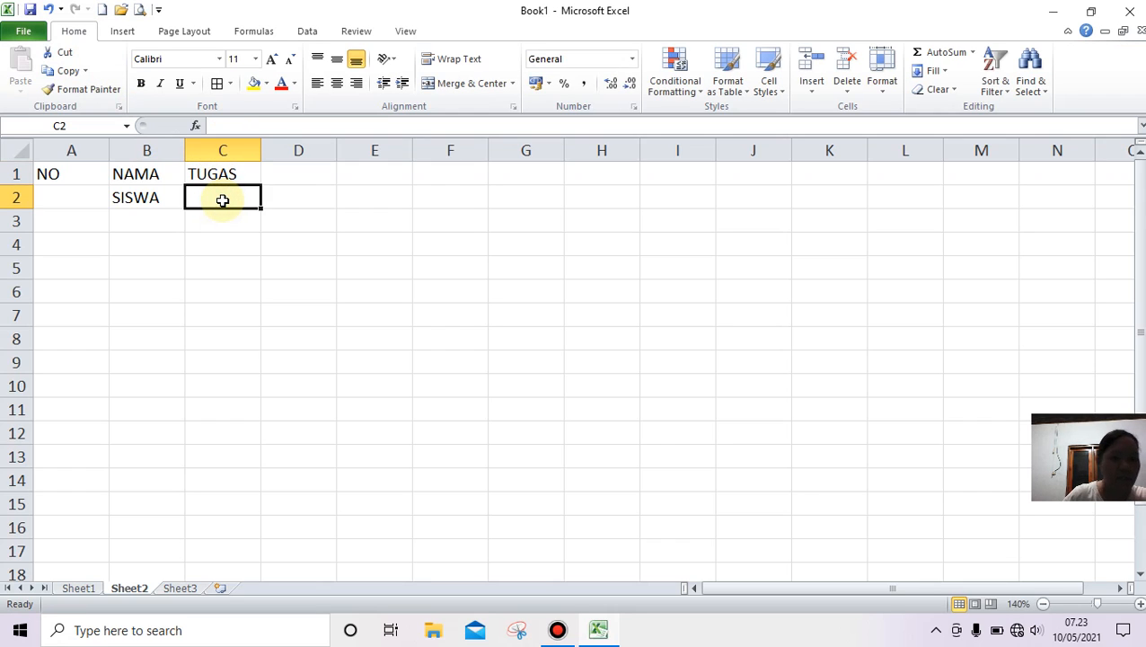
{"action": "type", "text": "1"}
{"action": "key", "text": "Tab"}
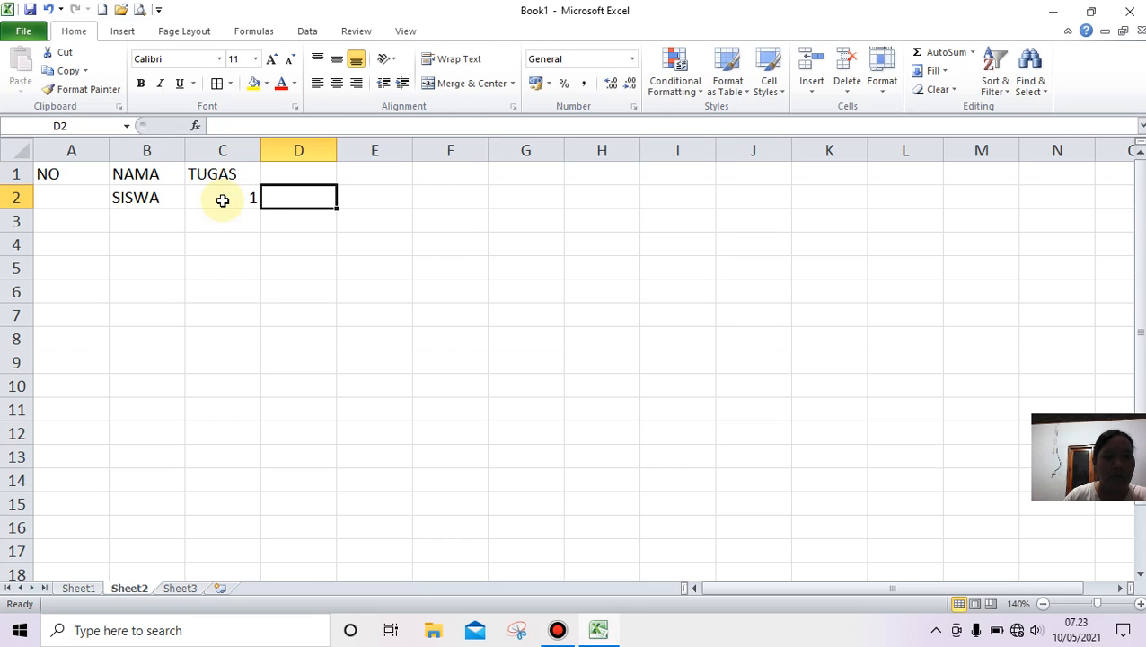
{"action": "type", "text": "3"}
{"action": "key", "text": "BackSpace"}
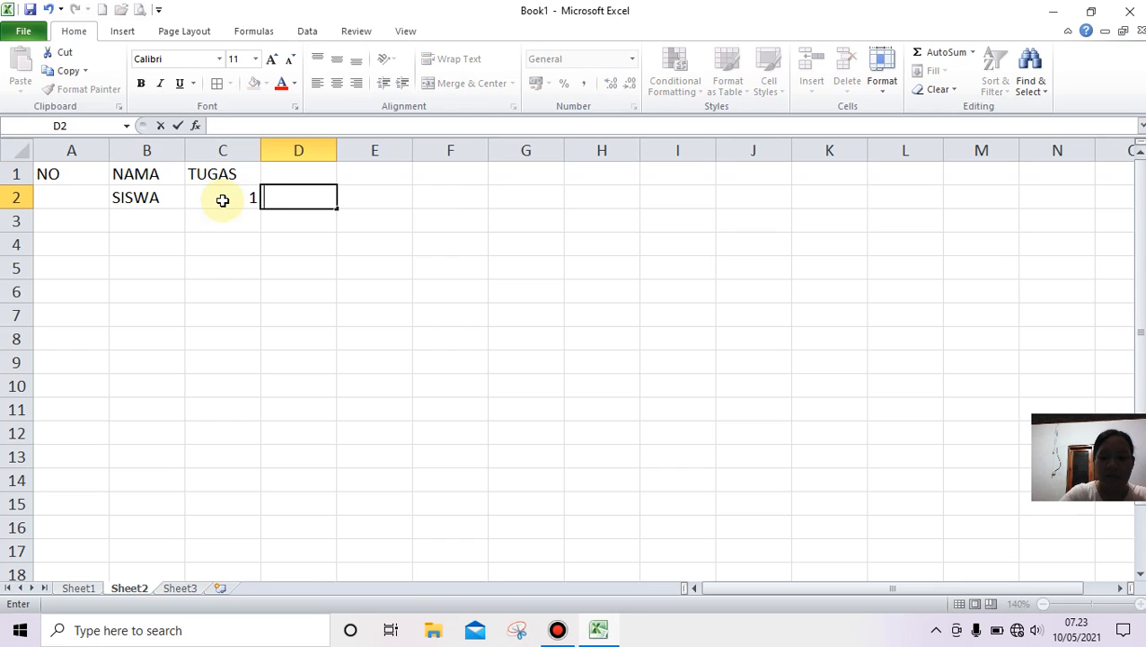
{"action": "type", "text": "2"}
{"action": "key", "text": "Tab"}
{"action": "type", "text": "3"}
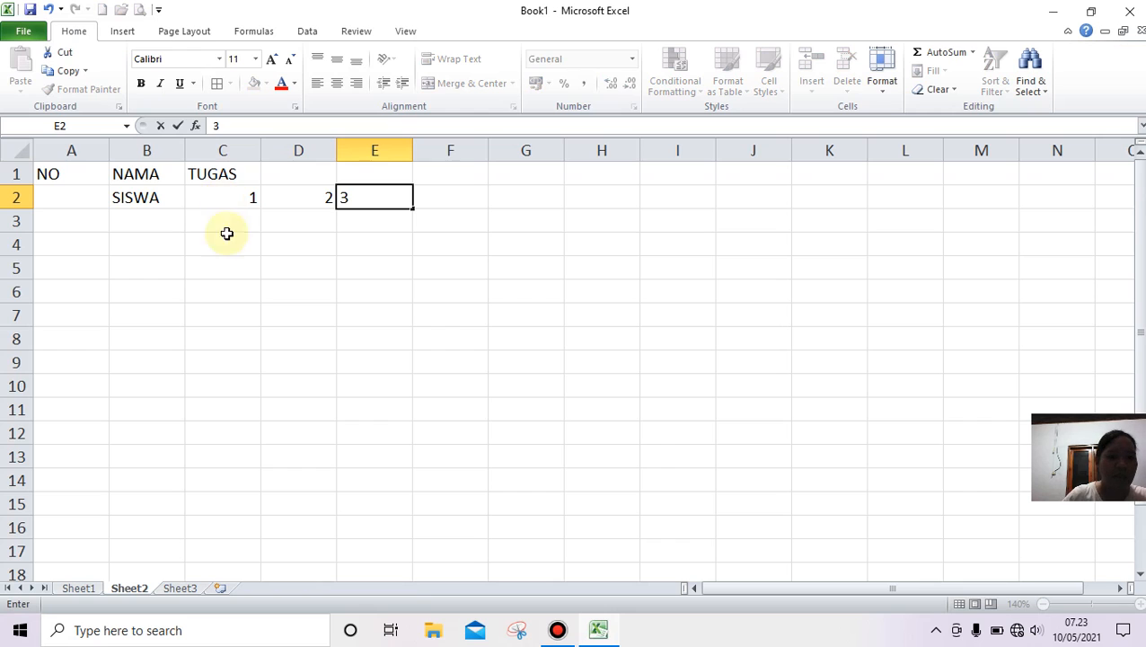
{"action": "left_click", "coordinate": [249, 223]}
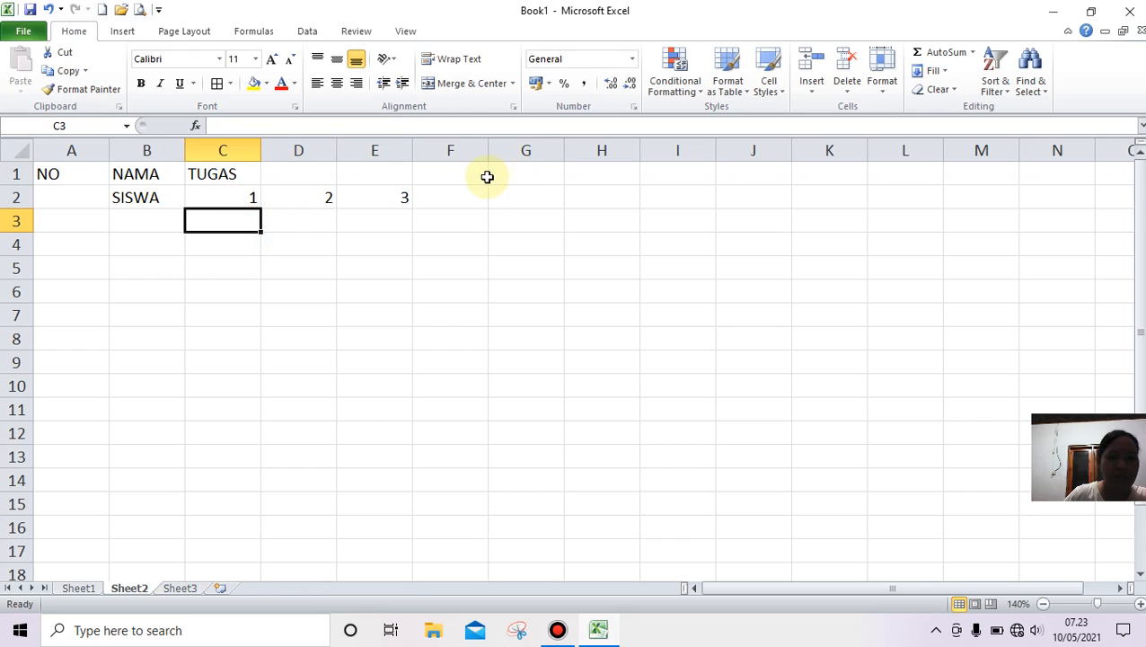
Enter the task average heading as RT2 in F1 with (T) below it in F2
{"action": "left_click", "coordinate": [456, 178]}
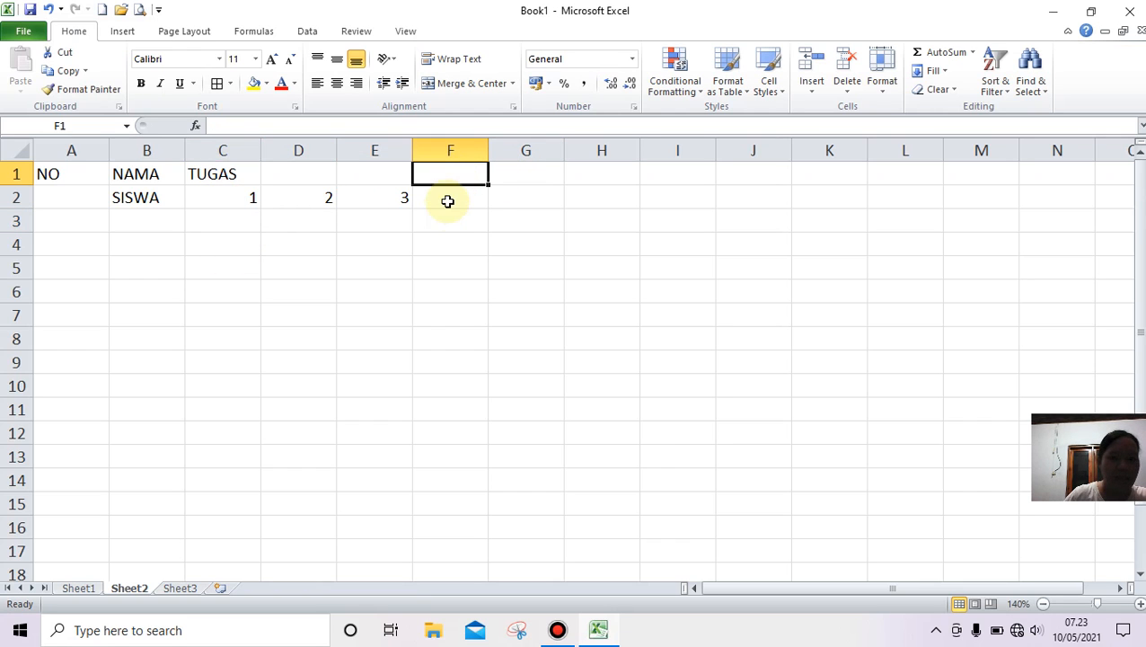
{"action": "type", "text": "RT"}
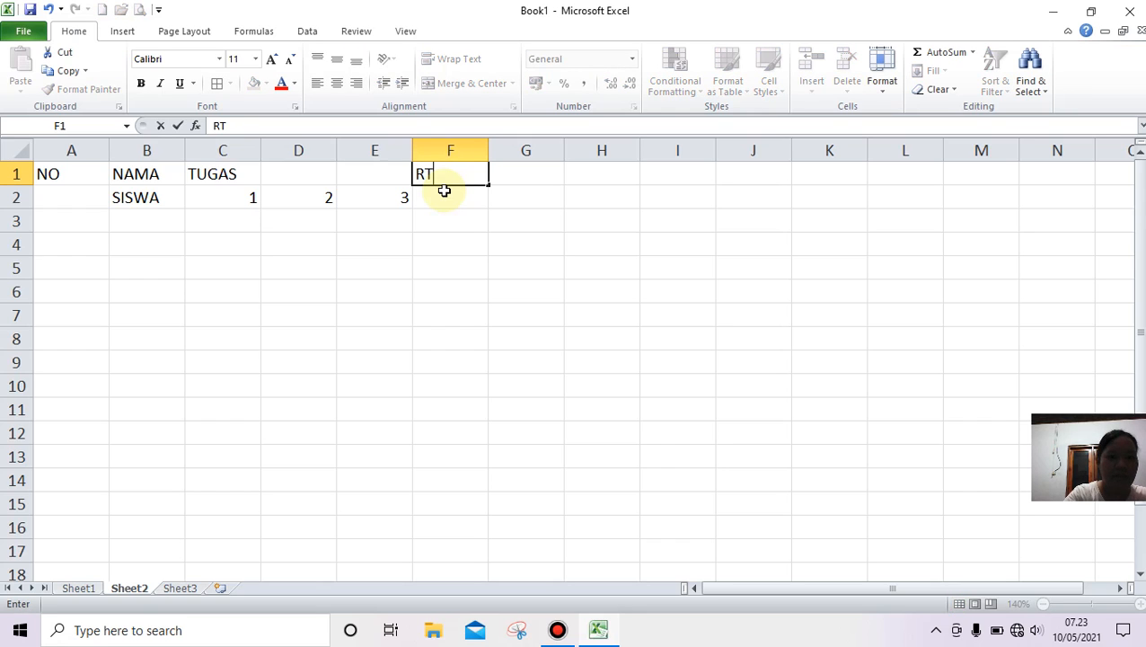
{"action": "type", "text": "2"}
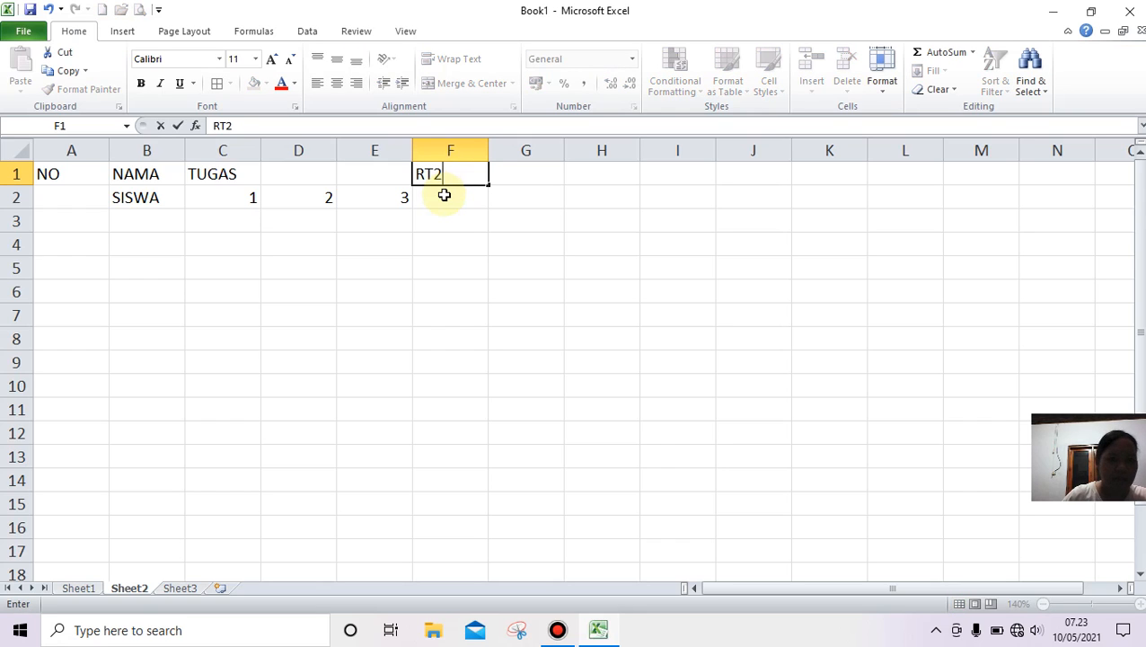
{"action": "key", "text": "Return"}
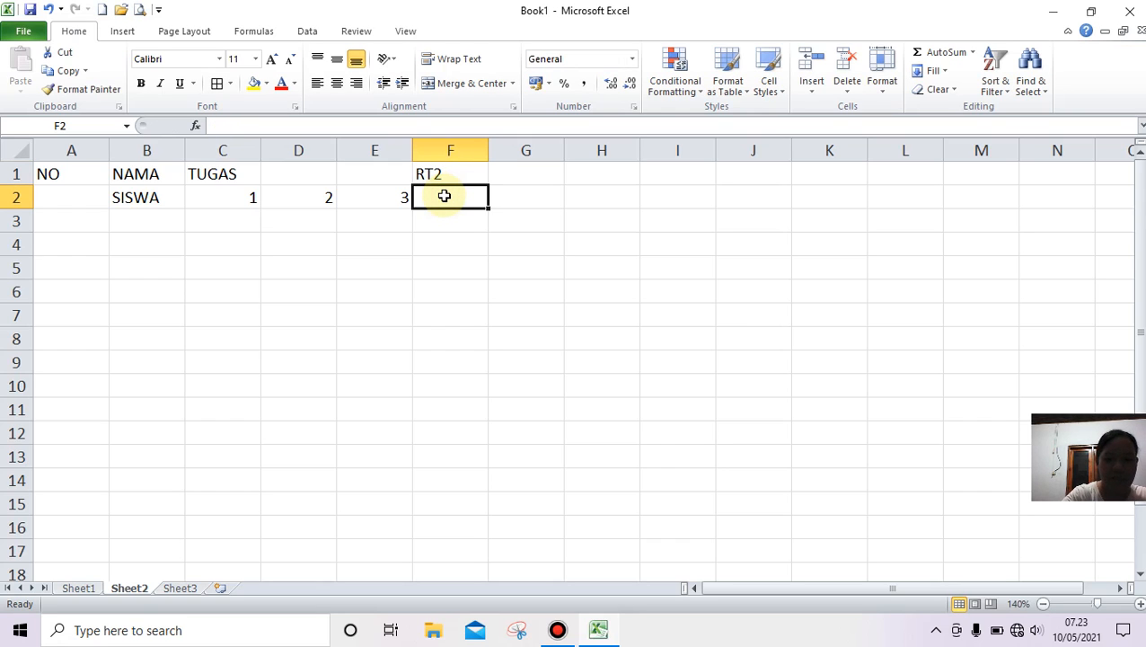
{"action": "type", "text": "("}
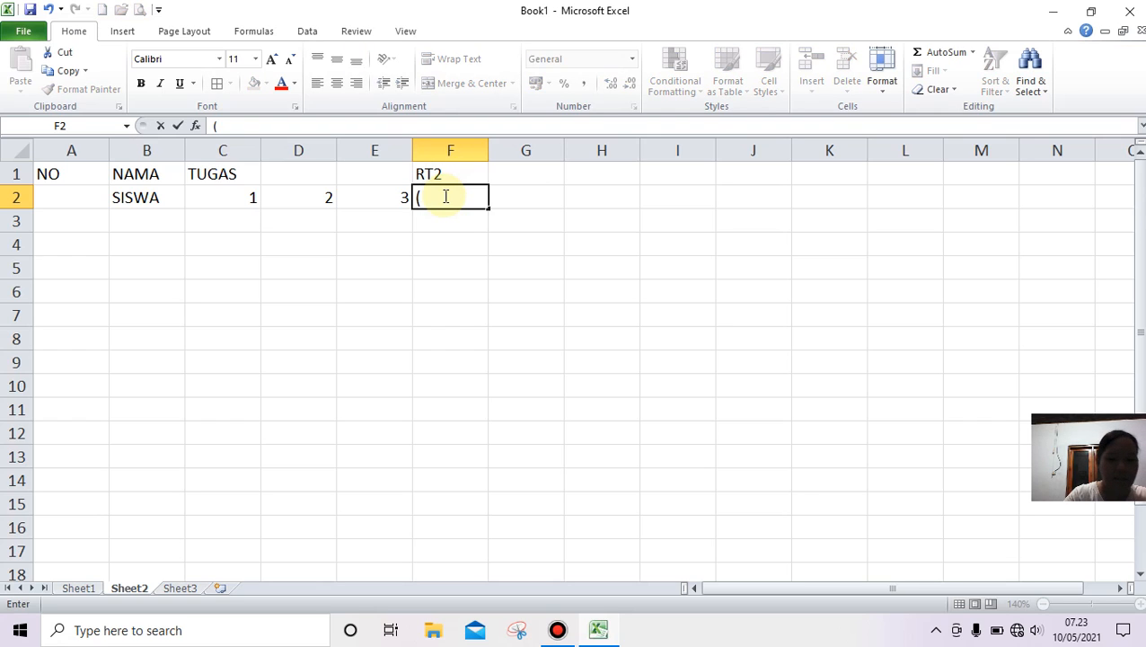
{"action": "type", "text": "T"}
{"action": "type", "text": "O"}
{"action": "key", "text": "BackSpace"}
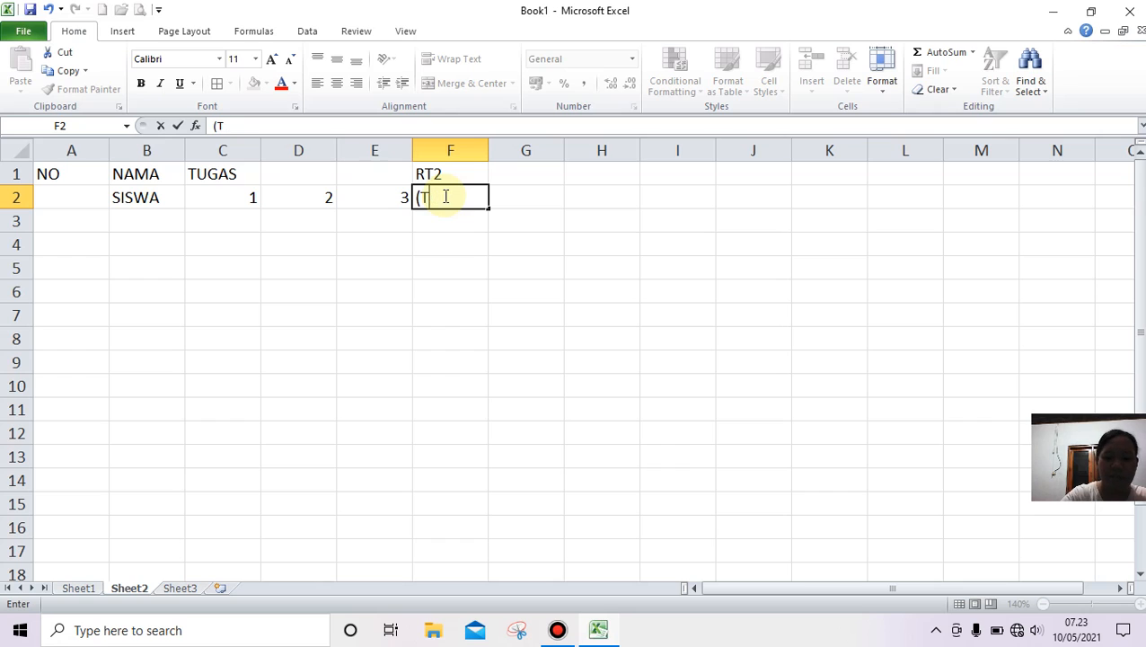
{"action": "type", "text": ")"}
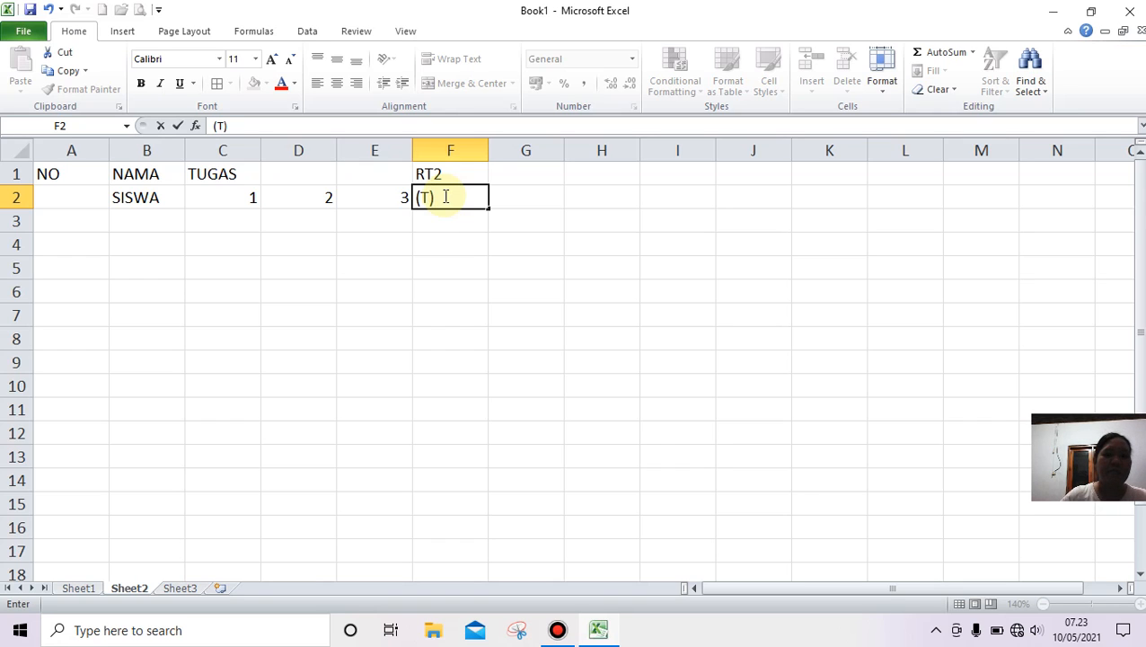
{"action": "left_click", "coordinate": [442, 270]}
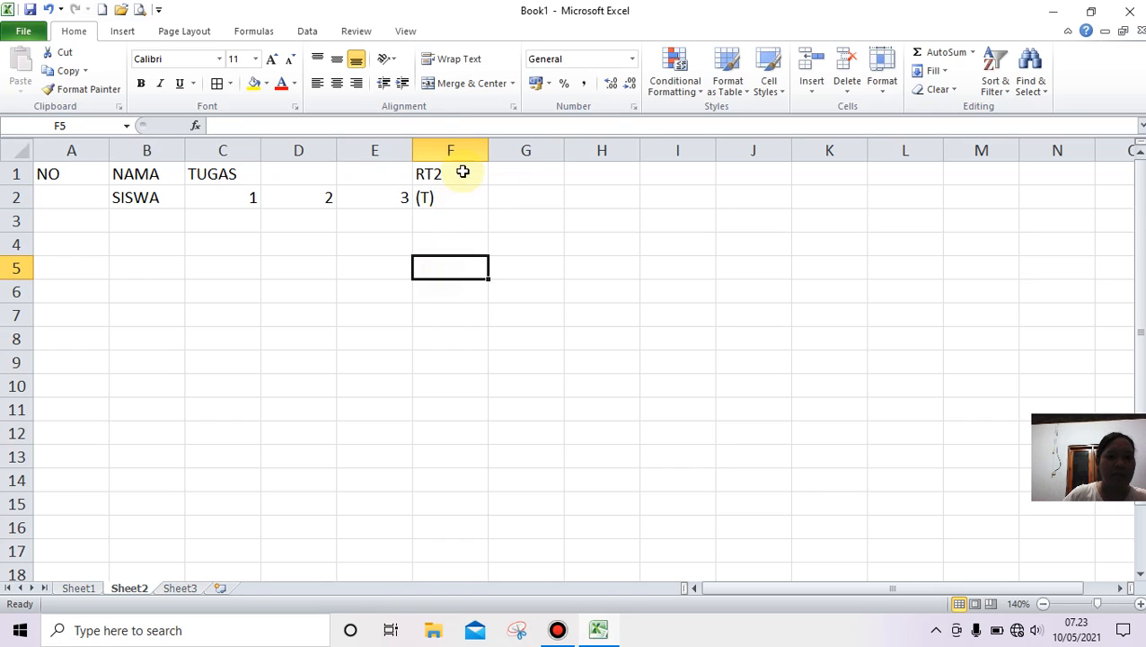
Enter the daily test heading U.HARIAN in G1 and number its subcolumns 1, 2, 3 and 4 in G2:J2
{"action": "left_click", "coordinate": [521, 173]}
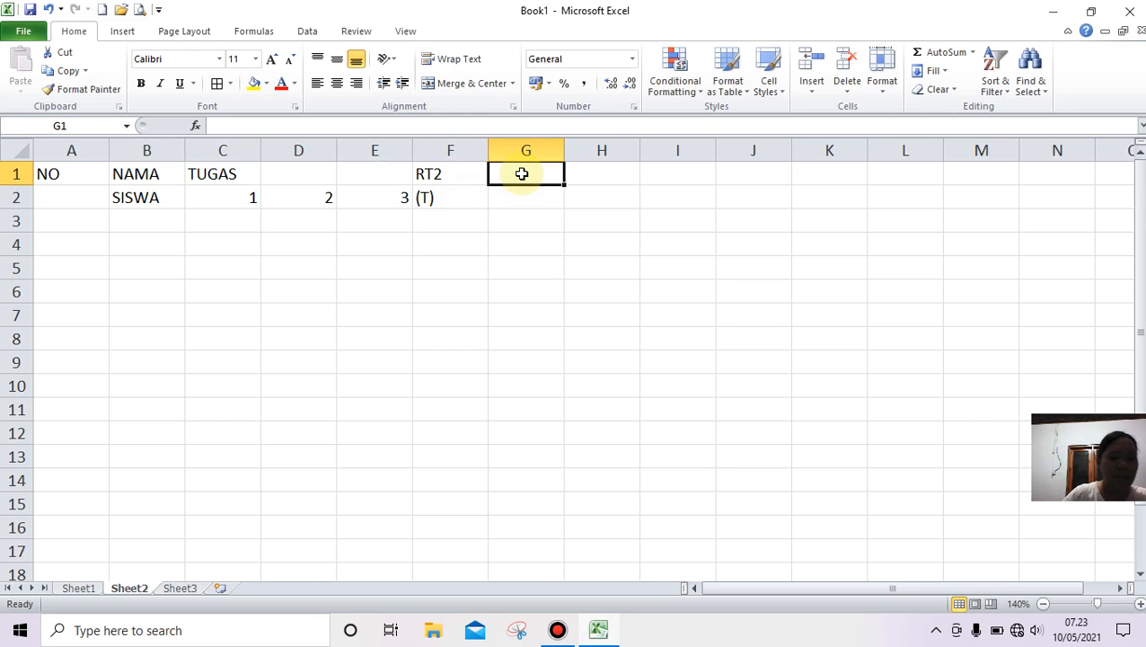
{"action": "type", "text": "U.HA"}
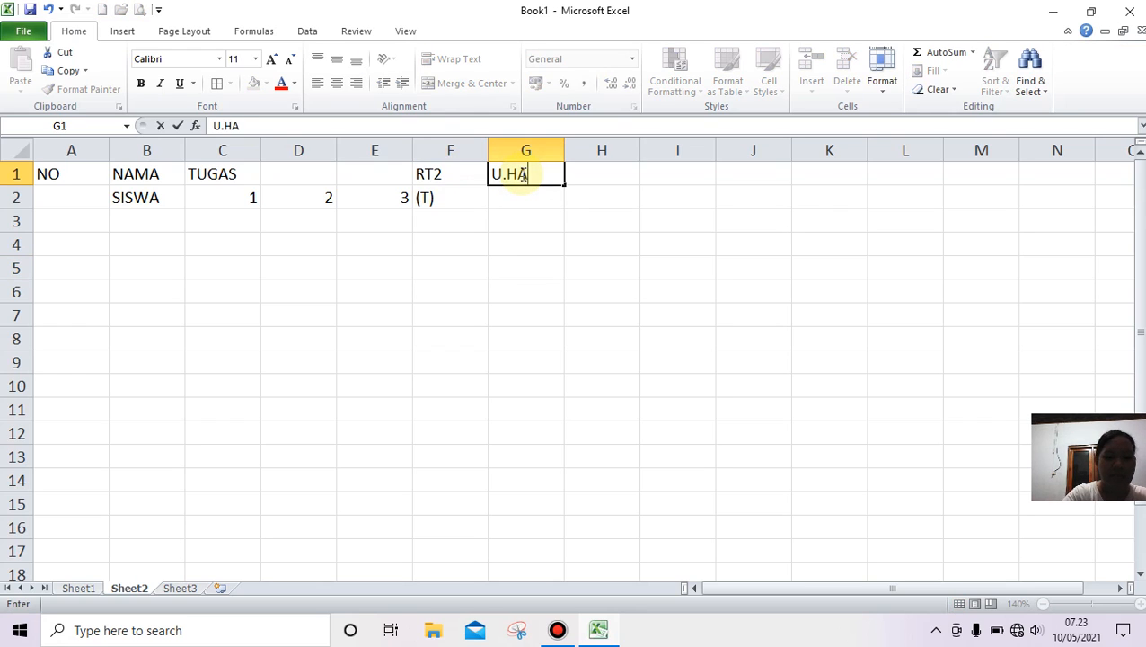
{"action": "type", "text": "RIAN"}
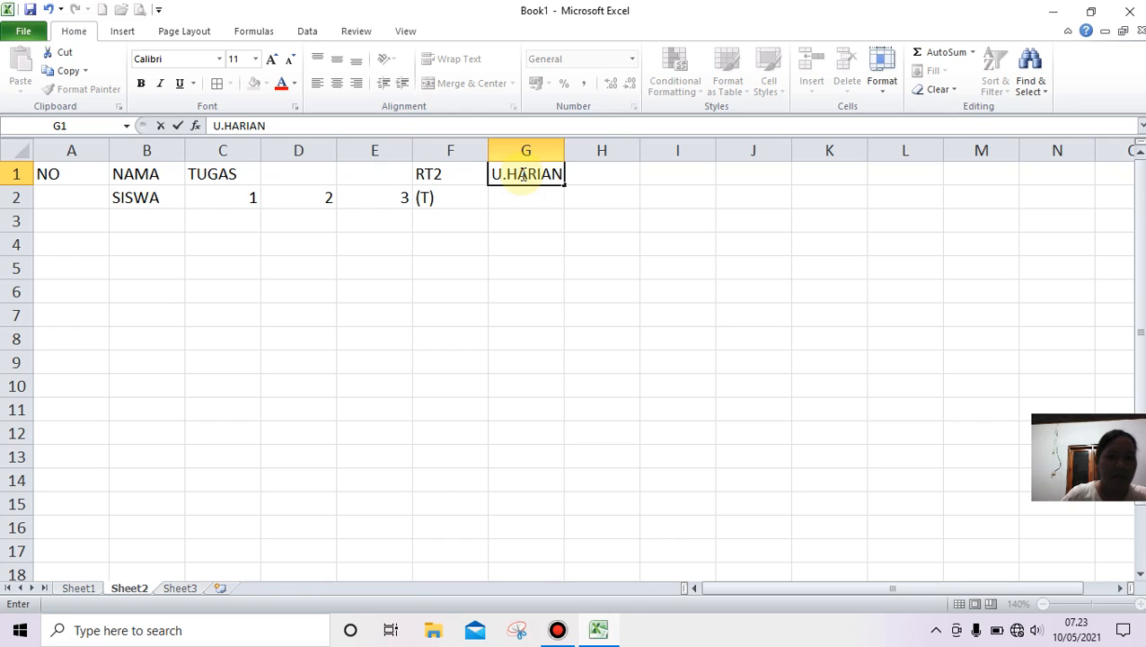
{"action": "left_click", "coordinate": [521, 202]}
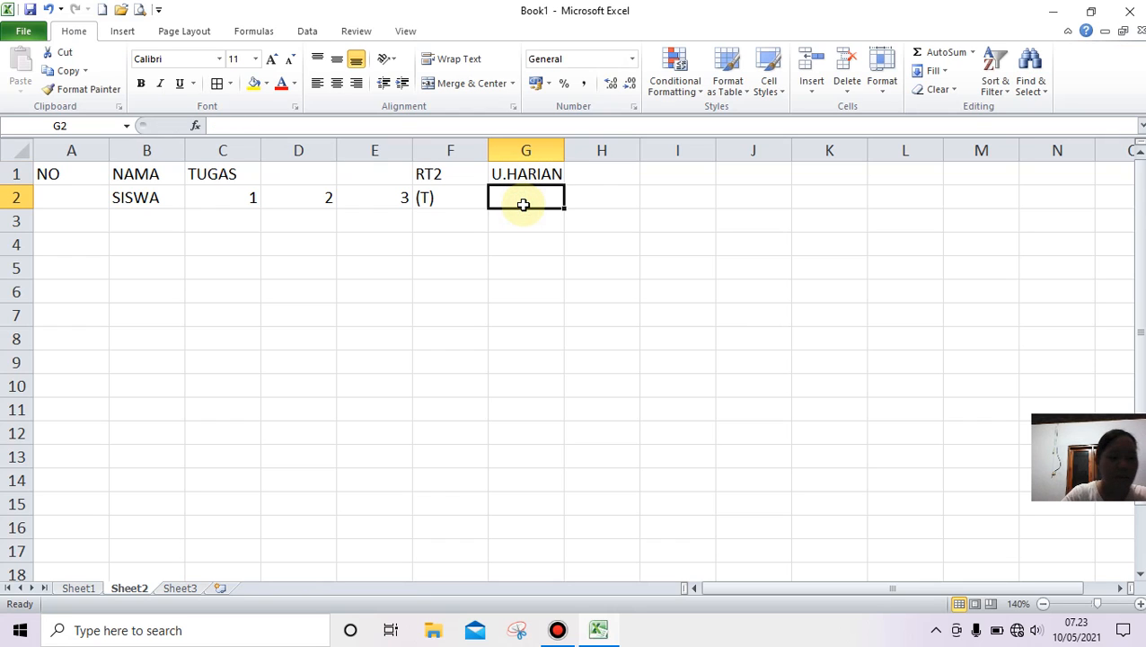
{"action": "type", "text": "1"}
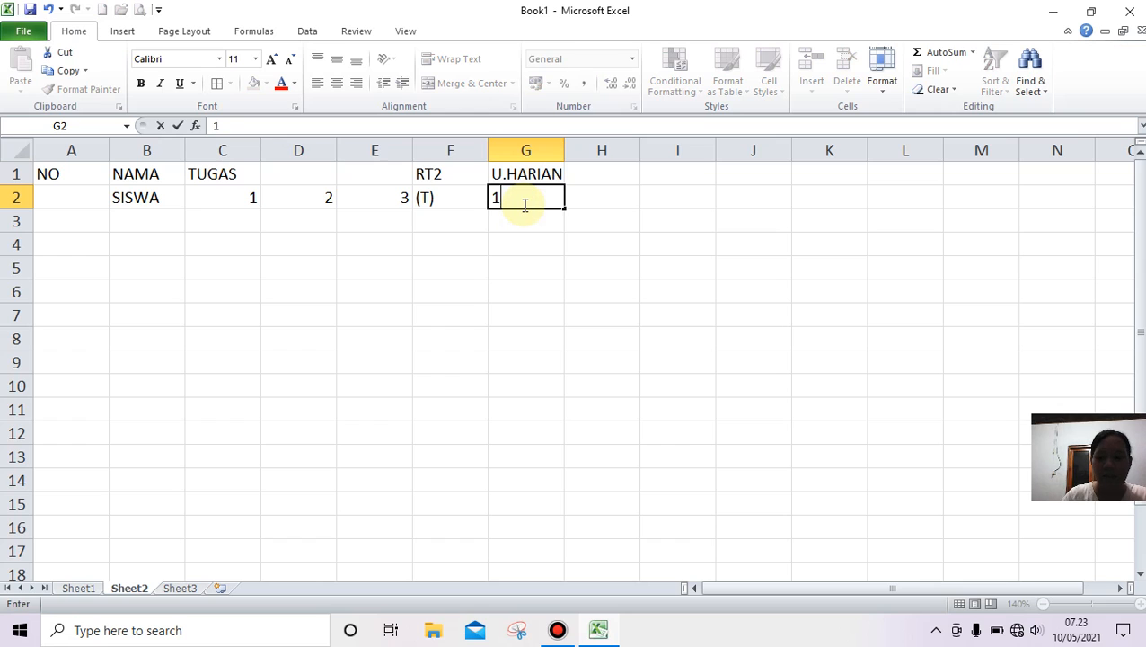
{"action": "key", "text": "Tab"}
{"action": "type", "text": "2"}
{"action": "key", "text": "Tab"}
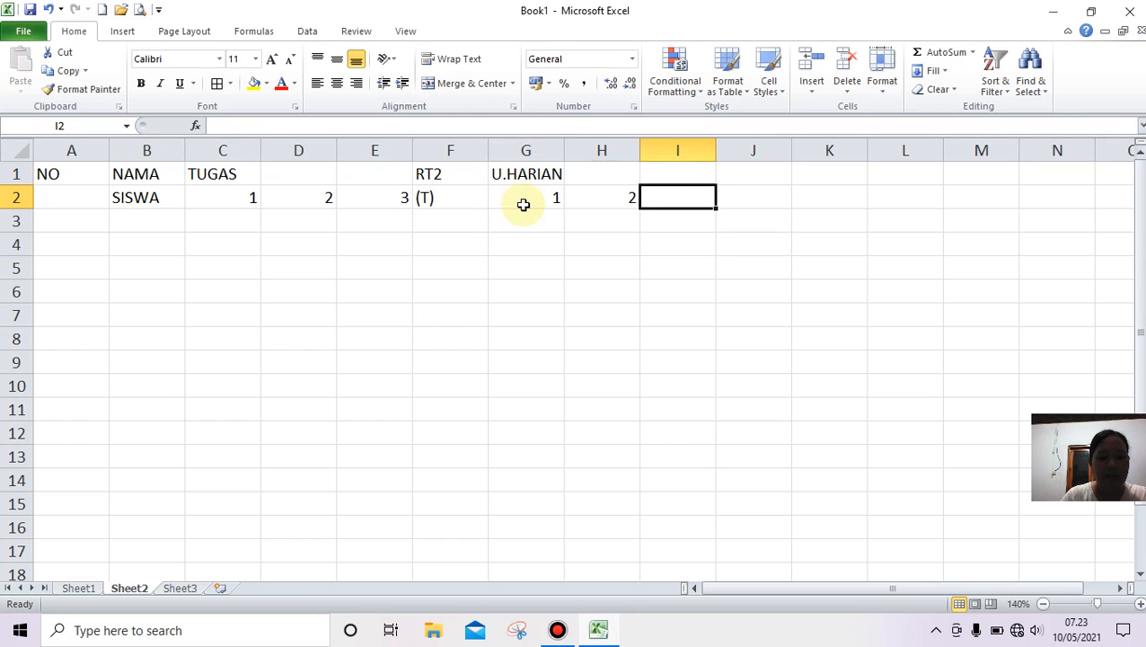
{"action": "type", "text": "3"}
{"action": "key", "text": "Tab"}
{"action": "type", "text": "4"}
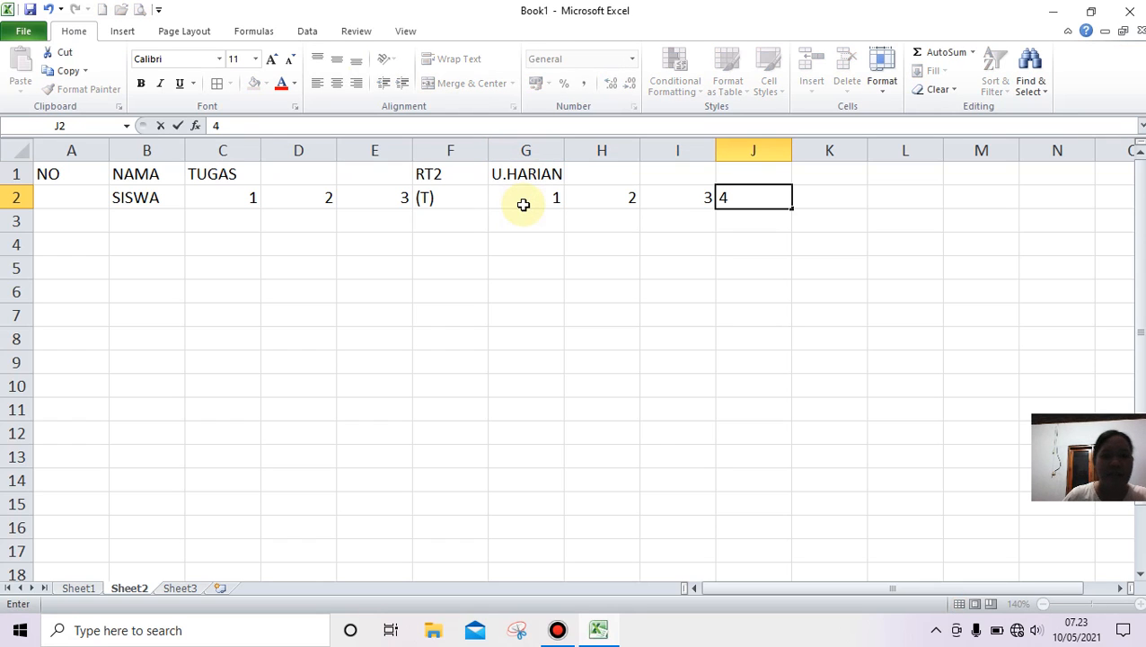
{"action": "key", "text": "Tab"}
Enter the daily test average heading as RT2 in K1 with (U) below it in K2
{"action": "left_click", "coordinate": [815, 171]}
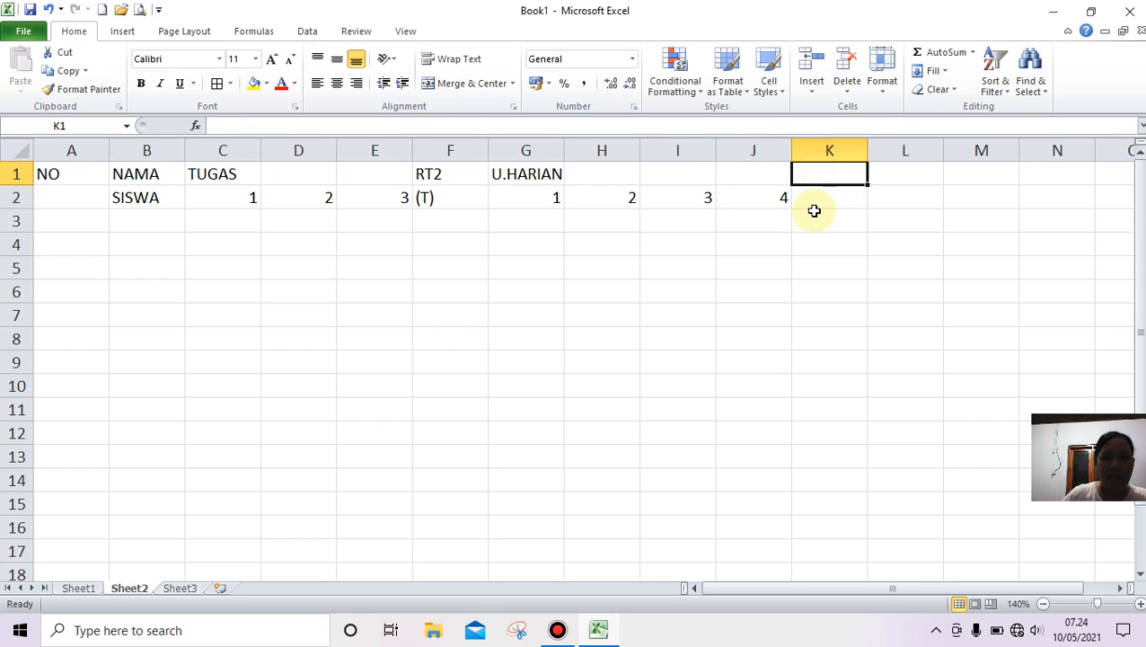
{"action": "type", "text": "RT"}
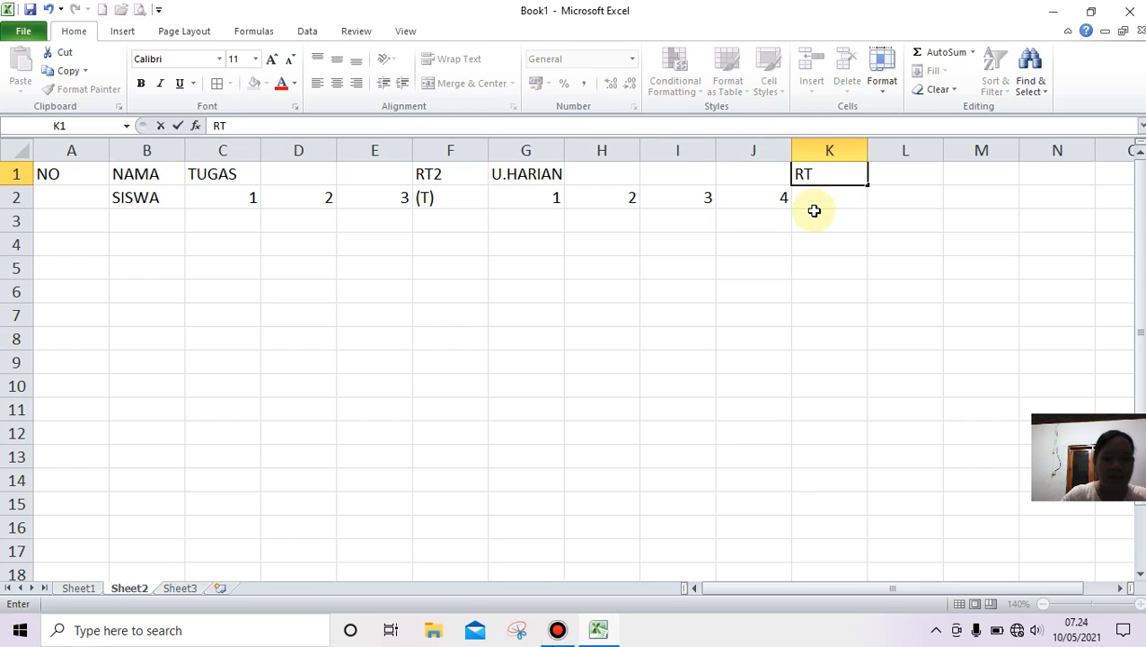
{"action": "type", "text": "2"}
{"action": "left_click", "coordinate": [818, 190]}
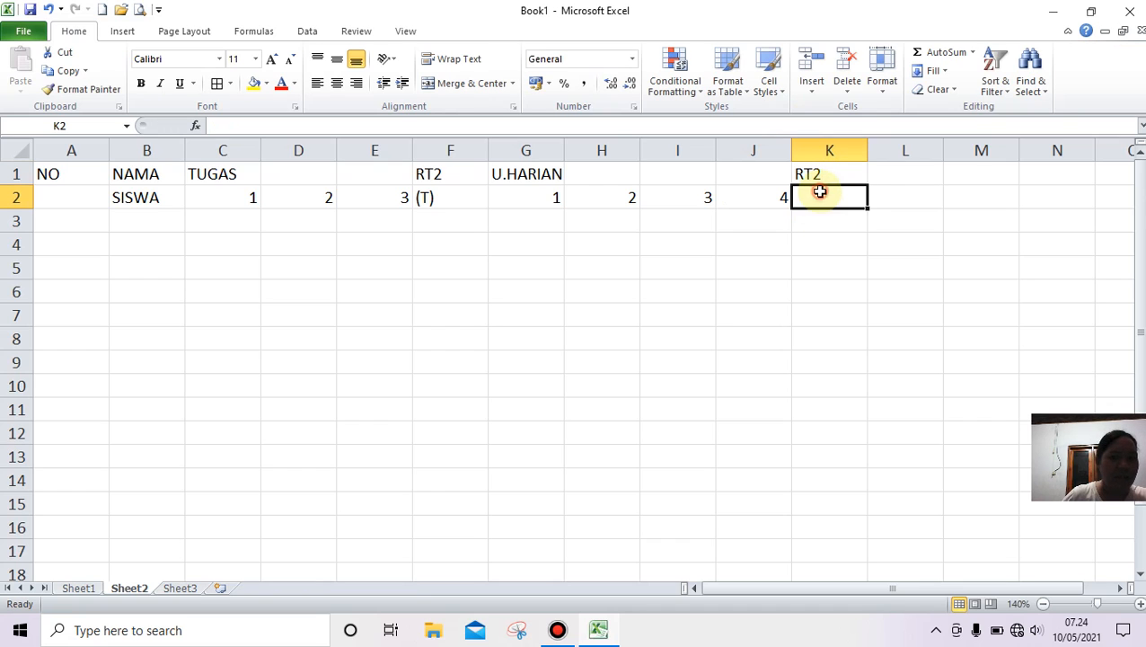
{"action": "type", "text": "("}
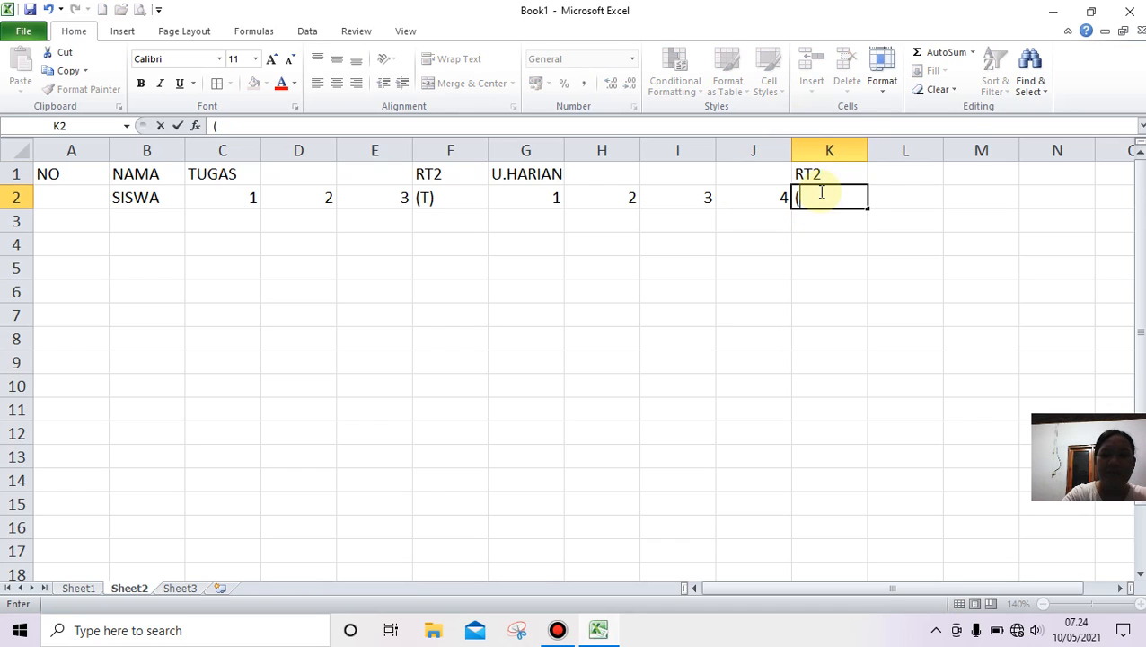
{"action": "type", "text": "U)"}
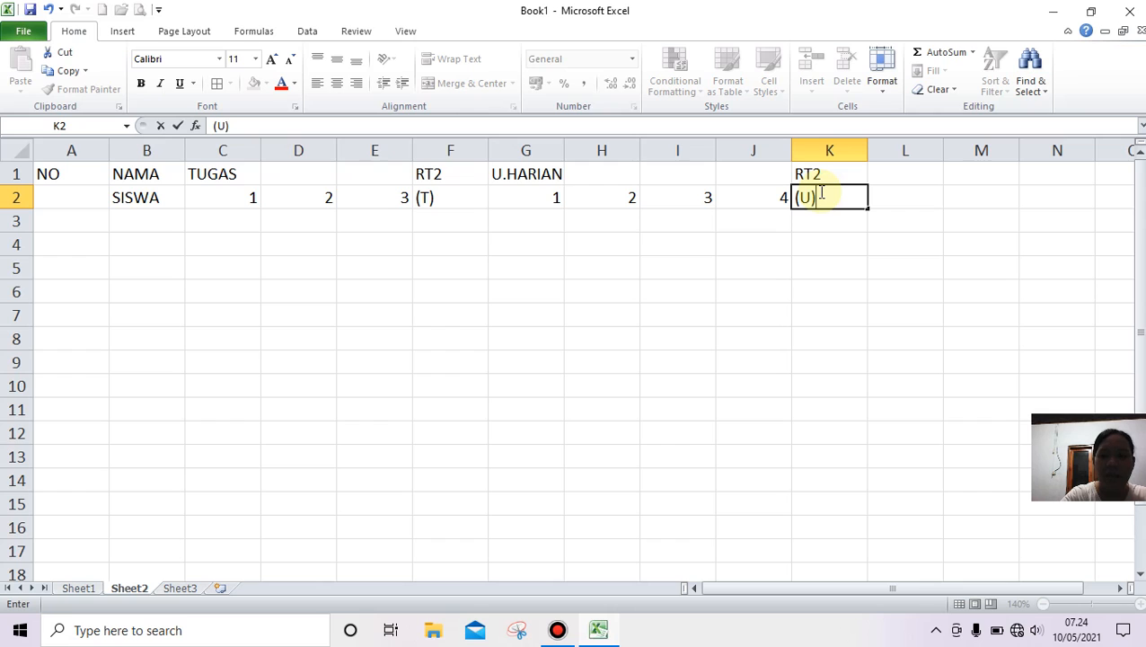
{"action": "left_click", "coordinate": [824, 241]}
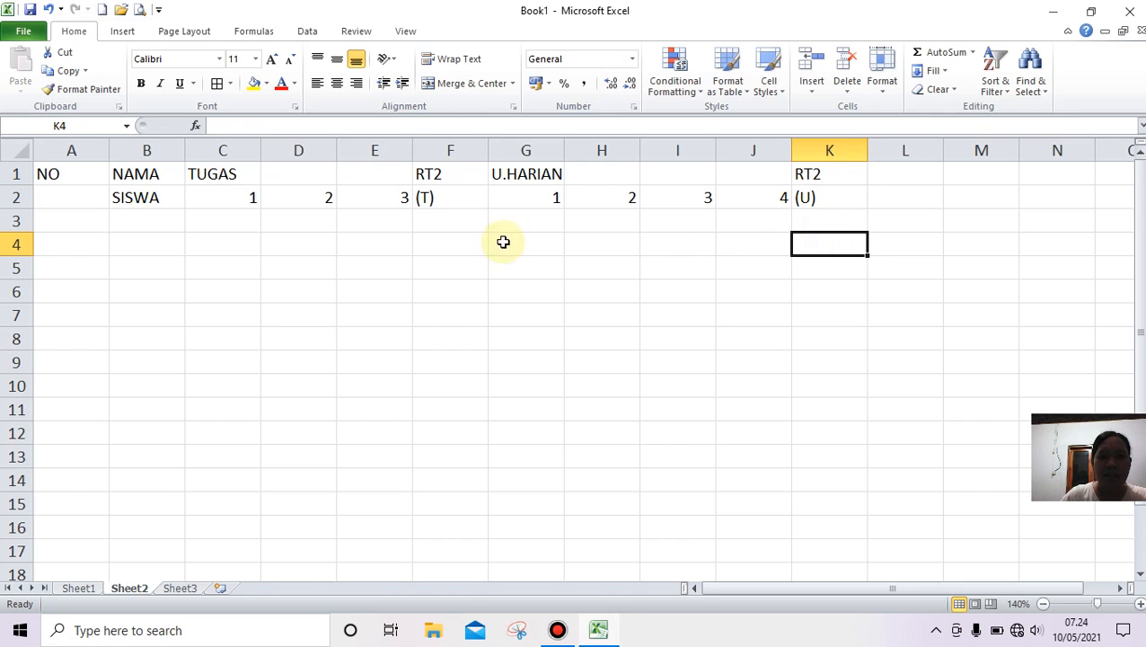
Enter the heading PRAKTEK in L1 and number its subcolumns 1, 2 and 3 in L2:N2
{"action": "left_click", "coordinate": [888, 178]}
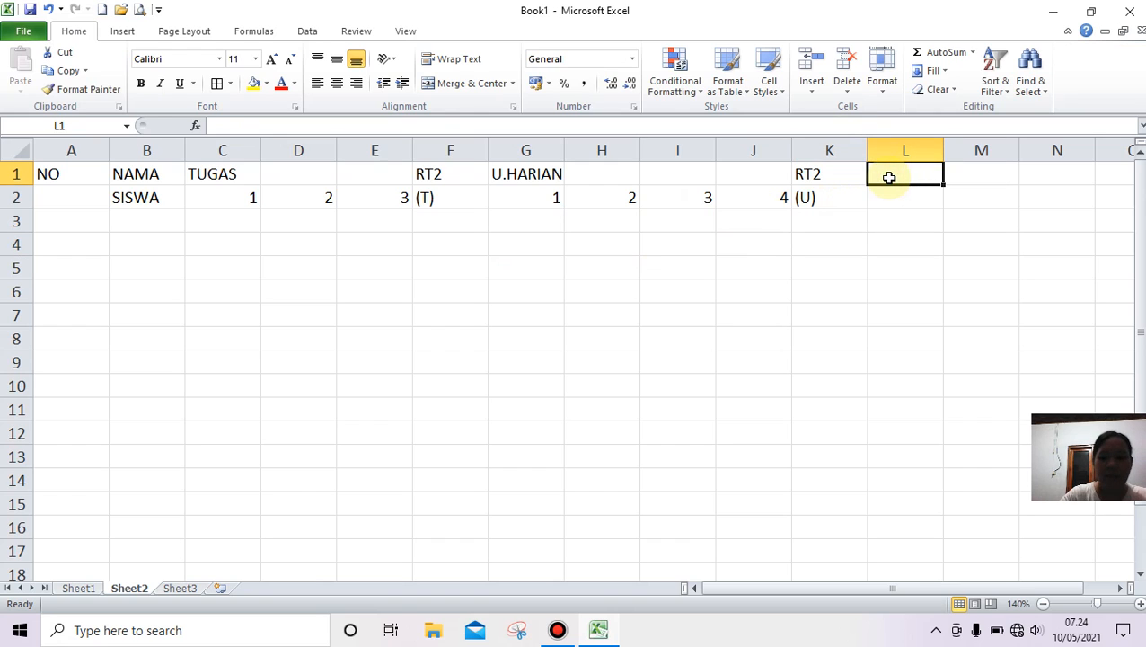
{"action": "type", "text": "PRAKTEK"}
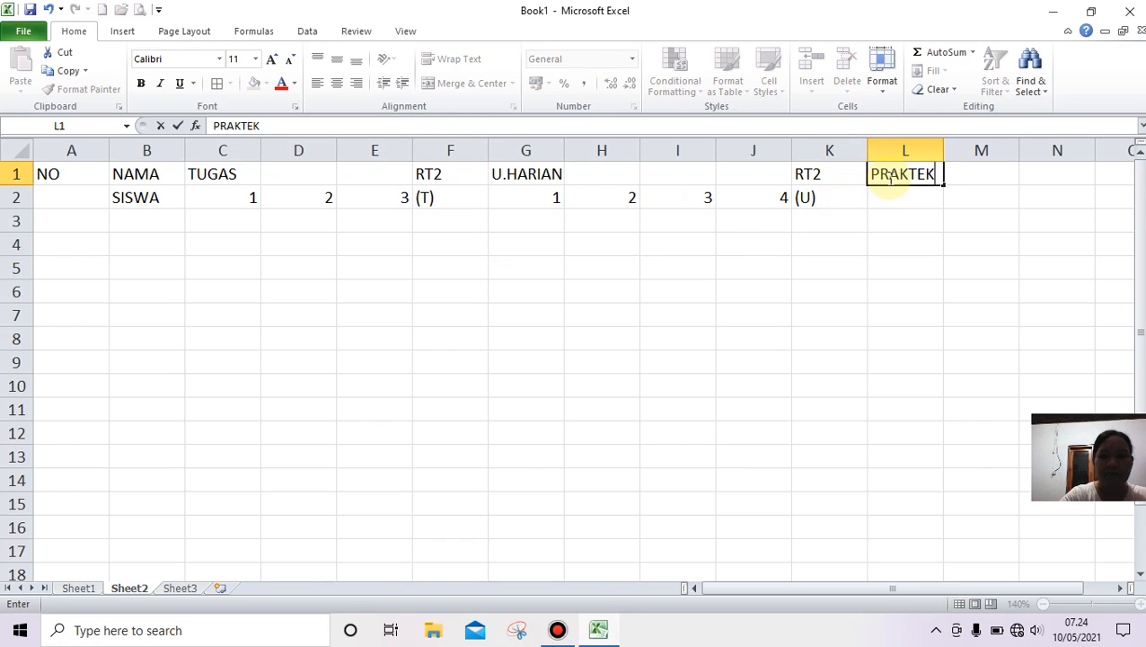
{"action": "left_click", "coordinate": [892, 198]}
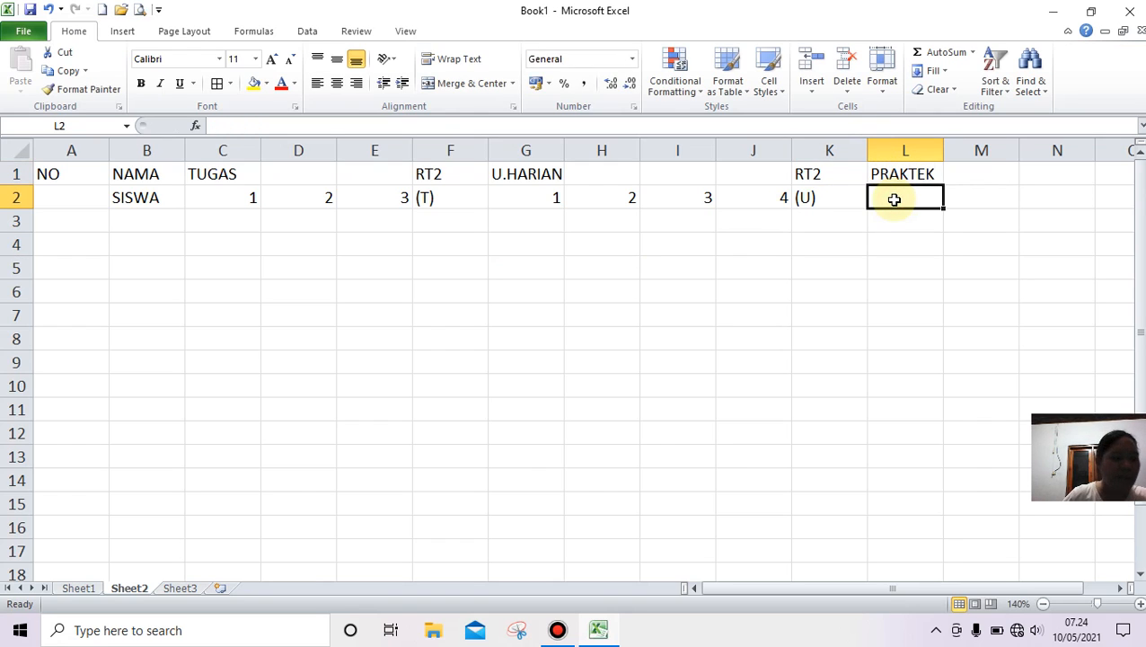
{"action": "type", "text": "1"}
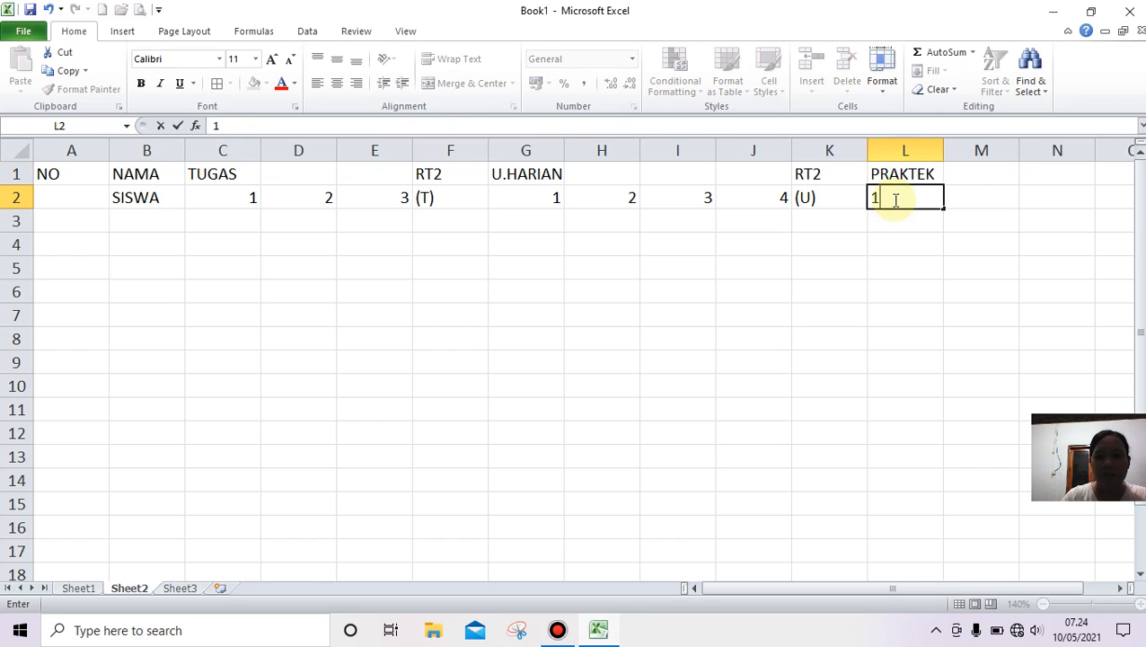
{"action": "key", "text": "Tab"}
{"action": "type", "text": "2"}
{"action": "key", "text": "Tab"}
{"action": "type", "text": "3"}
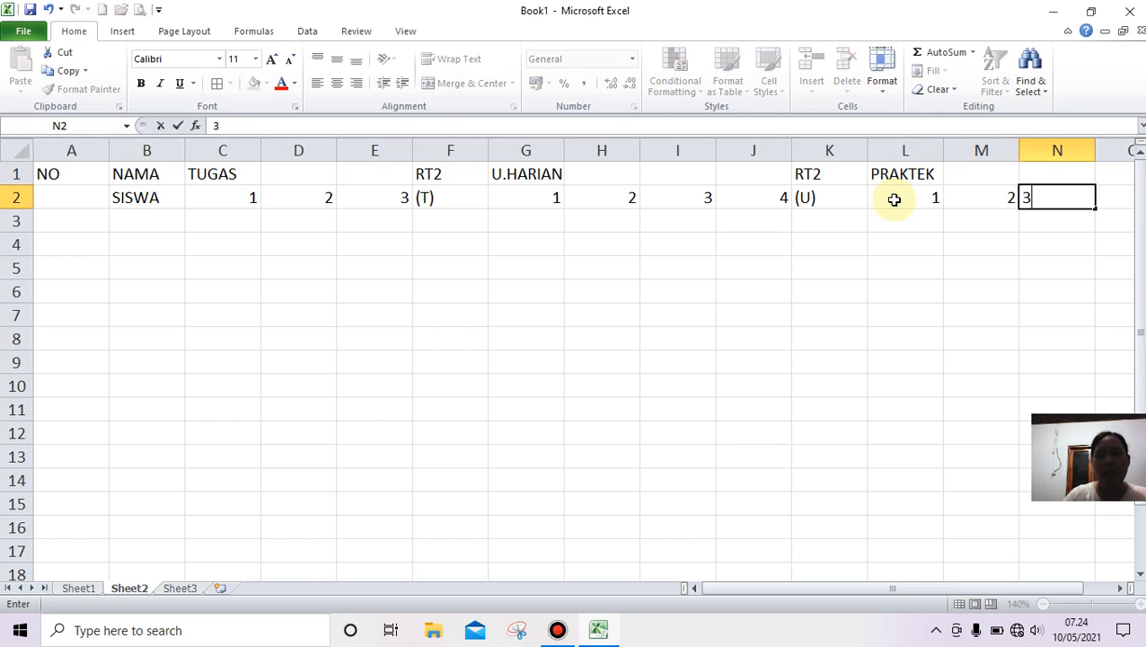
Enter the practical average heading as RT2 in O1 with (P) below it in O2
{"action": "left_click", "coordinate": [1120, 590]}
{"action": "left_click", "coordinate": [1122, 590]}
{"action": "left_click", "coordinate": [1122, 590]}
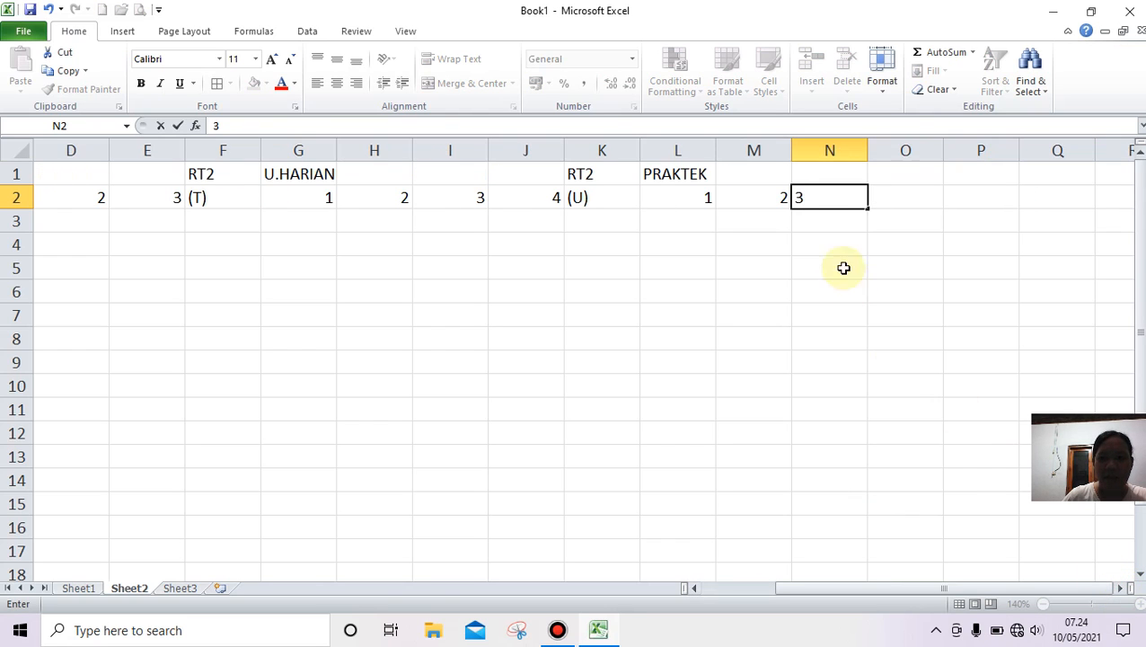
{"action": "left_click", "coordinate": [907, 173]}
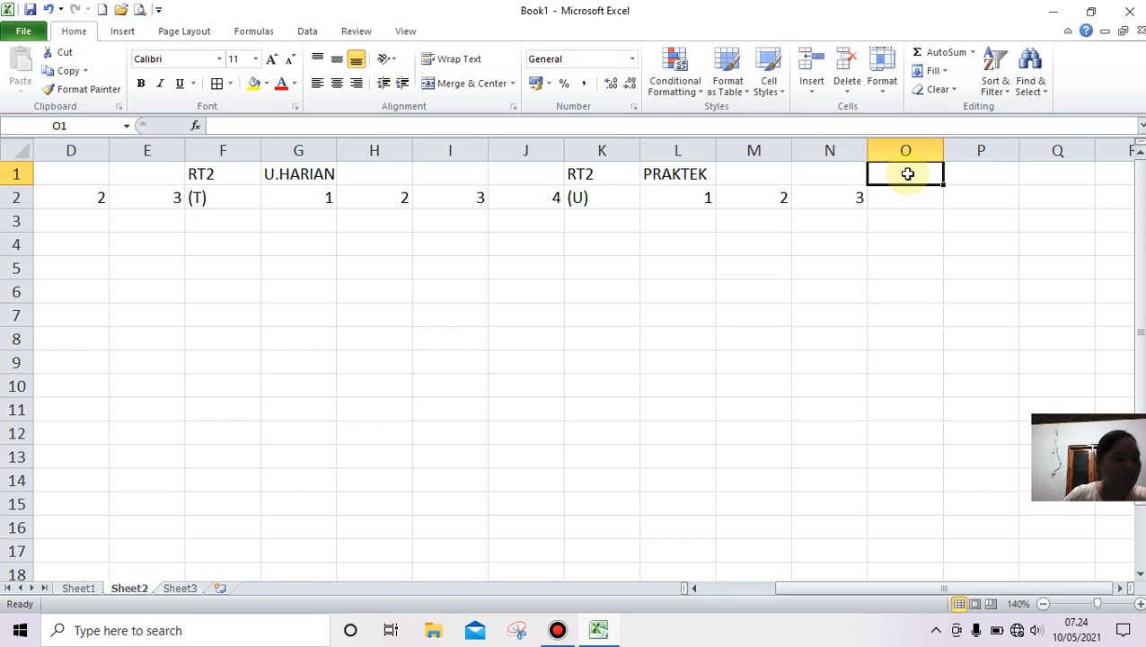
{"action": "type", "text": "RT2"}
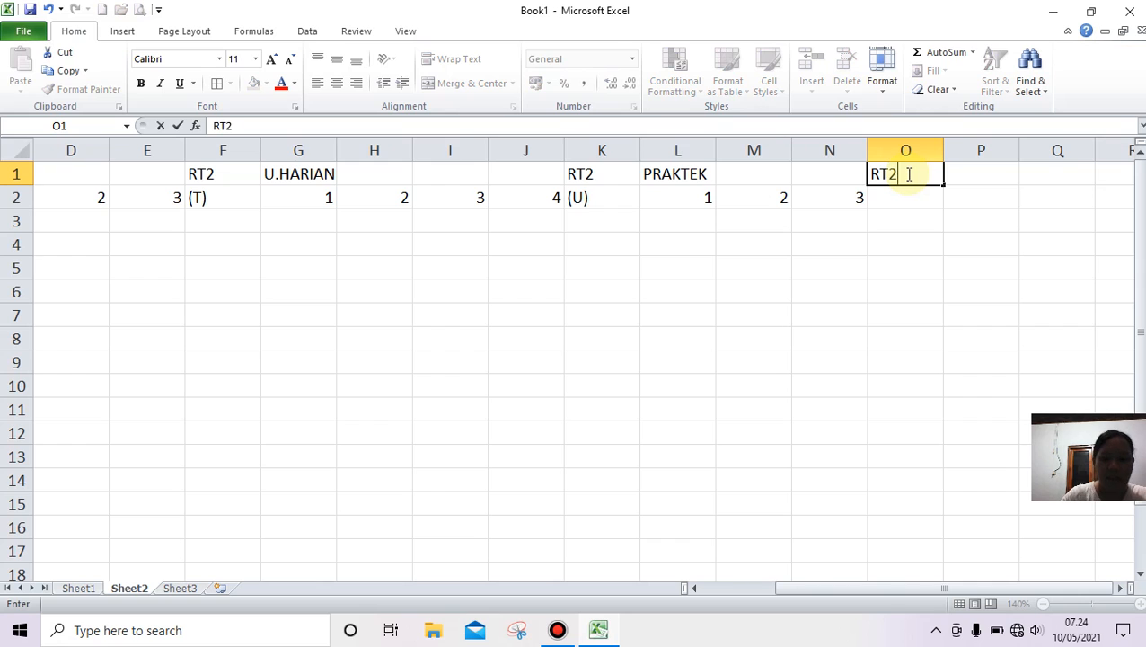
{"action": "key", "text": "Return"}
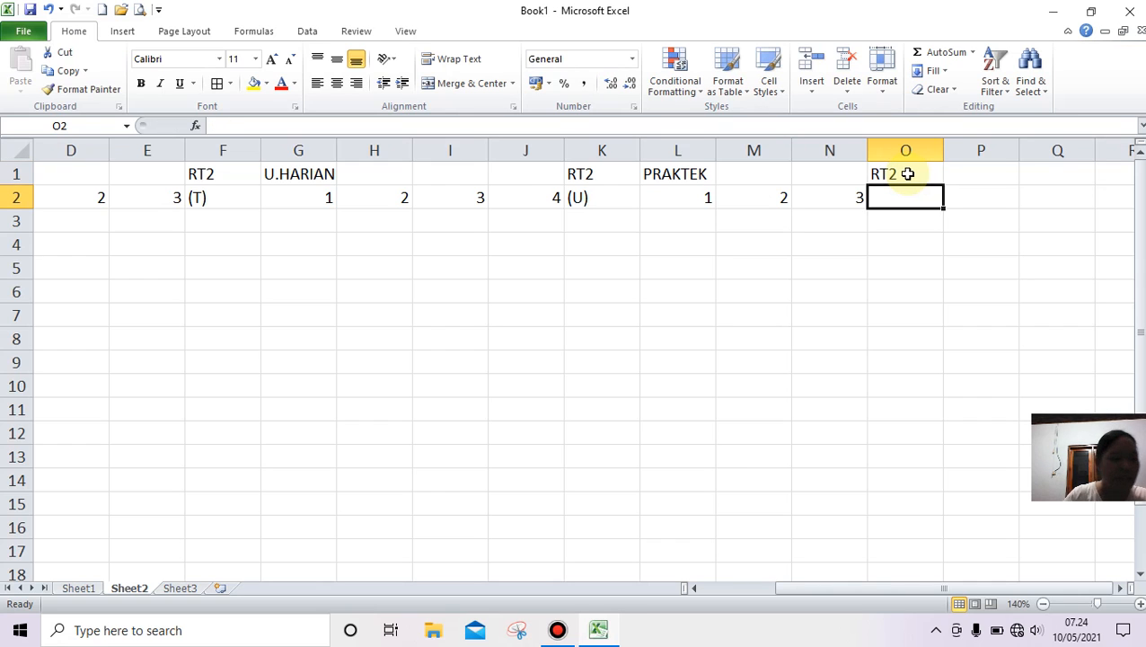
{"action": "type", "text": "("}
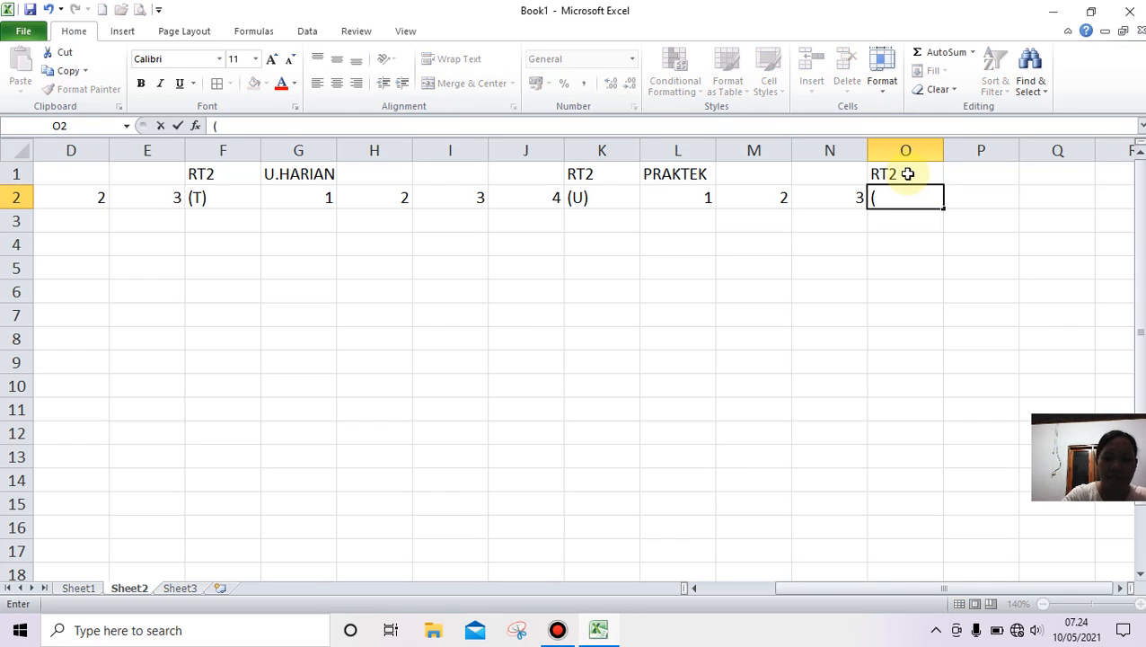
{"action": "type", "text": "P"}
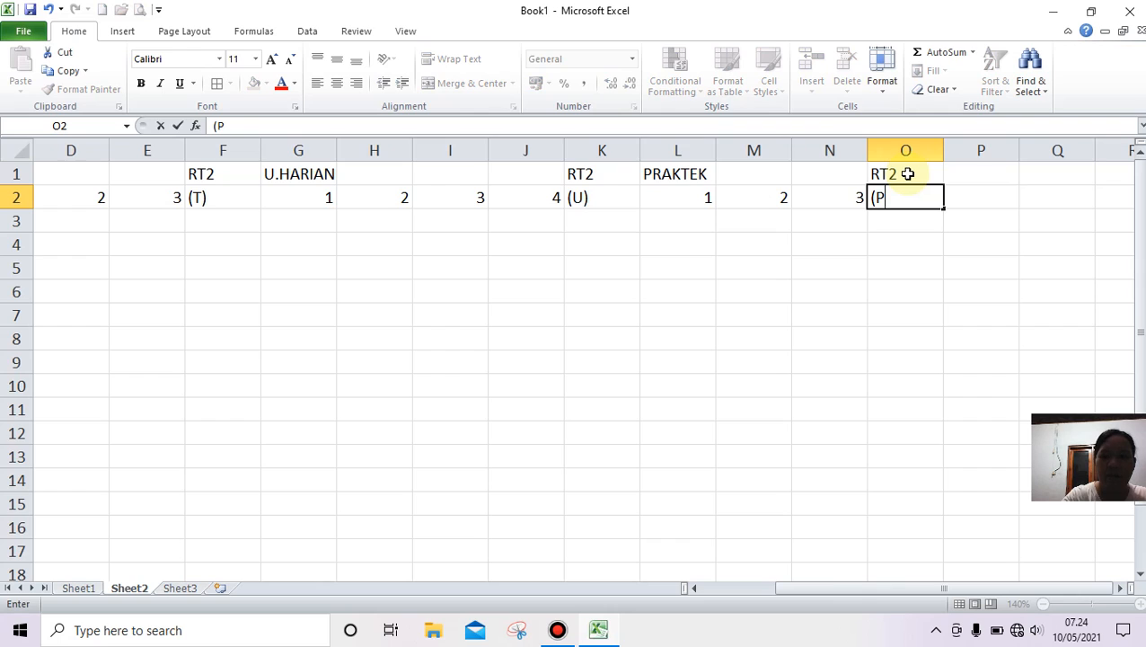
{"action": "type", "text": ")"}
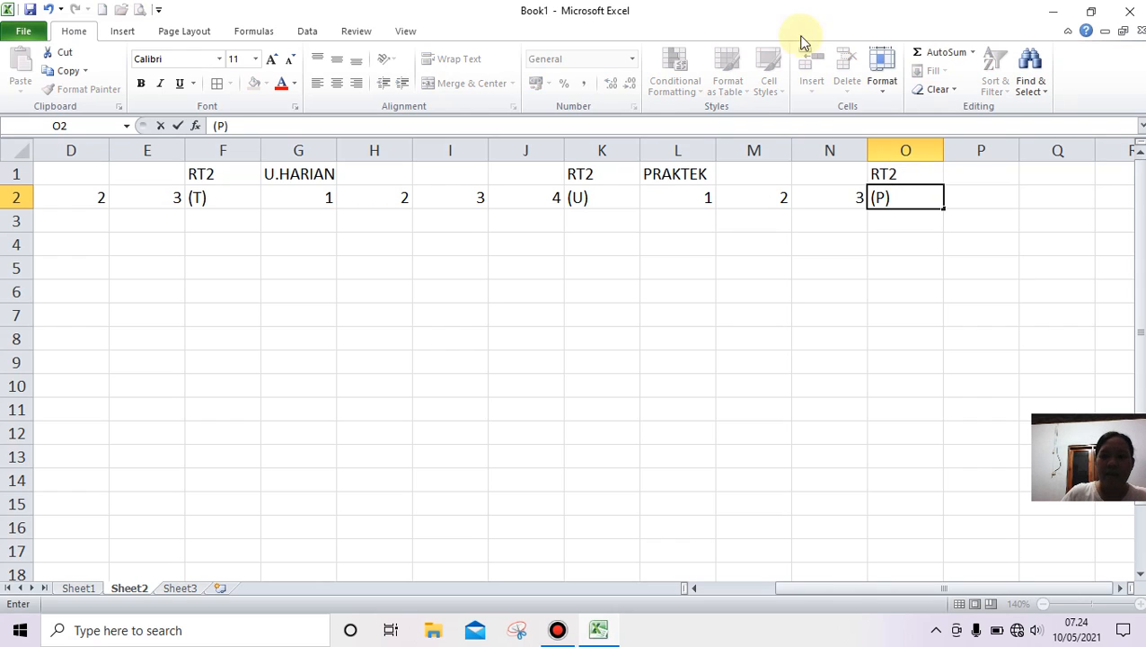
Enter the exam heading UJIAN in P1 with the subheadings MID in P2 and SEMSTR in Q2
{"action": "left_click", "coordinate": [971, 173]}
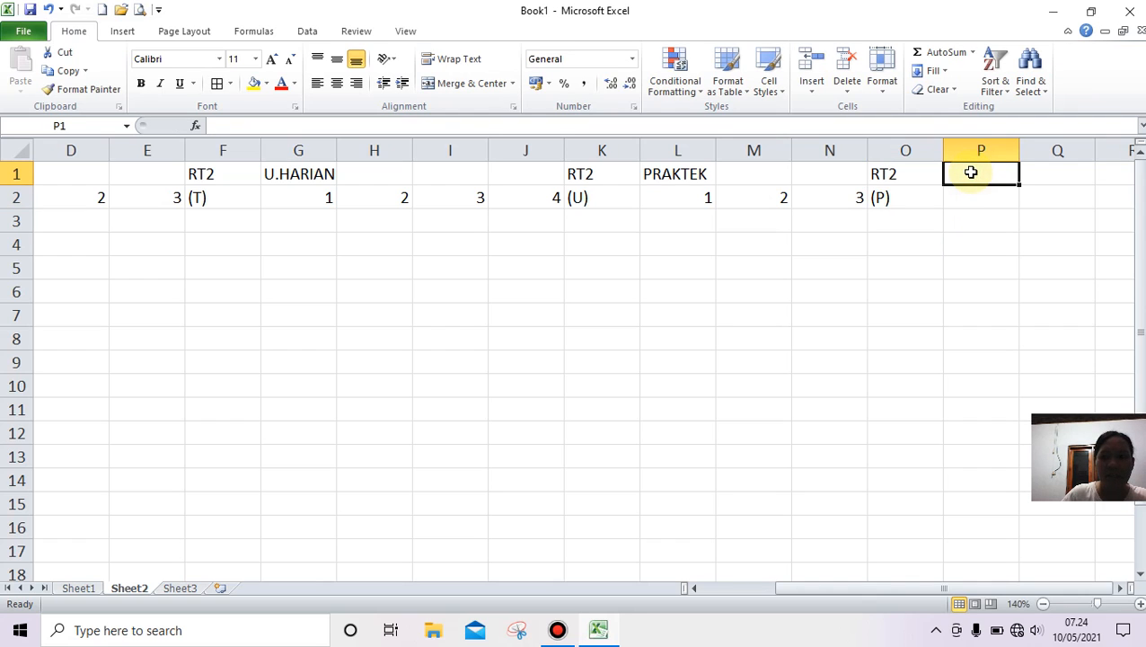
{"action": "type", "text": "UJIAN"}
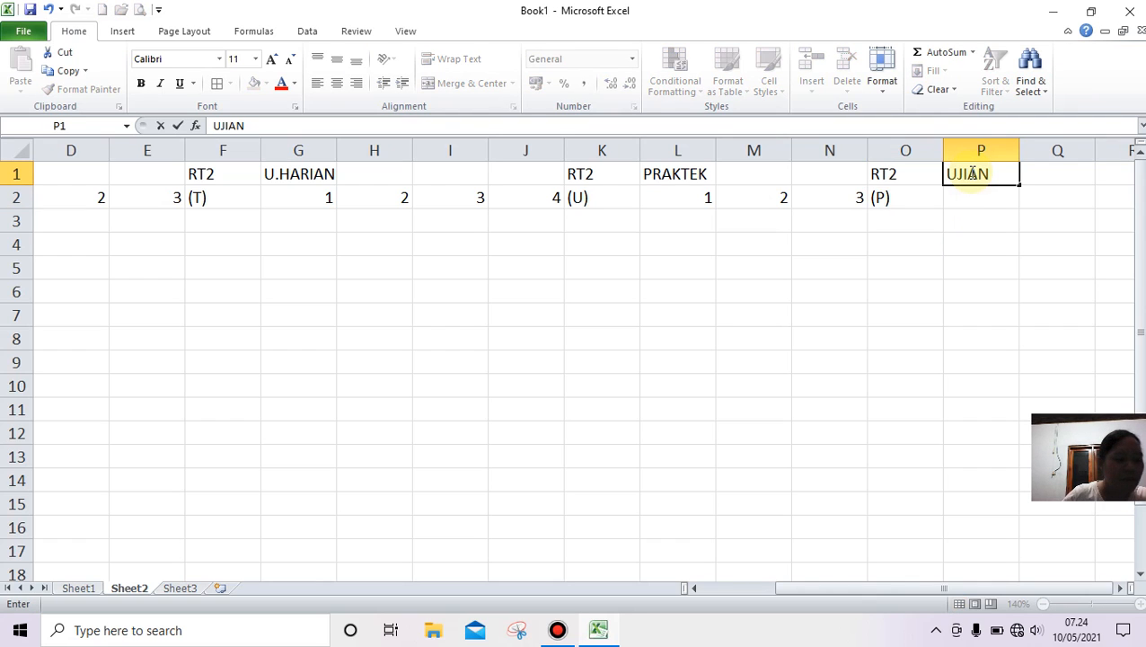
{"action": "left_click", "coordinate": [975, 197]}
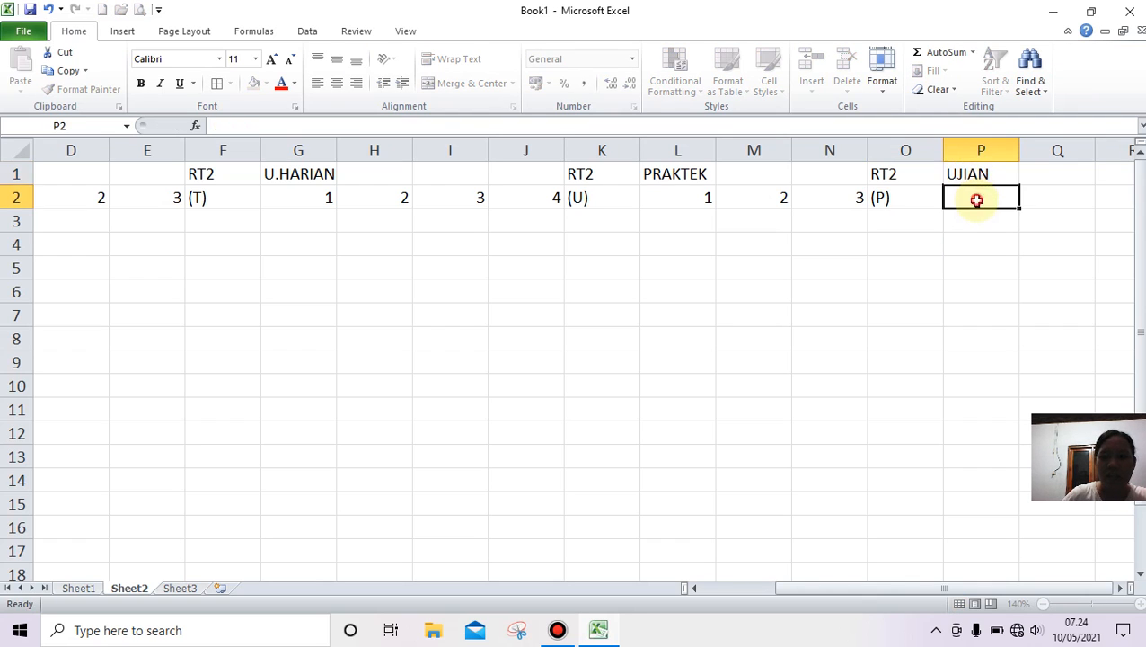
{"action": "type", "text": "MID"}
{"action": "key", "text": "Tab"}
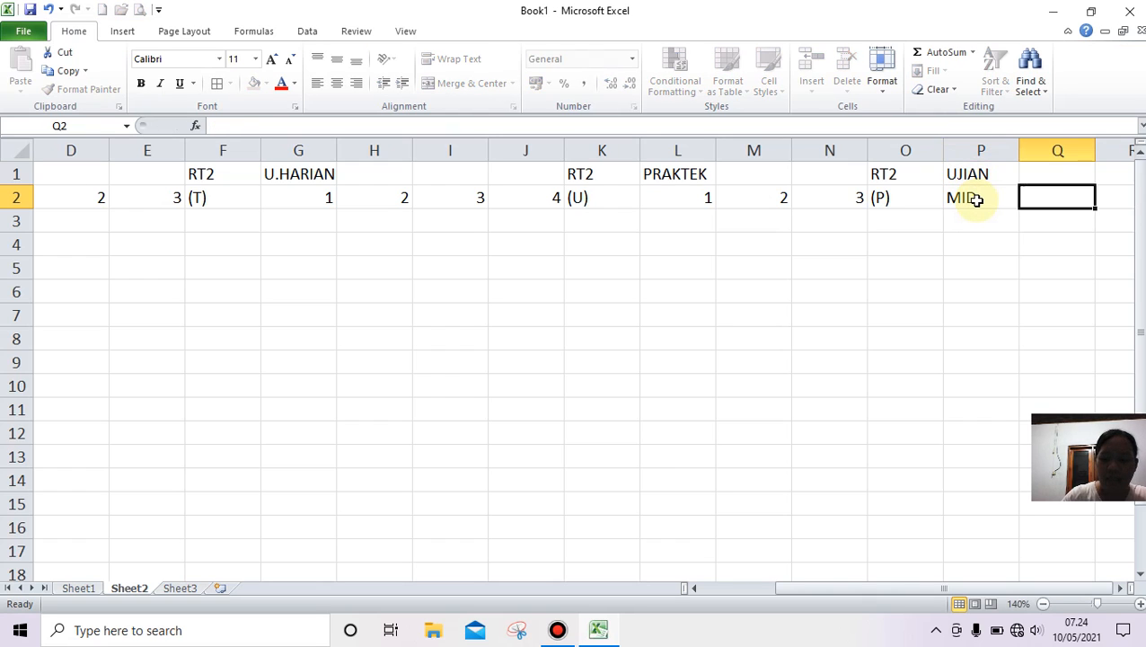
{"action": "type", "text": "SE"}
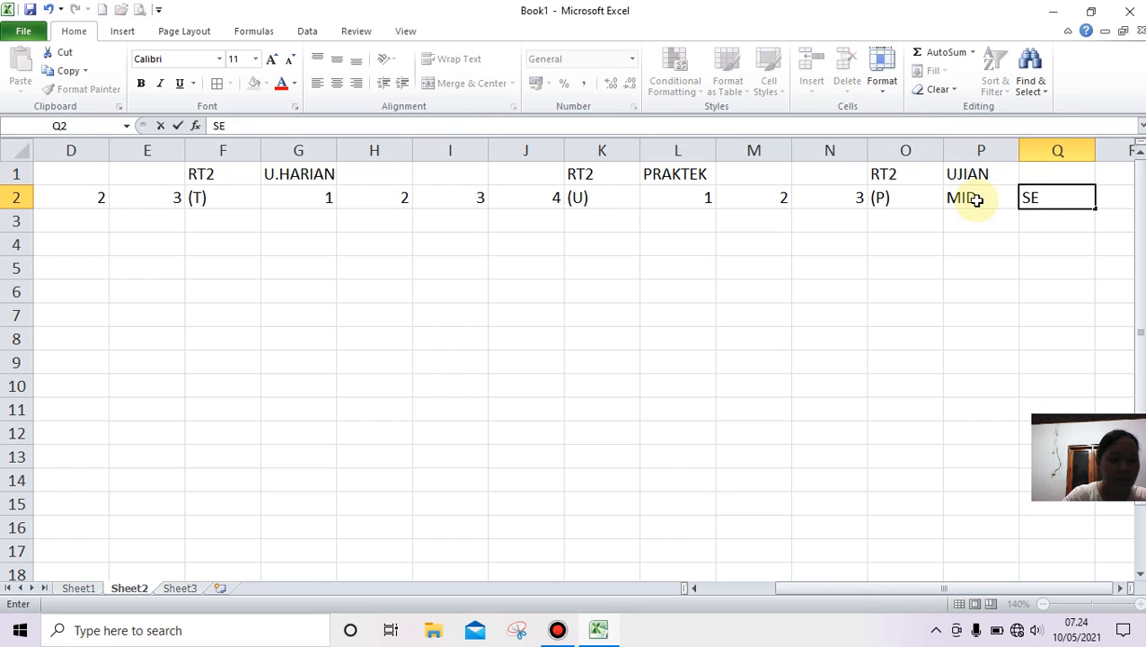
{"action": "type", "text": "M"}
{"action": "key", "text": "BackSpace"}
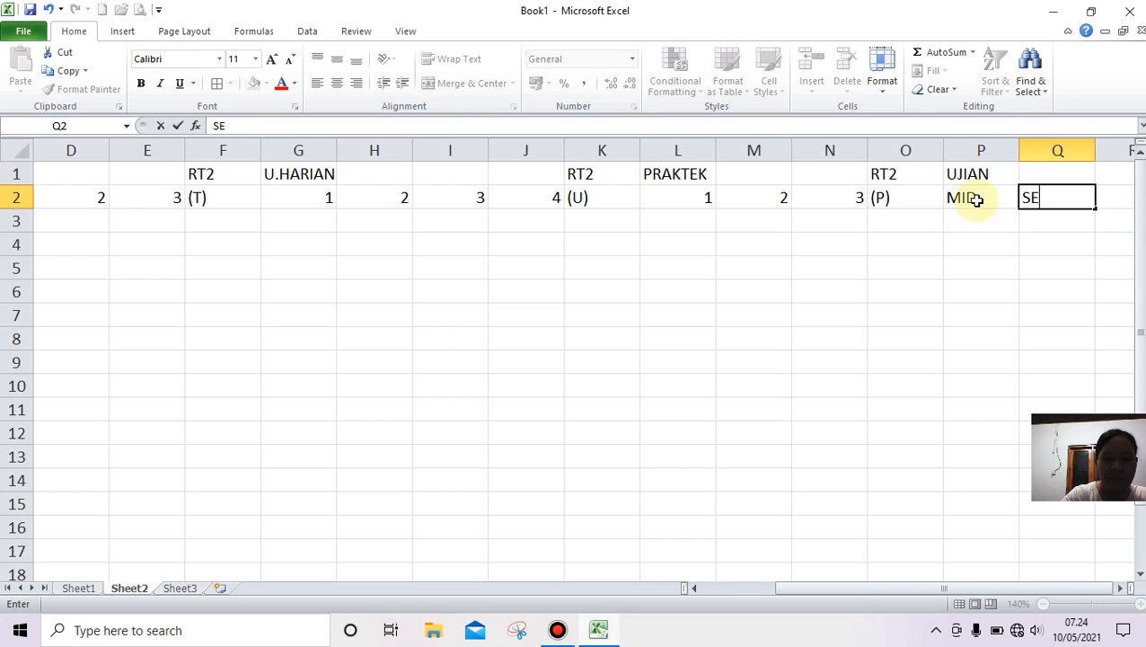
{"action": "type", "text": "MSTR"}
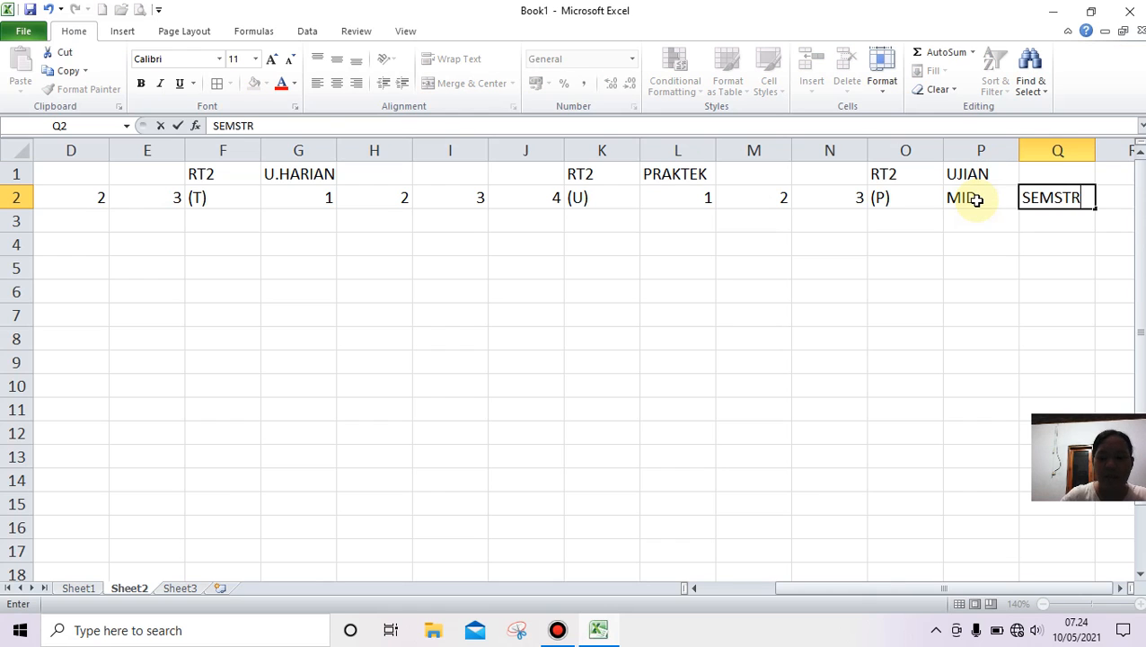
{"action": "key", "text": "Tab"}
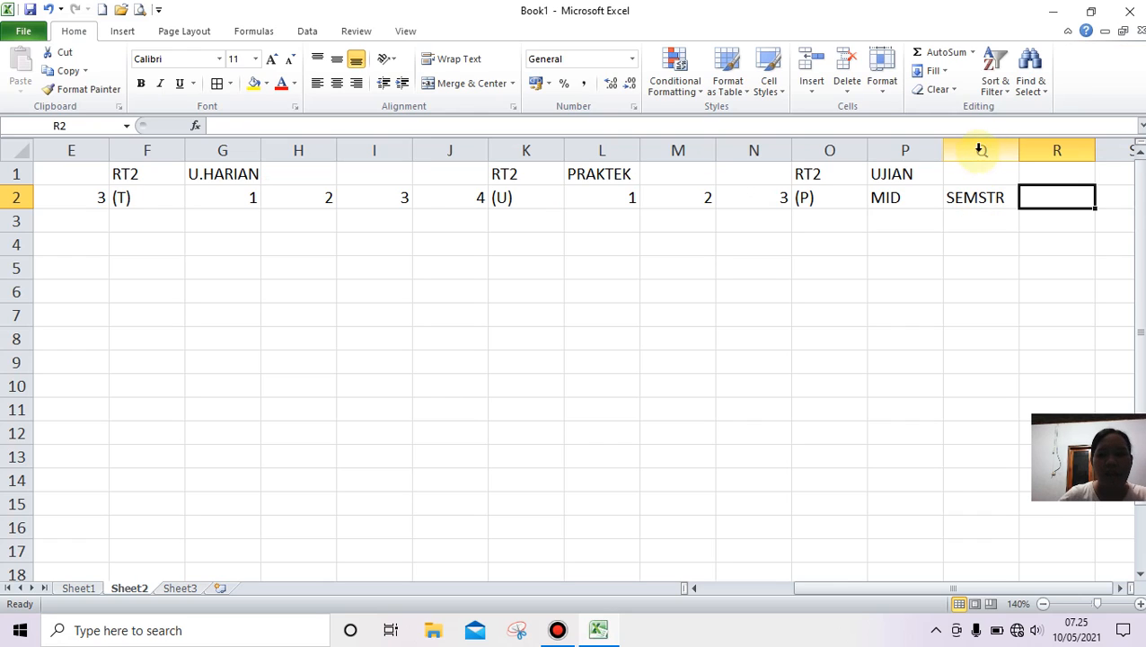
Enter the exam average heading as RT2 in R1 with B below it in R2
{"action": "key", "text": "Up"}
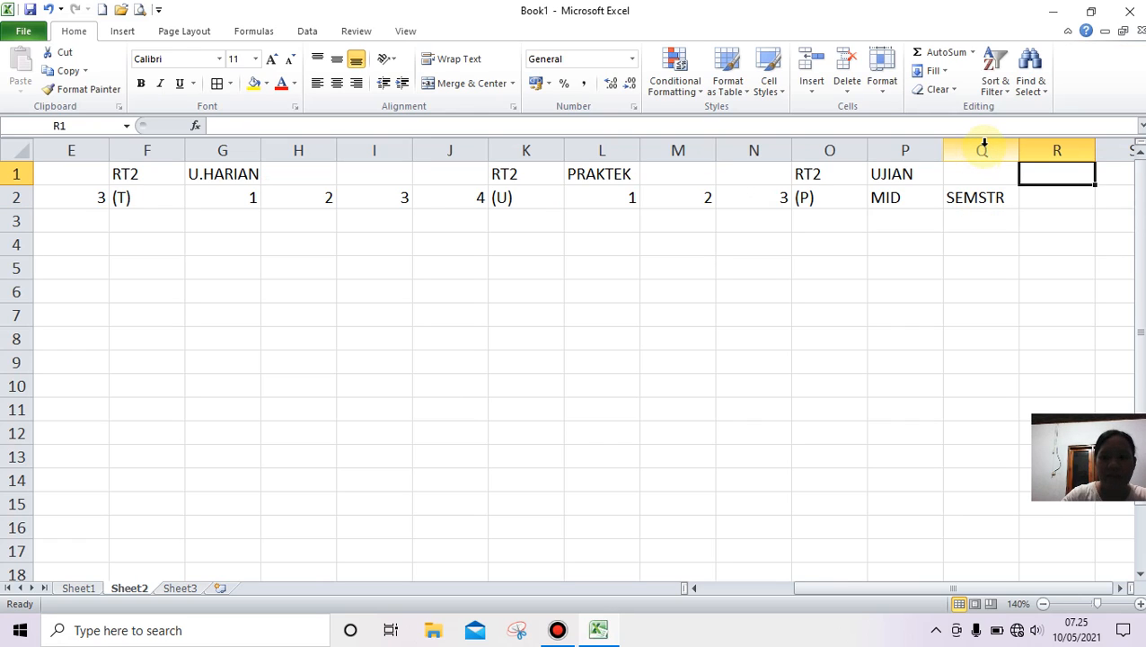
{"action": "type", "text": "RT2"}
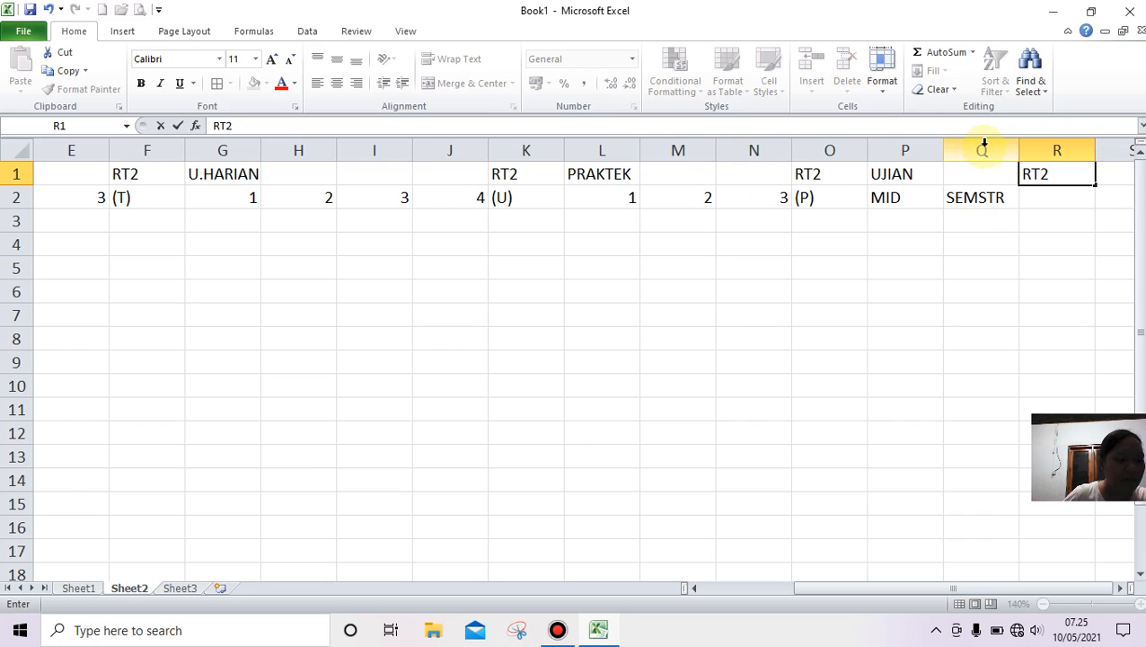
{"action": "left_click", "coordinate": [1051, 199]}
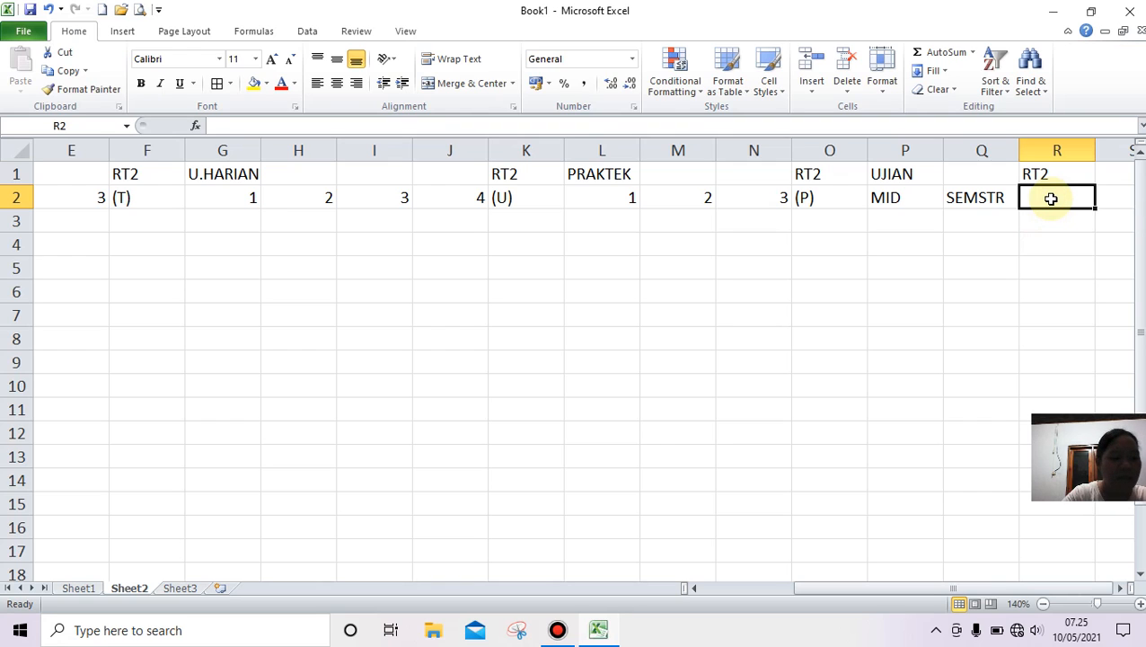
{"action": "type", "text": "B"}
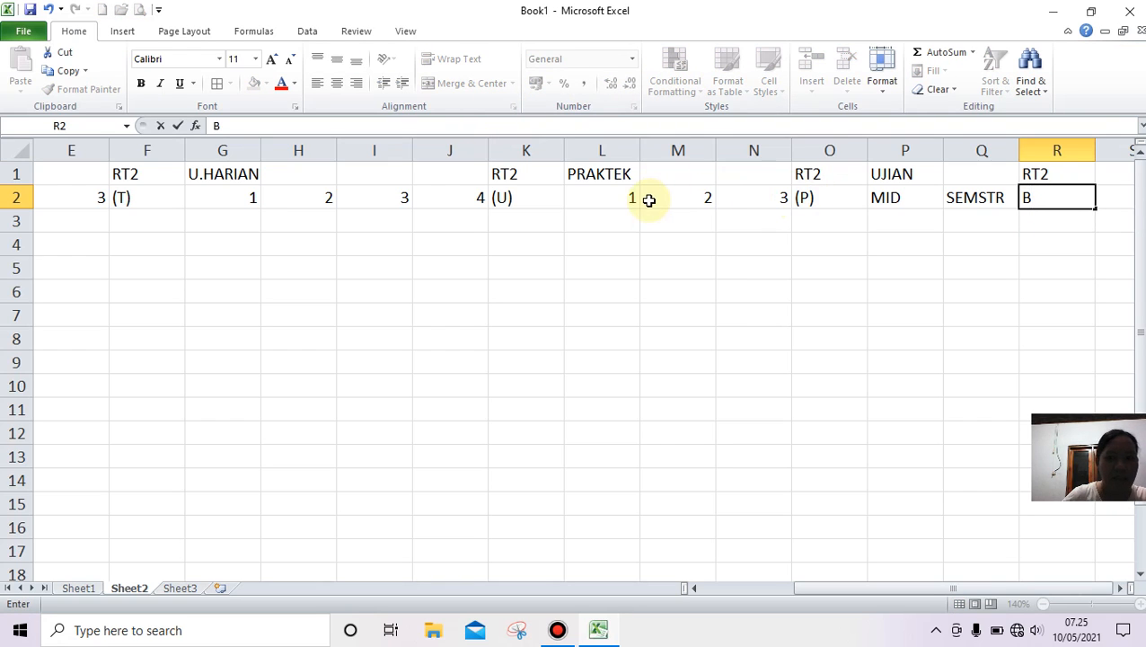
{"action": "left_click", "coordinate": [844, 177]}
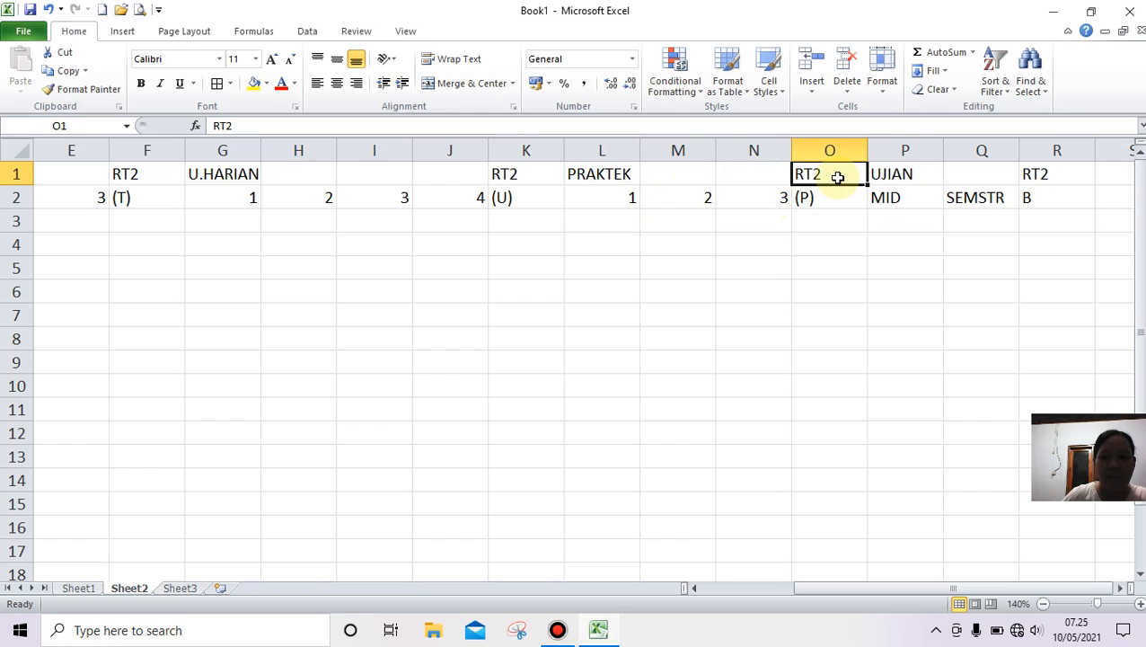
{"action": "right_click", "coordinate": [837, 177]}
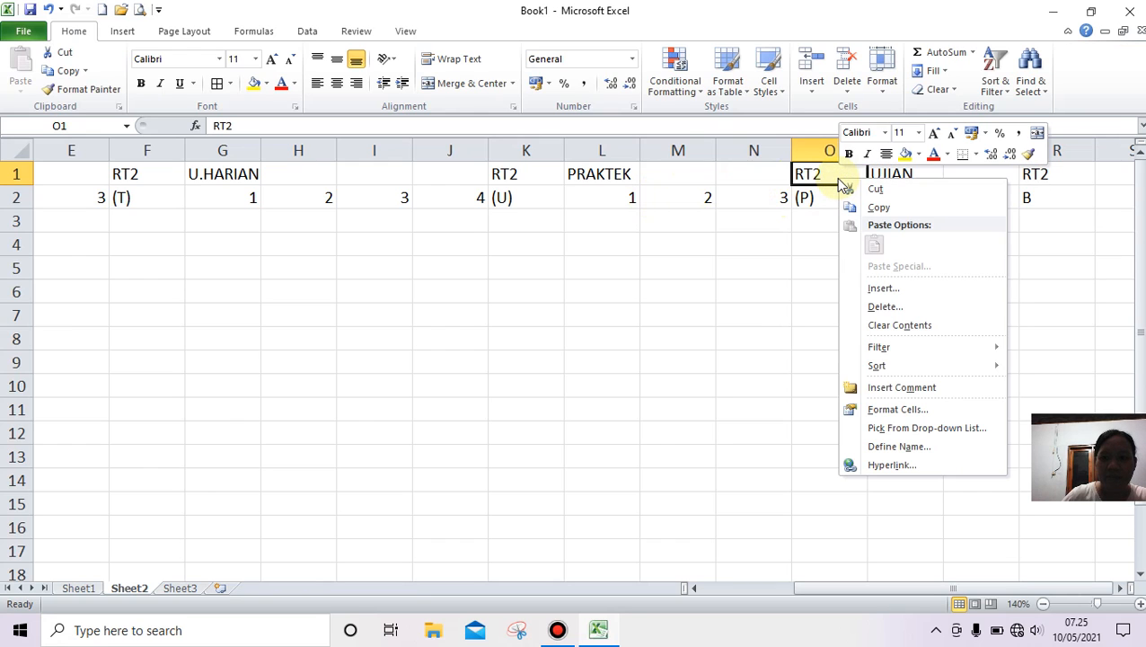
{"action": "left_click", "coordinate": [878, 287]}
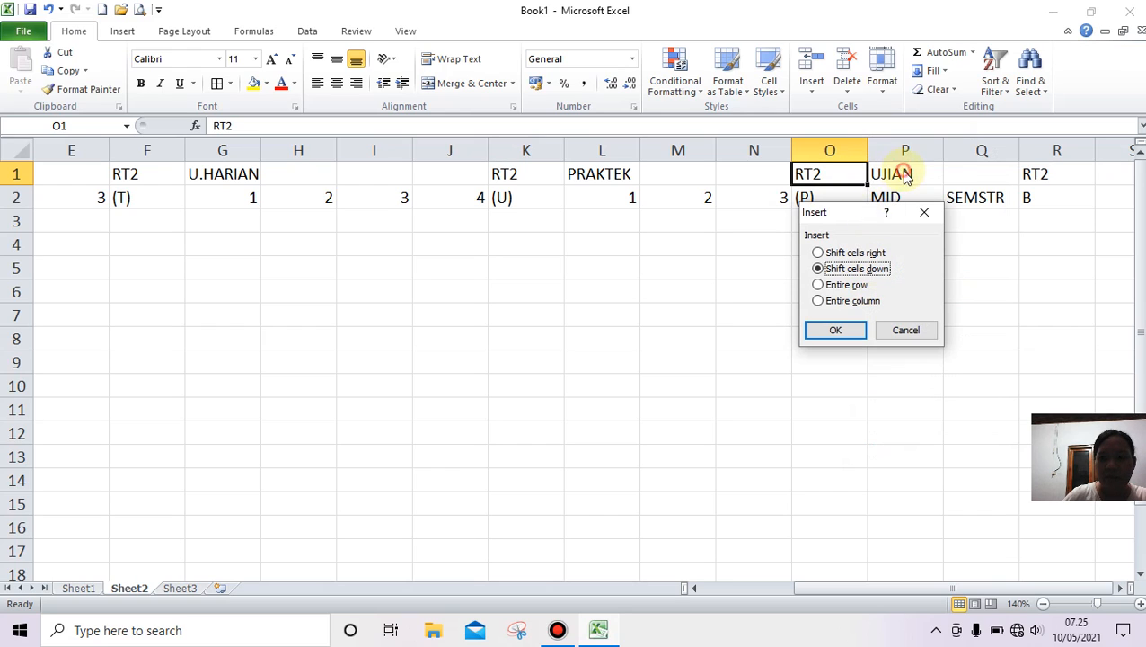
{"action": "left_click", "coordinate": [920, 330]}
Insert an entire column before the UJIAN column at P
{"action": "left_click", "coordinate": [891, 171]}
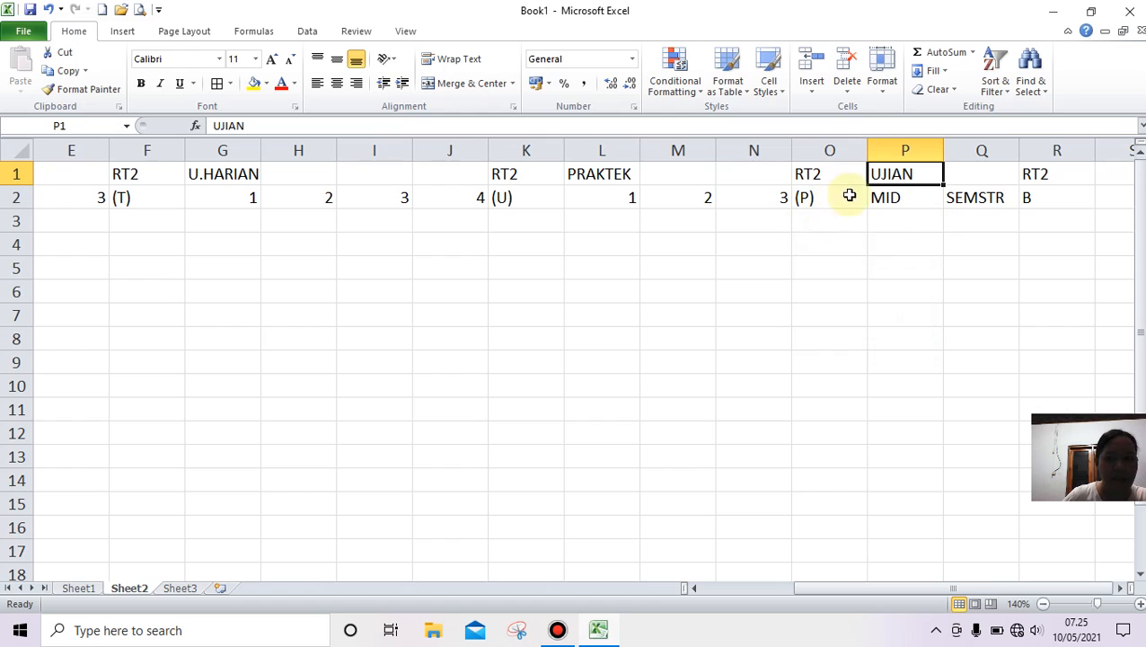
{"action": "right_click", "coordinate": [892, 176]}
{"action": "left_click", "coordinate": [932, 283]}
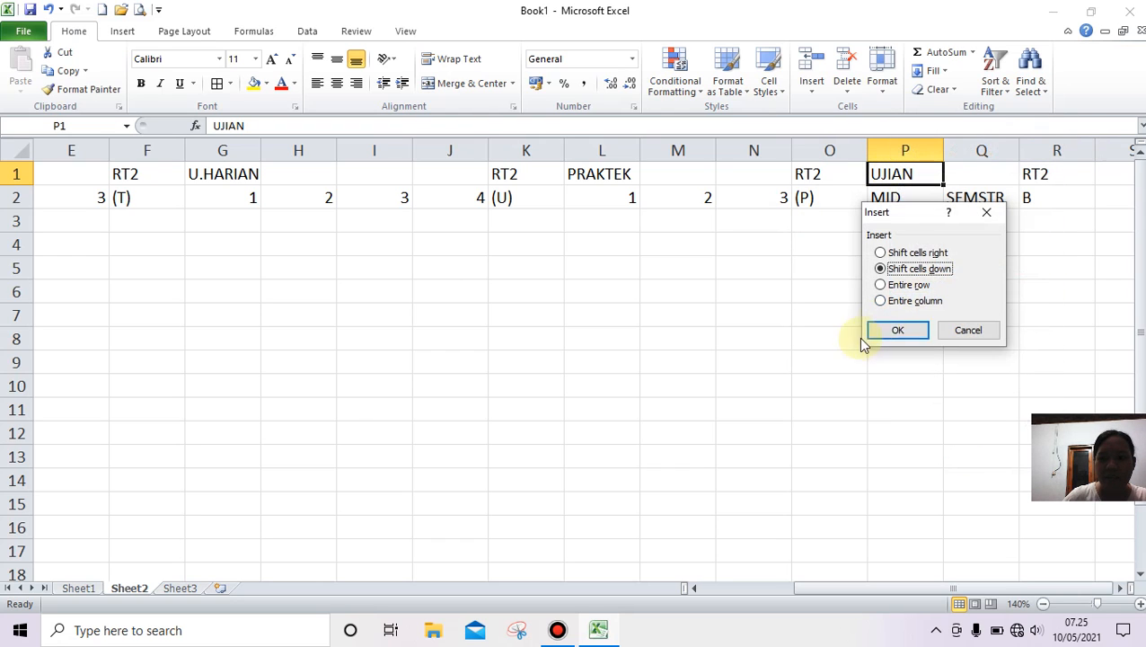
{"action": "left_click", "coordinate": [893, 302]}
{"action": "left_click", "coordinate": [898, 330]}
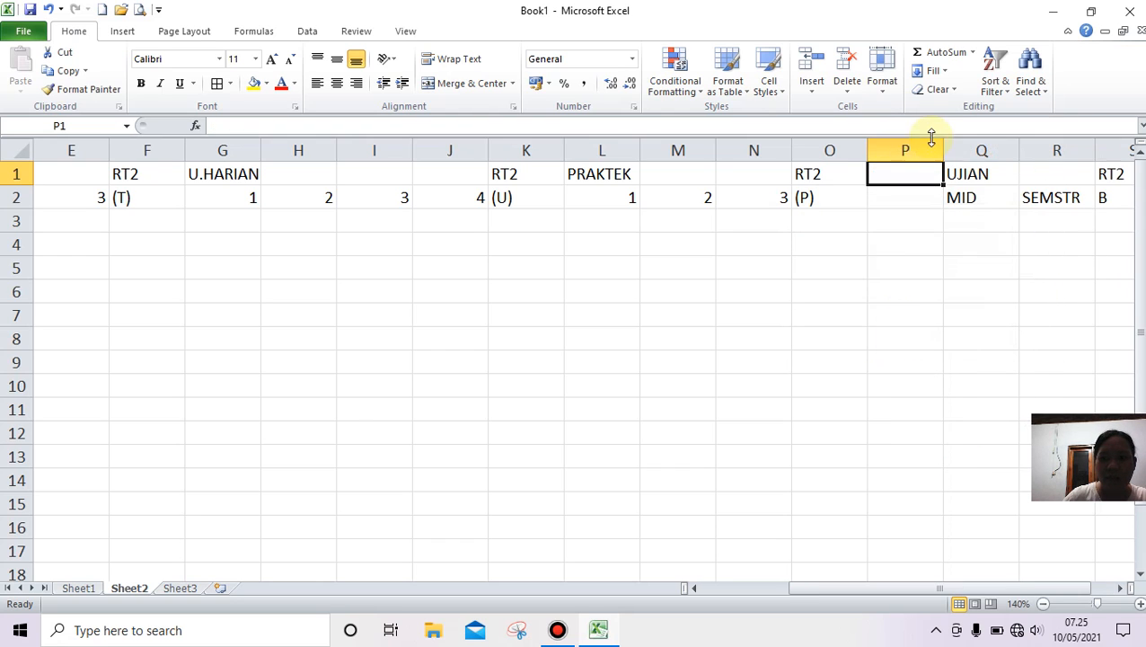
Enter the heading RT2 in P1 with A below it in P2
{"action": "type", "text": "RT"}
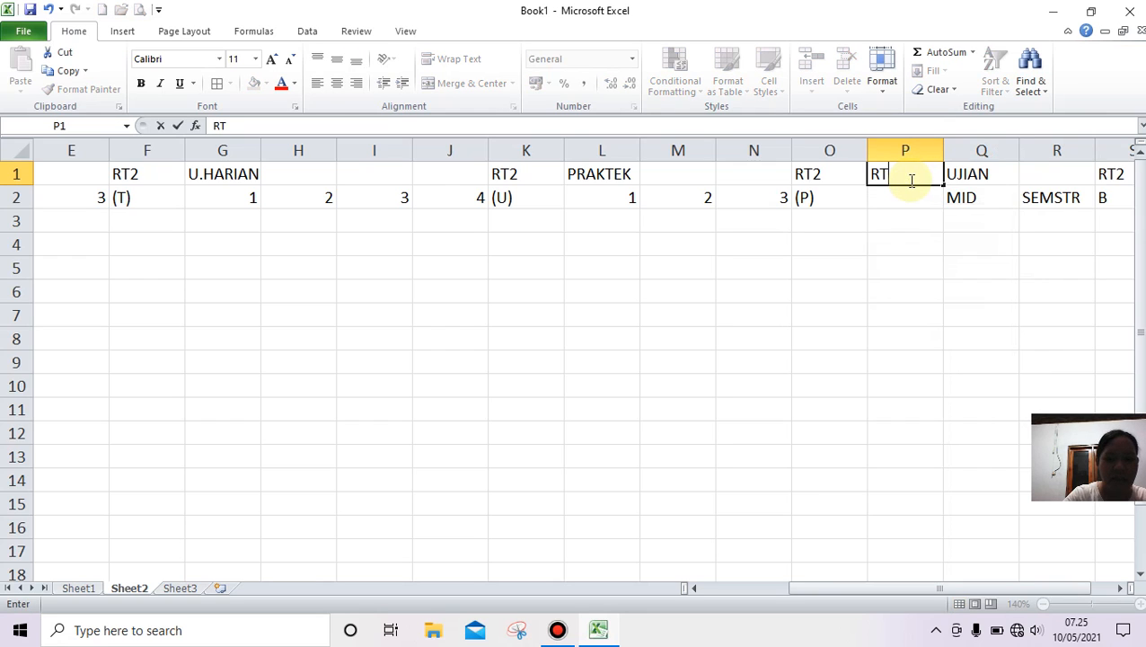
{"action": "type", "text": "2"}
{"action": "key", "text": "Return"}
{"action": "type", "text": "A"}
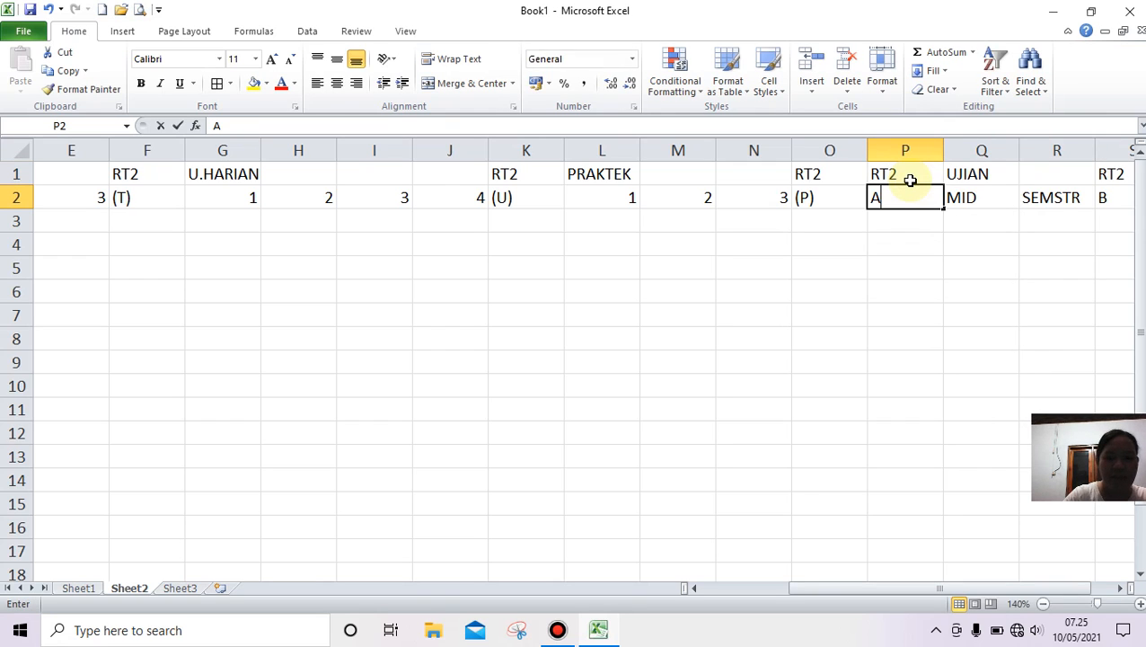
{"action": "left_click", "coordinate": [1001, 190]}
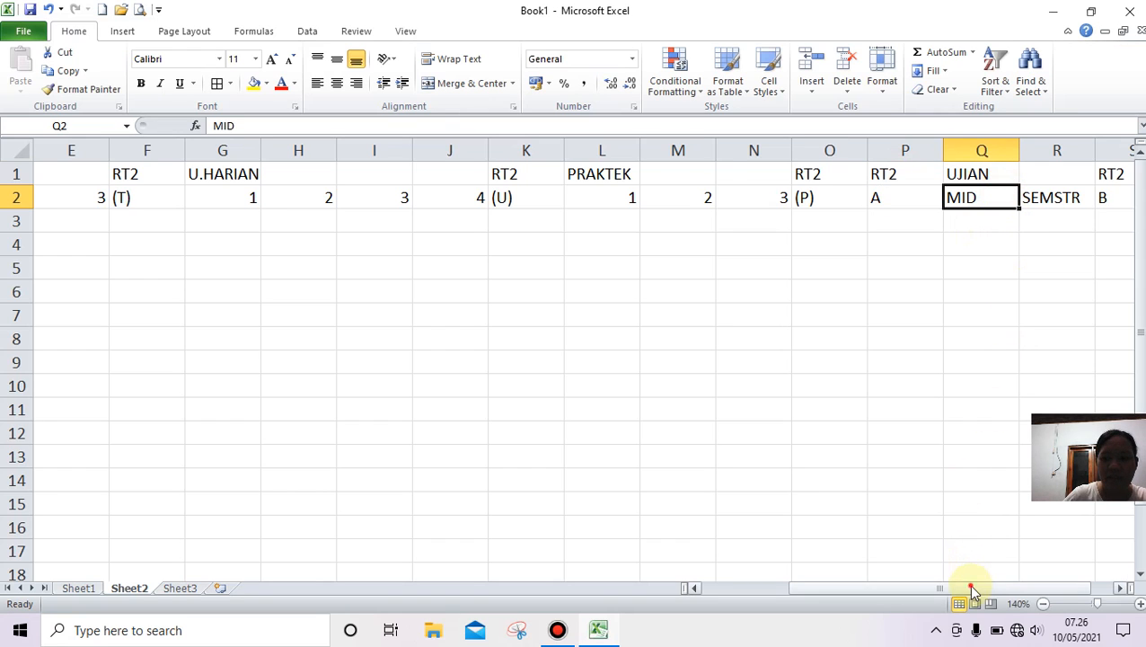
Enter the final grade heading as NA in T1 with A+B below it in T2
{"action": "left_click_drag", "start_coordinate": [969, 589], "coordinate": [1041, 593]}
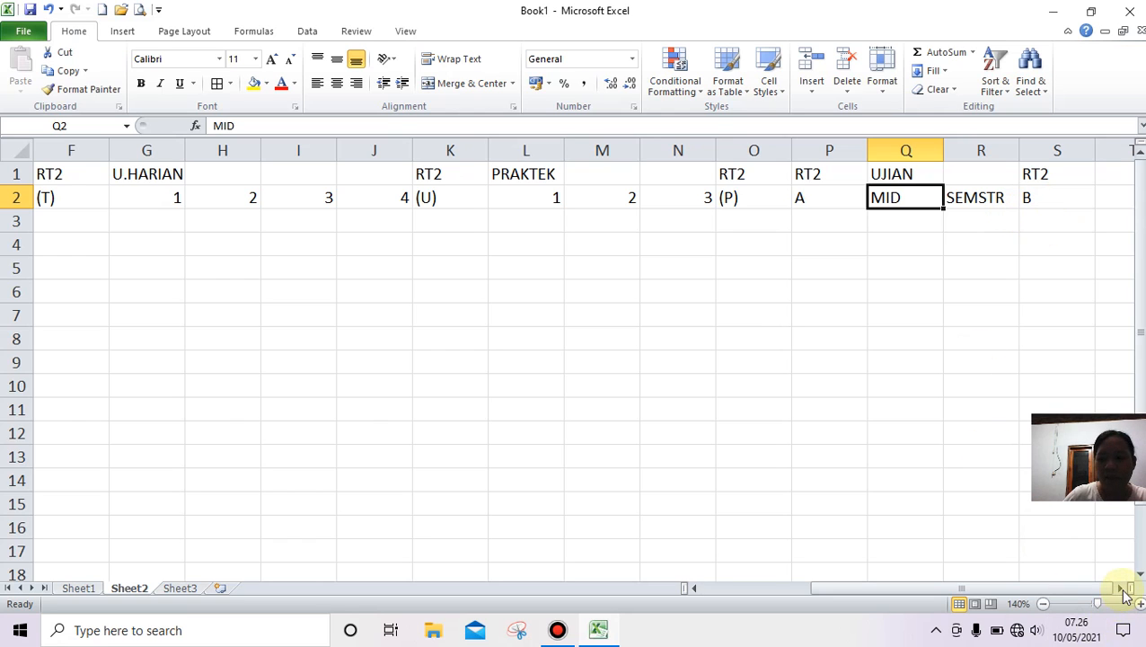
{"action": "left_click", "coordinate": [1119, 588]}
{"action": "left_click", "coordinate": [1119, 587]}
{"action": "left_click", "coordinate": [963, 168]}
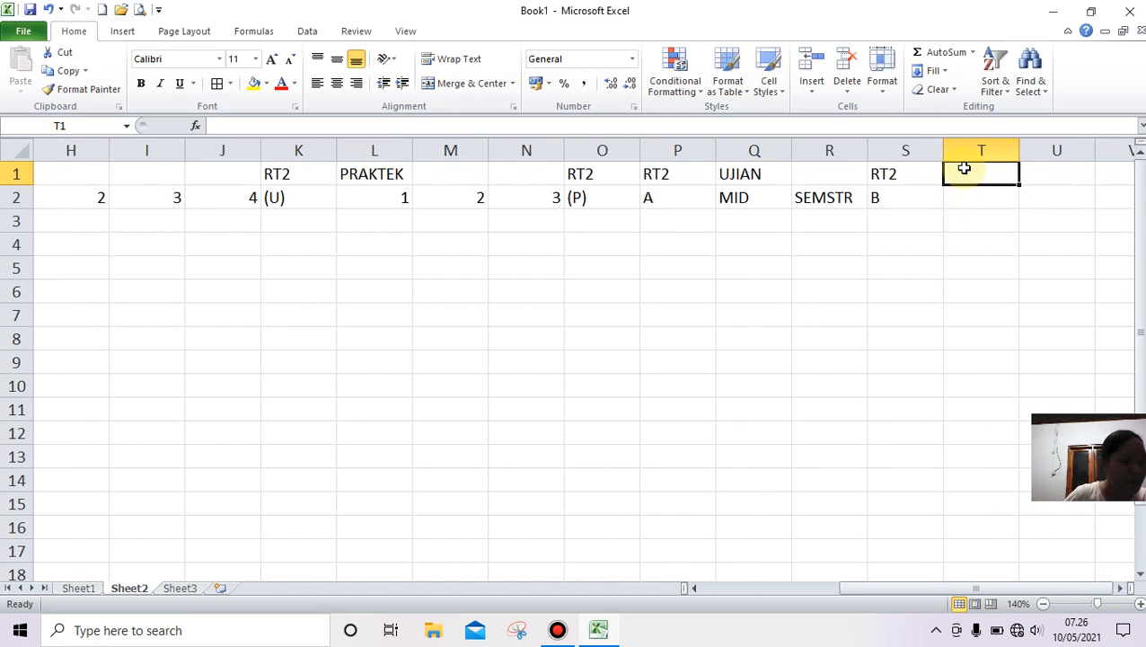
{"action": "type", "text": "NA"}
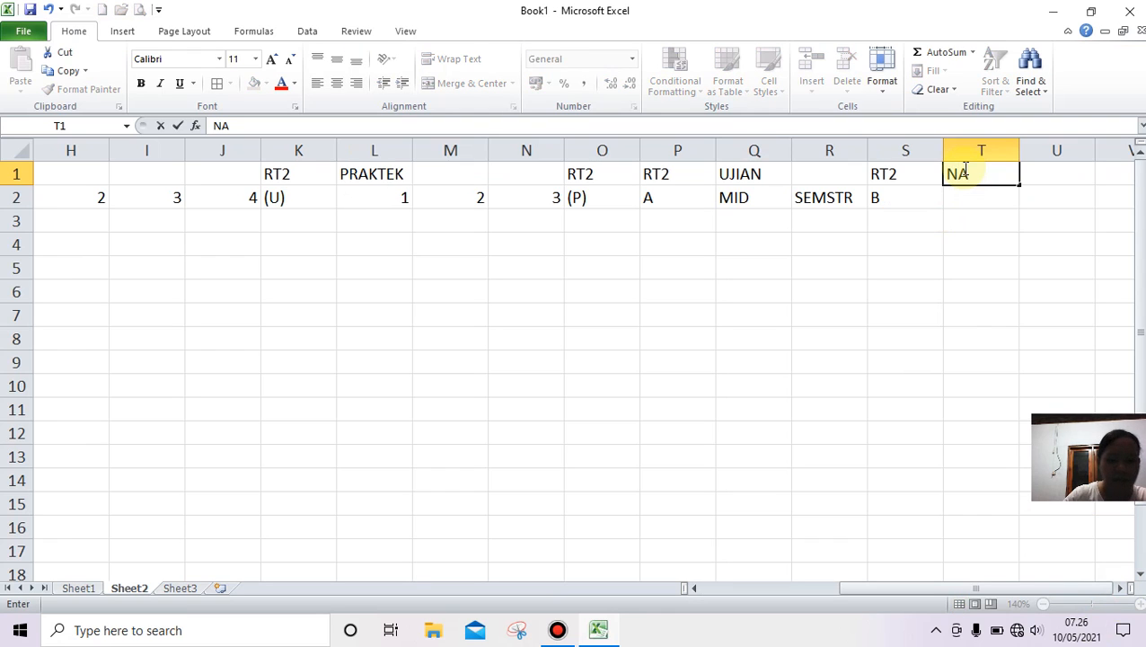
{"action": "key", "text": "Return"}
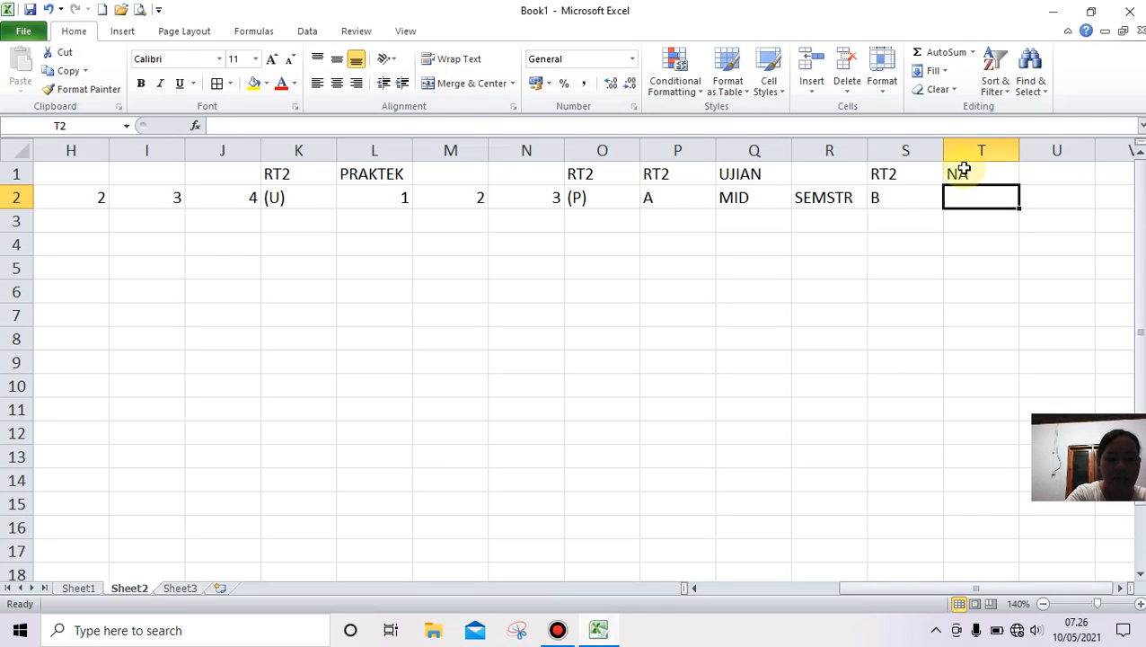
{"action": "type", "text": "A+B"}
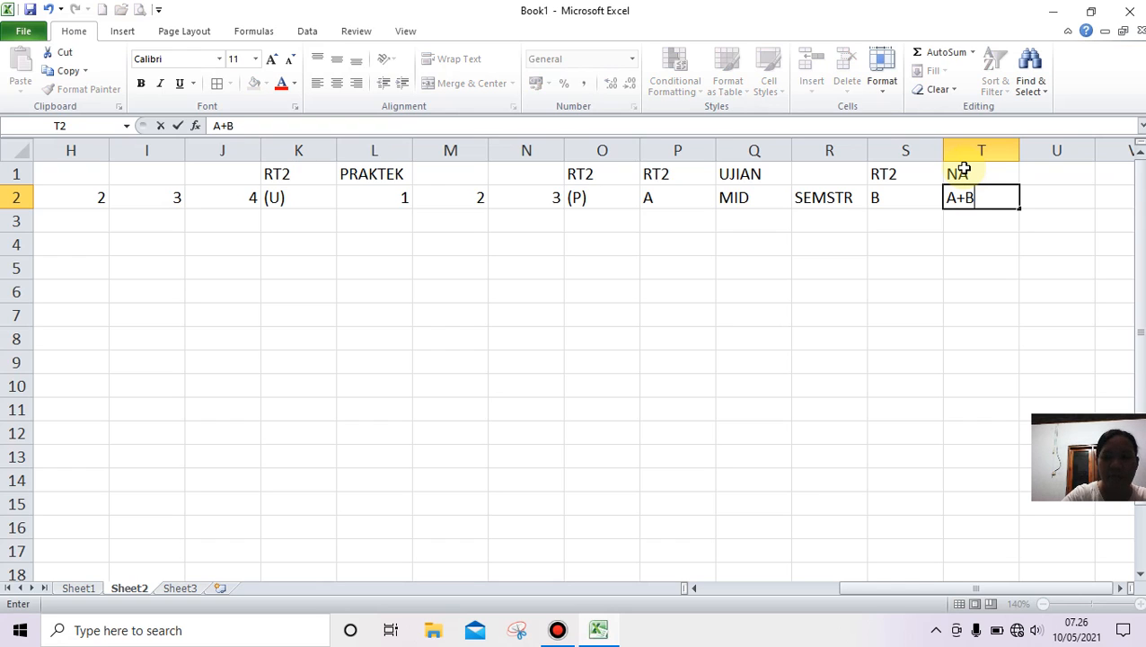
{"action": "left_click", "coordinate": [325, 289]}
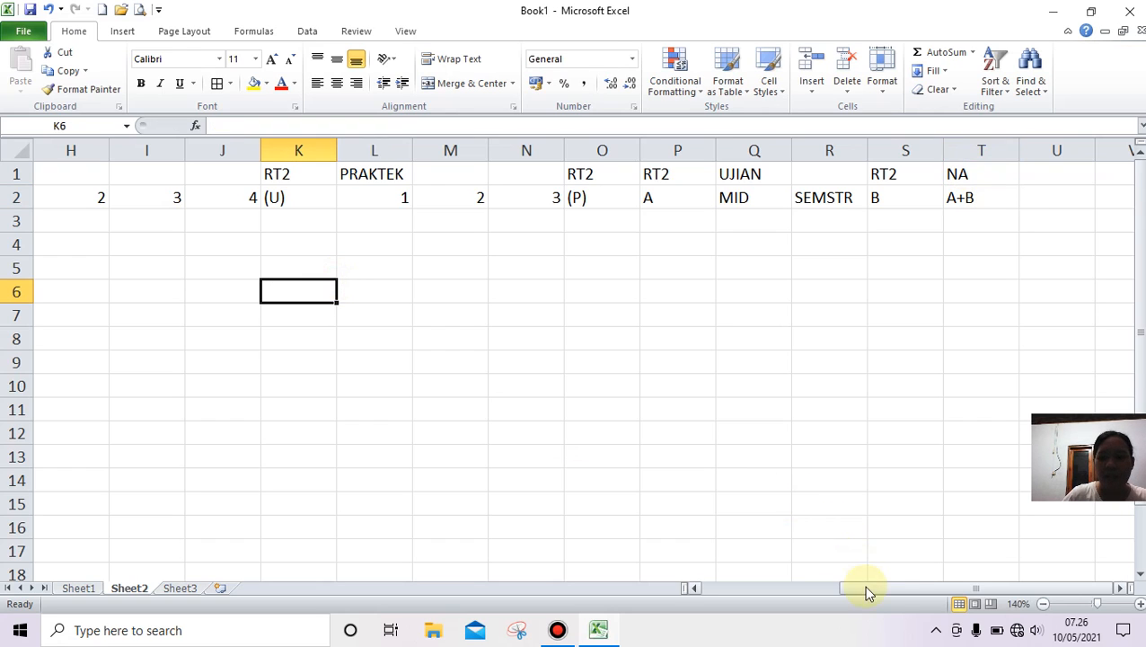
{"action": "left_click_drag", "start_coordinate": [869, 592], "coordinate": [757, 595]}
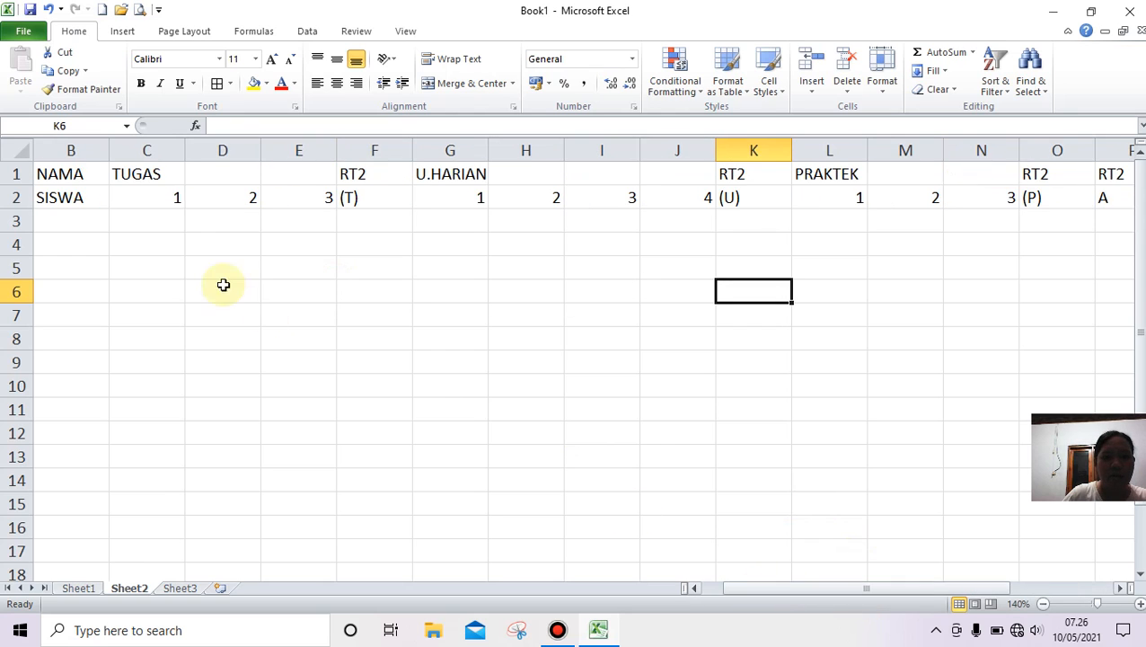
{"action": "left_click_drag", "start_coordinate": [69, 174], "coordinate": [993, 572]}
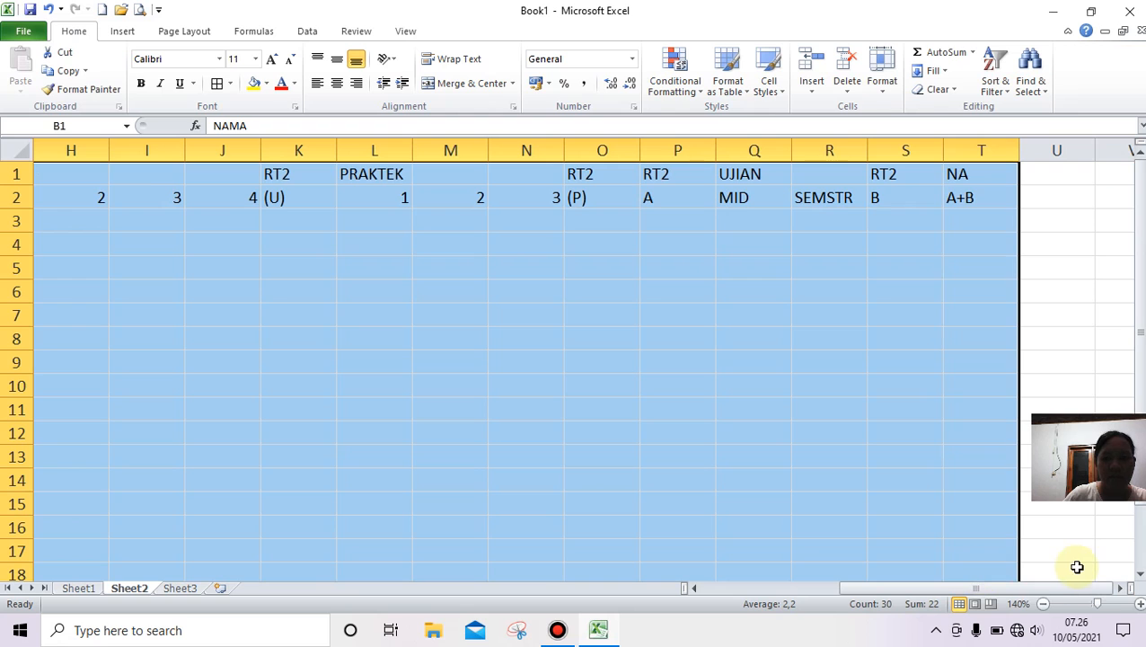
{"action": "left_click_drag", "start_coordinate": [999, 589], "coordinate": [826, 609]}
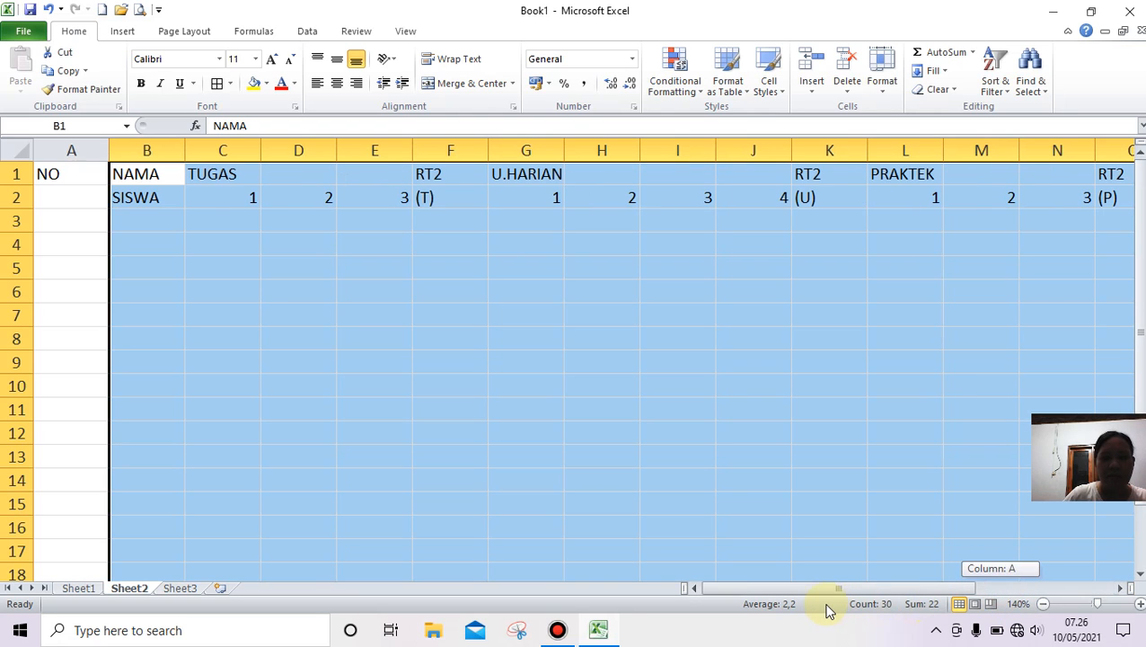
Apply borders to all cells of the table range A1:T14
{"action": "left_click_drag", "start_coordinate": [71, 175], "coordinate": [72, 200]}
{"action": "left_click_drag", "start_coordinate": [96, 249], "coordinate": [988, 461]}
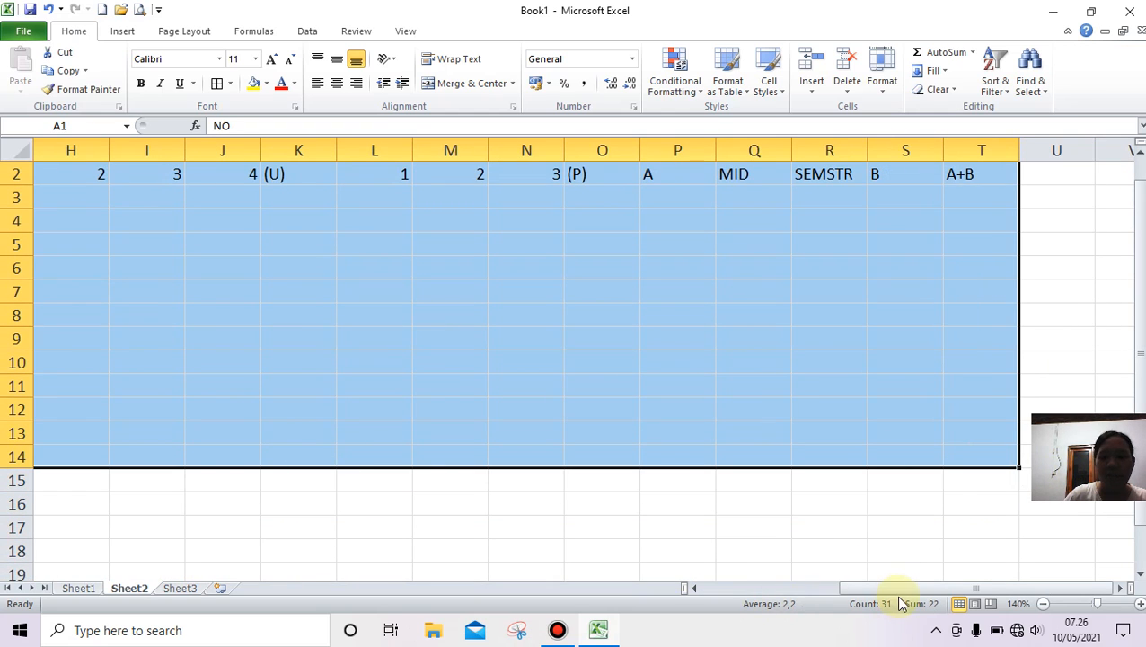
{"action": "left_click_drag", "start_coordinate": [894, 592], "coordinate": [512, 498]}
{"action": "scroll", "coordinate": [239, 387], "scroll_direction": "up", "scroll_amount": 1}
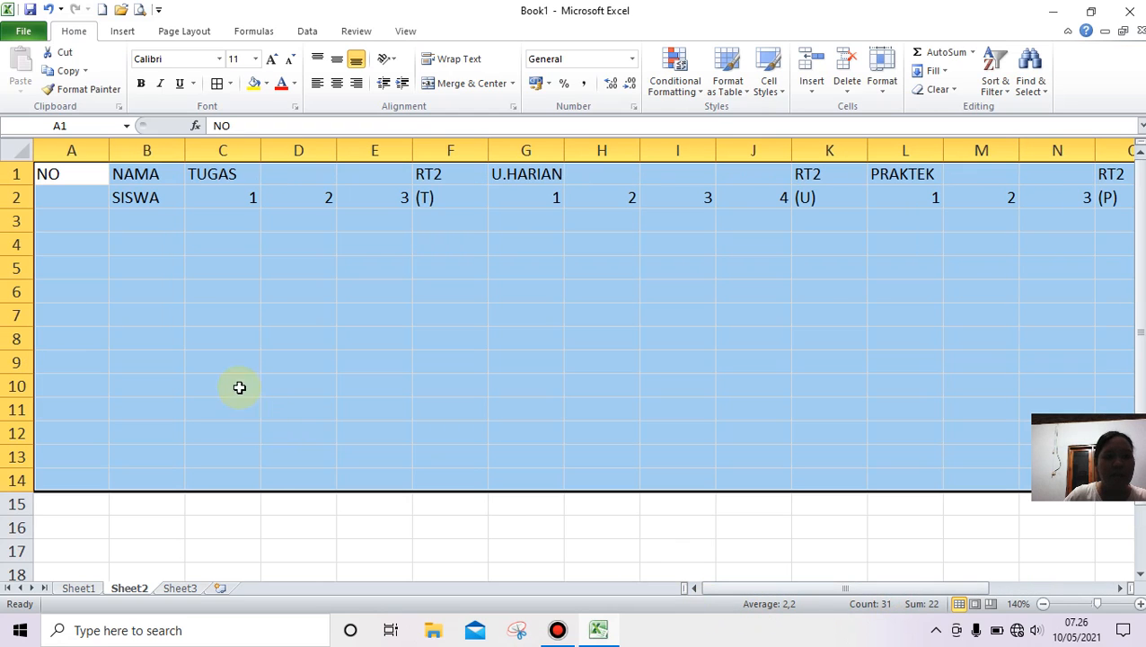
{"action": "left_click", "coordinate": [216, 84]}
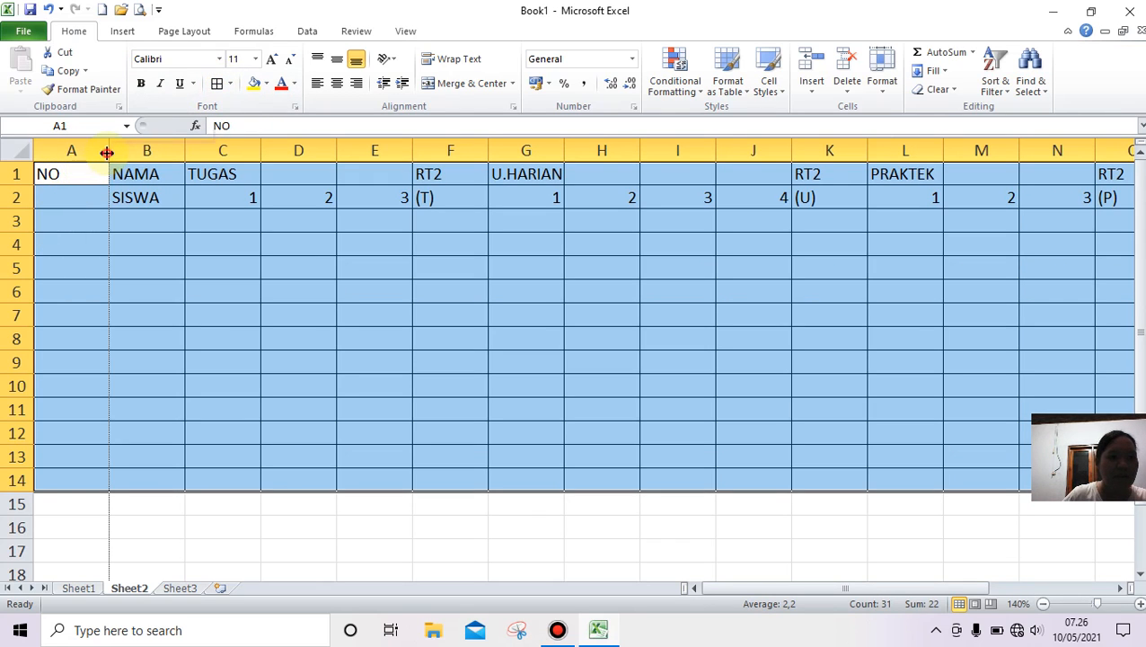
Narrow column A to suit the NO heading, and merge and center A1:A2
{"action": "left_click_drag", "start_coordinate": [106, 150], "coordinate": [65, 194]}
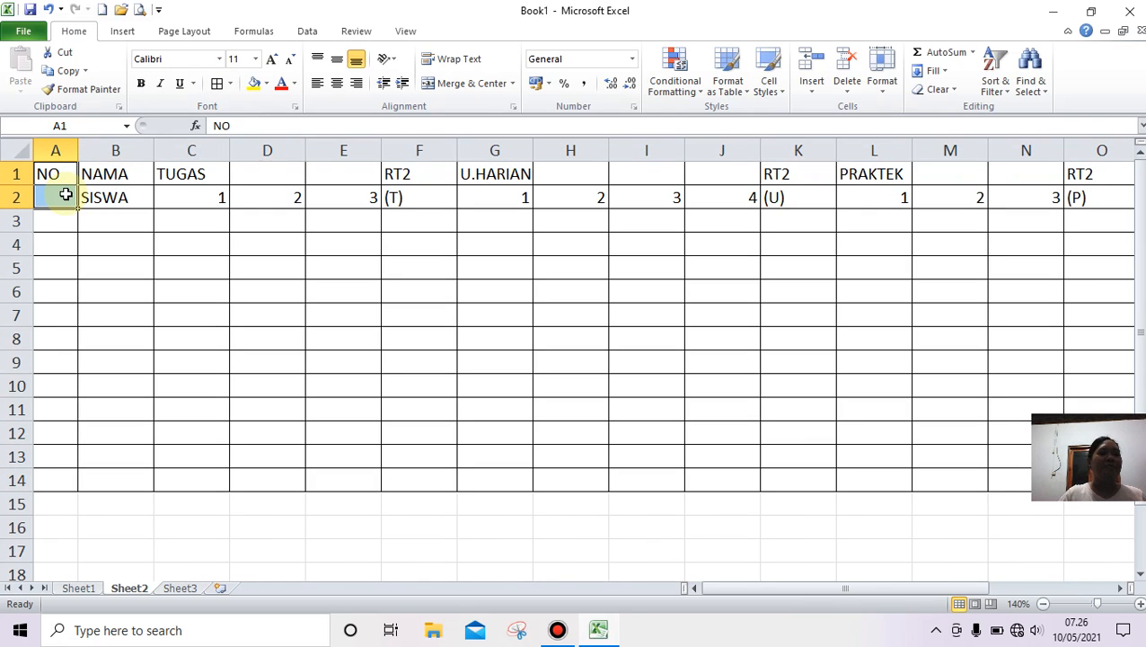
{"action": "left_click", "coordinate": [473, 84]}
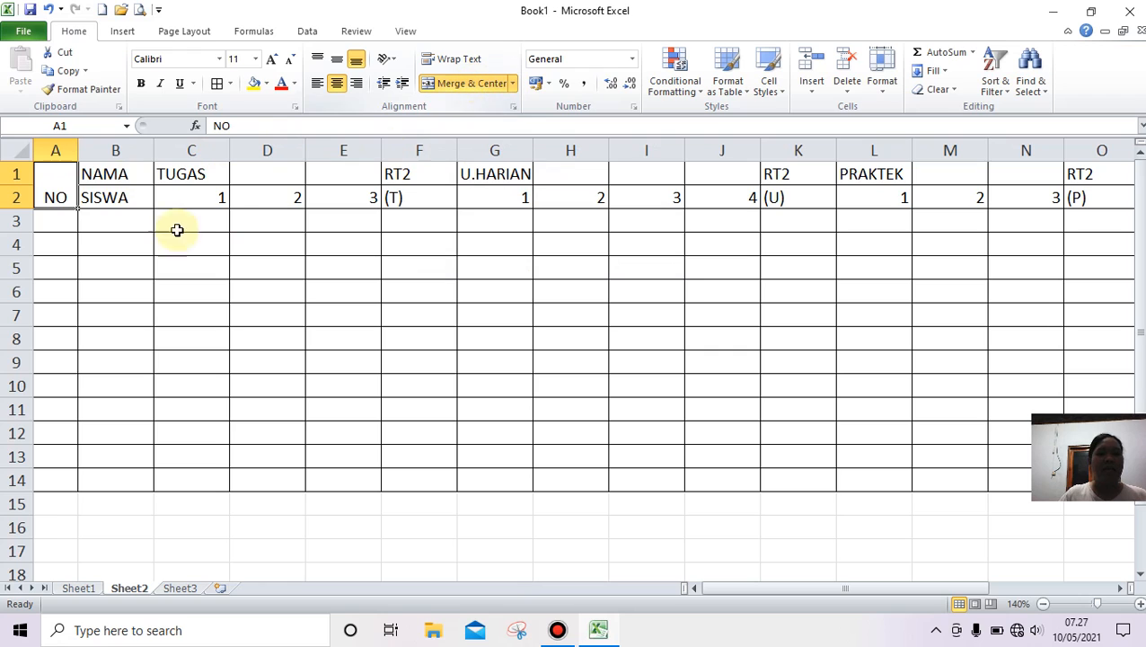
Widen column B for student names, and merge and center B1:B2, keeping only the upper value
{"action": "left_click", "coordinate": [104, 167]}
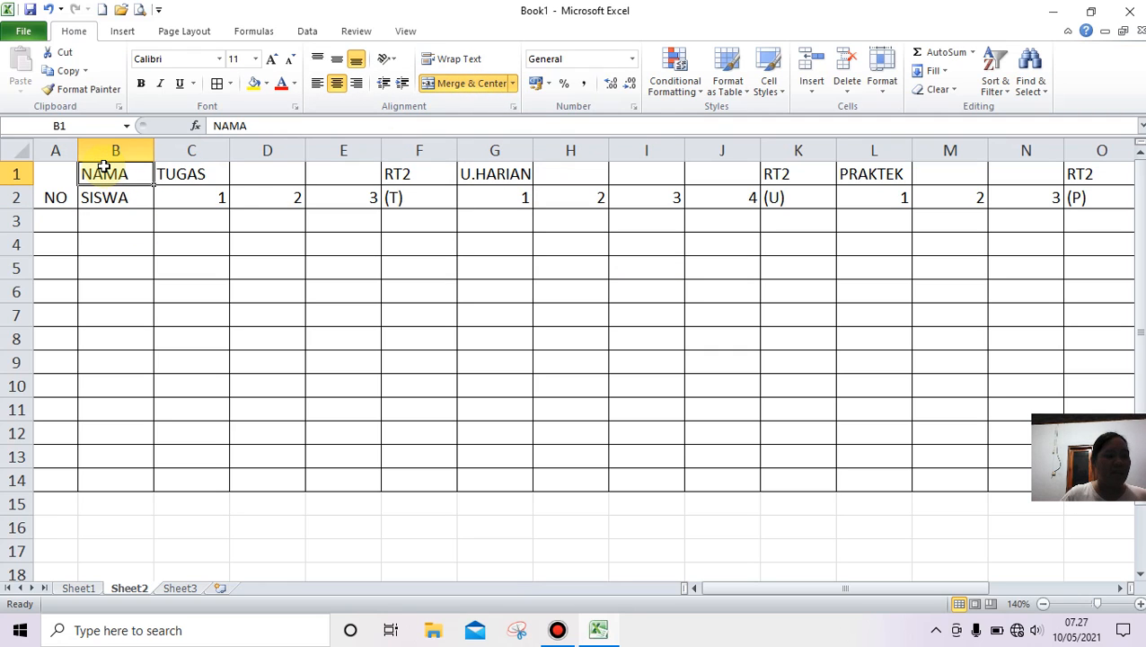
{"action": "left_click_drag", "start_coordinate": [153, 154], "coordinate": [218, 146]}
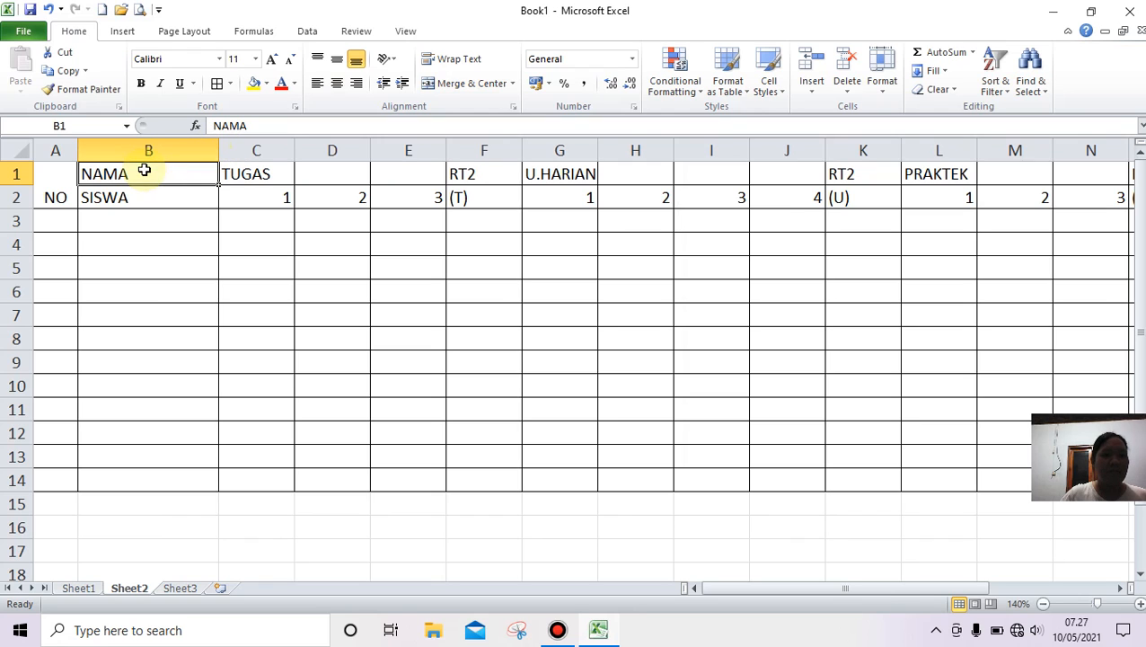
{"action": "left_click_drag", "start_coordinate": [145, 171], "coordinate": [148, 199]}
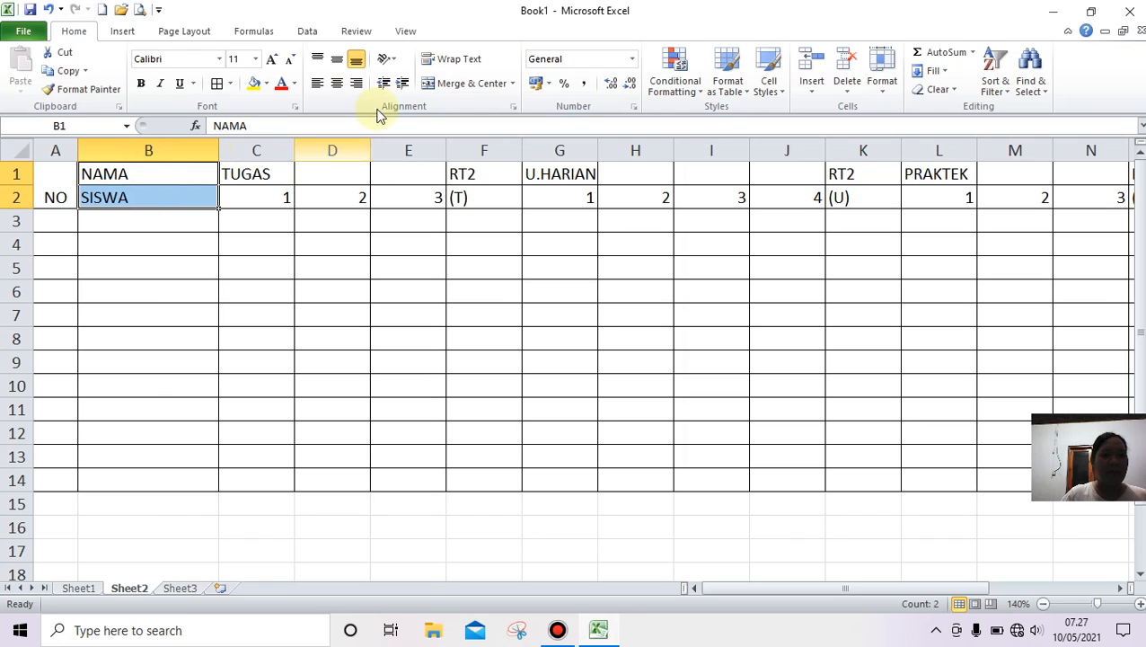
{"action": "left_click", "coordinate": [456, 84]}
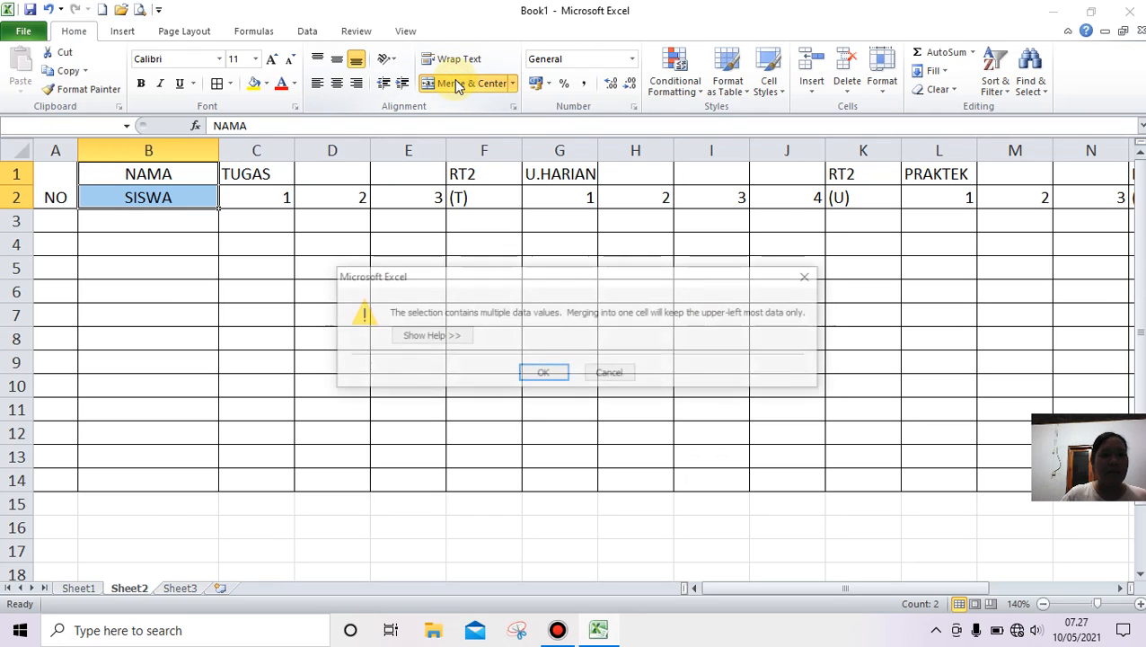
{"action": "left_click", "coordinate": [552, 375]}
Extend the merged heading in B1 to read NAMA SISWA
{"action": "left_click", "coordinate": [156, 196]}
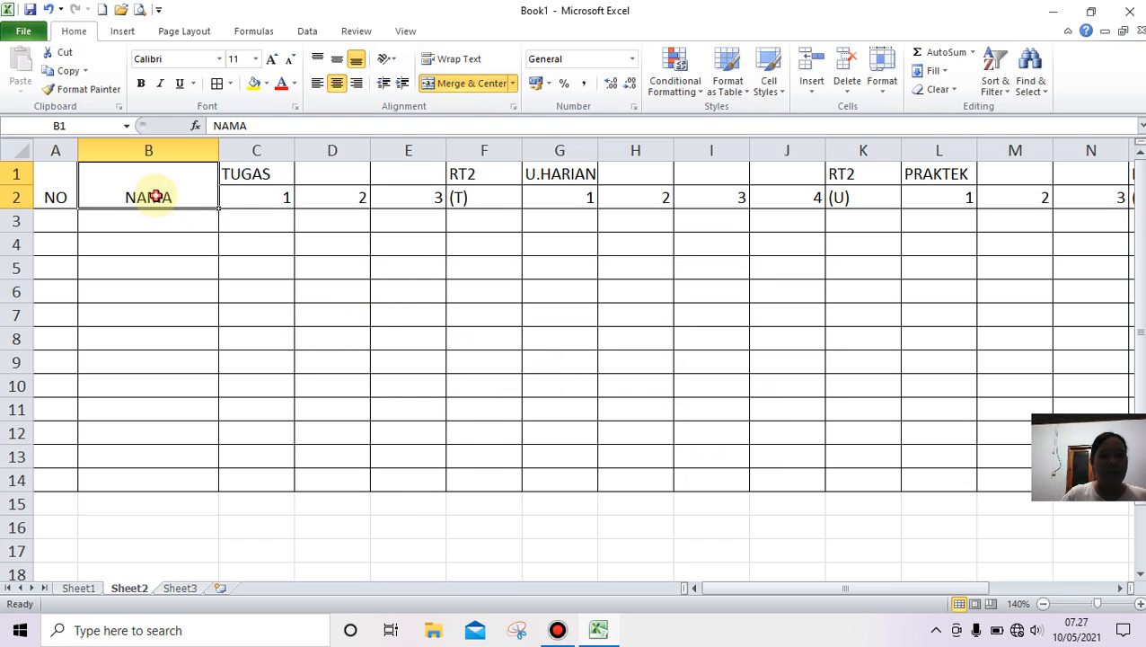
{"action": "double_click", "coordinate": [156, 196]}
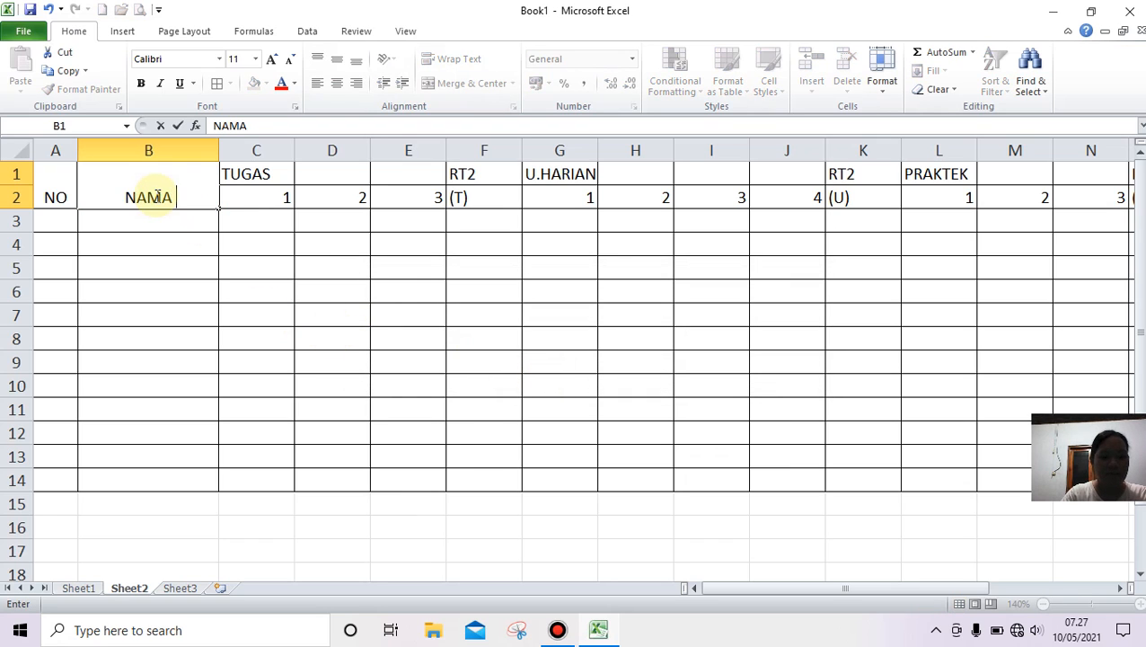
{"action": "type", "text": "SISWA"}
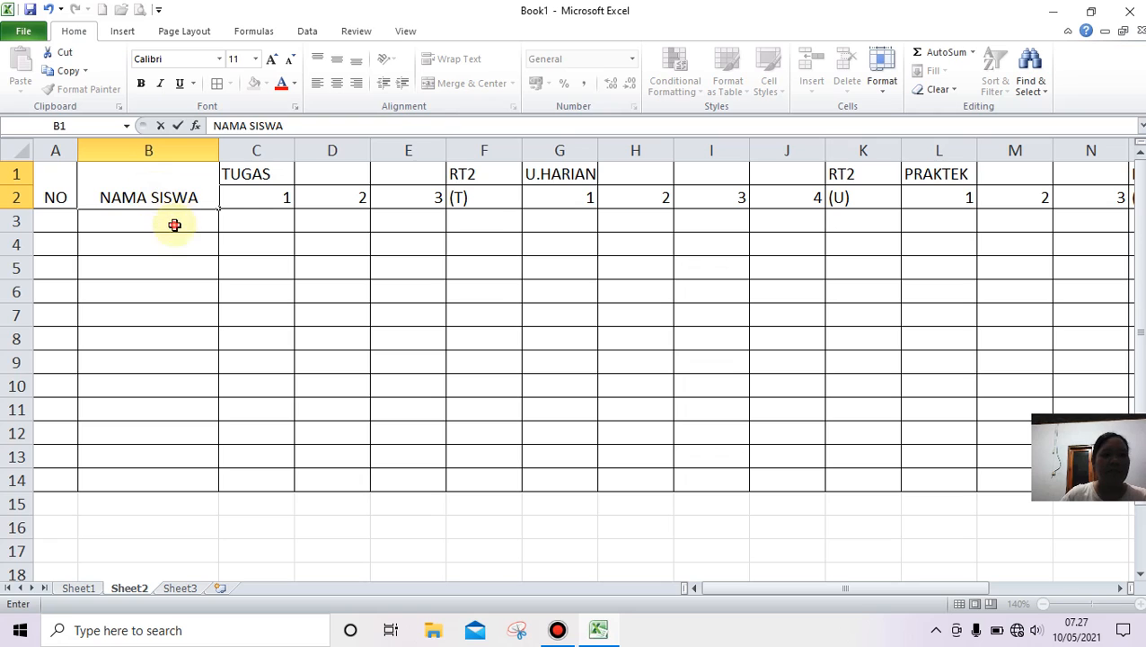
{"action": "left_click", "coordinate": [174, 225]}
{"action": "left_click", "coordinate": [163, 183]}
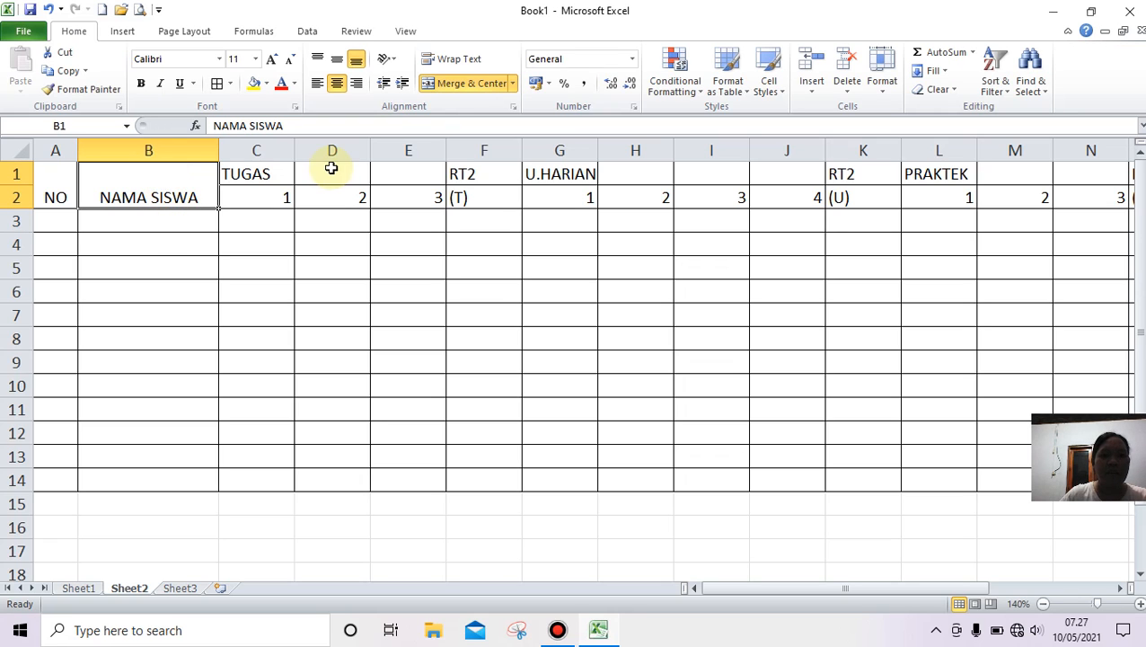
Merge and center the TUGAS heading across C1:E1, and center the RT2 and (T) labels in F1:F2
{"action": "left_click", "coordinate": [257, 174]}
{"action": "left_click_drag", "start_coordinate": [258, 174], "coordinate": [408, 174]}
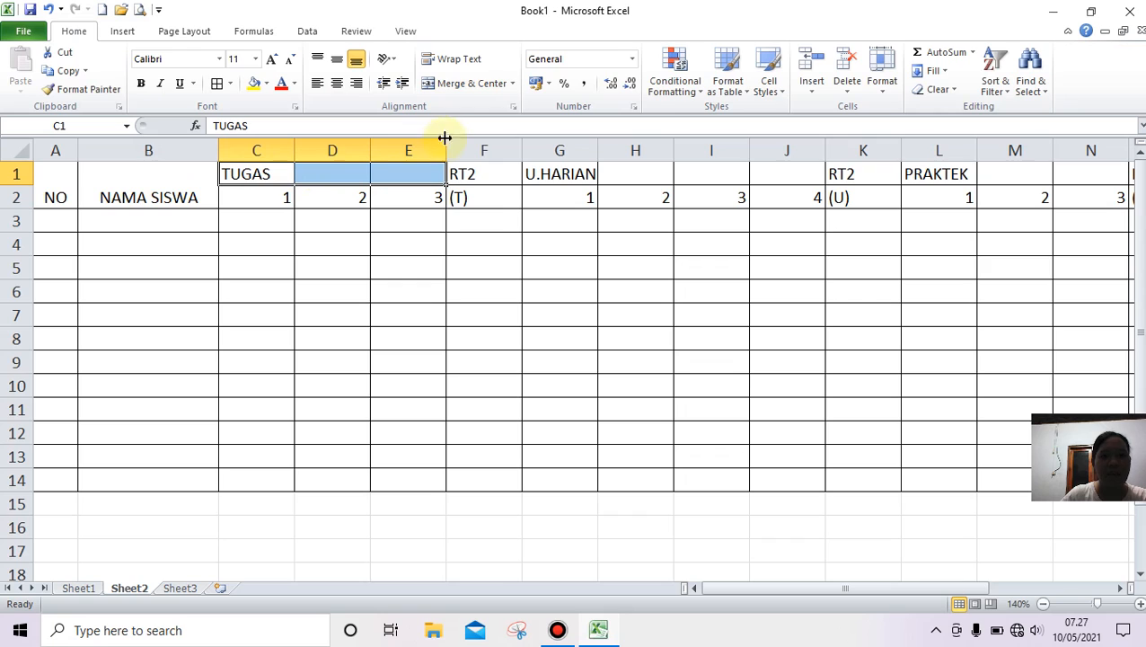
{"action": "left_click", "coordinate": [453, 84]}
{"action": "left_click", "coordinate": [467, 173]}
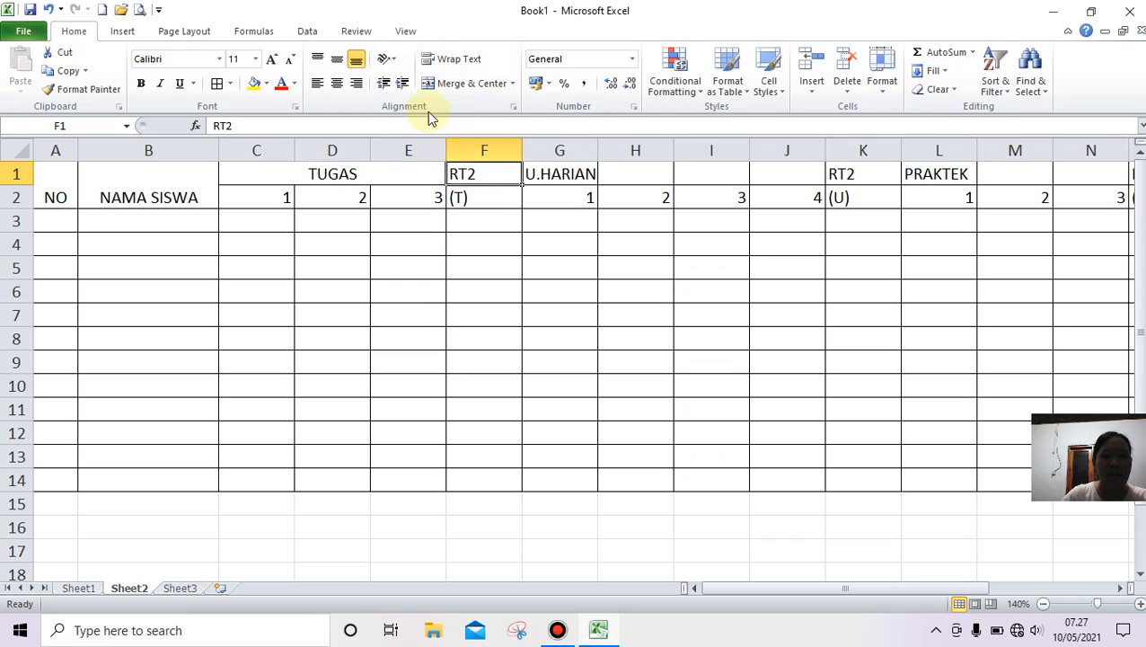
{"action": "left_click", "coordinate": [335, 87]}
{"action": "left_click", "coordinate": [458, 198]}
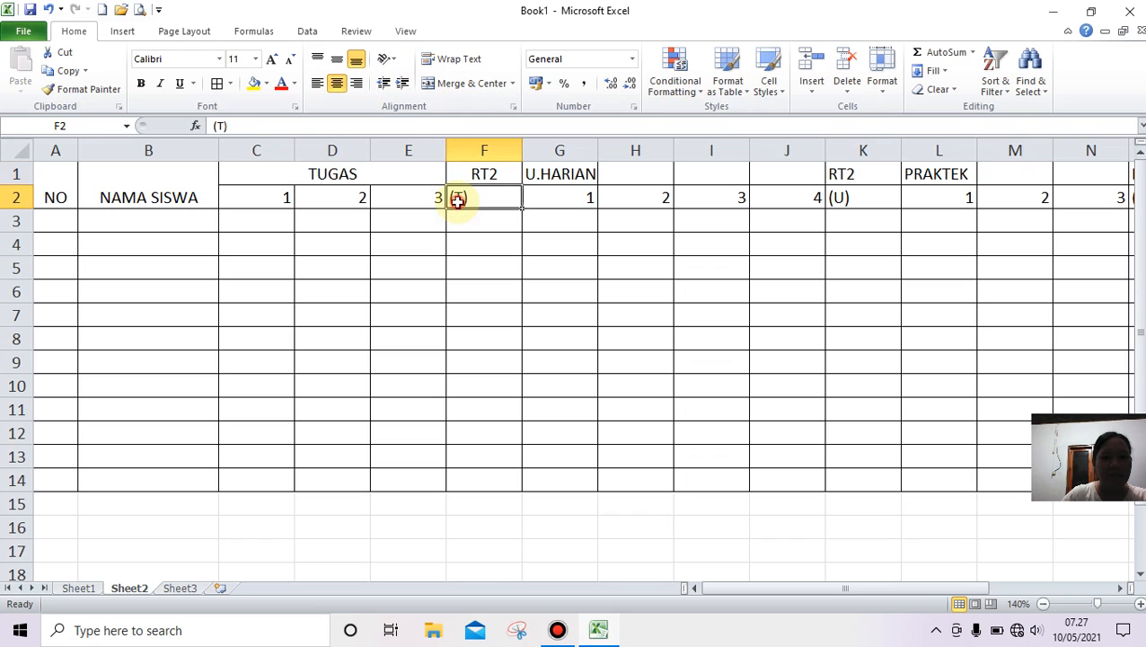
{"action": "left_click", "coordinate": [336, 83]}
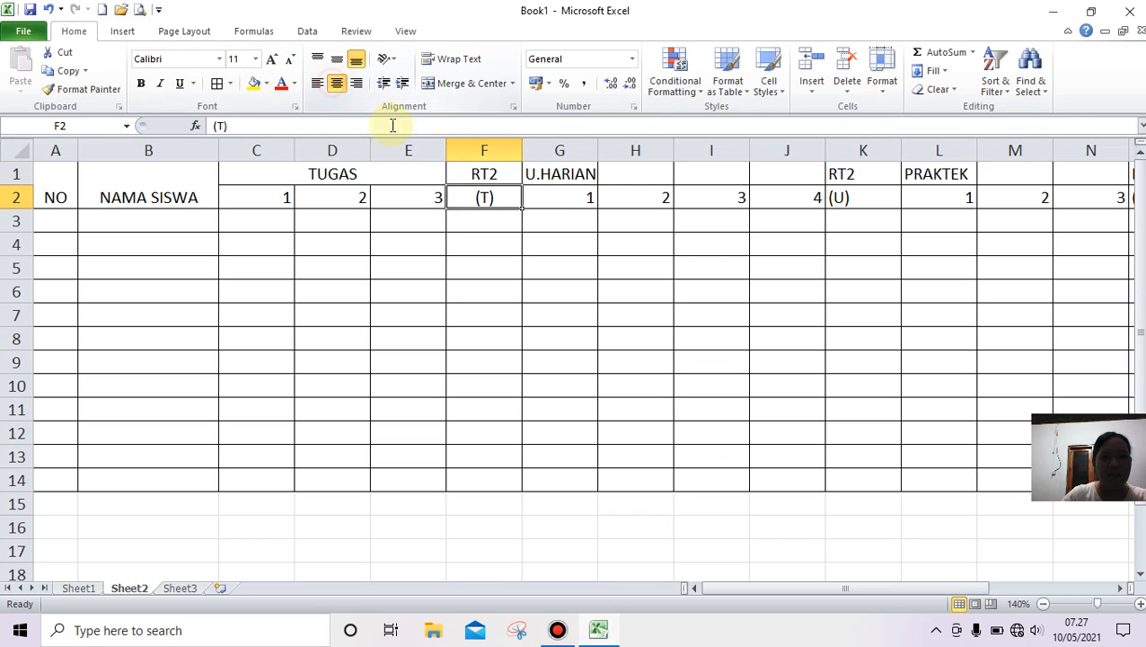
Merge and center the U.HARIAN heading across G1:J1
{"action": "left_click", "coordinate": [549, 174]}
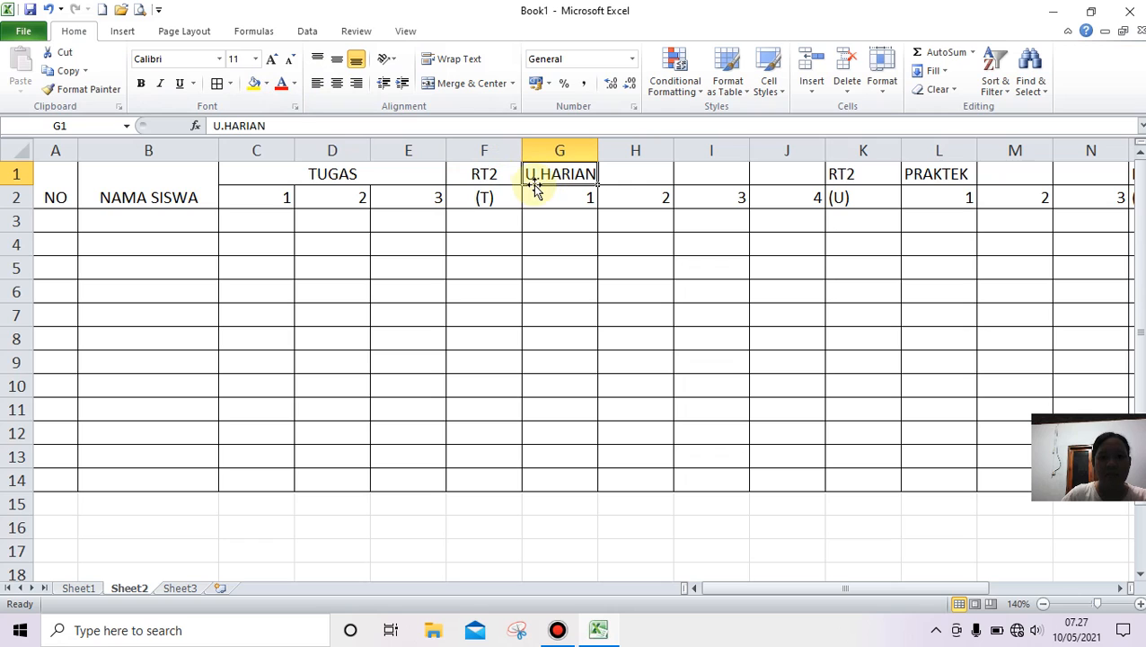
{"action": "left_click_drag", "start_coordinate": [532, 180], "coordinate": [776, 175]}
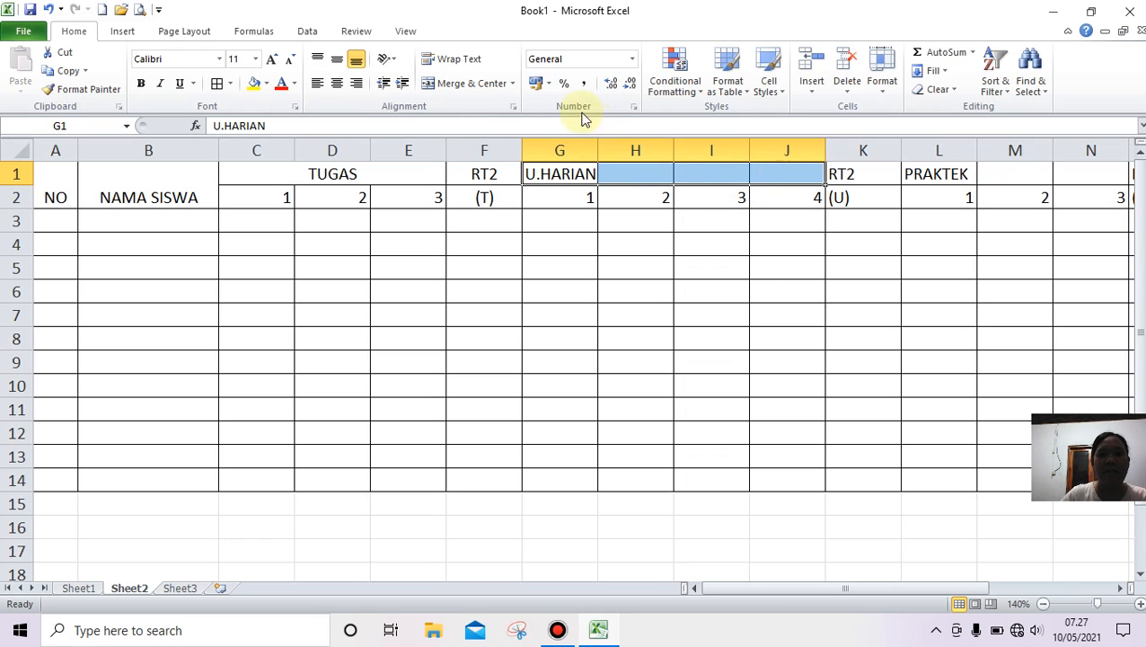
{"action": "left_click", "coordinate": [474, 85]}
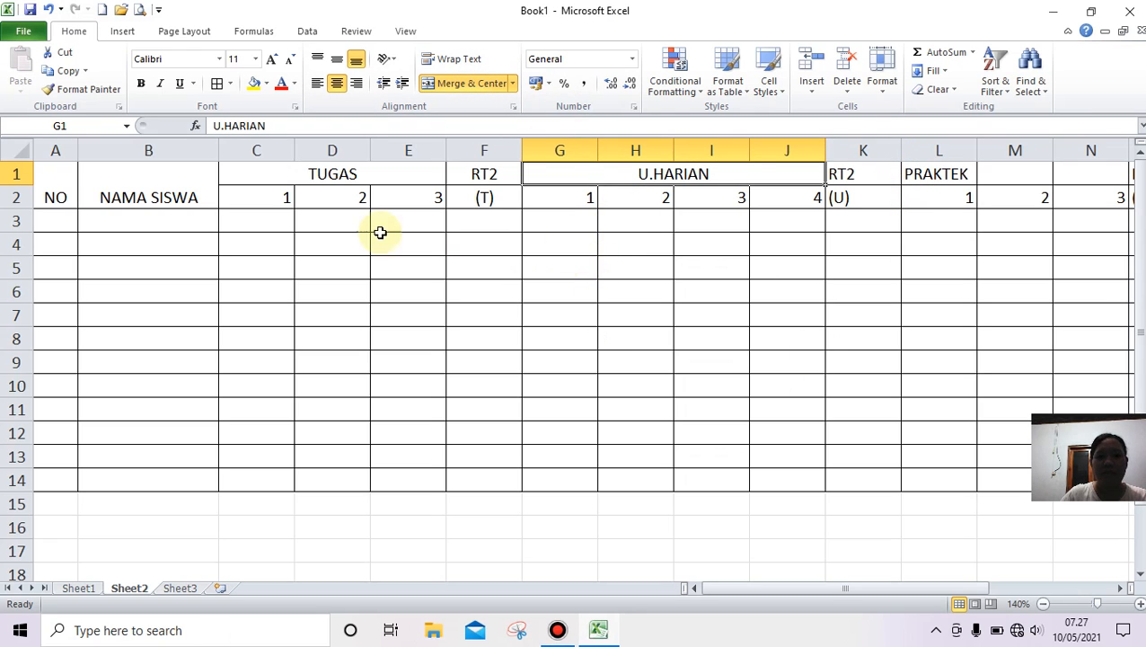
Center the column numbers under TUGAS in C2:E2 and under U.HARIAN in G2:J2
{"action": "left_click_drag", "start_coordinate": [284, 204], "coordinate": [402, 197]}
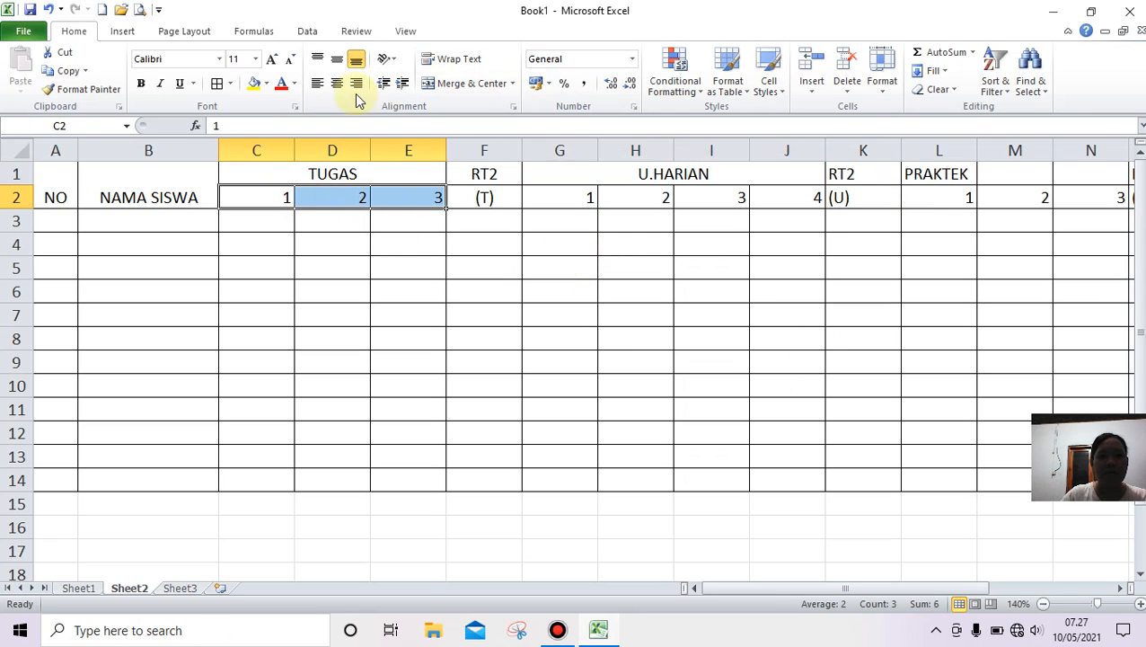
{"action": "left_click", "coordinate": [338, 87]}
{"action": "left_click_drag", "start_coordinate": [570, 197], "coordinate": [769, 196]}
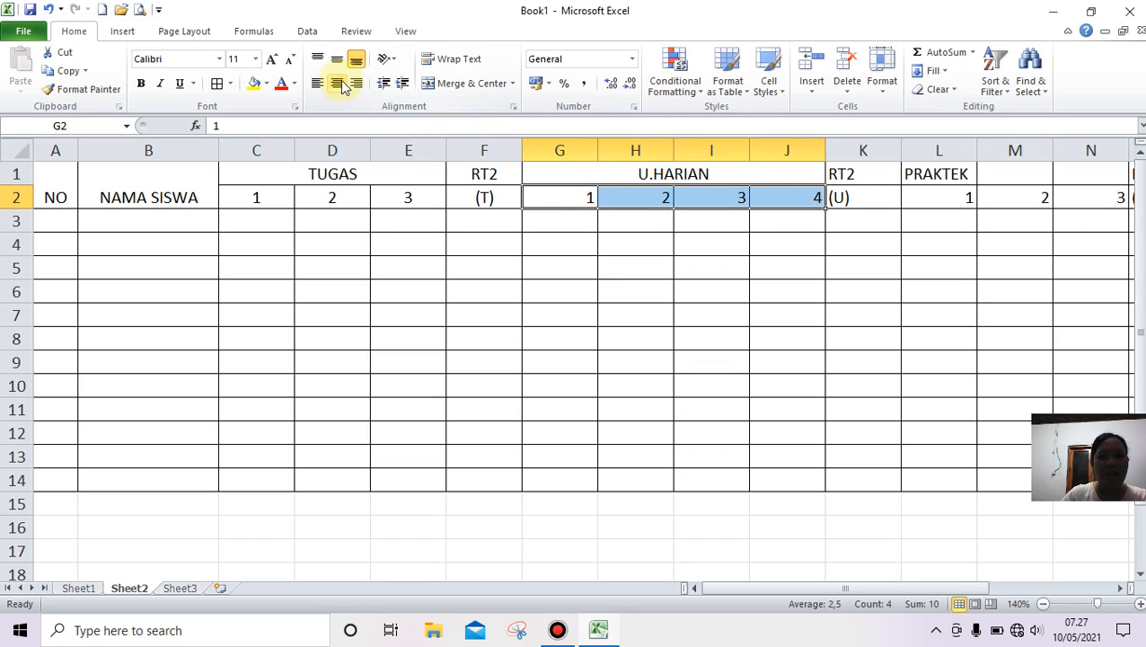
{"action": "left_click", "coordinate": [338, 86]}
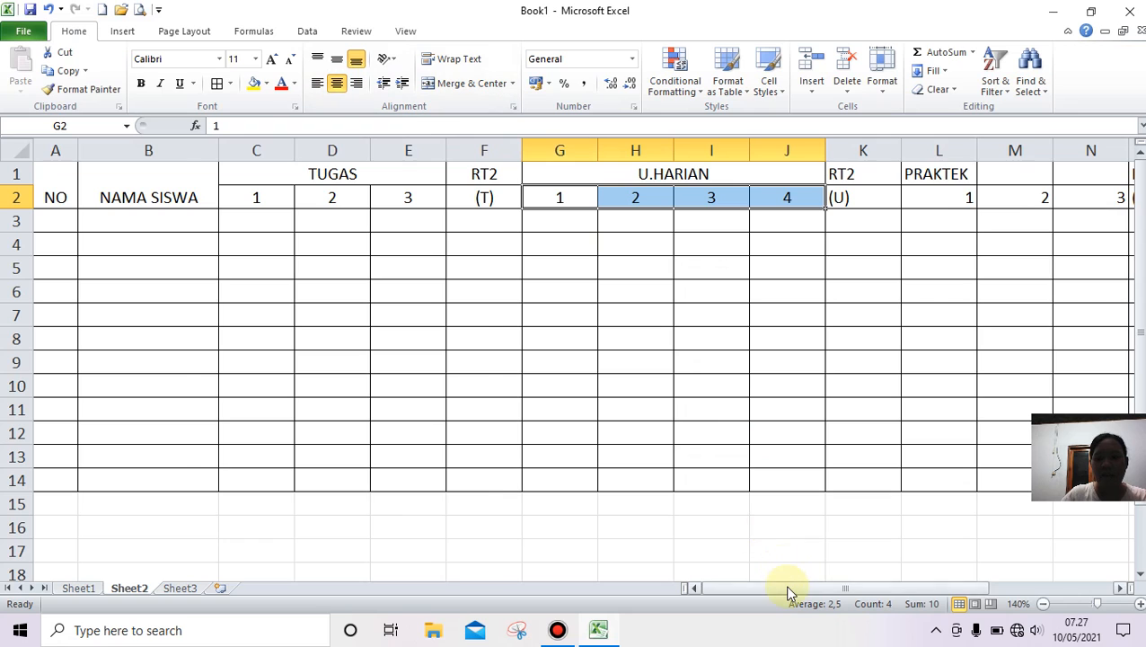
Center the RT2 and (U) labels in K1:K2
{"action": "left_click_drag", "start_coordinate": [831, 589], "coordinate": [938, 586]}
{"action": "left_click_drag", "start_coordinate": [373, 174], "coordinate": [374, 197]}
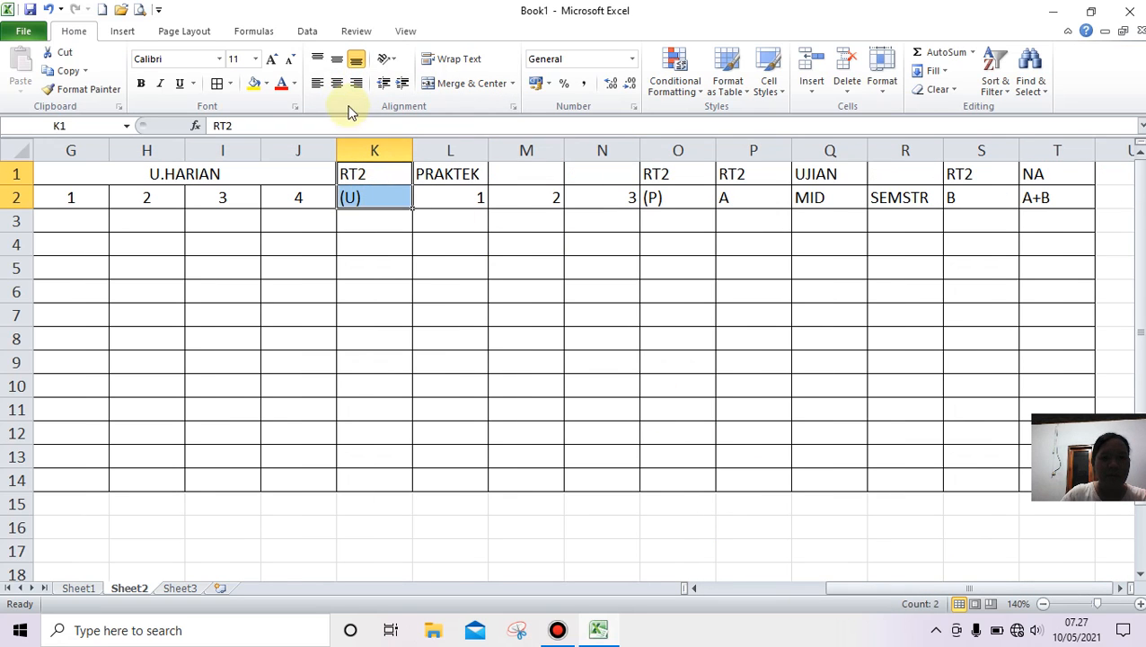
{"action": "left_click", "coordinate": [337, 83]}
Merge and center the PRAKTEK heading across L1:N1, and center the numbers below it in L2:N2
{"action": "left_click_drag", "start_coordinate": [449, 173], "coordinate": [602, 175]}
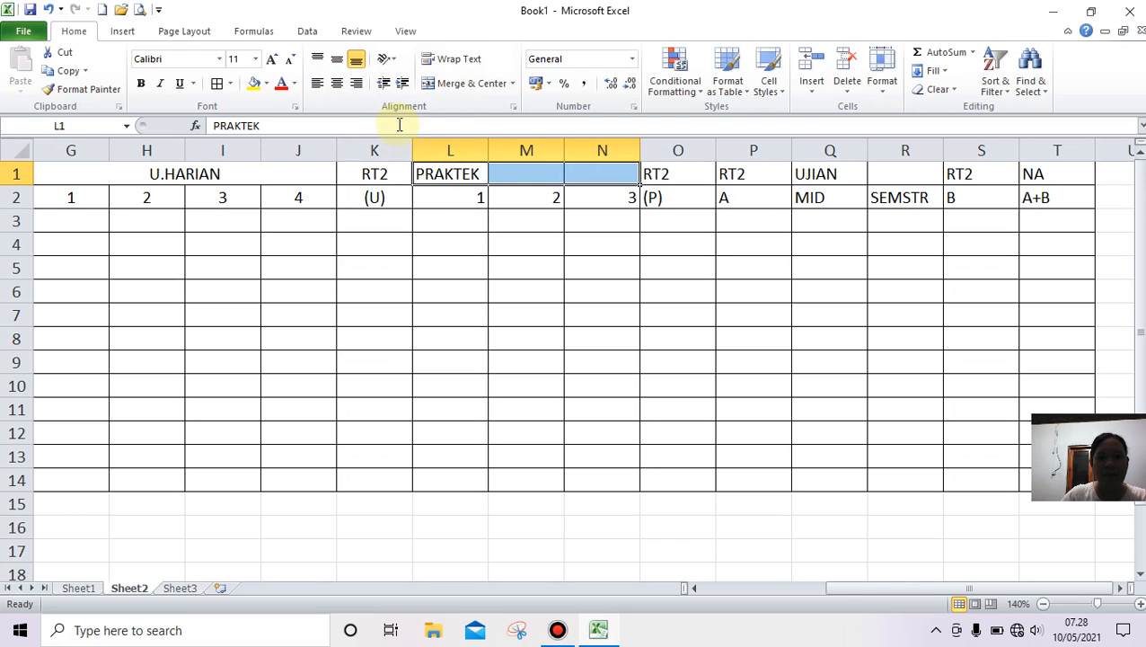
{"action": "left_click", "coordinate": [465, 83]}
{"action": "left_click_drag", "start_coordinate": [458, 197], "coordinate": [585, 196]}
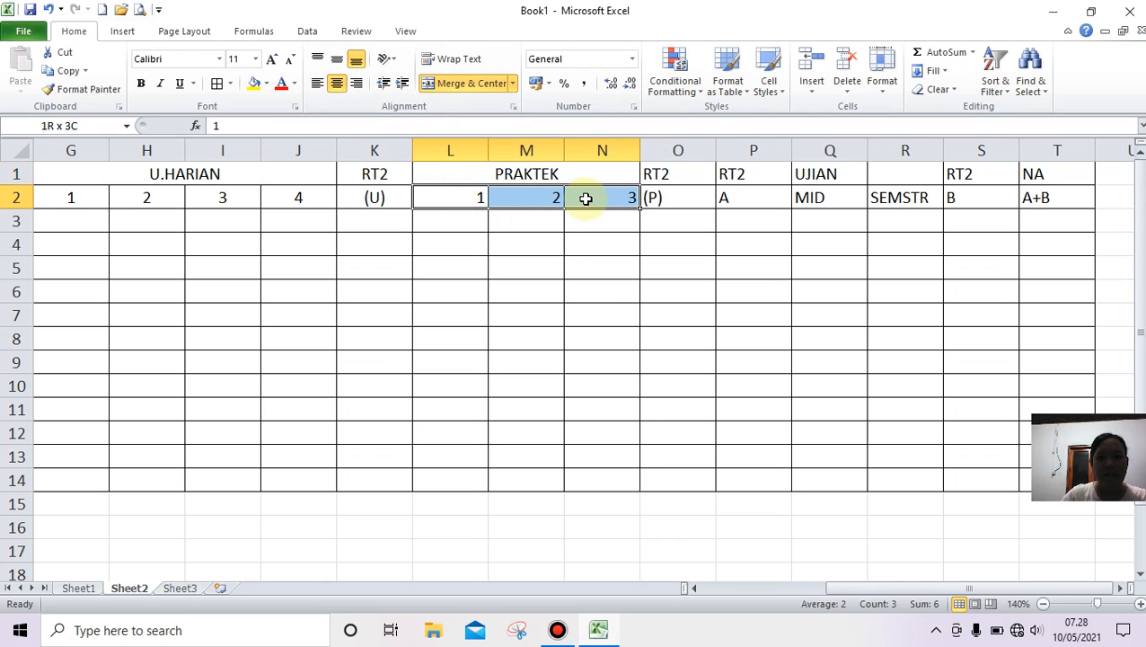
{"action": "left_click", "coordinate": [337, 84]}
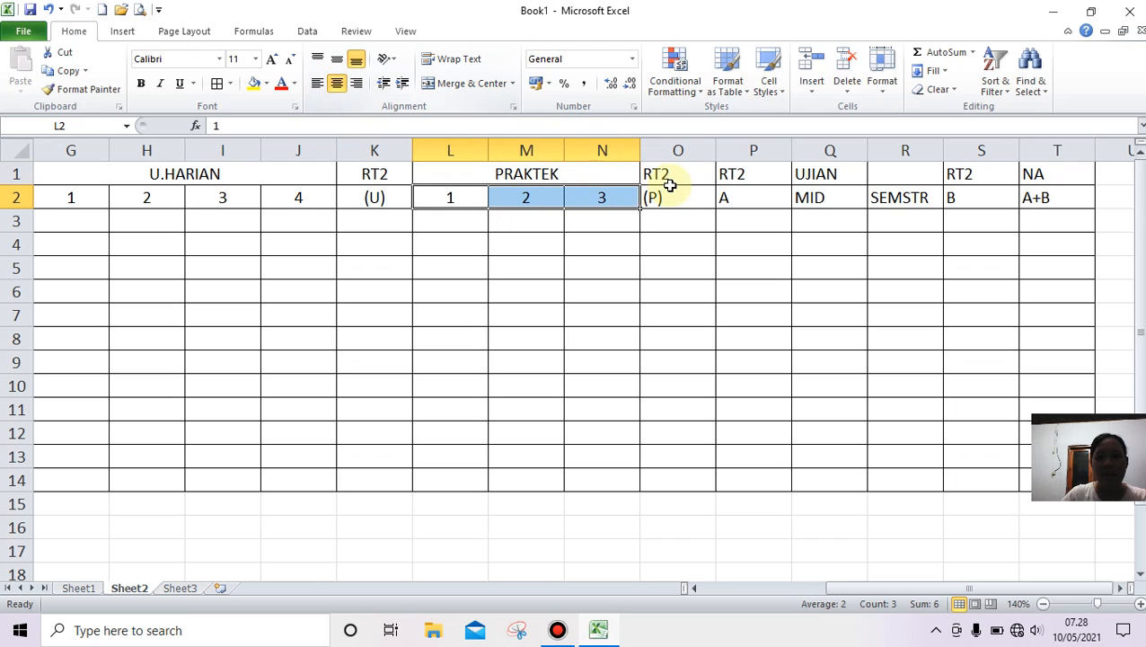
Center the RT2 (P) labels in O1:O2 and the RT2 A labels in P1:P2
{"action": "left_click_drag", "start_coordinate": [667, 177], "coordinate": [667, 199]}
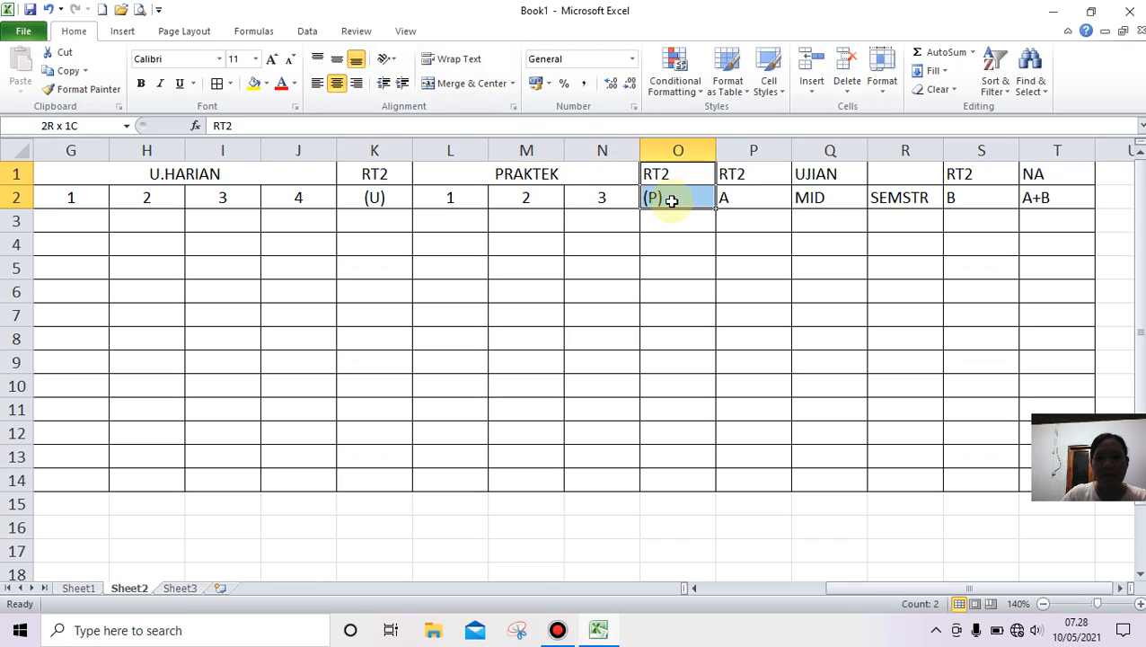
{"action": "left_click", "coordinate": [337, 84]}
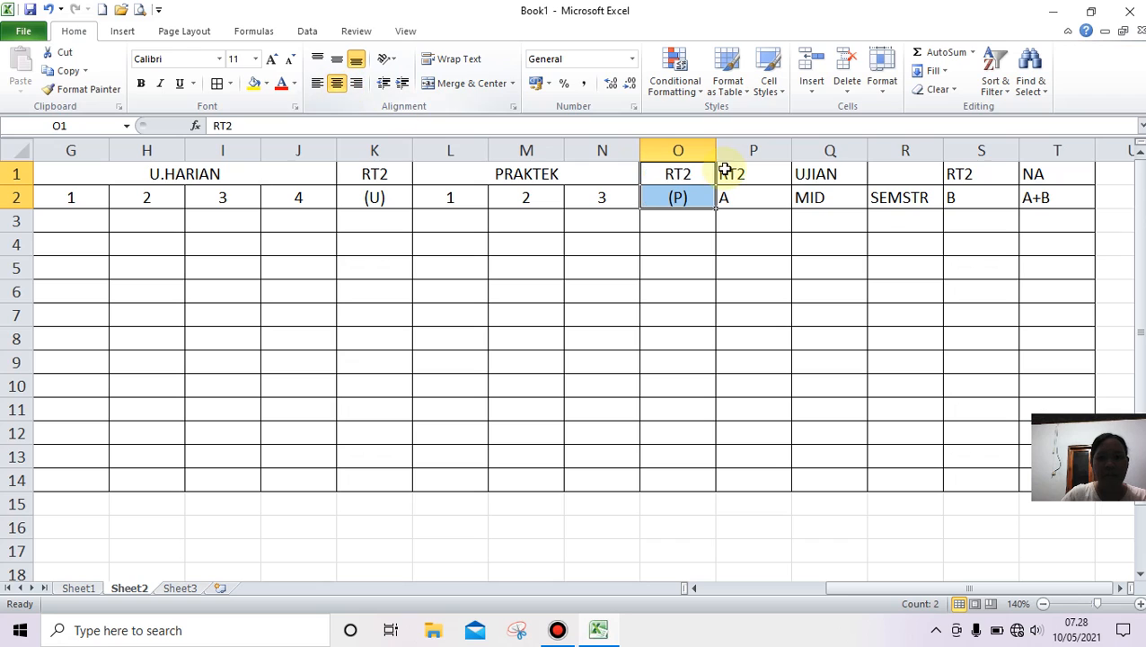
{"action": "left_click_drag", "start_coordinate": [727, 171], "coordinate": [749, 191]}
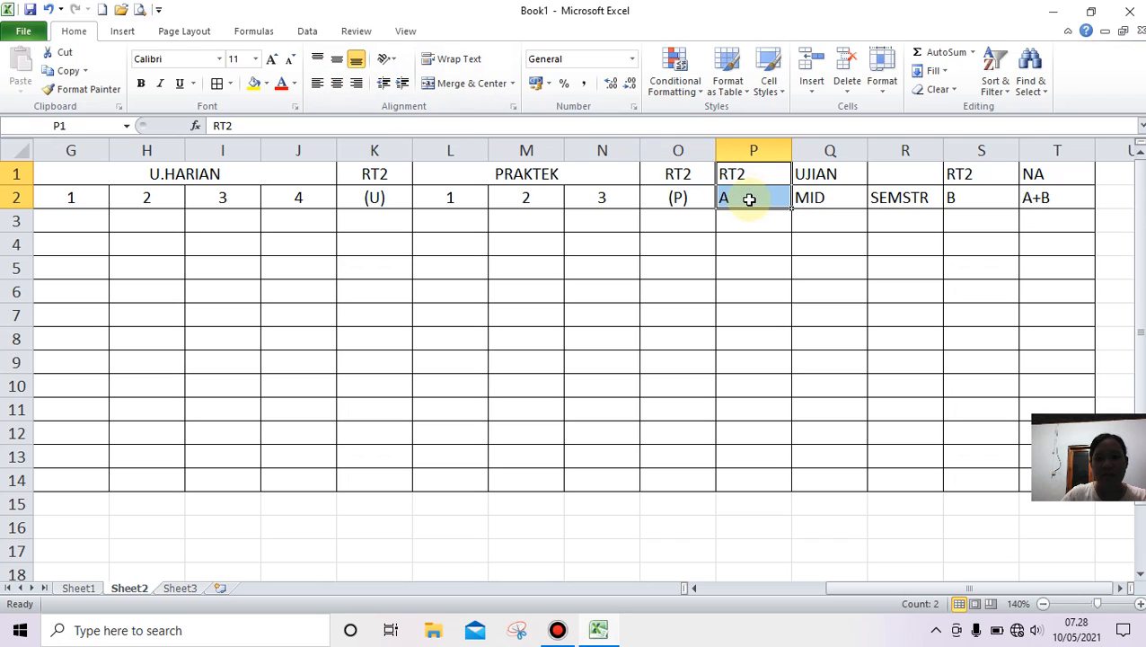
{"action": "left_click", "coordinate": [337, 83]}
Merge and center the UJIAN heading across Q1:R1, and center MID and SEMSTR in Q2:R2
{"action": "left_click", "coordinate": [815, 177]}
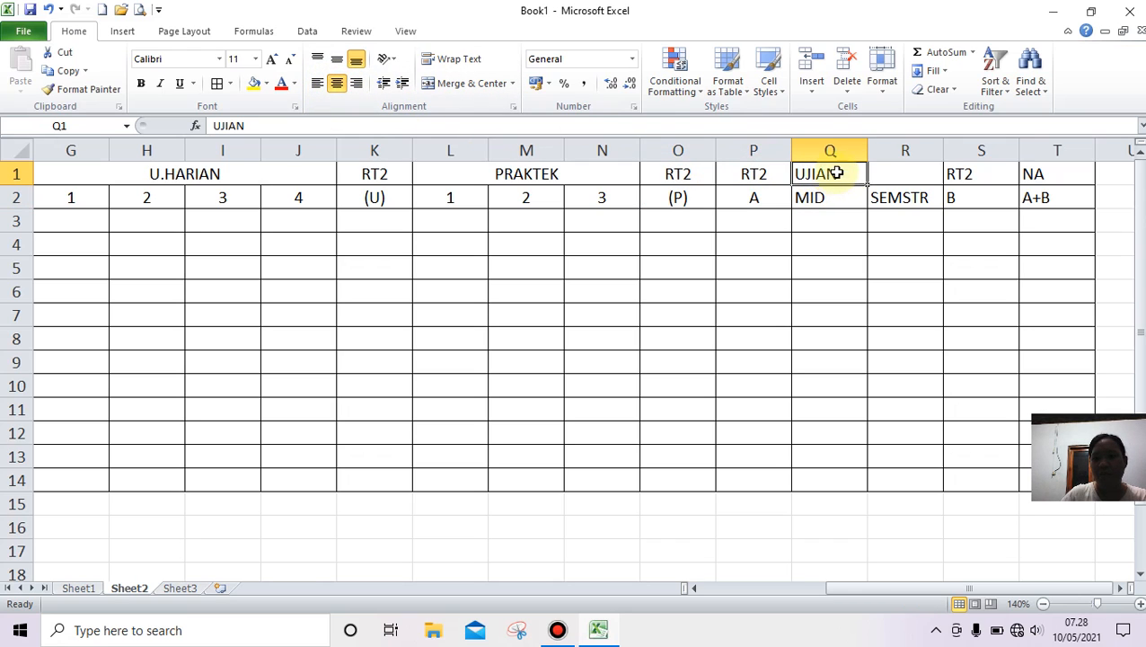
{"action": "left_click_drag", "start_coordinate": [826, 176], "coordinate": [881, 173]}
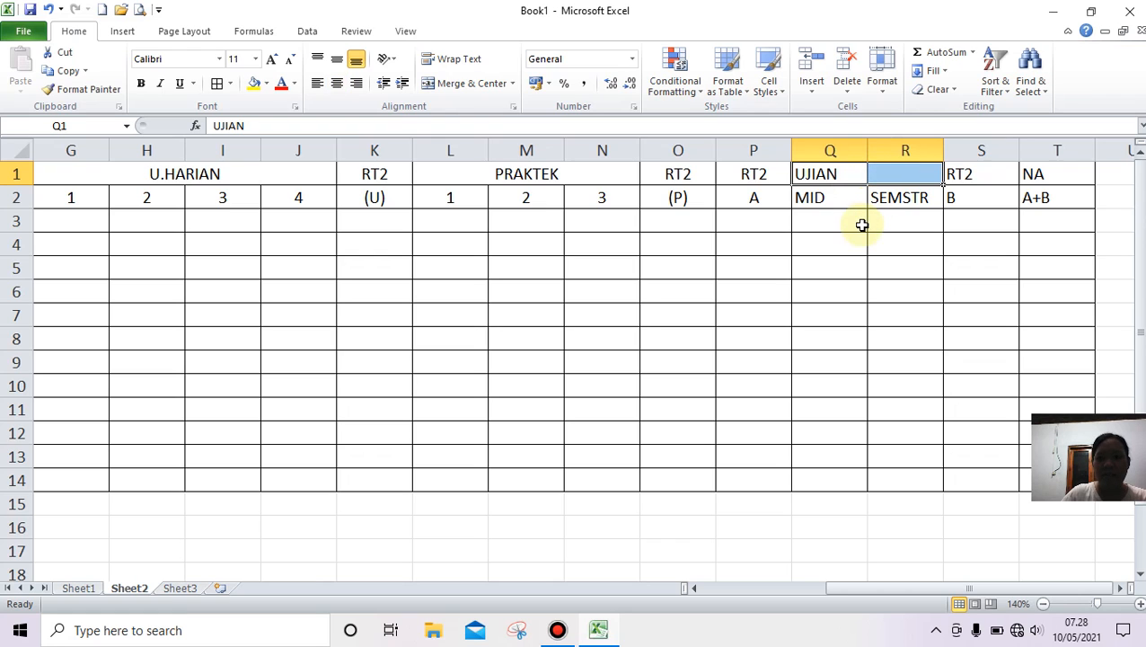
{"action": "left_click", "coordinate": [465, 83]}
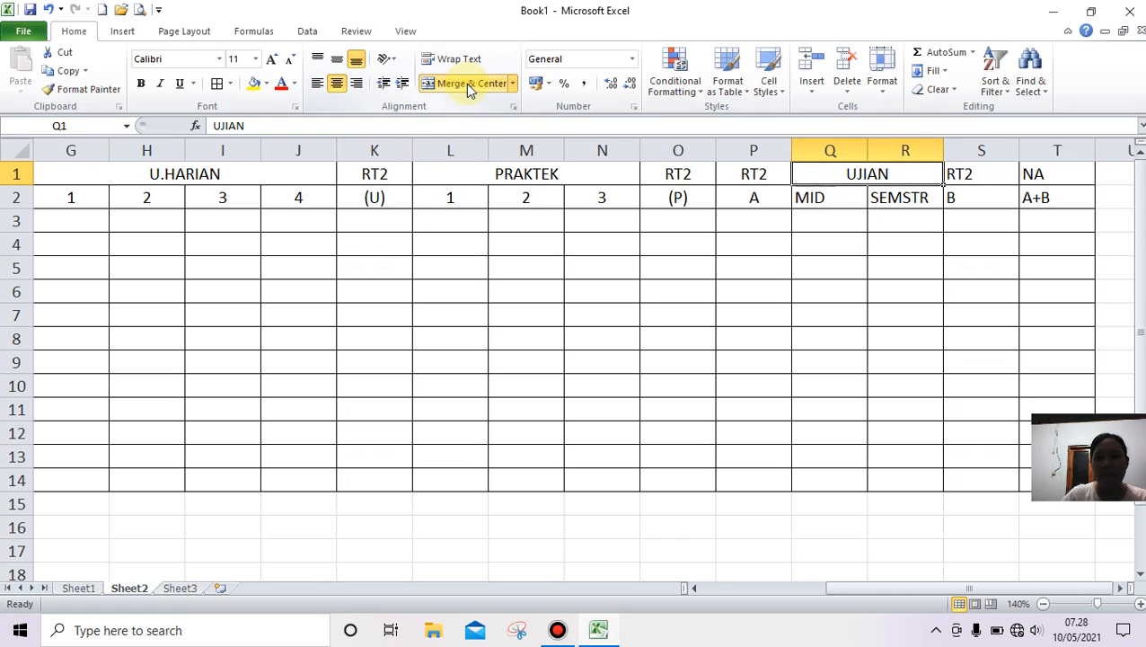
{"action": "left_click_drag", "start_coordinate": [845, 206], "coordinate": [894, 199]}
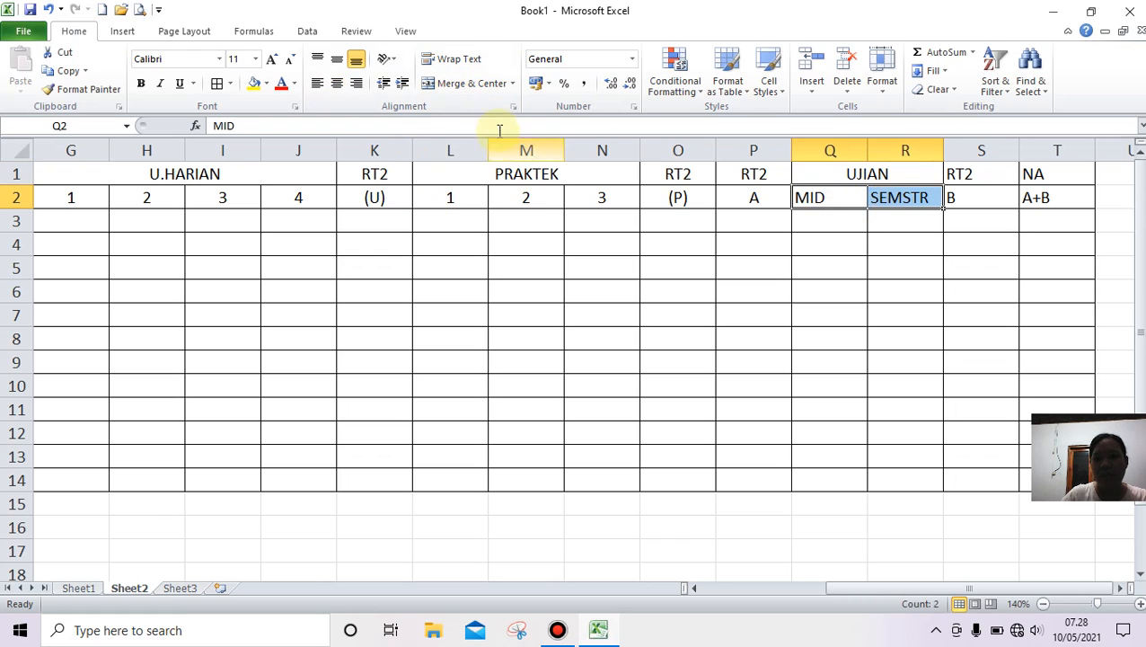
{"action": "left_click", "coordinate": [342, 84]}
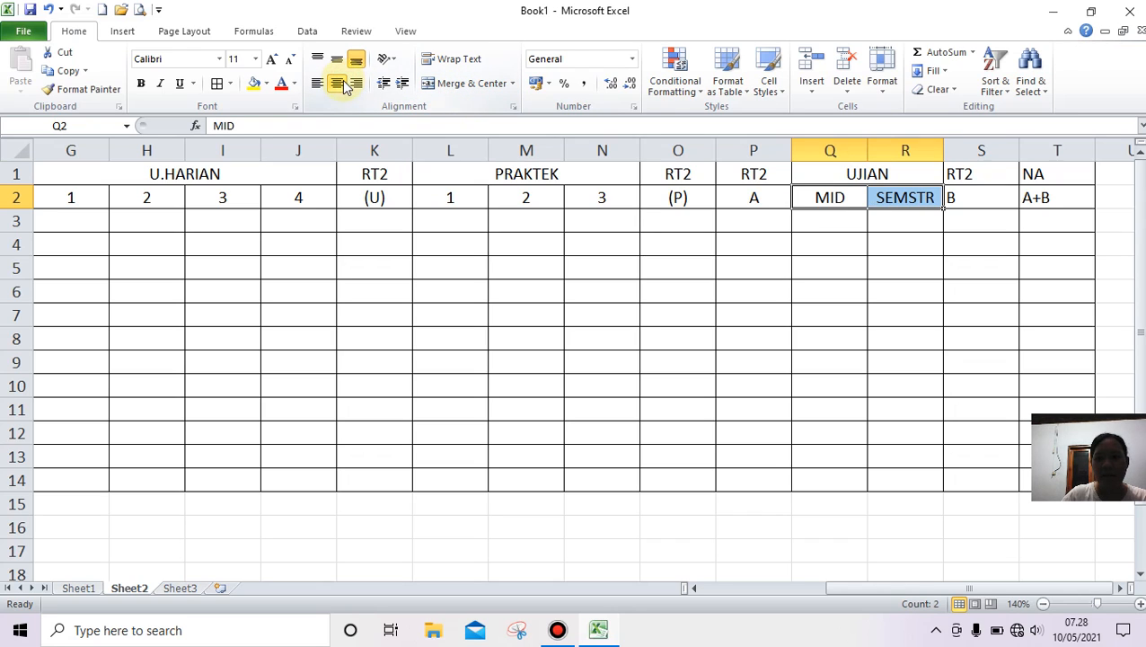
Center the RT2 B and NA A+B labels in S1:T2
{"action": "left_click", "coordinate": [989, 179]}
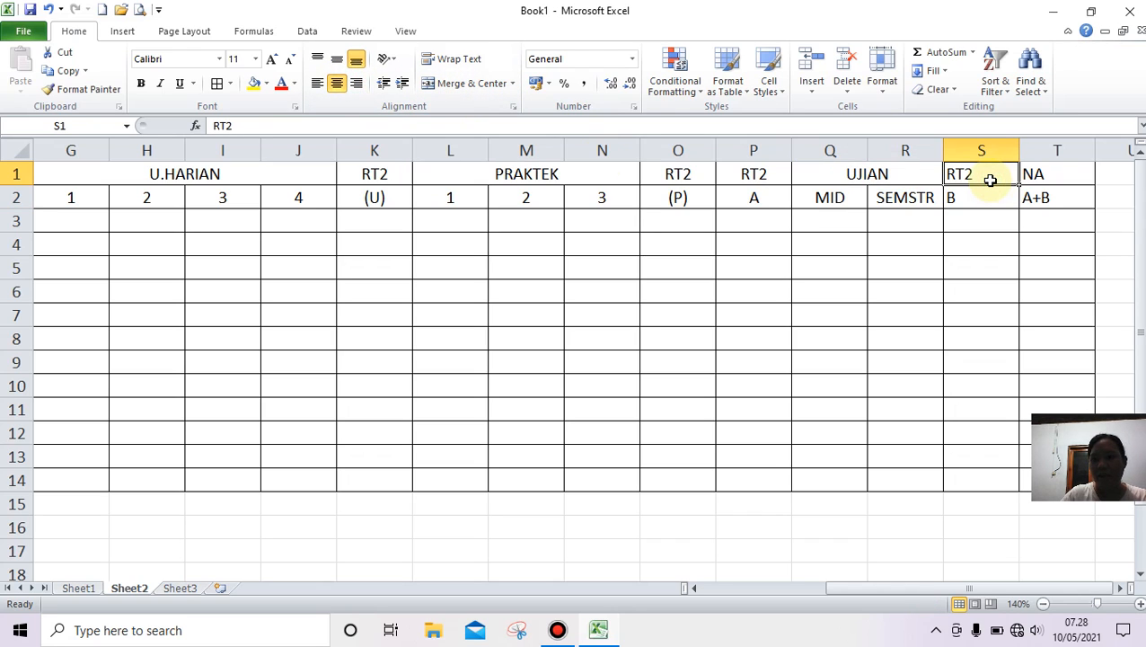
{"action": "left_click_drag", "start_coordinate": [989, 180], "coordinate": [1025, 194]}
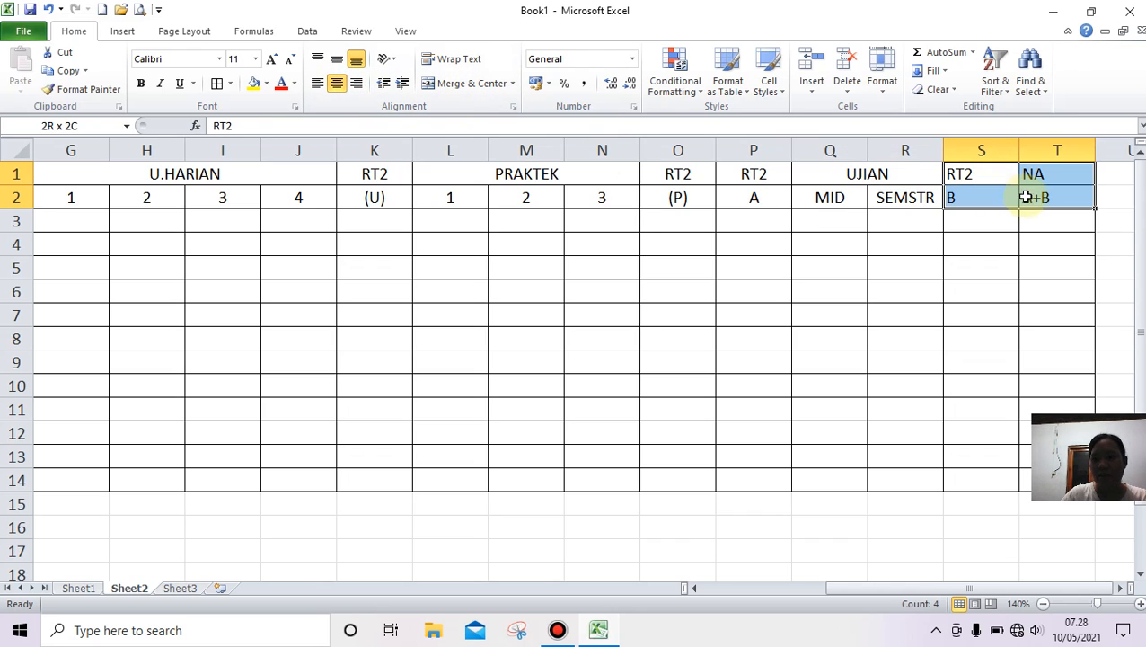
{"action": "left_click", "coordinate": [336, 86]}
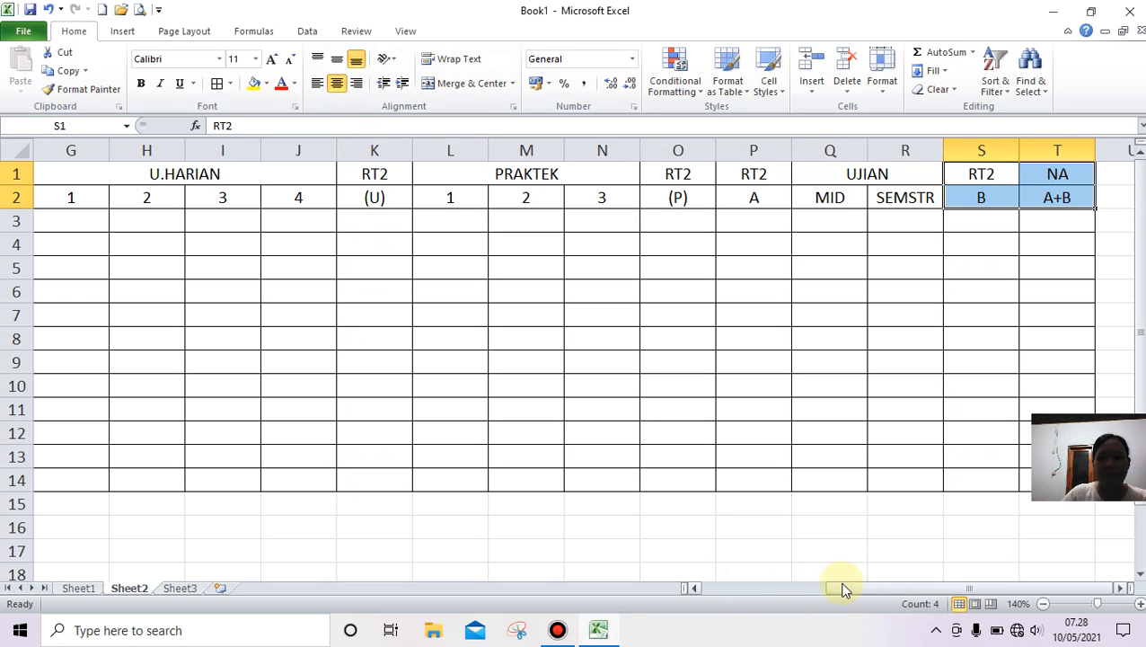
Align the merged NAMA SISWA and NO headings vertically to the middle of their cells
{"action": "mouse_move", "coordinate": [852, 588]}
{"action": "left_mouse_down"}
{"action": "mouse_move", "coordinate": [754, 607]}
{"action": "mouse_move", "coordinate": [583, 523]}
{"action": "left_mouse_up"}
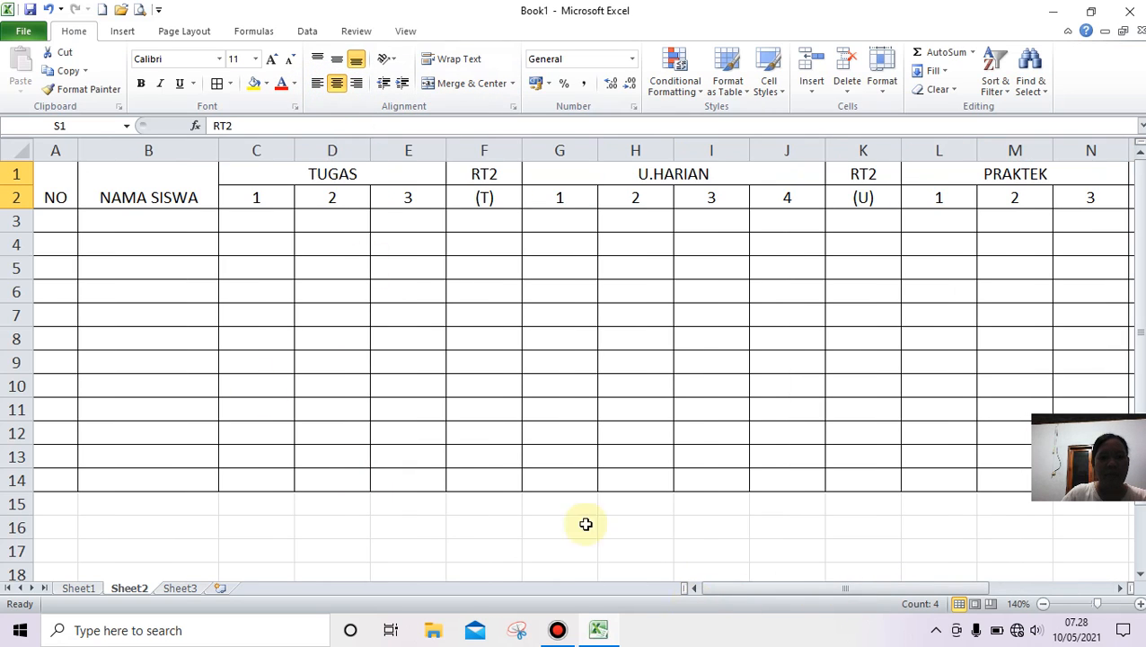
{"action": "left_click", "coordinate": [103, 197]}
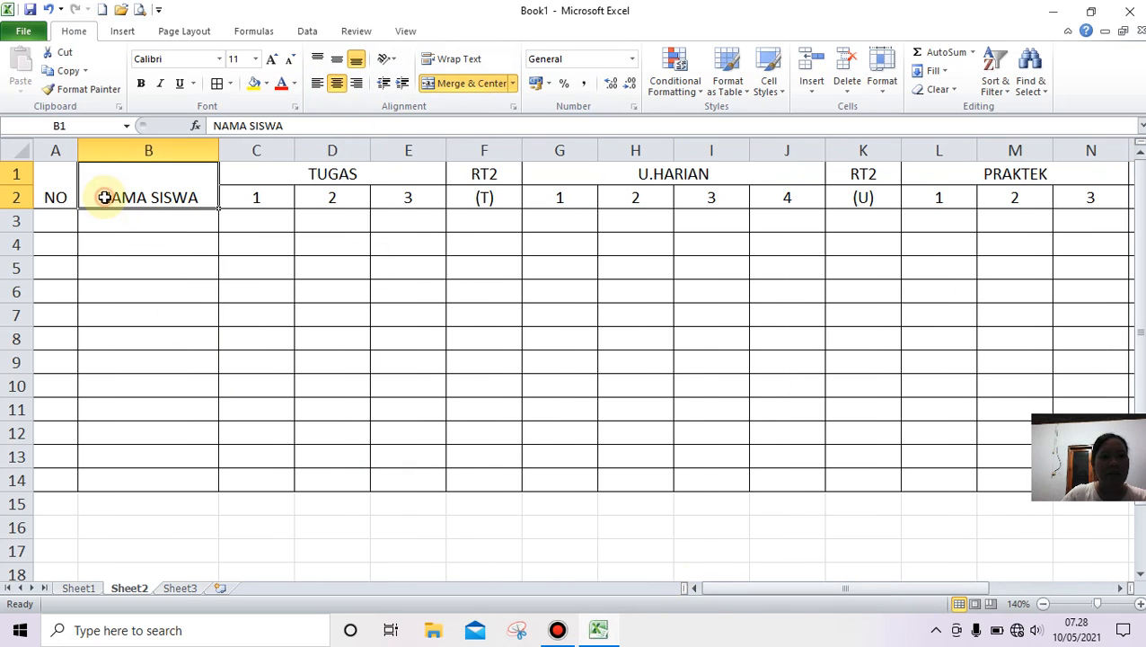
{"action": "left_click", "coordinate": [336, 61]}
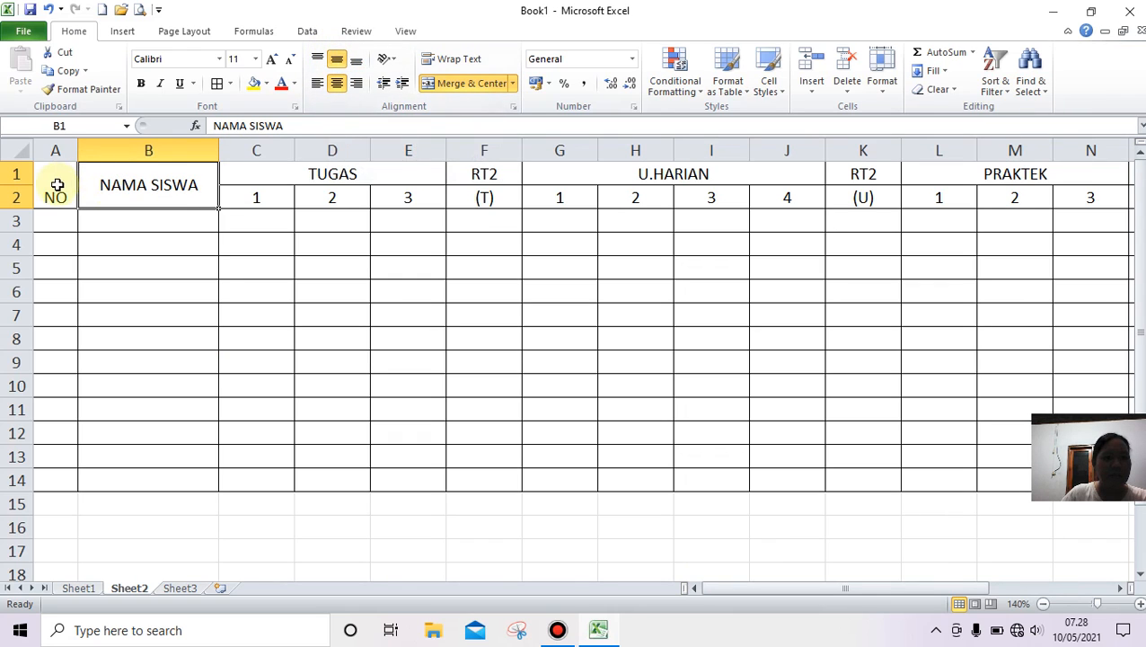
{"action": "left_click", "coordinate": [55, 184]}
{"action": "left_click", "coordinate": [338, 63]}
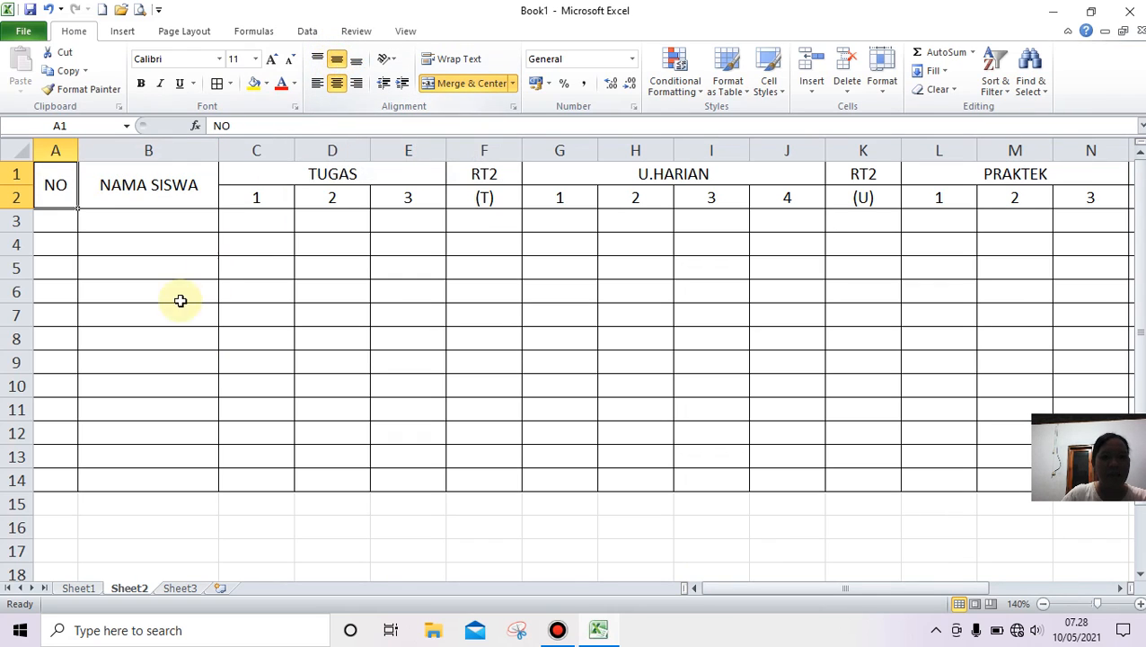
Make the whole heading range A1:T2 bold
{"action": "left_click_drag", "start_coordinate": [54, 187], "coordinate": [981, 197]}
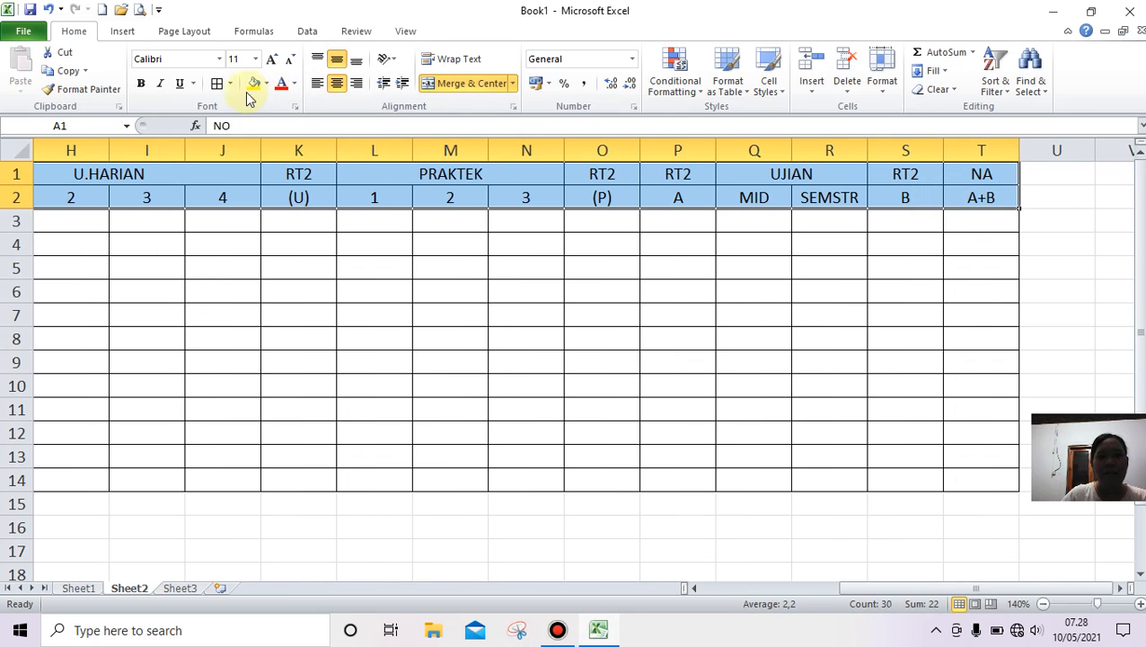
{"action": "left_click", "coordinate": [143, 85]}
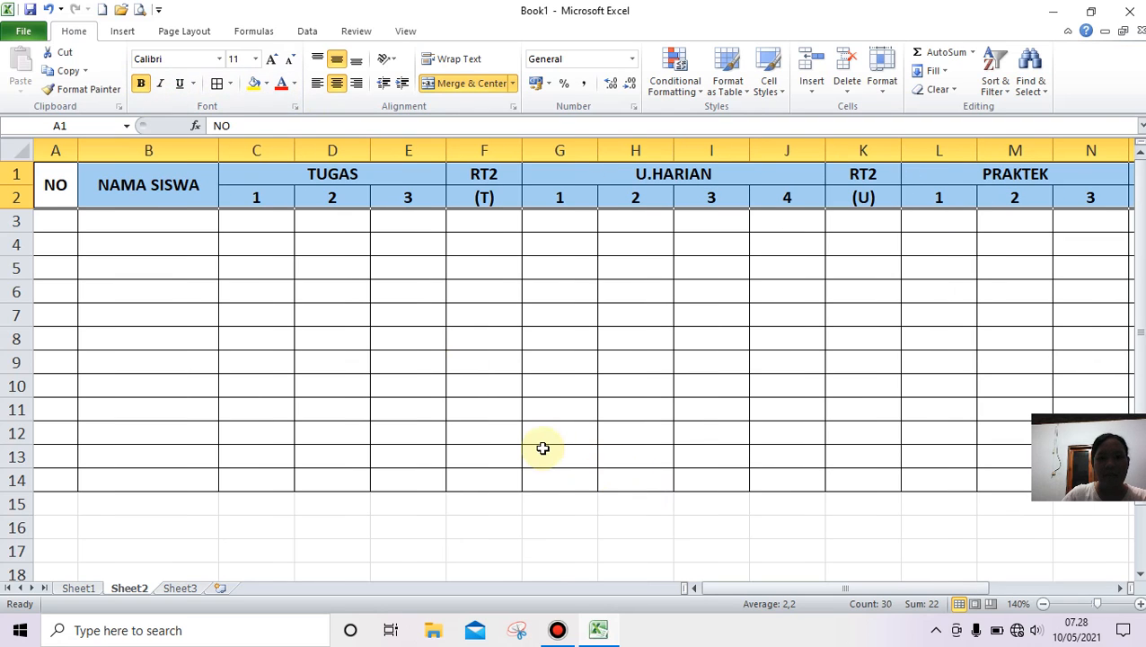
{"action": "left_click", "coordinate": [76, 269]}
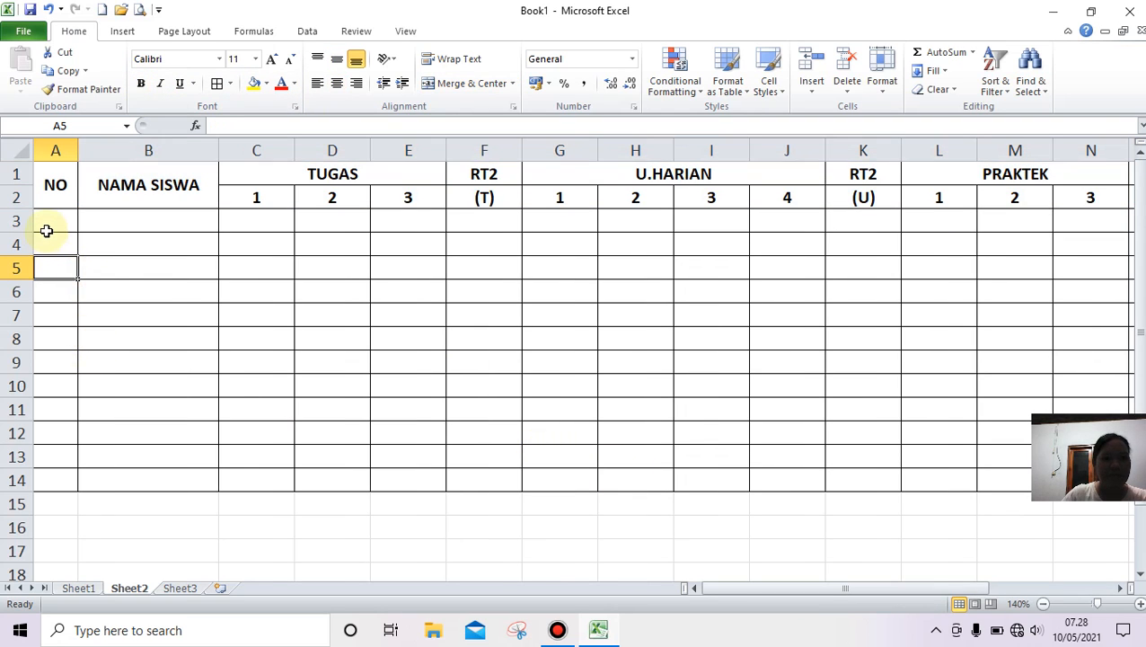
Enter 1 in A3 as the first student's row number
{"action": "left_click", "coordinate": [47, 231]}
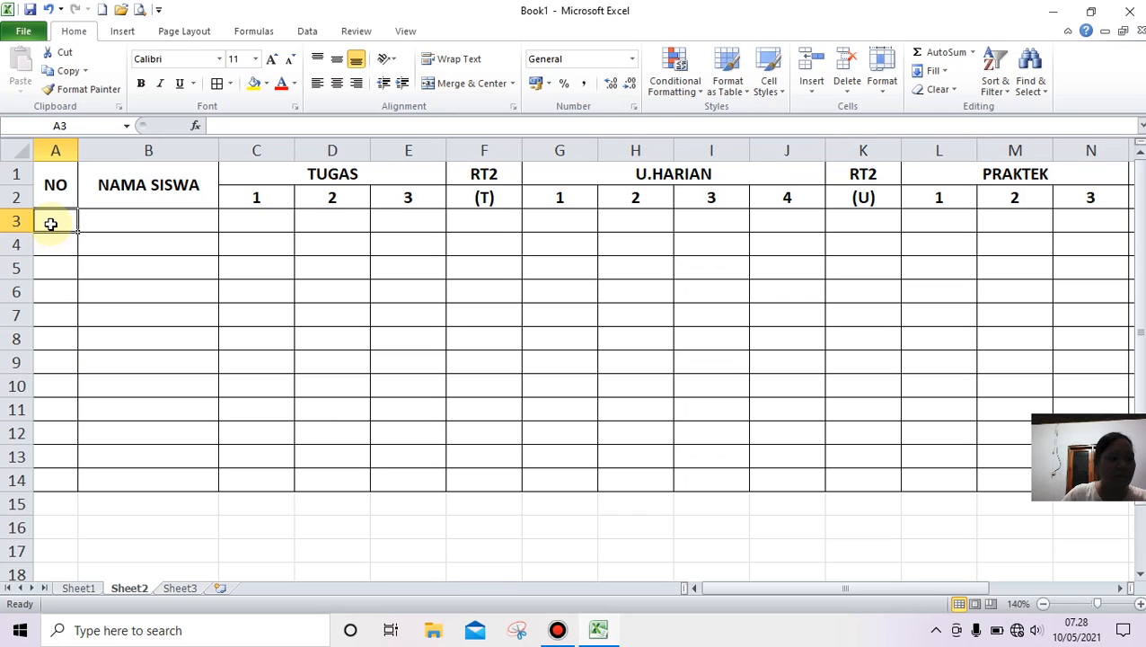
{"action": "type", "text": "1"}
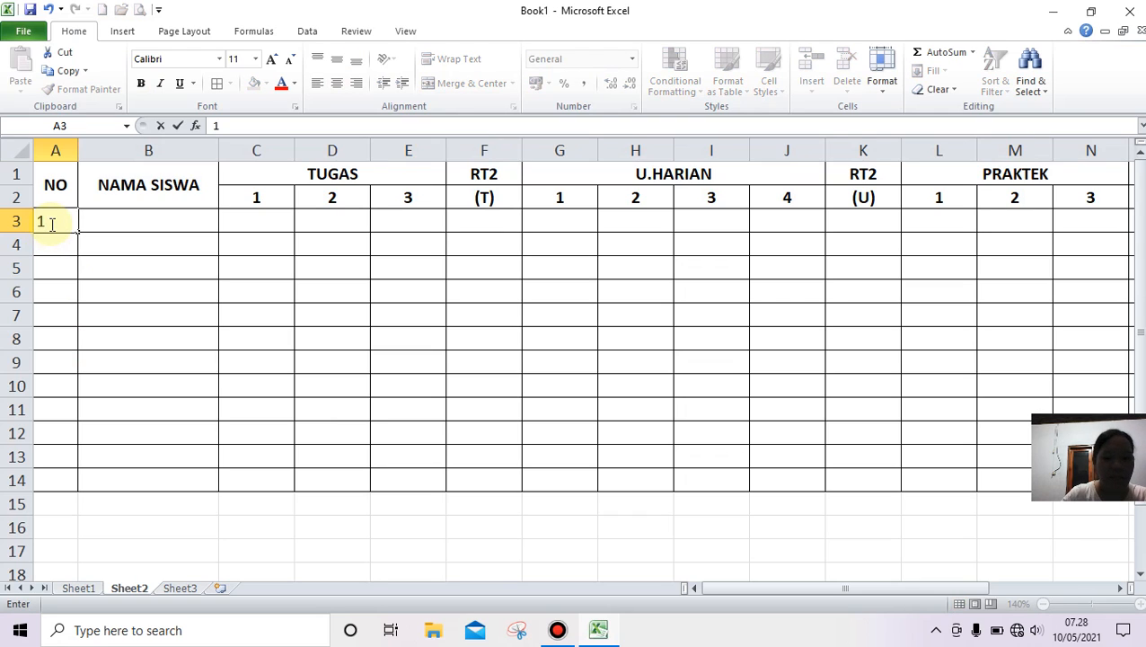
{"action": "key", "text": "Tab"}
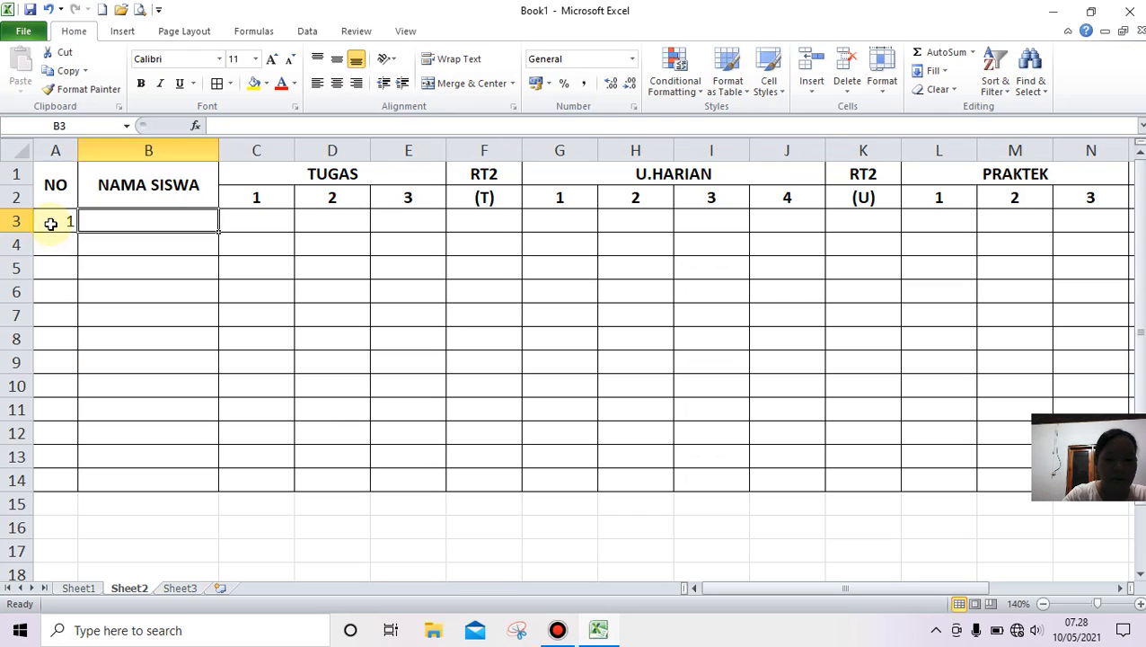
Enter the first student's name in B3 and the TUGAS grades 80, 75 and 82 in C3:E3
{"action": "type", "text": "JACK"}
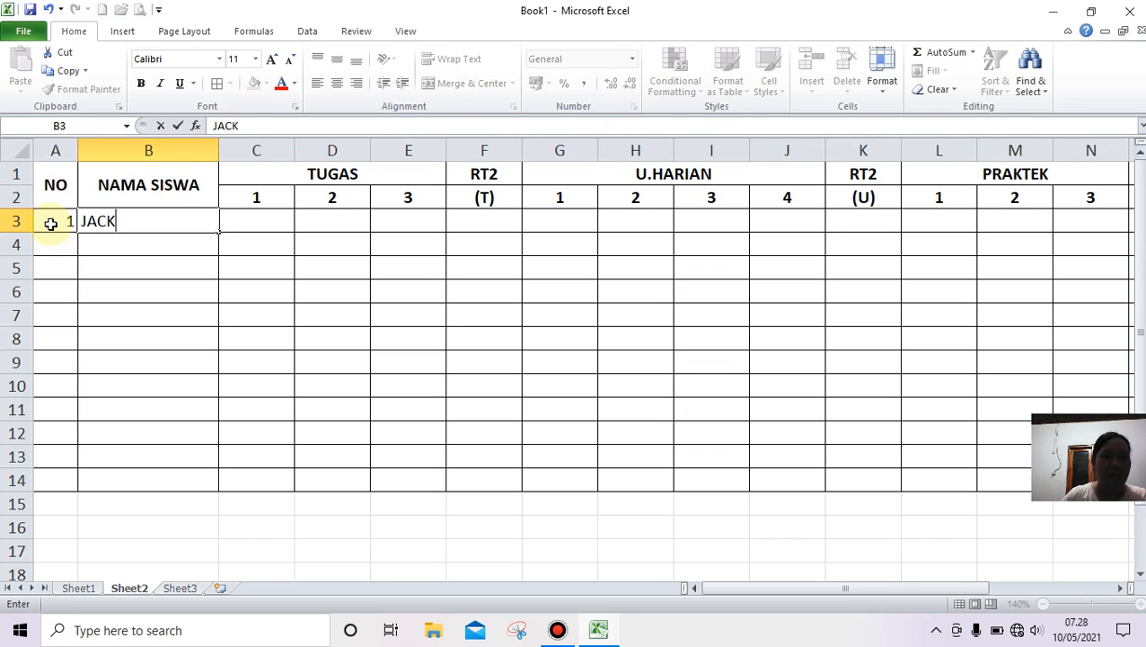
{"action": "left_click", "coordinate": [255, 220]}
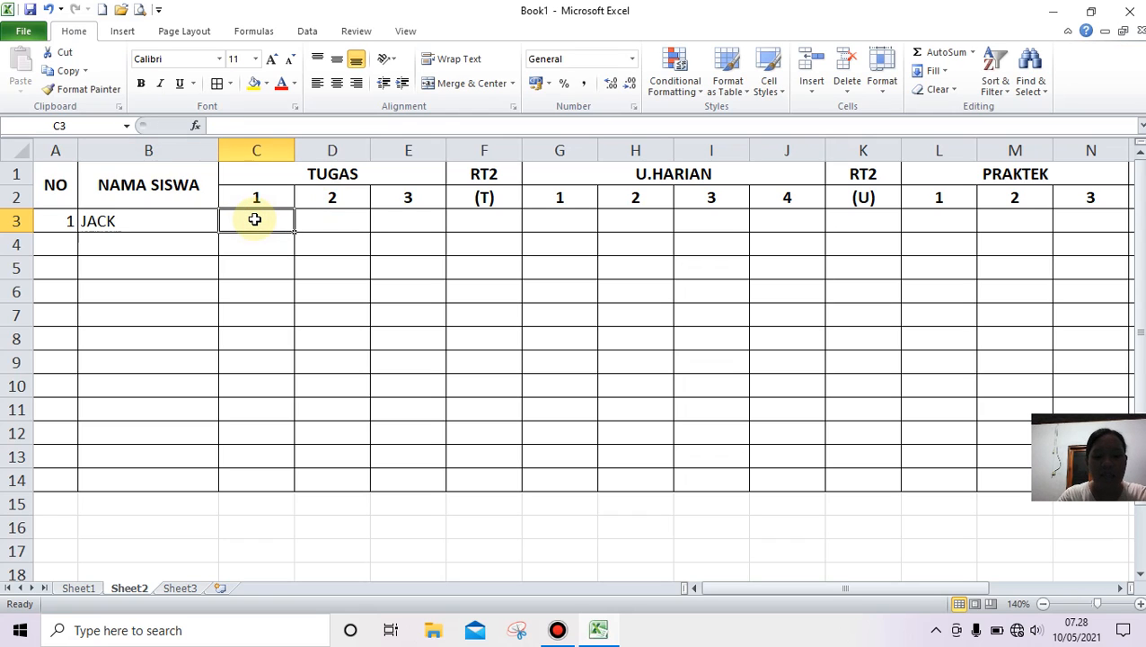
{"action": "type", "text": "80"}
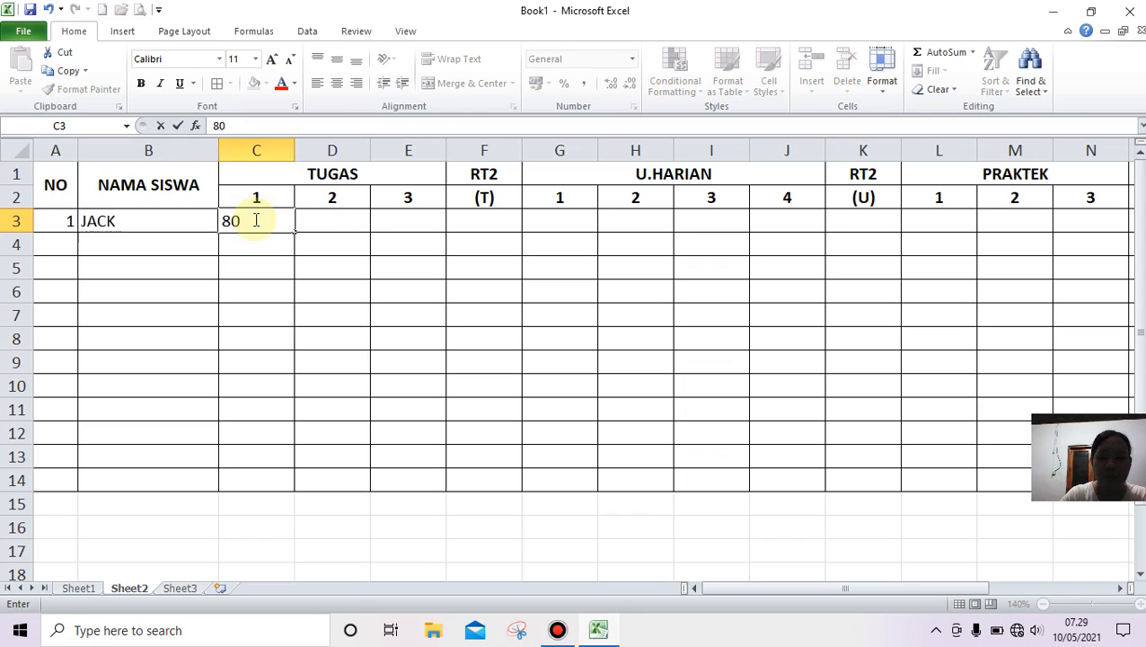
{"action": "key", "text": "Tab"}
{"action": "type", "text": "7"}
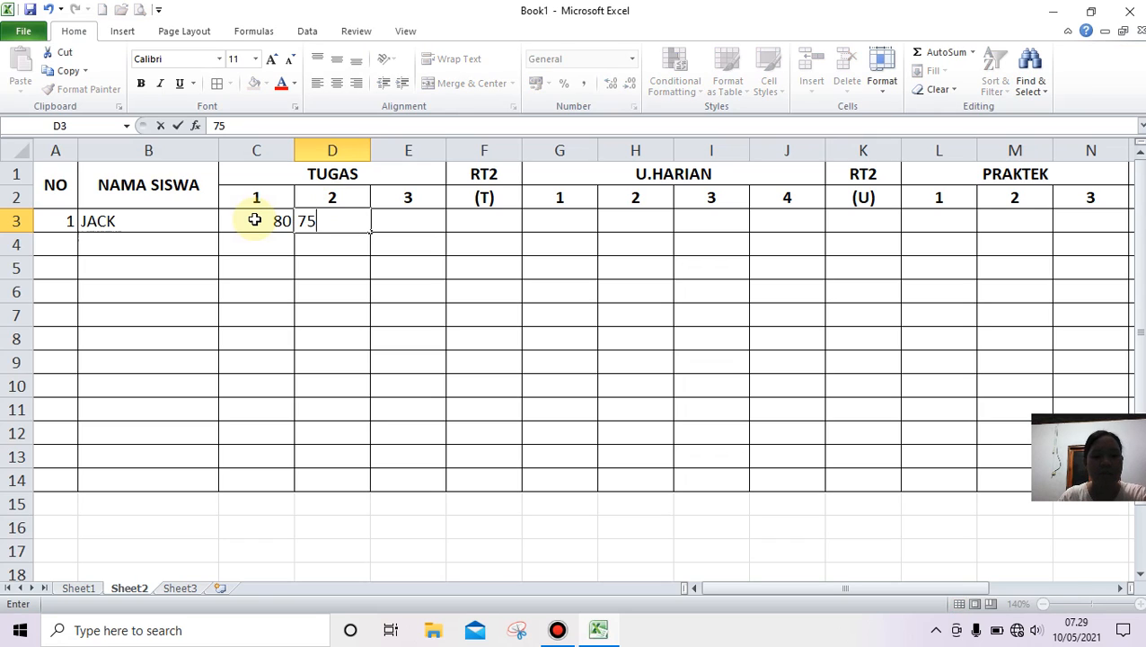
{"action": "key", "text": "Tab"}
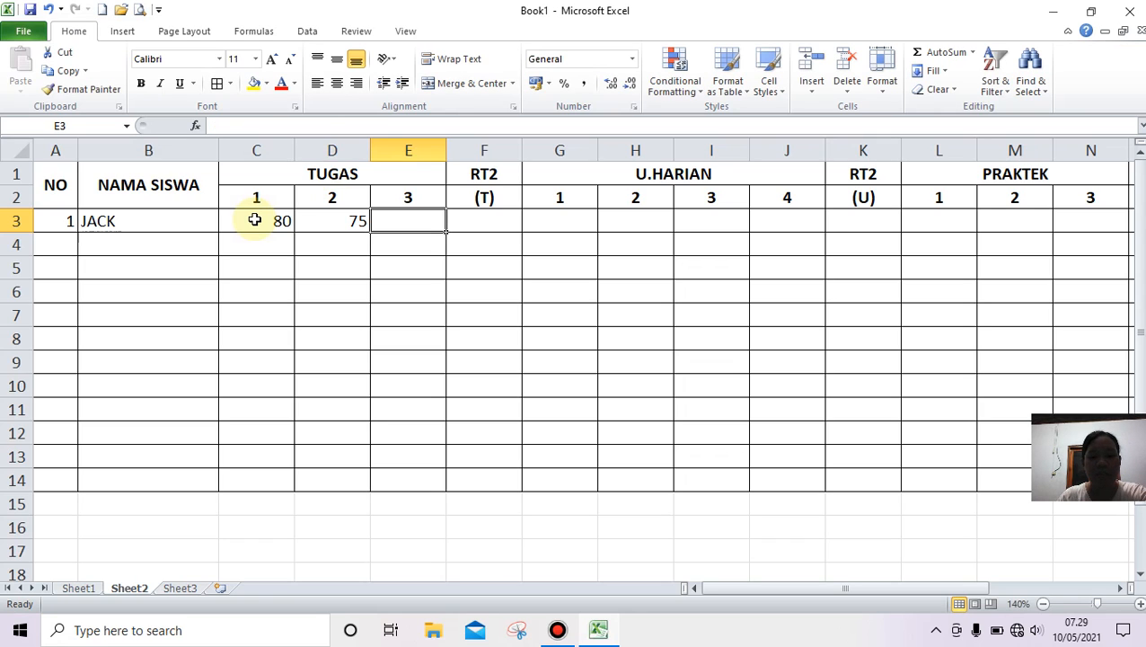
{"action": "type", "text": "82"}
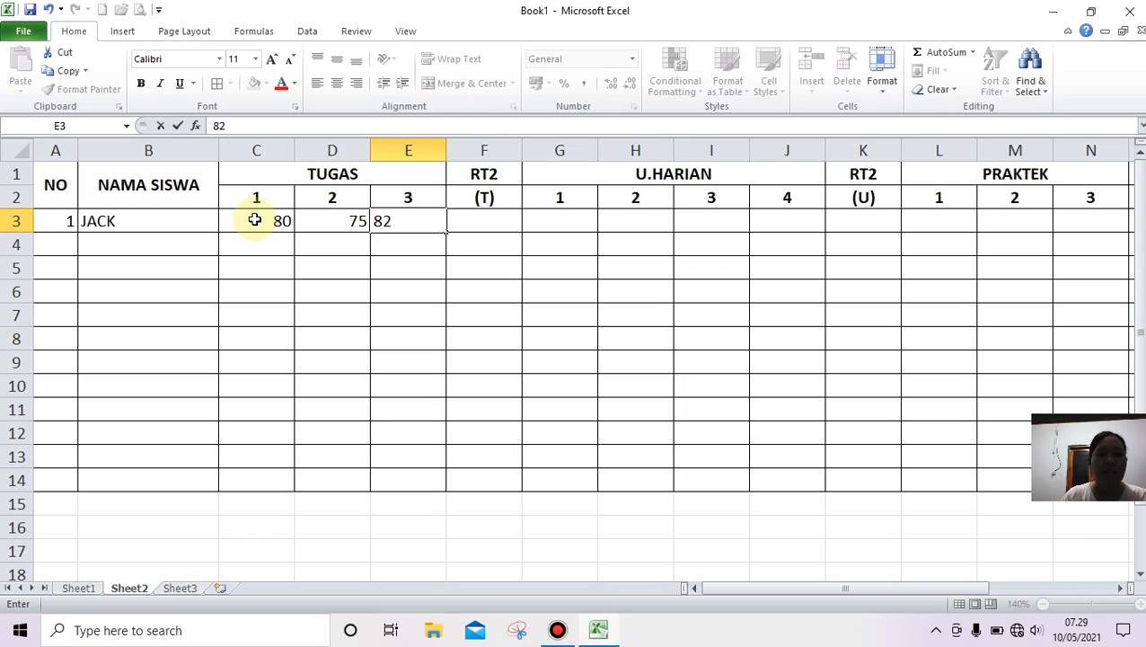
{"action": "key", "text": "Tab"}
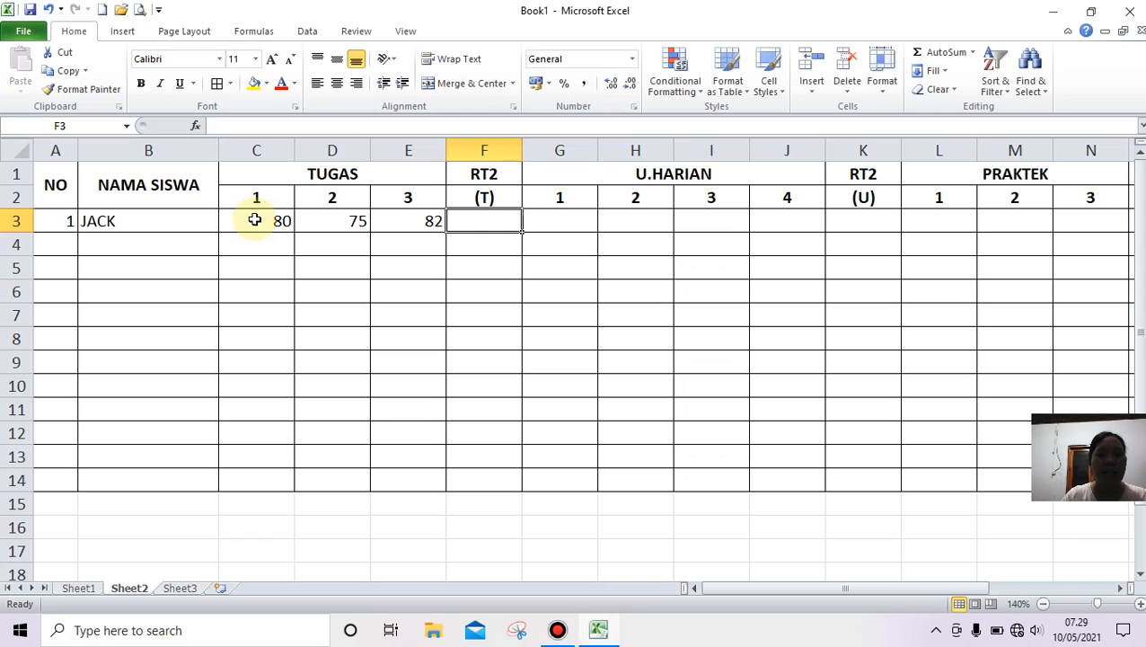
Enter the student's U.HARIAN grades 70, 67, 79 and 80 in G3:J3
{"action": "left_click", "coordinate": [561, 230]}
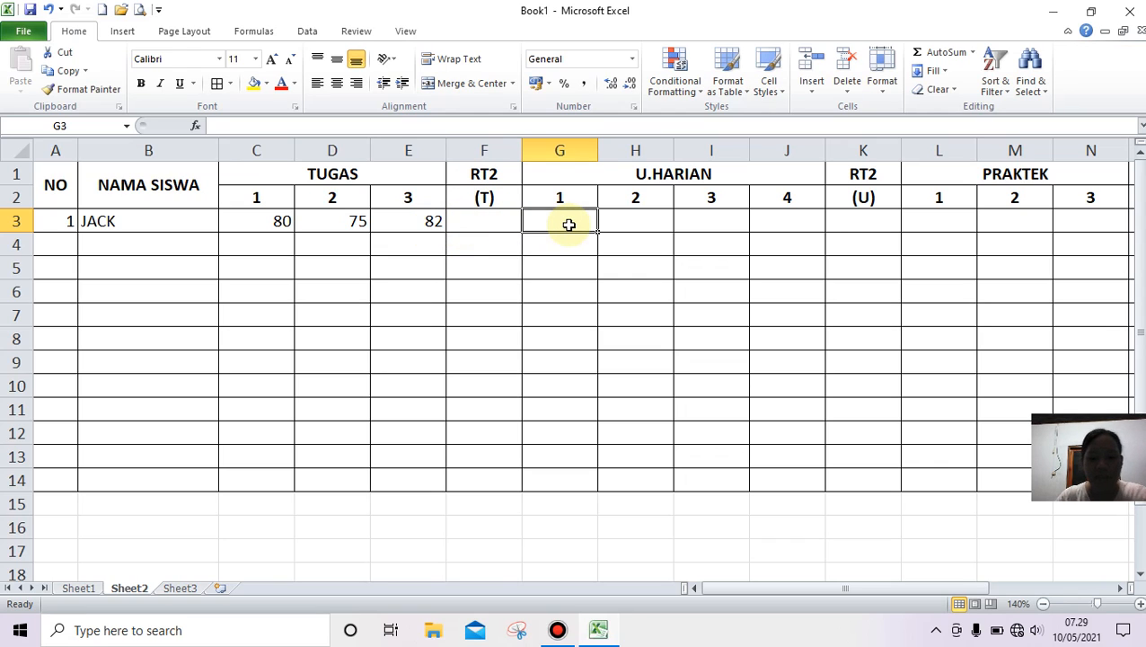
{"action": "type", "text": "70"}
{"action": "key", "text": "Tab"}
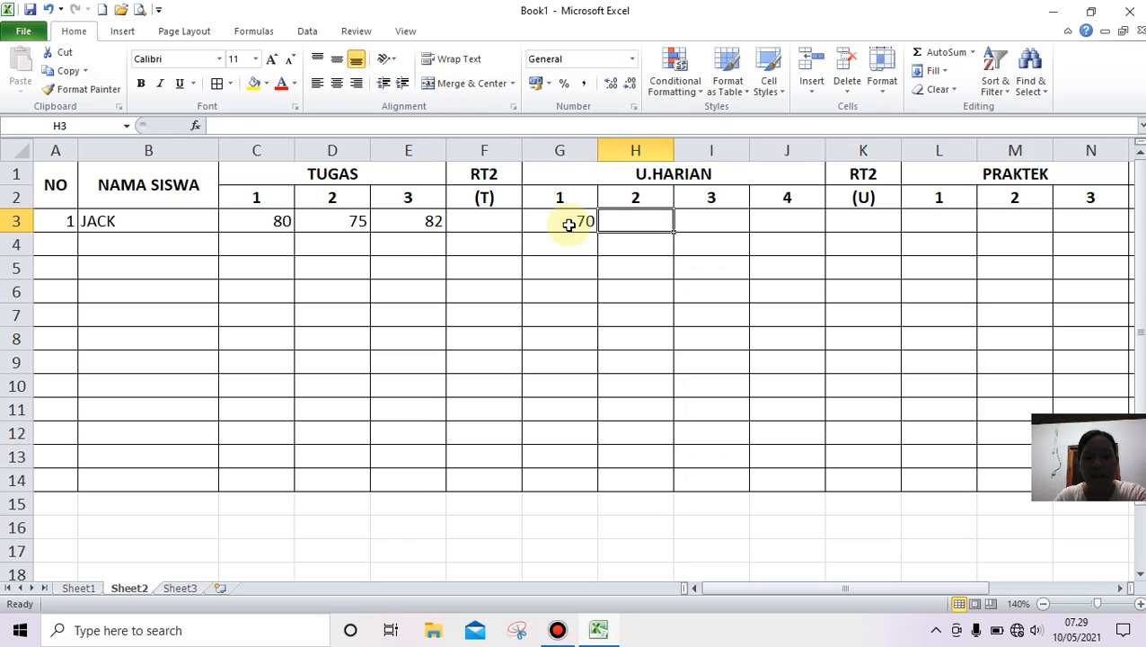
{"action": "type", "text": "67"}
{"action": "key", "text": "Tab"}
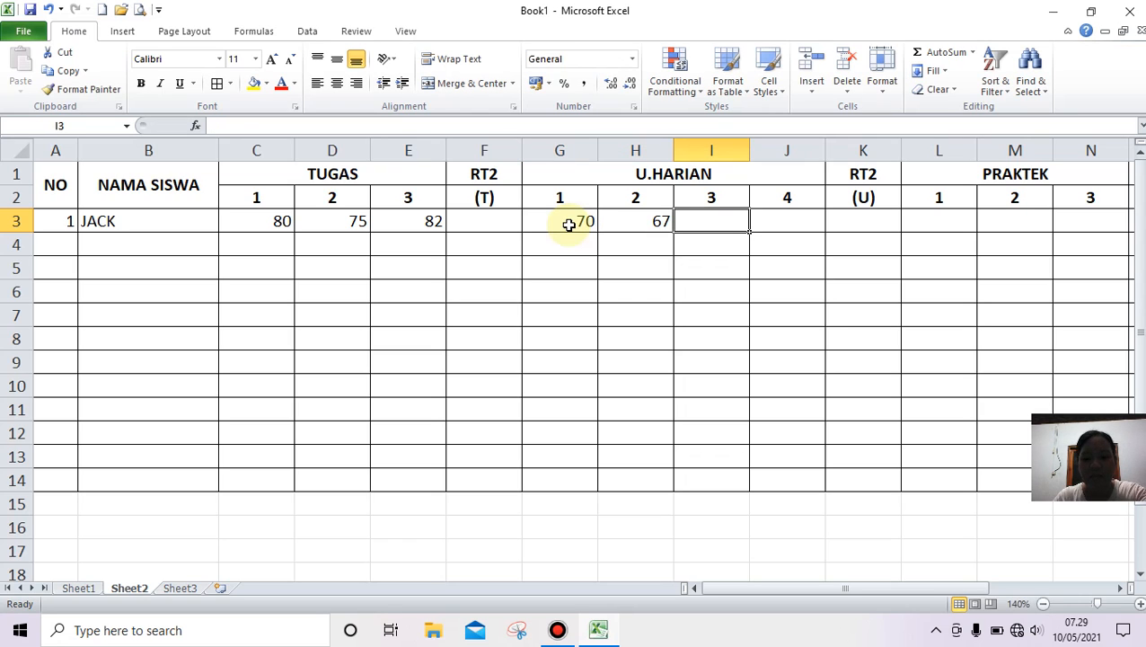
{"action": "type", "text": "79"}
{"action": "key", "text": "Tab"}
{"action": "type", "text": "8"}
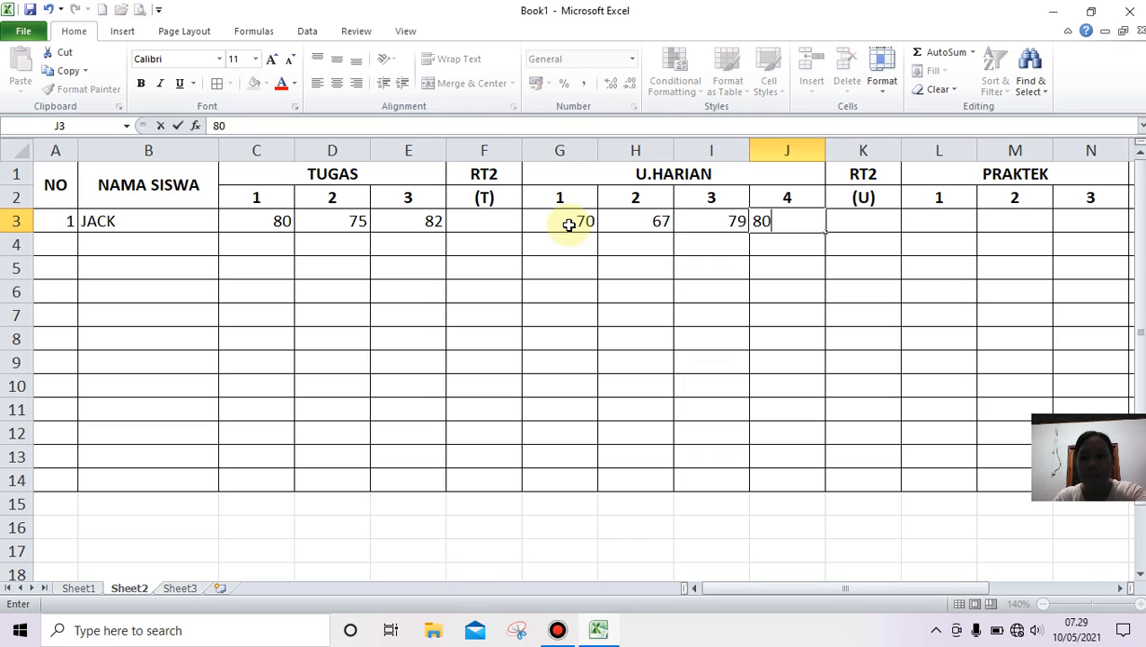
{"action": "key", "text": "Tab"}
Enter the student's PRAKTEK grades 81, 82 and 85 in L3:N3
{"action": "key", "text": "Tab"}
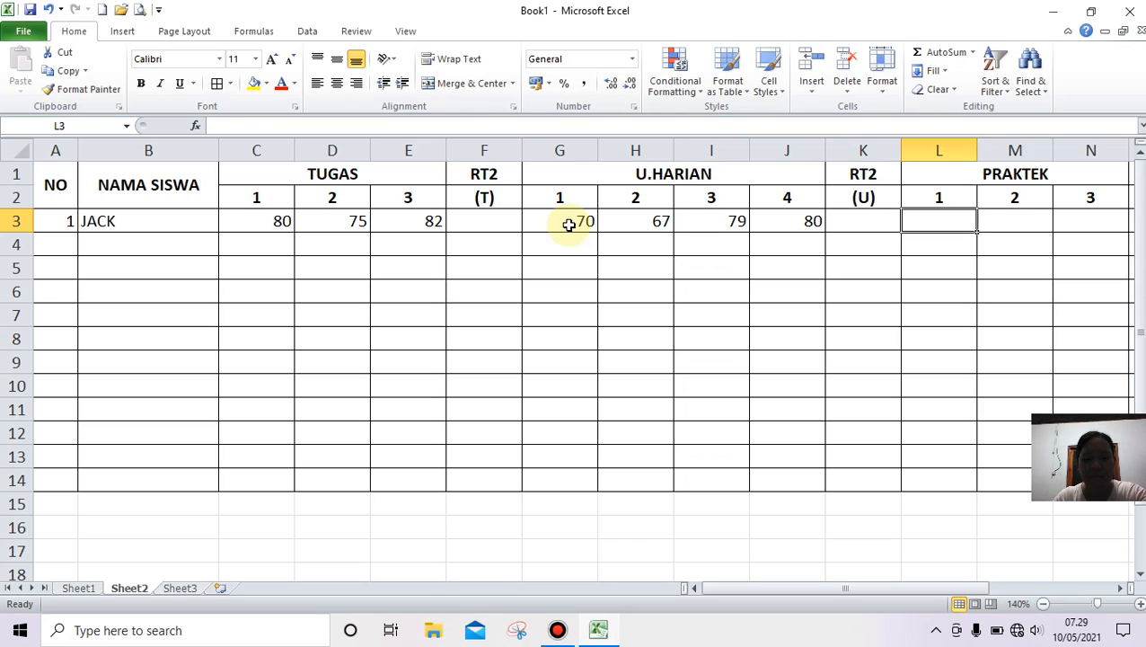
{"action": "type", "text": "81"}
{"action": "key", "text": "Tab"}
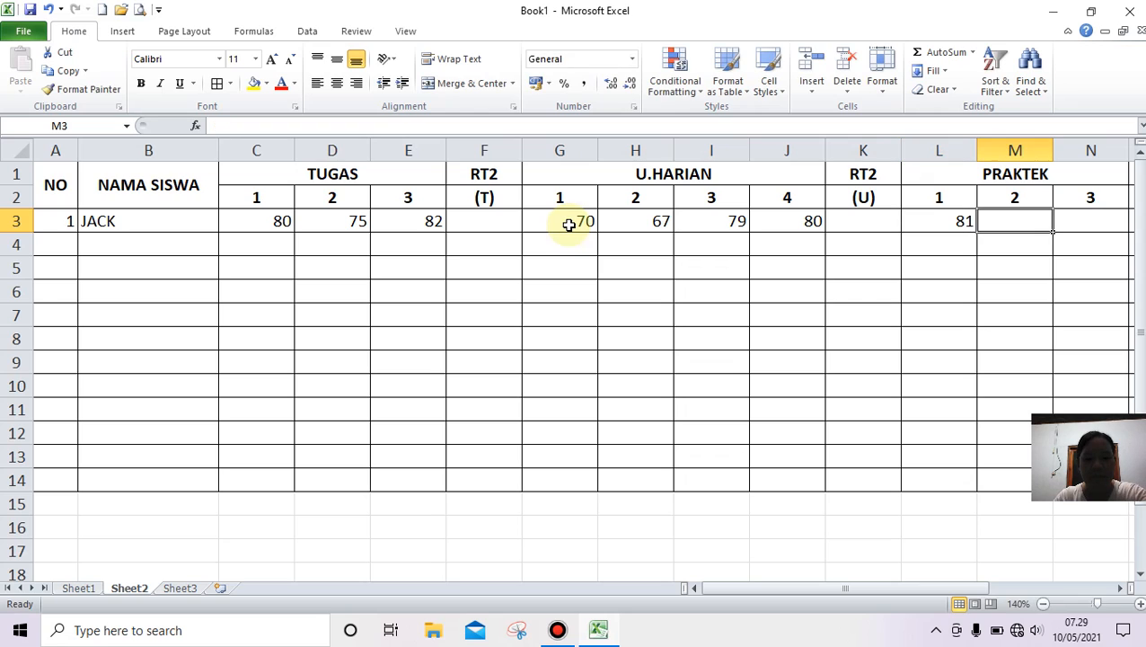
{"action": "type", "text": "82"}
{"action": "key", "text": "Tab"}
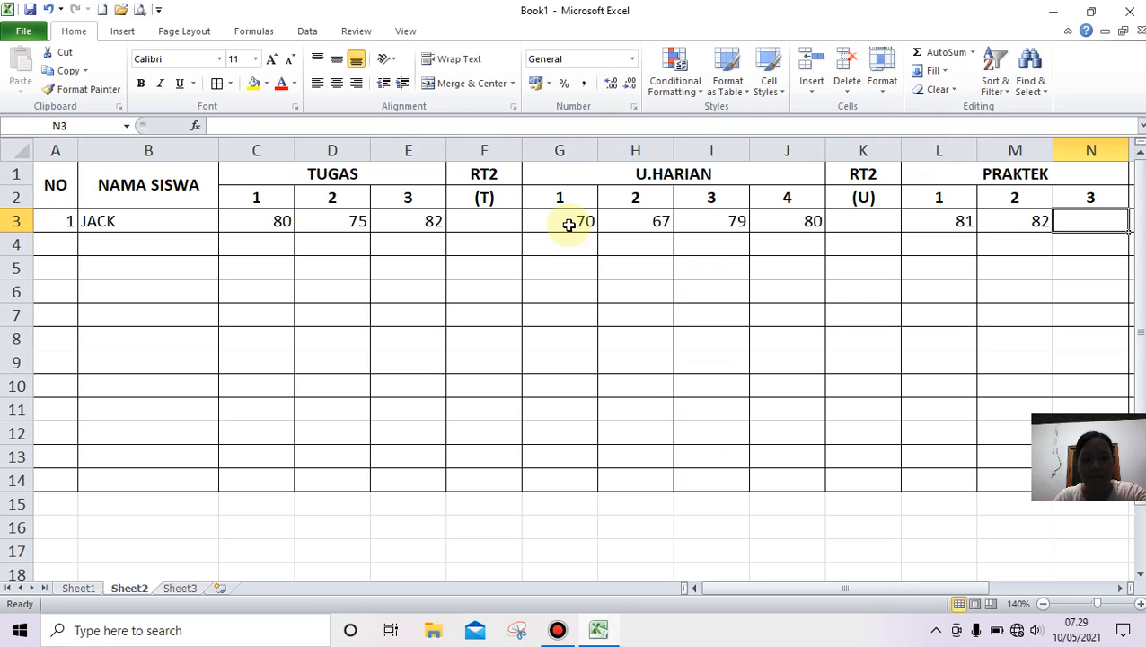
{"action": "type", "text": "85"}
{"action": "key", "text": "Tab"}
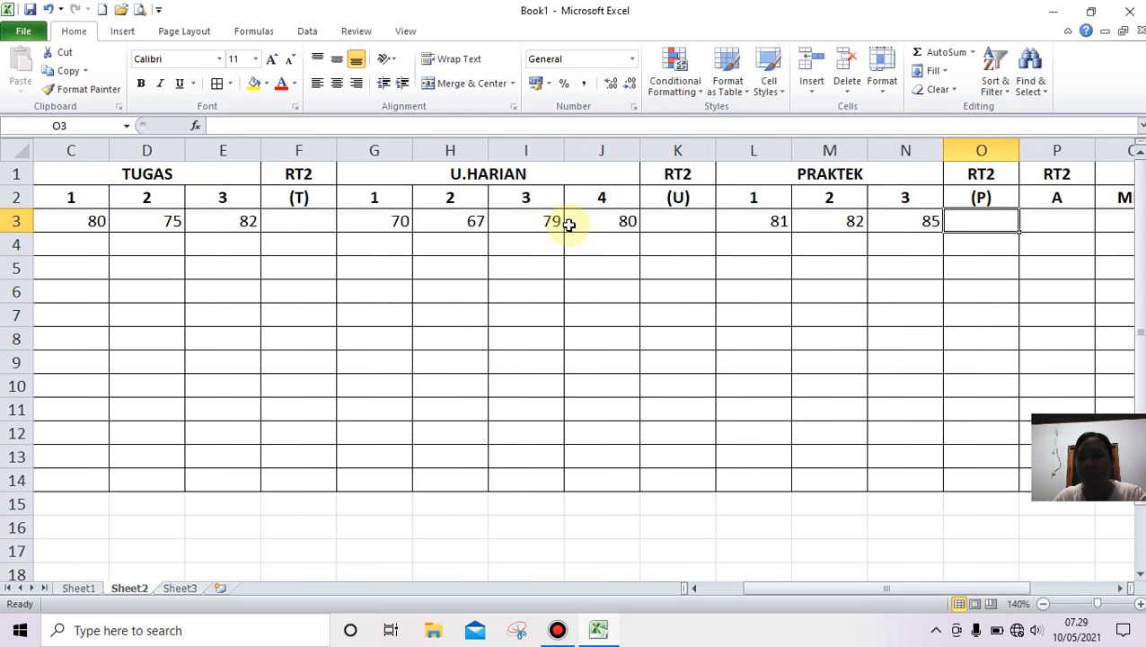
Enter the student's UJIAN grades, 80 for MID in Q3 and 90 for SEMSTR in R3
{"action": "key", "text": "Tab"}
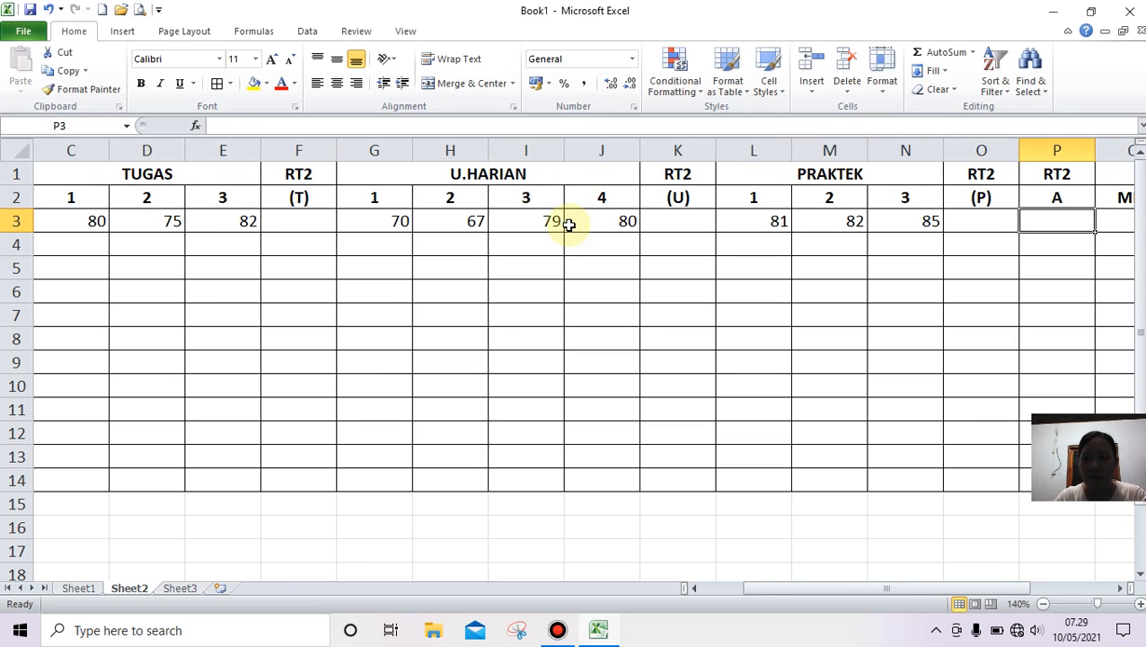
{"action": "key", "text": "Tab"}
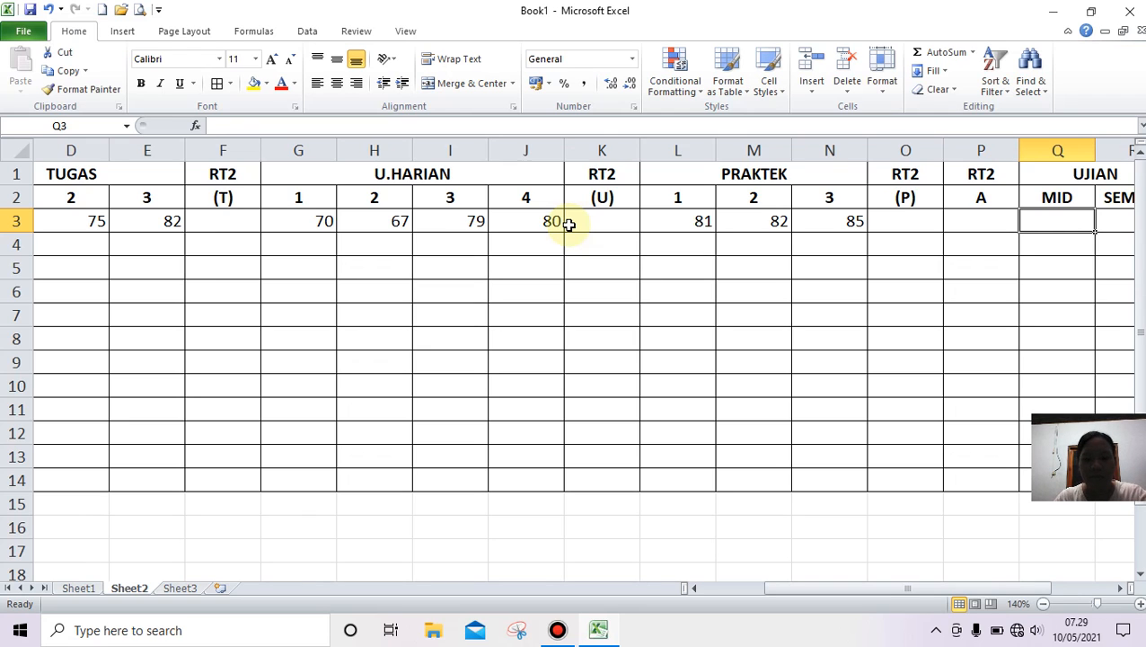
{"action": "type", "text": "80"}
{"action": "key", "text": "Tab"}
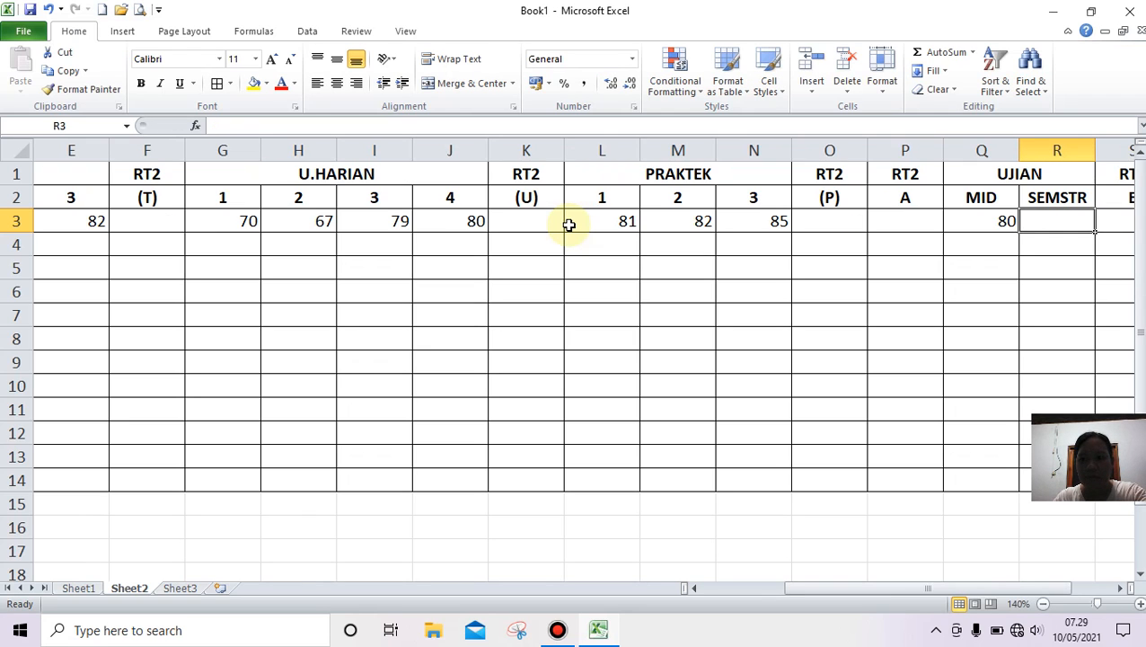
{"action": "type", "text": "90"}
{"action": "key", "text": "Tab"}
{"action": "key", "text": "Tab"}
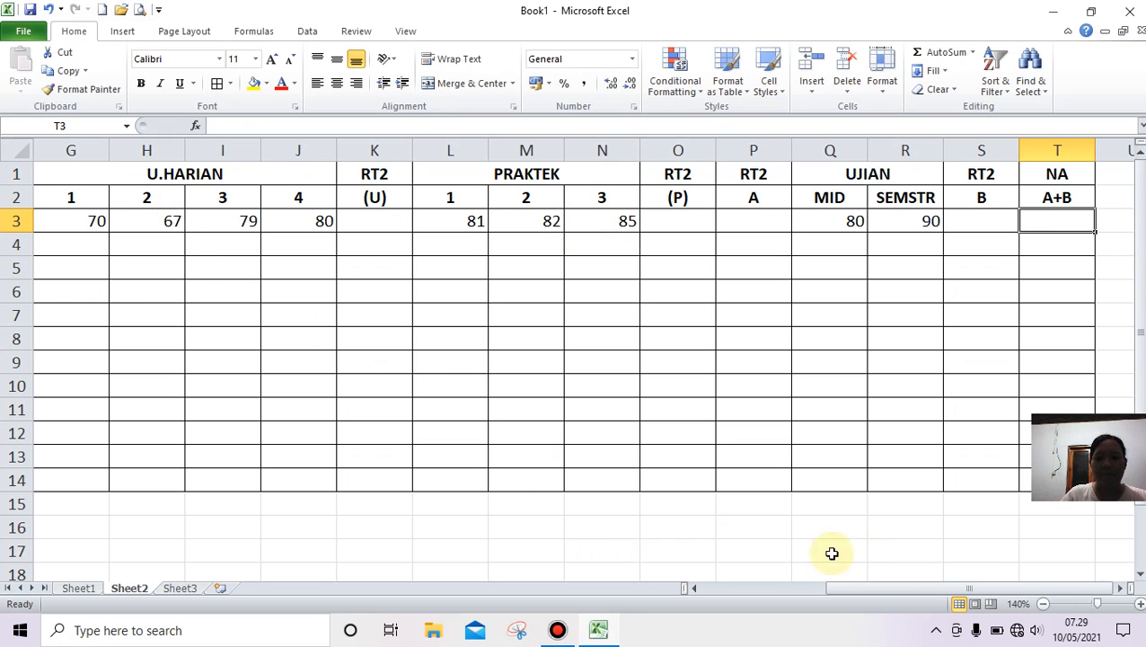
Center the first student's grade cells C3:T3 and the row number in A3 horizontally
{"action": "left_click_drag", "start_coordinate": [844, 595], "coordinate": [708, 621]}
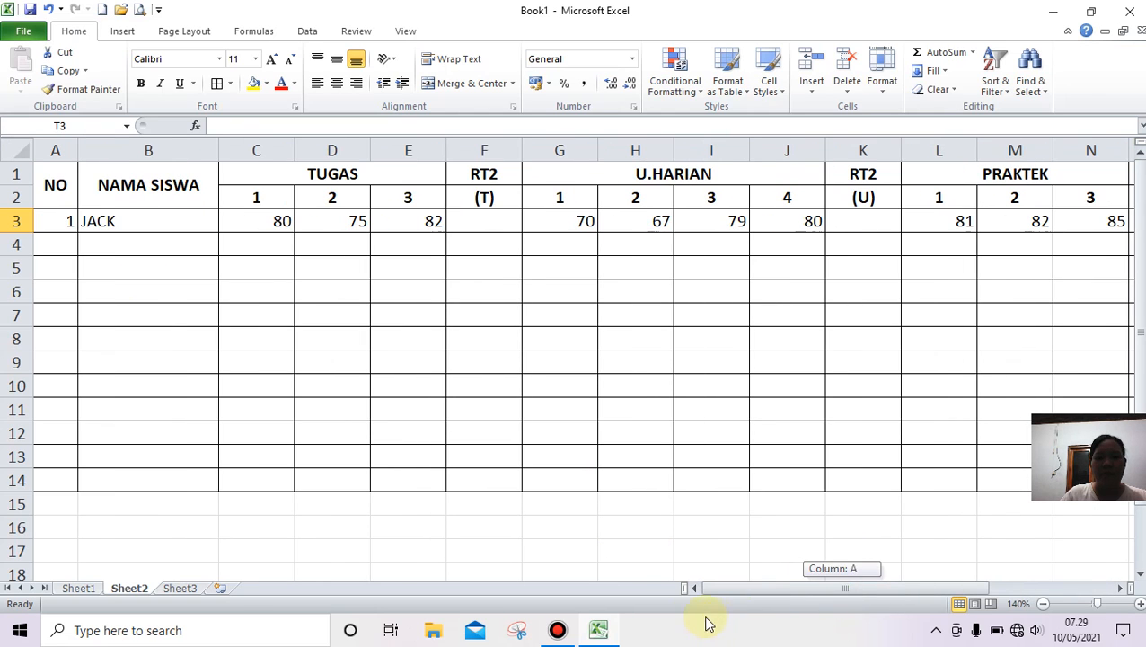
{"action": "left_click_drag", "start_coordinate": [51, 221], "coordinate": [966, 230]}
{"action": "left_click", "coordinate": [255, 219]}
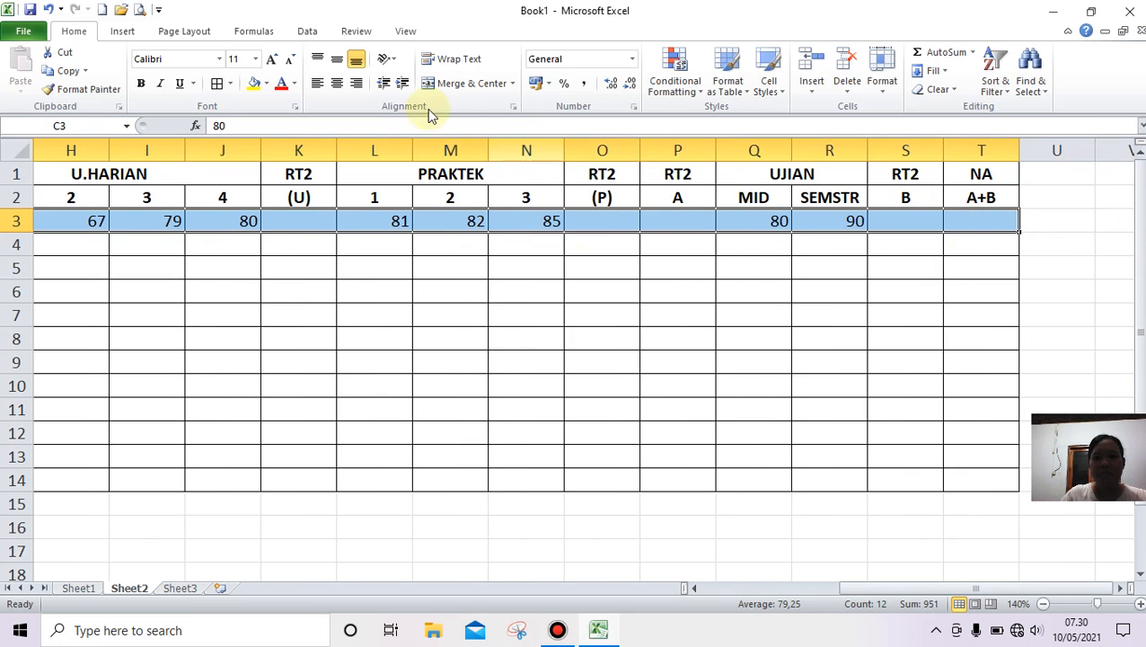
{"action": "left_click", "coordinate": [336, 82]}
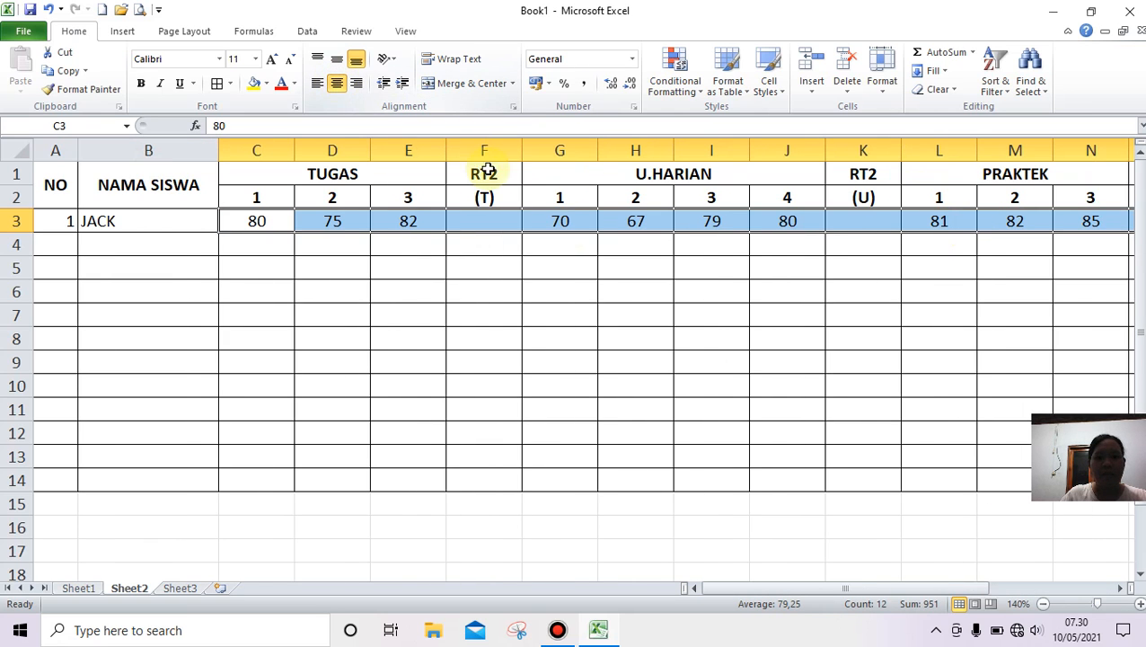
{"action": "left_click", "coordinate": [60, 220]}
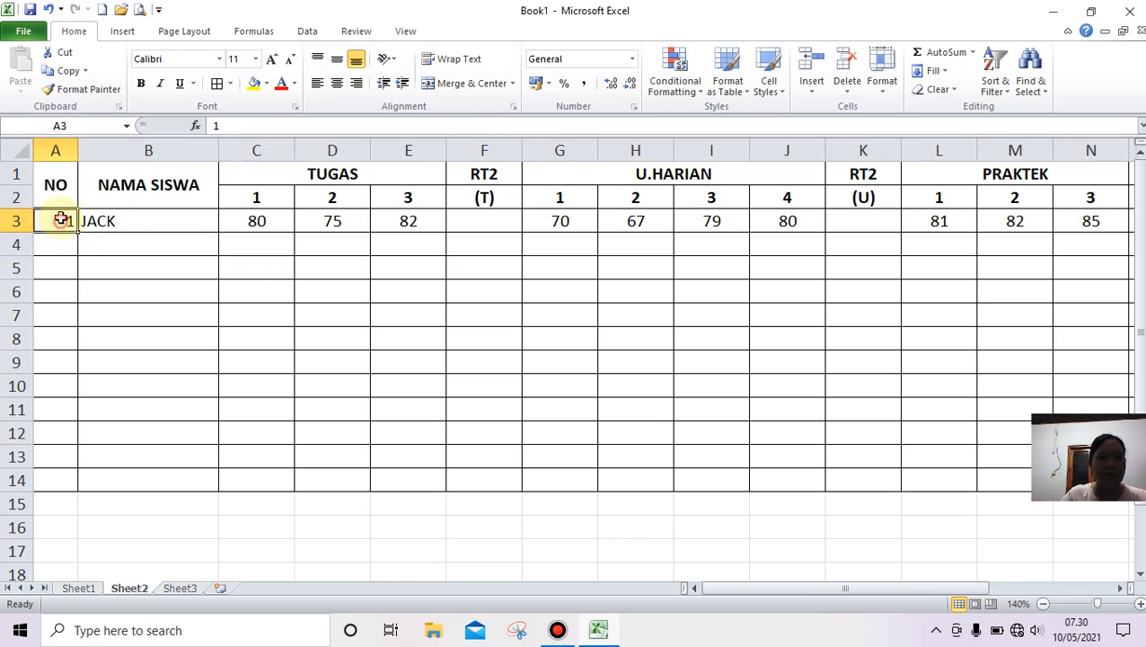
{"action": "left_click", "coordinate": [338, 86]}
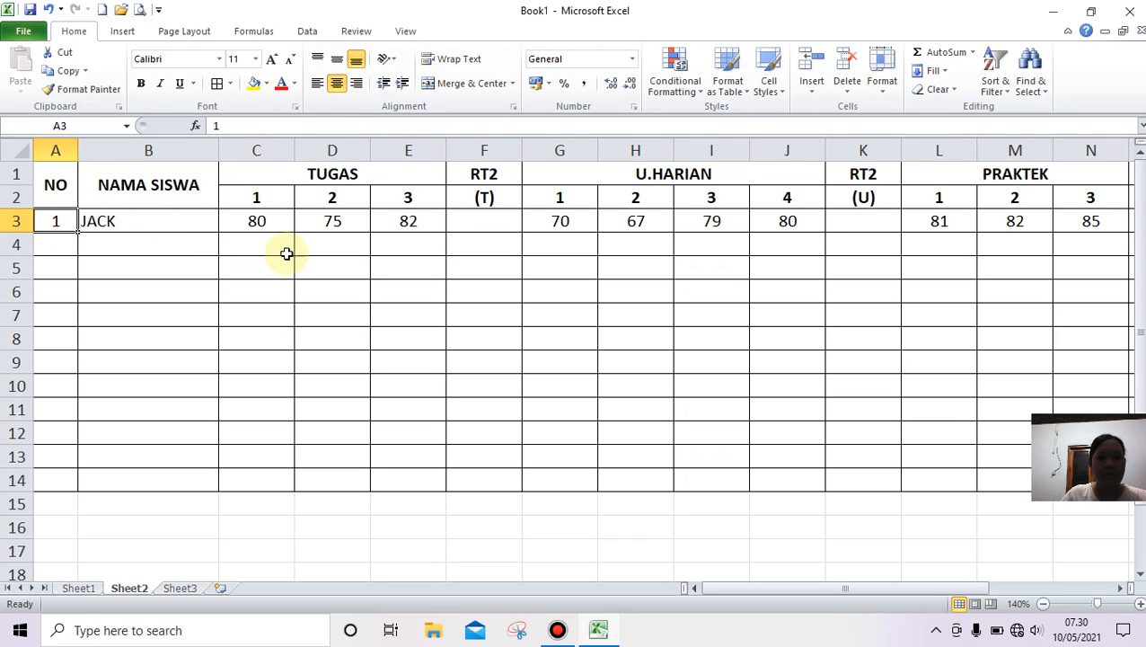
Begin the RT2 (T) formula in F3 with =(AVERAGE
{"action": "left_click", "coordinate": [474, 223]}
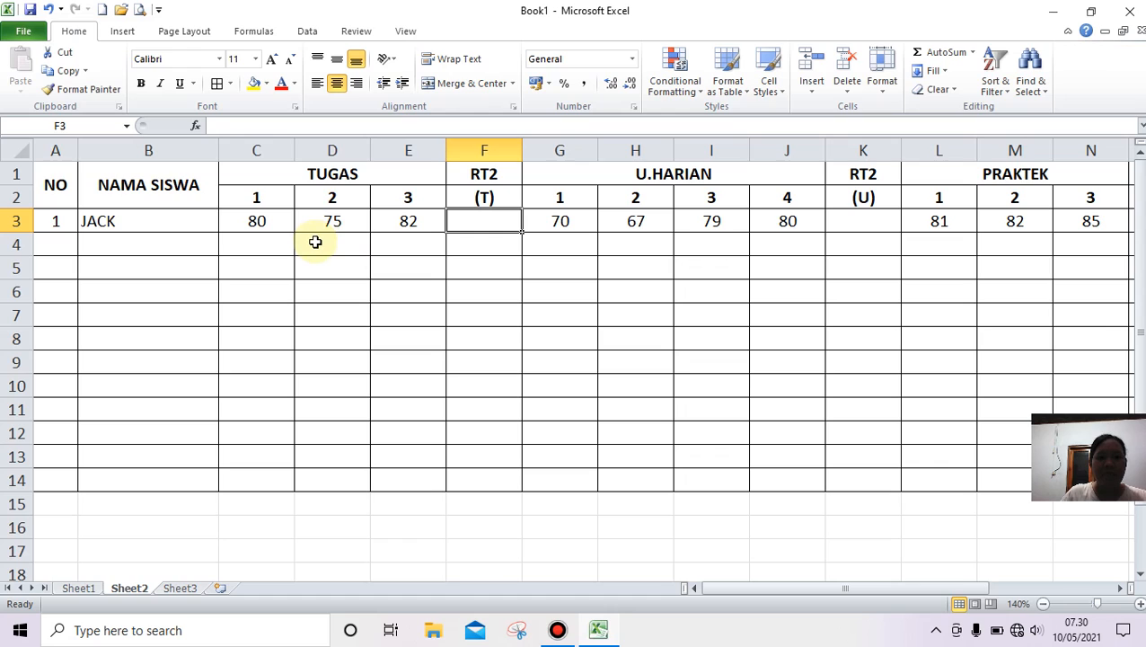
{"action": "type", "text": "="}
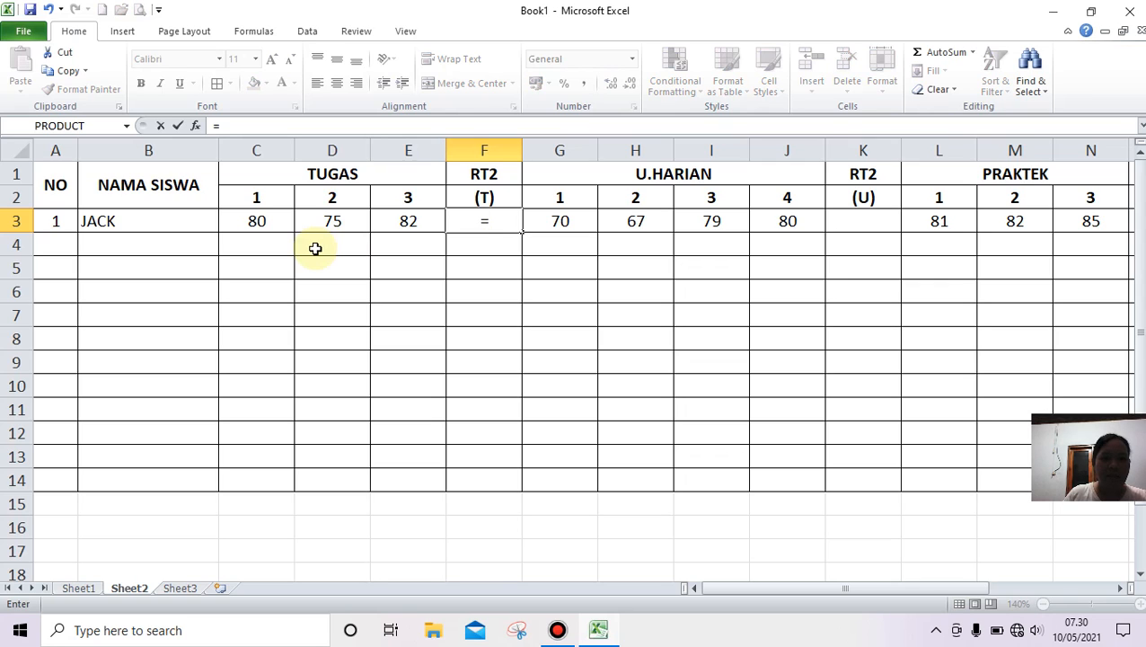
{"action": "type", "text": "("}
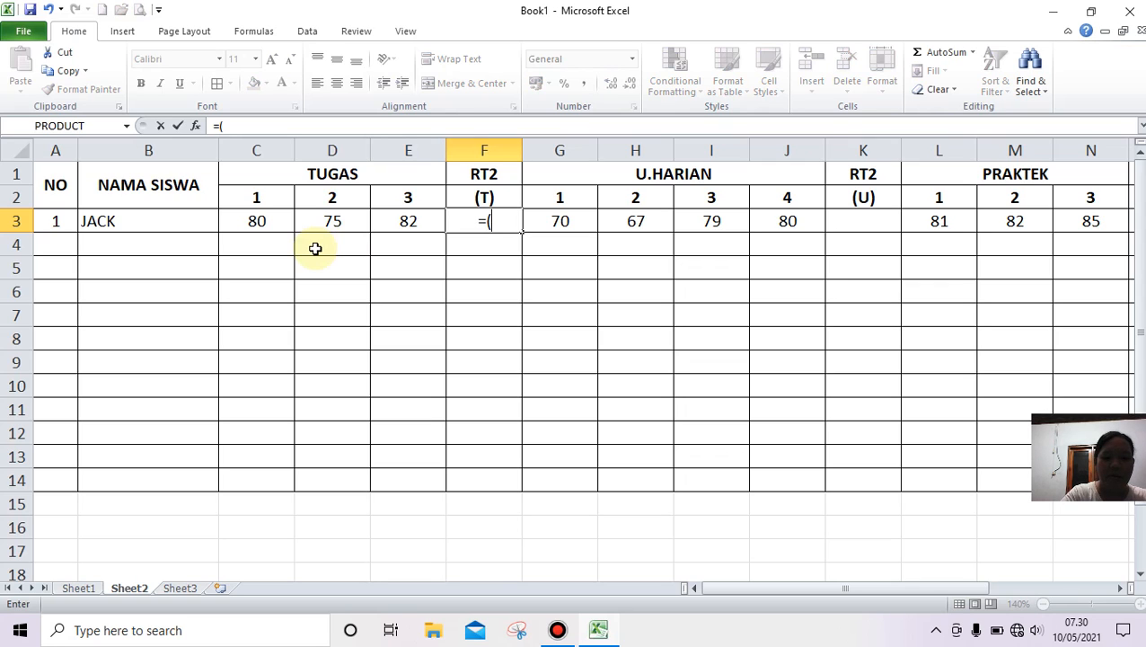
{"action": "type", "text": "AVER"}
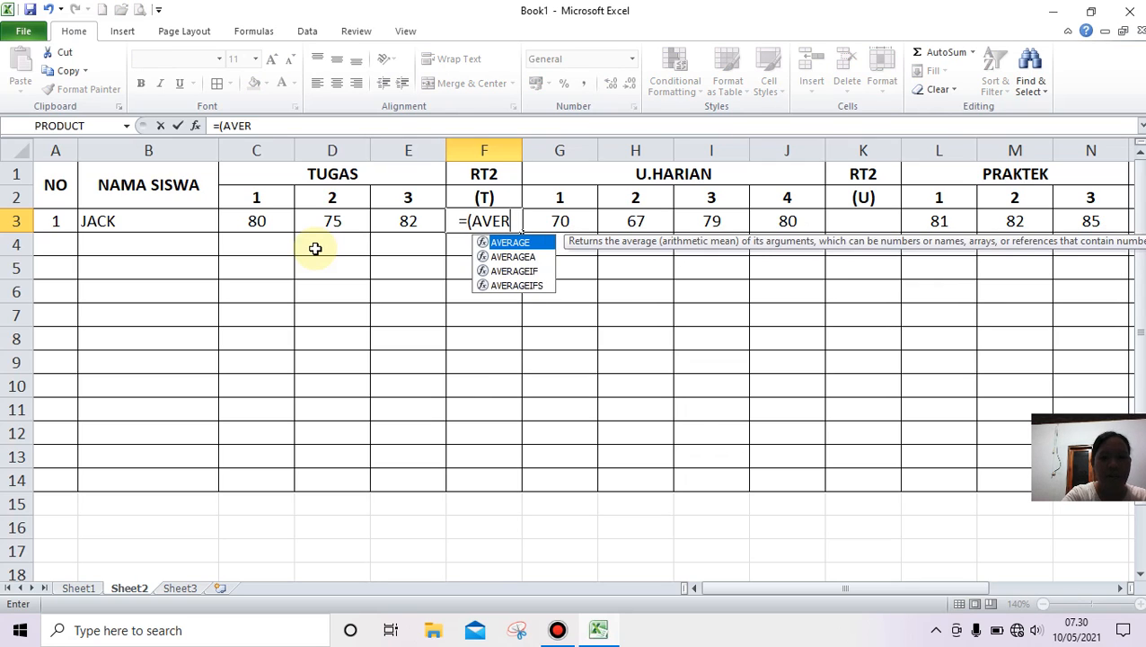
{"action": "type", "text": "AGE"}
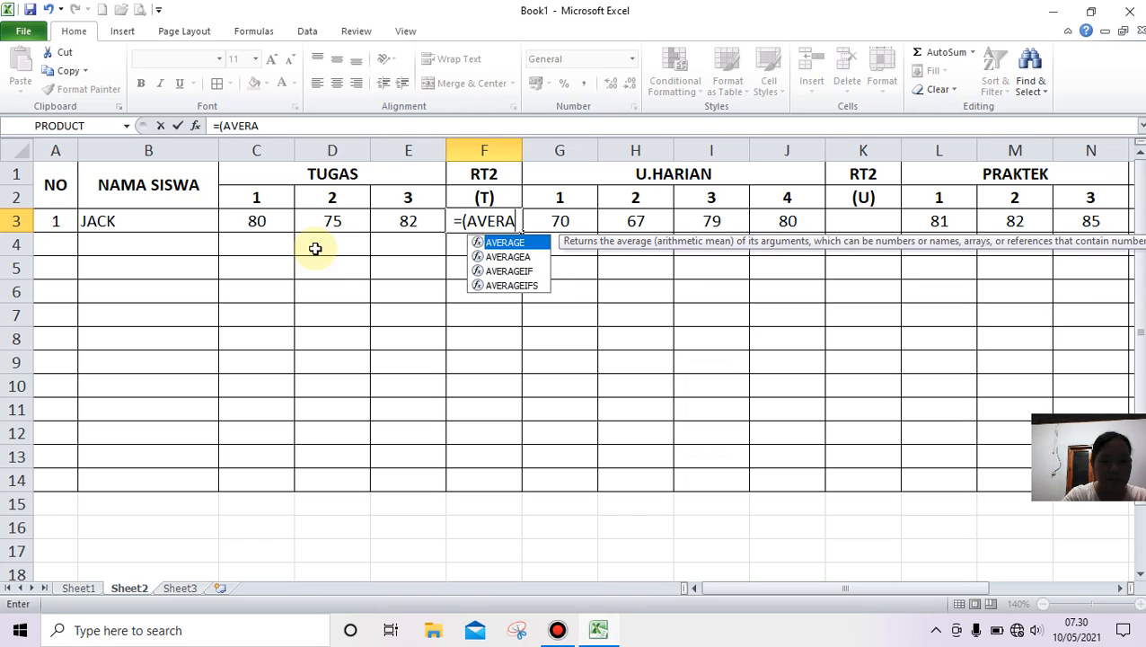
Try to reference the first TUGAS grade, C3, in the unfinished formula in F3
{"action": "left_click", "coordinate": [260, 223]}
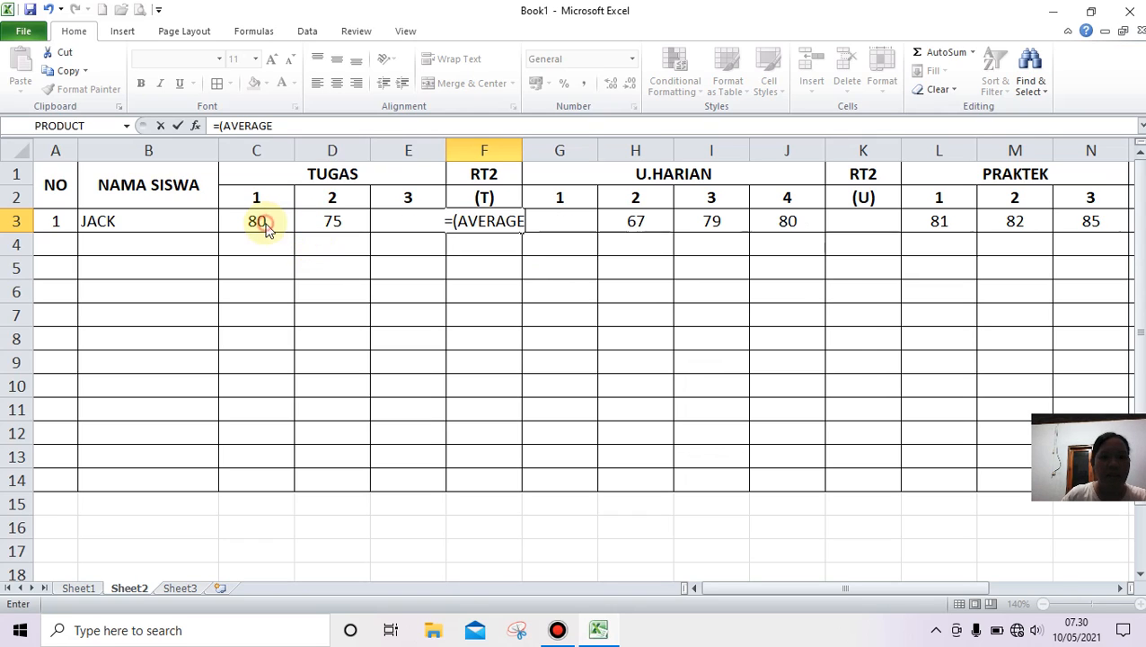
{"action": "left_click", "coordinate": [577, 358]}
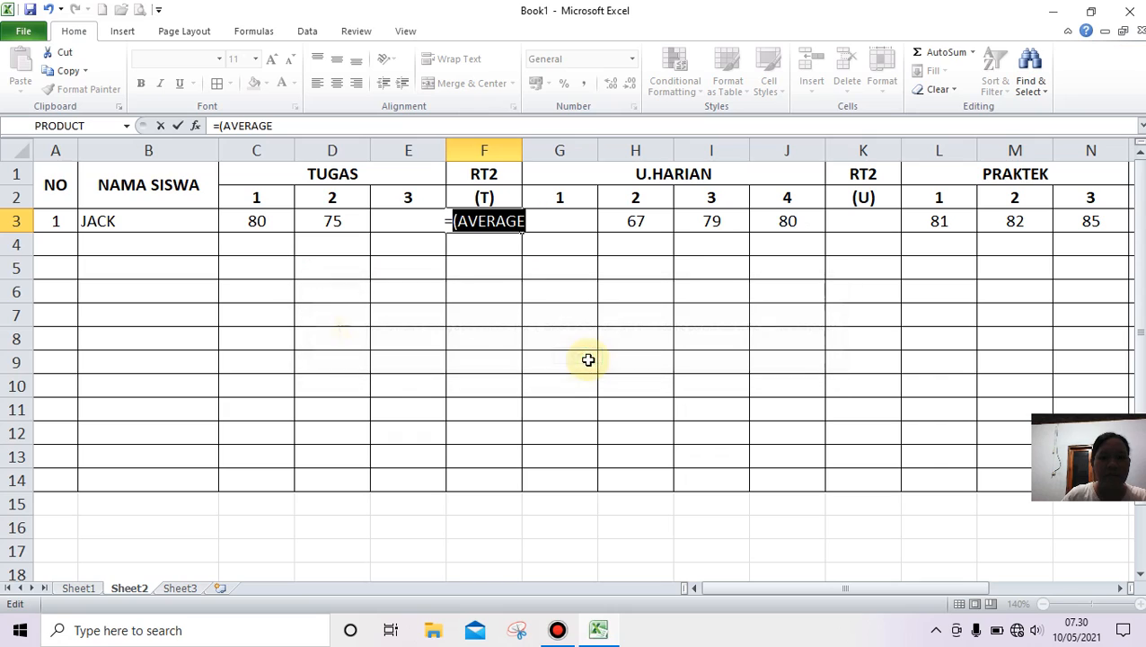
{"action": "left_click", "coordinate": [532, 227]}
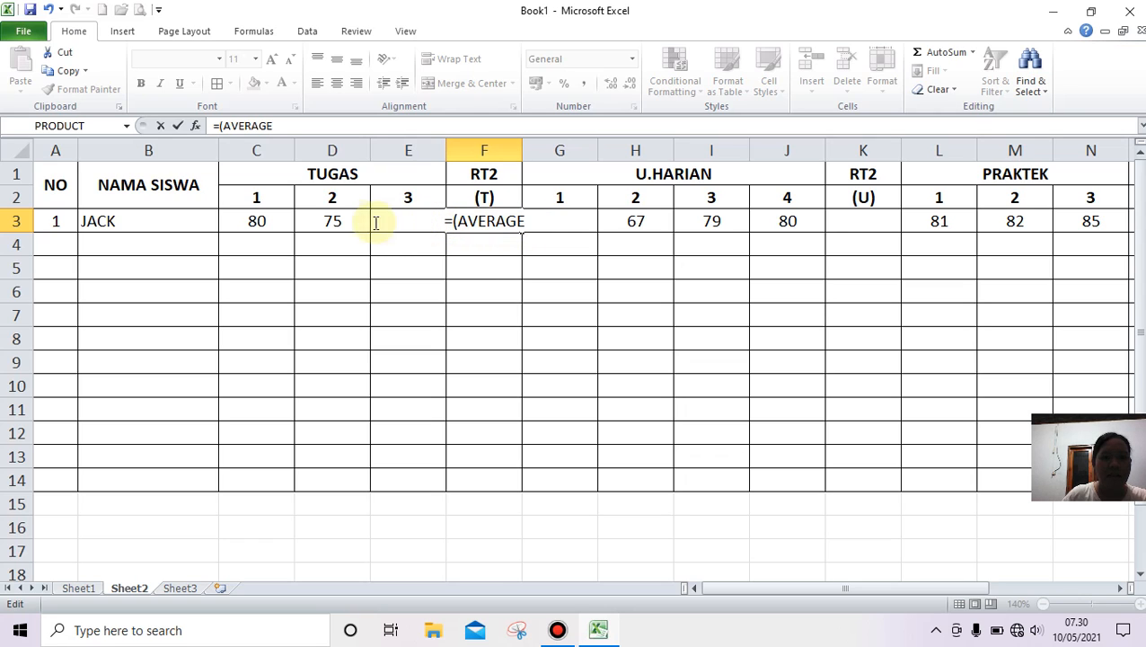
{"action": "left_click", "coordinate": [267, 229]}
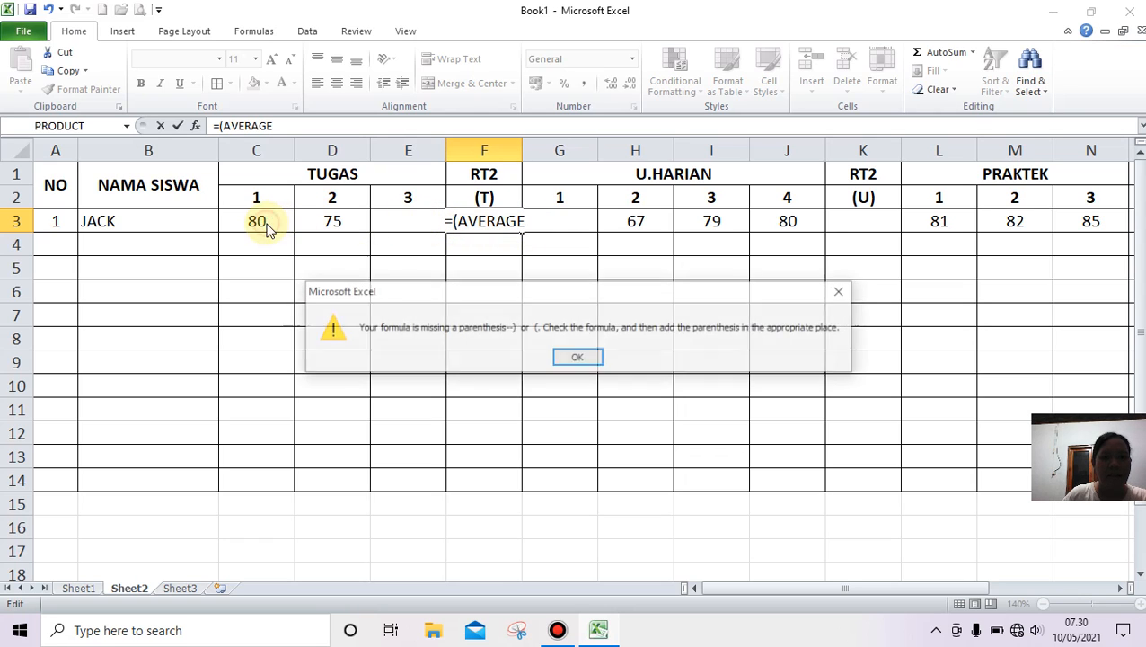
{"action": "left_click", "coordinate": [577, 358]}
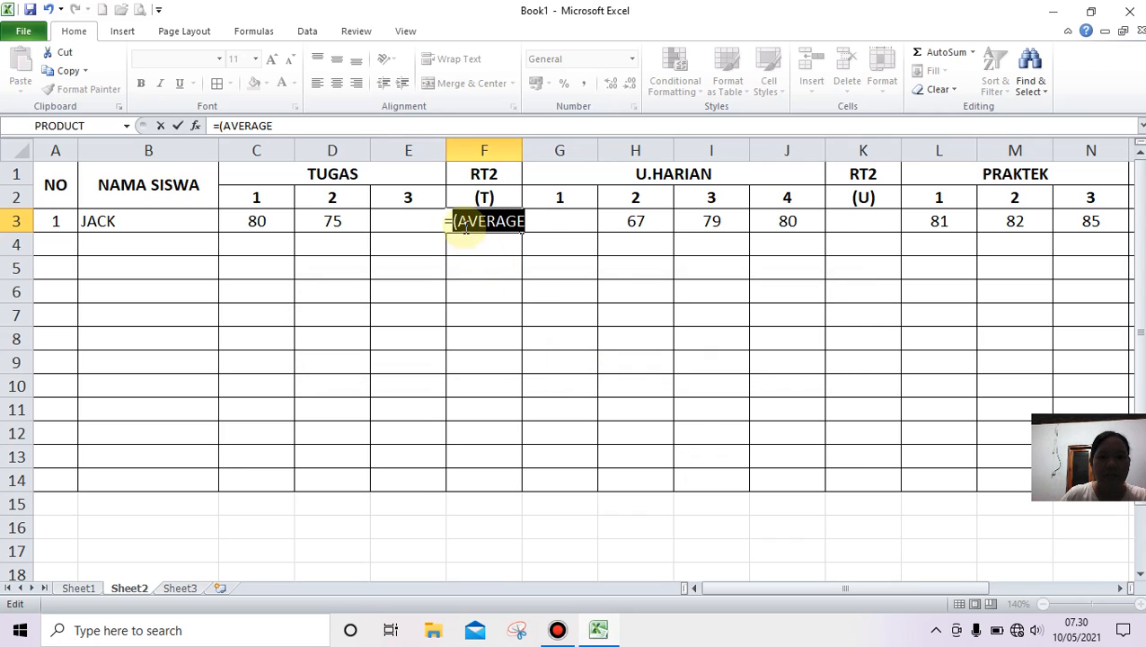
Correct the RT2 (T) formula in F3 to =AVERAGE(C3:E3) and make the cell bold
{"action": "left_click", "coordinate": [453, 221]}
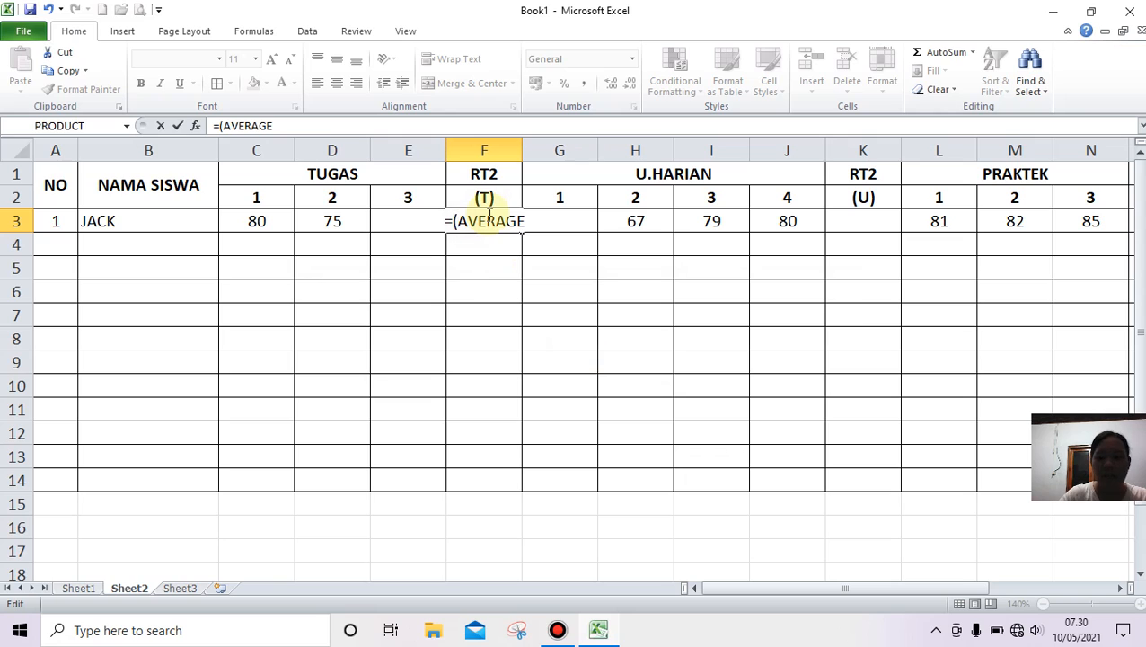
{"action": "key", "text": "Delete"}
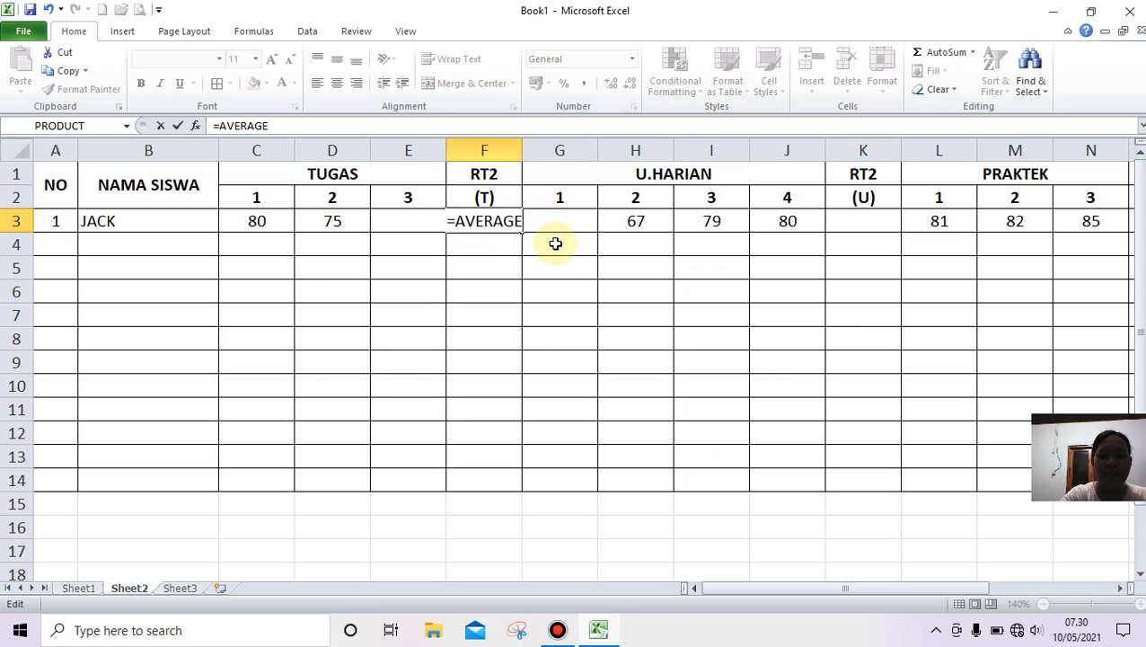
{"action": "type", "text": "("}
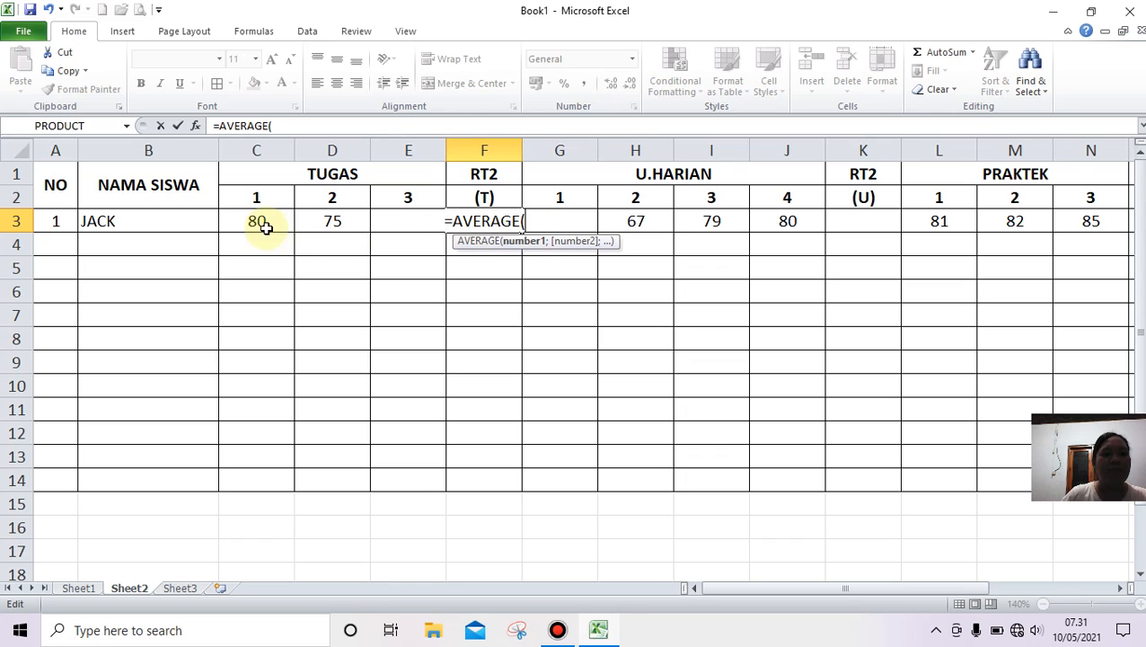
{"action": "left_click_drag", "start_coordinate": [262, 222], "coordinate": [406, 225]}
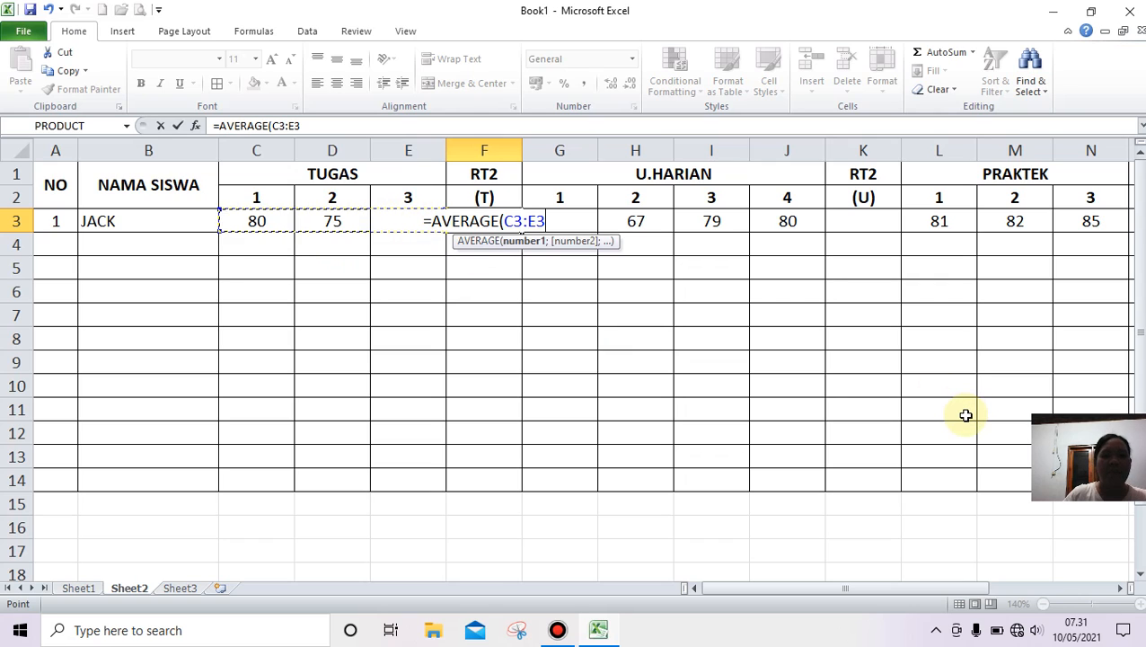
{"action": "key", "text": "Return"}
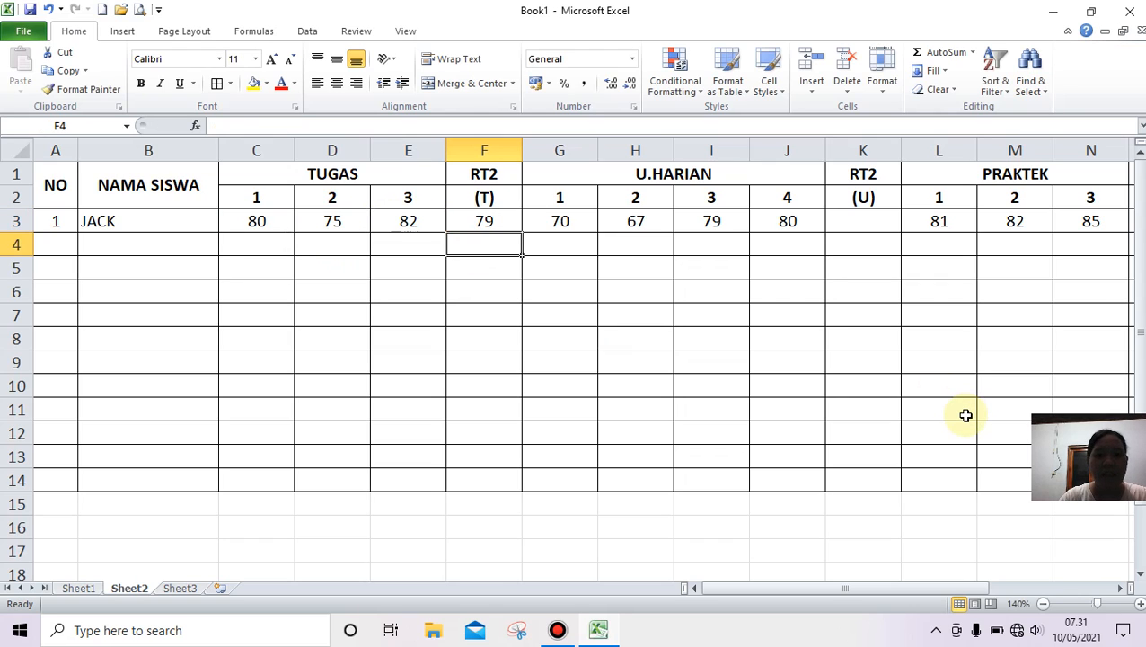
{"action": "left_click", "coordinate": [488, 222]}
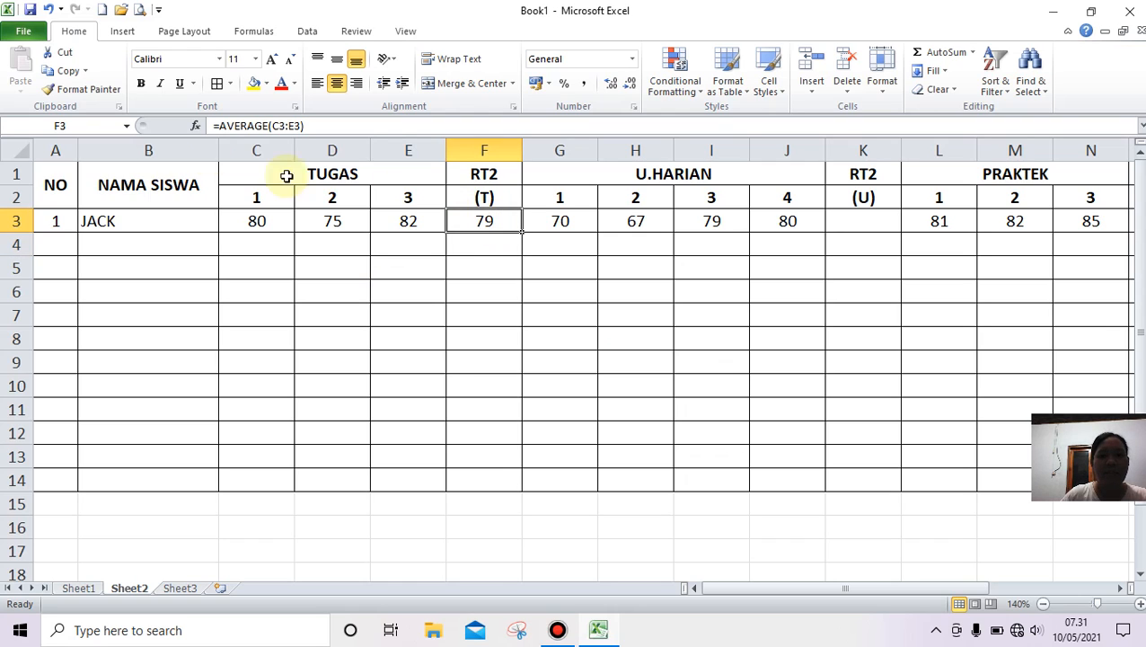
{"action": "left_click", "coordinate": [141, 82]}
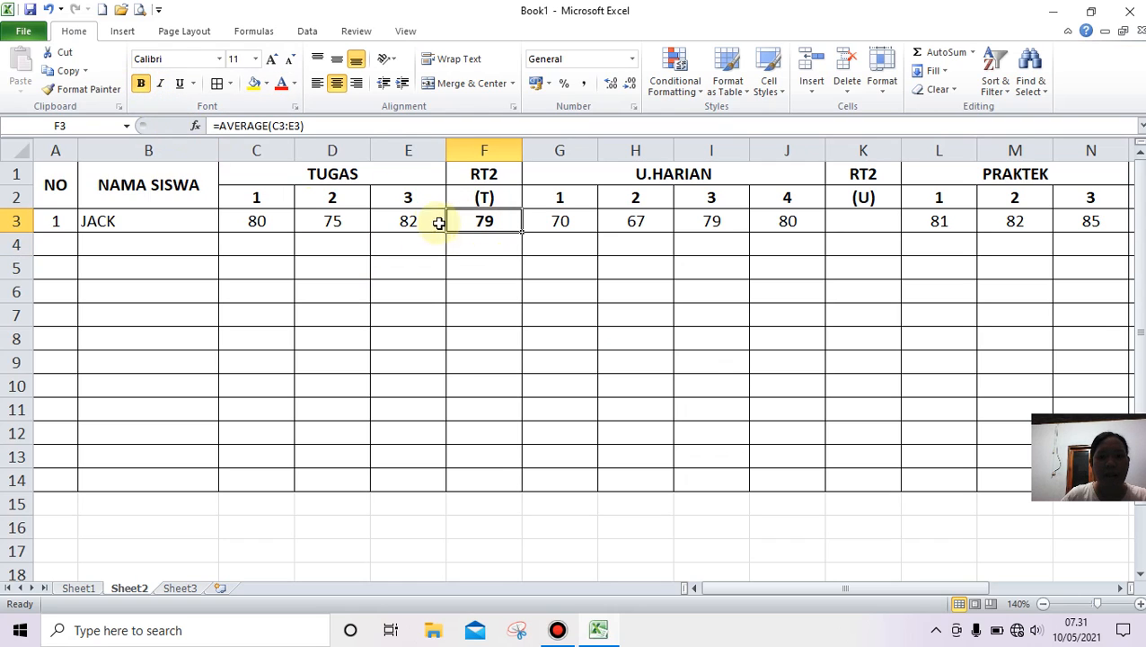
Calculate the U.HARIAN average in K3 with the formula =AVERAGE(G3:J3)
{"action": "left_click", "coordinate": [856, 220]}
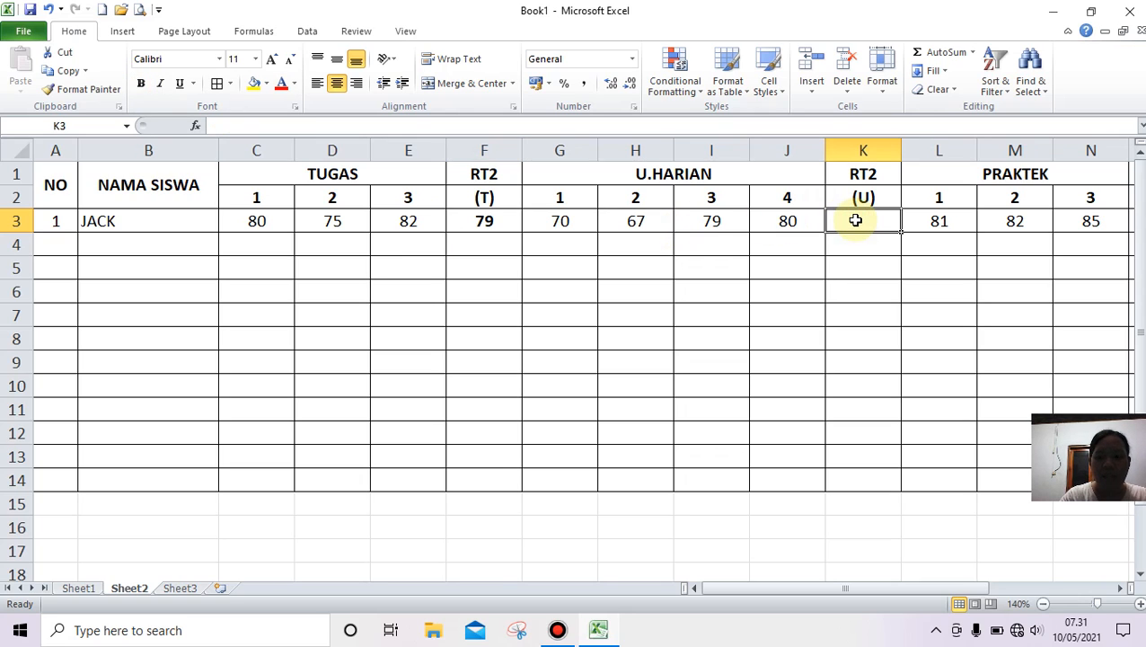
{"action": "type", "text": "="}
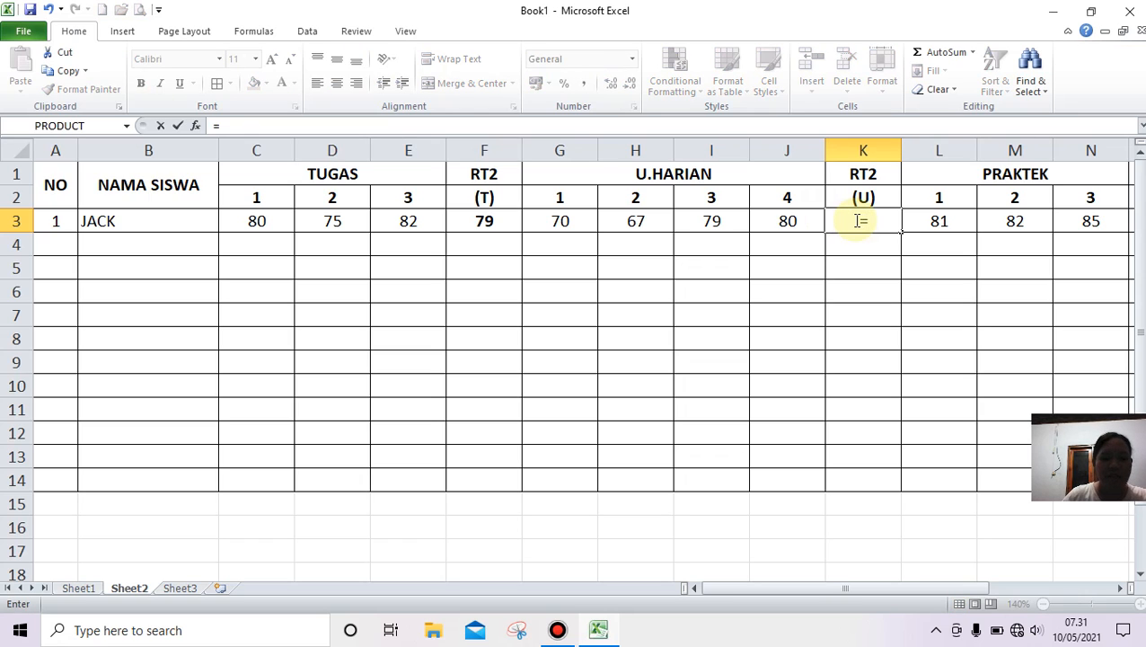
{"action": "type", "text": "AVER"}
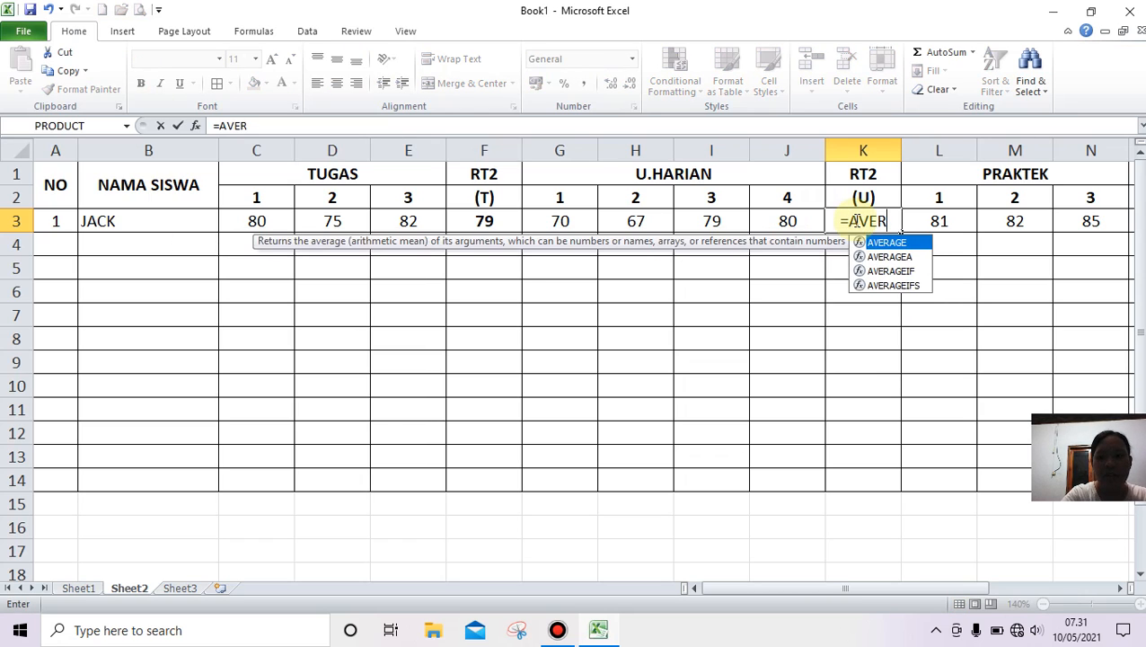
{"action": "type", "text": "AGE"}
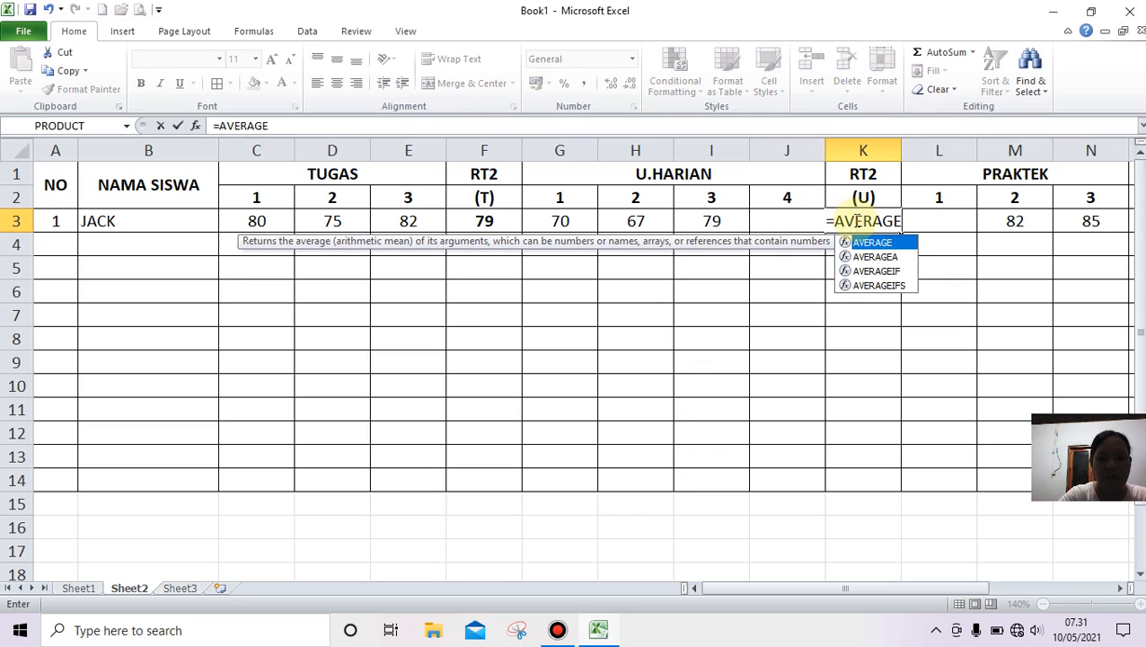
{"action": "type", "text": "("}
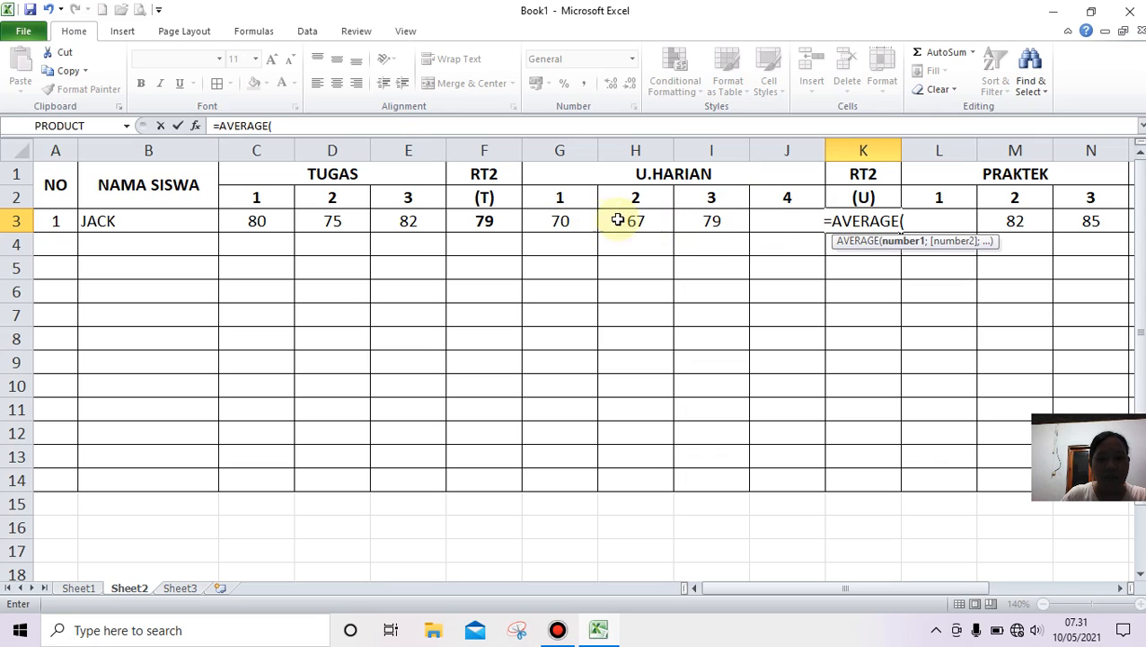
{"action": "left_click", "coordinate": [561, 223]}
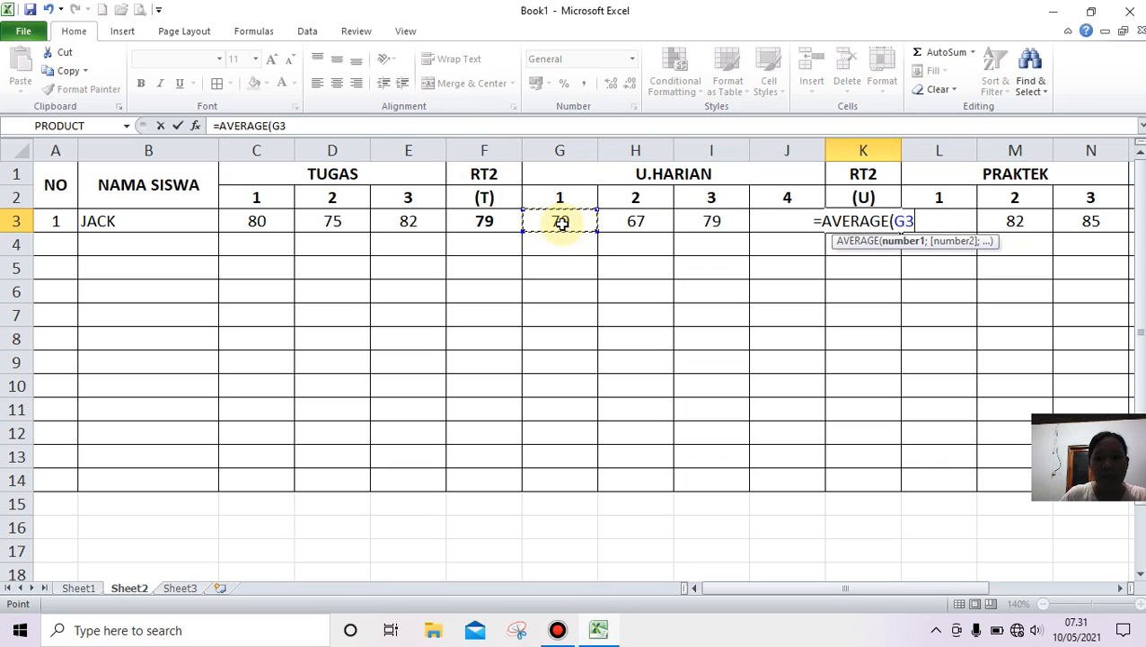
{"action": "left_click_drag", "start_coordinate": [560, 224], "coordinate": [770, 219]}
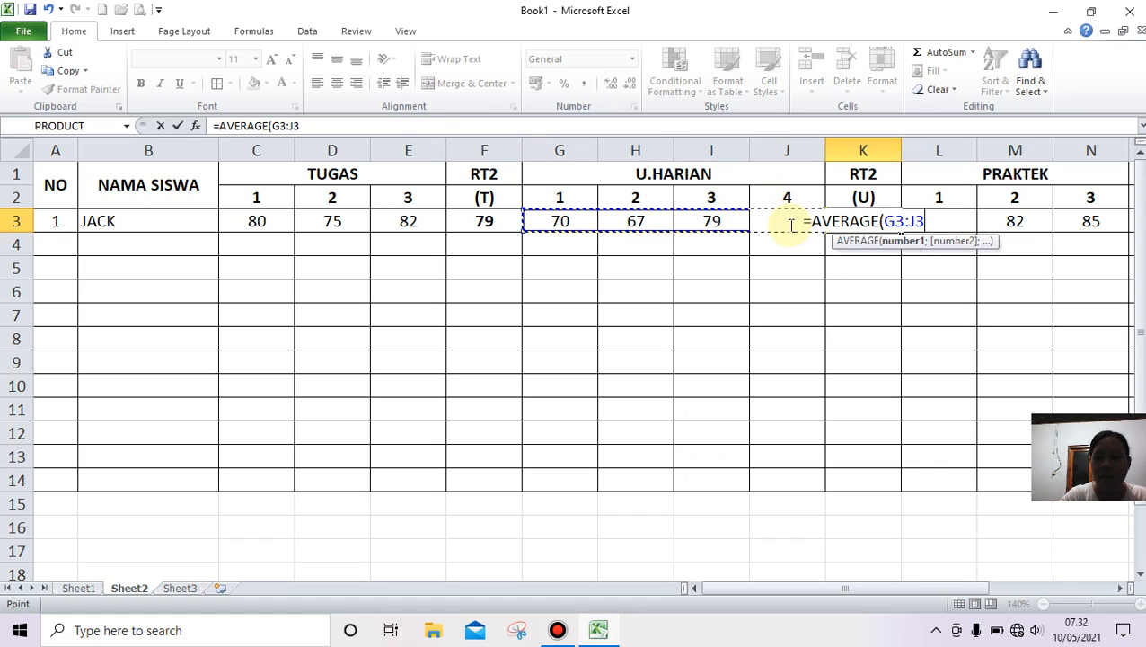
{"action": "key", "text": "Return"}
Make the U.HARIAN average in K3 bold, and fill both average cells K3 and F3 with yellow
{"action": "left_click", "coordinate": [863, 228]}
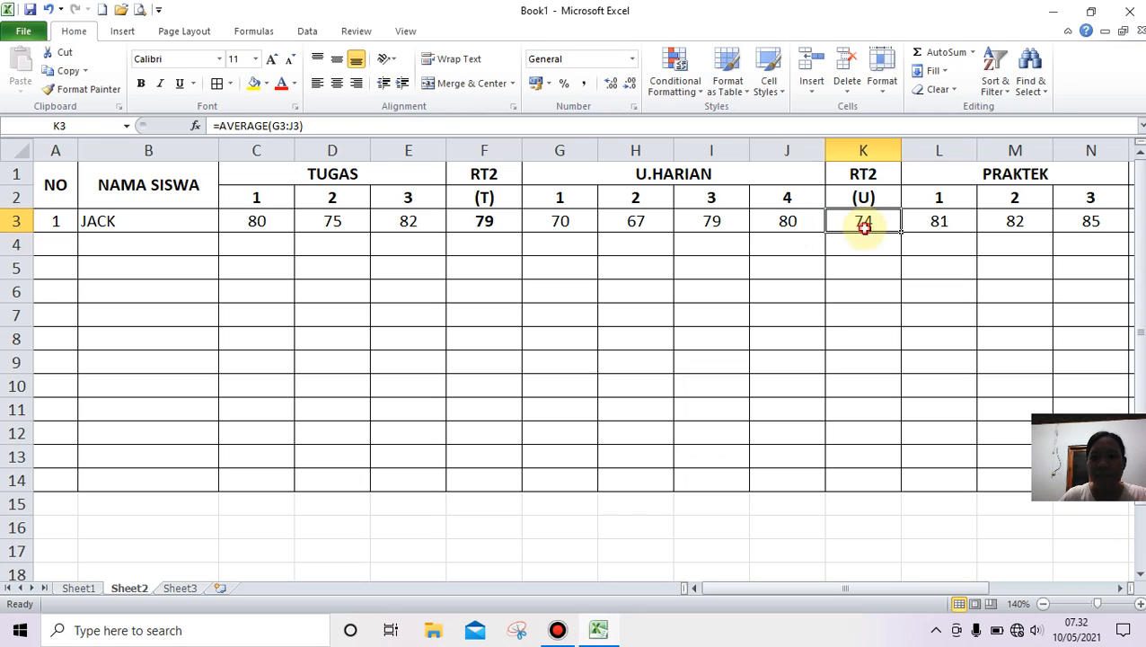
{"action": "left_click", "coordinate": [143, 84]}
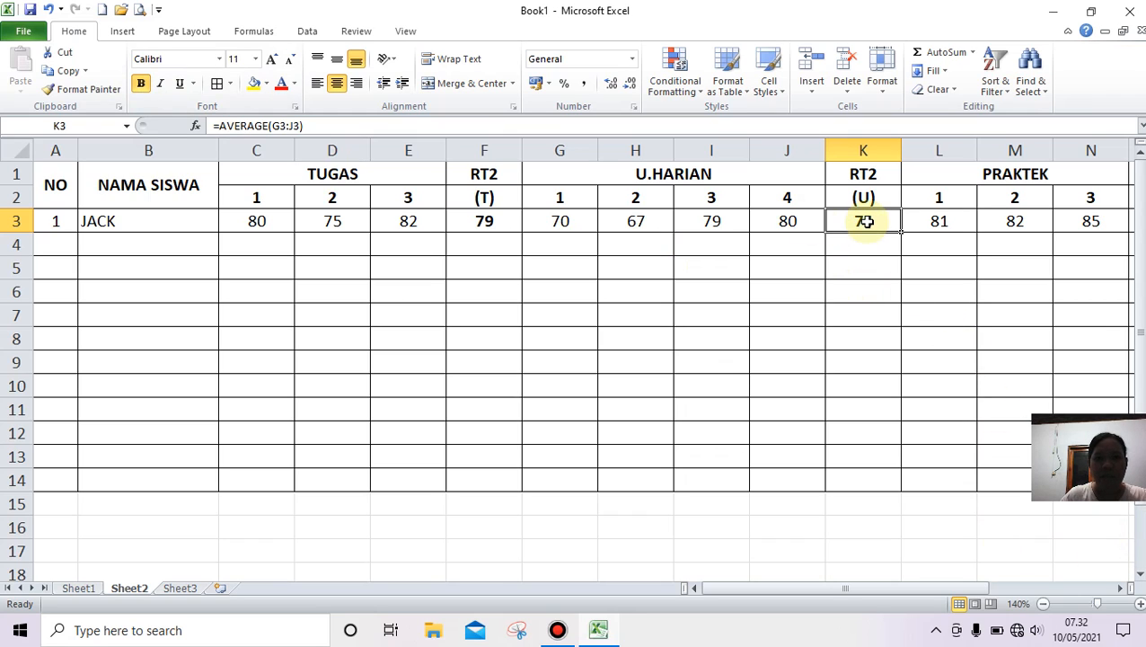
{"action": "left_click", "coordinate": [253, 84]}
{"action": "left_click", "coordinate": [486, 222]}
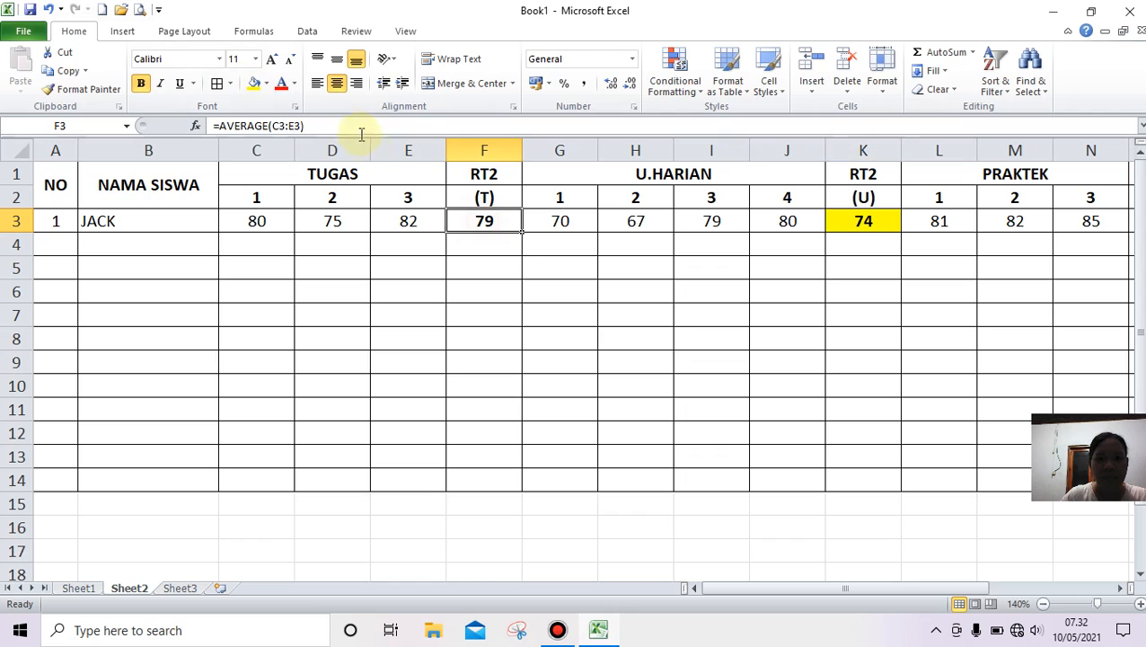
{"action": "left_click", "coordinate": [255, 86]}
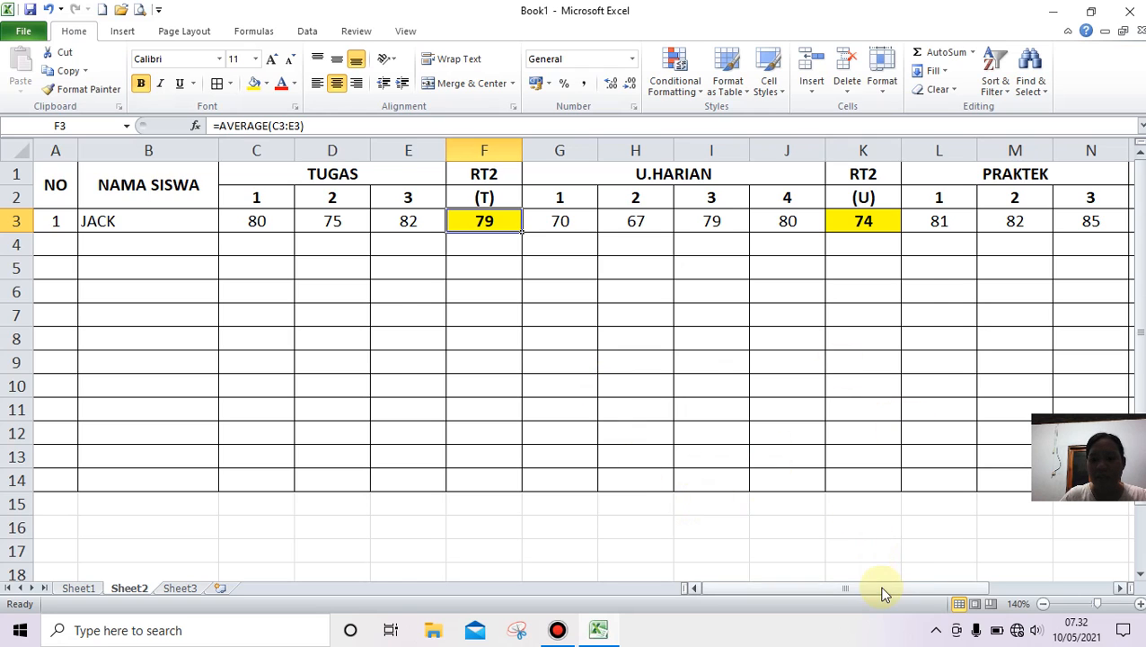
Calculate the PRAKTEK average in the RT2 (P) cell O3 with the formula =AVERAGE(L3:N3)
{"action": "left_click_drag", "start_coordinate": [884, 591], "coordinate": [952, 591]}
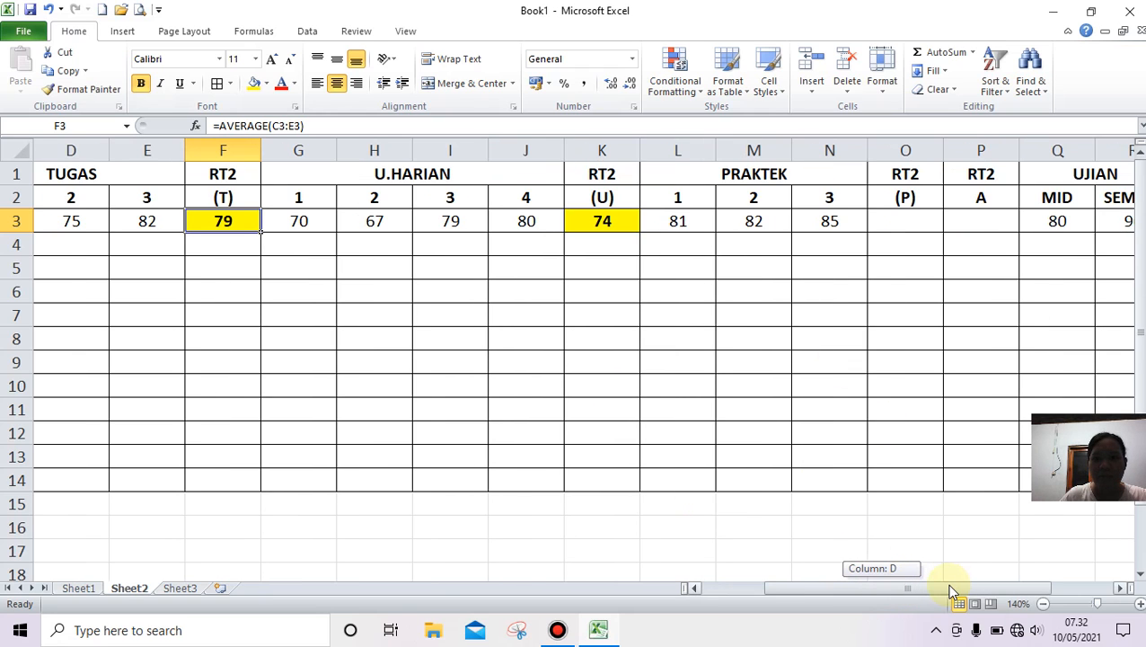
{"action": "left_click", "coordinate": [906, 221]}
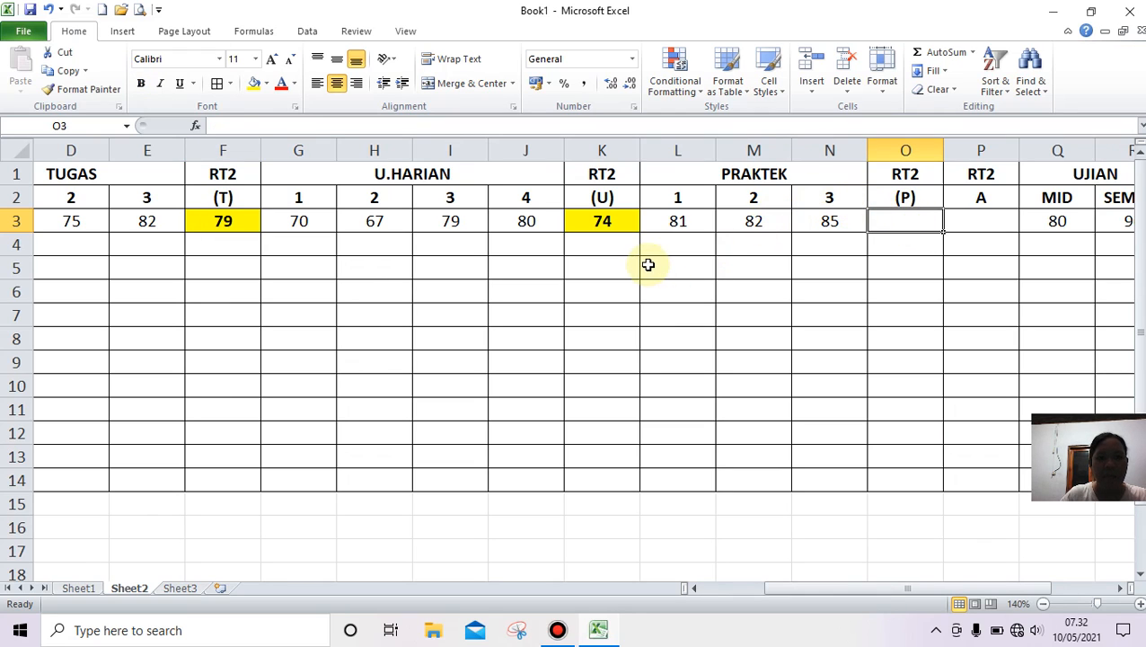
{"action": "type", "text": "="}
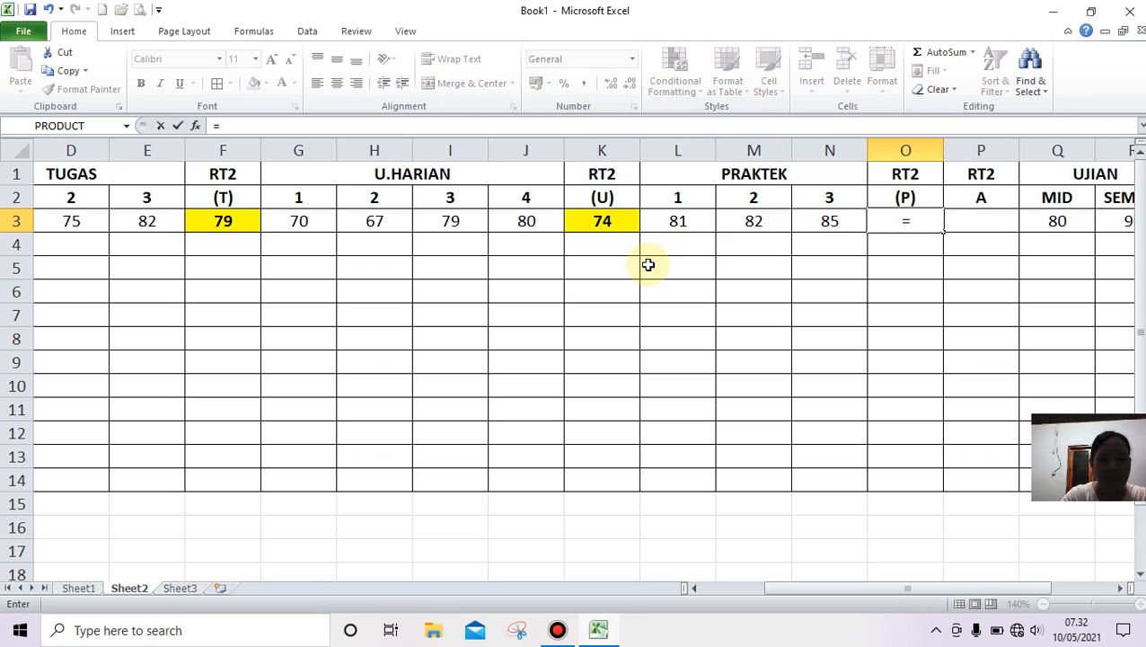
{"action": "type", "text": "AVE"}
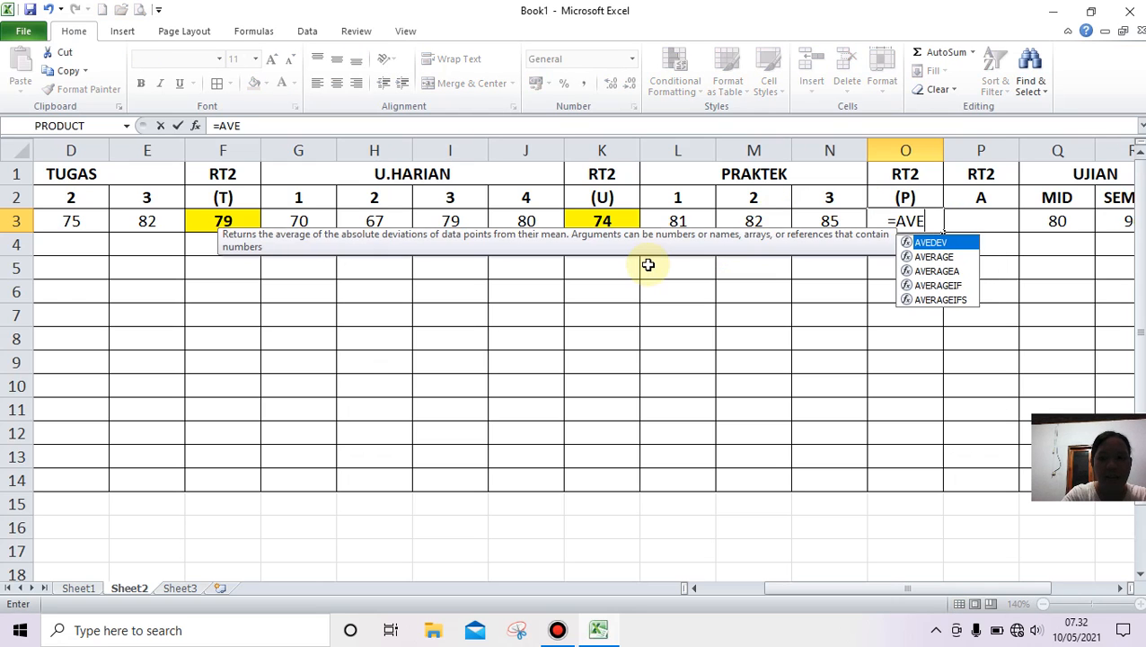
{"action": "type", "text": "RAGE"}
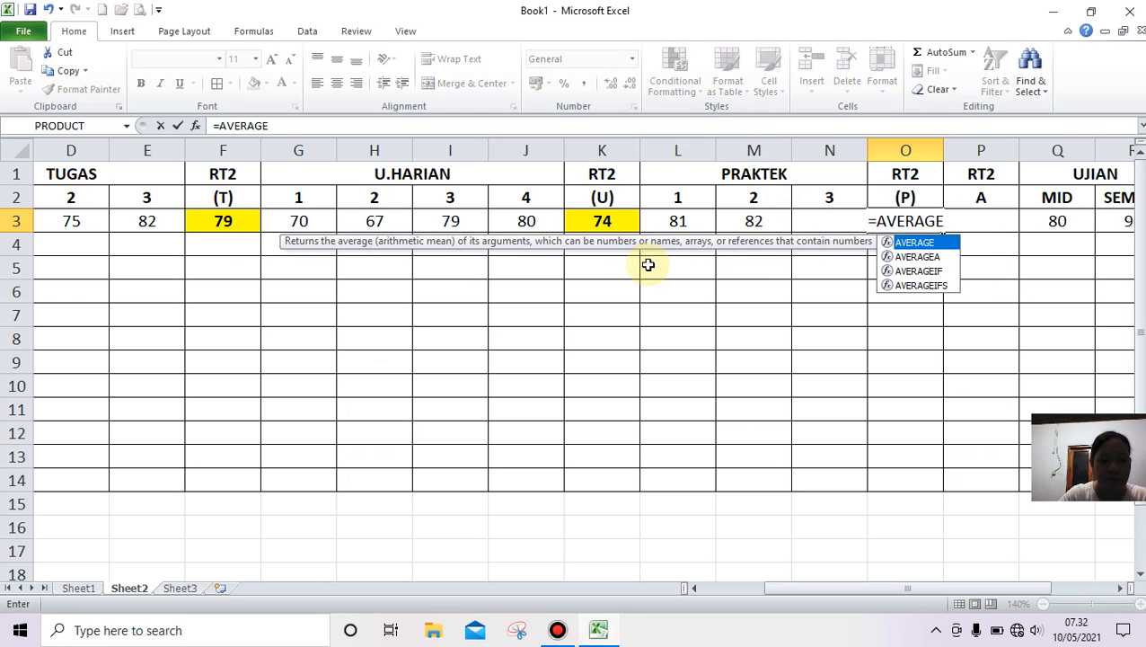
{"action": "type", "text": "("}
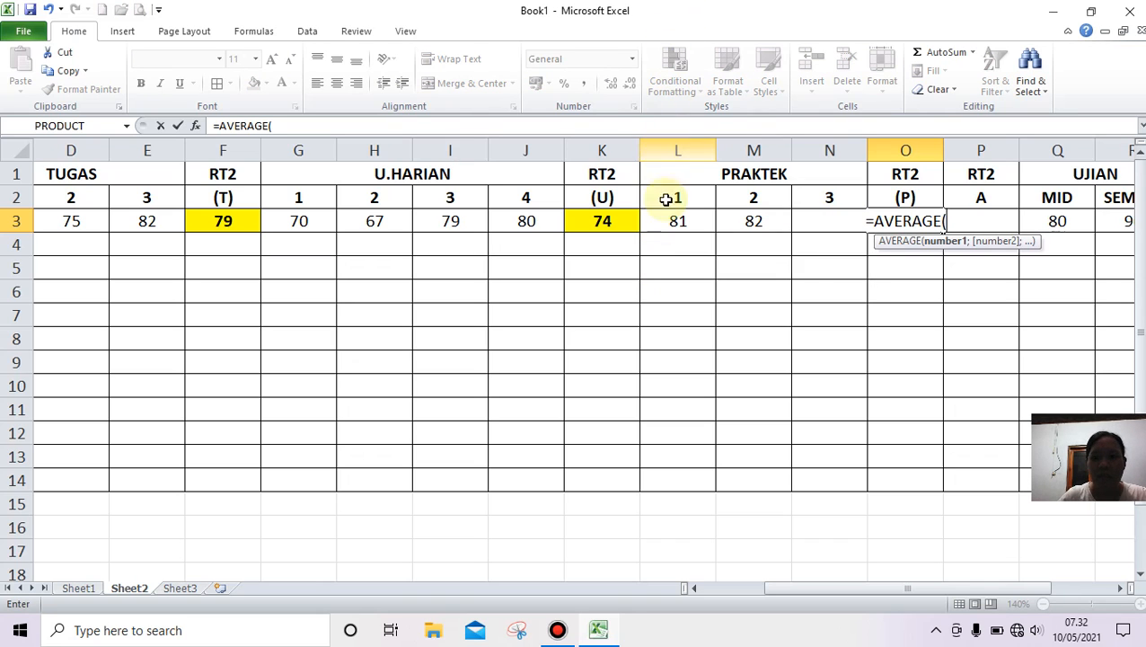
{"action": "left_click", "coordinate": [676, 228]}
{"action": "left_click_drag", "start_coordinate": [676, 228], "coordinate": [827, 223]}
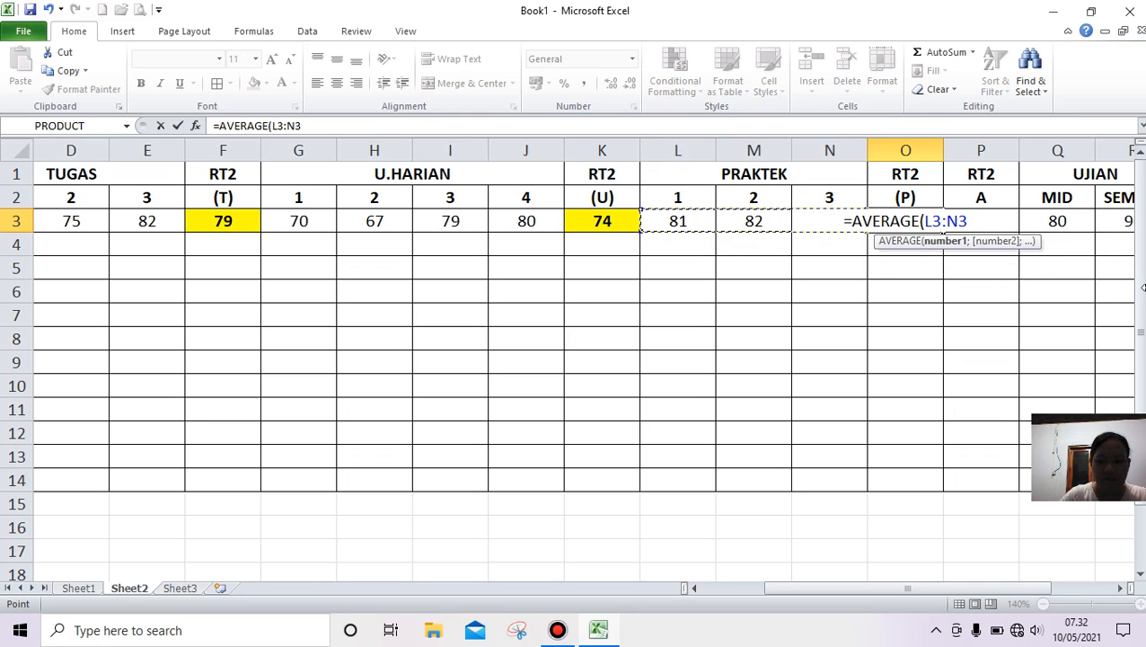
{"action": "key", "text": "Return"}
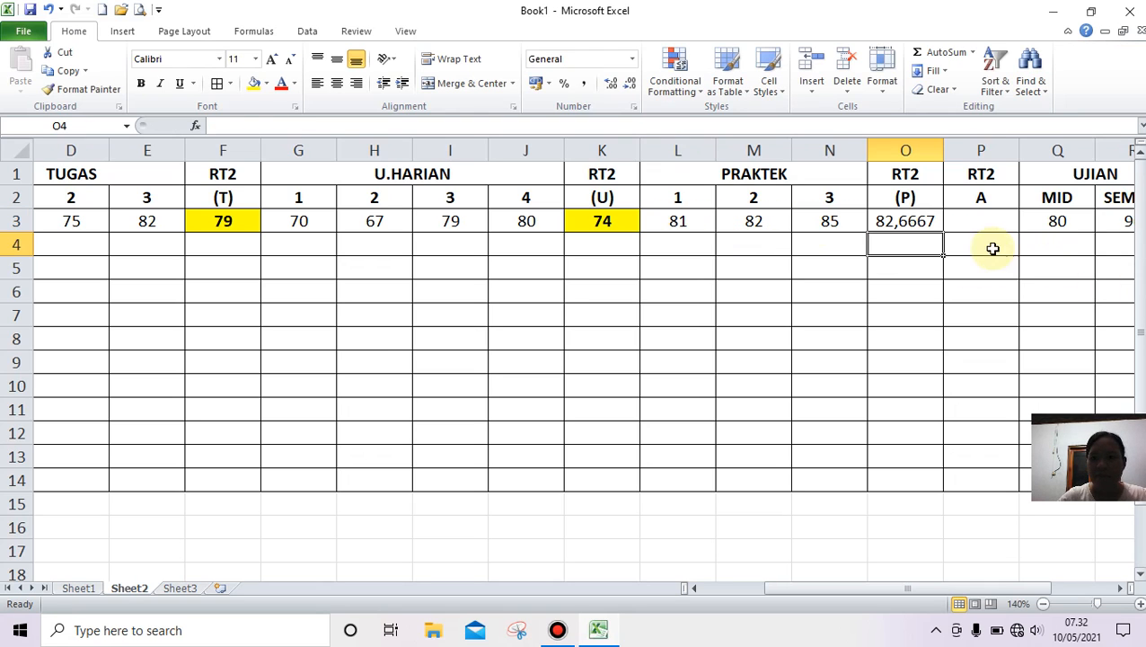
Widen the RT2 (P) column O slightly
{"action": "left_click", "coordinate": [912, 219]}
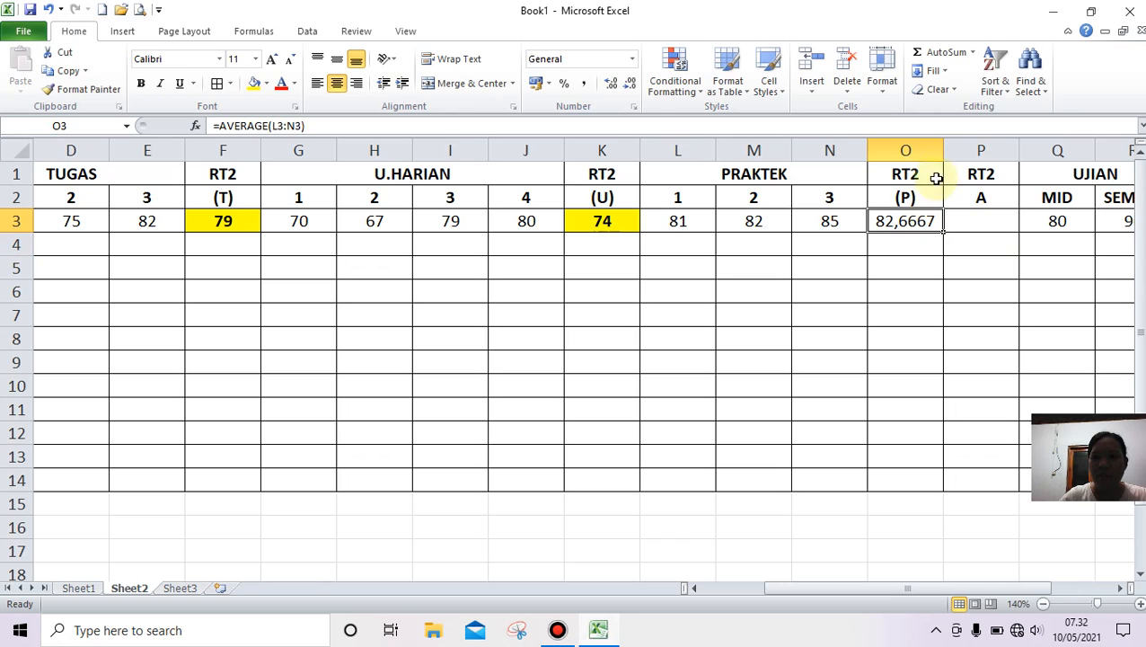
{"action": "left_click_drag", "start_coordinate": [942, 149], "coordinate": [942, 150]}
{"action": "left_click_drag", "start_coordinate": [948, 146], "coordinate": [951, 145]}
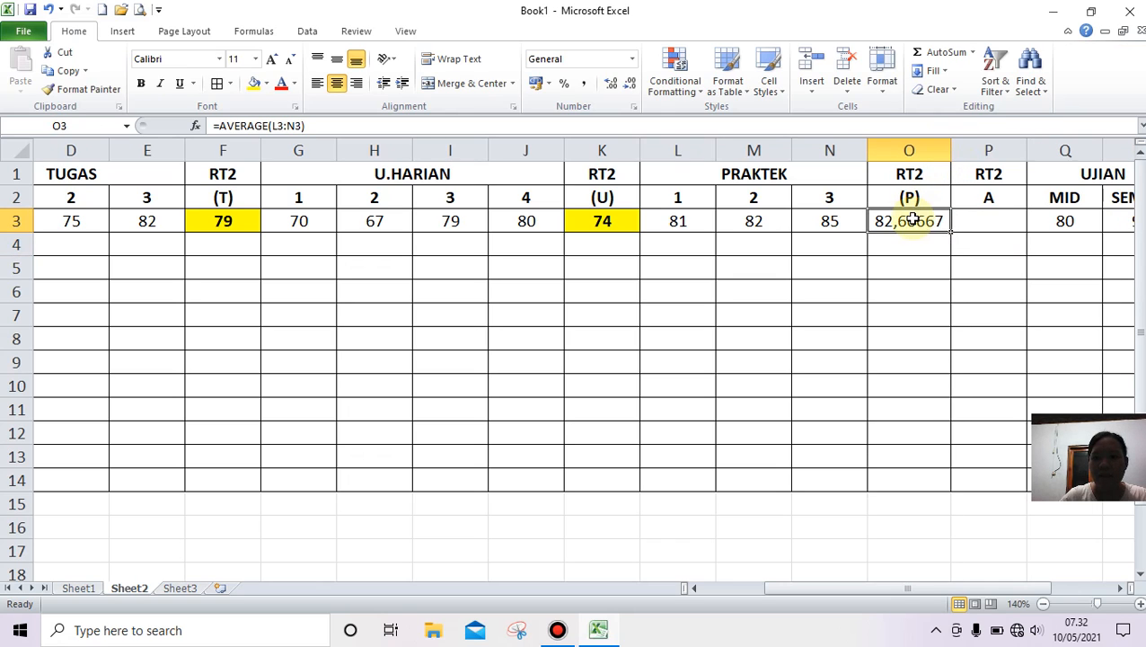
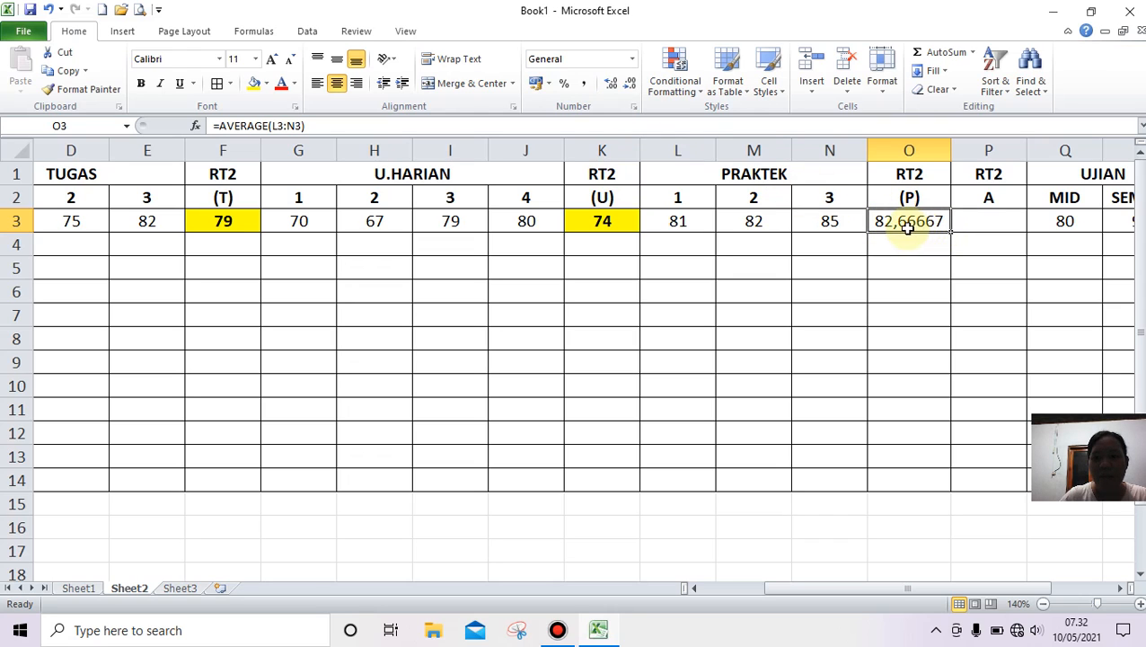
Reduce the number format of the PRAKTEK average in O3 to zero decimal places
{"action": "left_click", "coordinate": [610, 84]}
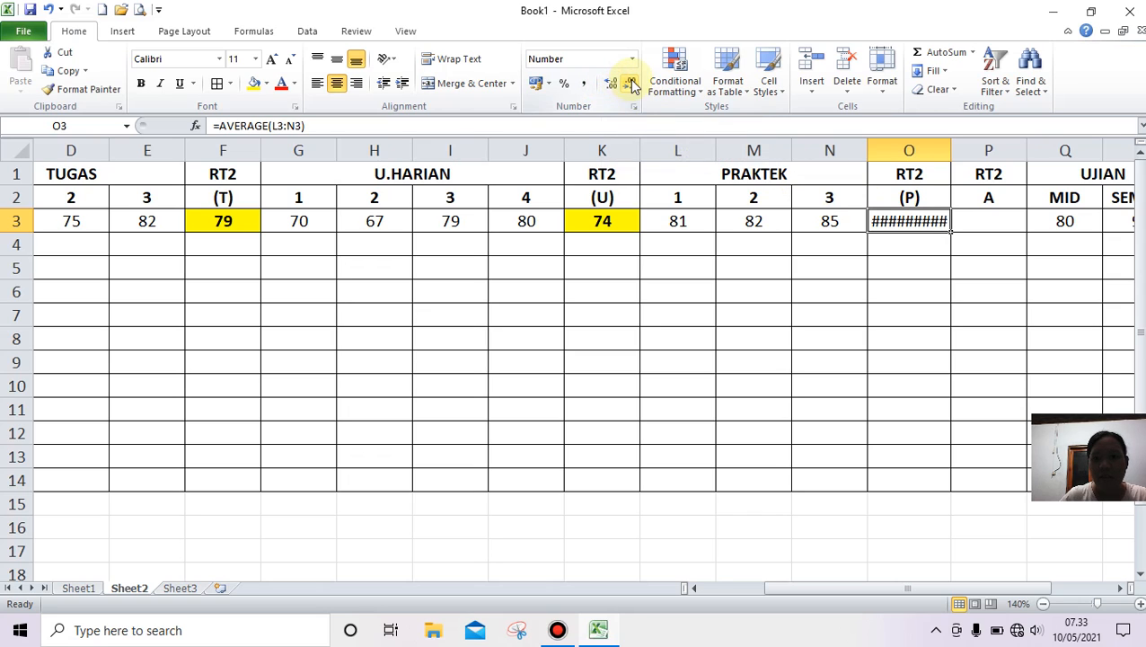
{"action": "left_click", "coordinate": [632, 84]}
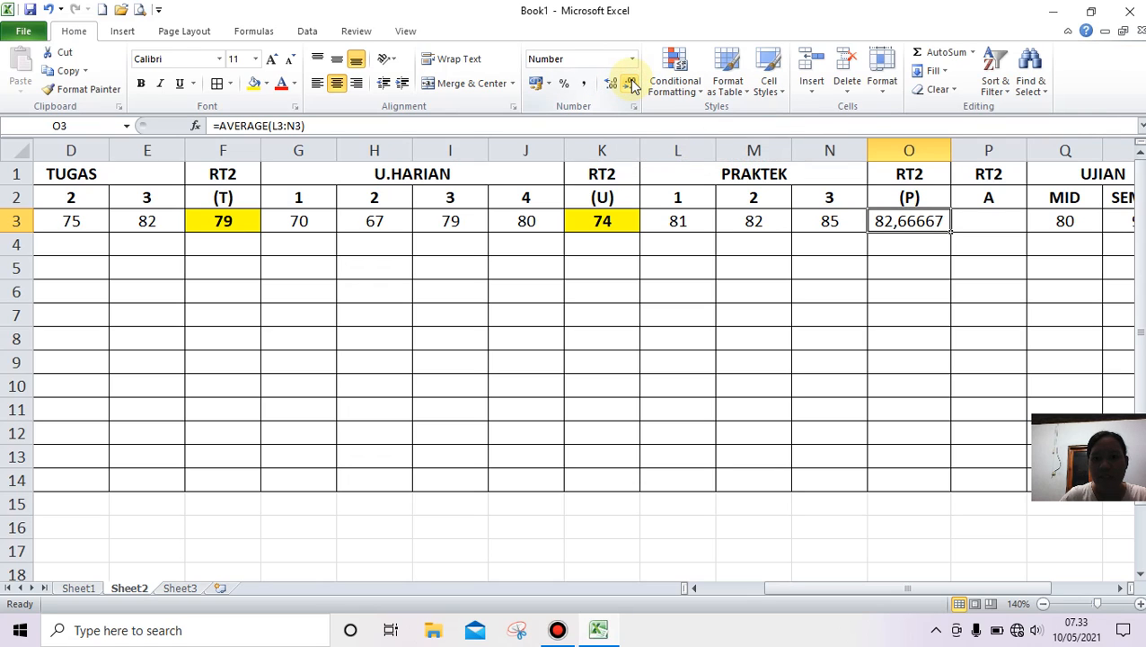
{"action": "left_click", "coordinate": [632, 84]}
{"action": "left_click", "coordinate": [633, 83]}
{"action": "left_click", "coordinate": [632, 83]}
{"action": "left_click", "coordinate": [629, 86]}
{"action": "left_click", "coordinate": [630, 87]}
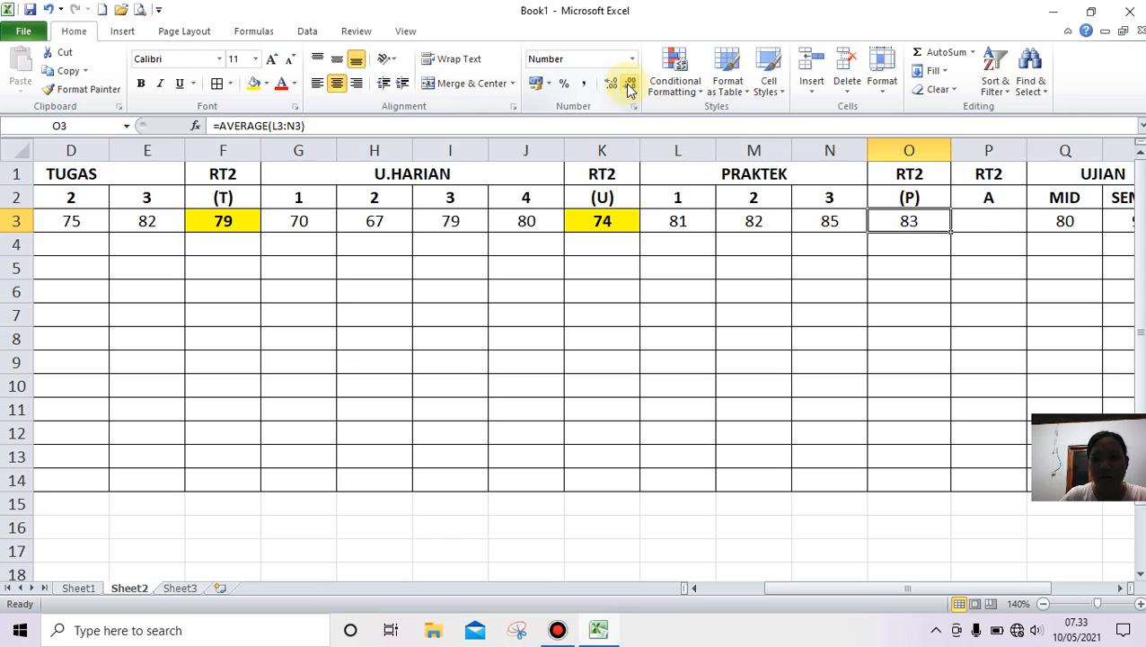
Increase the PRAKTEK average in O3 to two decimal places and reduce it back to one
{"action": "left_click", "coordinate": [910, 240]}
{"action": "left_click", "coordinate": [909, 224]}
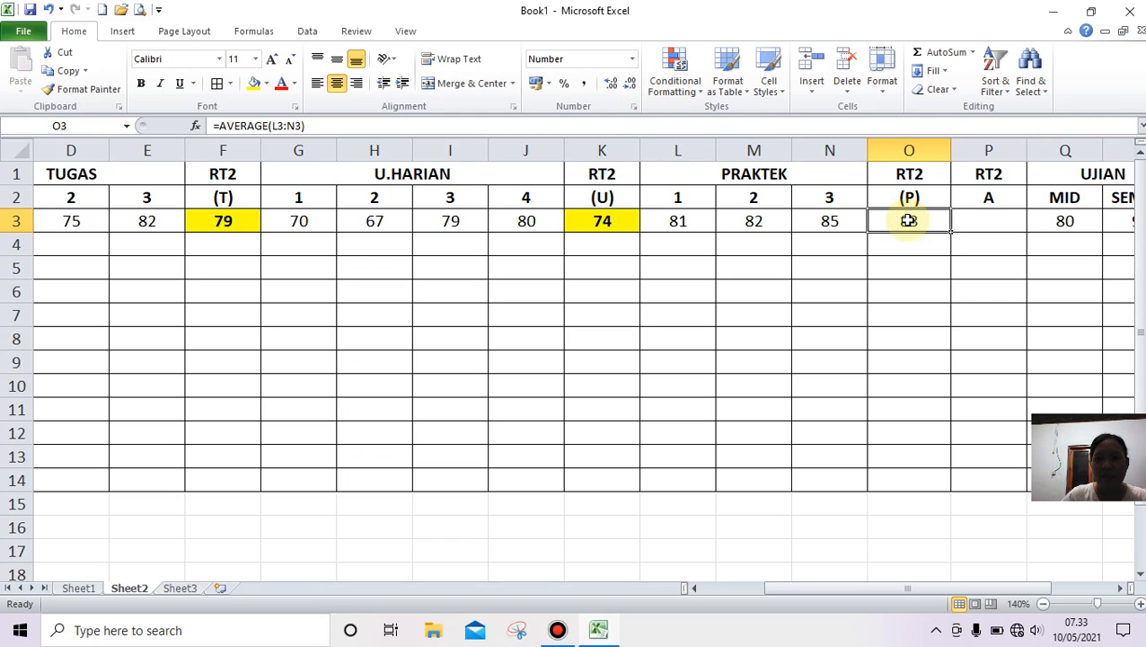
{"action": "left_click", "coordinate": [612, 84]}
{"action": "left_click", "coordinate": [612, 85]}
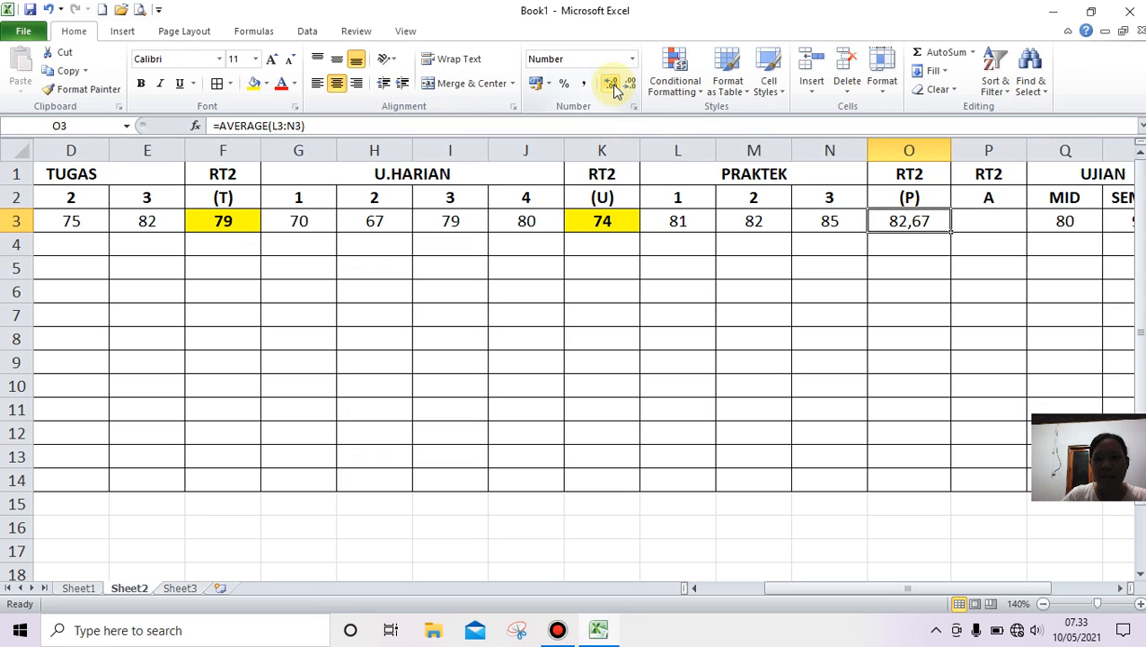
{"action": "left_click", "coordinate": [631, 84]}
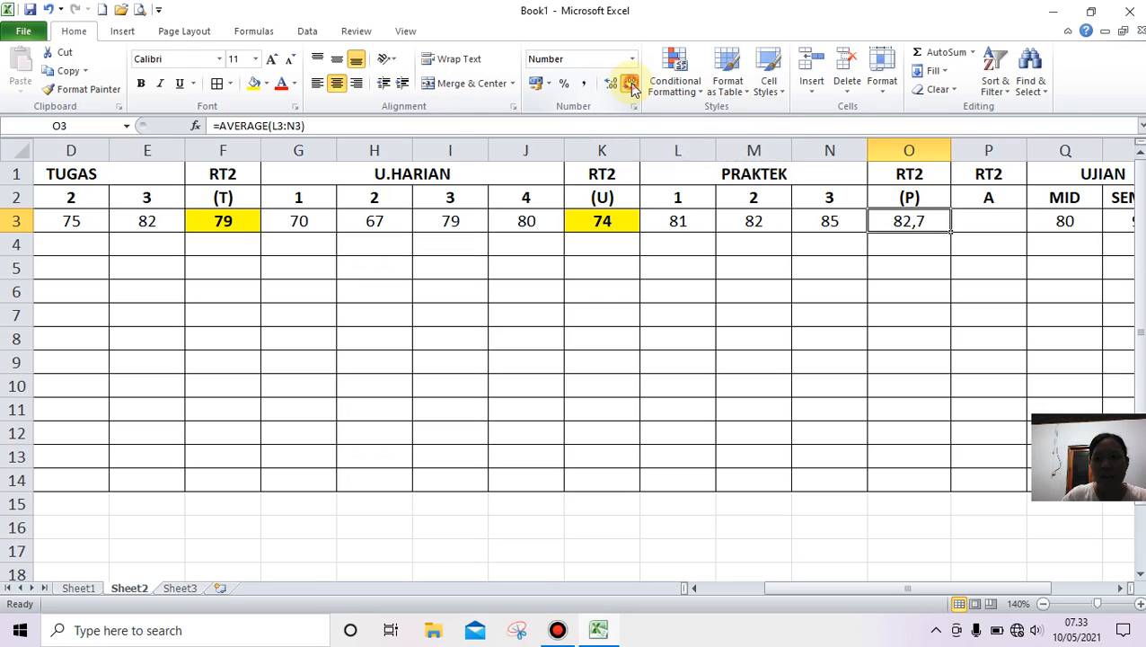
Display the average in cell O3 without decimals and fill the cell yellow
{"action": "left_click", "coordinate": [631, 84]}
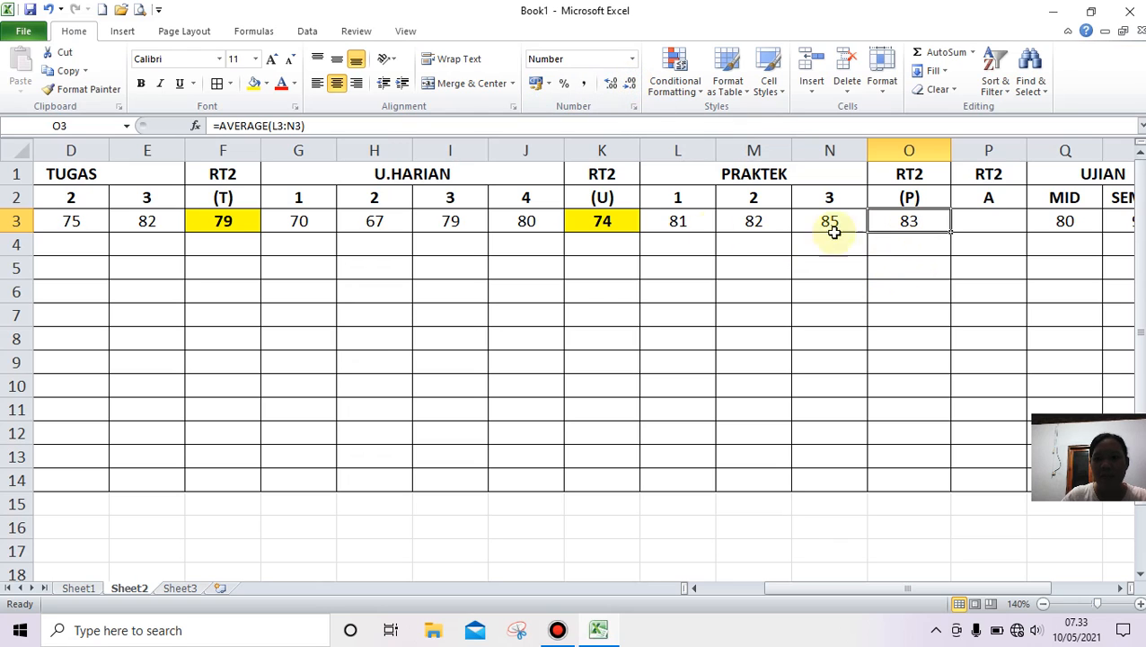
{"action": "left_click", "coordinate": [254, 84]}
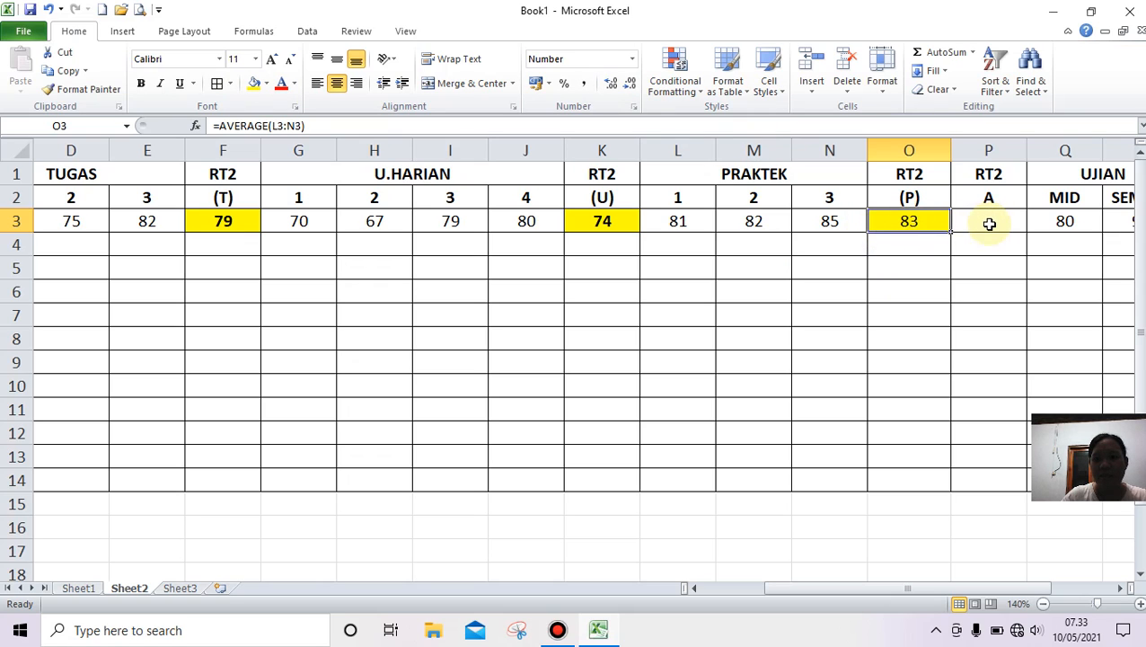
Enter the formula =AVERAGE(F3) in cell P3 under the RT2 A heading
{"action": "left_click", "coordinate": [989, 224]}
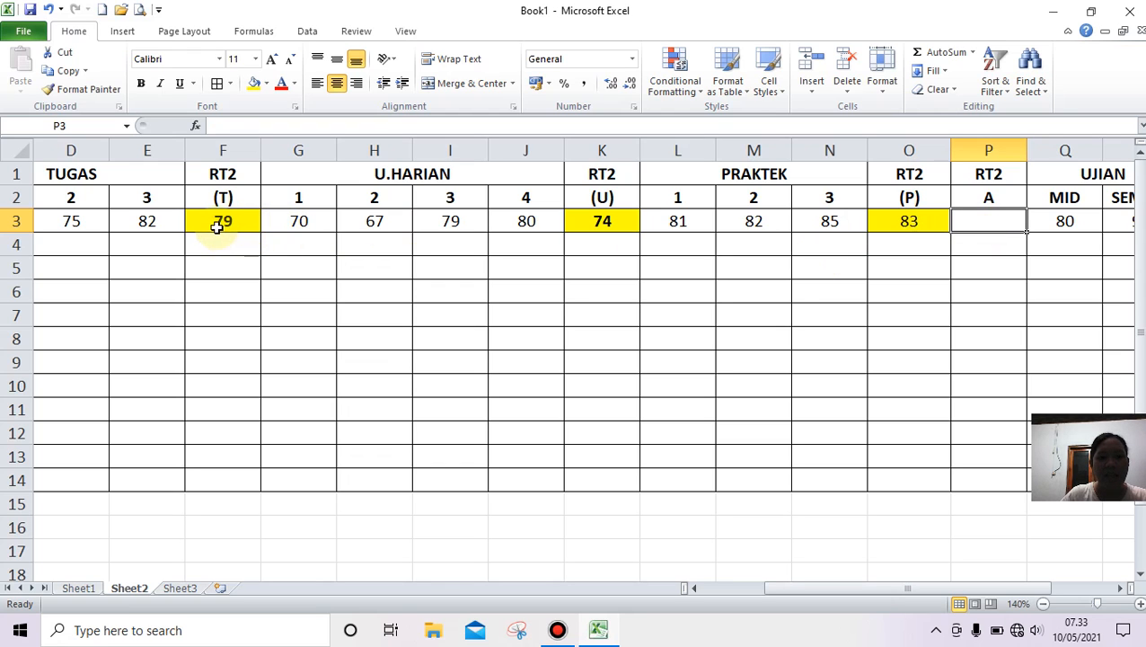
{"action": "mouse_move", "coordinate": [905, 583]}
{"action": "left_mouse_down"}
{"action": "mouse_move", "coordinate": [831, 593]}
{"action": "mouse_move", "coordinate": [898, 591]}
{"action": "left_mouse_up"}
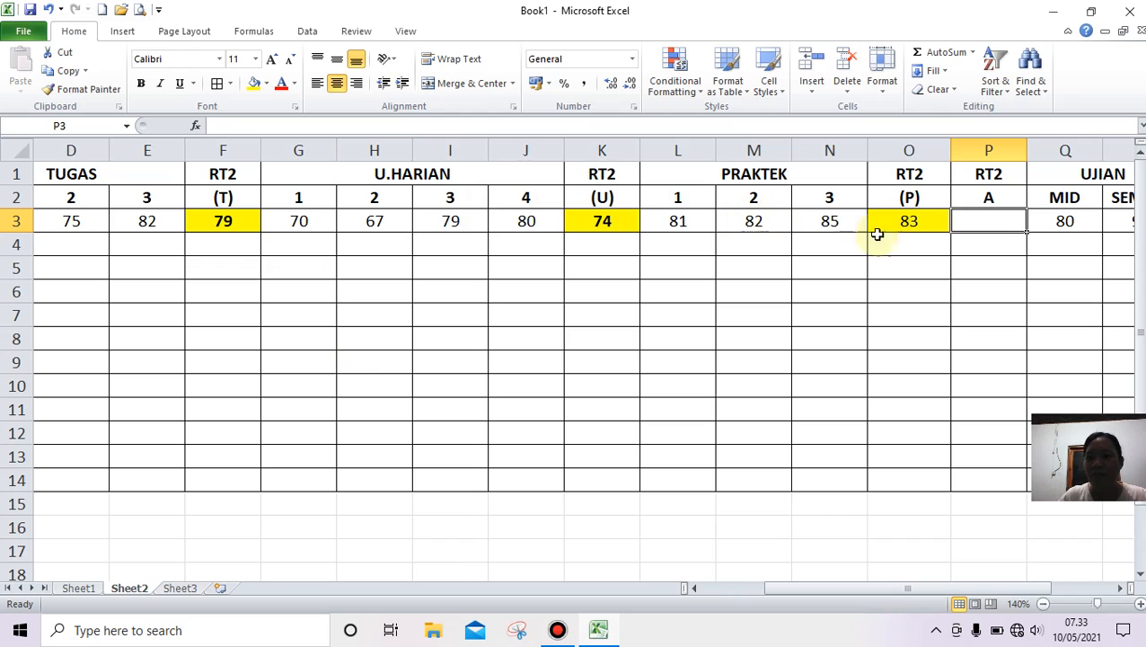
{"action": "left_click", "coordinate": [992, 226]}
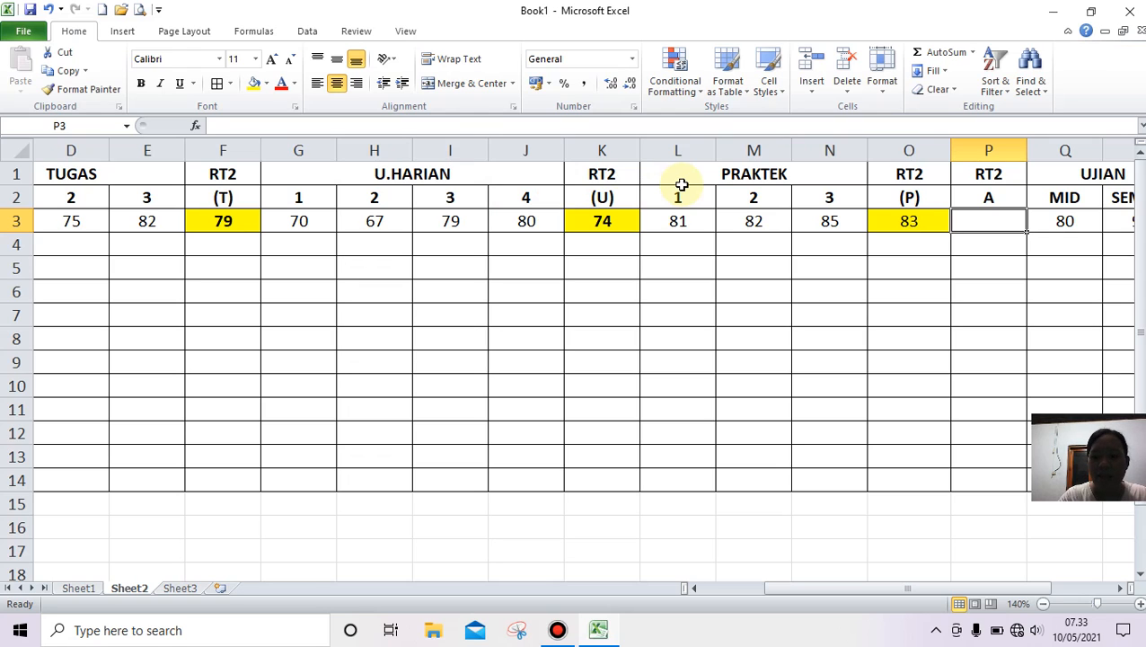
{"action": "type", "text": "="}
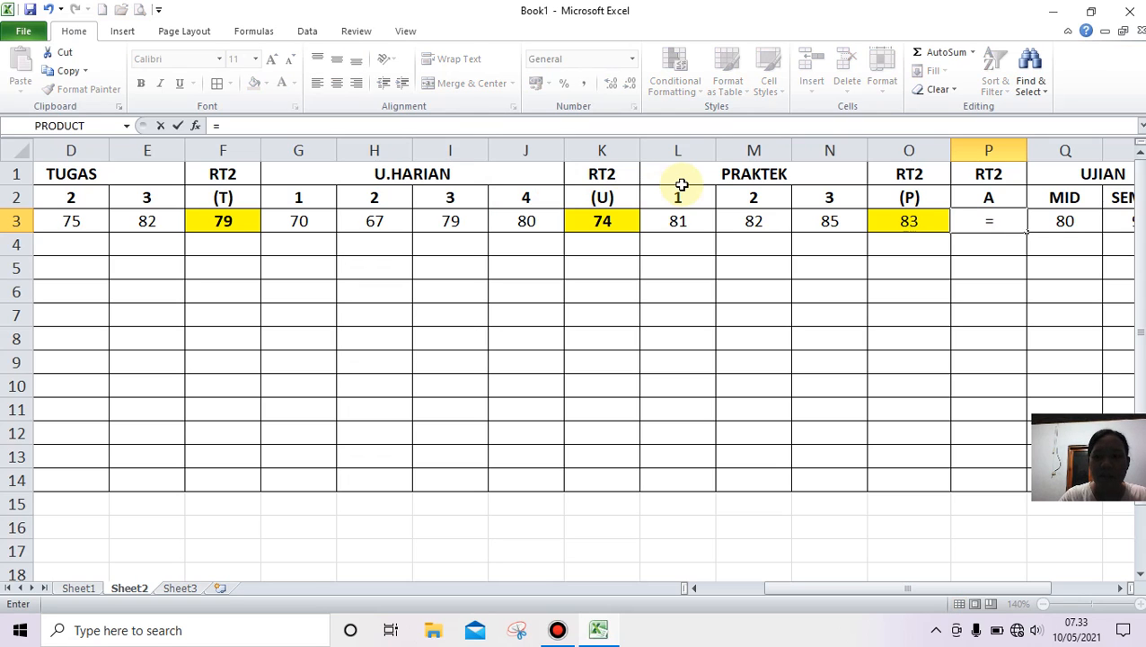
{"action": "type", "text": "AVE"}
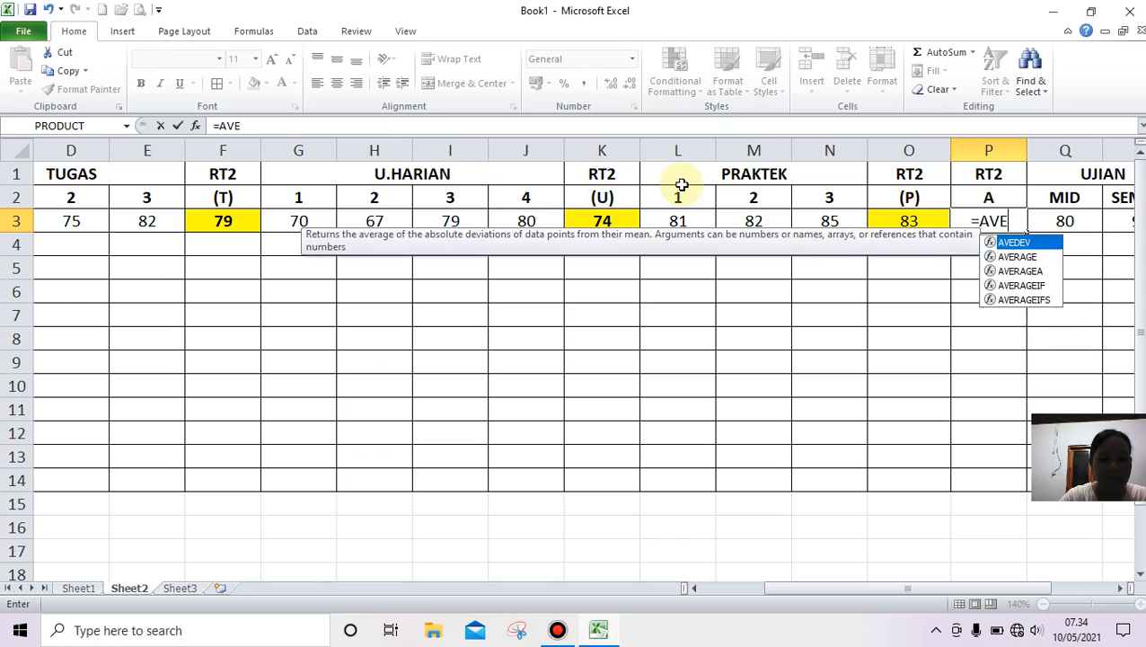
{"action": "type", "text": "RAGE"}
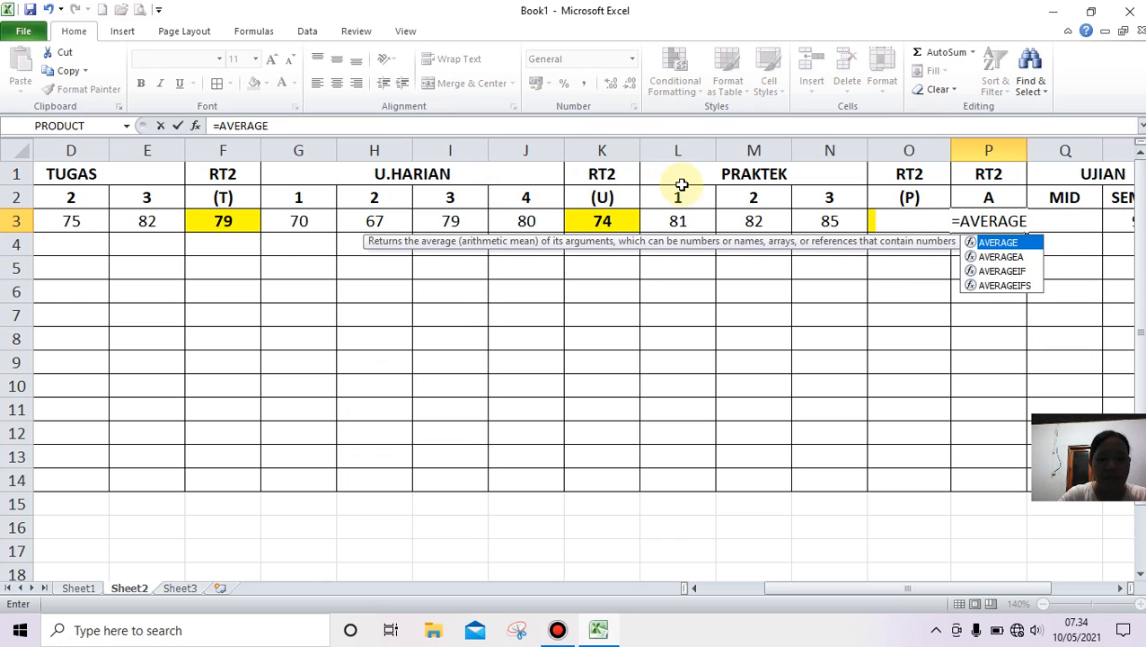
{"action": "type", "text": "("}
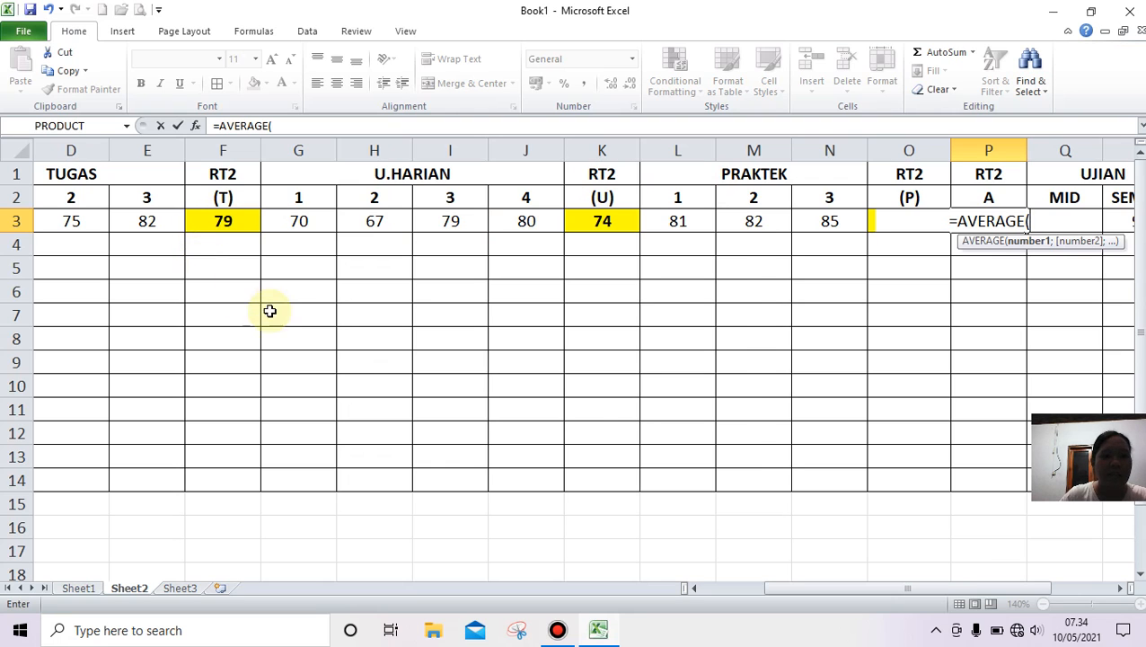
{"action": "mouse_move", "coordinate": [926, 585]}
{"action": "left_mouse_down"}
{"action": "mouse_move", "coordinate": [869, 601]}
{"action": "mouse_move", "coordinate": [926, 601]}
{"action": "left_mouse_up"}
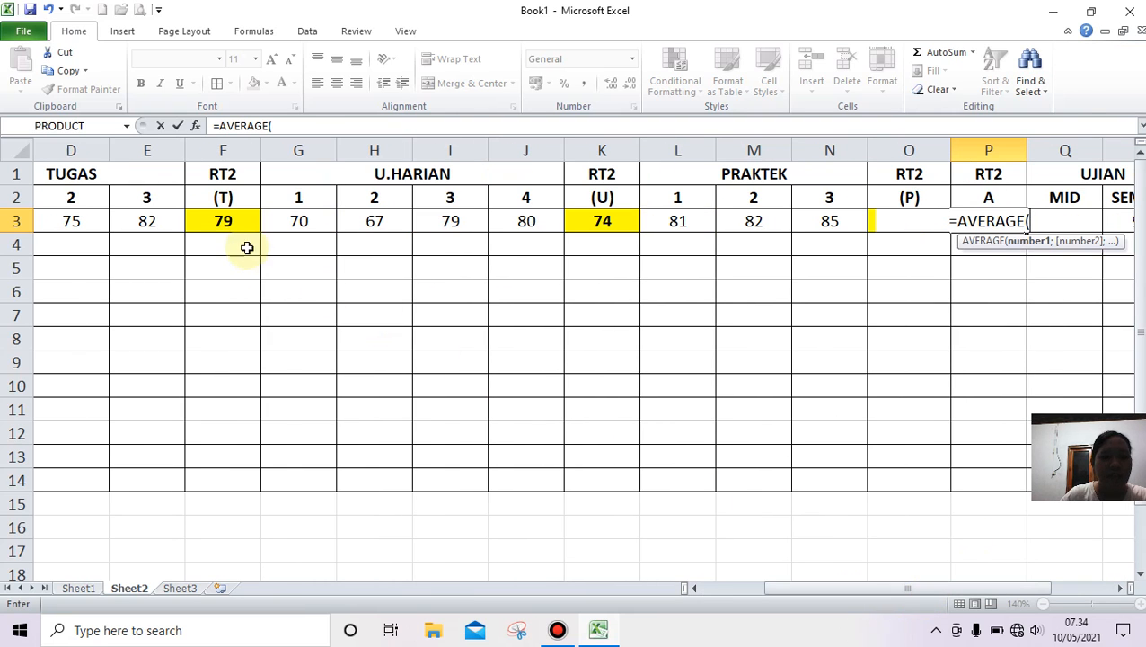
{"action": "left_click", "coordinate": [223, 221]}
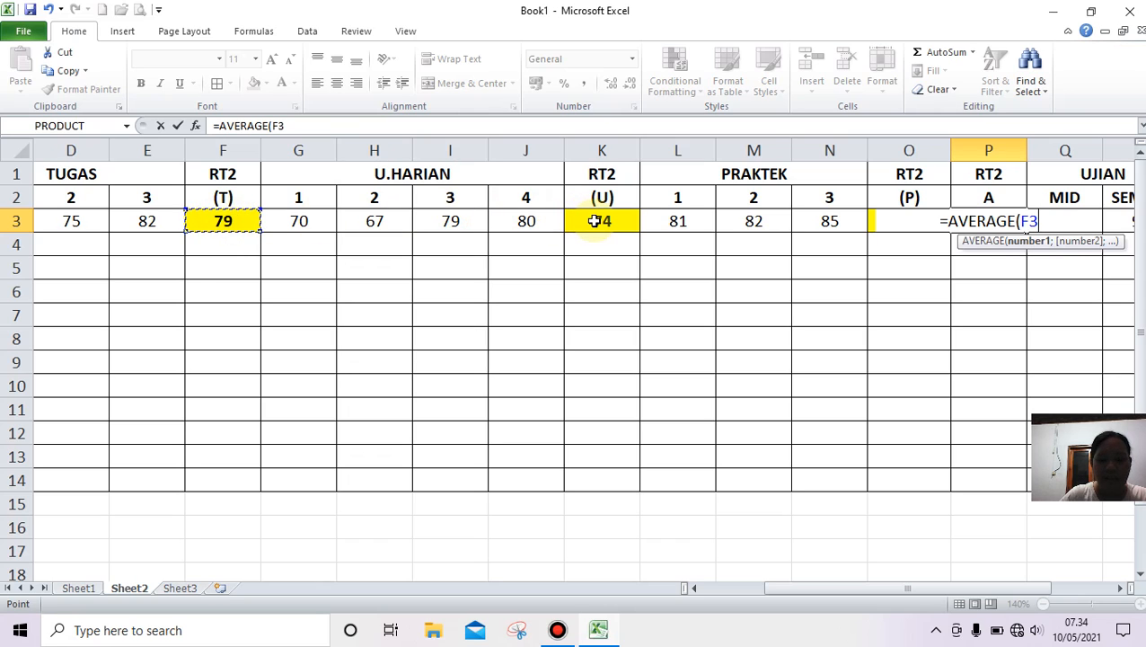
{"action": "key", "text": "F8"}
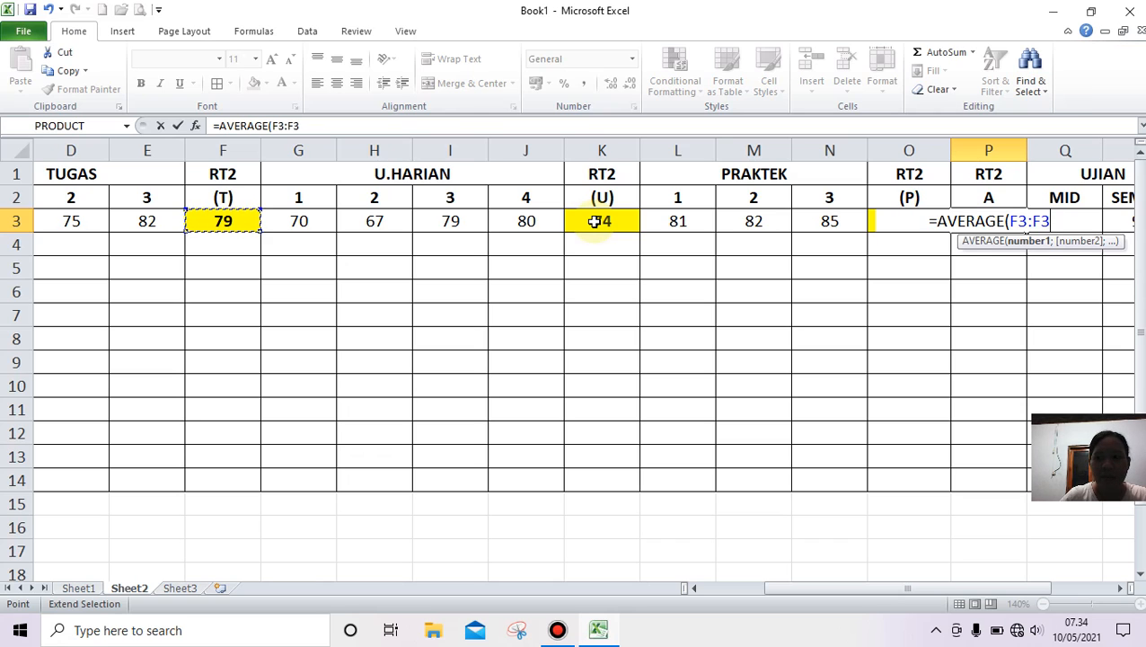
{"action": "key", "text": "BackSpace"}
{"action": "key", "text": "BackSpace"}
{"action": "key", "text": "BackSpace"}
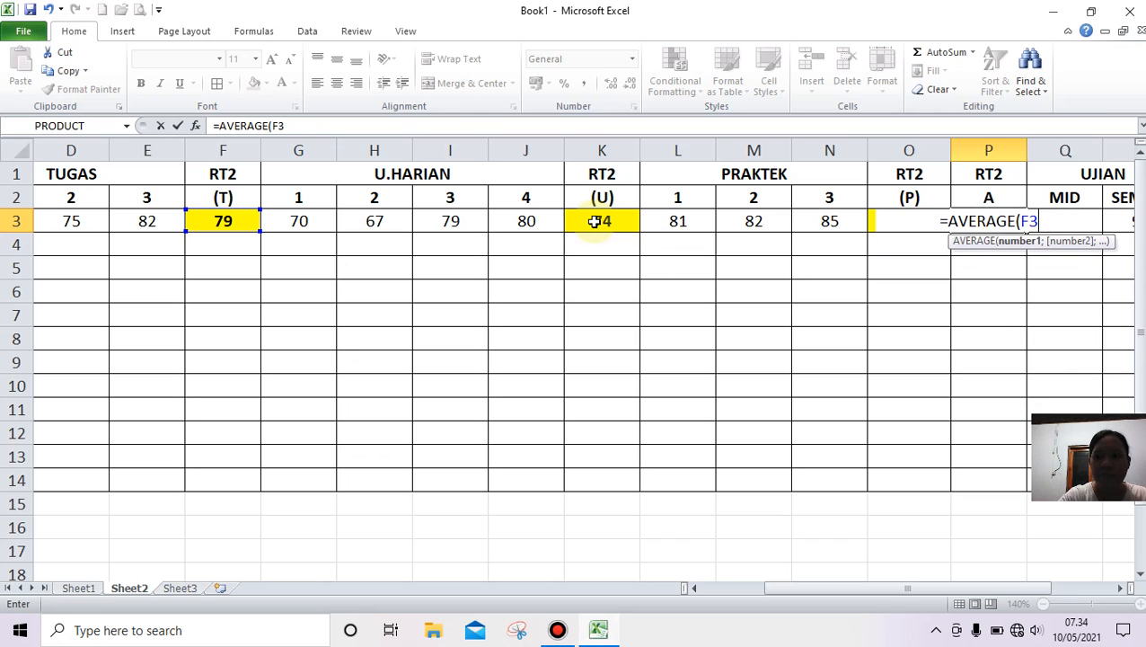
{"action": "key", "text": "Escape"}
{"action": "left_click", "coordinate": [595, 220]}
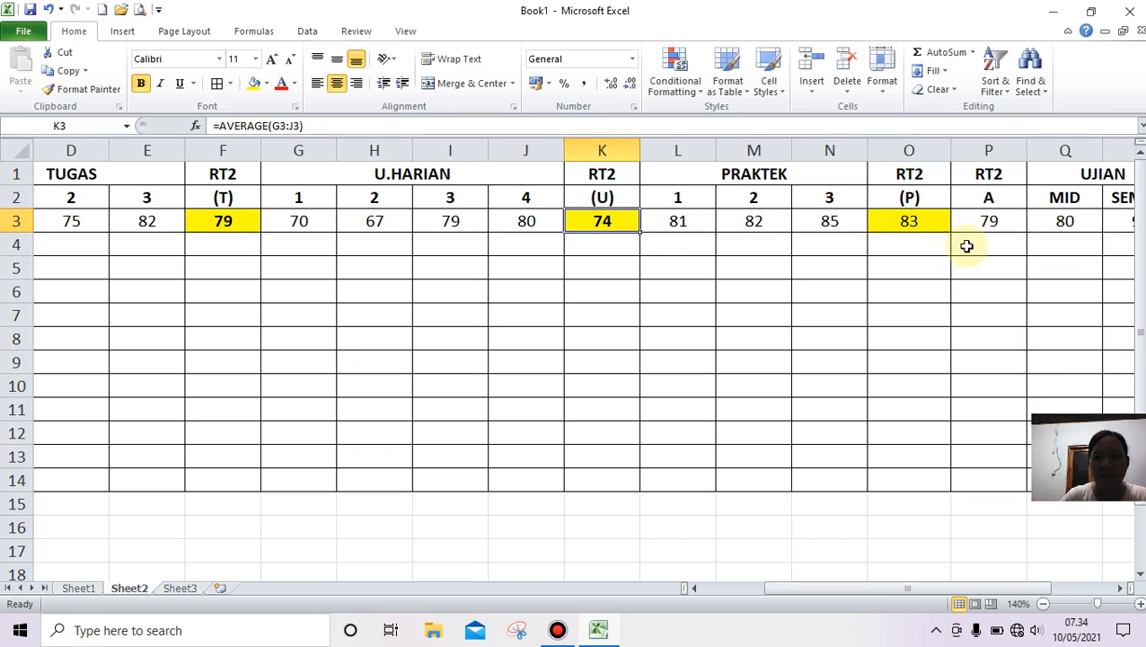
Clear the formula from cell O3 in the RT2 (P) column
{"action": "left_click_drag", "start_coordinate": [812, 588], "coordinate": [891, 582]}
{"action": "left_click", "coordinate": [683, 222]}
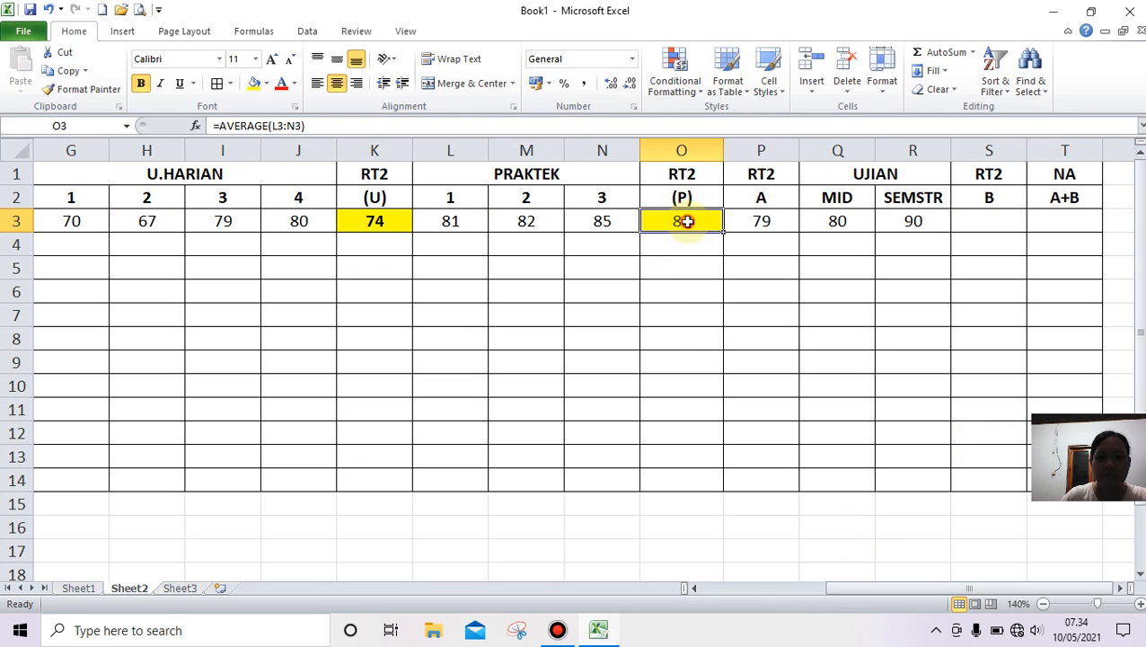
{"action": "key", "text": "Delete"}
{"action": "left_click", "coordinate": [676, 296]}
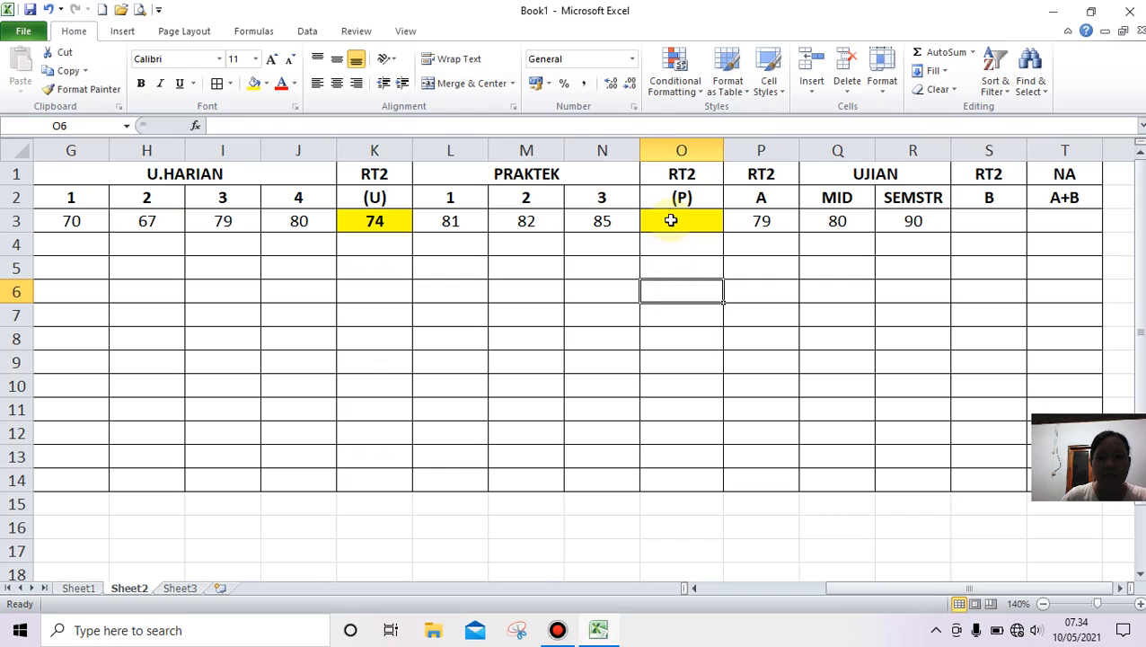
Start an AVERAGE formula in cell O3 that covers the range F3:K3
{"action": "left_click", "coordinate": [671, 221]}
{"action": "type", "text": "="}
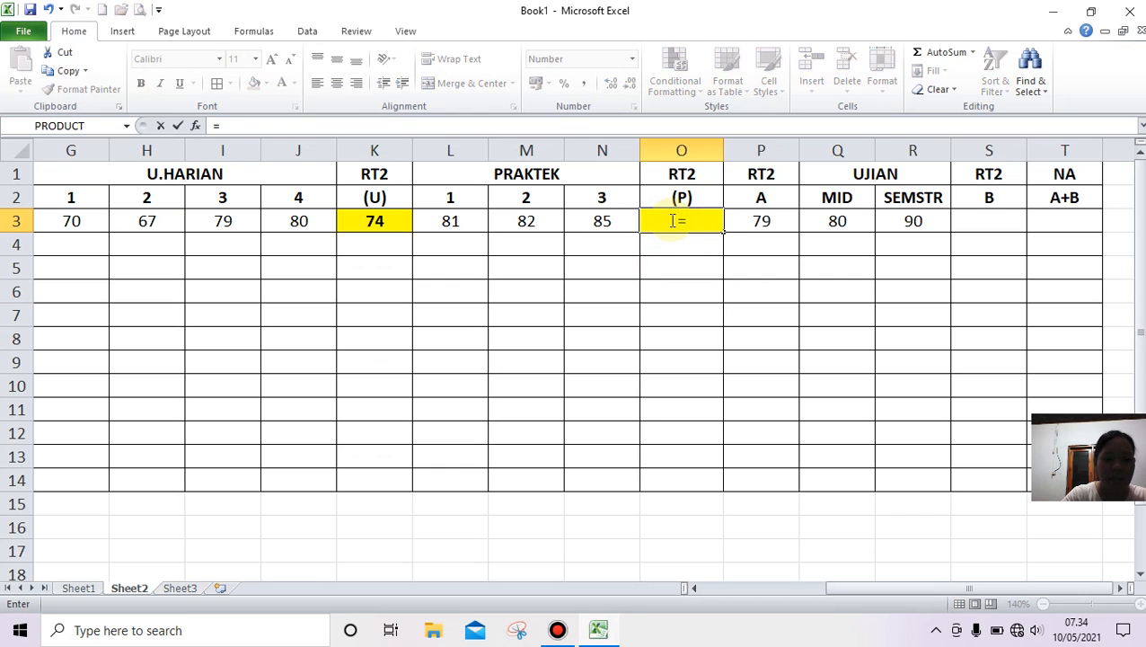
{"action": "type", "text": "AVERA"}
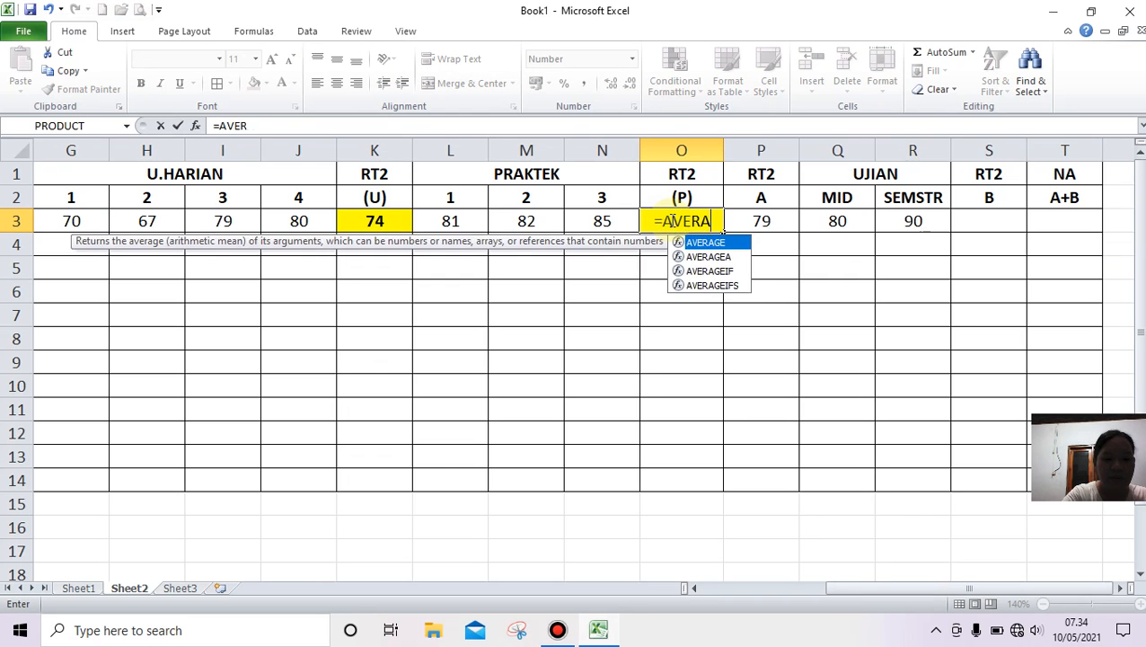
{"action": "type", "text": "GE("}
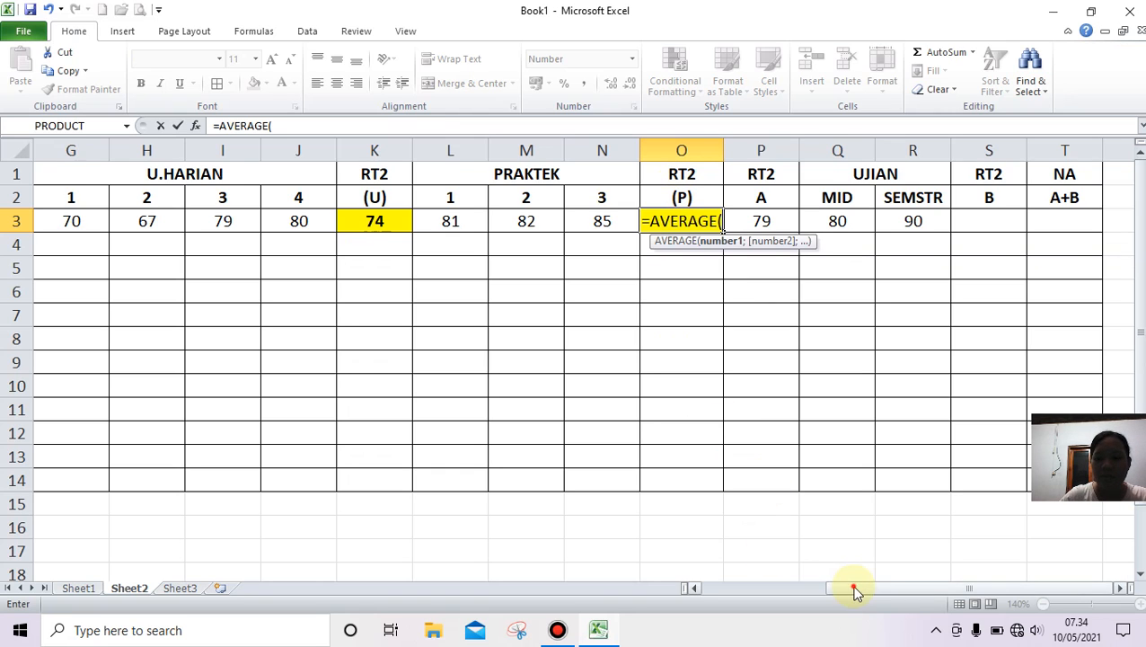
{"action": "left_click_drag", "start_coordinate": [854, 591], "coordinate": [793, 590]}
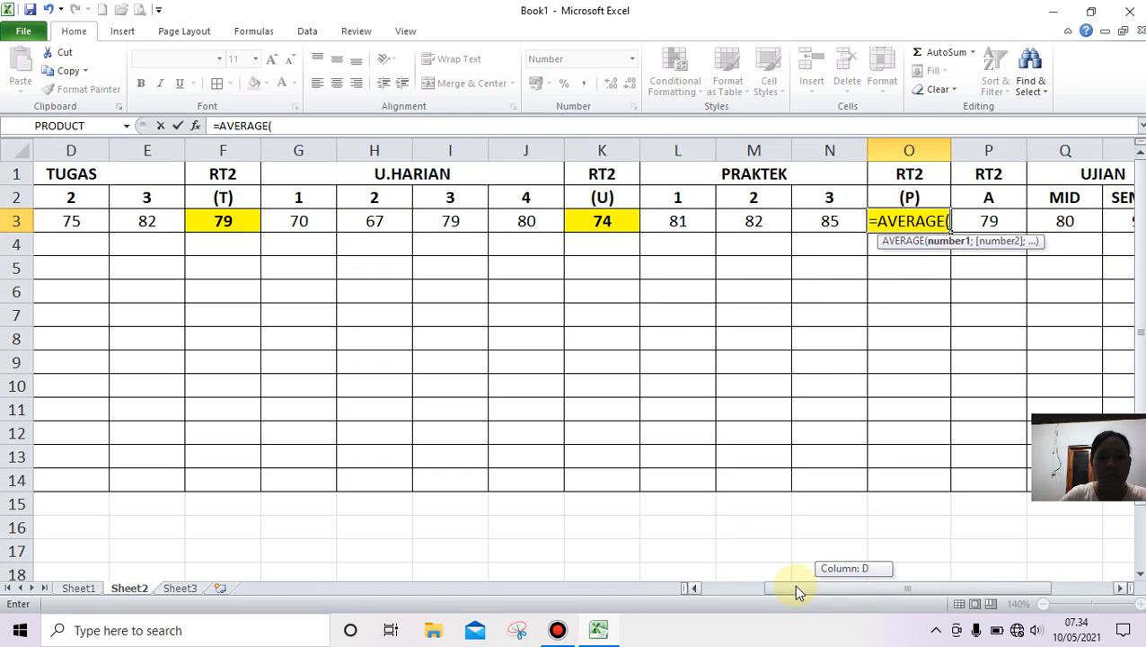
{"action": "left_click", "coordinate": [223, 220]}
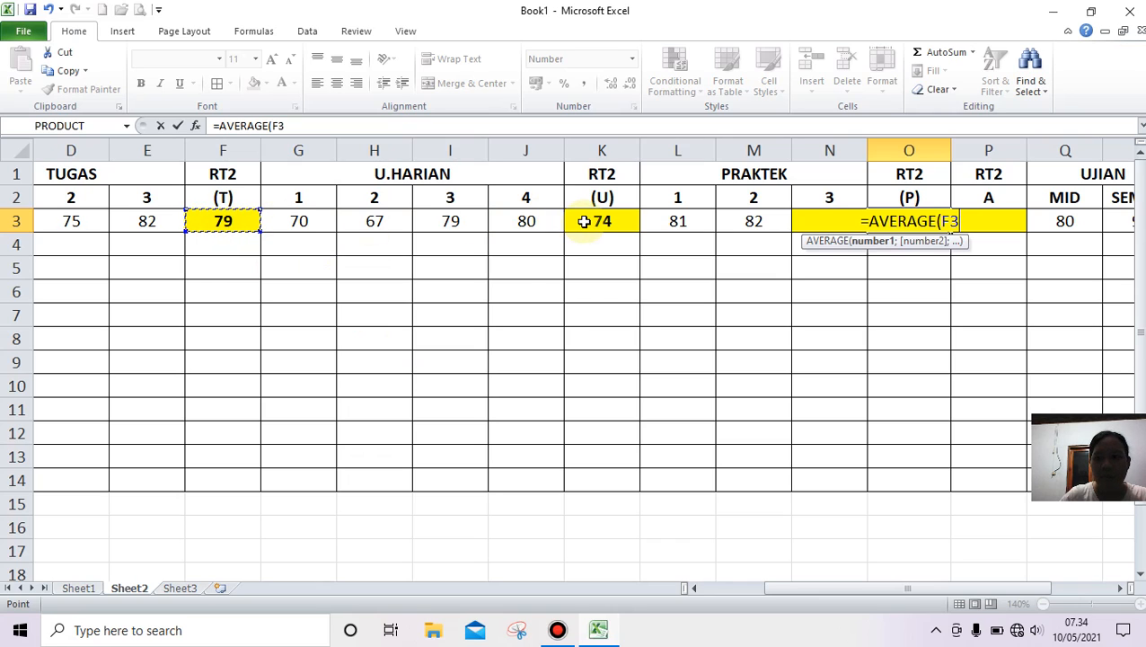
{"action": "key", "text": "F8"}
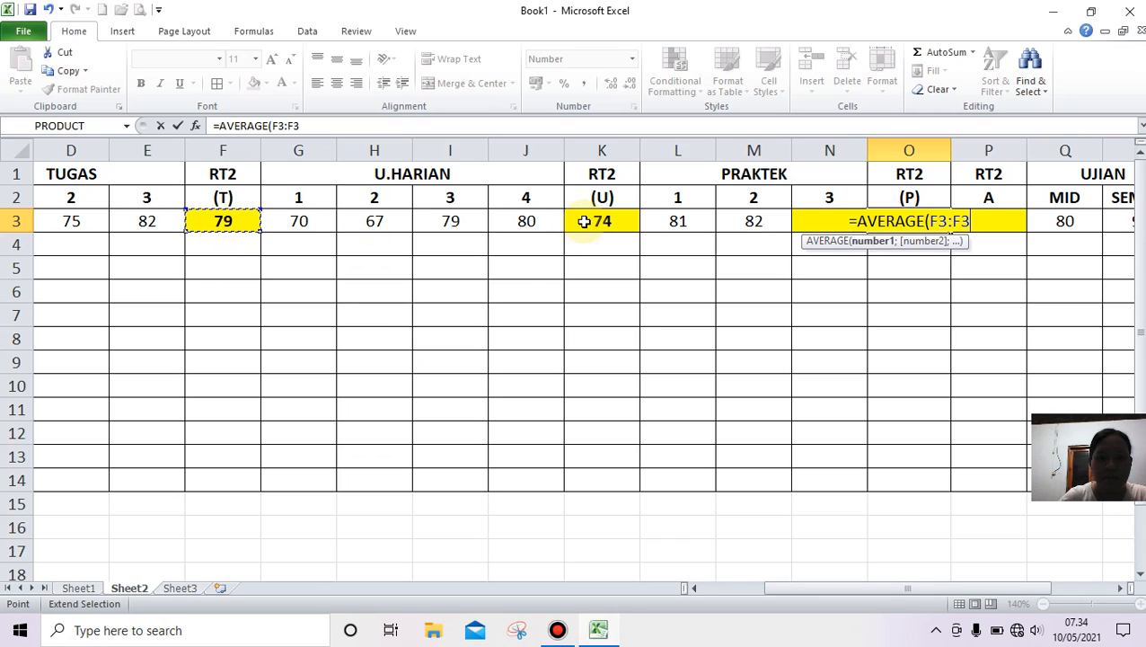
{"action": "left_click", "coordinate": [584, 221]}
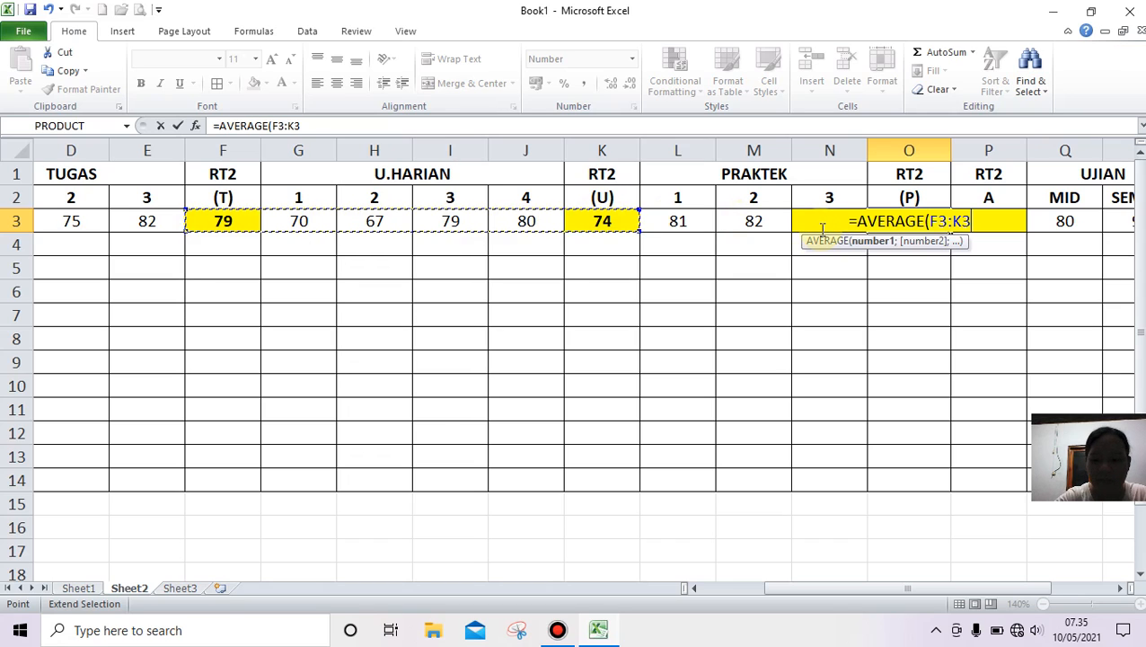
Extend the reference with N3 and enter the formula in O3 as =AVERAGE(F3:K3:N3)
{"action": "type", "text": "N"}
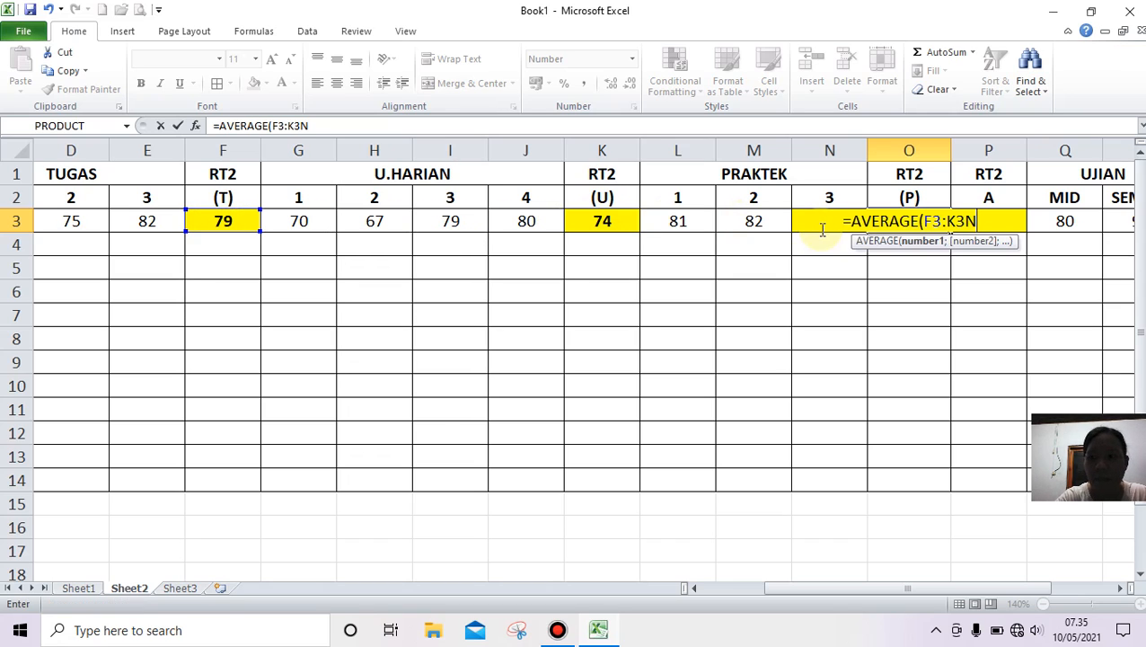
{"action": "key", "text": "BackSpace"}
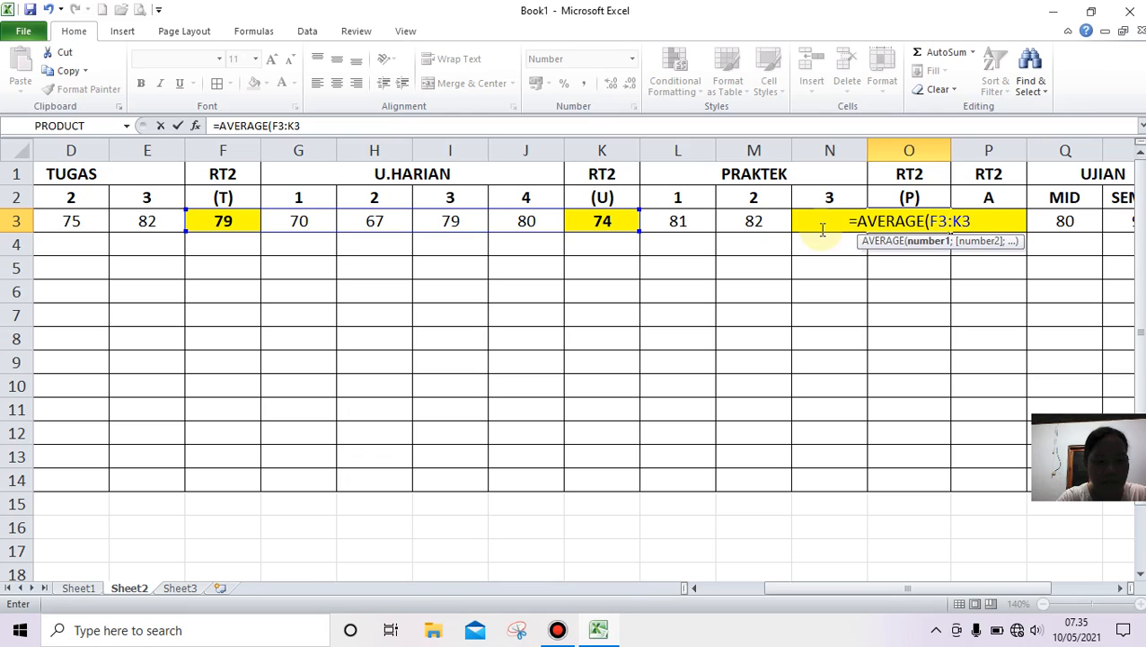
{"action": "type", "text": ":"}
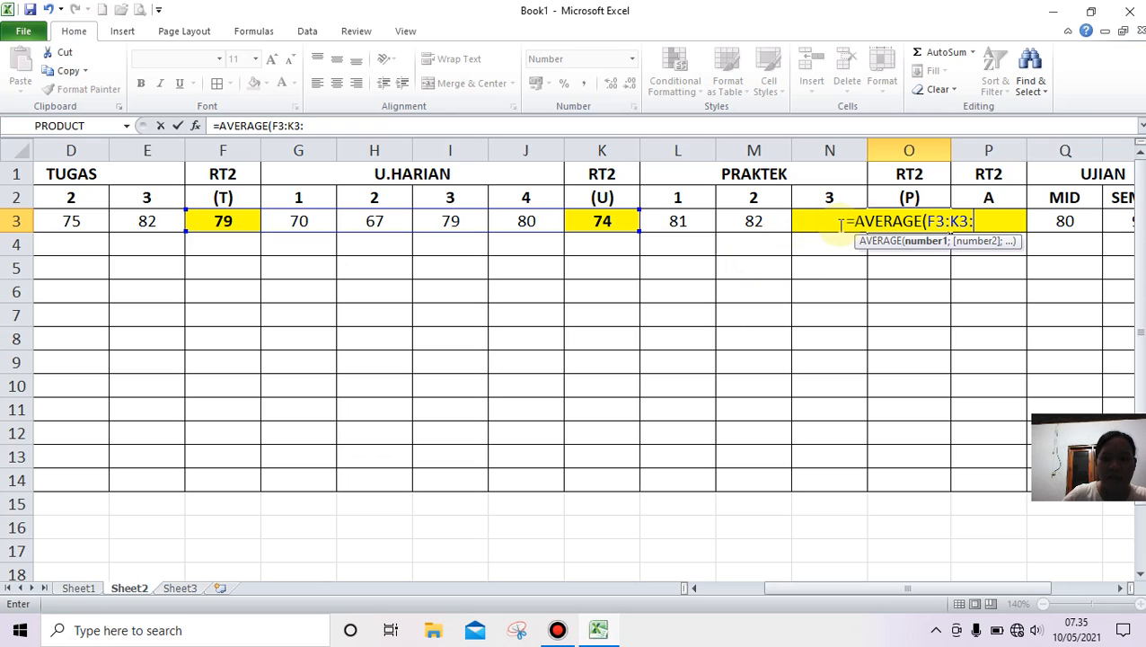
{"action": "type", "text": "n"}
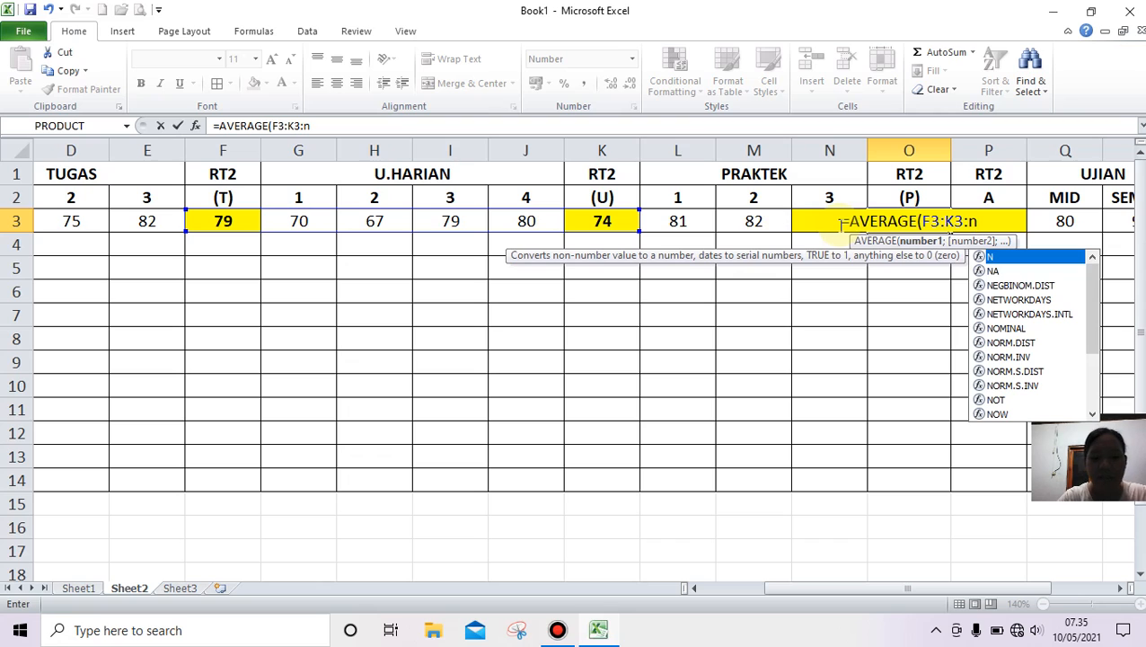
{"action": "key", "text": "BackSpace"}
{"action": "type", "text": "N3"}
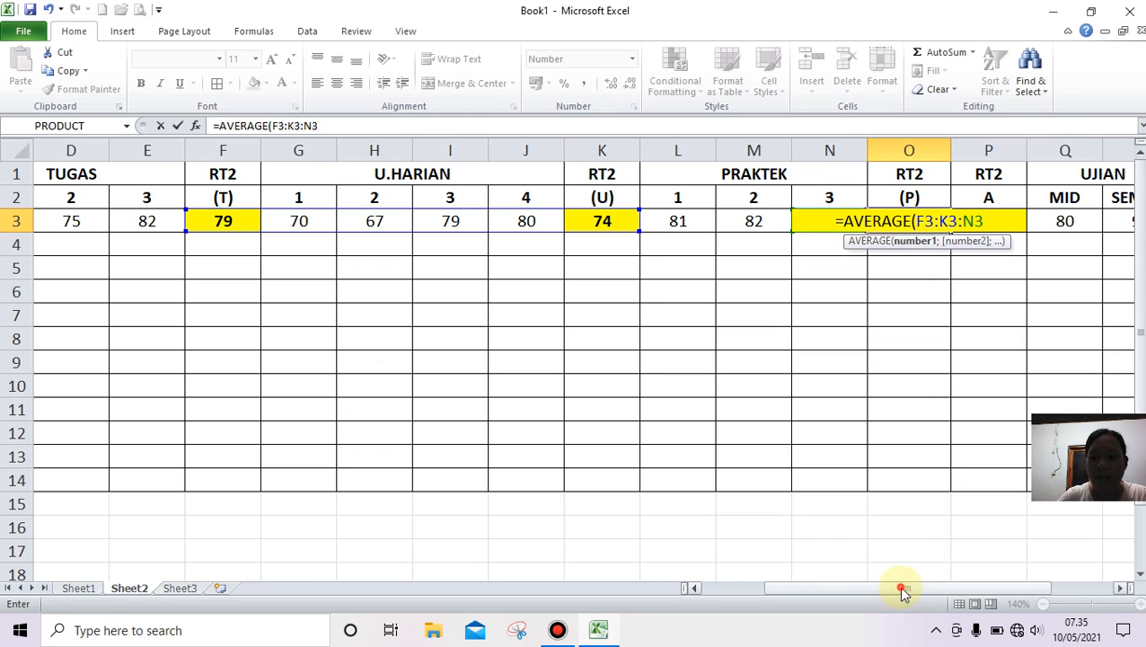
{"action": "mouse_move", "coordinate": [901, 589]}
{"action": "left_mouse_down"}
{"action": "mouse_move", "coordinate": [852, 593]}
{"action": "mouse_move", "coordinate": [884, 593]}
{"action": "left_mouse_up"}
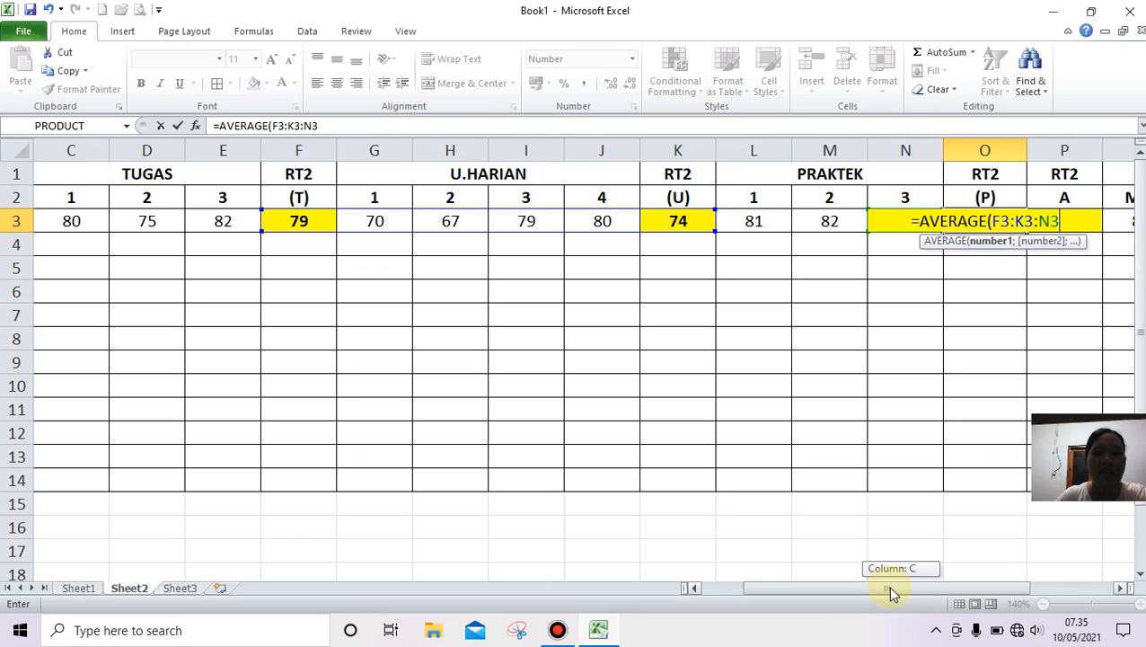
{"action": "left_click_drag", "start_coordinate": [888, 591], "coordinate": [887, 591]}
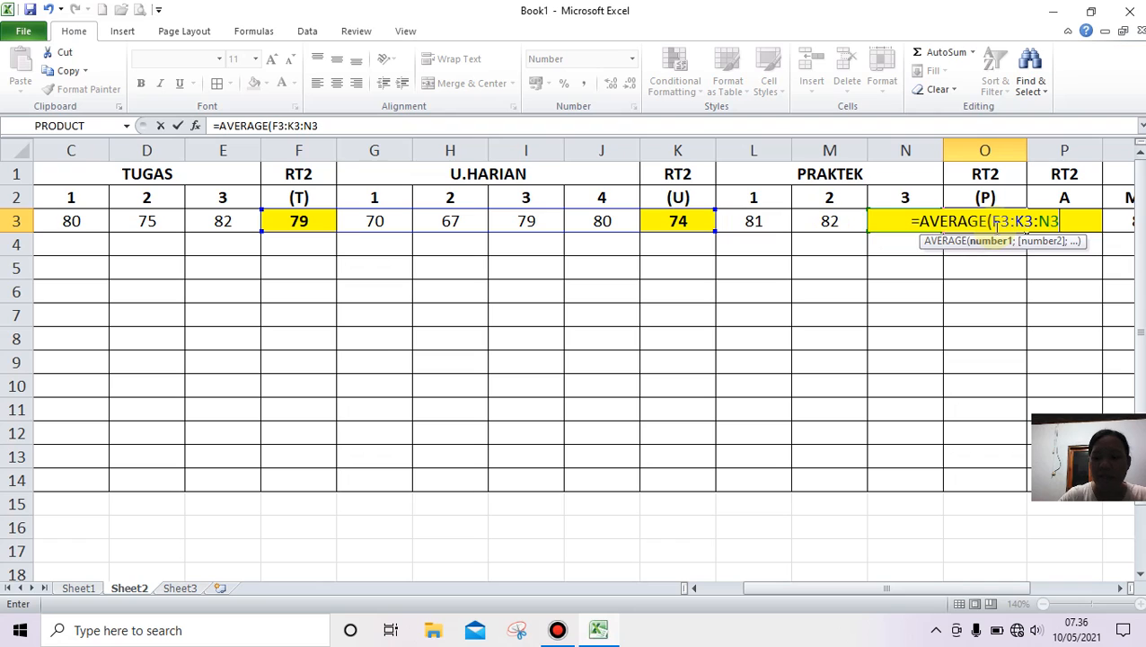
{"action": "key", "text": "Return"}
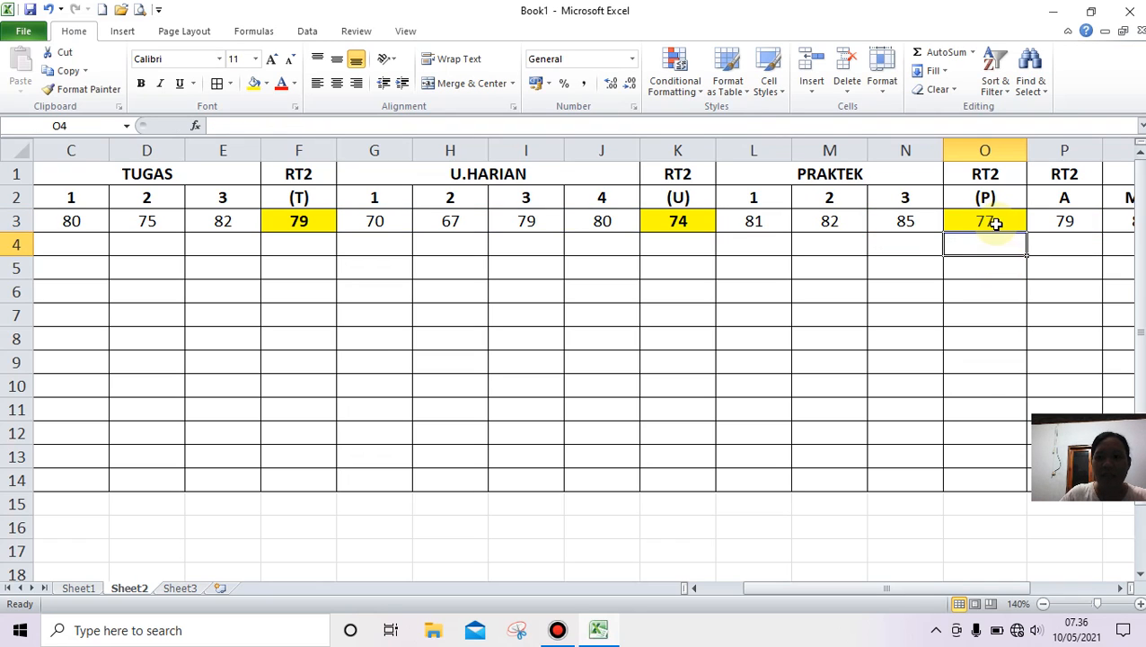
Change the fill of cell O3 to a light blue theme color
{"action": "left_click", "coordinate": [995, 224]}
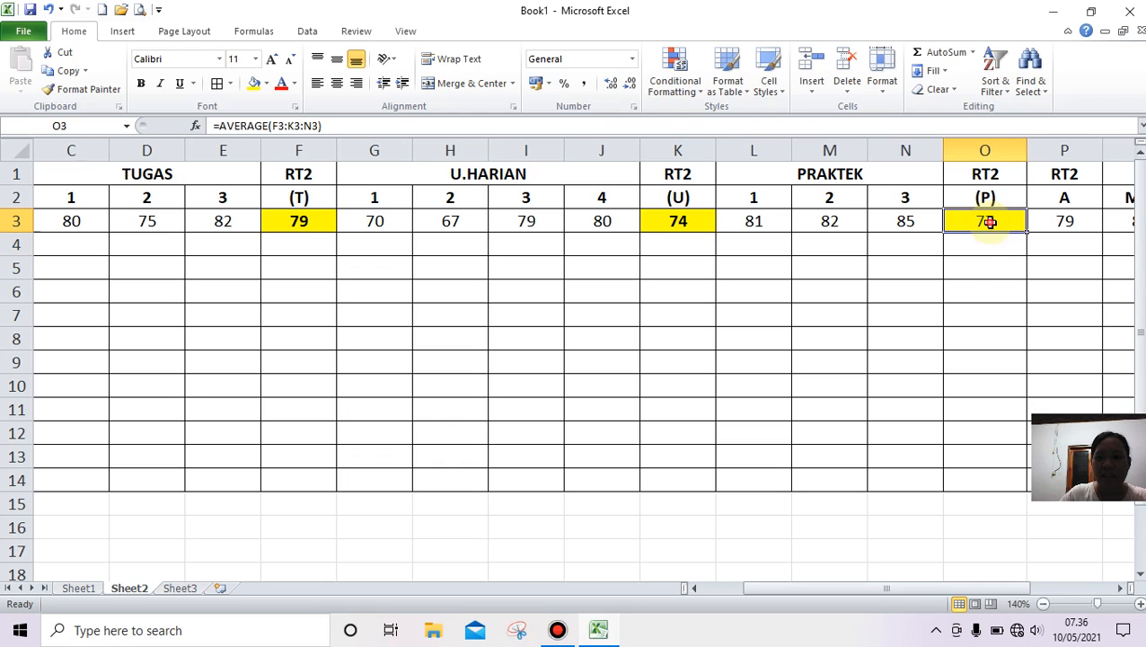
{"action": "left_click", "coordinate": [267, 83]}
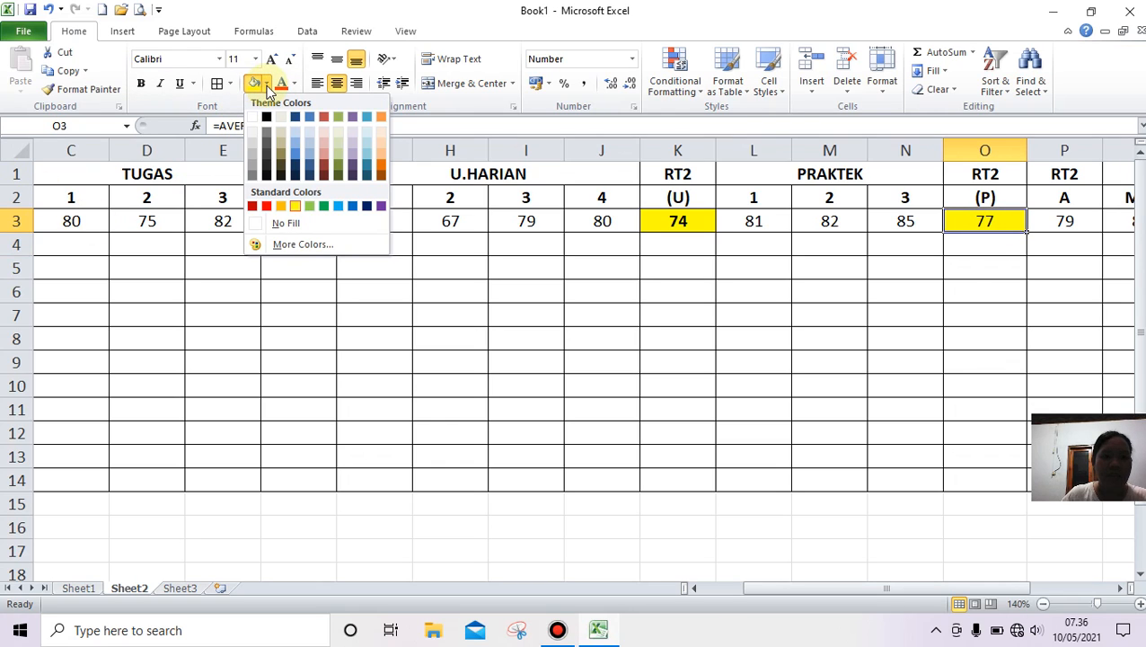
{"action": "left_click", "coordinate": [298, 150]}
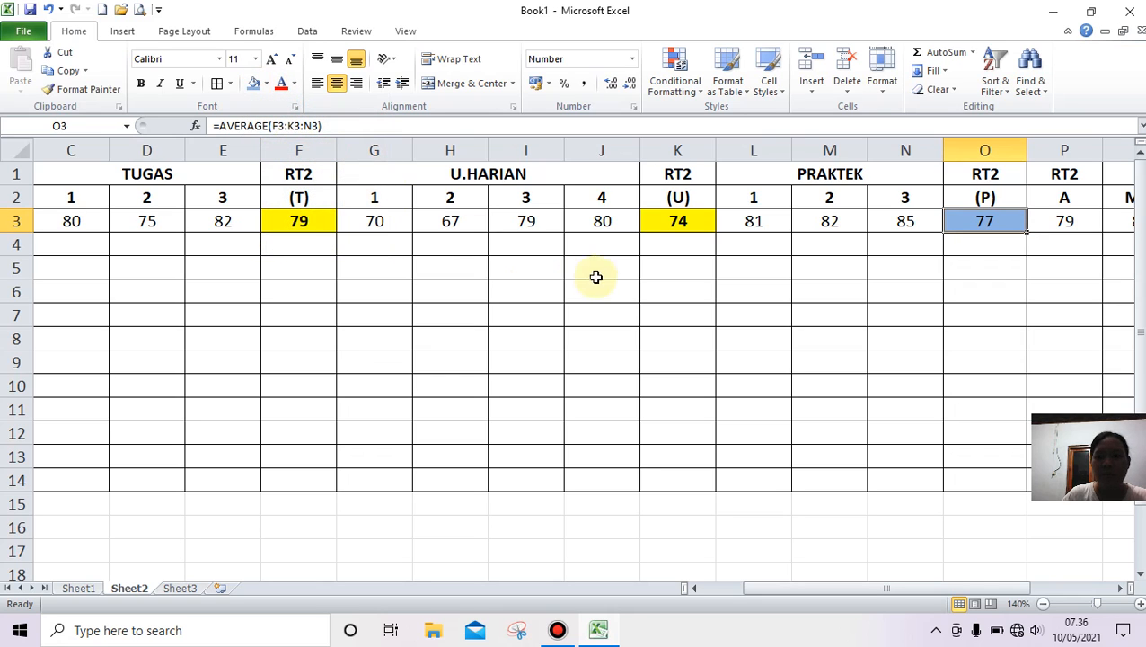
{"action": "left_click", "coordinate": [620, 310]}
{"action": "left_click", "coordinate": [1002, 225]}
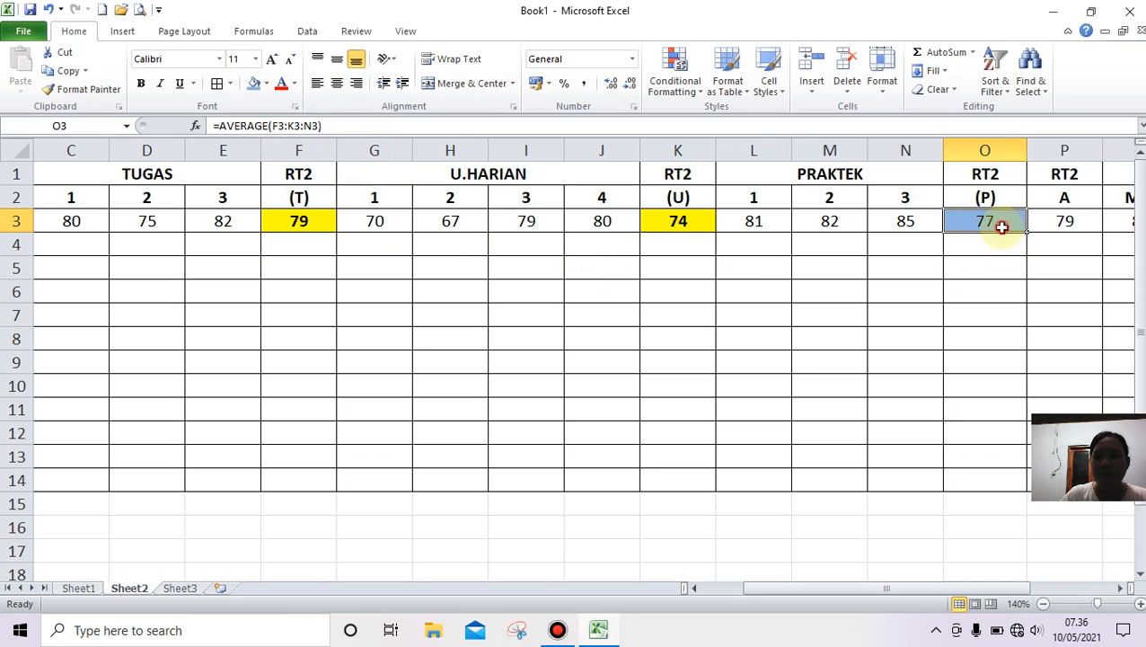
Clear cell O3 in the RT2 (P) column and start a new AVERAGE formula in it
{"action": "key", "text": "BackSpace"}
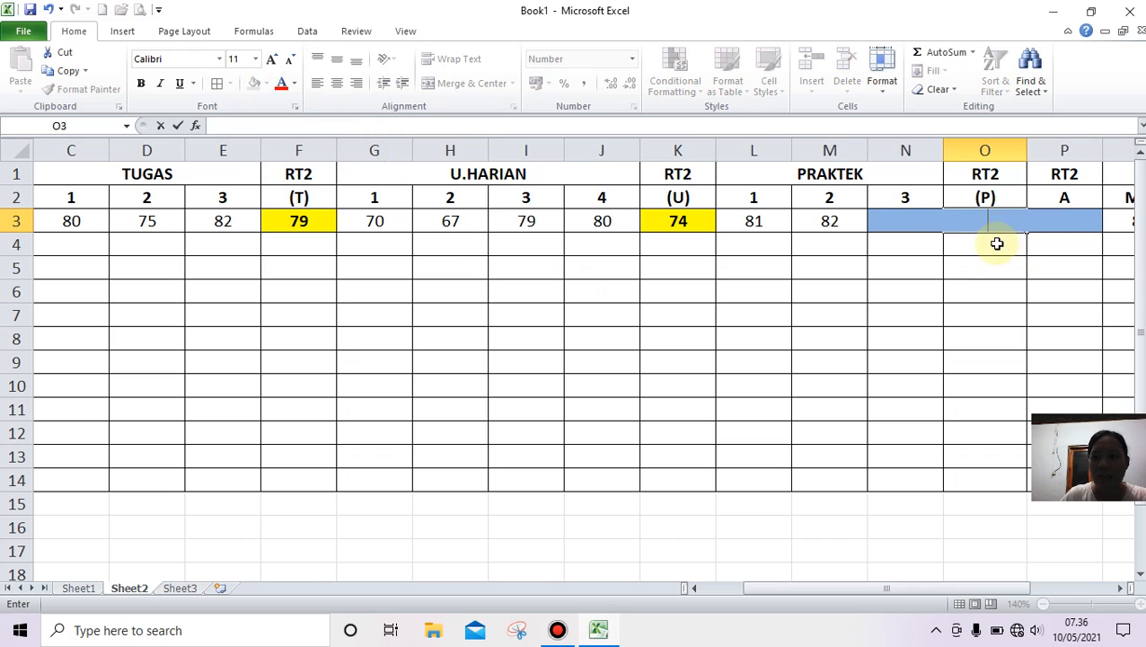
{"action": "key", "text": "Return"}
{"action": "left_click", "coordinate": [991, 221]}
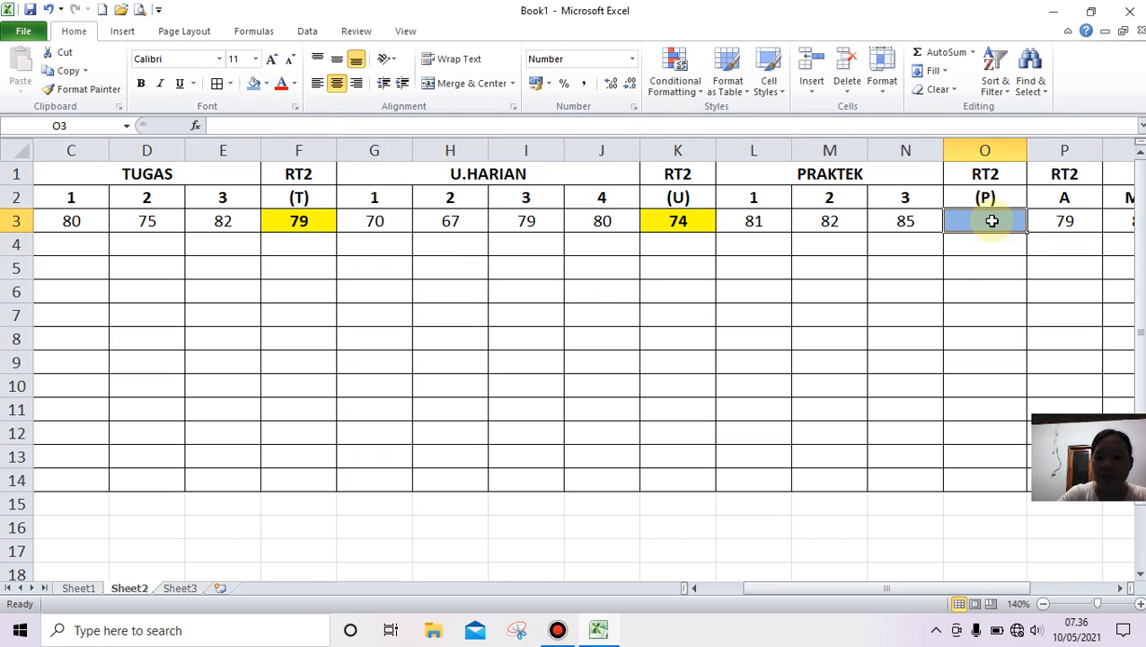
{"action": "type", "text": "="}
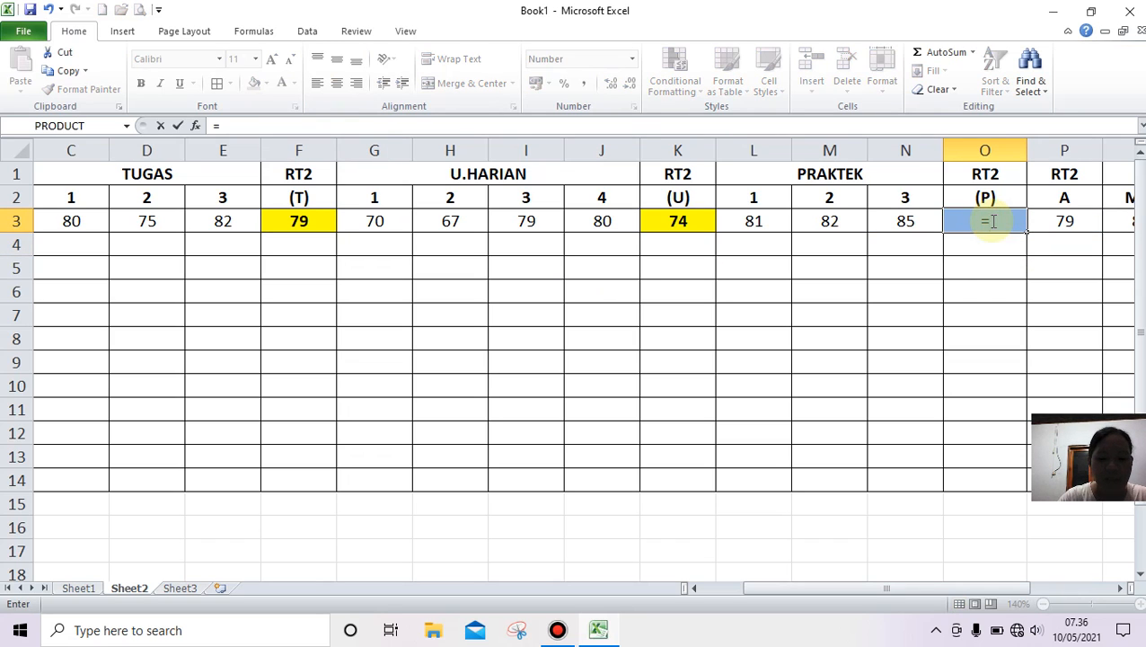
{"action": "type", "text": "AVERAGE"}
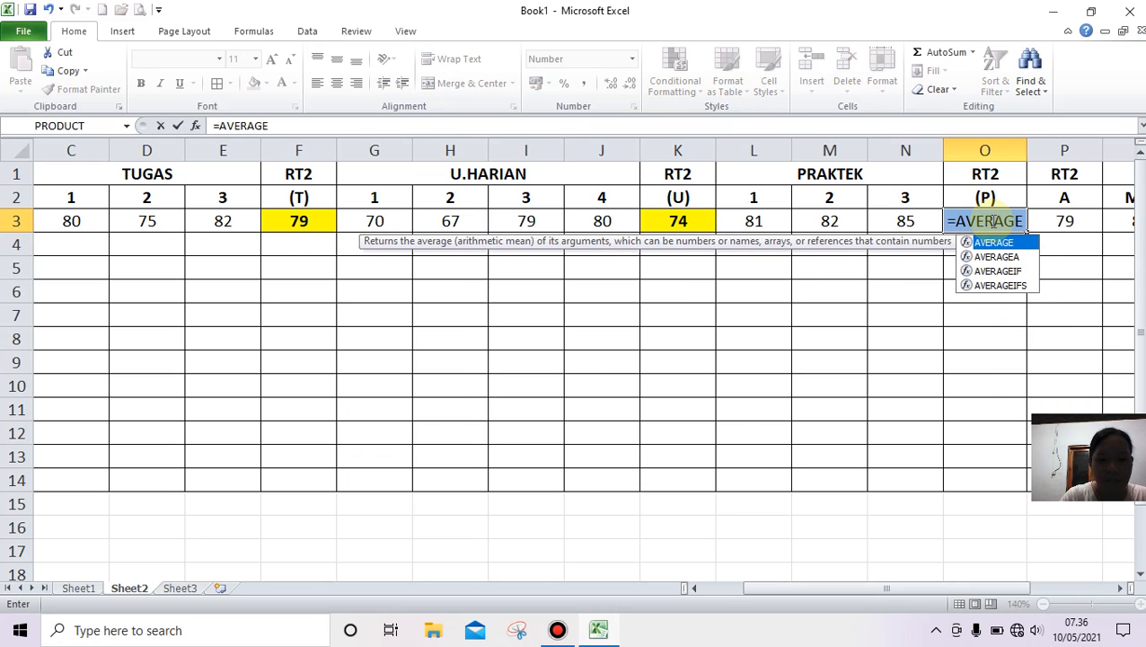
{"action": "type", "text": "("}
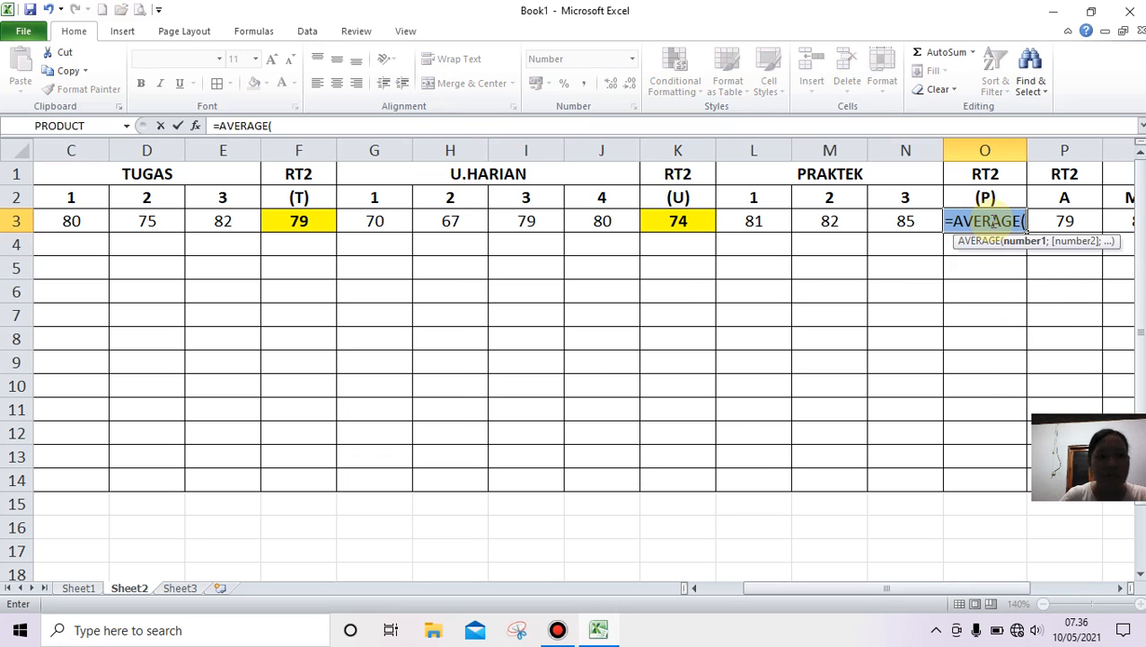
Reference F3, K3 and O3 in the formula and enter it in O3 as =AVERAGE(F3:K3:O3)
{"action": "mouse_move", "coordinate": [765, 588]}
{"action": "left_mouse_down"}
{"action": "mouse_move", "coordinate": [744, 599]}
{"action": "mouse_move", "coordinate": [781, 590]}
{"action": "left_mouse_up"}
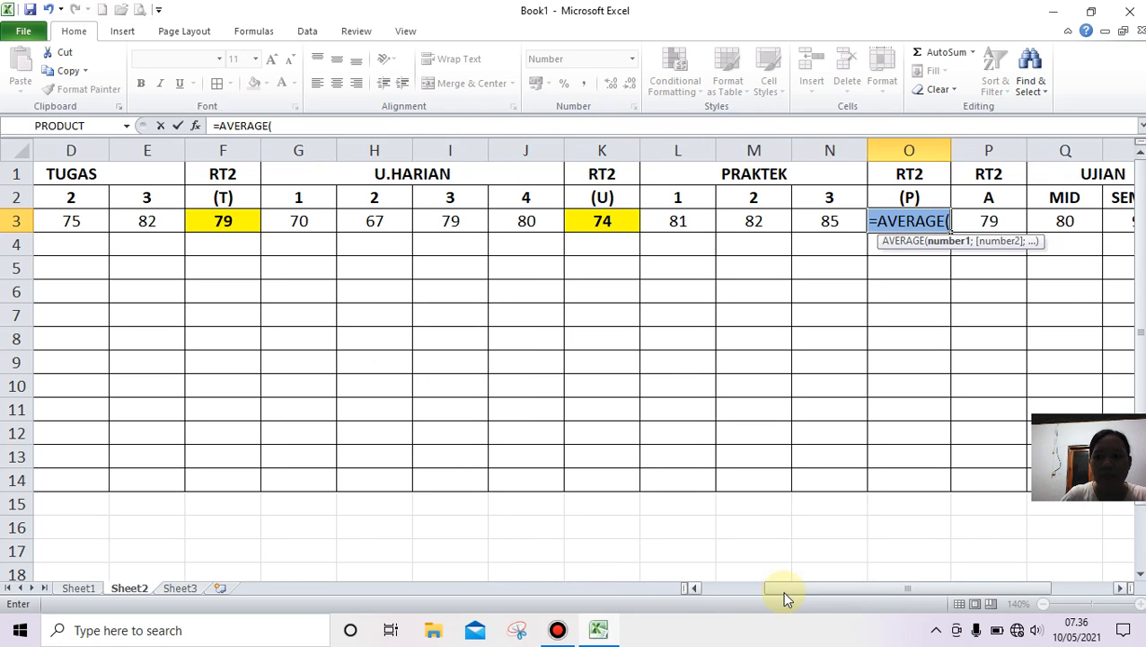
{"action": "type", "text": "F"}
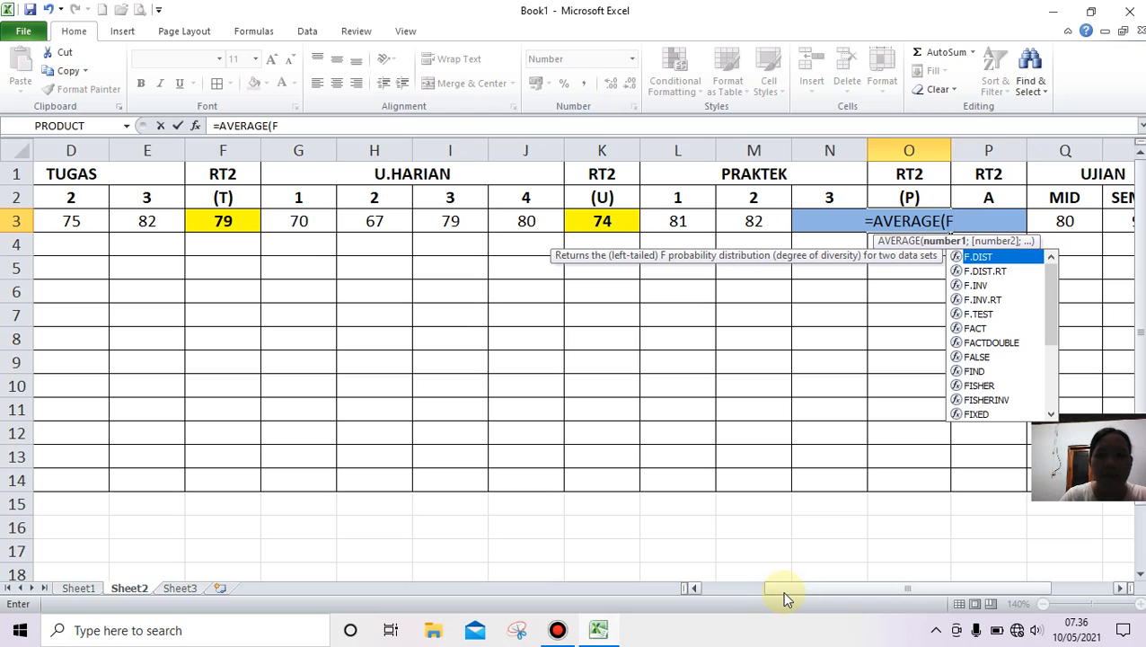
{"action": "type", "text": "3"}
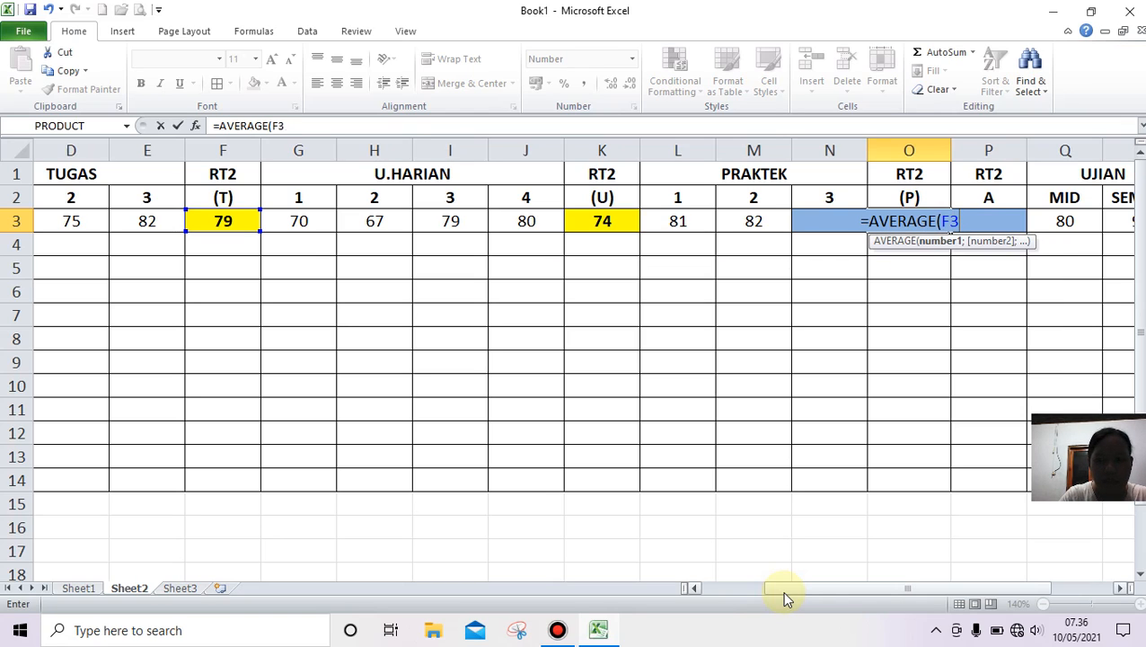
{"action": "type", "text": ":"}
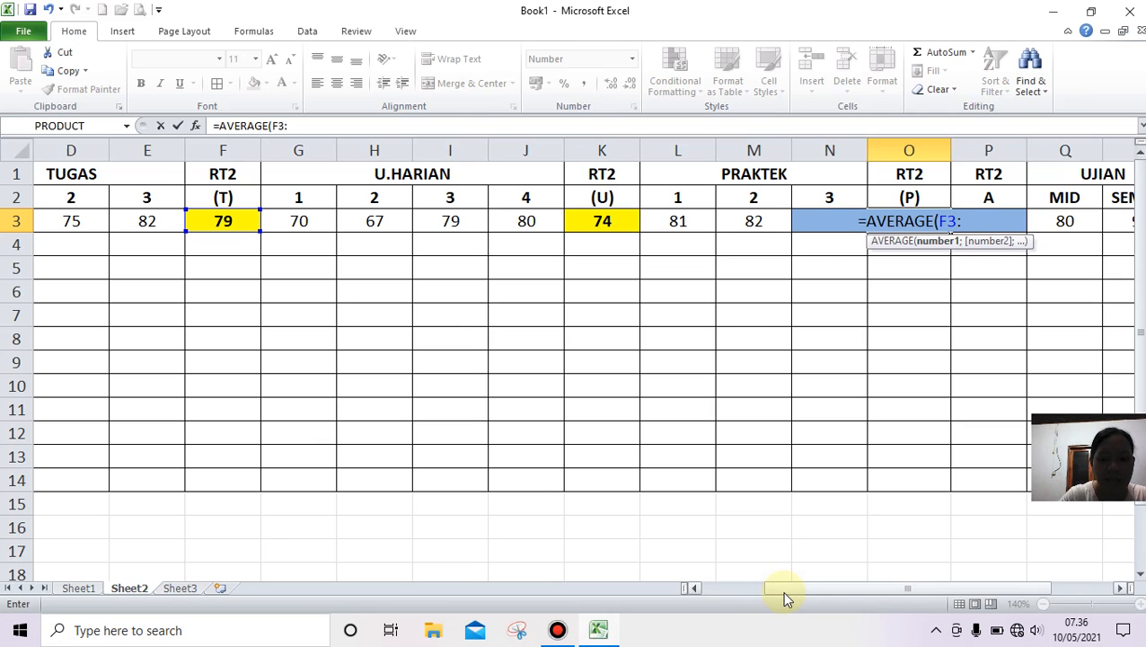
{"action": "type", "text": "K3"}
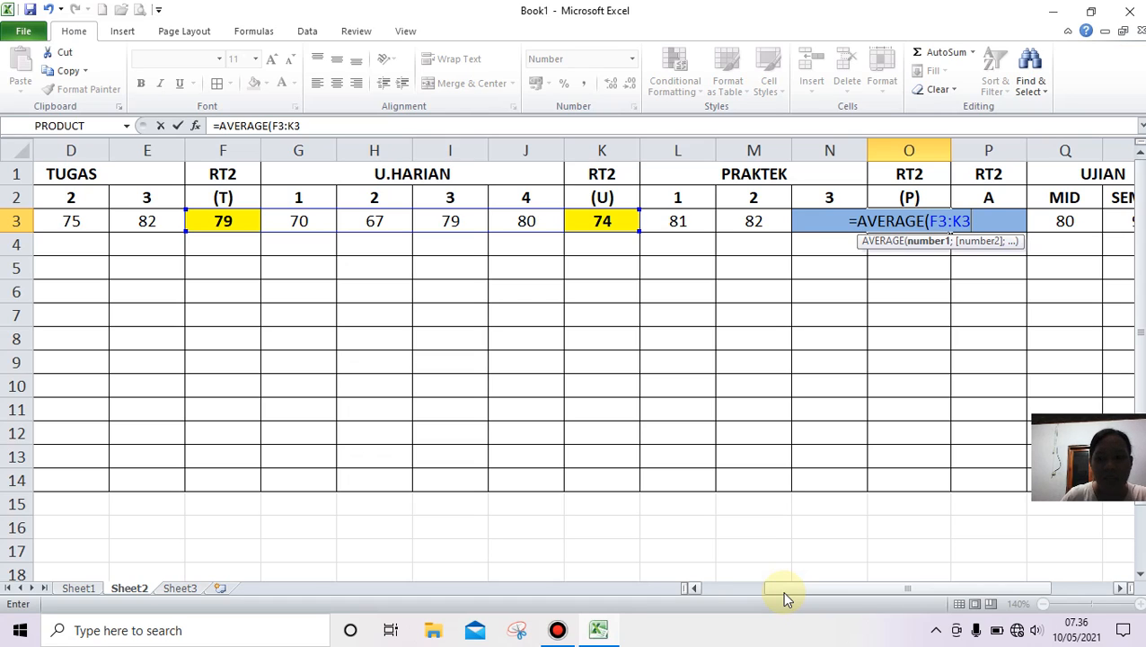
{"action": "type", "text": ":"}
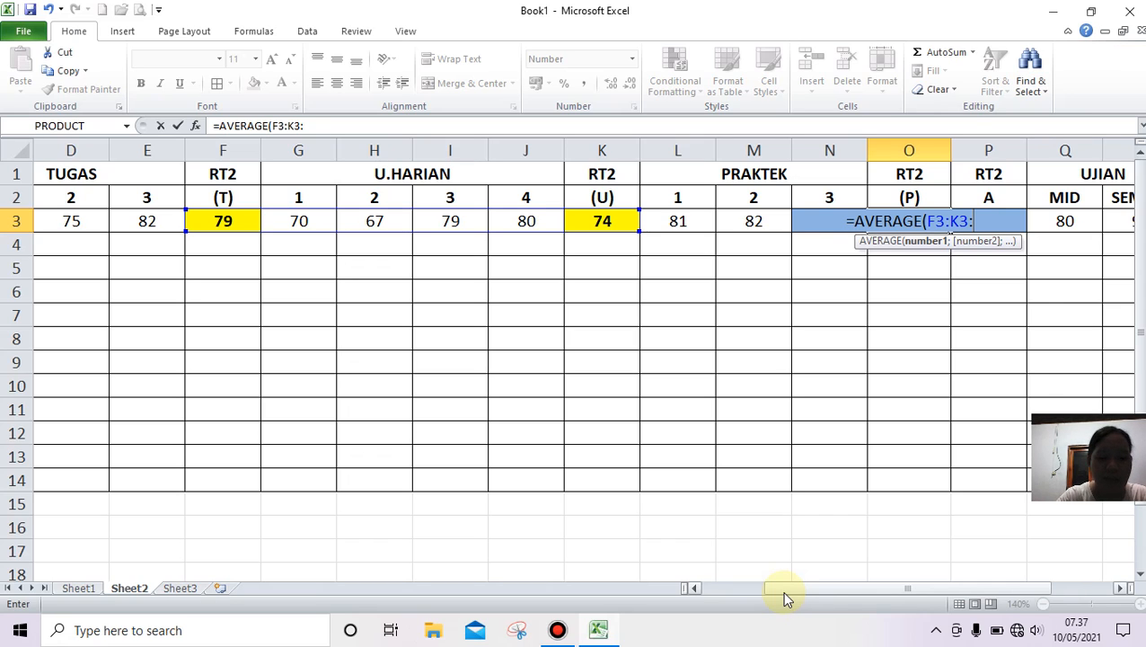
{"action": "type", "text": "O3"}
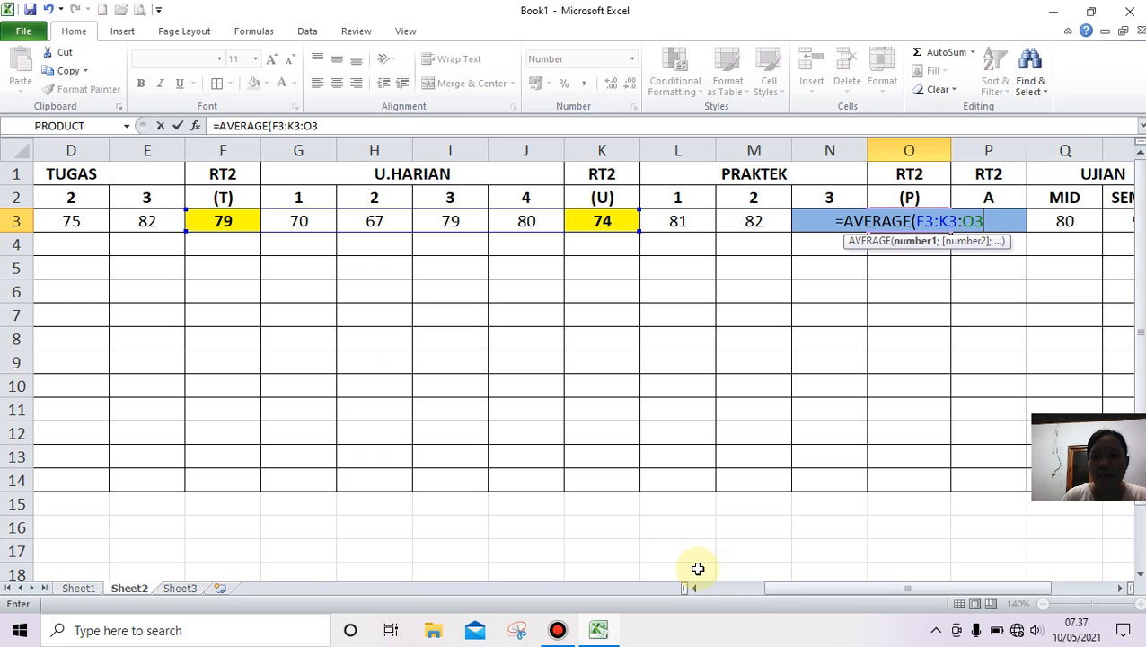
{"action": "key", "text": "Return"}
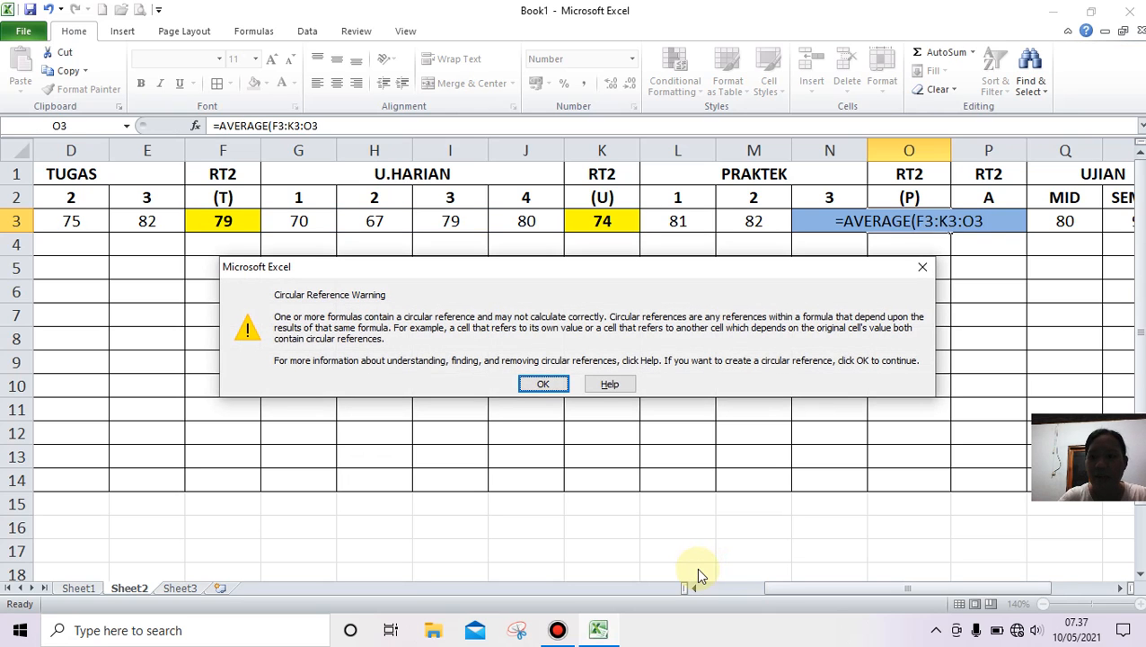
{"action": "left_click", "coordinate": [544, 383]}
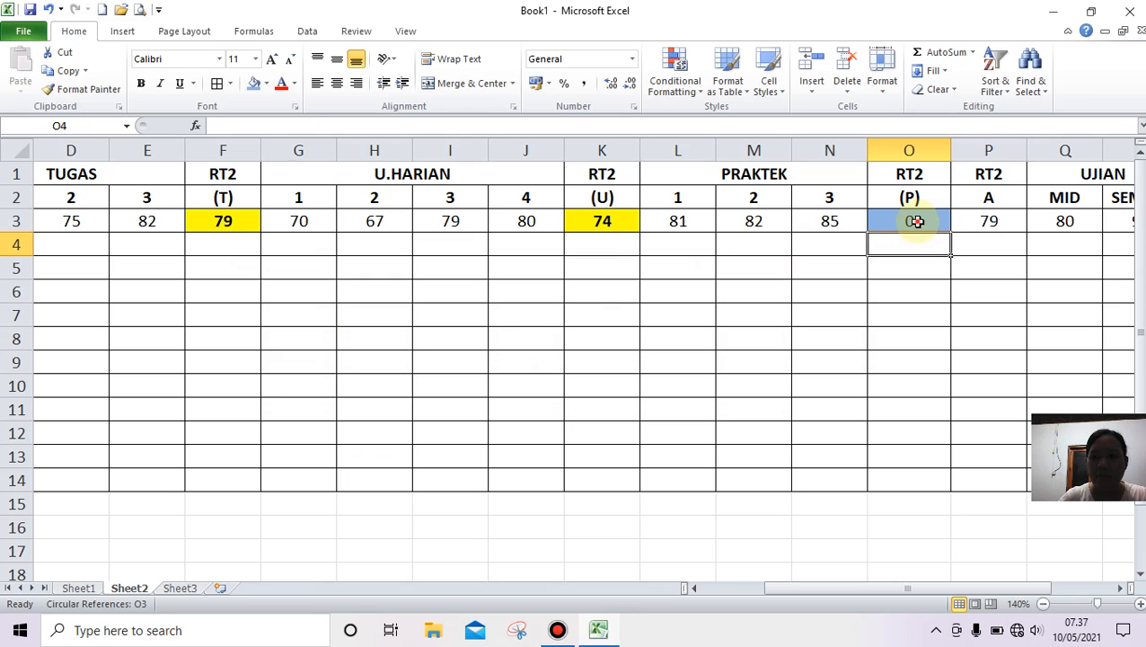
Undo the last formula entry in O3, the clearing before it and the light blue fill
{"action": "left_click", "coordinate": [913, 221]}
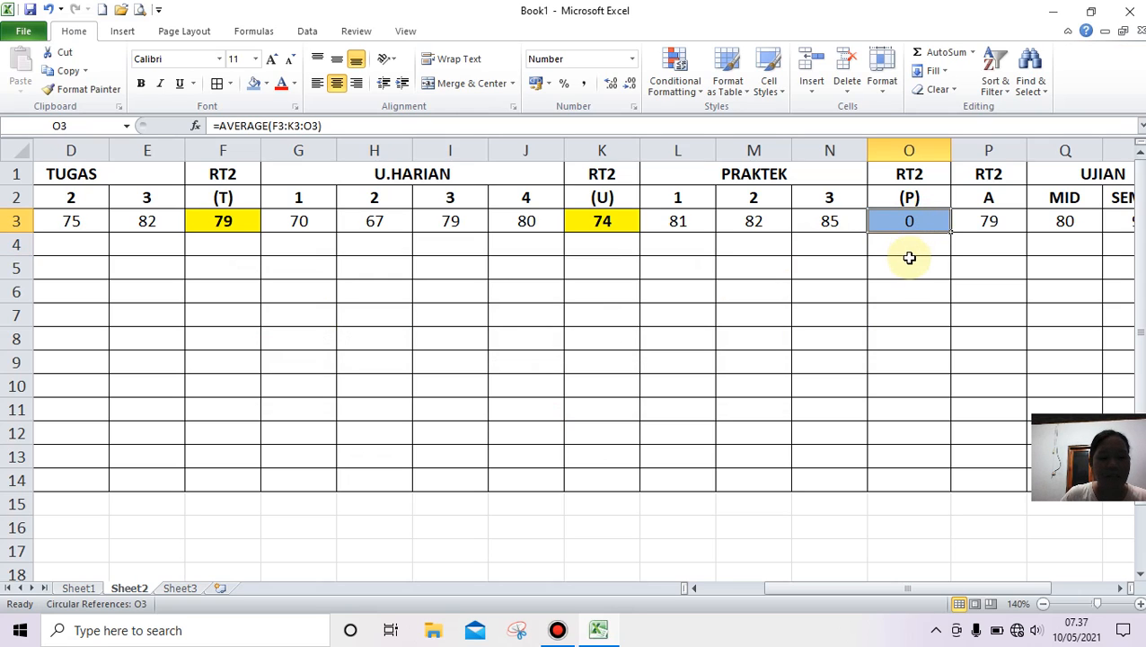
{"action": "key", "text": "ctrl+z"}
{"action": "key", "text": "ctrl+z"}
{"action": "key", "text": "ctrl+z"}
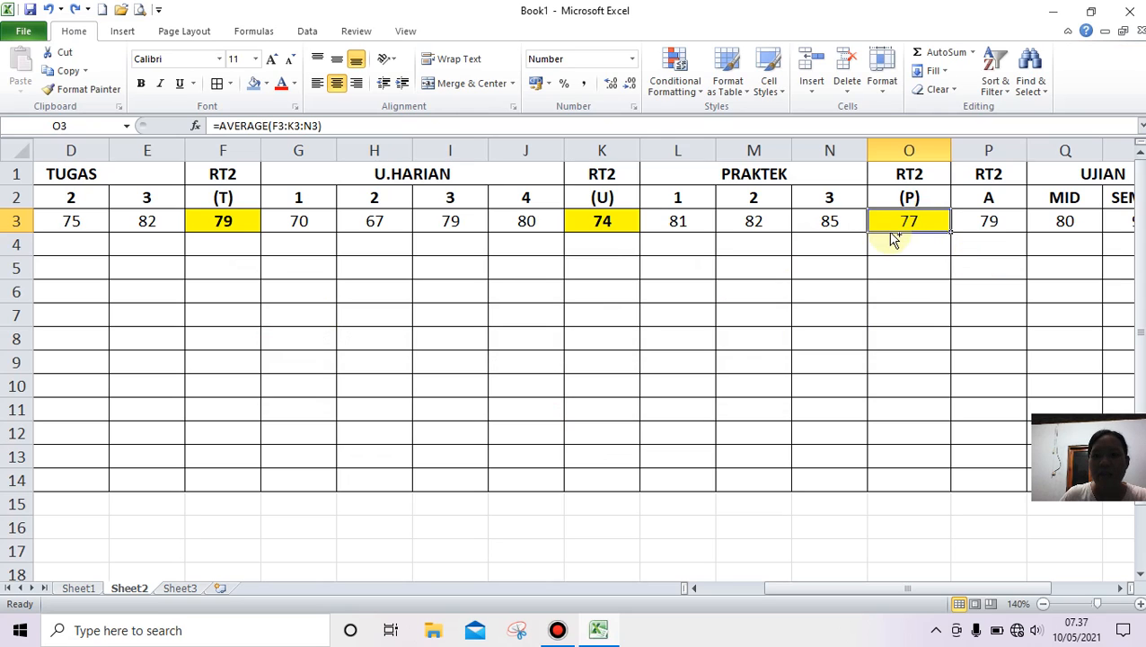
Clear the formulas from cell P3 in the RT2 A column and cell O3 in the RT2 (P) column
{"action": "left_click", "coordinate": [979, 224]}
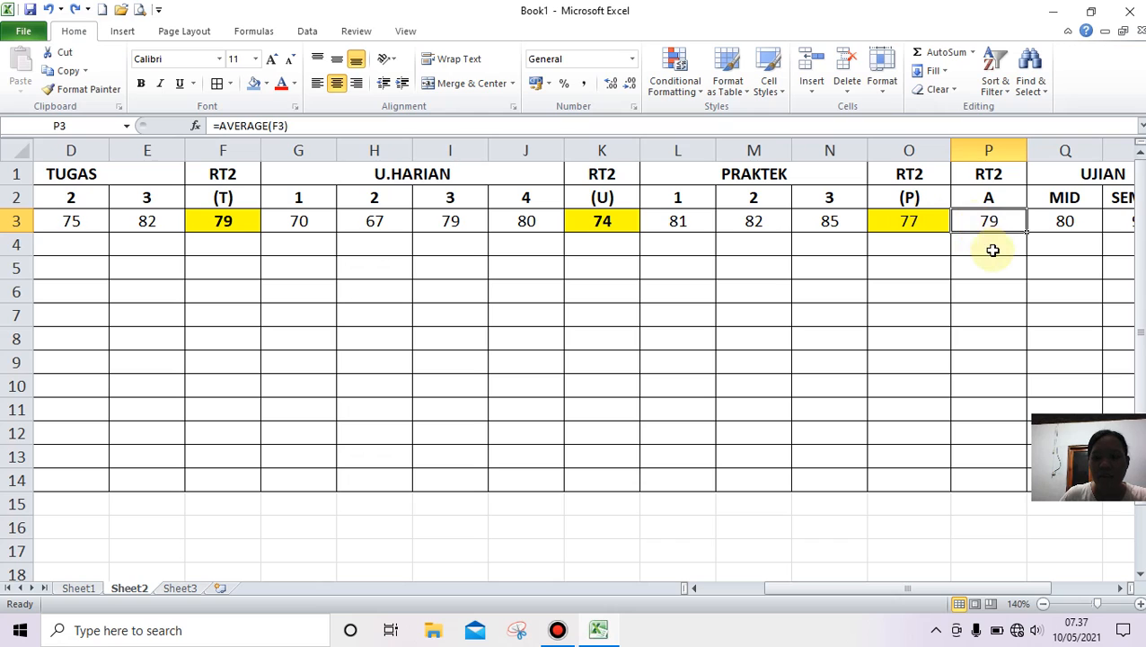
{"action": "key", "text": "BackSpace"}
{"action": "left_click", "coordinate": [986, 285]}
{"action": "left_click", "coordinate": [912, 221]}
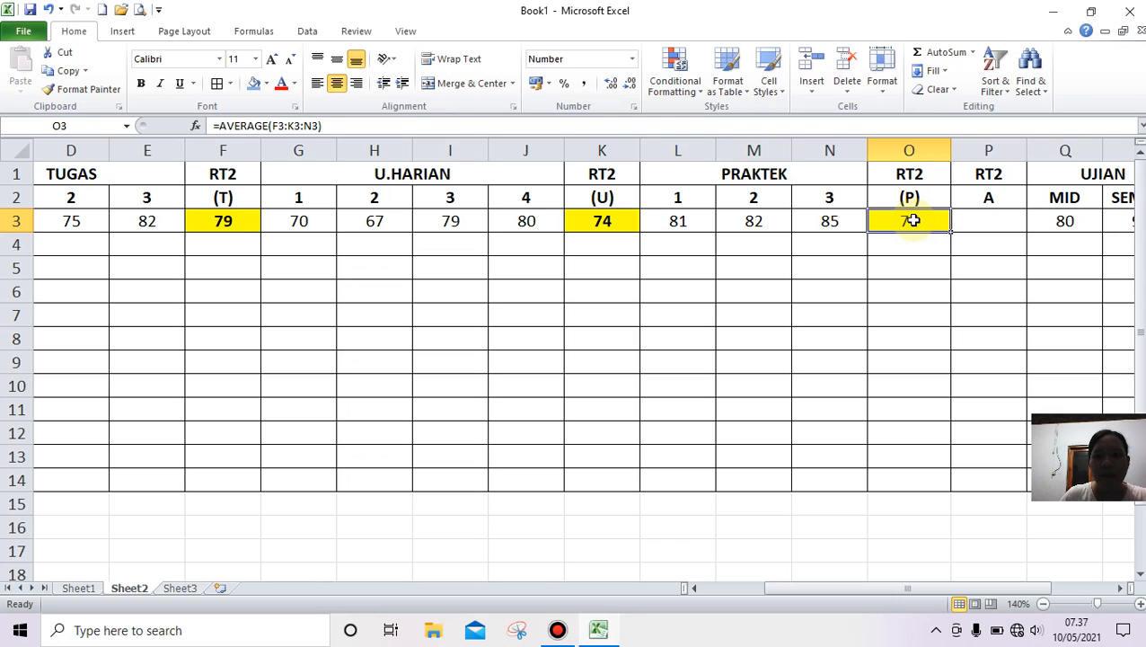
{"action": "key", "text": "BackSpace"}
{"action": "left_click", "coordinate": [908, 245]}
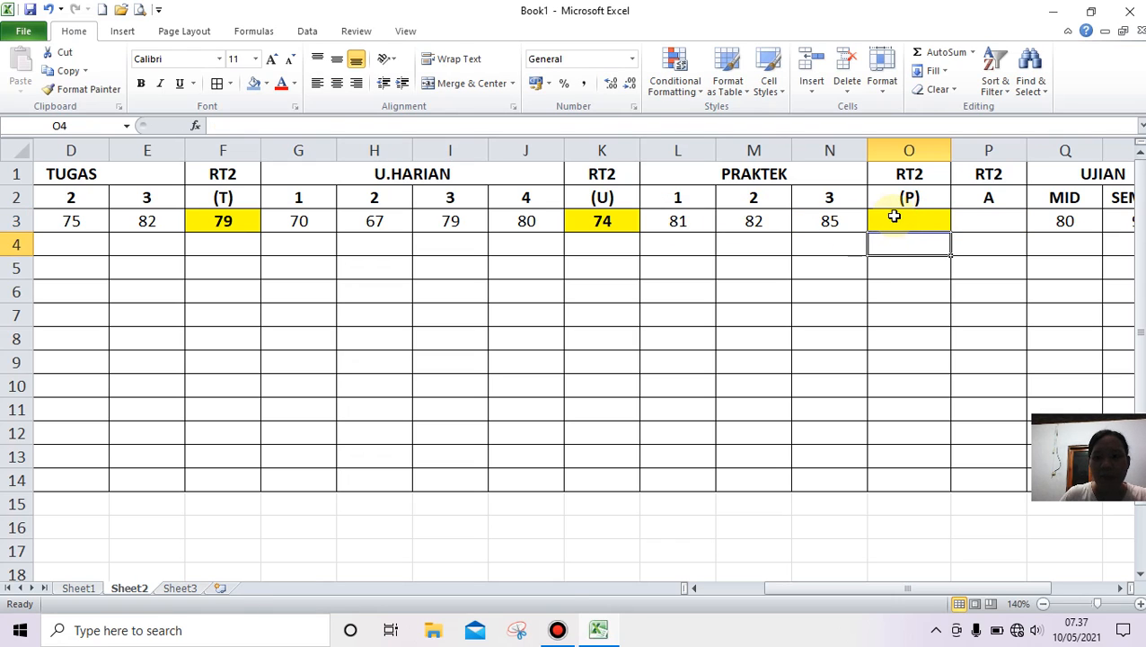
Enter =AVERAGE(L3:N3) in cell O3 to average the three PRAKTEK grades
{"action": "left_click", "coordinate": [897, 218]}
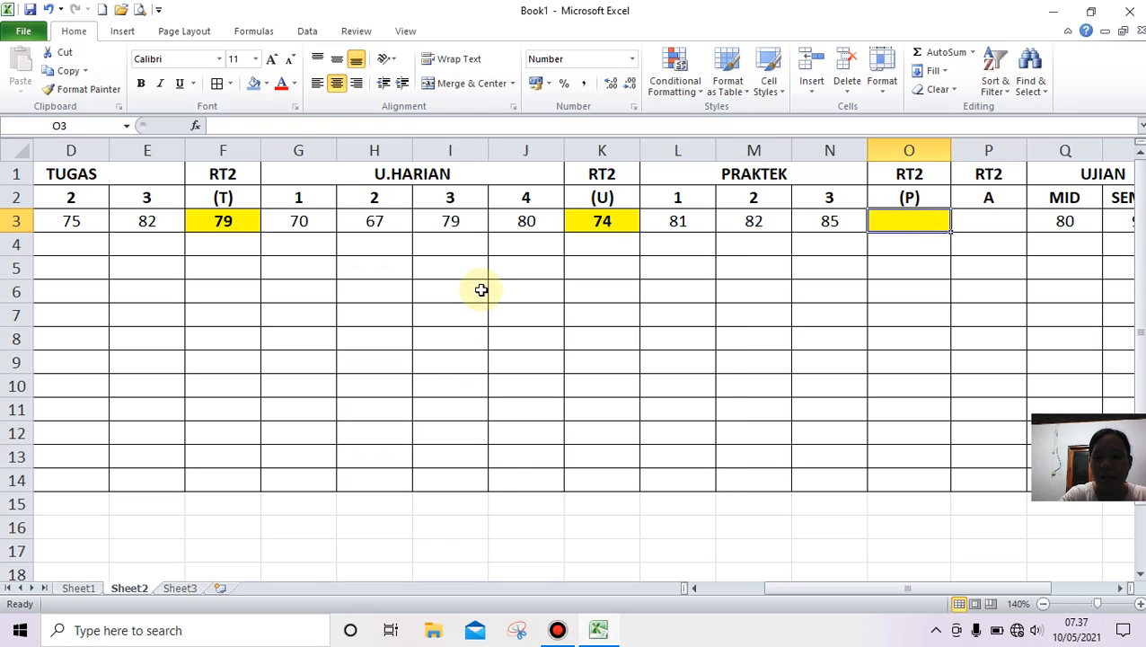
{"action": "type", "text": "="}
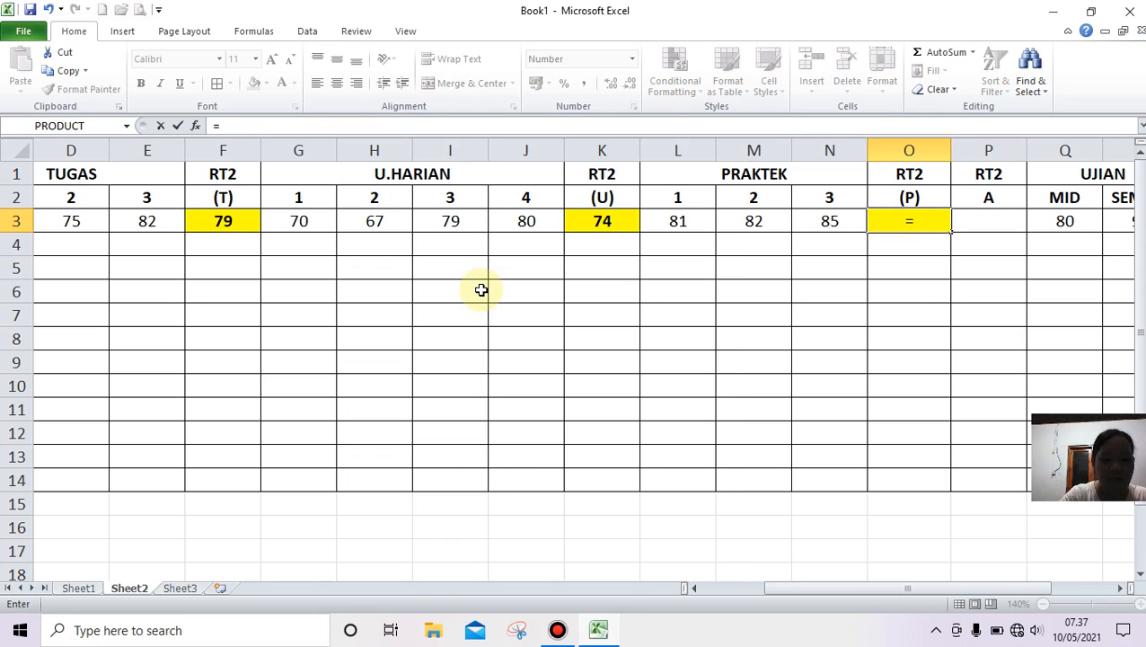
{"action": "type", "text": "AVERAGE"}
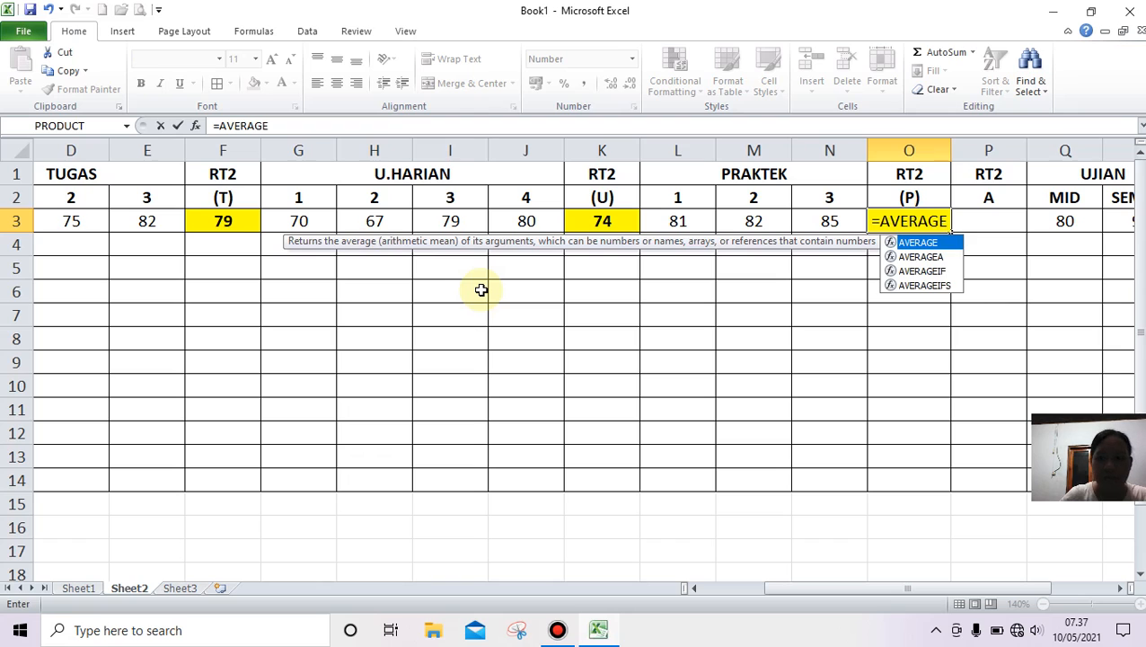
{"action": "type", "text": "("}
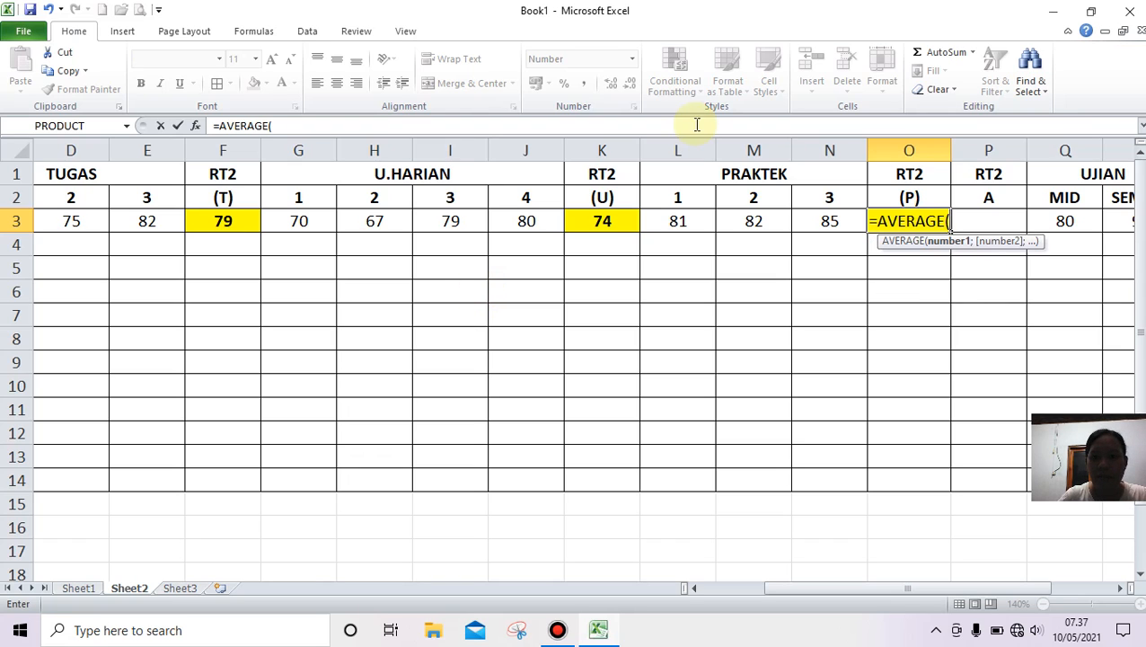
{"action": "left_click", "coordinate": [686, 225]}
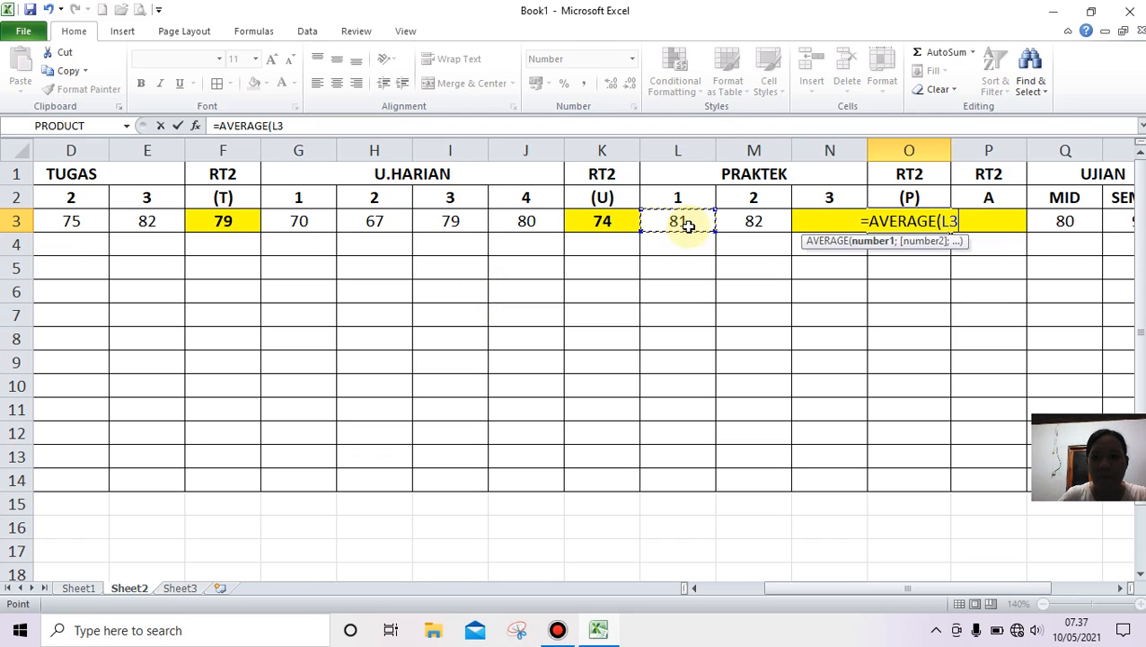
{"action": "left_click_drag", "start_coordinate": [686, 225], "coordinate": [814, 223]}
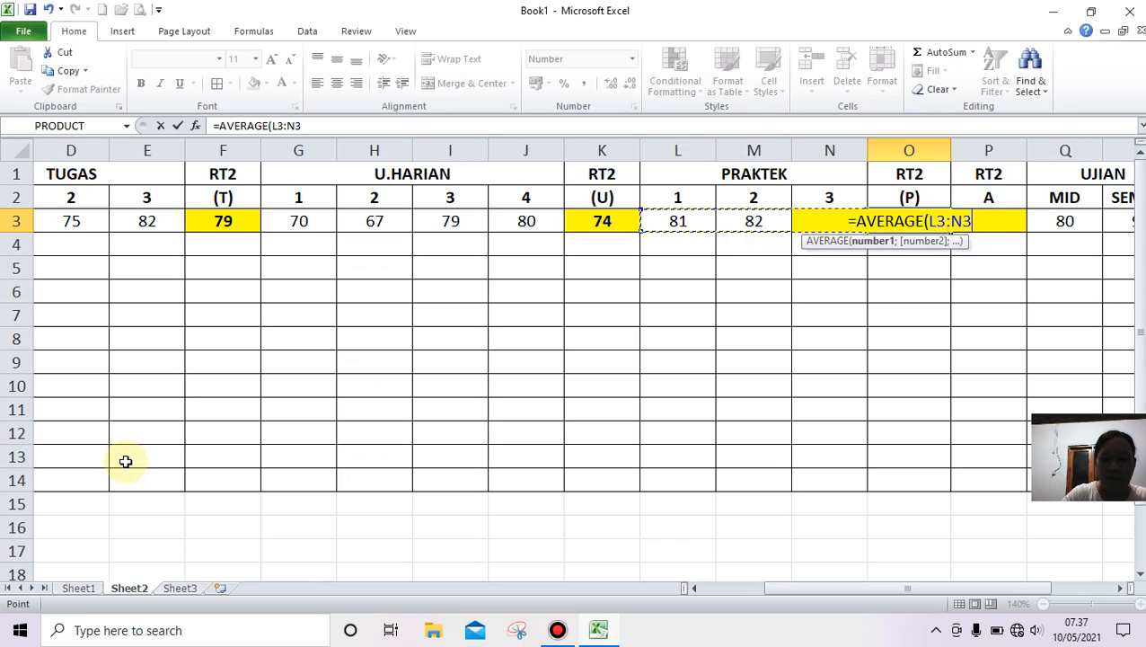
{"action": "key", "text": "Return"}
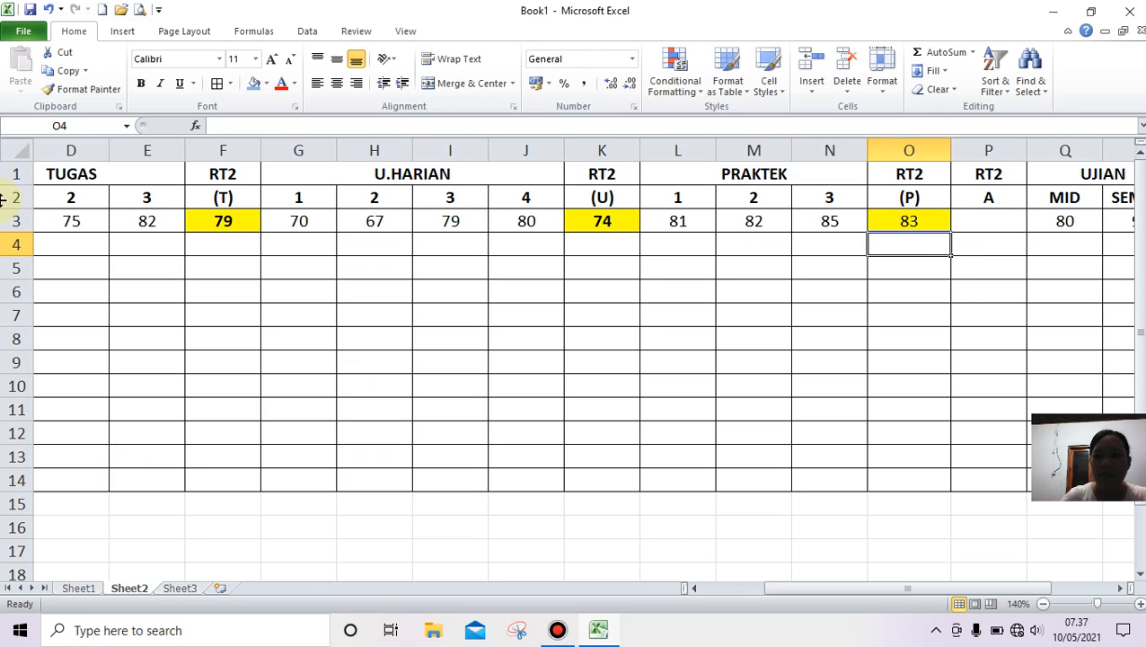
{"action": "left_click", "coordinate": [909, 221]}
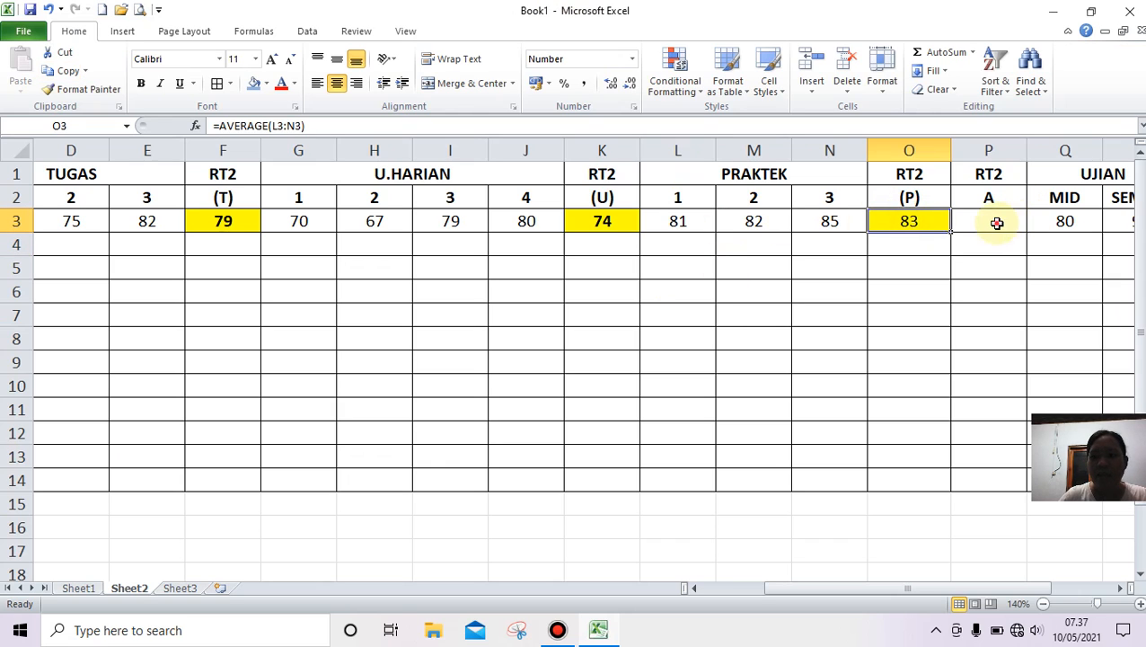
Begin an AVERAGE formula in cell P3 under RT2 A and remove the stray P7 reference from it
{"action": "left_click", "coordinate": [992, 222]}
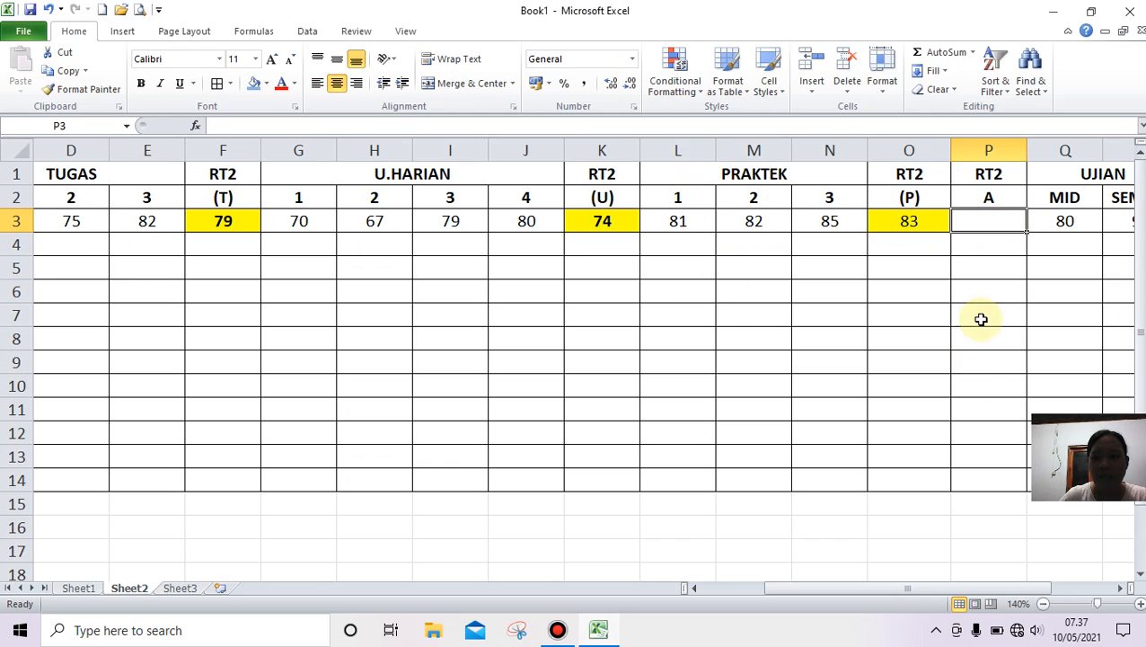
{"action": "type", "text": "="}
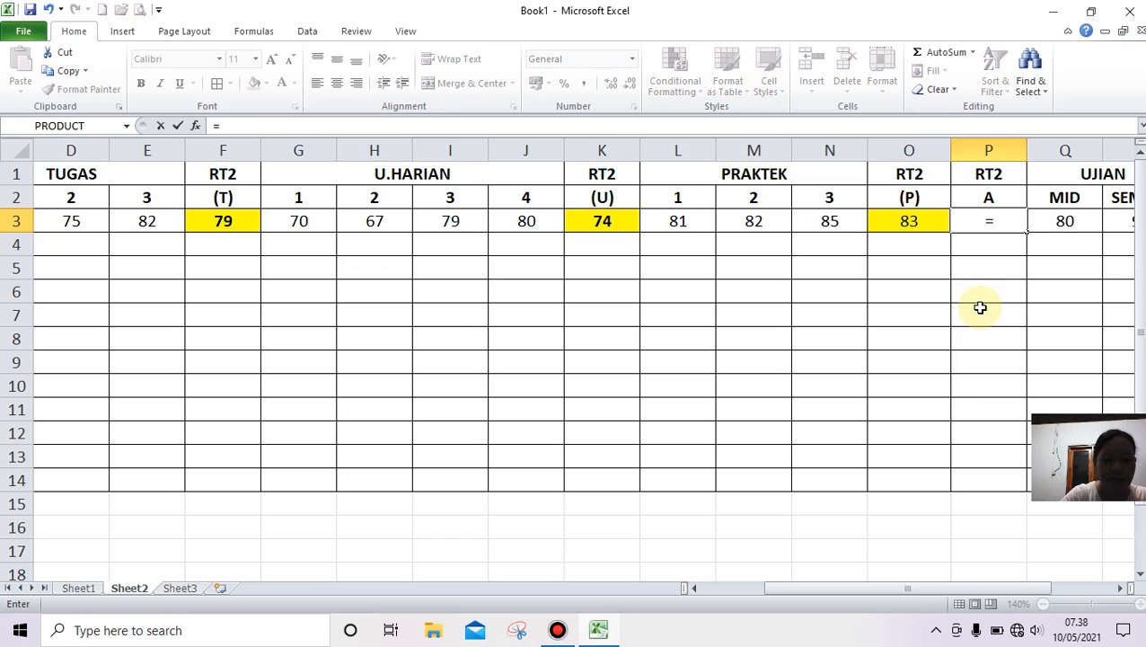
{"action": "left_click", "coordinate": [980, 308]}
{"action": "type", "text": "AVERAG"}
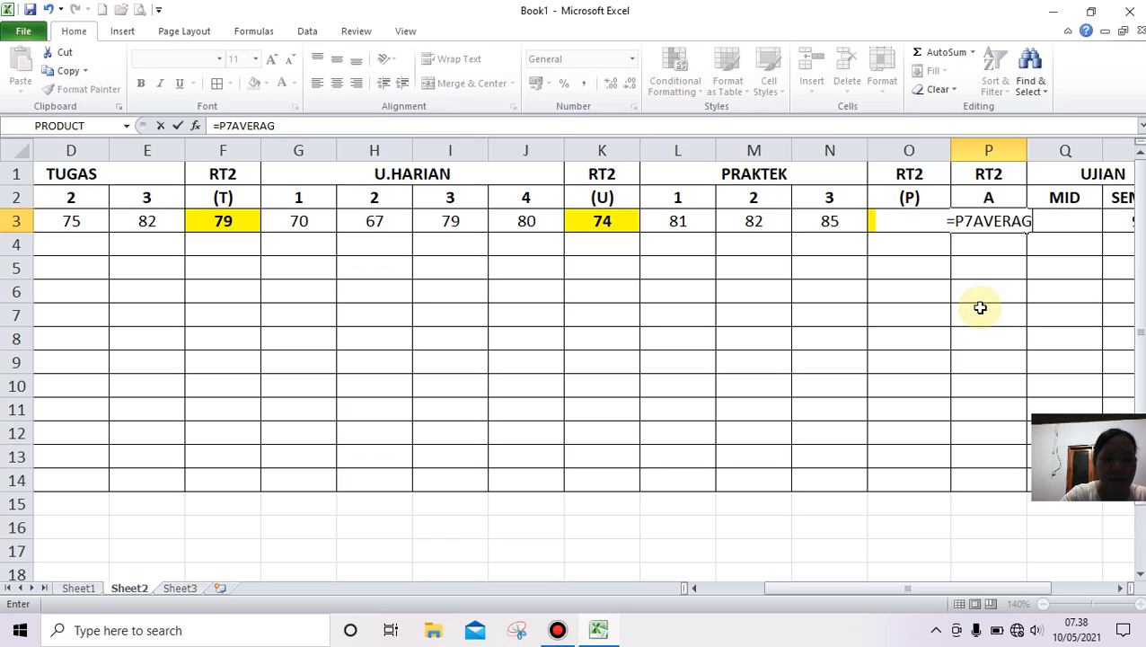
{"action": "type", "text": "E("}
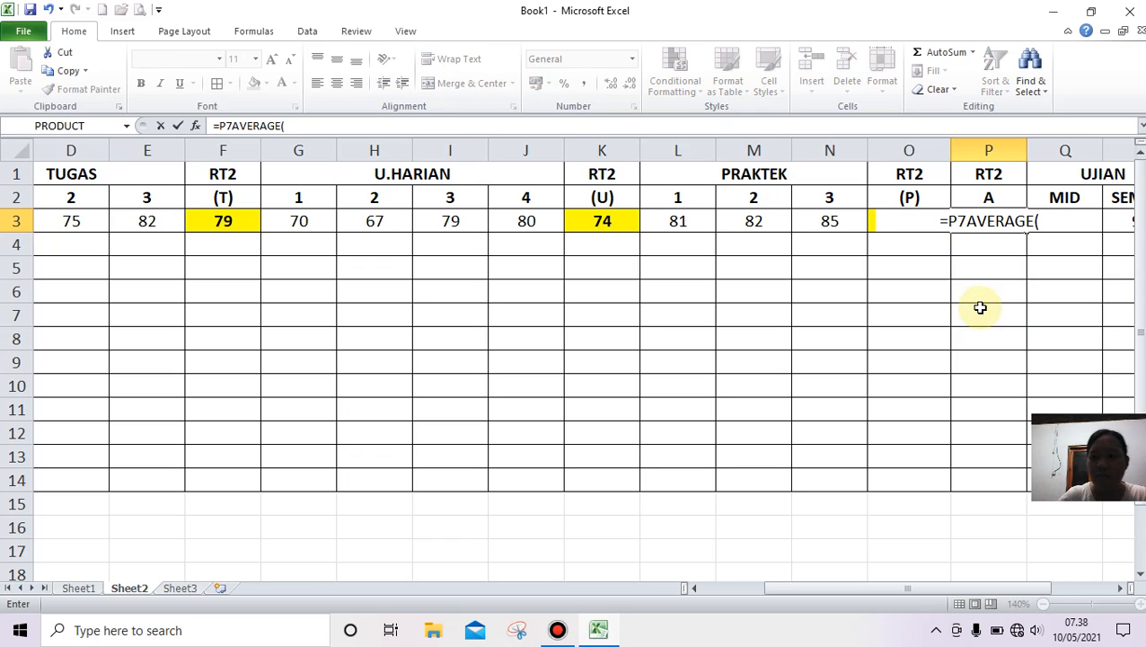
{"action": "left_click", "coordinate": [961, 223]}
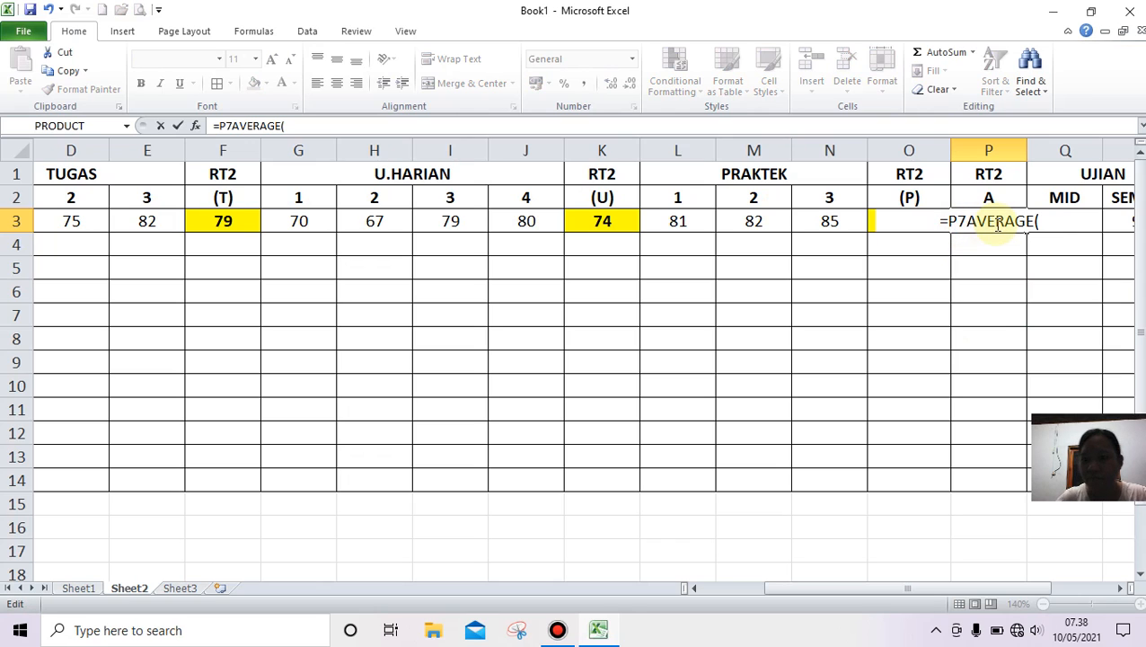
{"action": "key", "text": "BackSpace"}
{"action": "key", "text": "Delete"}
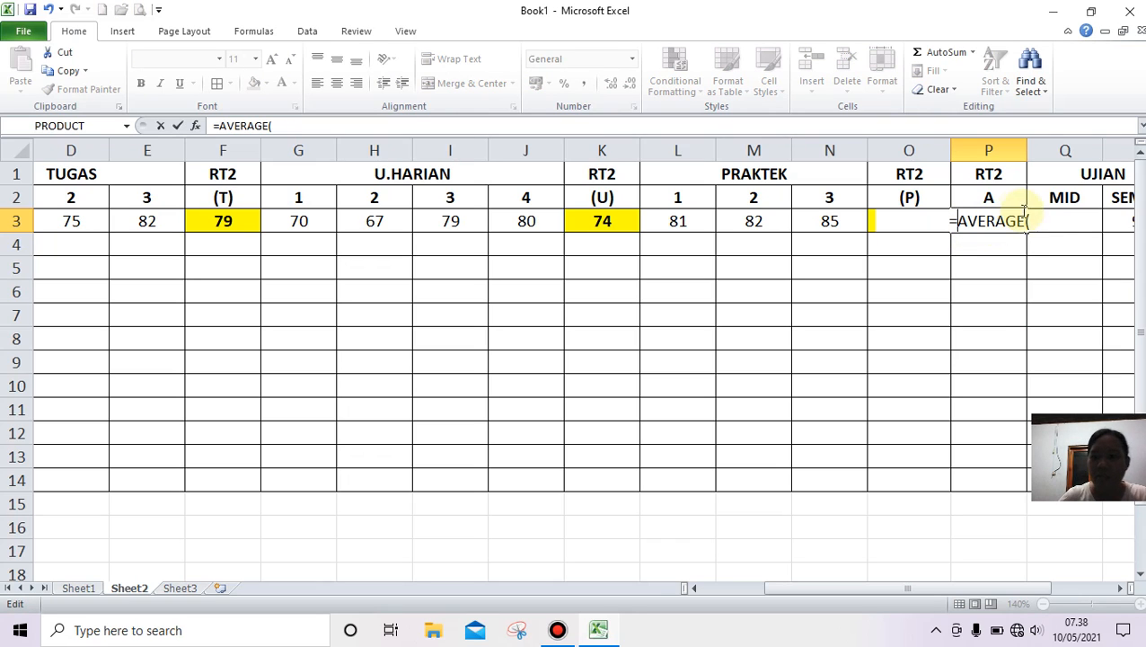
{"action": "left_click", "coordinate": [1025, 221]}
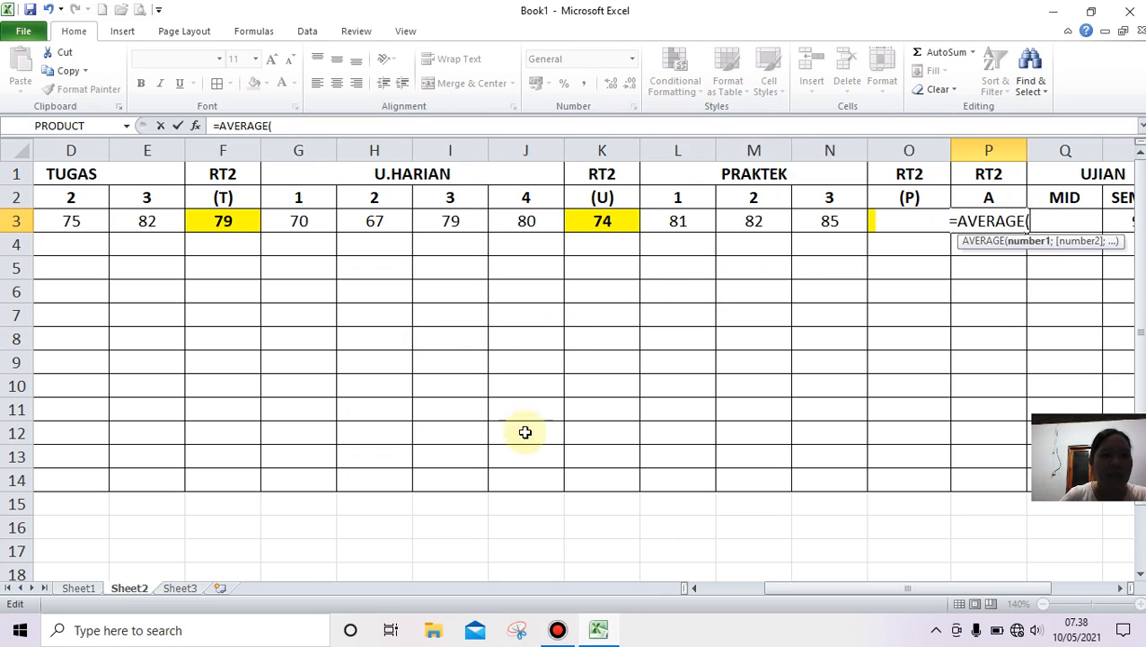
Complete the formula in P3 as =AVERAGE(F3:K3:O3)
{"action": "mouse_move", "coordinate": [847, 587]}
{"action": "left_mouse_down"}
{"action": "mouse_move", "coordinate": [790, 600]}
{"action": "mouse_move", "coordinate": [843, 602]}
{"action": "left_mouse_up"}
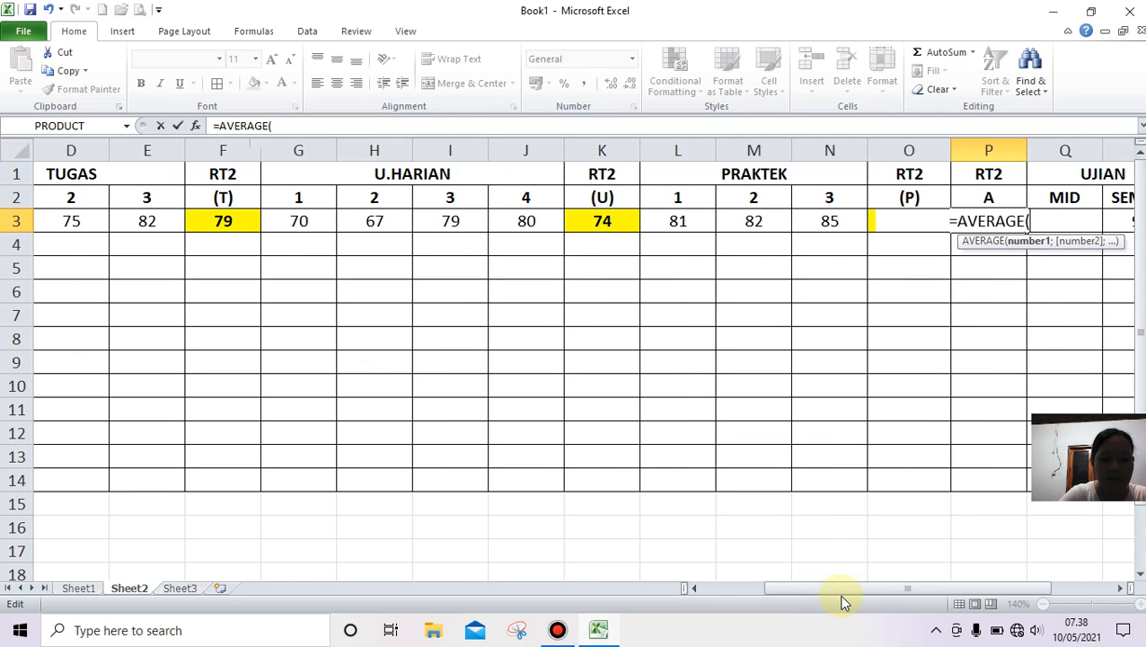
{"action": "type", "text": "FG"}
{"action": "key", "text": "BackSpace"}
{"action": "type", "text": "3"}
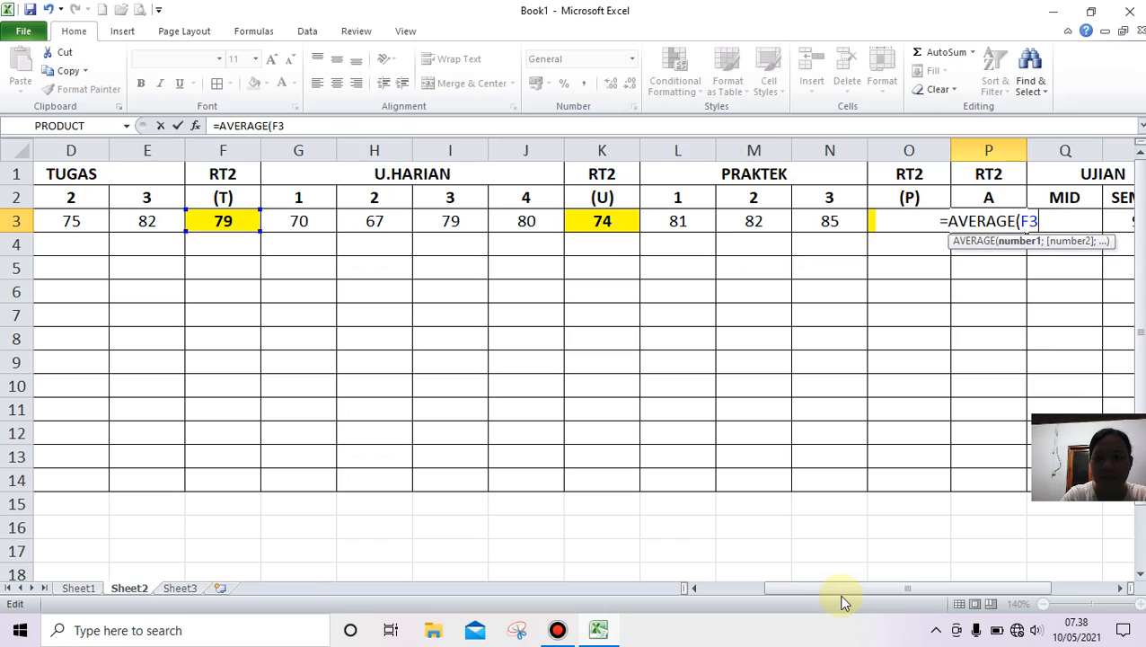
{"action": "type", "text": ":"}
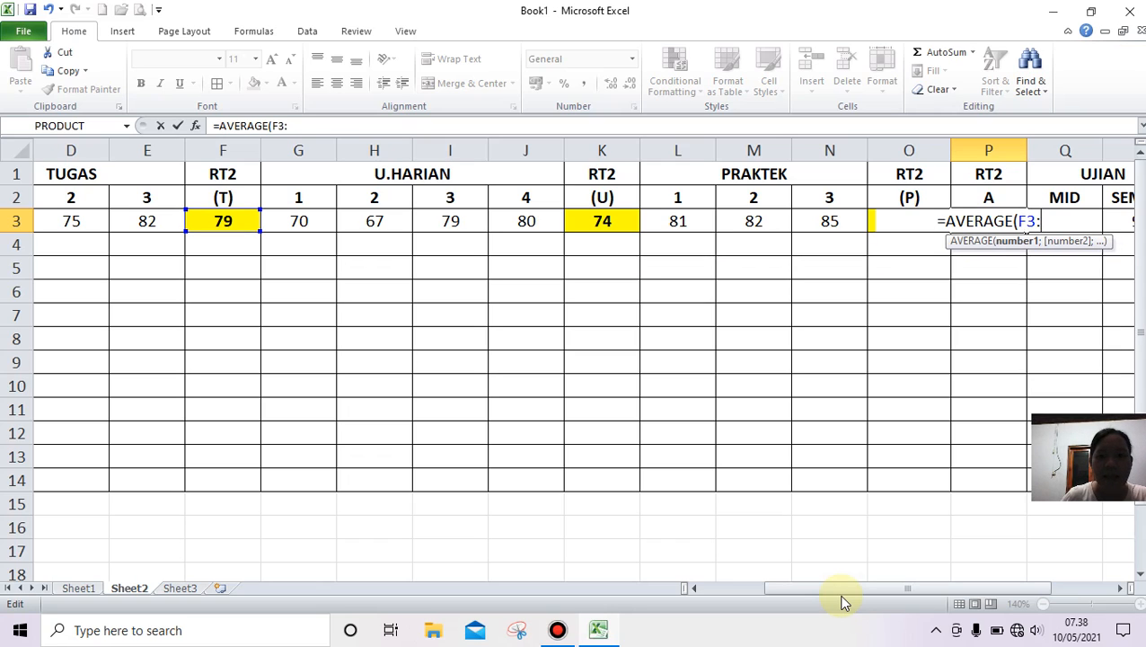
{"action": "type", "text": "K"}
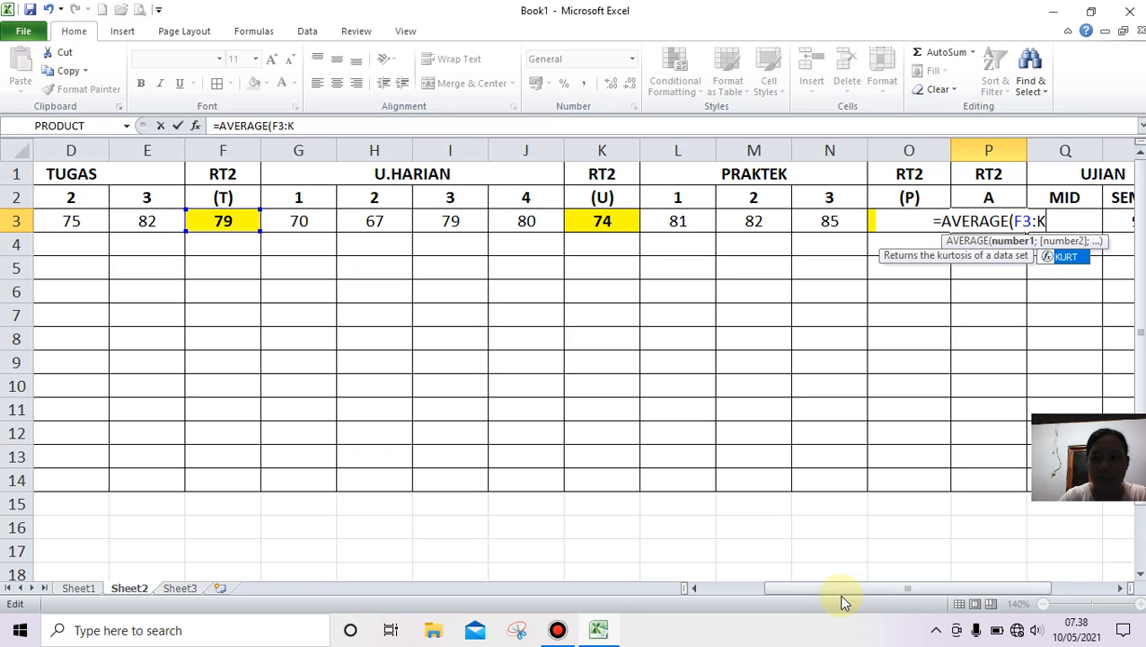
{"action": "type", "text": "3:"}
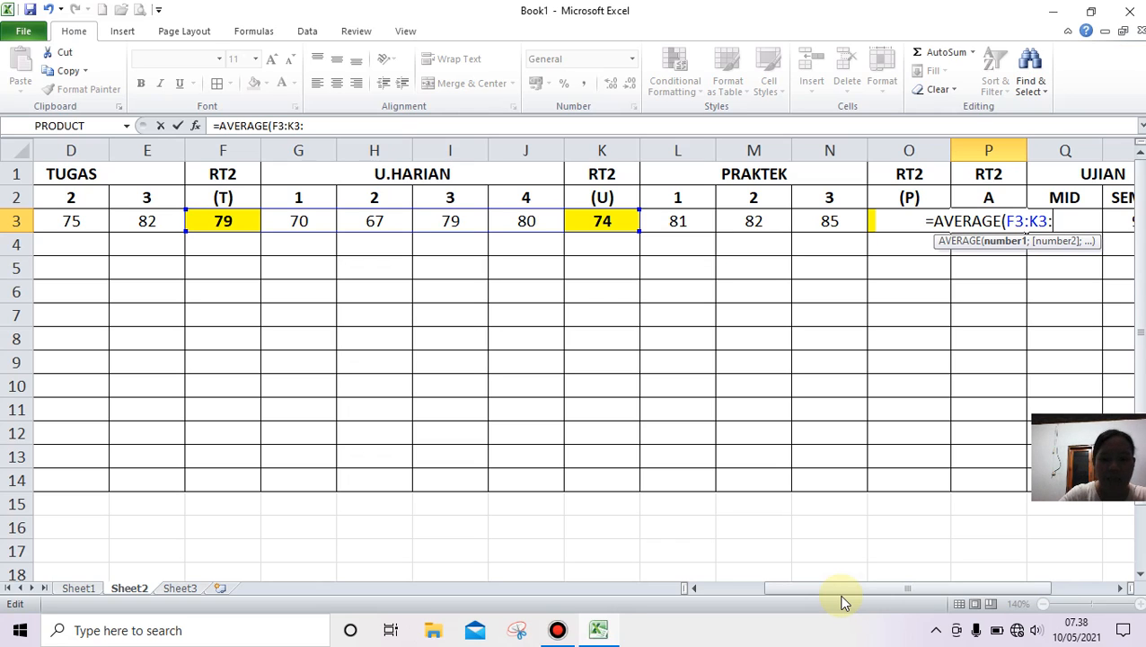
{"action": "type", "text": "O3"}
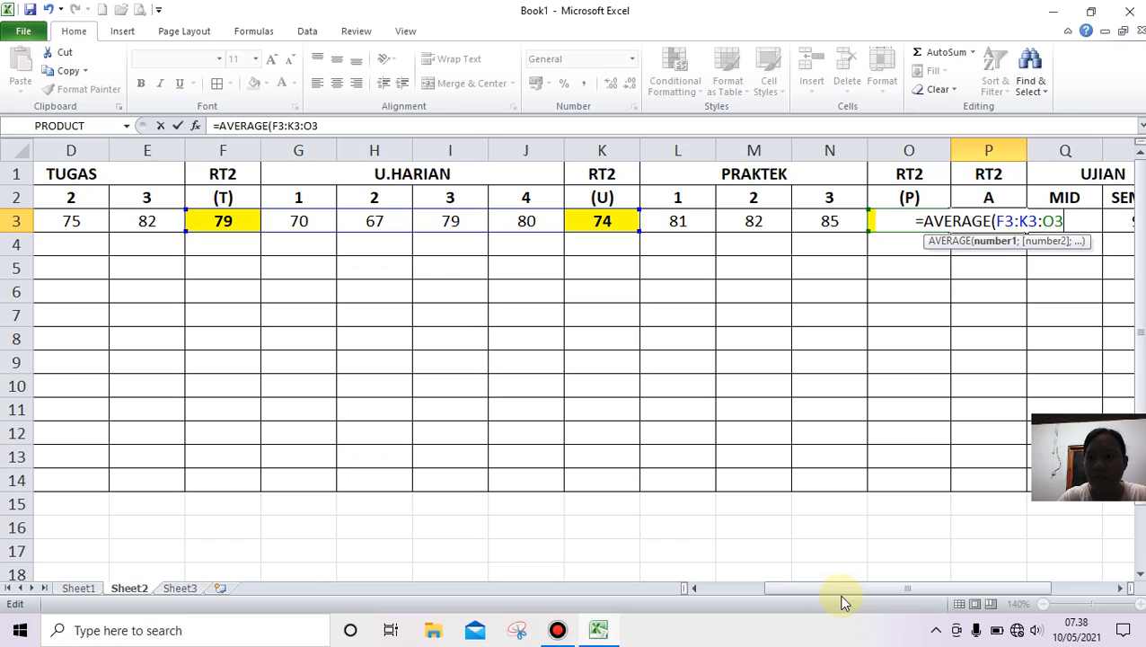
{"action": "key", "text": "Return"}
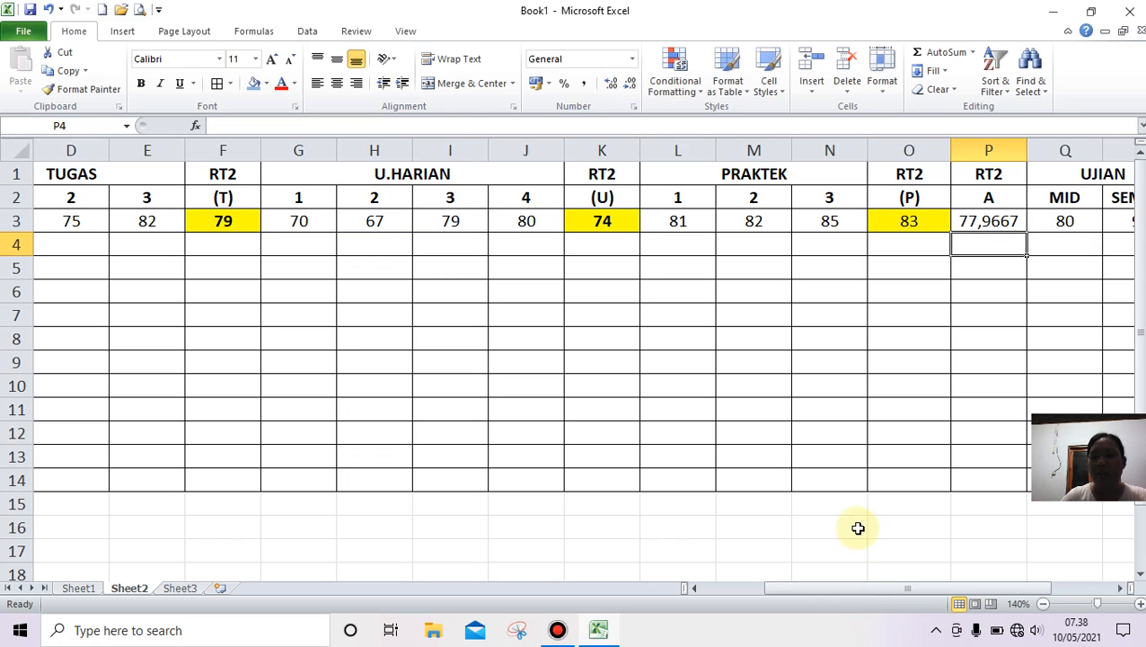
Widen column P slightly and format P3 with no decimal places and a light blue fill
{"action": "left_click", "coordinate": [995, 223]}
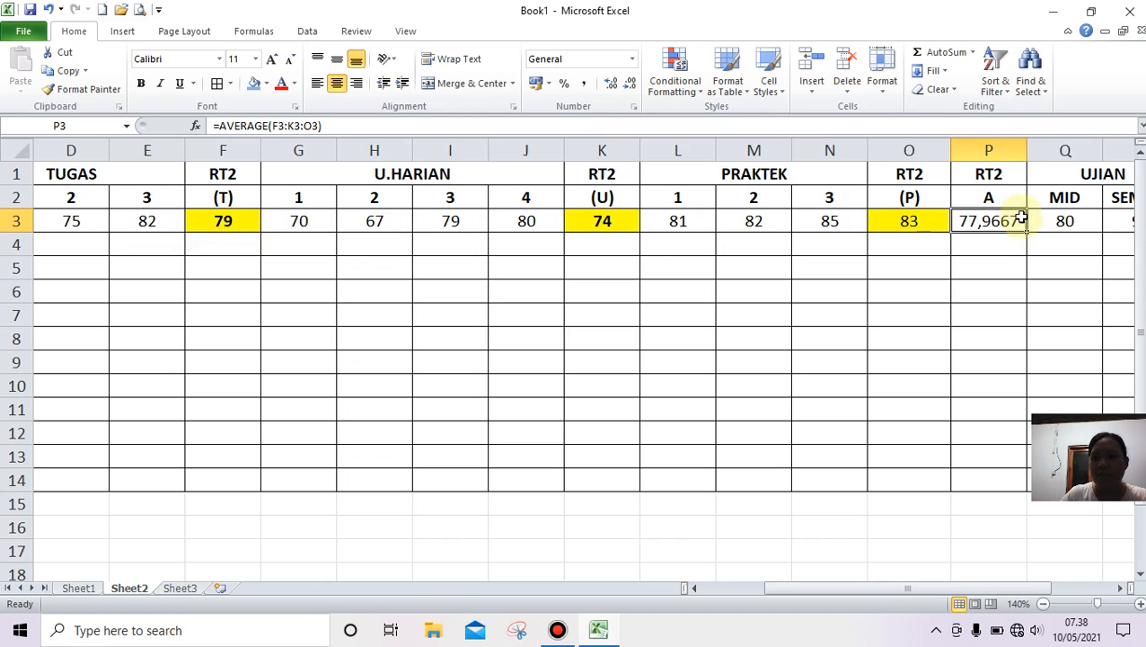
{"action": "left_click_drag", "start_coordinate": [1027, 152], "coordinate": [1031, 152]}
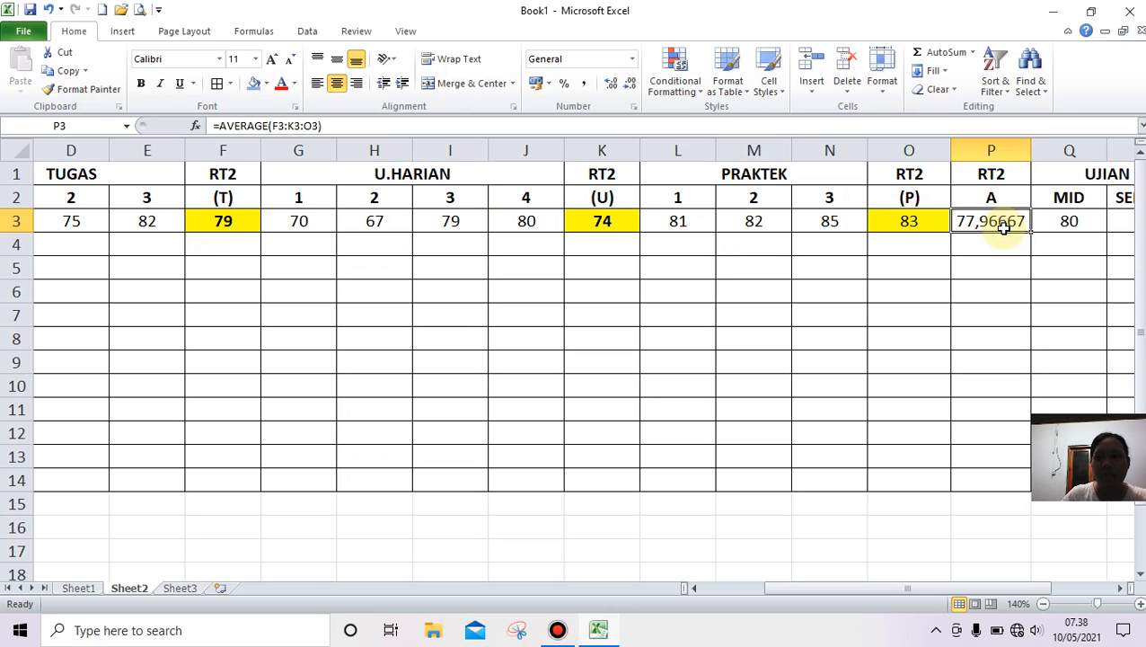
{"action": "left_click", "coordinate": [631, 83]}
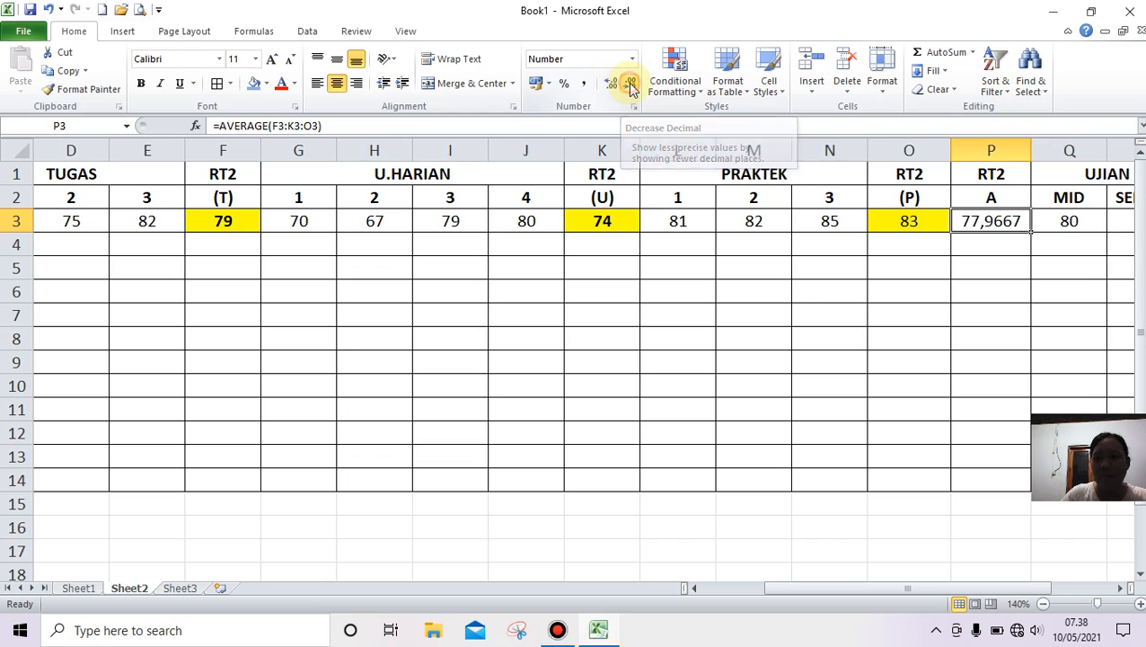
{"action": "left_click", "coordinate": [631, 84]}
{"action": "left_click", "coordinate": [632, 84]}
{"action": "left_click", "coordinate": [631, 84]}
{"action": "left_click", "coordinate": [631, 83]}
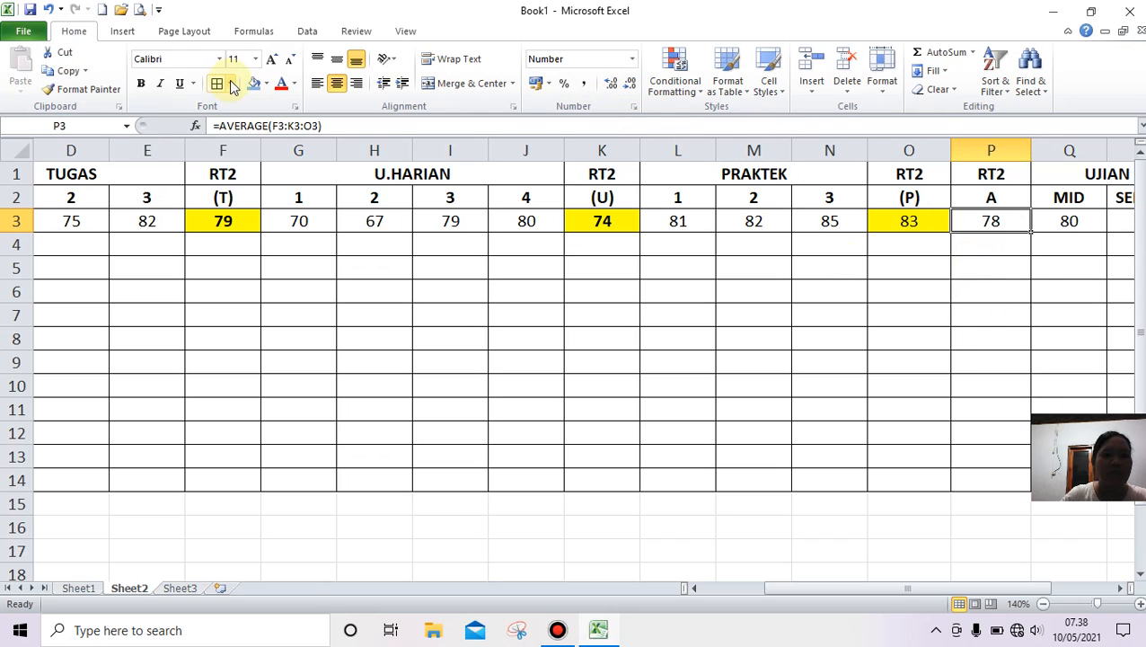
{"action": "left_click", "coordinate": [254, 84]}
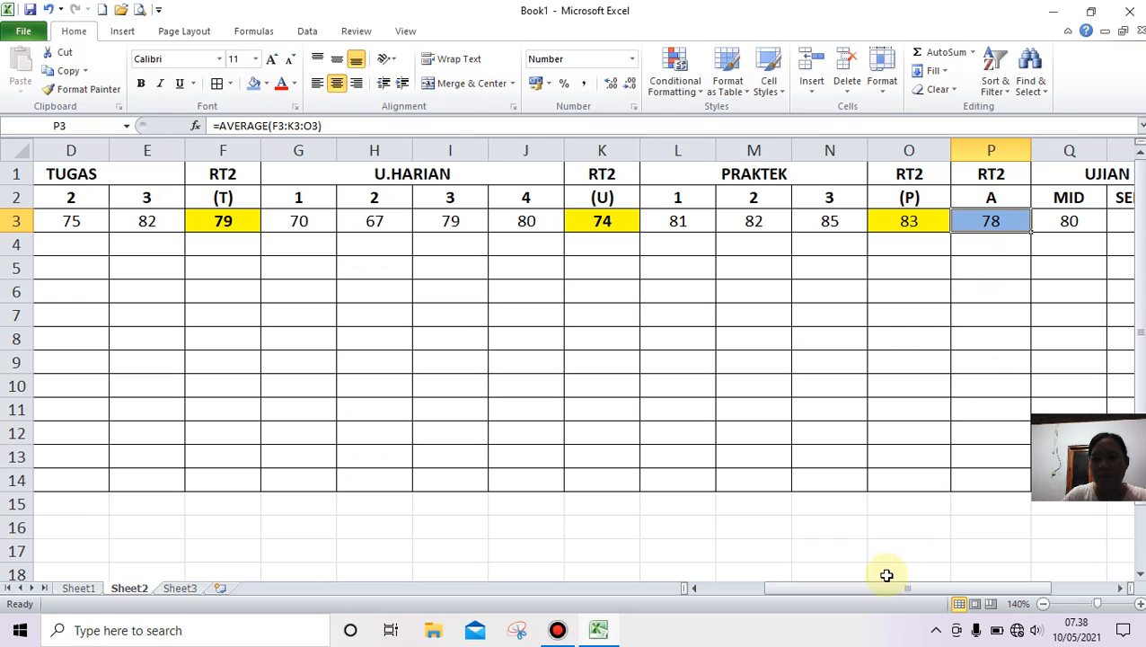
Enter =AVERAGE(Q3:R3) in cell S3 under RT2 B to average the MID and SEMSTR exam grades
{"action": "left_click_drag", "start_coordinate": [885, 588], "coordinate": [1023, 560]}
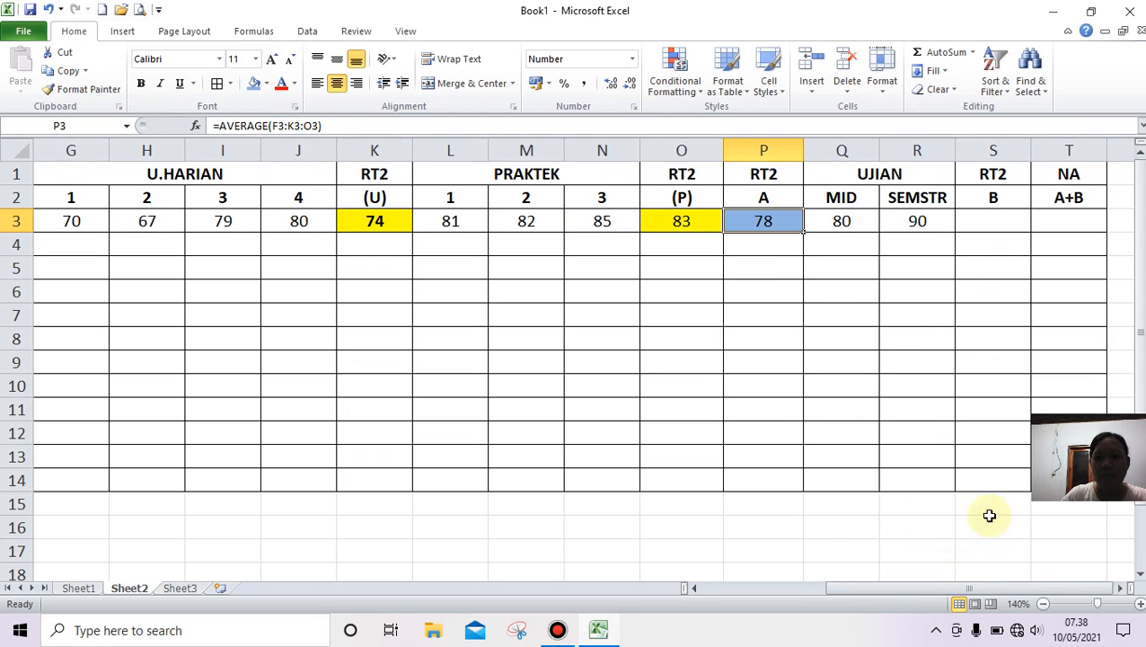
{"action": "left_click", "coordinate": [988, 219]}
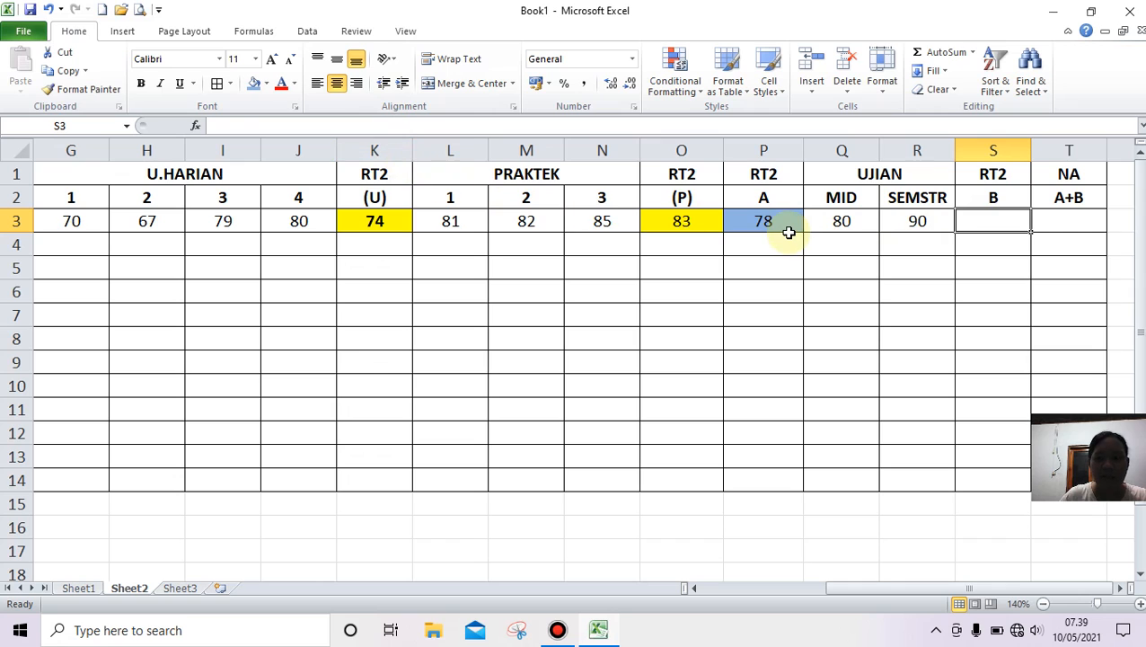
{"action": "type", "text": "="}
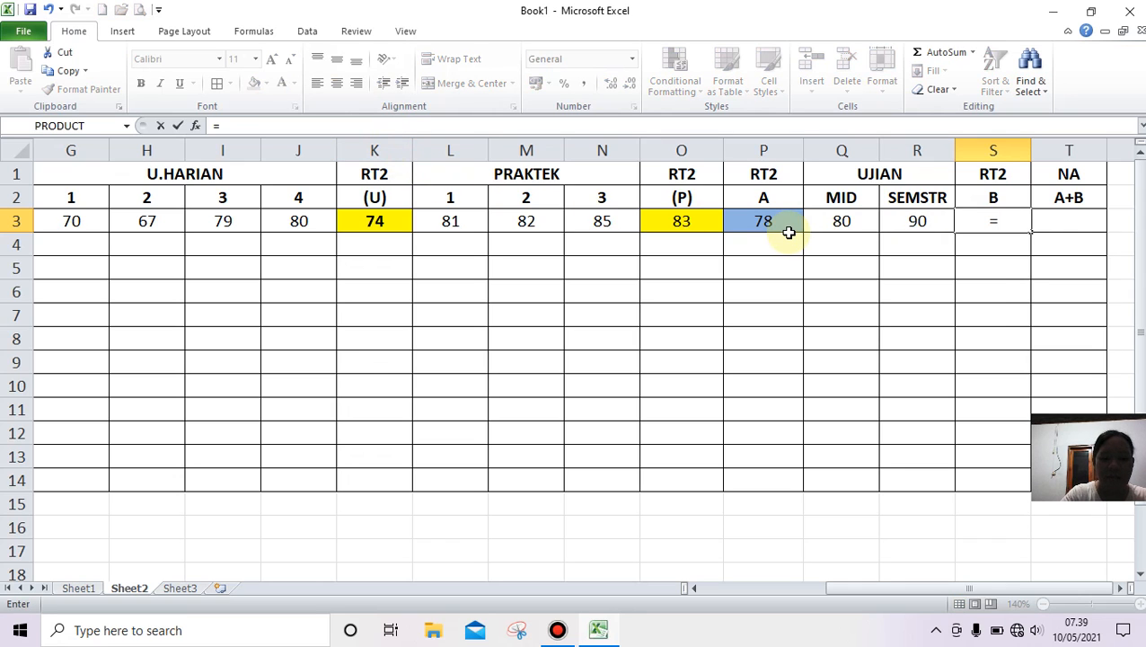
{"action": "type", "text": "AVERAGE"}
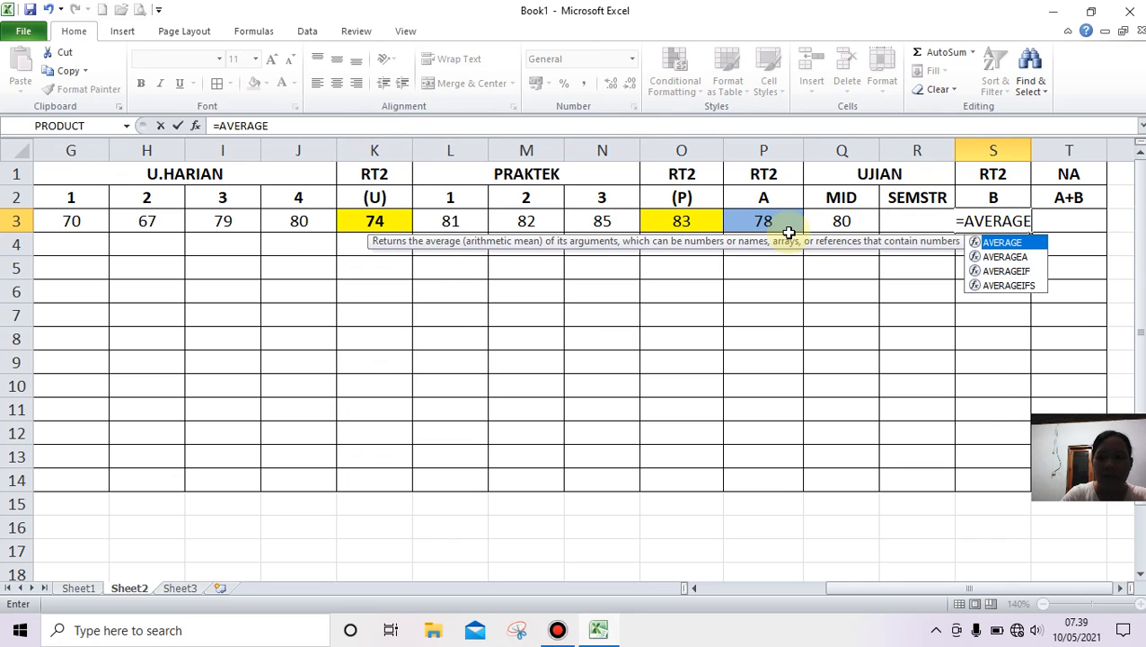
{"action": "type", "text": "("}
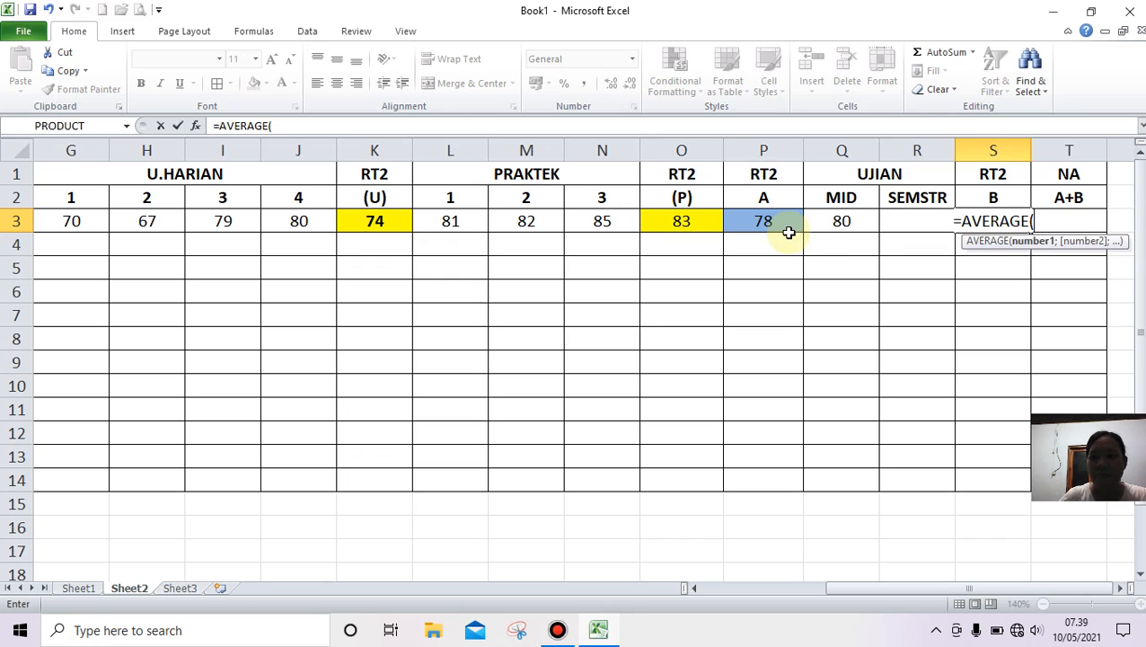
{"action": "left_click_drag", "start_coordinate": [859, 221], "coordinate": [908, 223]}
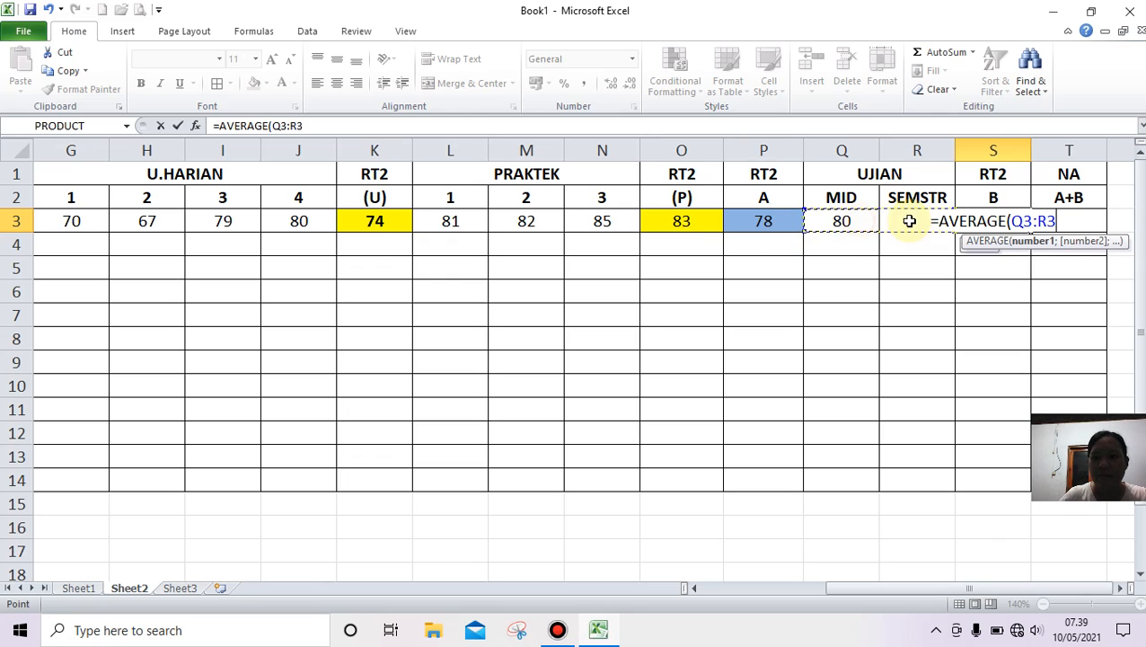
{"action": "key", "text": "Return"}
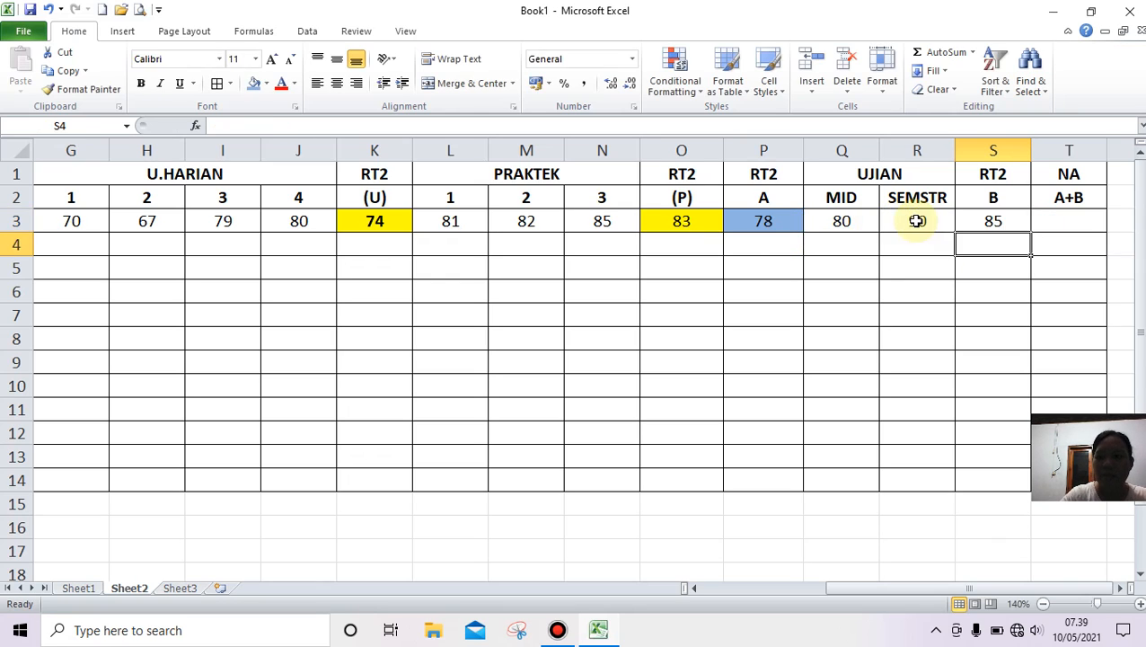
Fill the exam average cell S3 with standard yellow
{"action": "left_click", "coordinate": [979, 219]}
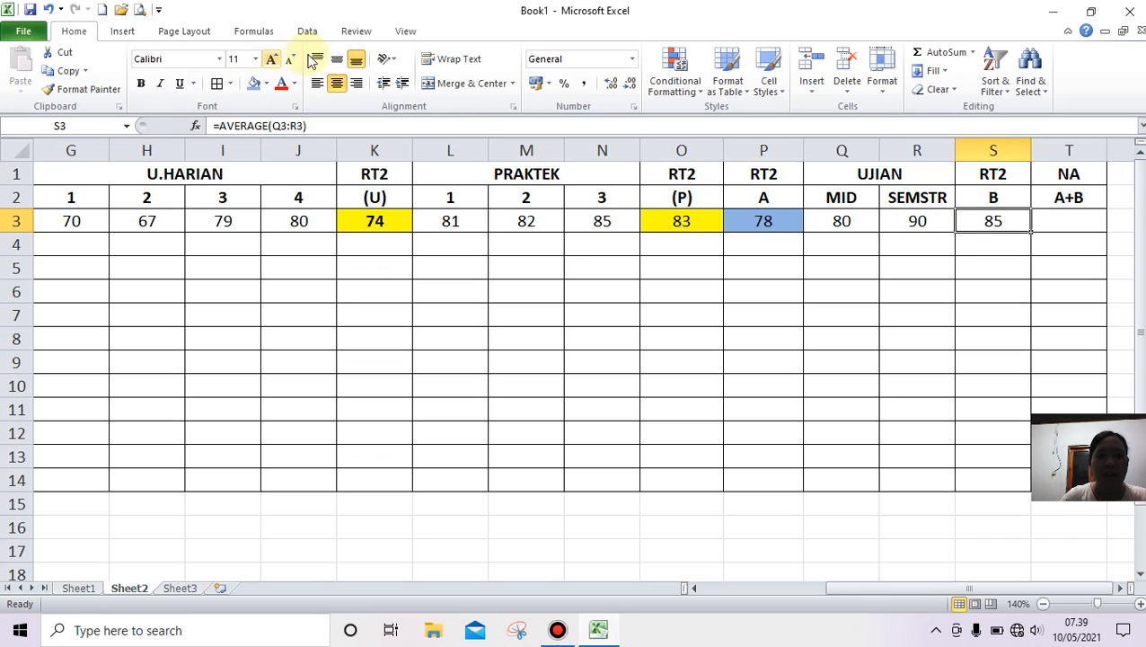
{"action": "left_click", "coordinate": [267, 84]}
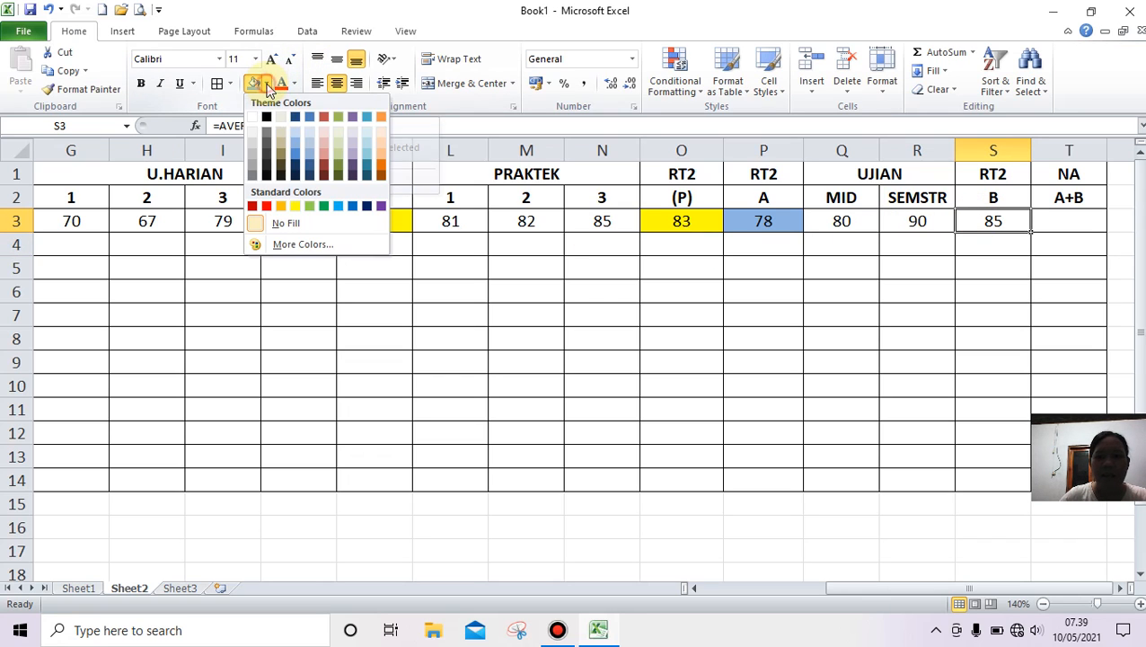
{"action": "left_click", "coordinate": [296, 206]}
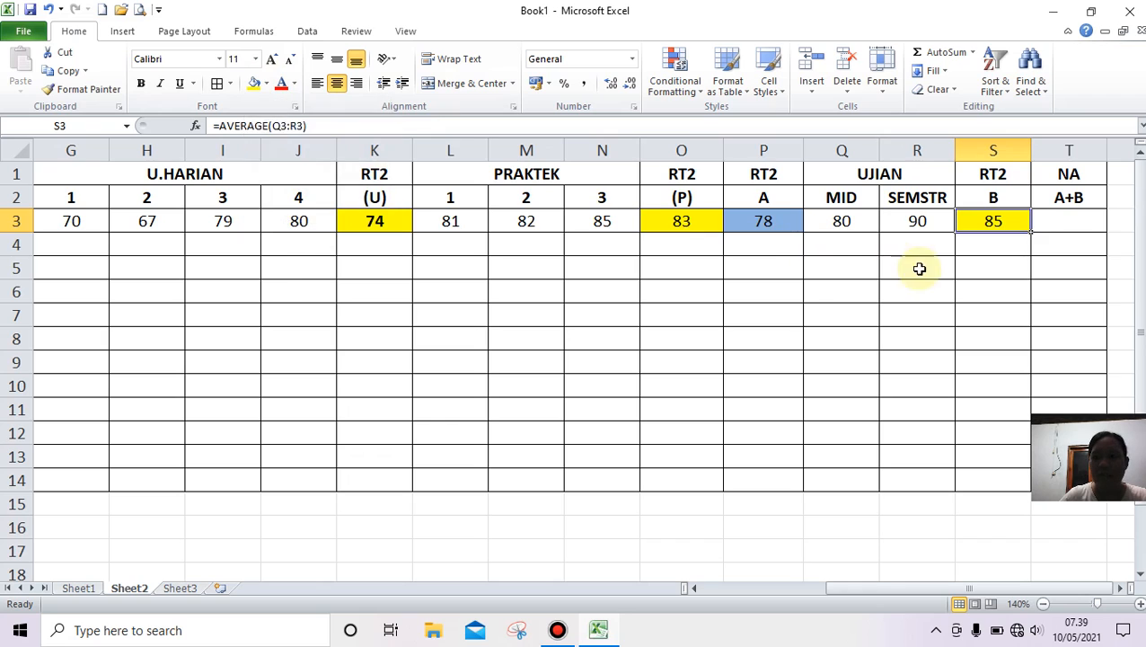
{"action": "left_click", "coordinate": [916, 266]}
{"action": "left_click", "coordinate": [986, 223]}
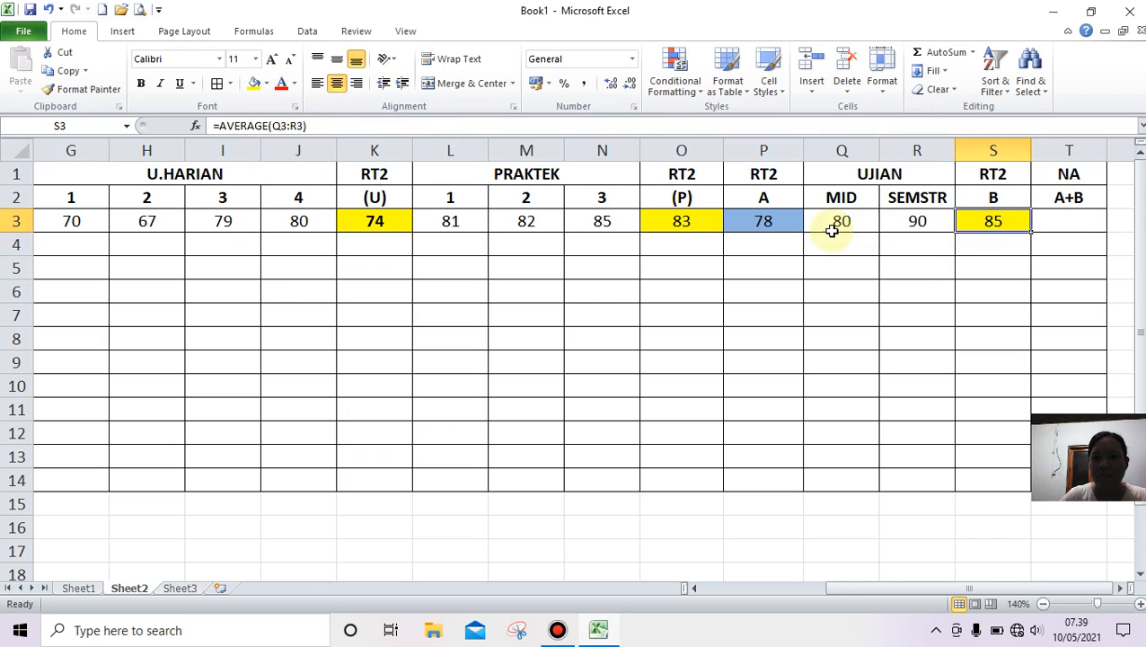
{"action": "left_click", "coordinate": [765, 233]}
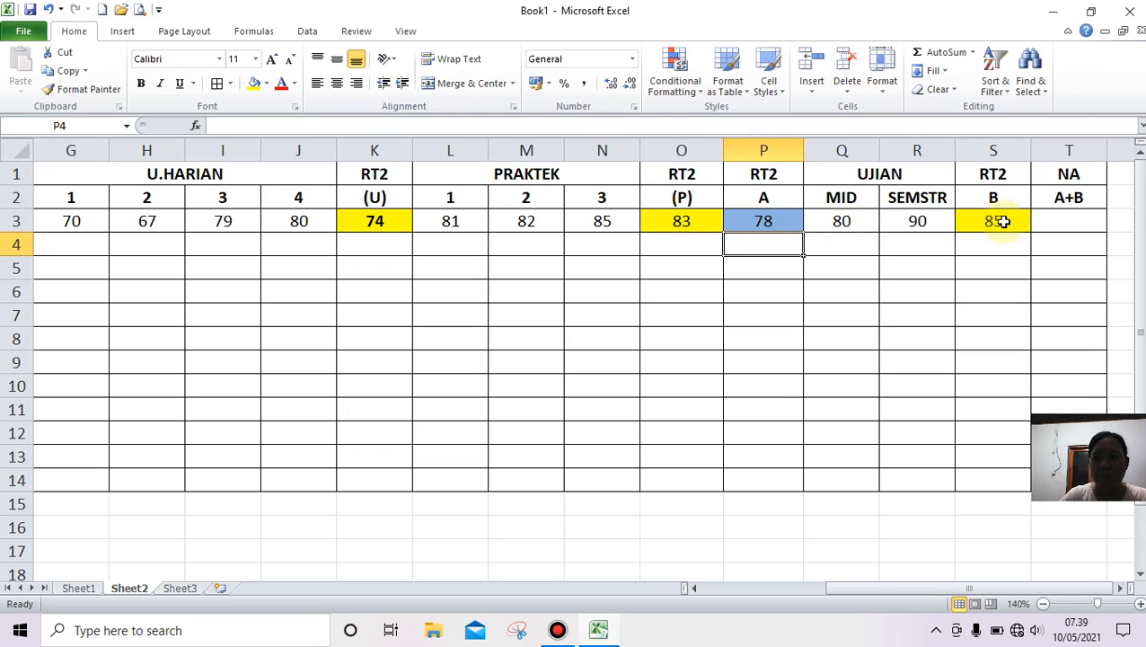
{"action": "left_click", "coordinate": [999, 222]}
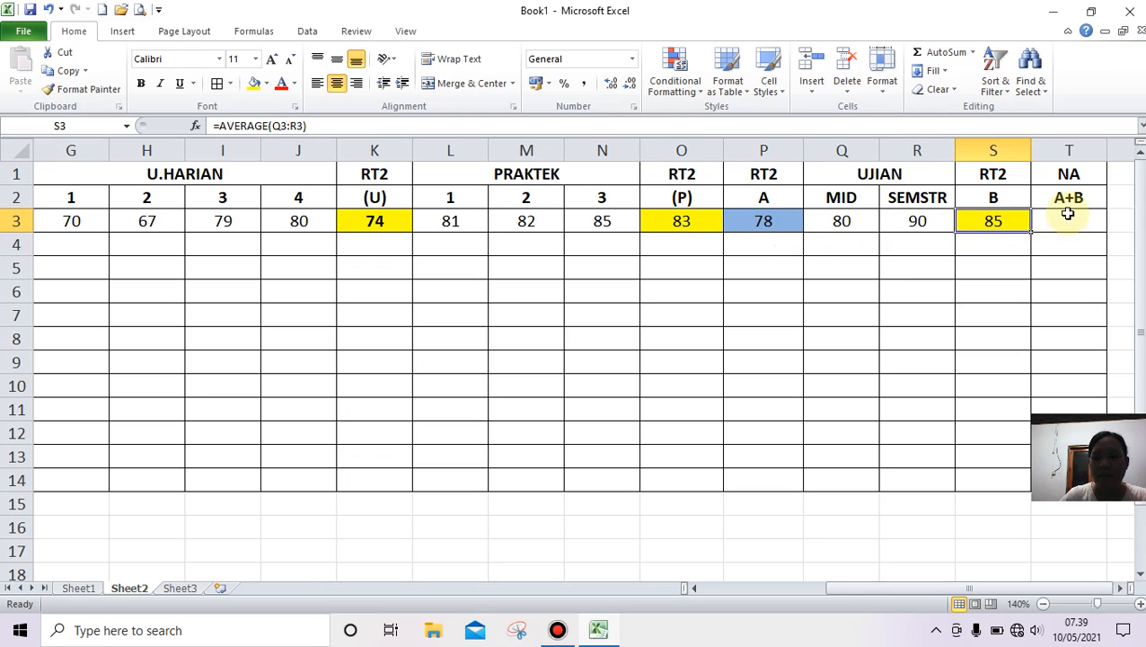
{"action": "left_click", "coordinate": [1067, 223]}
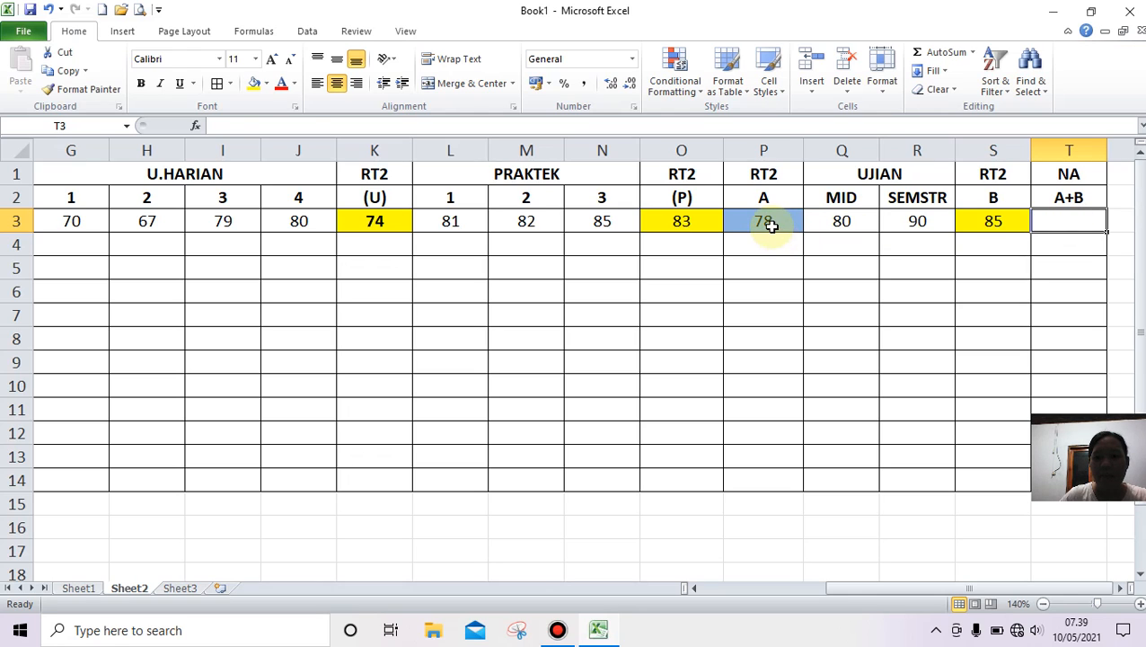
{"action": "left_click", "coordinate": [771, 226]}
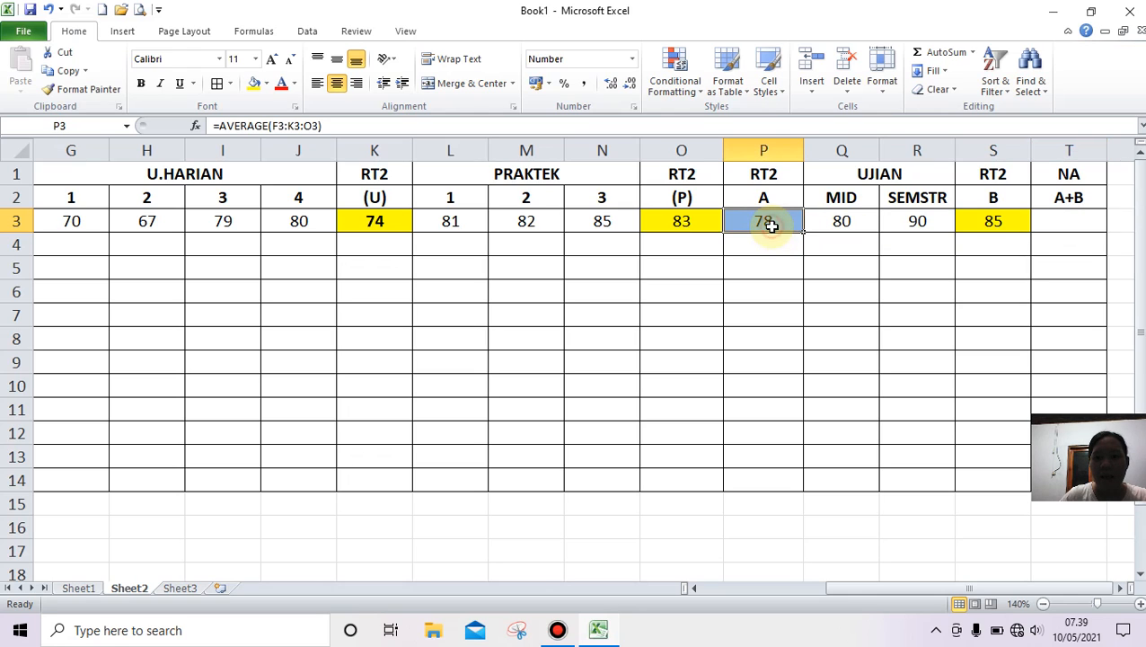
{"action": "left_click", "coordinate": [993, 220]}
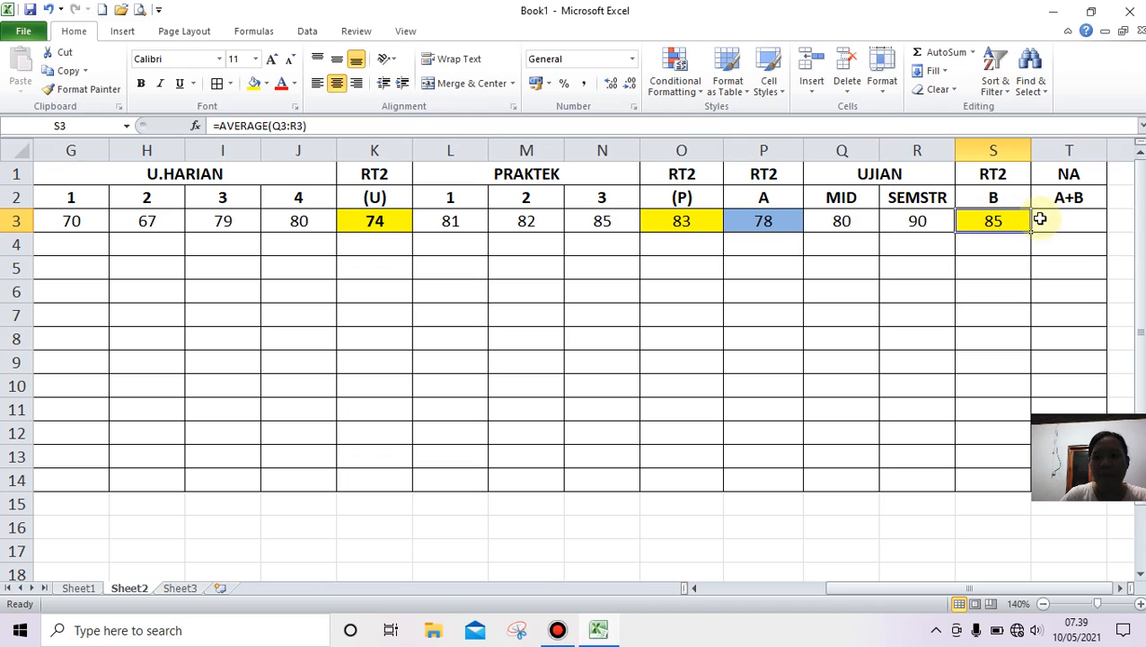
Enter =AVERAGE(P3:S3) in T3 under NA A+B to compute the final grade
{"action": "left_click", "coordinate": [1049, 219]}
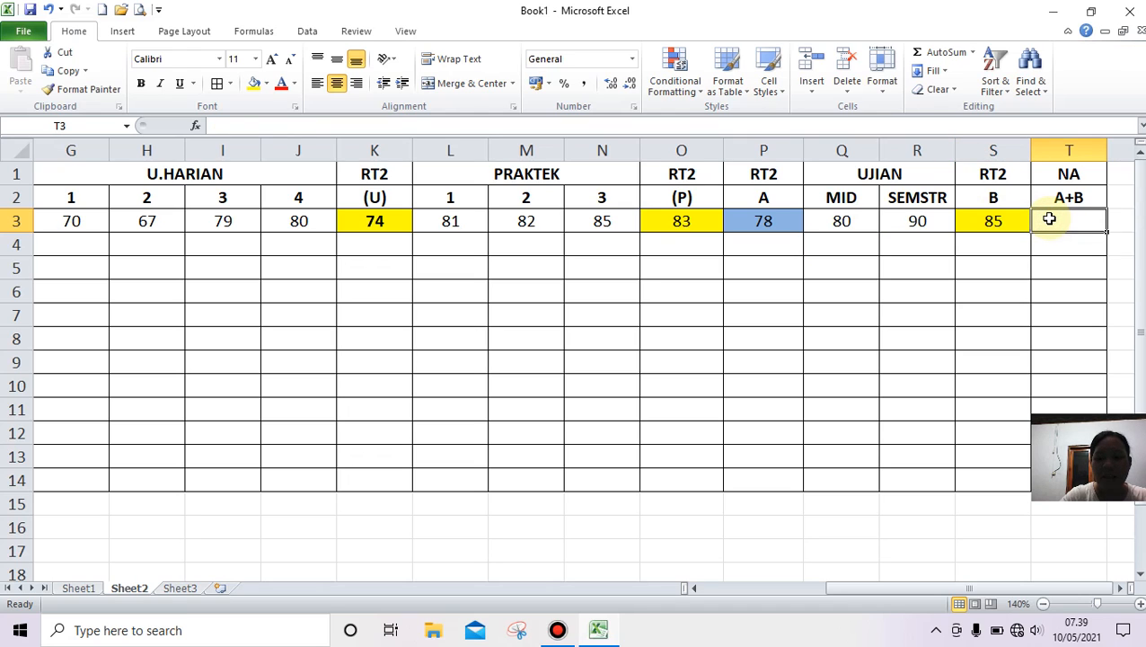
{"action": "type", "text": "=AVERAGE"}
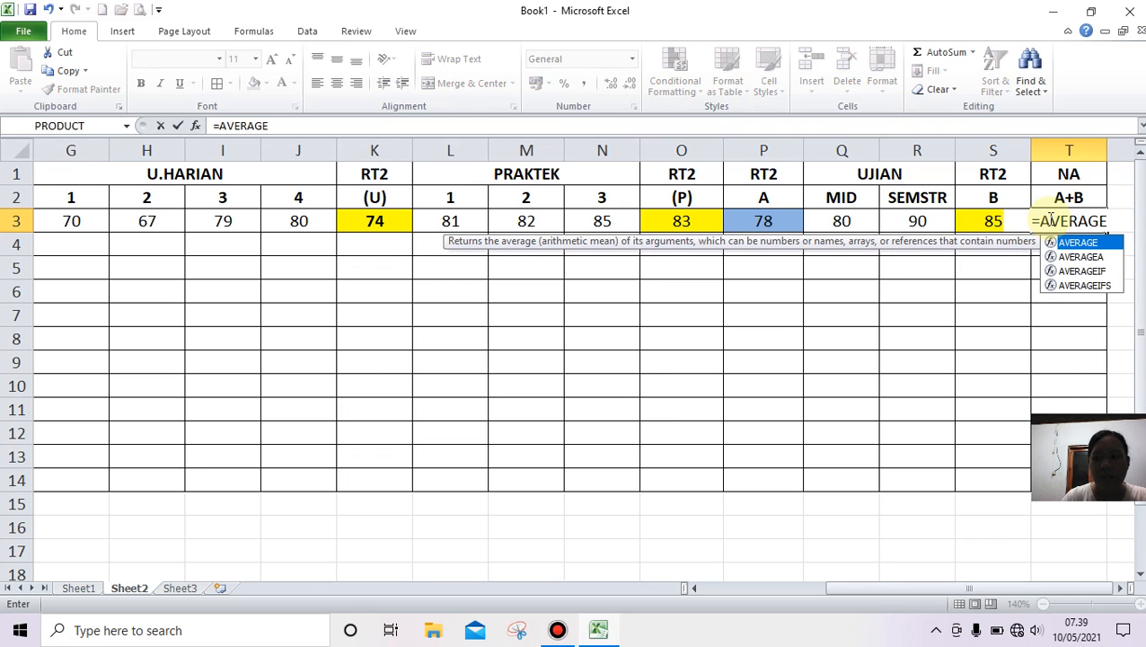
{"action": "type", "text": "("}
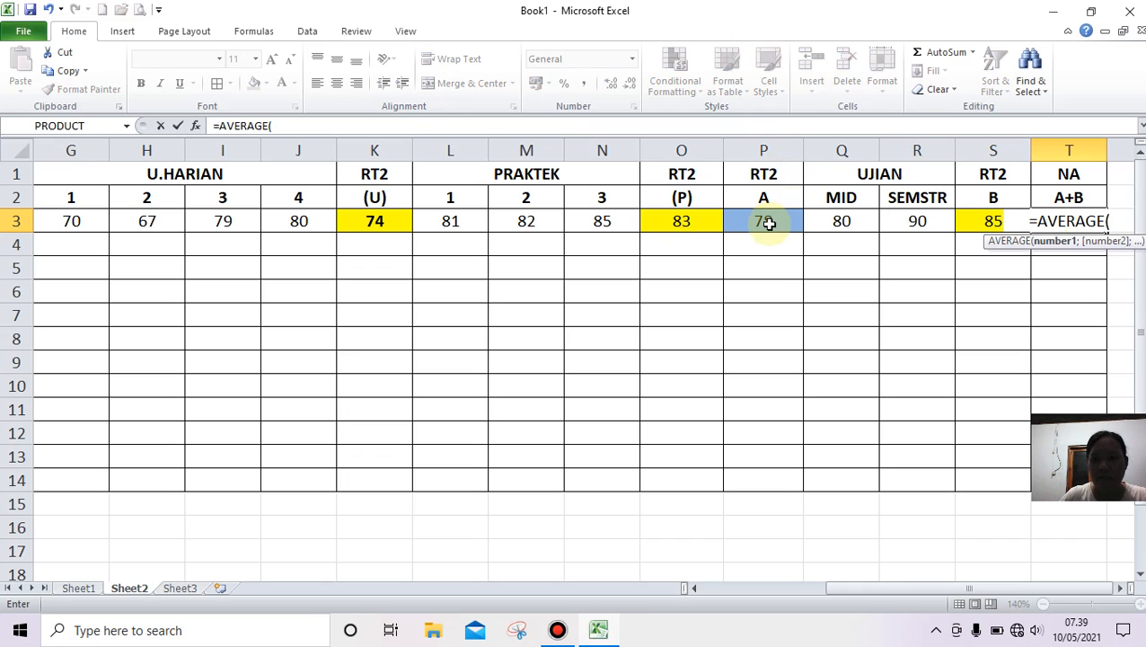
{"action": "type", "text": "P"}
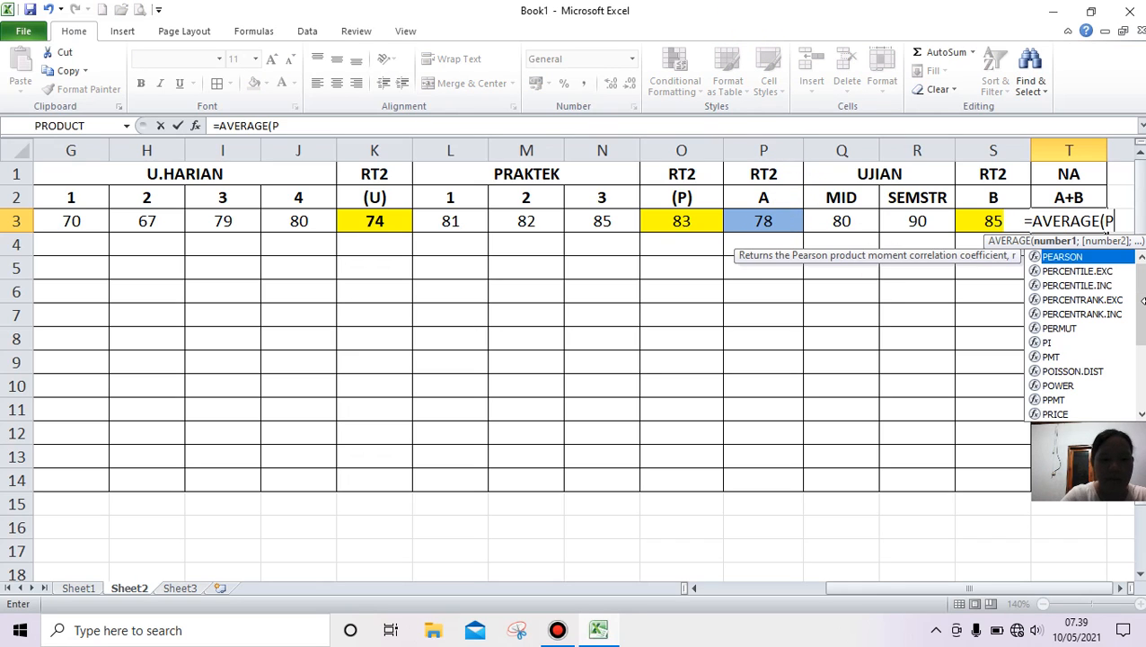
{"action": "type", "text": "3"}
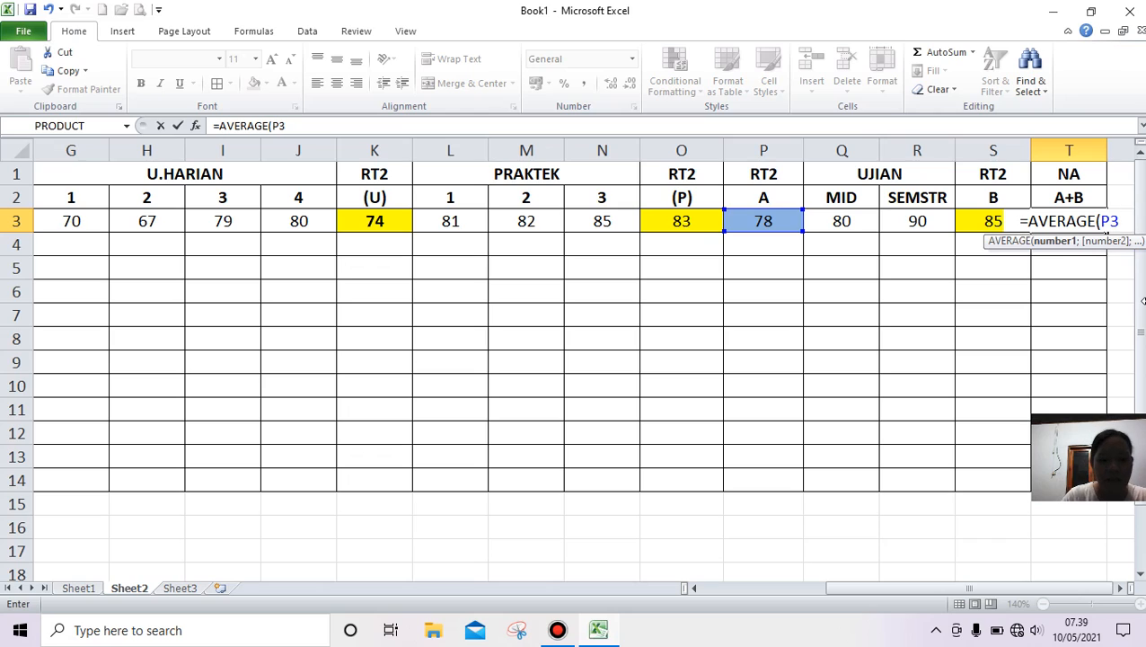
{"action": "type", "text": ":"}
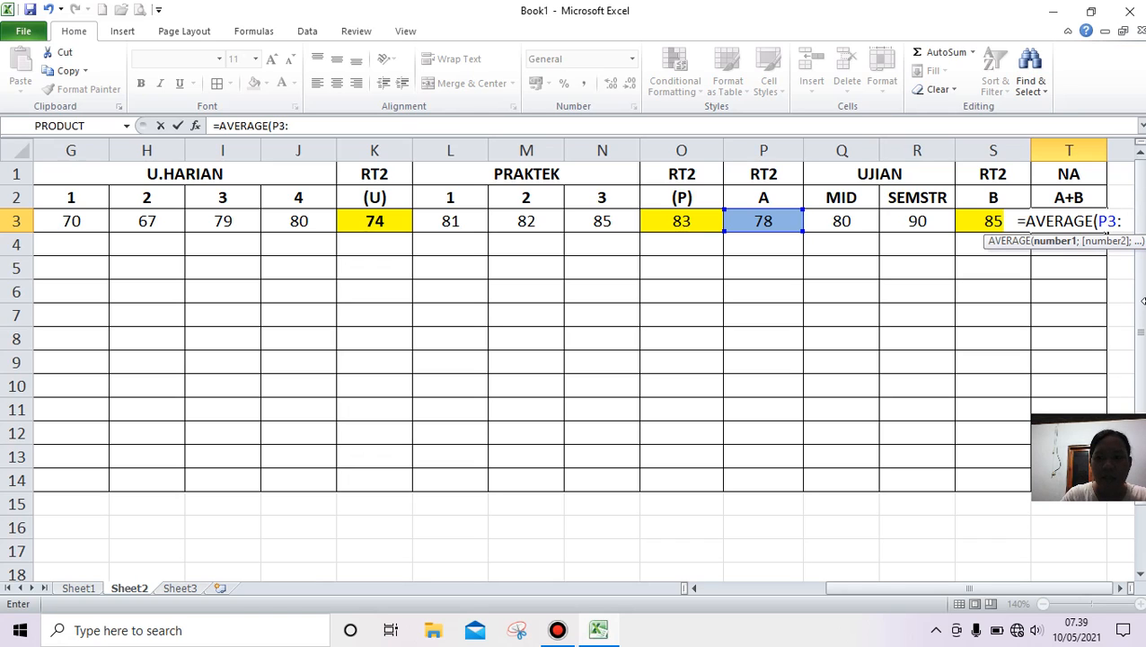
{"action": "type", "text": "S3"}
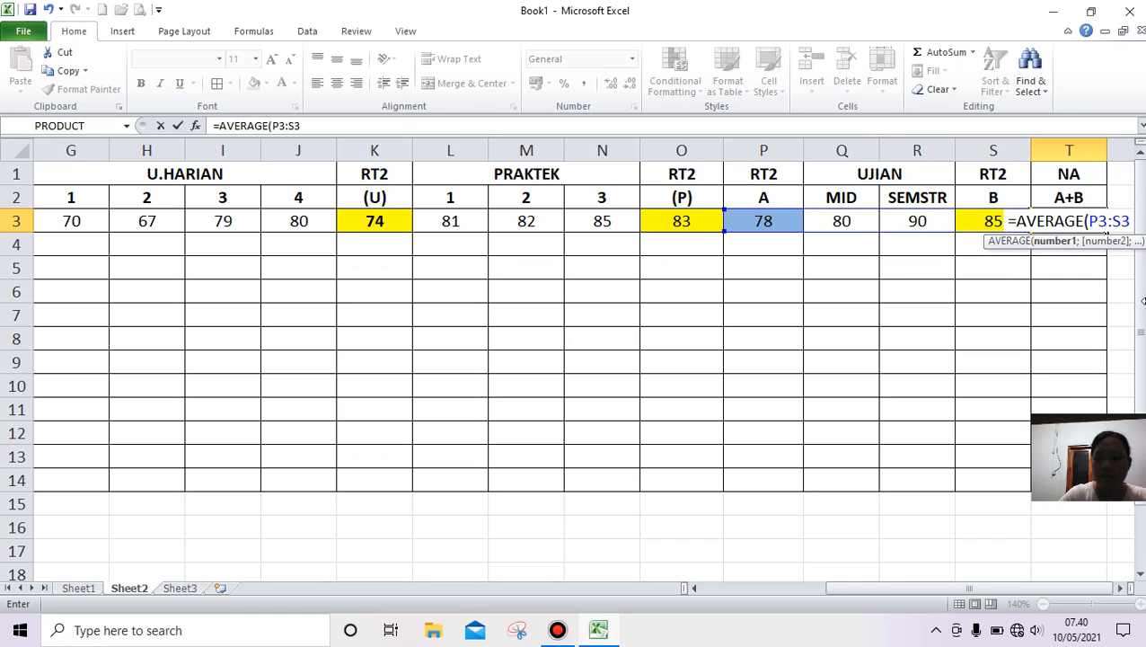
{"action": "key", "text": "Return"}
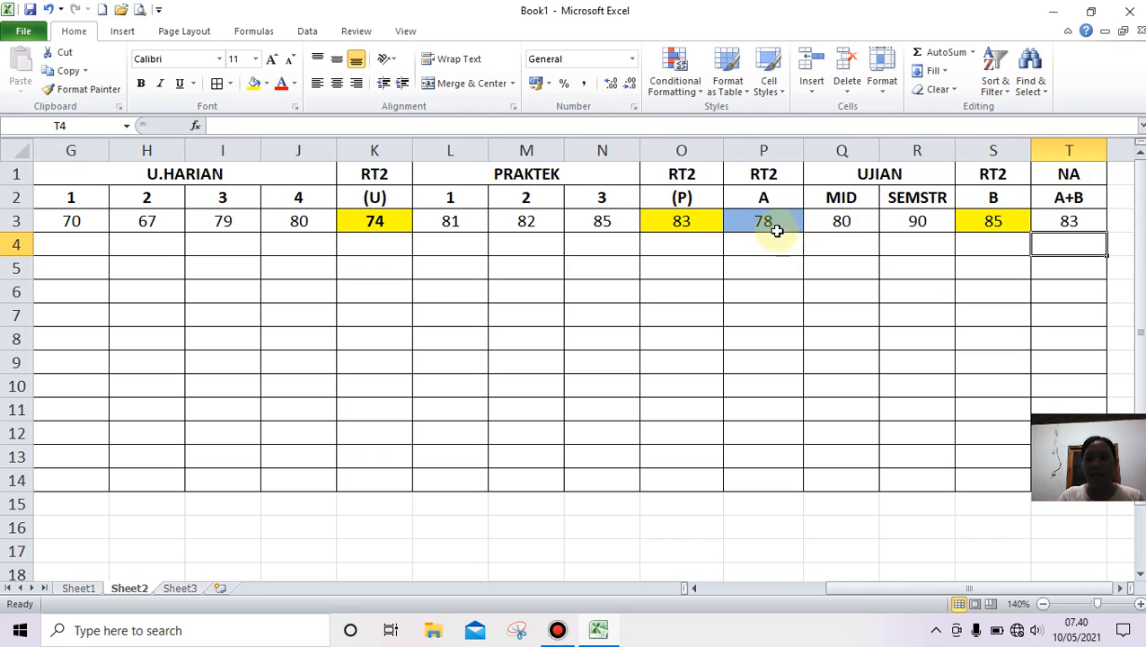
Fill the final grade cell T3 with the standard light green
{"action": "left_click", "coordinate": [1076, 220]}
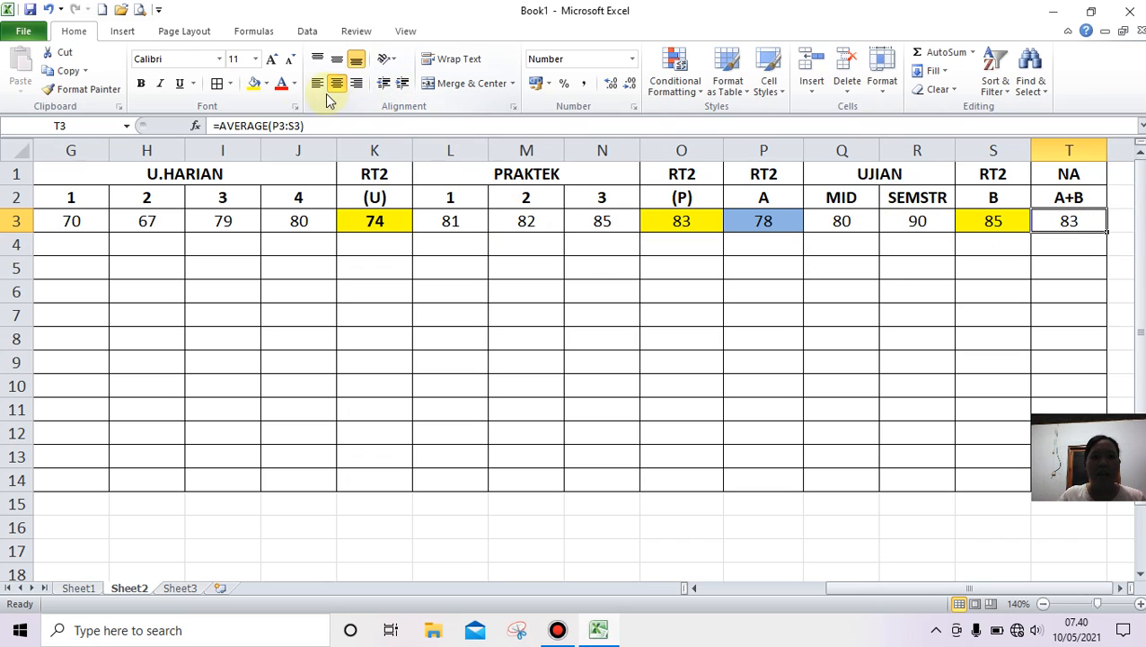
{"action": "left_click", "coordinate": [268, 84]}
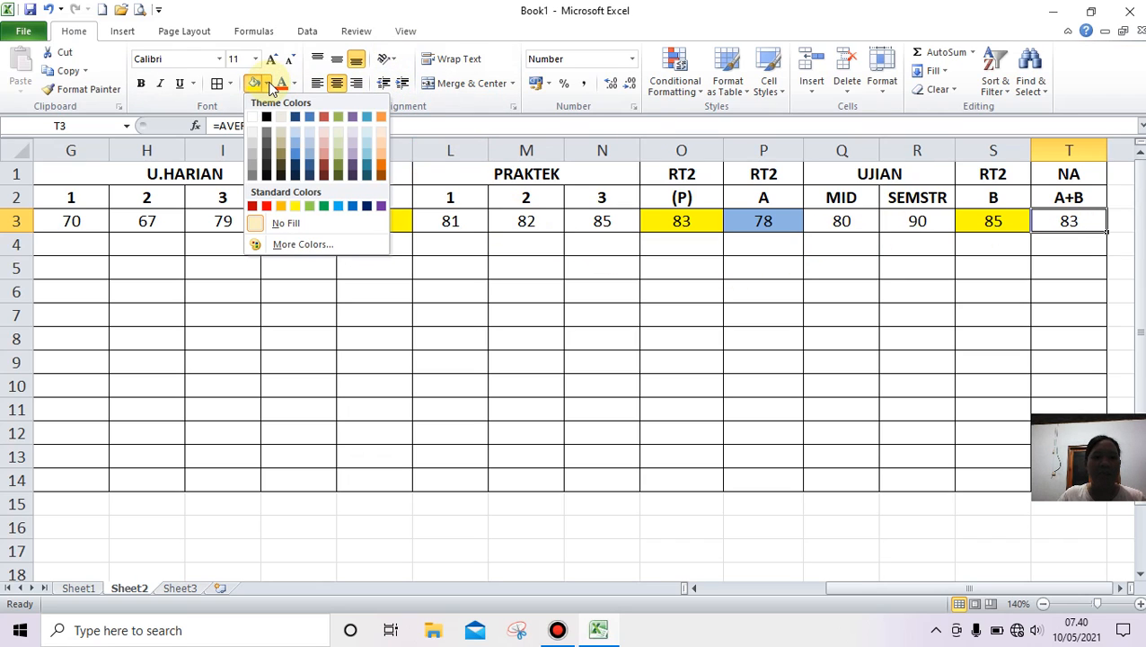
{"action": "left_click", "coordinate": [307, 213]}
{"action": "left_click", "coordinate": [712, 307]}
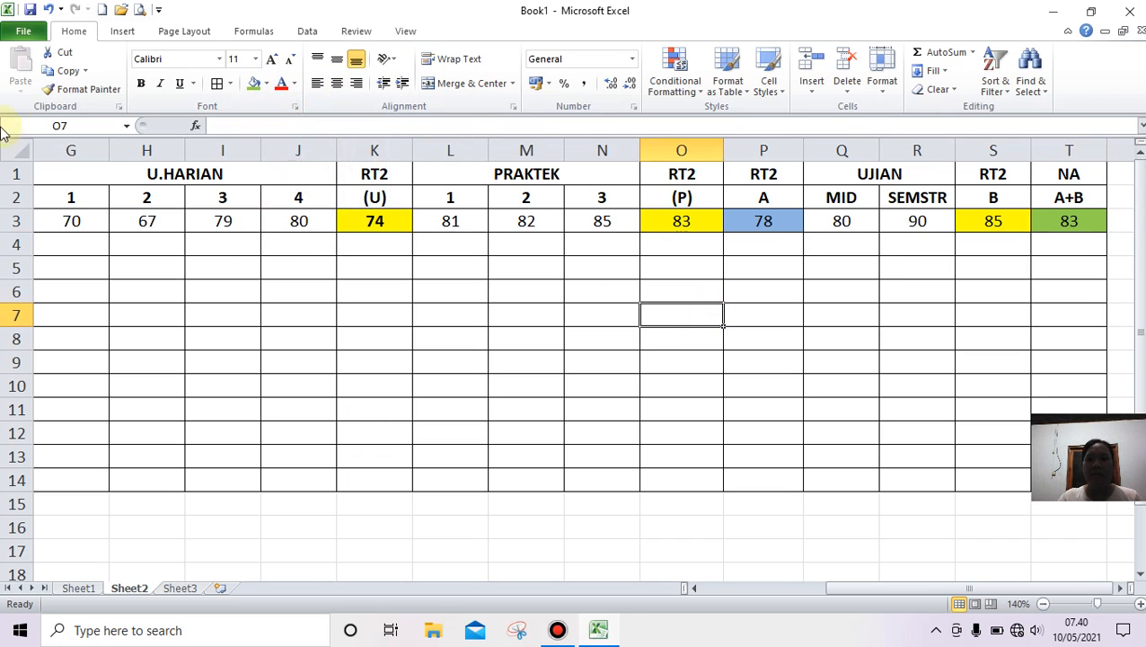
Change the fill of the exam average cell S3 to the same light blue as P3
{"action": "left_click", "coordinate": [985, 222]}
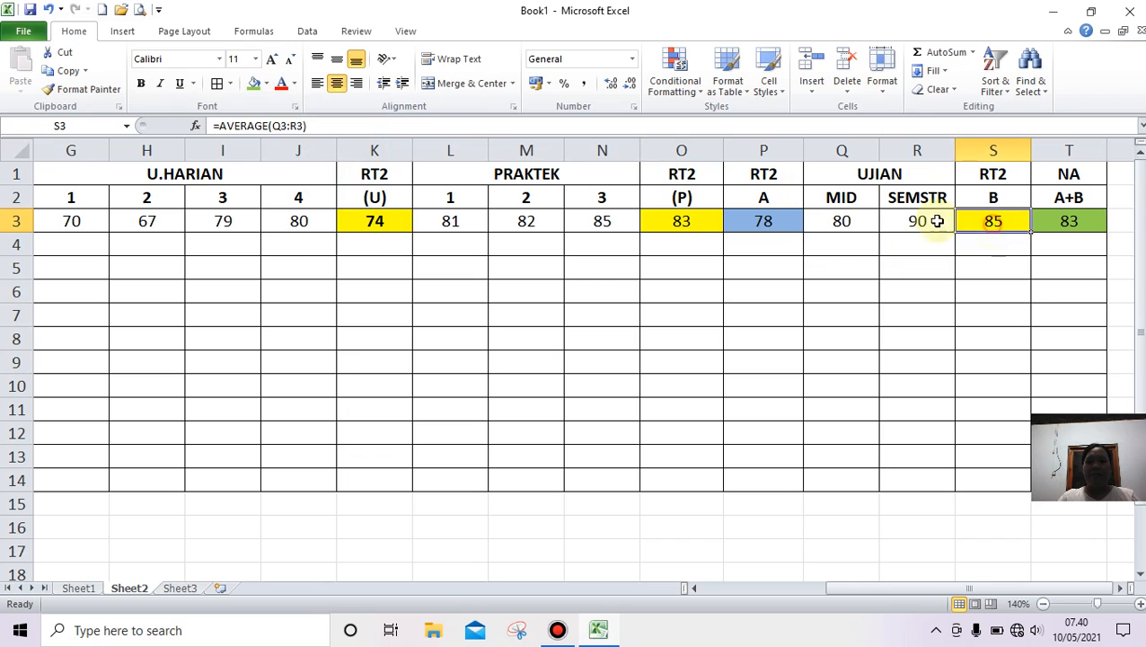
{"action": "left_click", "coordinate": [267, 83]}
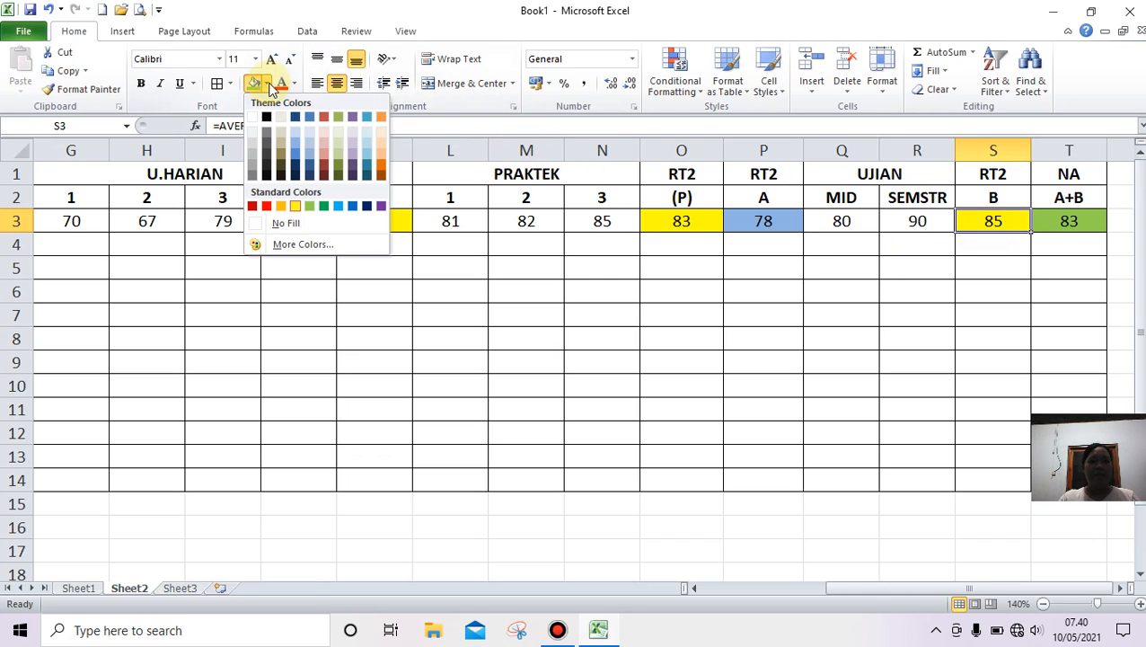
{"action": "left_click", "coordinate": [299, 147]}
{"action": "left_click", "coordinate": [714, 359]}
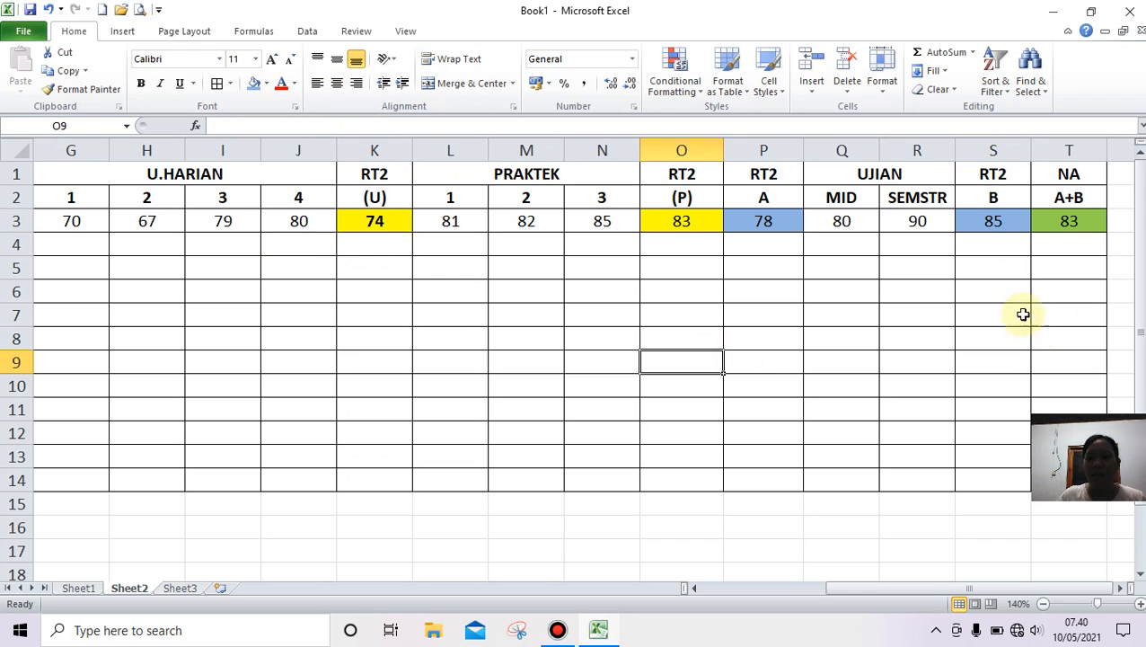
Number the next student rows 2 to 6 in cells A4 to A8 of the NO column
{"action": "left_click_drag", "start_coordinate": [974, 589], "coordinate": [843, 607]}
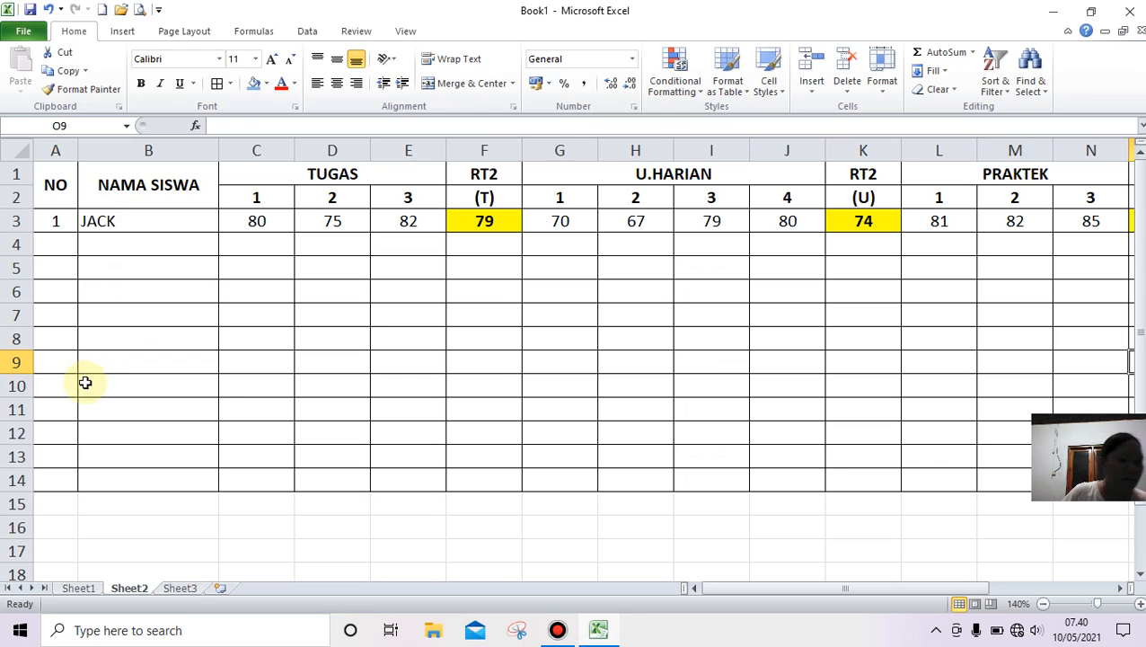
{"action": "left_click", "coordinate": [58, 244]}
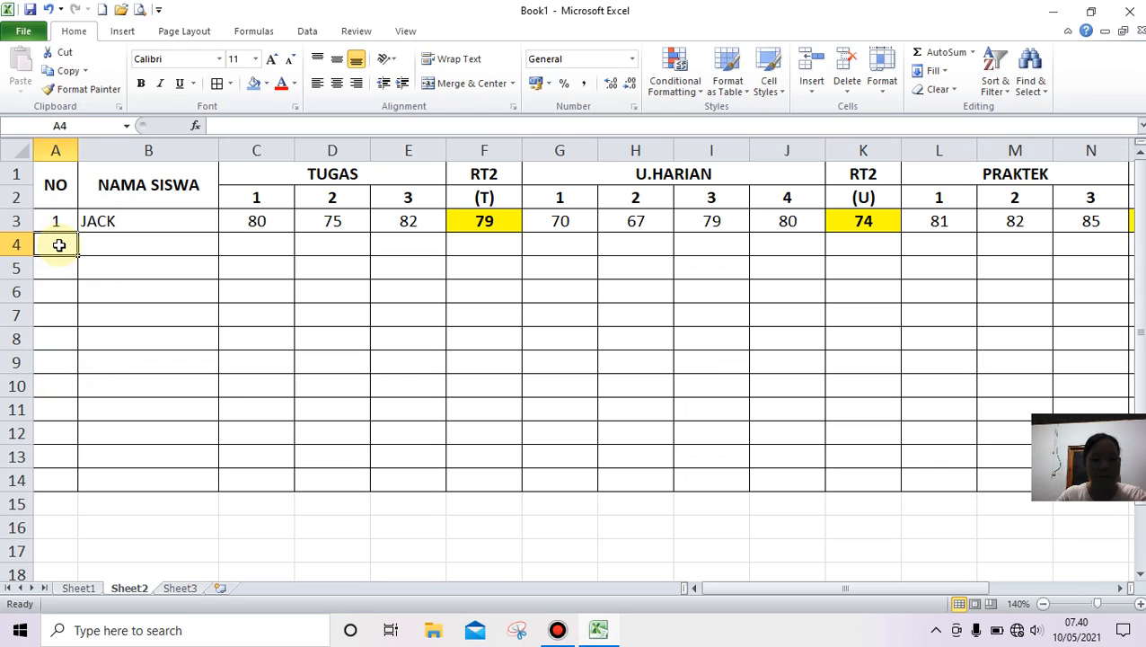
{"action": "type", "text": "2"}
{"action": "key", "text": "Return"}
{"action": "type", "text": "3"}
{"action": "key", "text": "Return"}
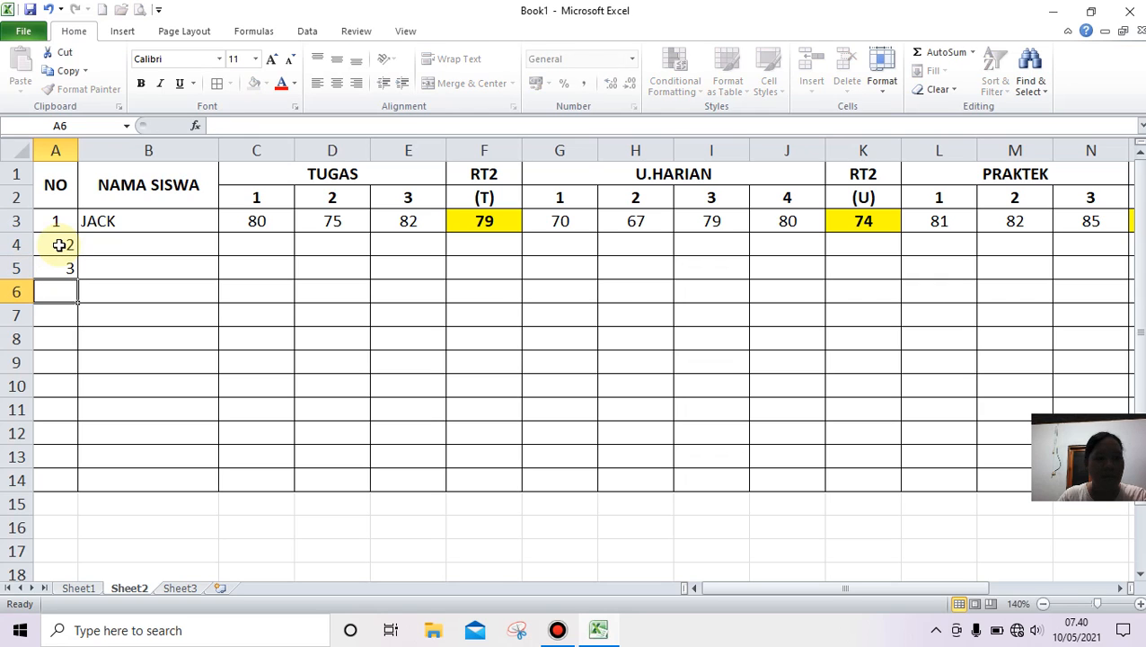
{"action": "type", "text": "4"}
{"action": "key", "text": "Return"}
{"action": "type", "text": "5"}
{"action": "key", "text": "Return"}
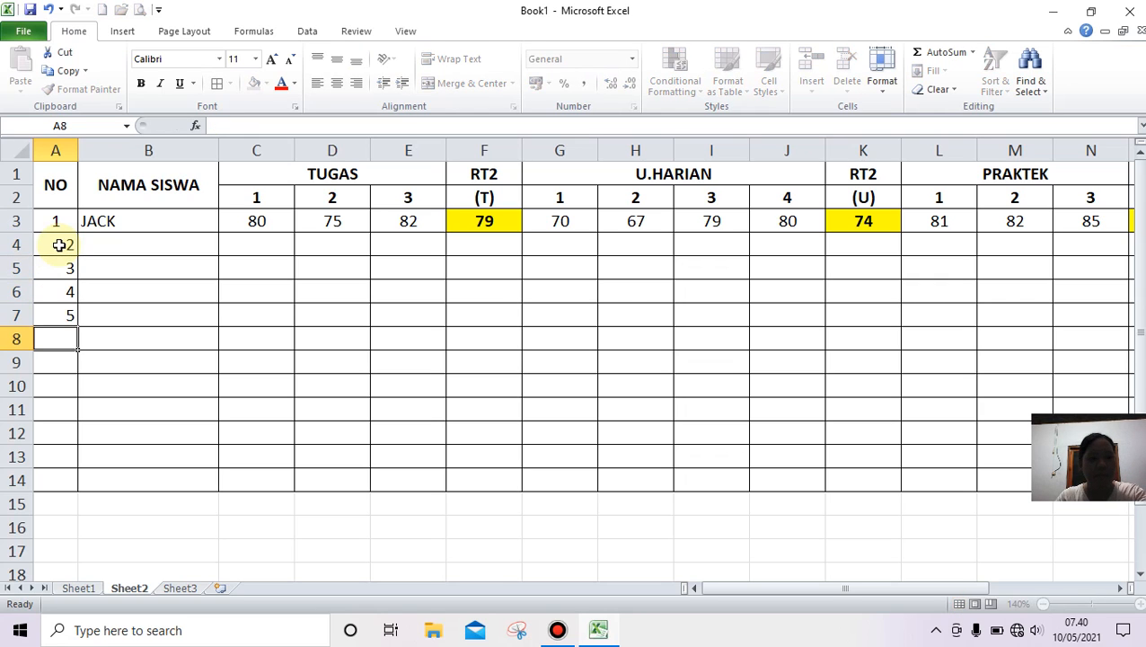
{"action": "type", "text": "6"}
{"action": "key", "text": "Return"}
Center the row numbers in A4:A8 horizontally
{"action": "left_click_drag", "start_coordinate": [58, 244], "coordinate": [67, 340]}
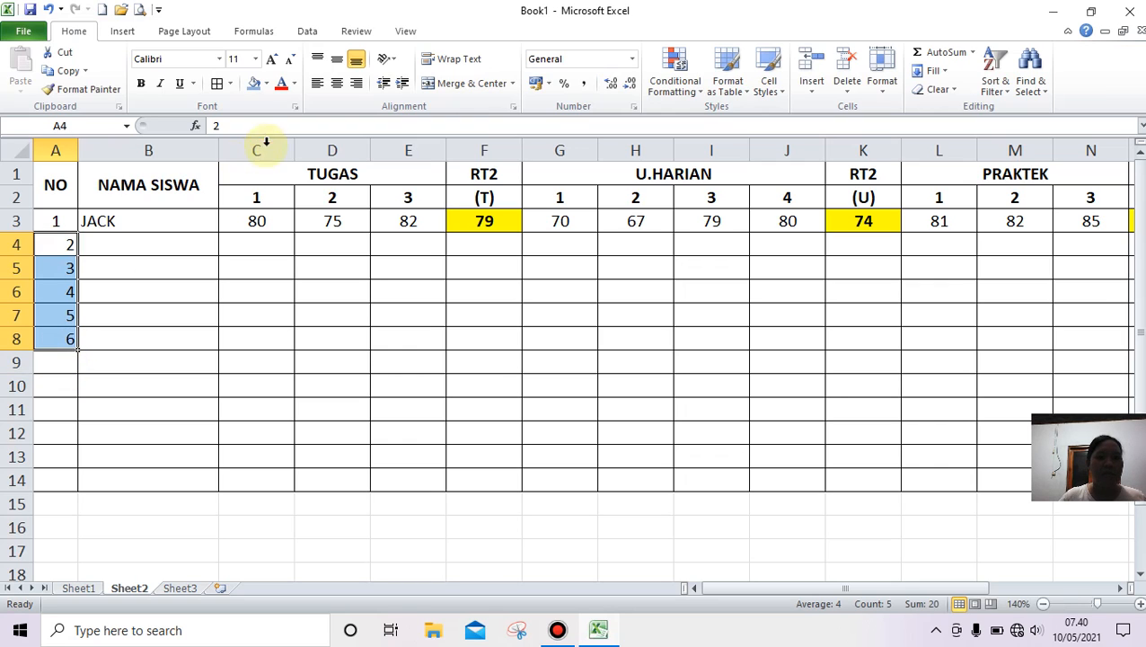
{"action": "left_click", "coordinate": [337, 83]}
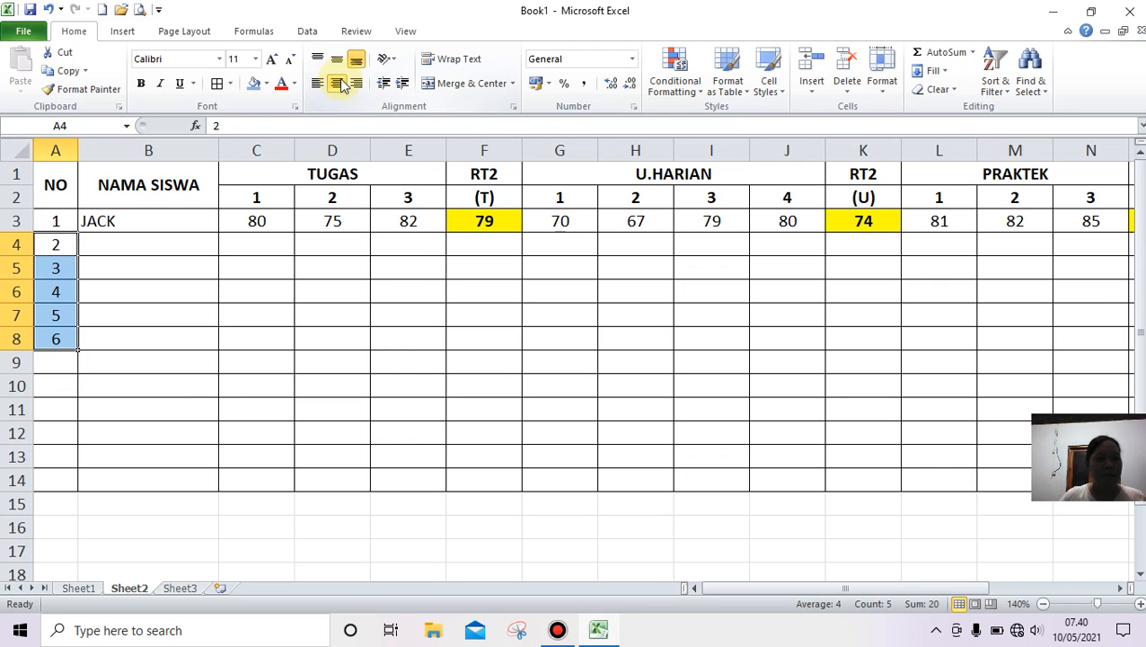
{"action": "left_click", "coordinate": [57, 404]}
Enter the summary labels NILAI TERTINGGI in A10 and NILAI TERENDAH in A11
{"action": "left_click", "coordinate": [55, 382]}
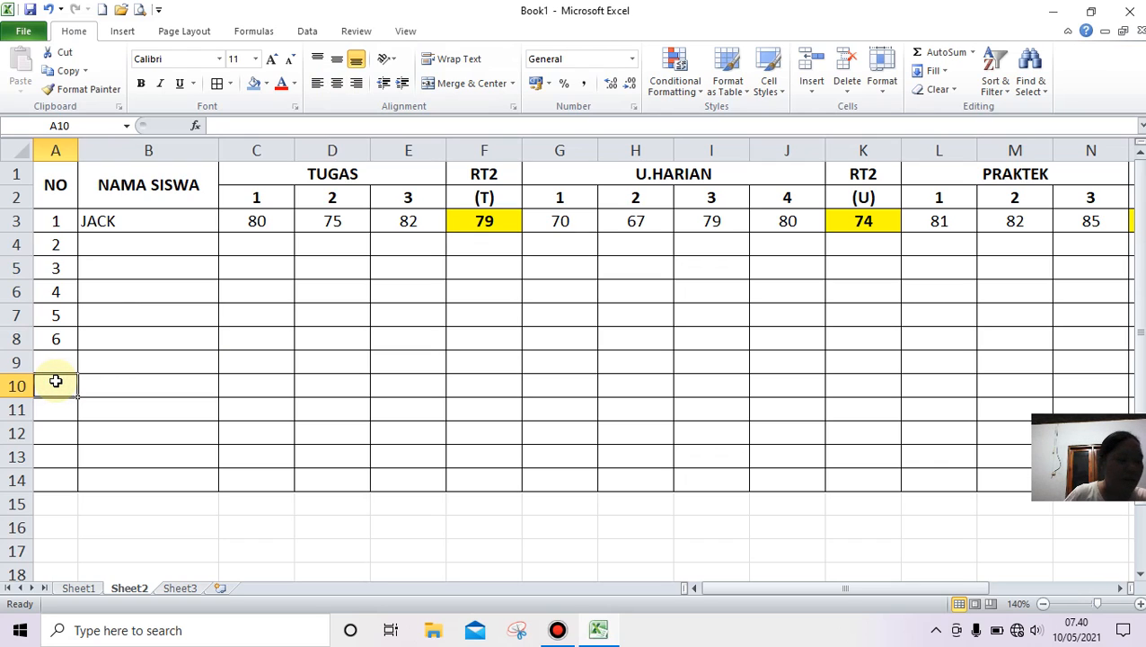
{"action": "type", "text": "NILAI"}
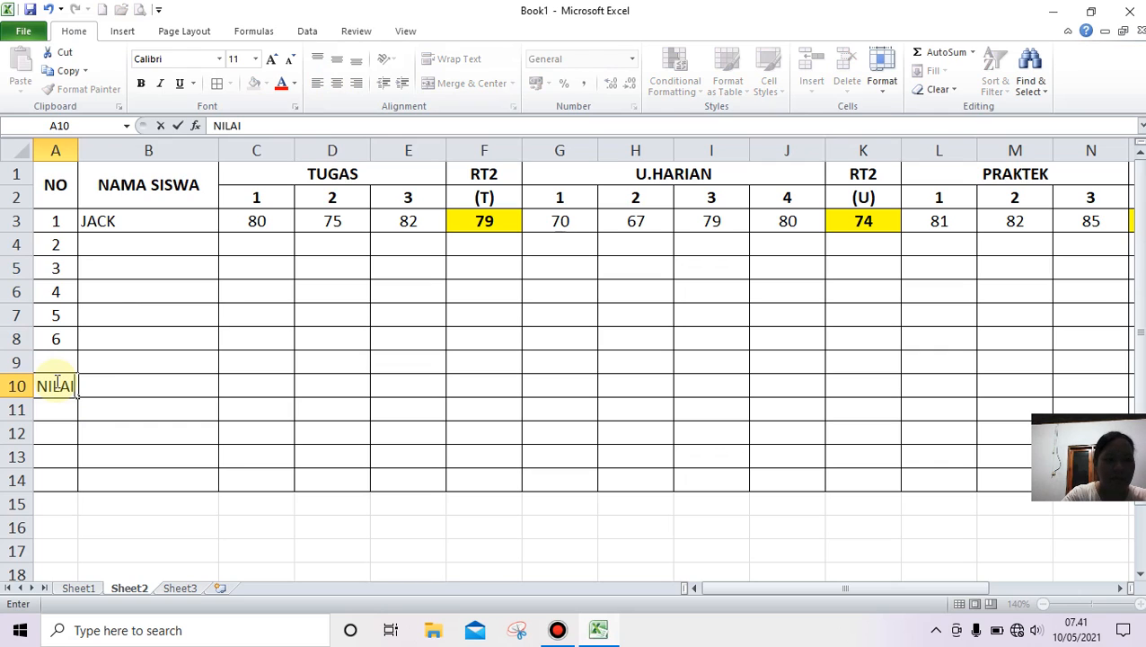
{"action": "type", "text": " TERTINGGI"}
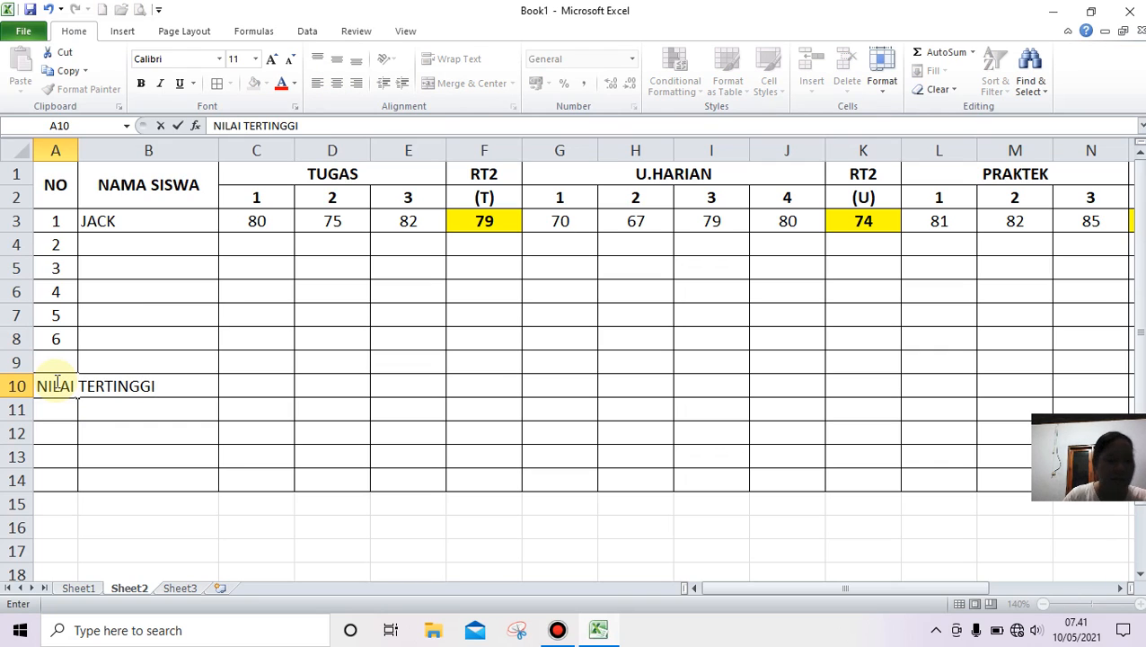
{"action": "key", "text": "Return"}
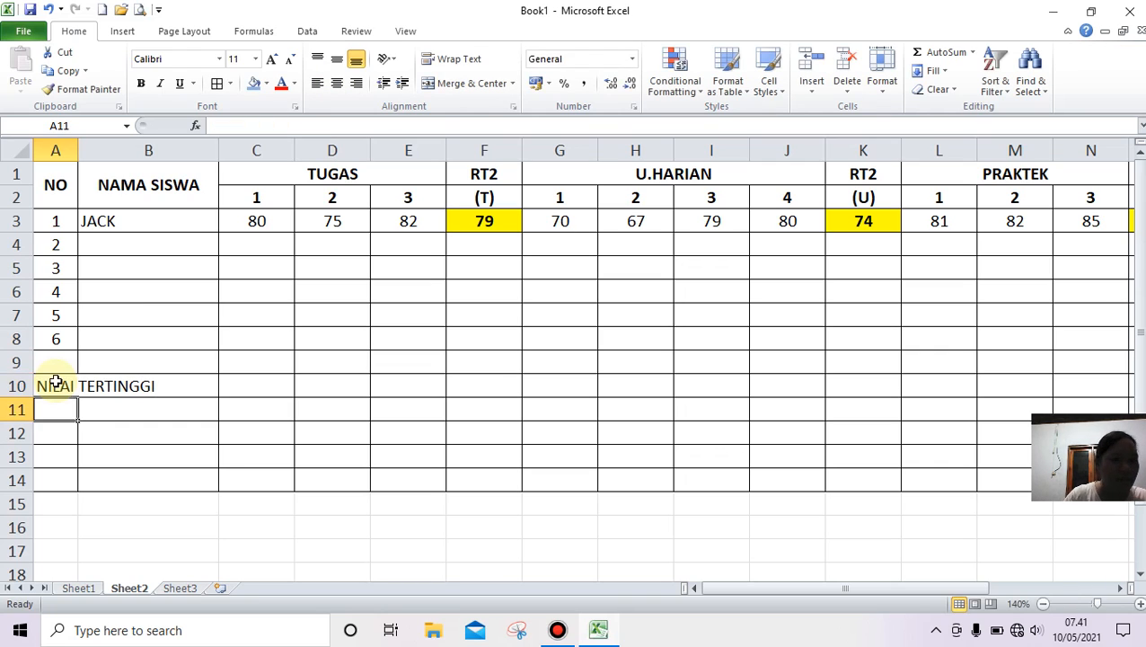
{"action": "type", "text": "NIL"}
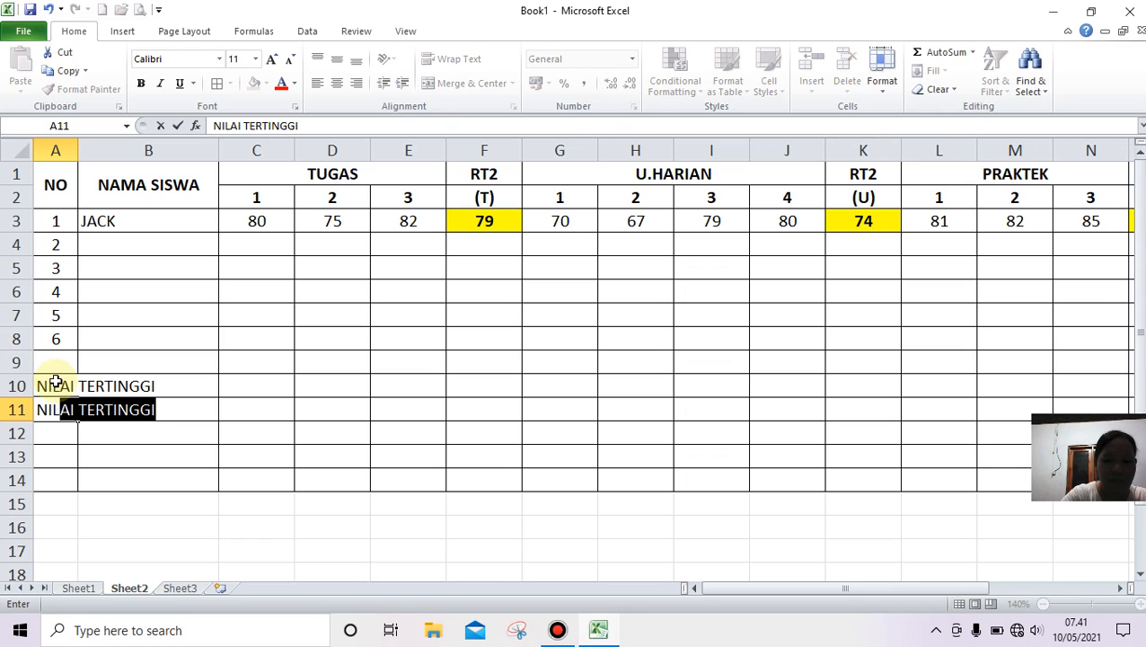
{"action": "type", "text": "AI TERENDAH"}
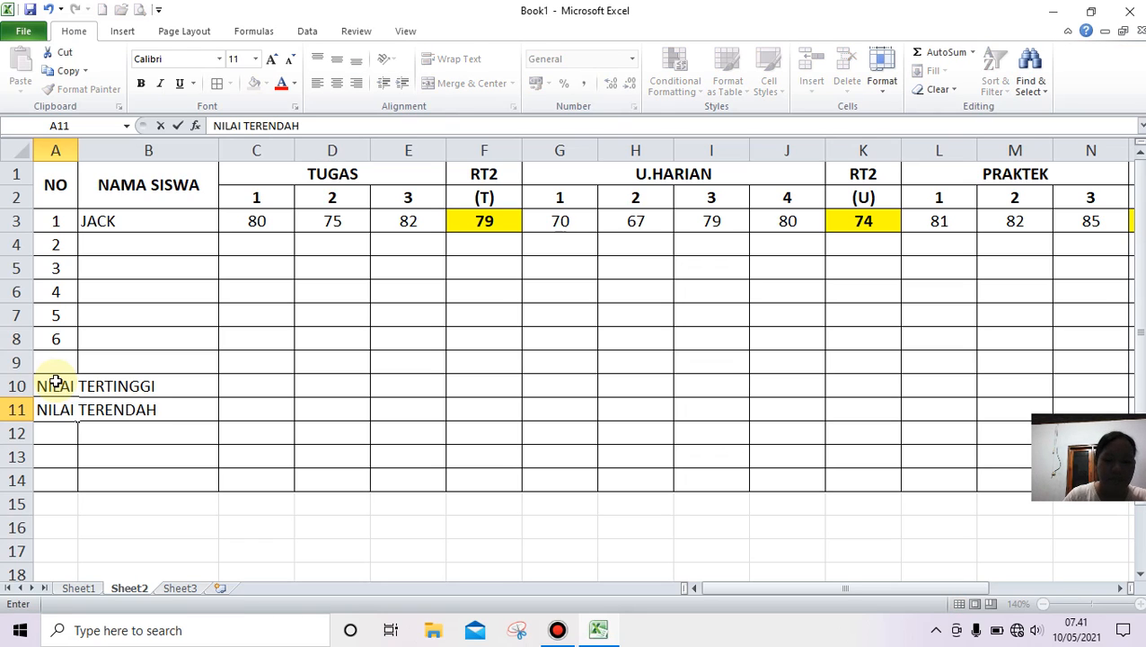
{"action": "key", "text": "Return"}
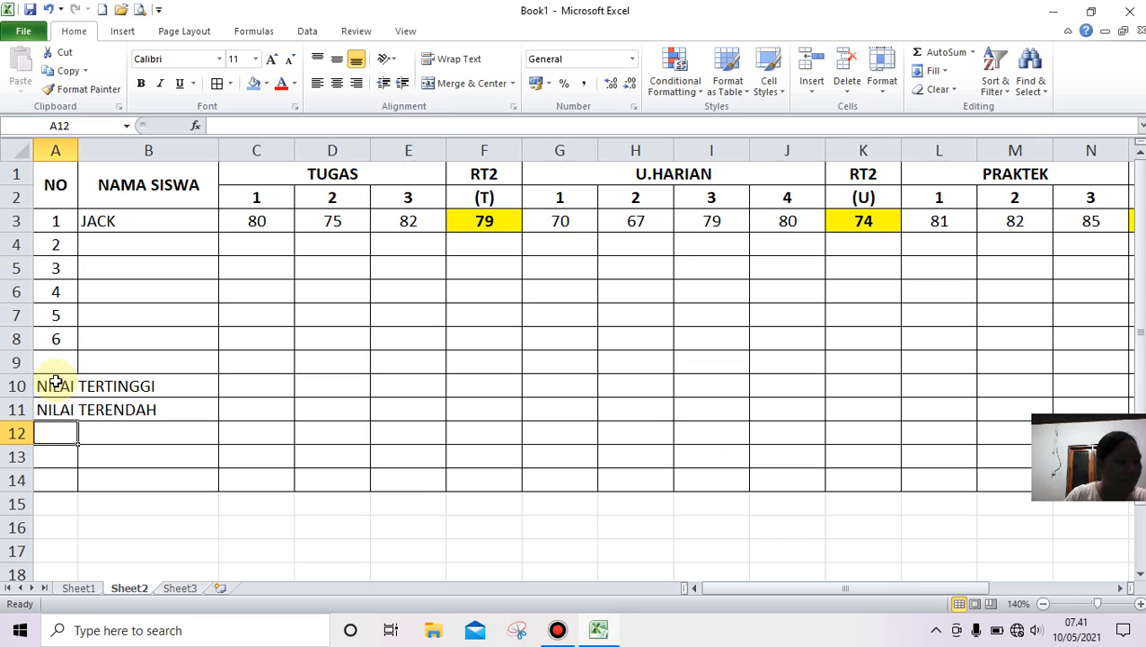
Add the summary labels RATA - RATA KELAS in A12 and JUMLAH SISWA in A13
{"action": "type", "text": "RAT"}
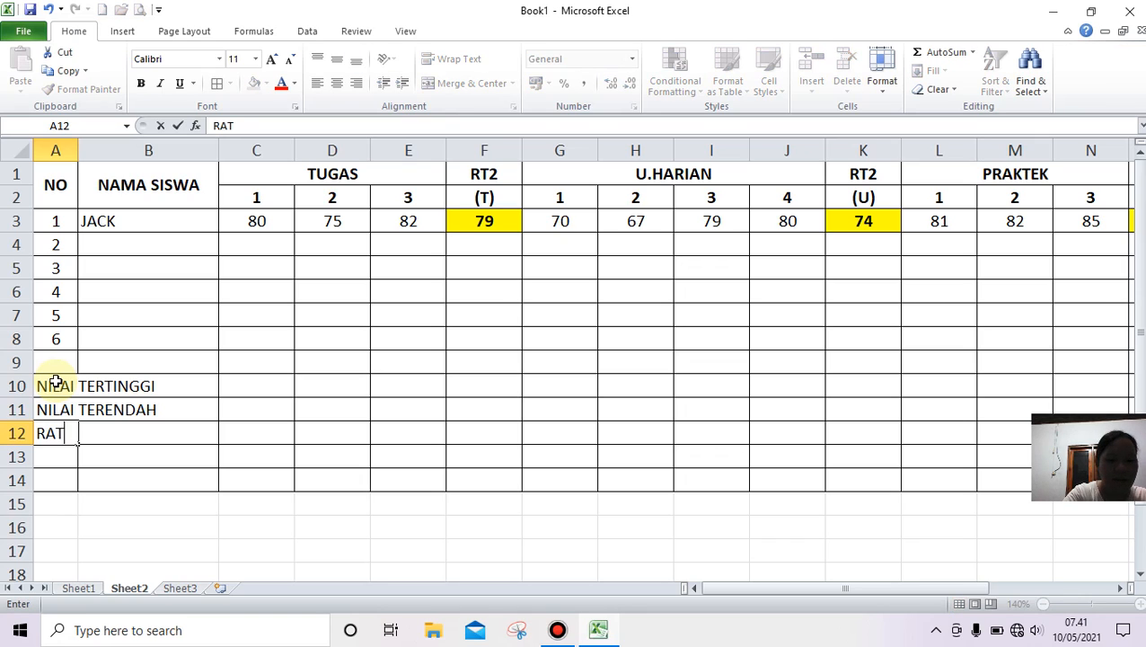
{"action": "type", "text": "A - R"}
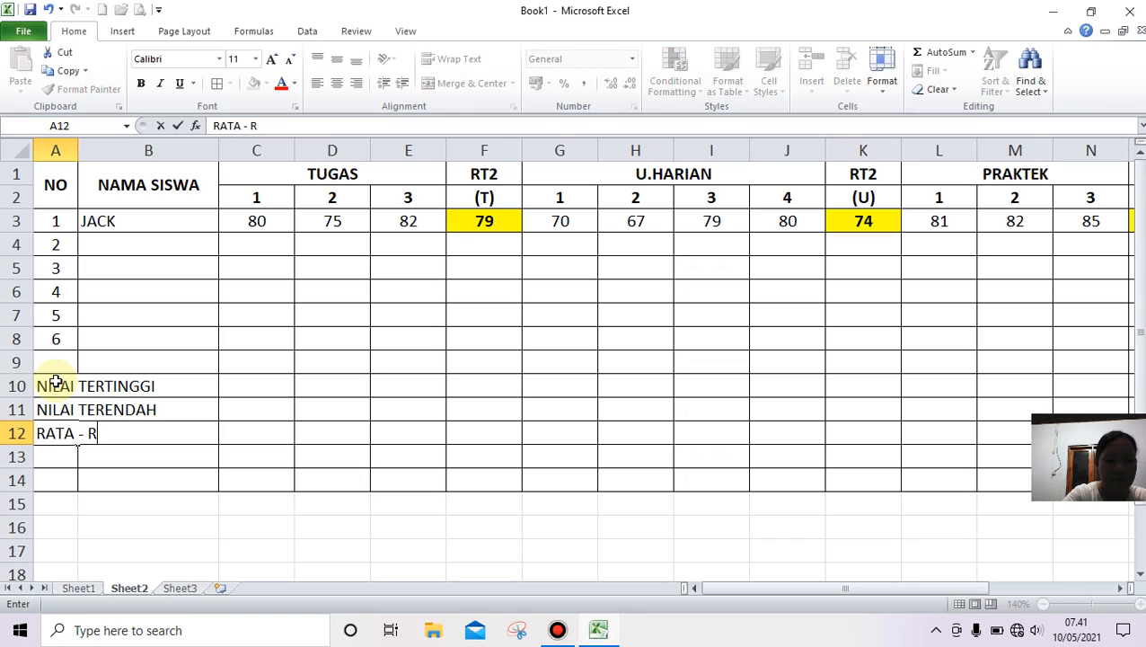
{"action": "type", "text": "ATA KELAS"}
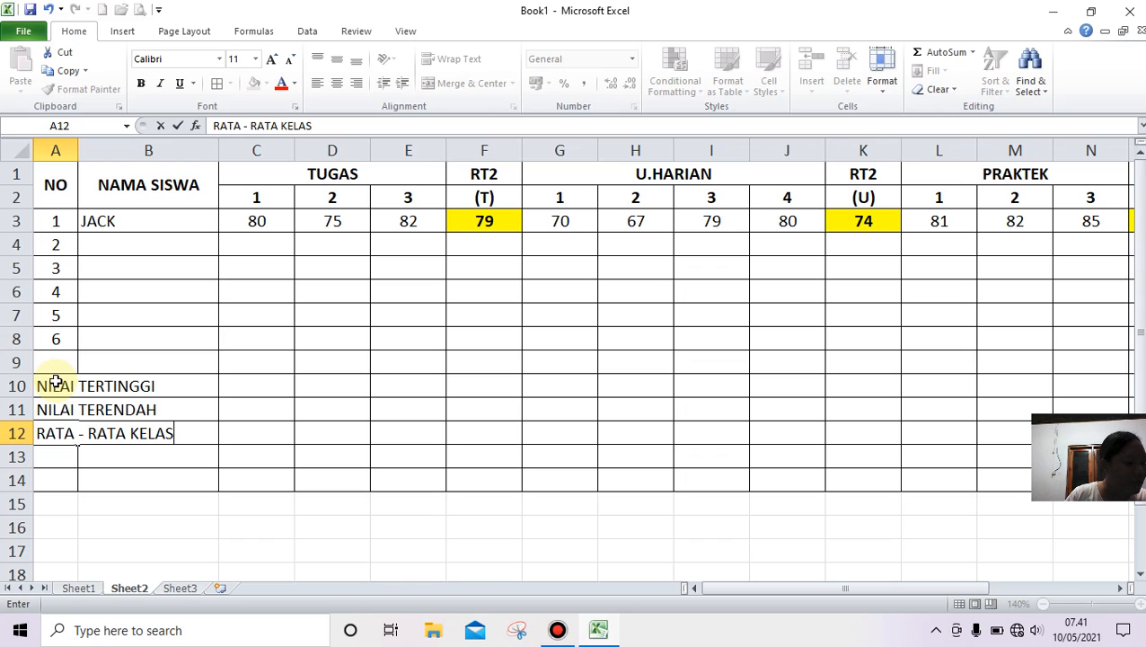
{"action": "key", "text": "Return"}
{"action": "type", "text": "JU"}
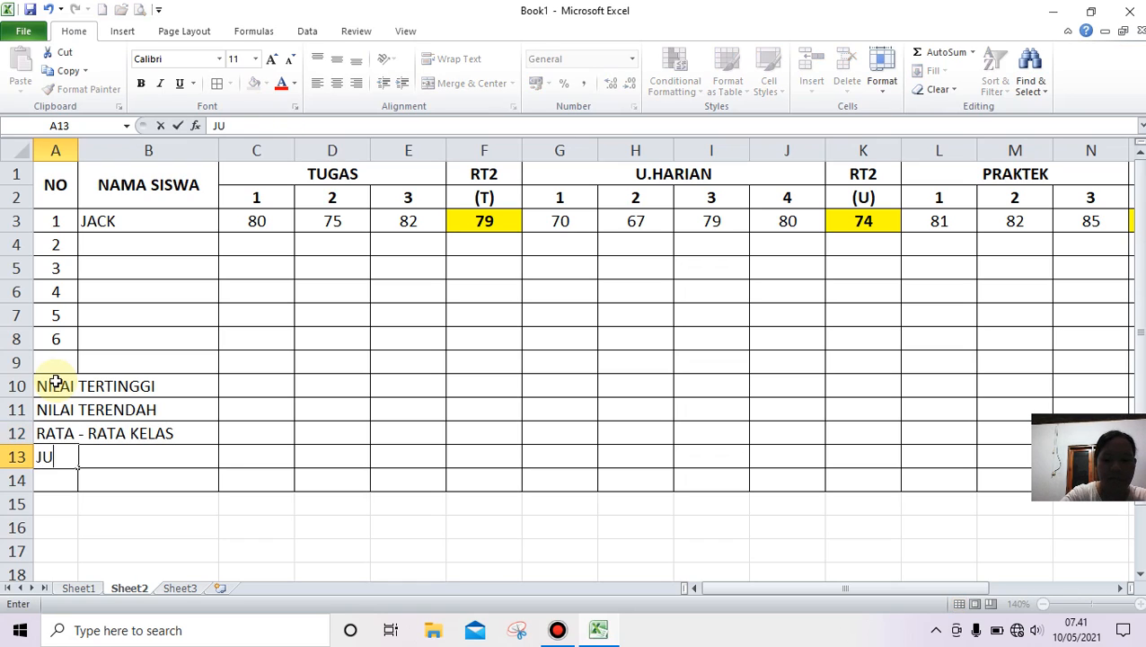
{"action": "type", "text": "MLAH SISWA"}
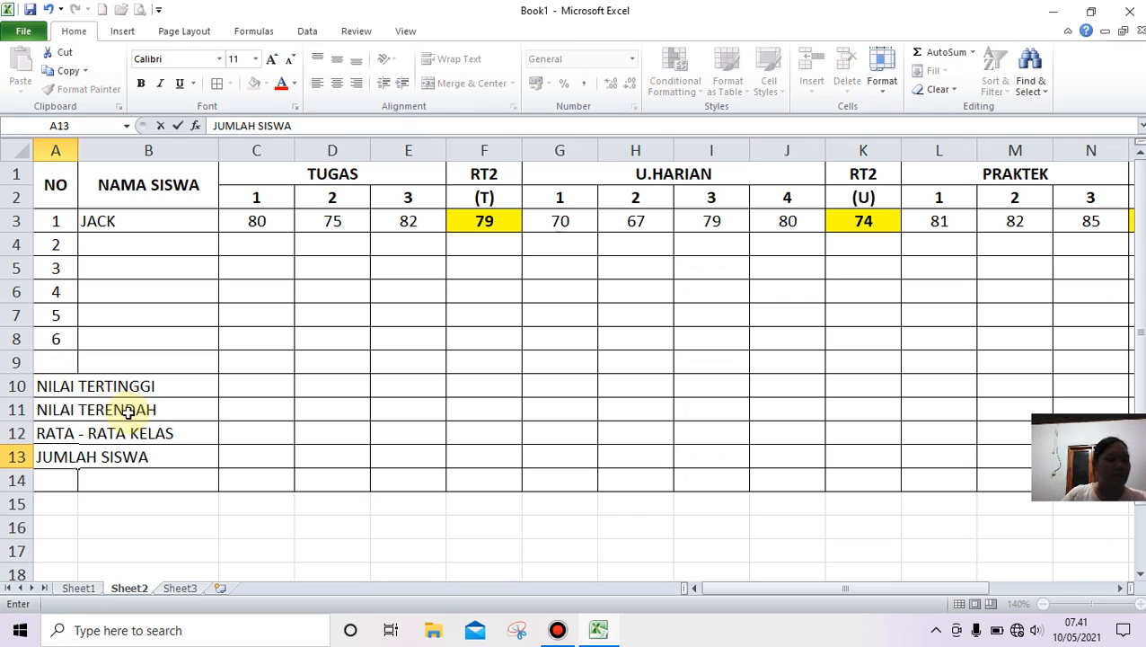
{"action": "left_click", "coordinate": [45, 484]}
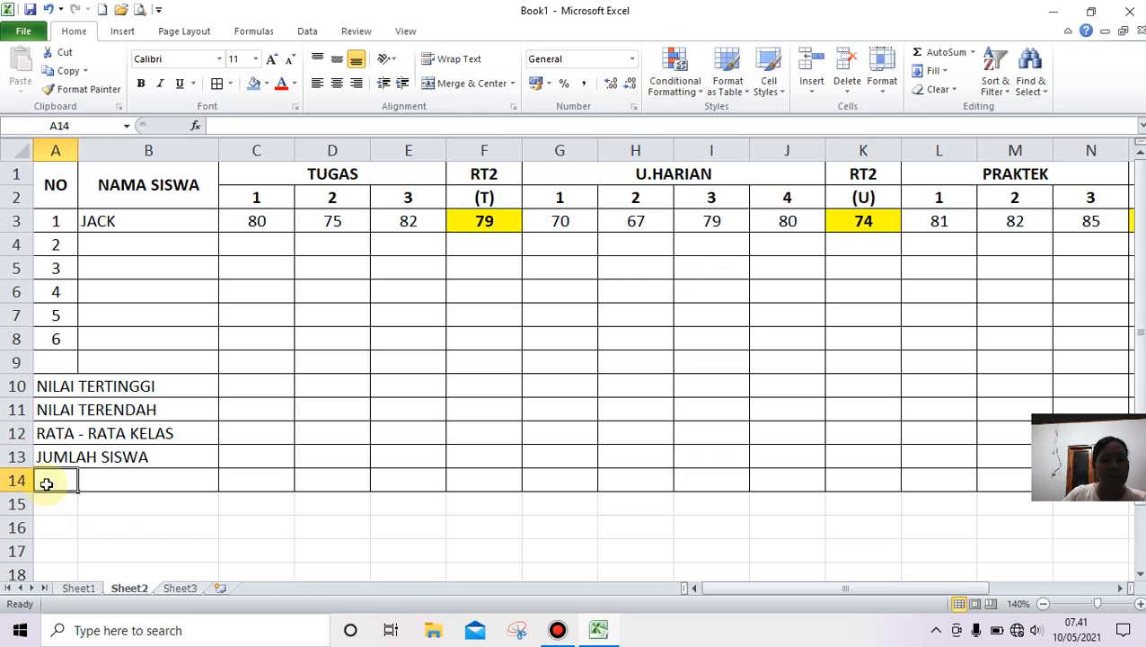
{"action": "right_click", "coordinate": [47, 484]}
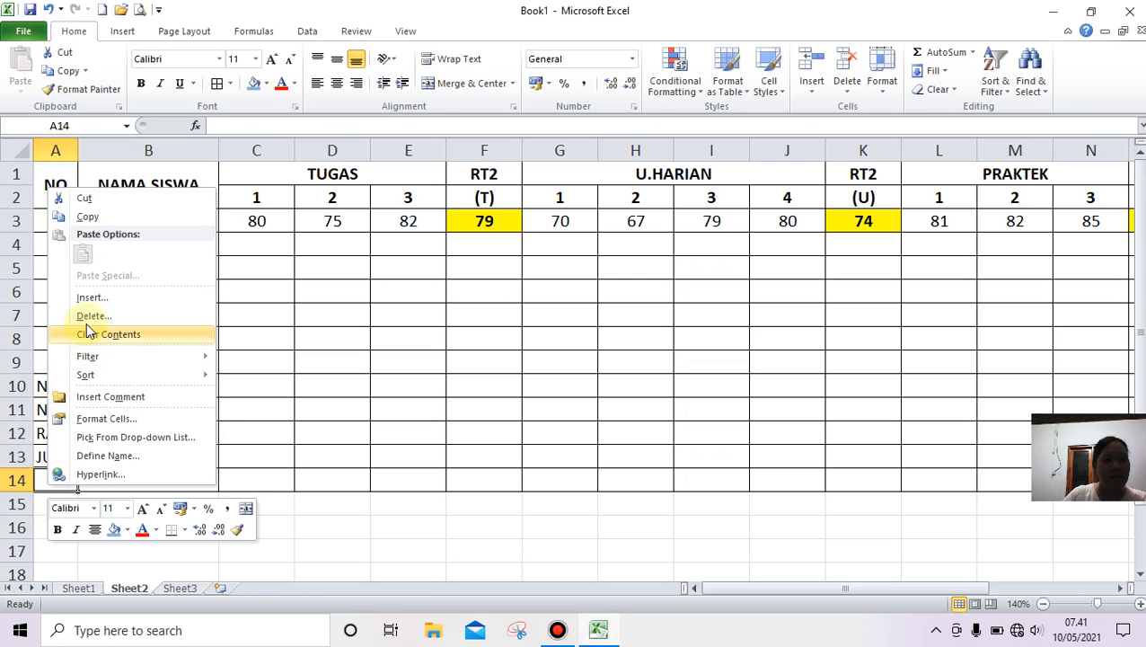
{"action": "left_click", "coordinate": [353, 481]}
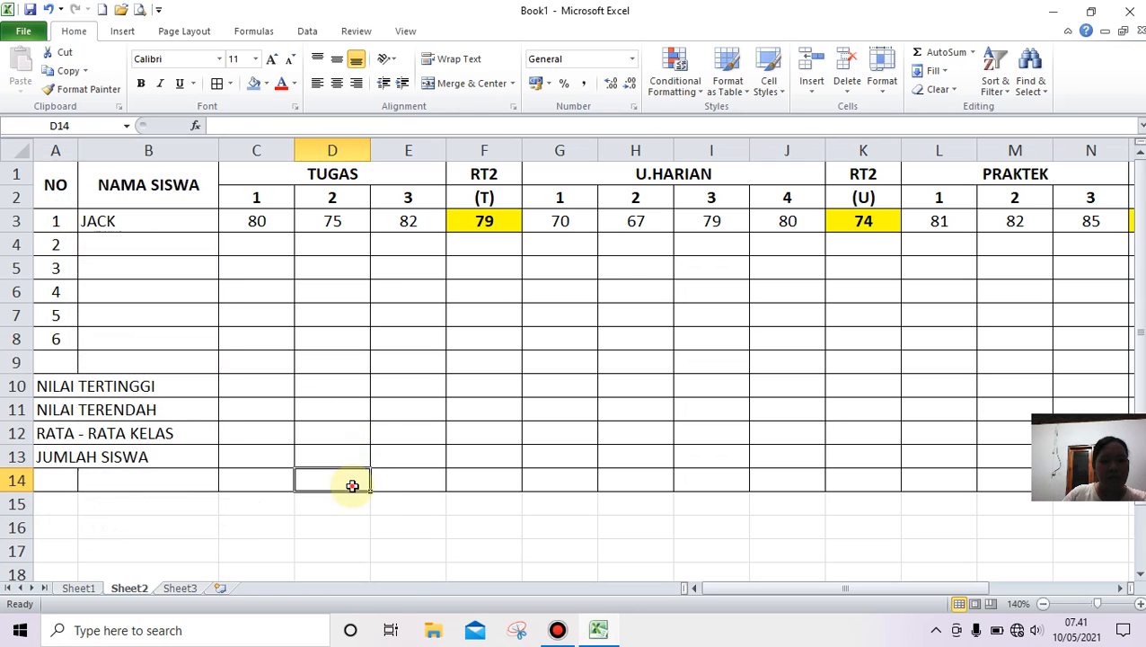
Delete the entire empty row 14 below the JUMLAH SISWA row
{"action": "left_click", "coordinate": [50, 482]}
{"action": "right_click", "coordinate": [50, 482]}
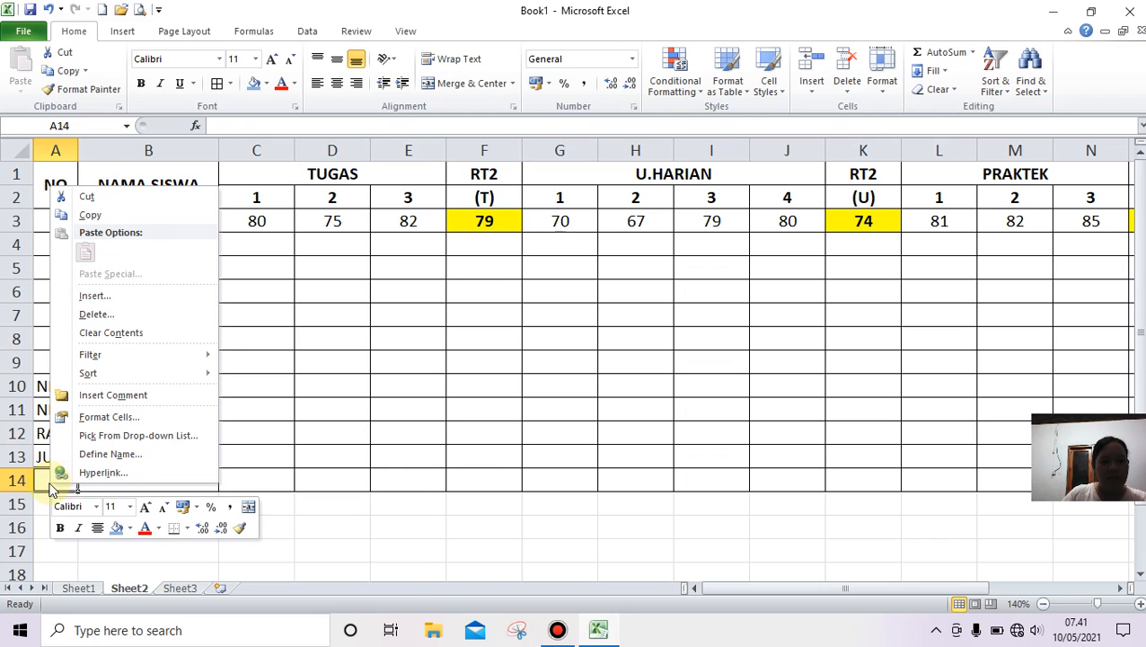
{"action": "left_click", "coordinate": [107, 314]}
{"action": "left_click", "coordinate": [90, 315]}
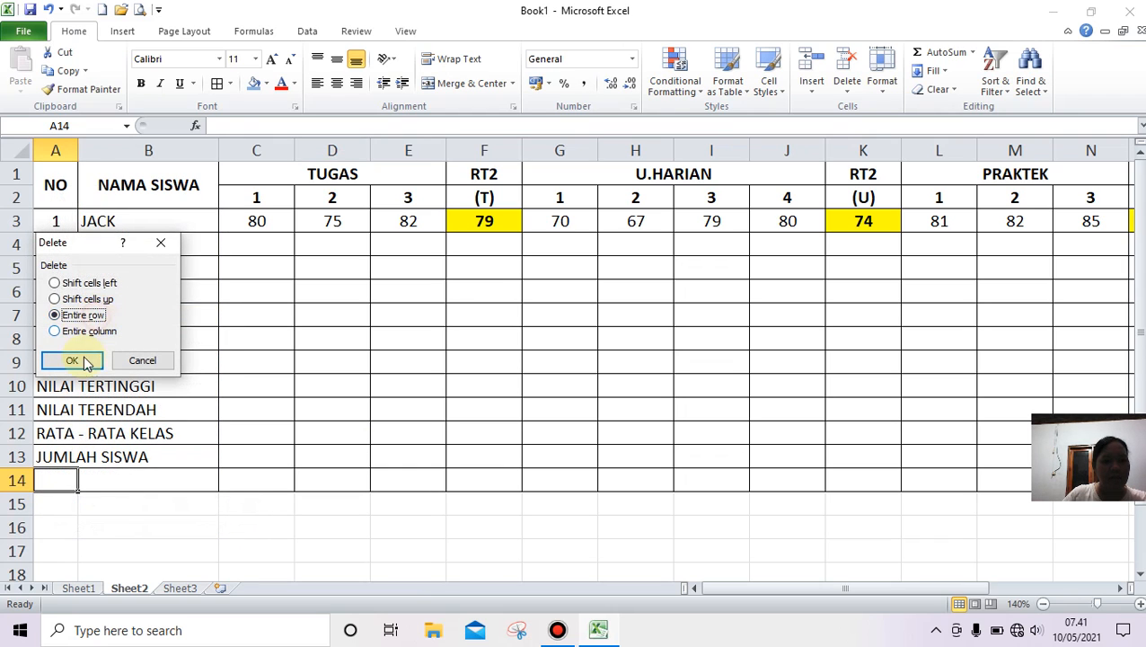
{"action": "left_click", "coordinate": [86, 362]}
{"action": "left_click", "coordinate": [214, 569]}
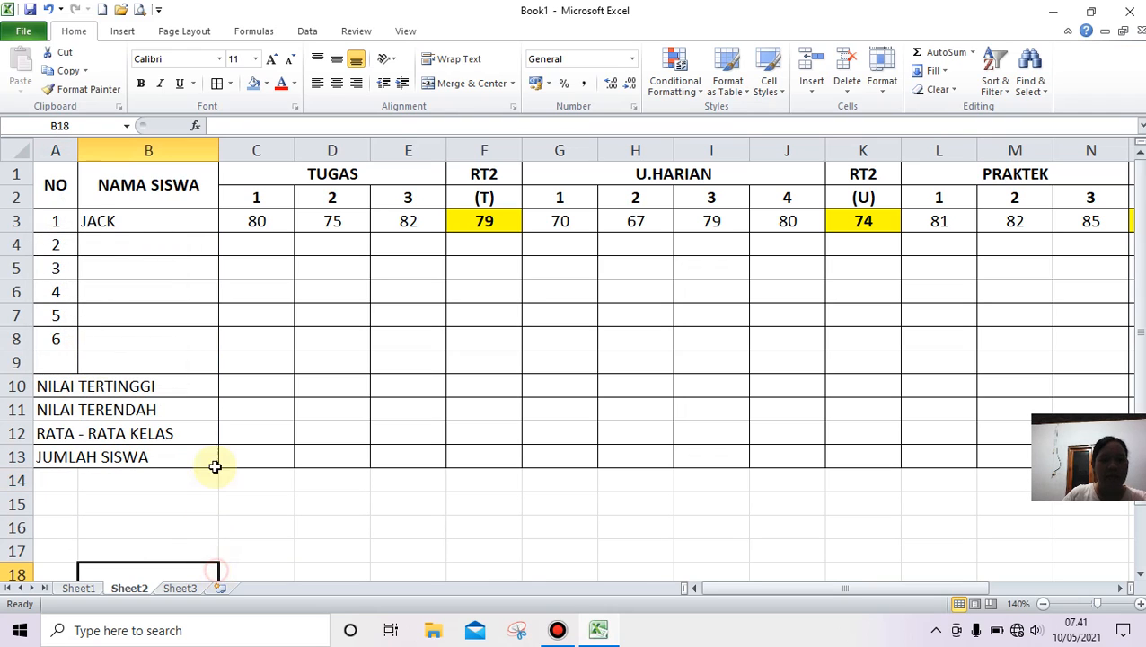
Enter the second student's name in B4 and the TUGAS scores 80, 78 and 67 in C4:E4
{"action": "left_click", "coordinate": [93, 246]}
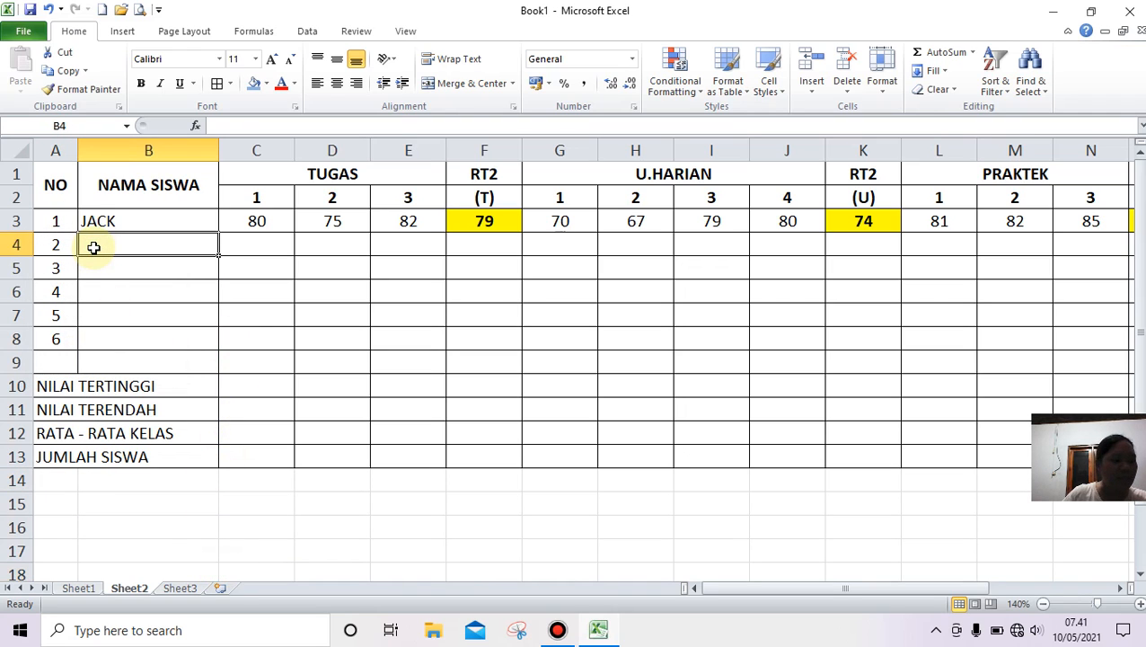
{"action": "type", "text": "NO"}
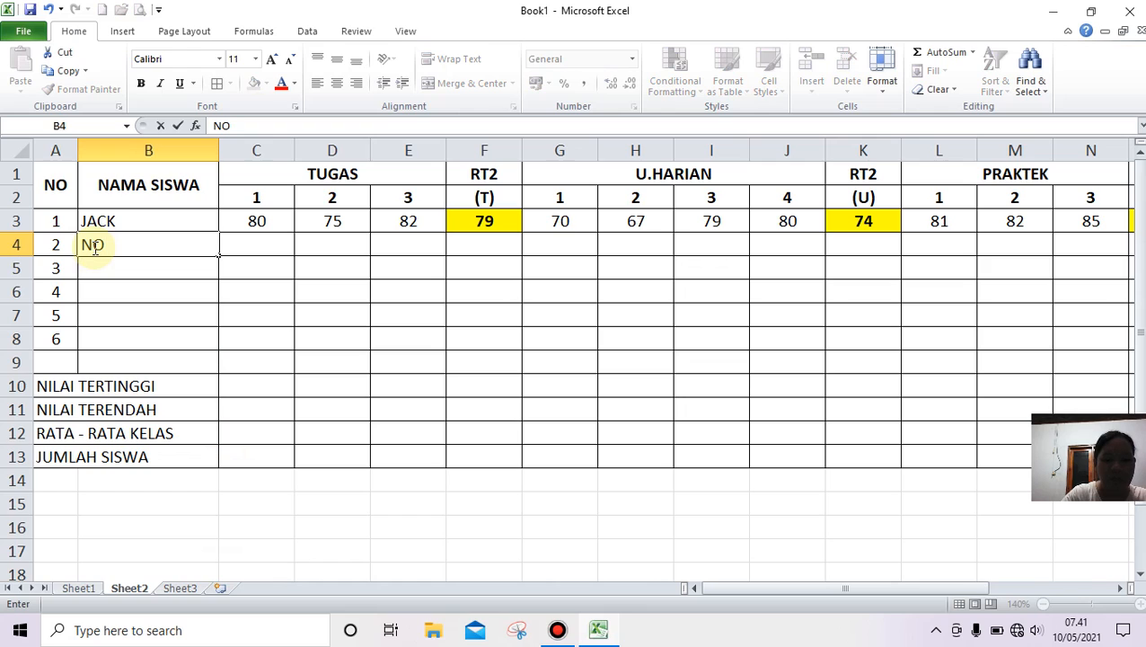
{"action": "type", "text": "VI"}
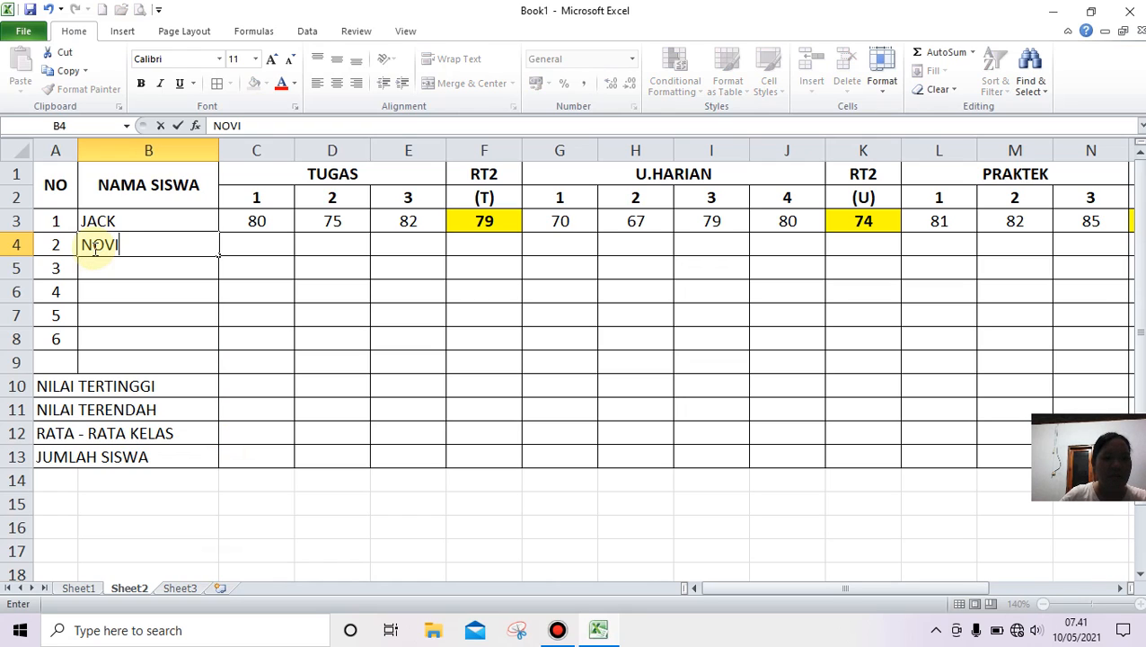
{"action": "left_click", "coordinate": [260, 250]}
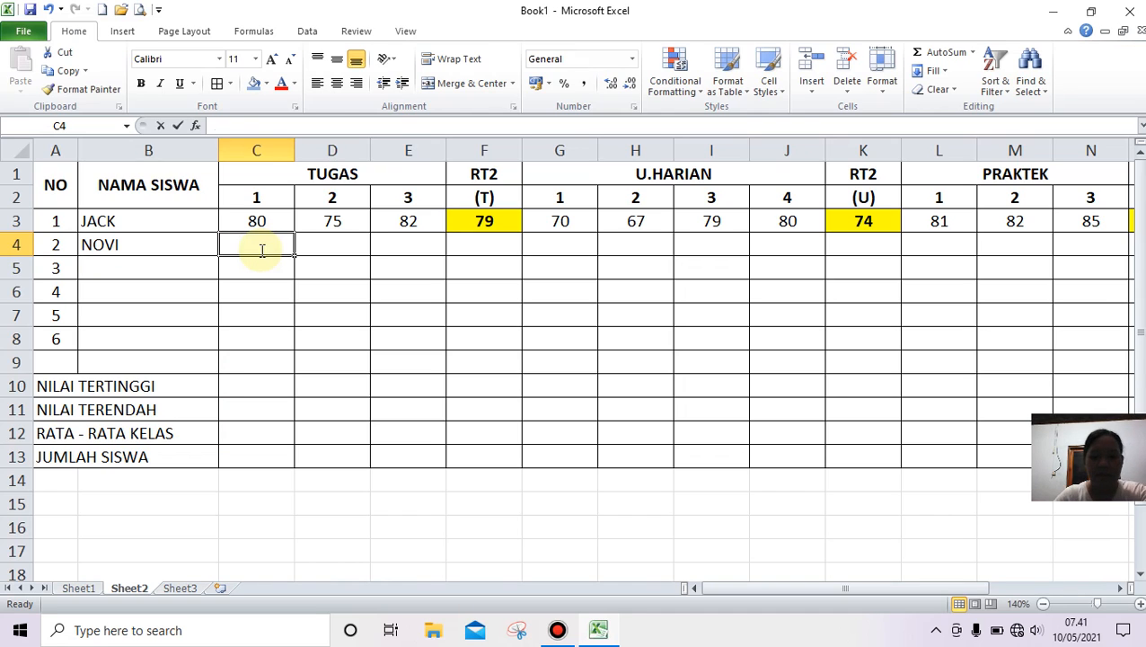
{"action": "type", "text": "80"}
{"action": "key", "text": "Tab"}
{"action": "type", "text": "78"}
{"action": "key", "text": "Tab"}
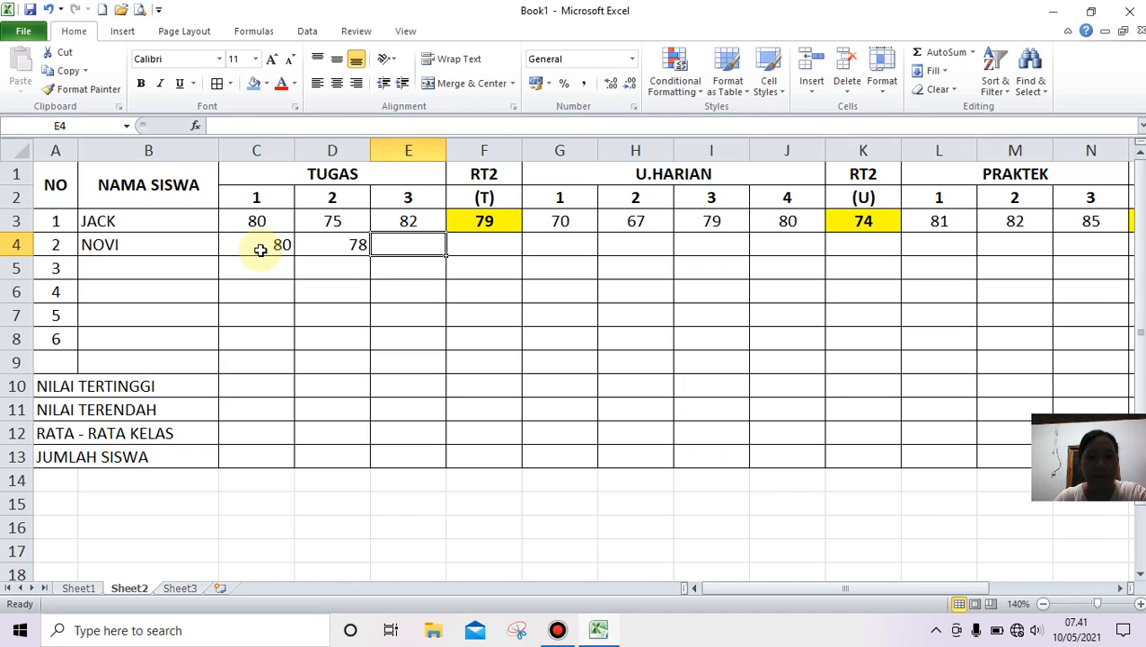
{"action": "type", "text": "6"}
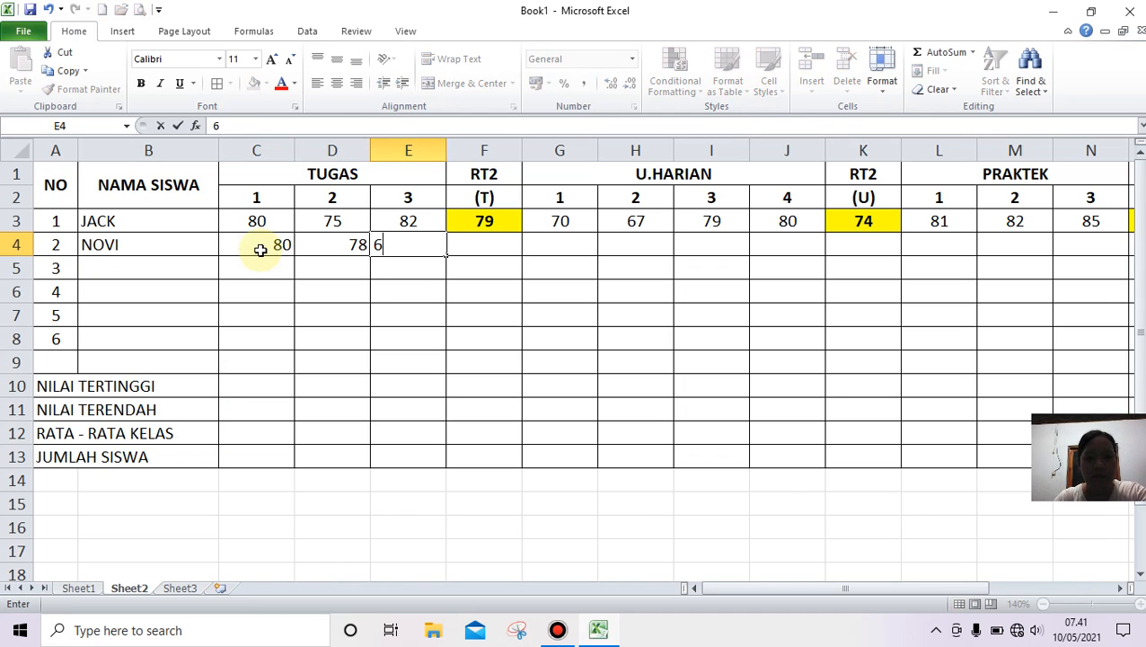
{"action": "key", "text": "Tab"}
Enter the second student's U.HARIAN scores 81, 83, 80 and 78 in G4:J4
{"action": "key", "text": "Tab"}
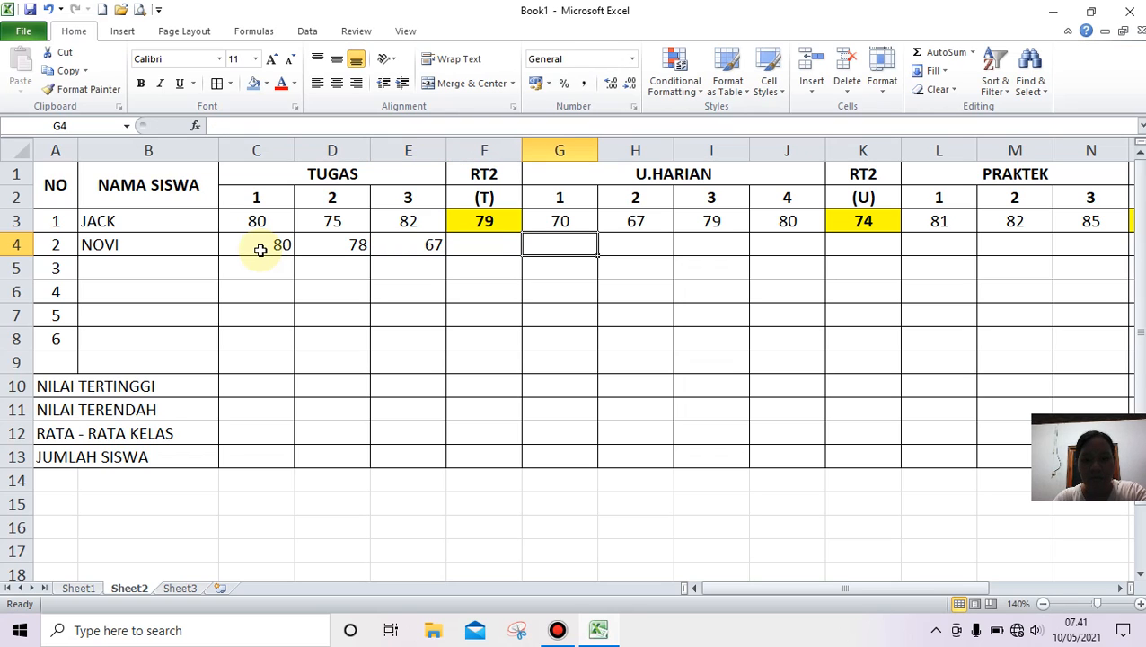
{"action": "type", "text": "81"}
{"action": "key", "text": "Tab"}
{"action": "type", "text": "8"}
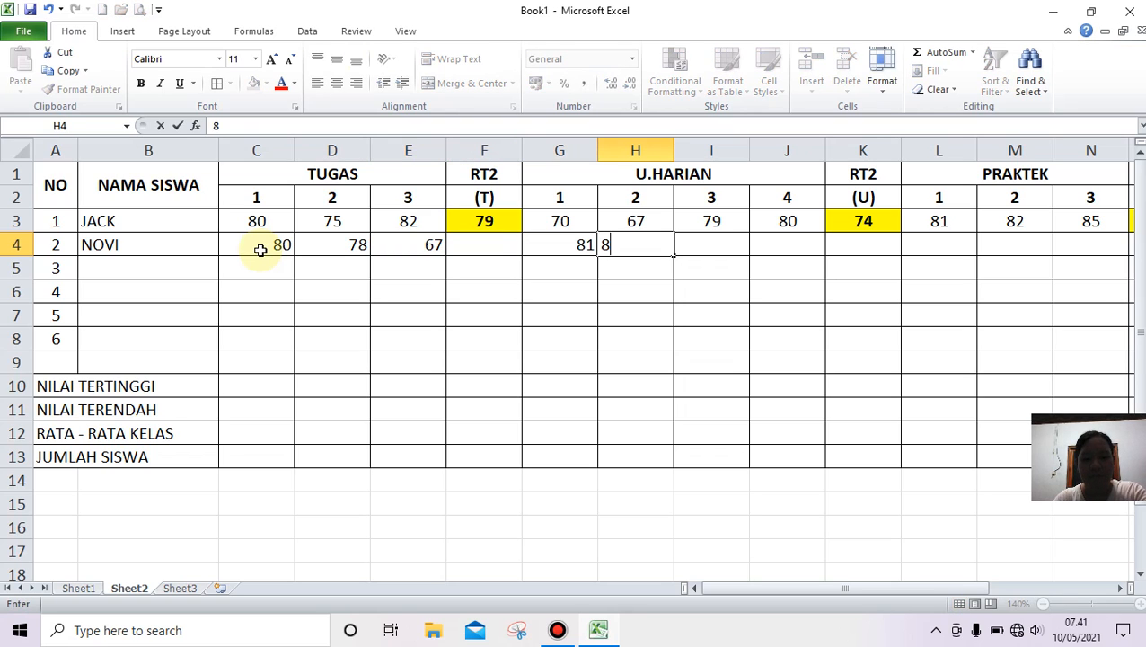
{"action": "type", "text": "3"}
{"action": "key", "text": "Tab"}
{"action": "type", "text": "8"}
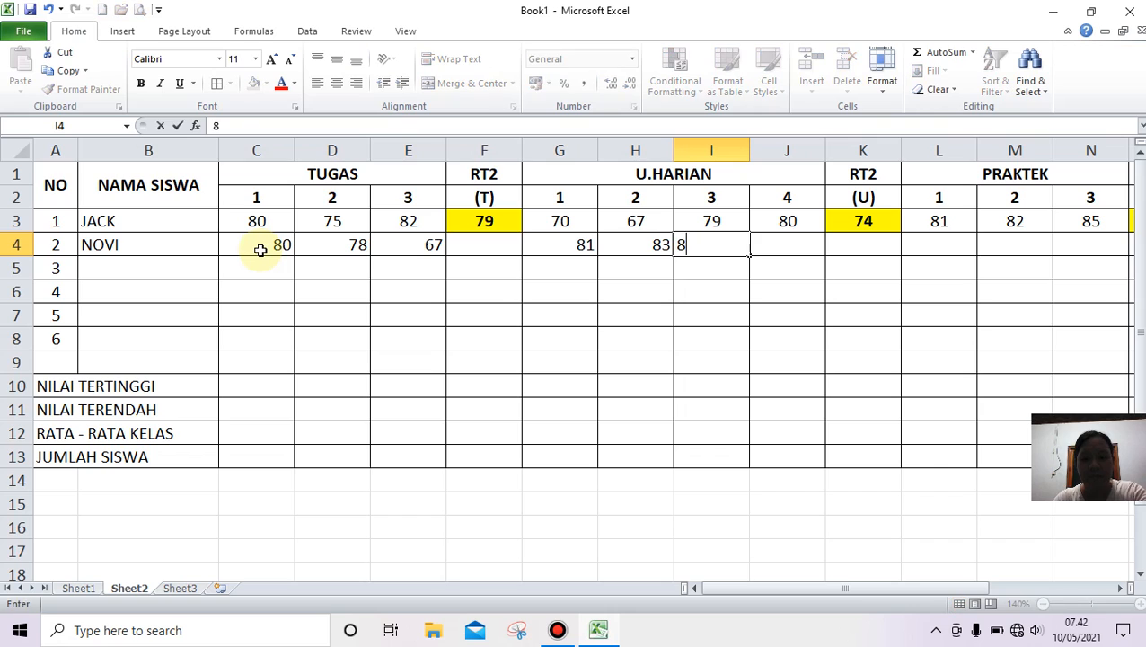
{"action": "type", "text": "0"}
{"action": "key", "text": "Tab"}
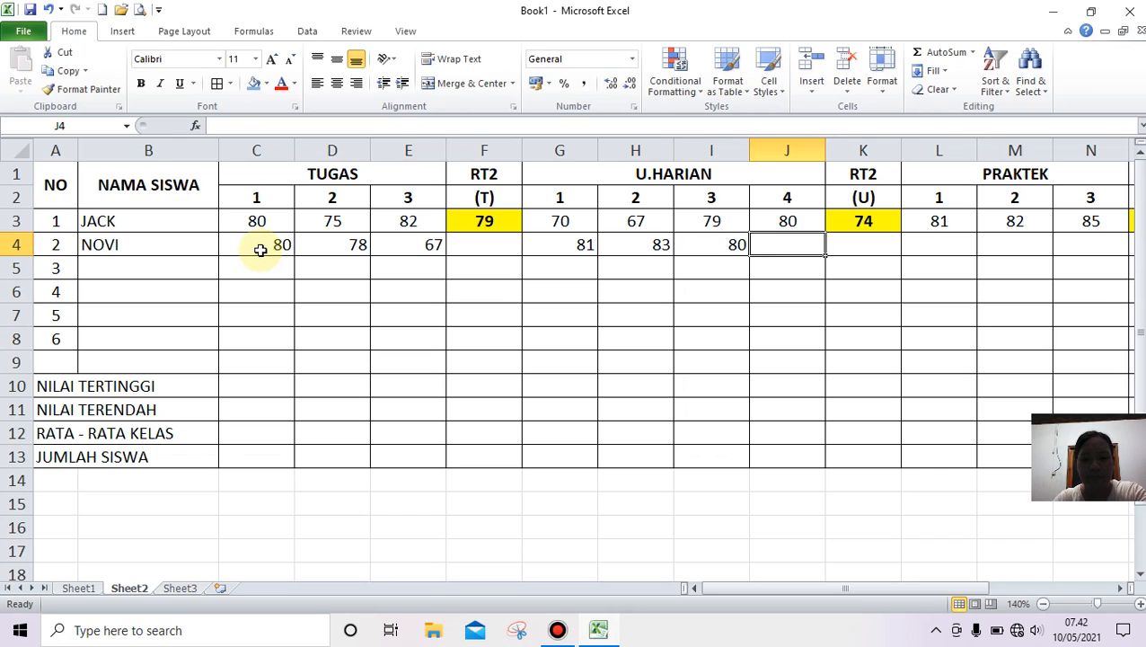
{"action": "type", "text": "78"}
{"action": "key", "text": "Tab"}
Enter the second student's PRAKTEK scores 81, 80 and 90 in L4:N4
{"action": "key", "text": "Tab"}
{"action": "type", "text": "8"}
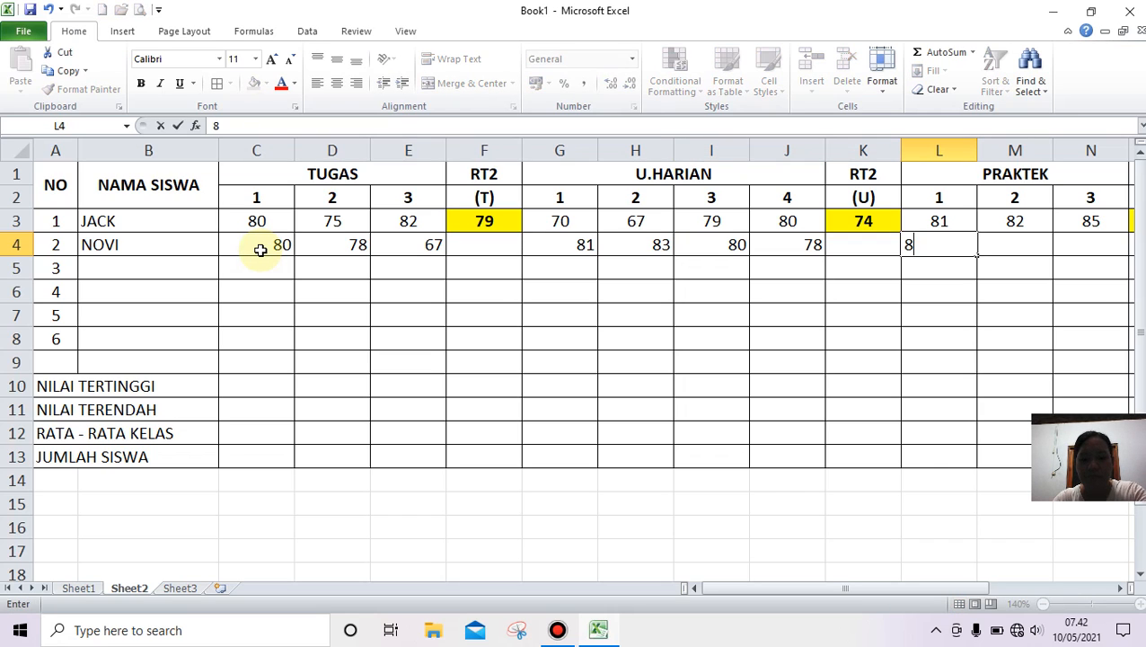
{"action": "type", "text": "1"}
{"action": "key", "text": "Tab"}
{"action": "type", "text": "80"}
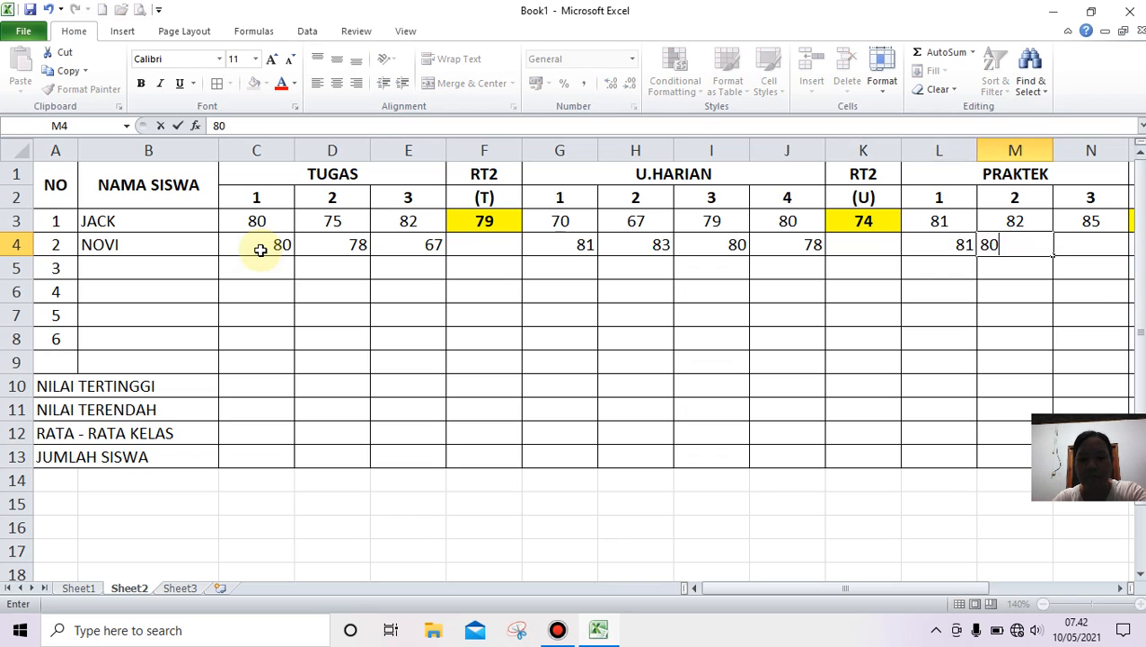
{"action": "key", "text": "Tab"}
{"action": "type", "text": "90"}
{"action": "key", "text": "Tab"}
Enter the second student's UJIAN scores, MID 78 in Q4 and SEMSTR 80 in R4
{"action": "key", "text": "Tab"}
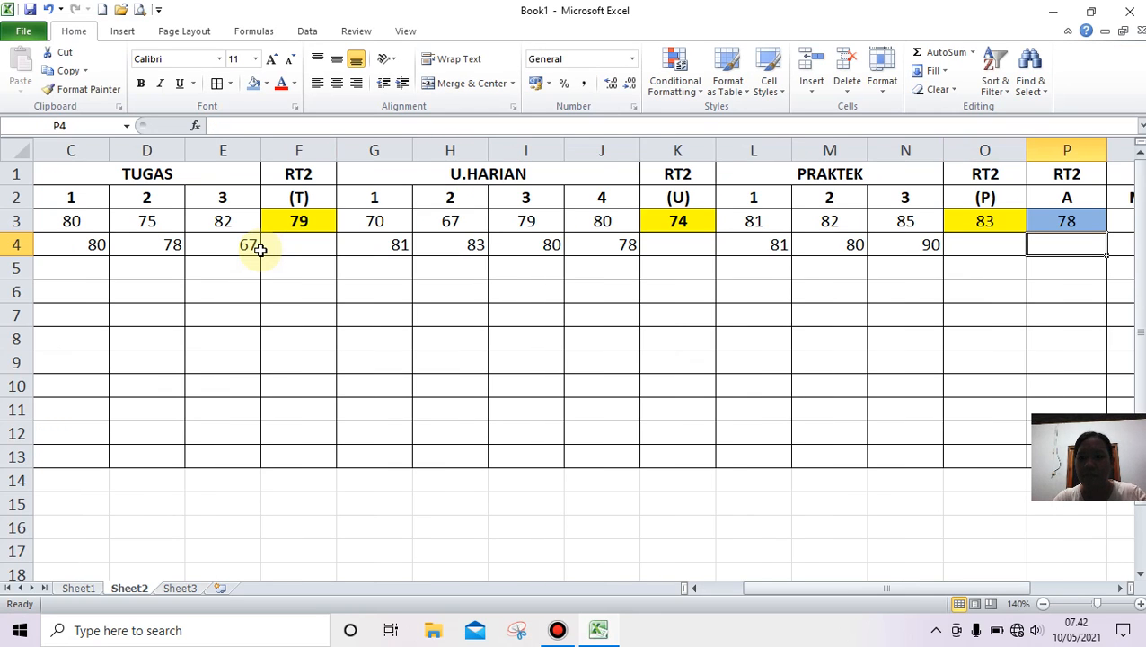
{"action": "key", "text": "Tab"}
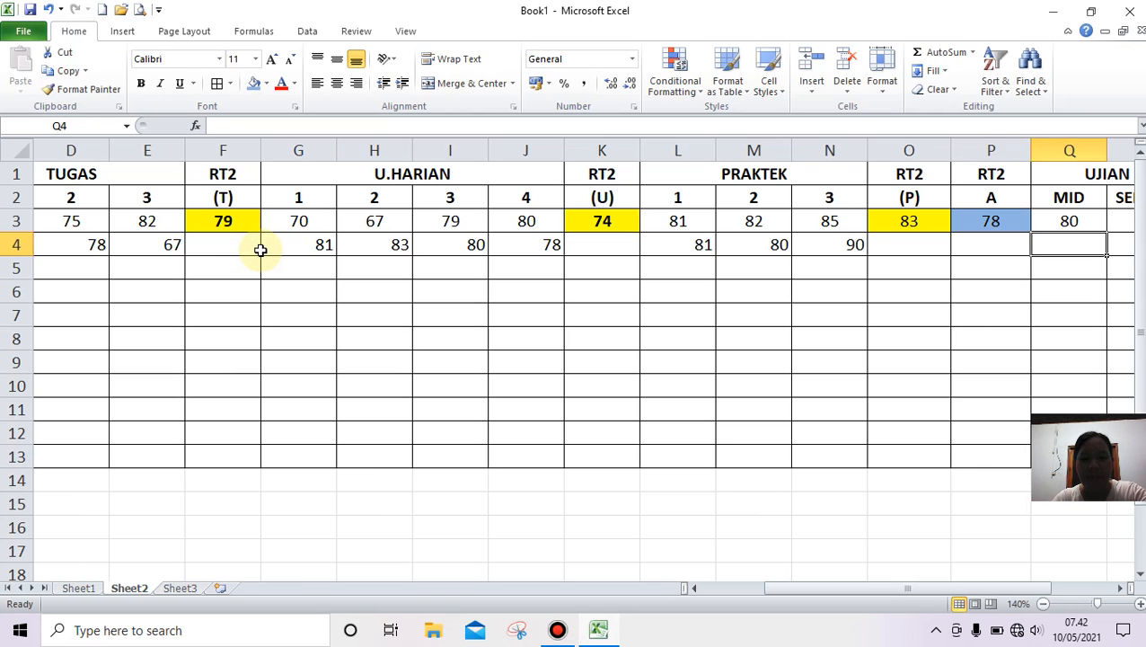
{"action": "type", "text": "78"}
{"action": "key", "text": "Tab"}
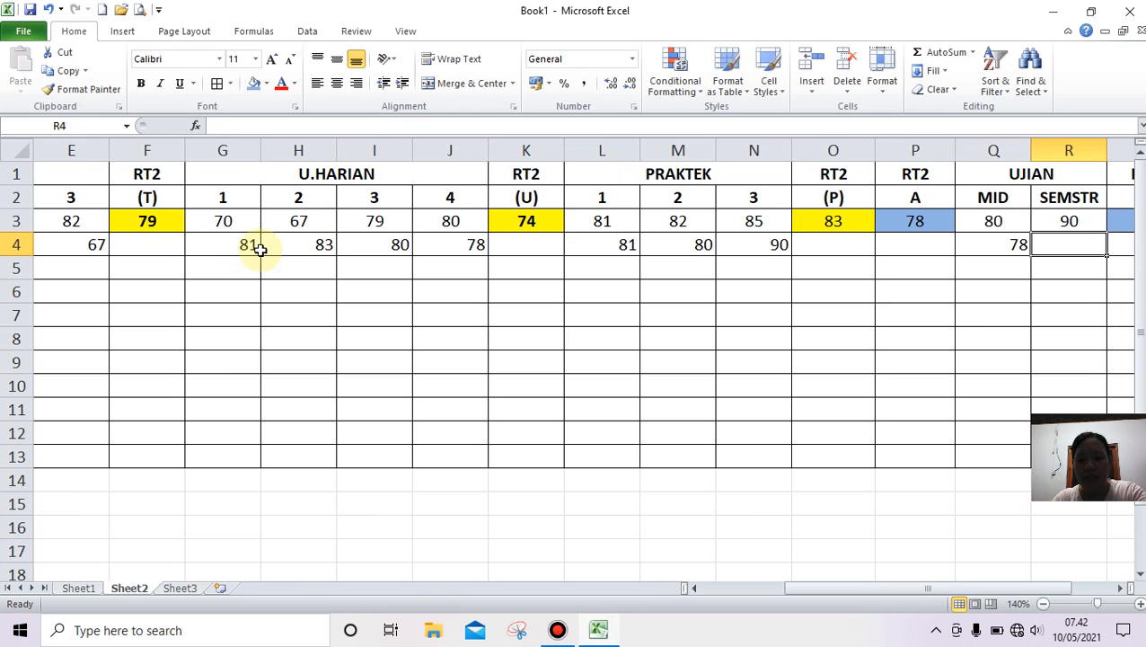
{"action": "type", "text": "80"}
{"action": "key", "text": "Tab"}
{"action": "key", "text": "Tab"}
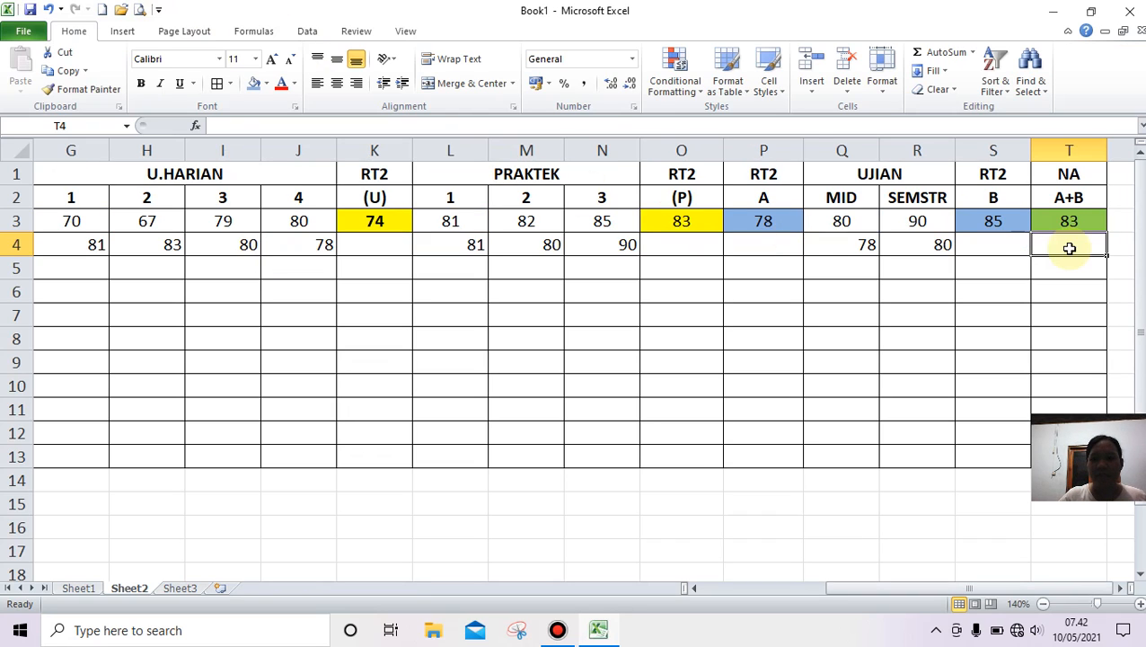
Center the second student's score cells C4:T4 horizontally
{"action": "left_click_drag", "start_coordinate": [1065, 248], "coordinate": [248, 239]}
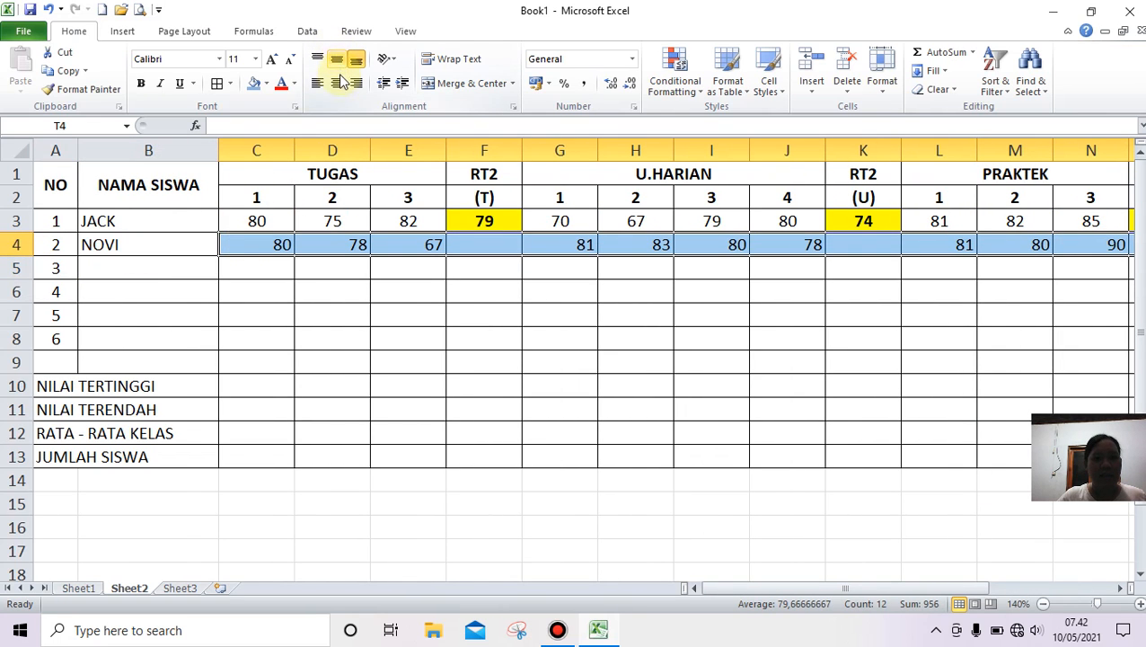
{"action": "left_click", "coordinate": [338, 84]}
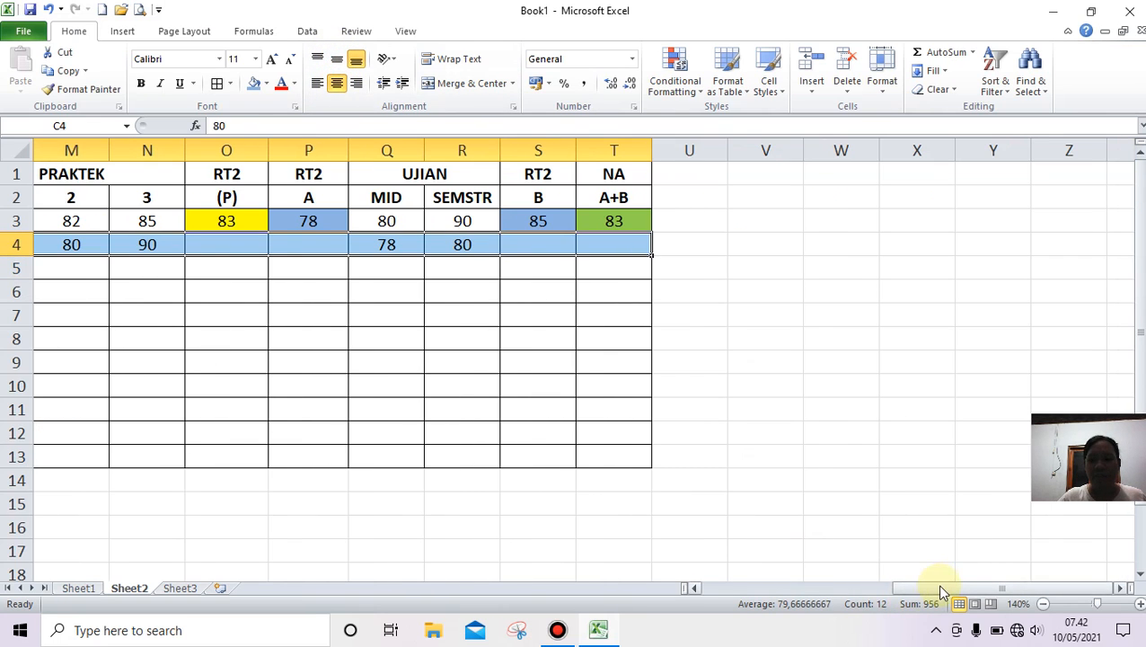
{"action": "left_click_drag", "start_coordinate": [942, 590], "coordinate": [754, 594]}
{"action": "left_click", "coordinate": [469, 262]}
{"action": "left_click", "coordinate": [391, 243]}
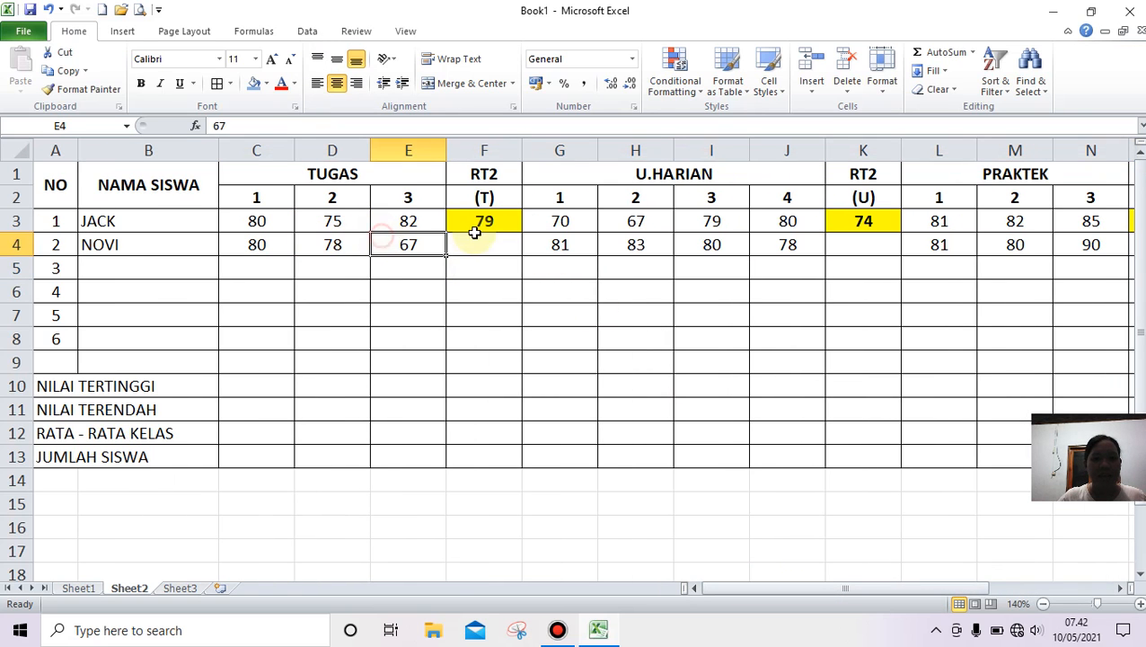
Fill the RT2 (T) average formula from F3 down to F4
{"action": "left_click", "coordinate": [502, 220]}
{"action": "left_click_drag", "start_coordinate": [520, 233], "coordinate": [519, 248]}
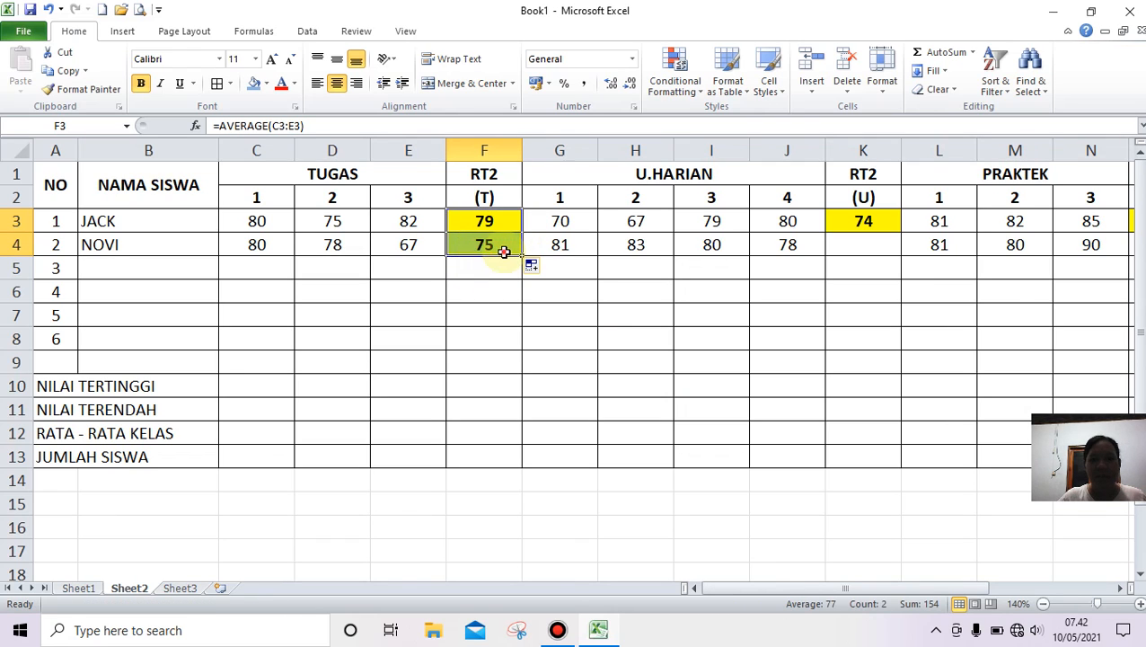
{"action": "left_click", "coordinate": [503, 246]}
Fill the RT2 (U) average formula from K3 down to K4 and format K4 without decimals
{"action": "left_click", "coordinate": [867, 243]}
{"action": "left_click", "coordinate": [880, 224]}
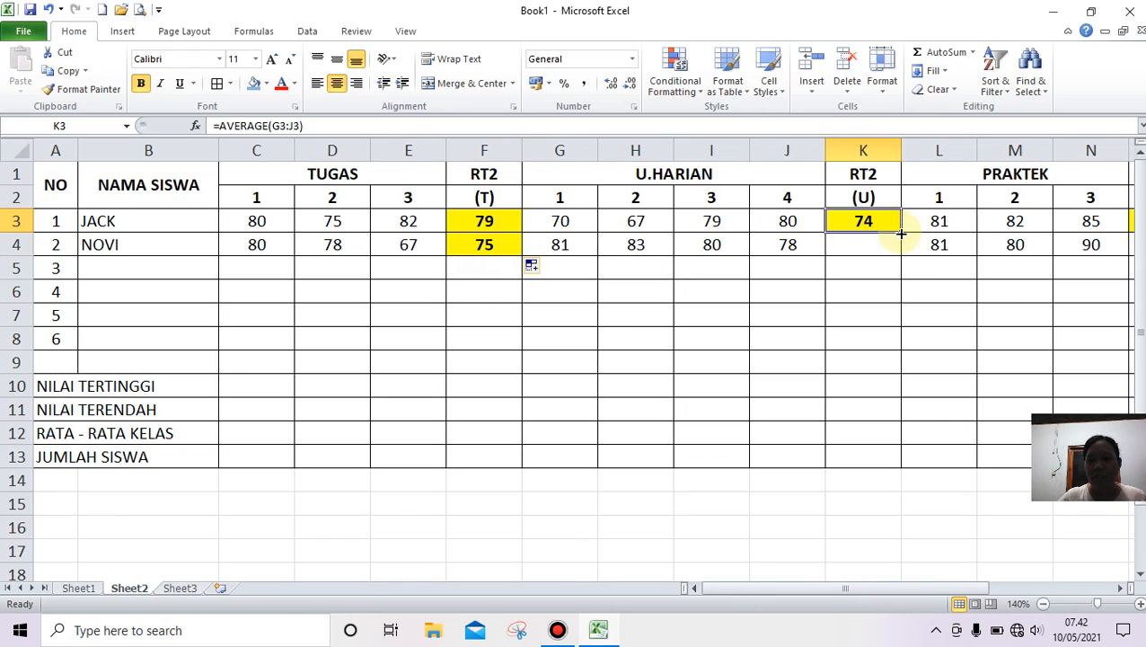
{"action": "left_click_drag", "start_coordinate": [901, 232], "coordinate": [903, 252]}
{"action": "left_click", "coordinate": [857, 249]}
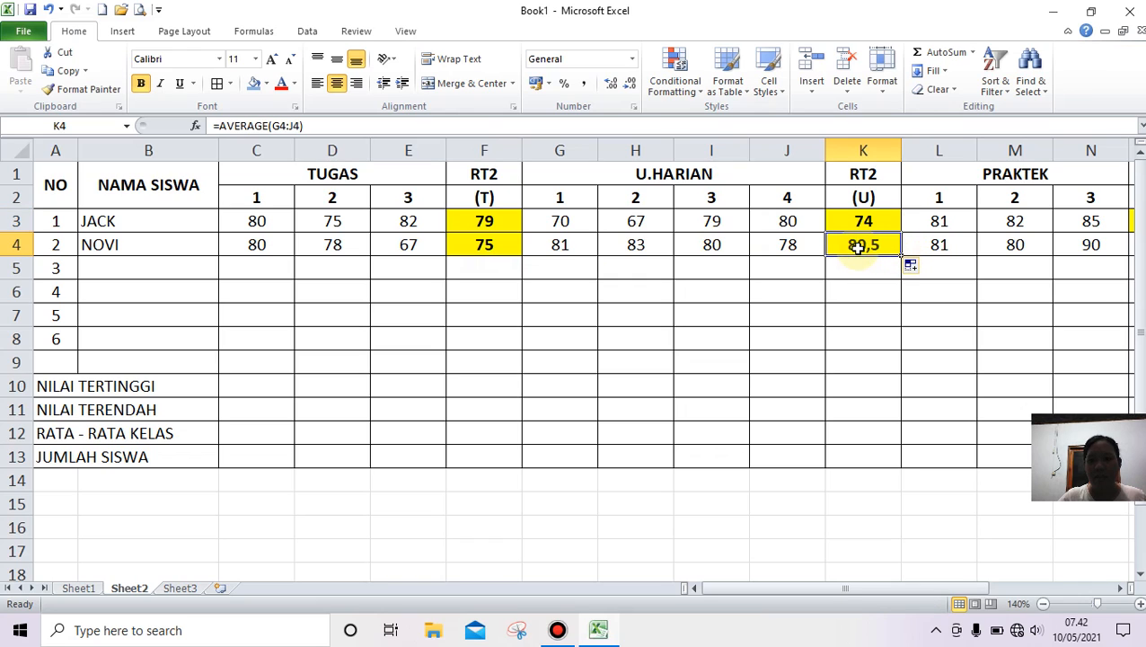
{"action": "left_click", "coordinate": [632, 83]}
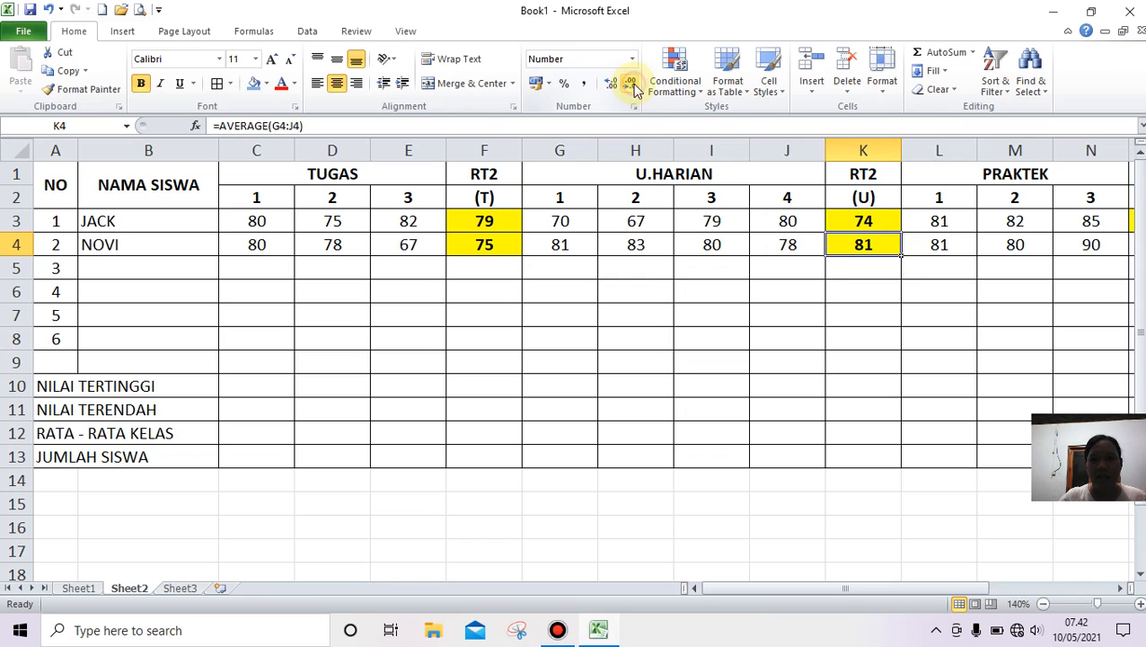
{"action": "left_click", "coordinate": [860, 308]}
{"action": "left_click", "coordinate": [850, 244]}
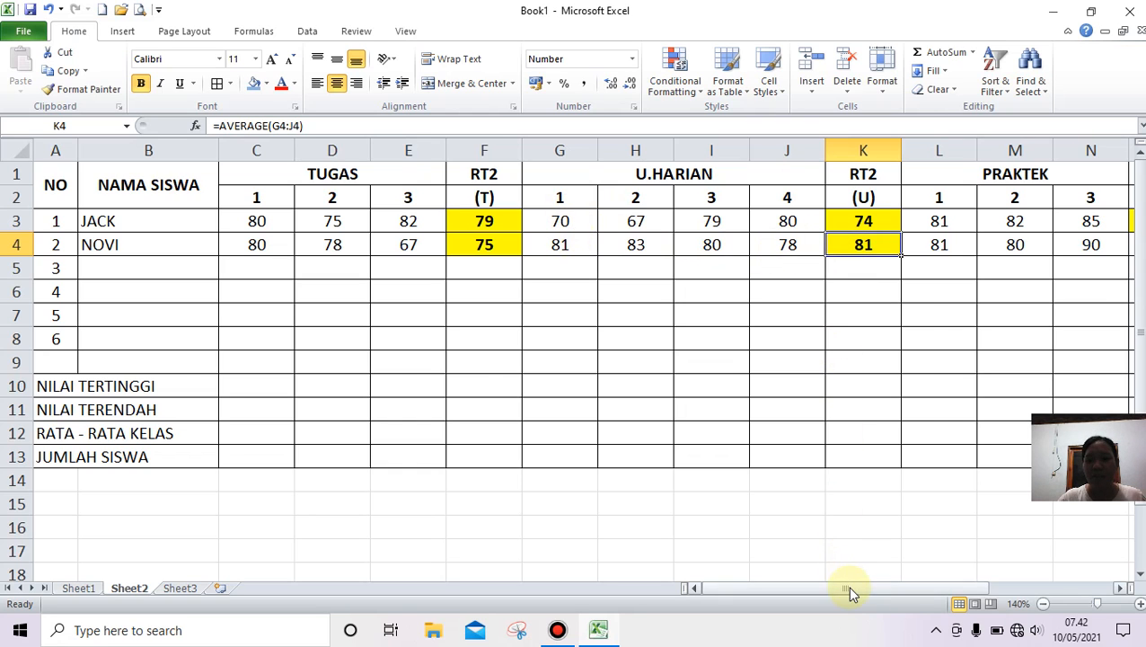
Fill the RT2 (P) formula from O3 and the RT2 A formula from P3 down to row 4
{"action": "left_click_drag", "start_coordinate": [848, 588], "coordinate": [928, 589]}
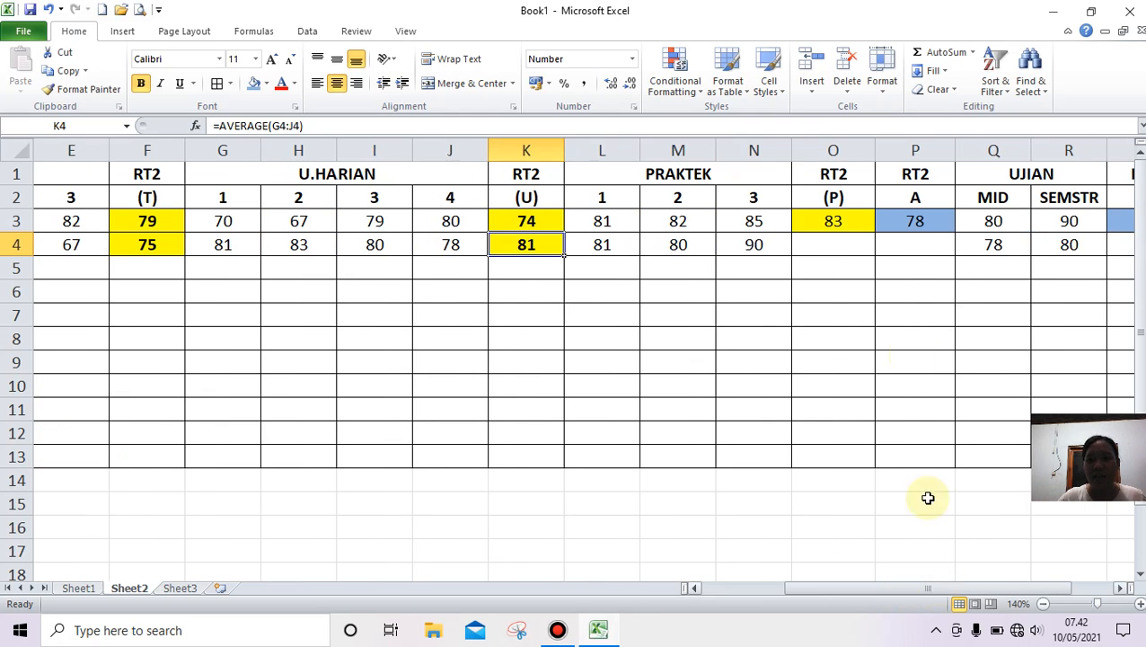
{"action": "left_click", "coordinate": [840, 219]}
{"action": "left_click_drag", "start_coordinate": [877, 234], "coordinate": [874, 256]}
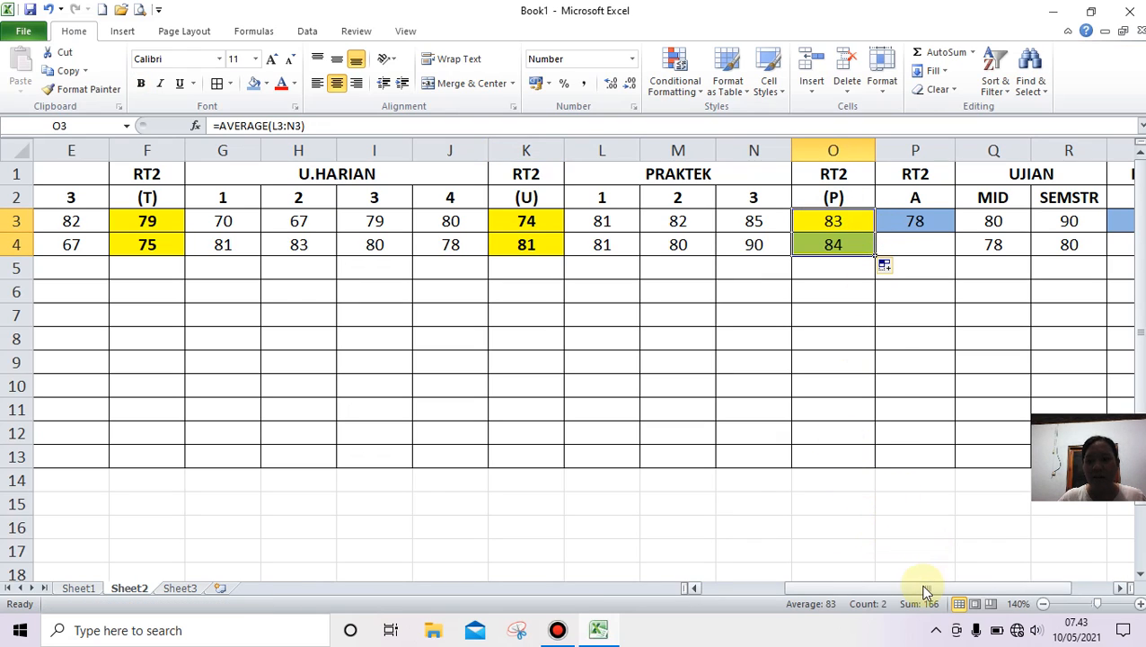
{"action": "left_click", "coordinate": [914, 223]}
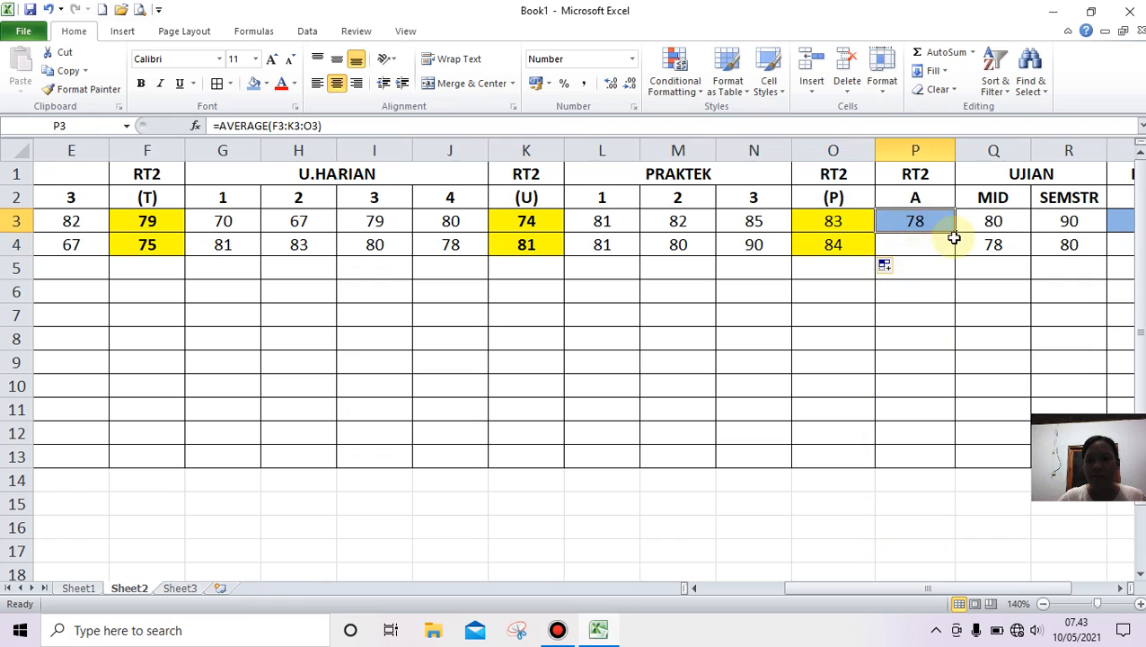
{"action": "left_click_drag", "start_coordinate": [954, 231], "coordinate": [938, 250]}
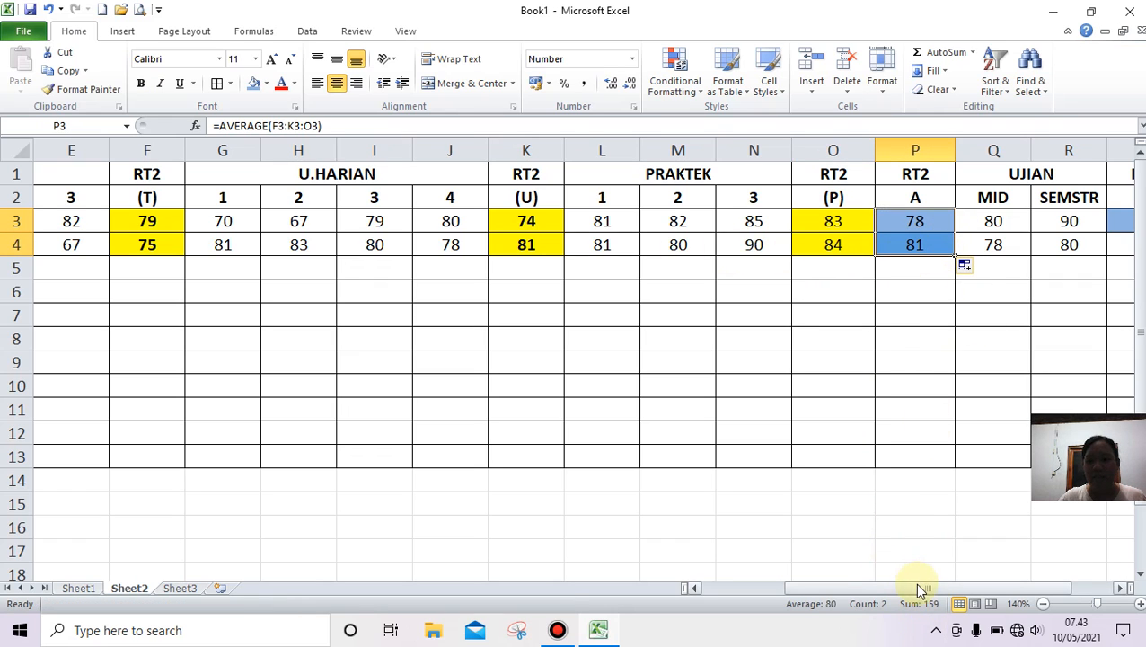
Fill the RT2 B formula from S3 and the NA A+B formula from T3 down to row 4
{"action": "left_click_drag", "start_coordinate": [916, 587], "coordinate": [1044, 586]}
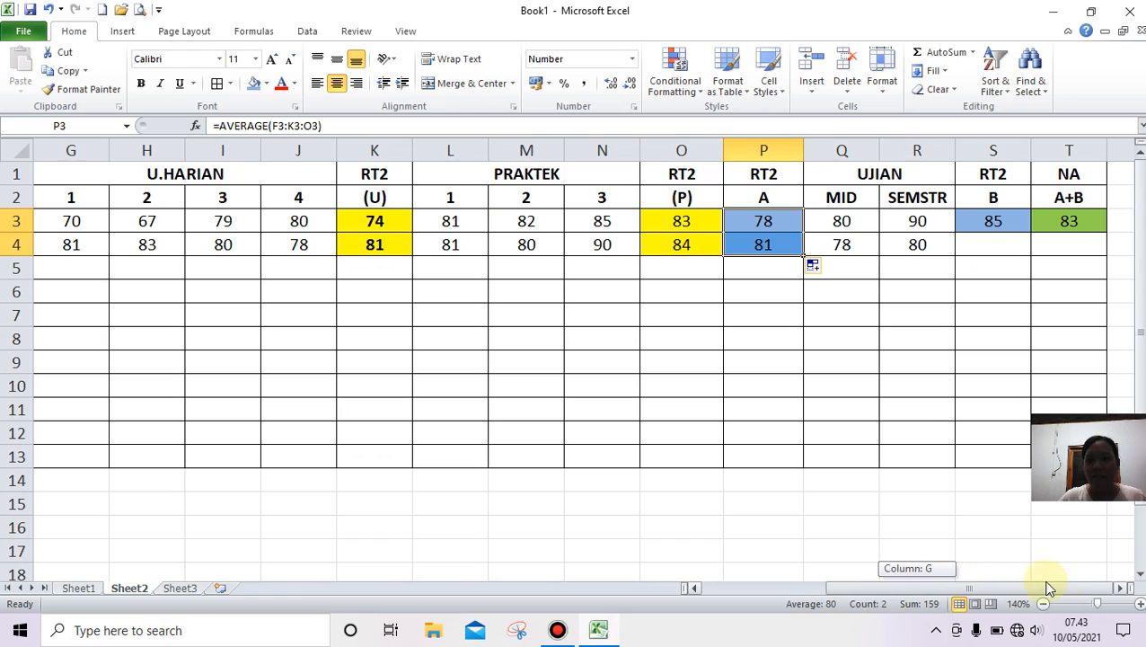
{"action": "left_click", "coordinate": [1018, 225]}
{"action": "left_click_drag", "start_coordinate": [1030, 233], "coordinate": [1030, 248]}
{"action": "left_click", "coordinate": [1088, 225]}
{"action": "left_click_drag", "start_coordinate": [1108, 235], "coordinate": [1104, 250]}
{"action": "left_click", "coordinate": [925, 315]}
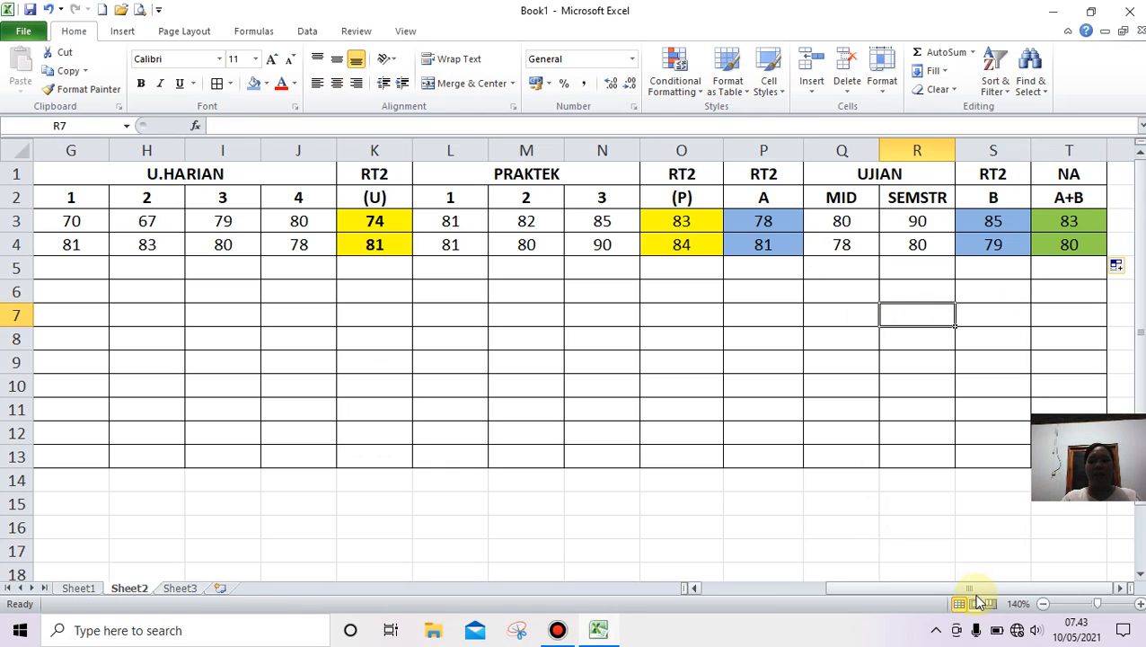
Enter the highest-score formula =MAX(C3:C4) in C10, the NILAI TERTINGGI row of TUGAS 1
{"action": "left_click_drag", "start_coordinate": [980, 593], "coordinate": [815, 571]}
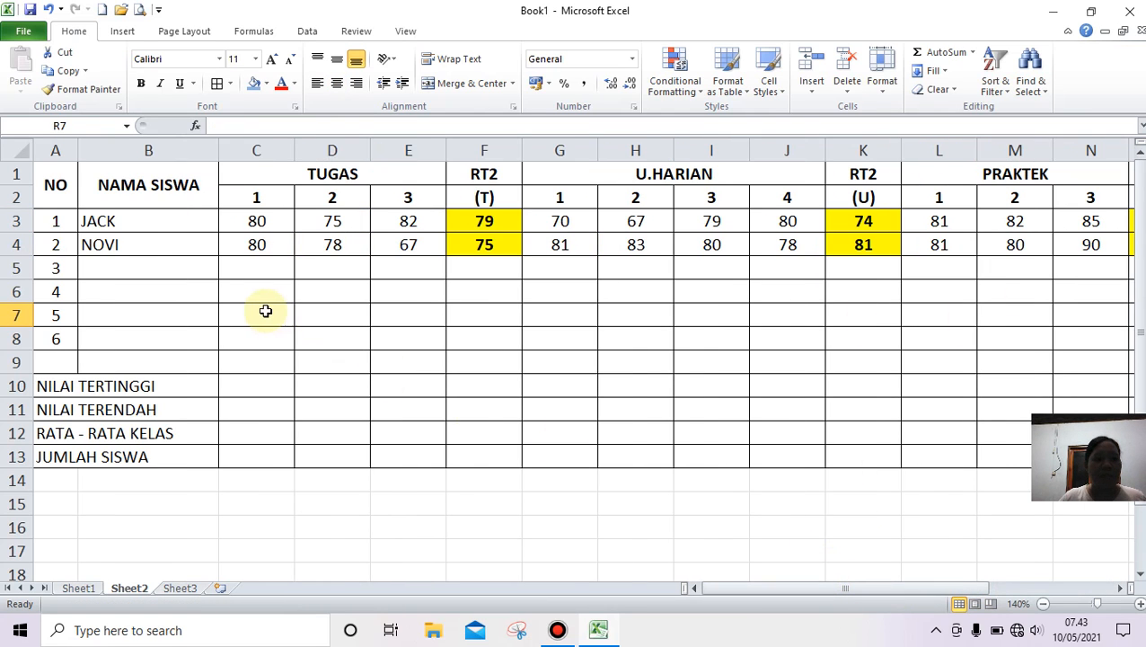
{"action": "left_click", "coordinate": [265, 383]}
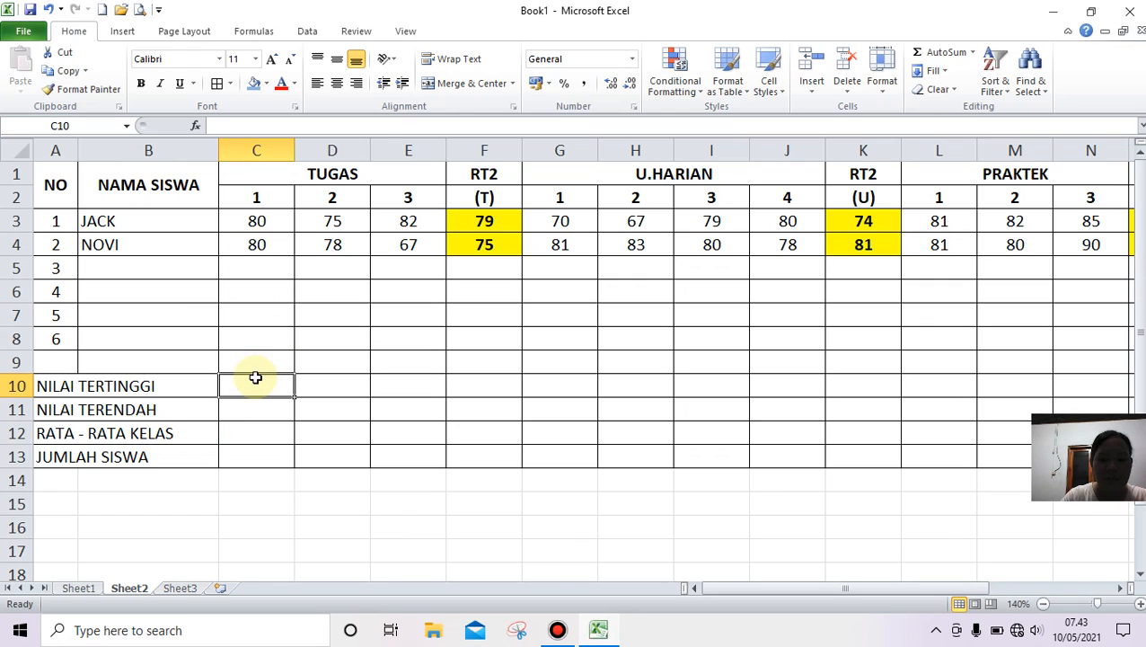
{"action": "type", "text": "=MAX"}
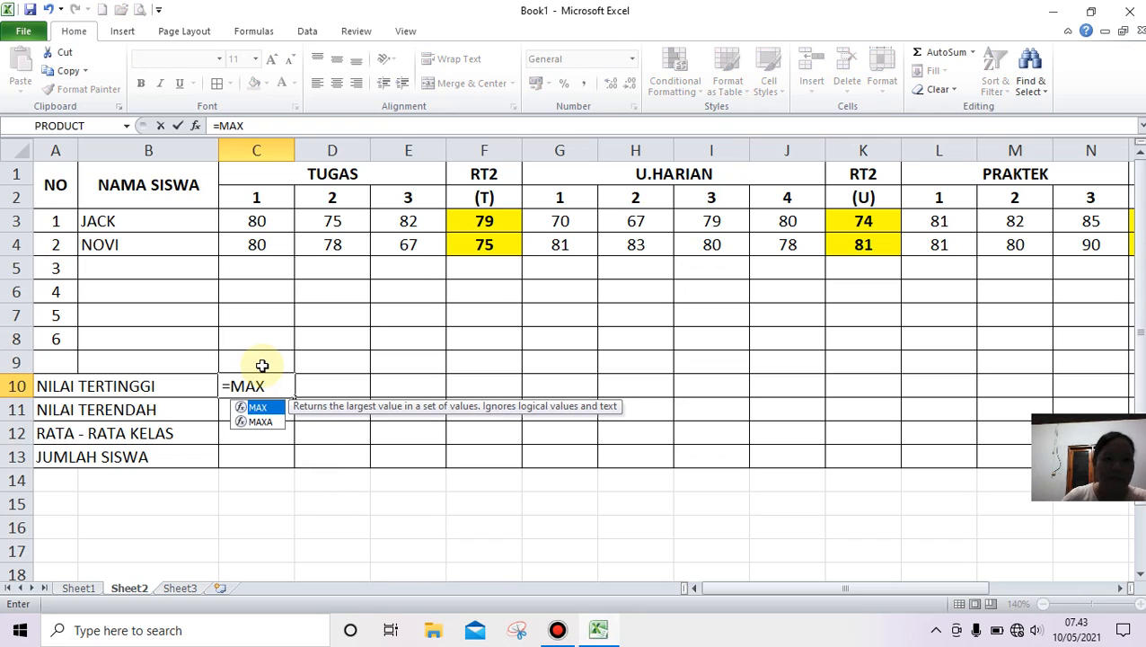
{"action": "type", "text": "("}
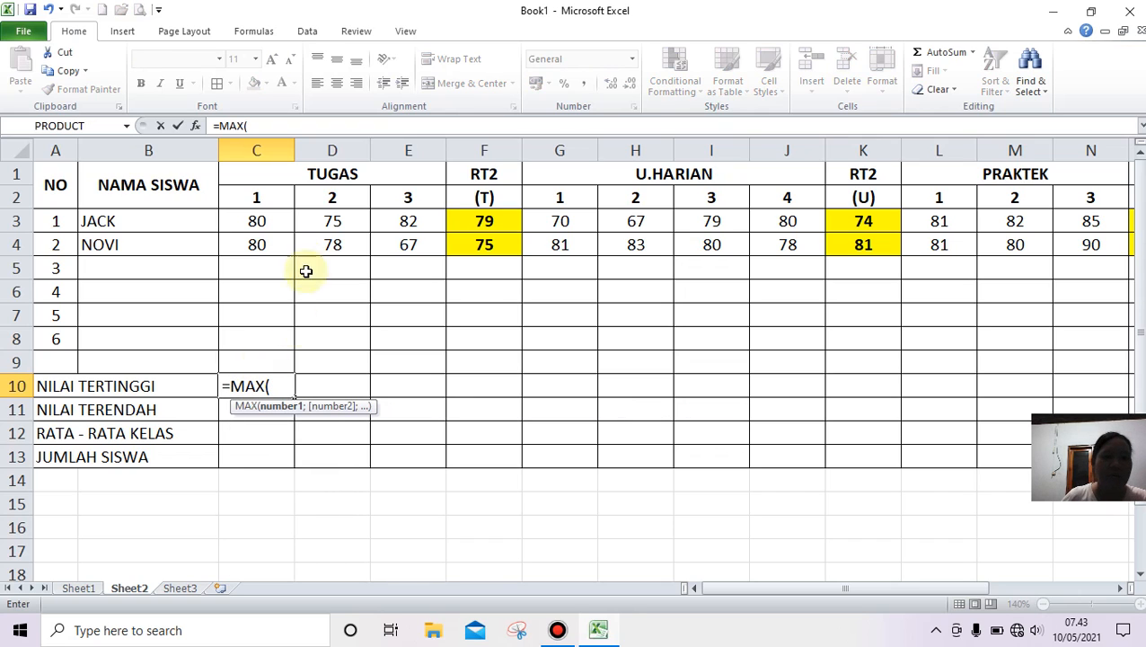
{"action": "left_click", "coordinate": [276, 230]}
{"action": "left_click_drag", "start_coordinate": [276, 230], "coordinate": [273, 239]}
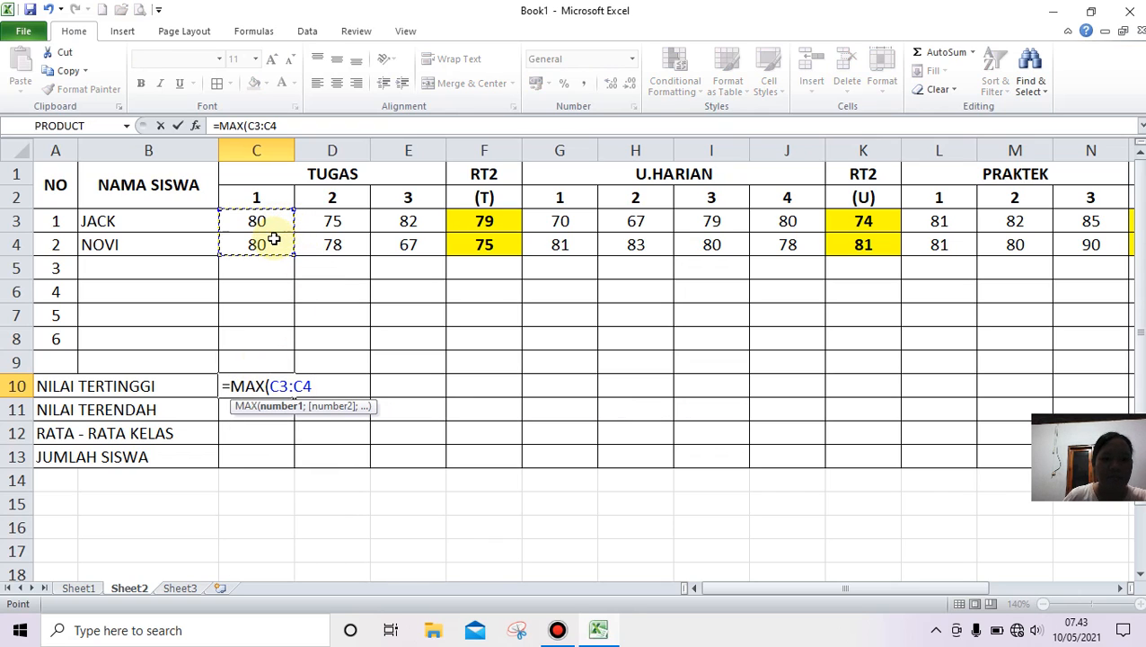
{"action": "key", "text": "Return"}
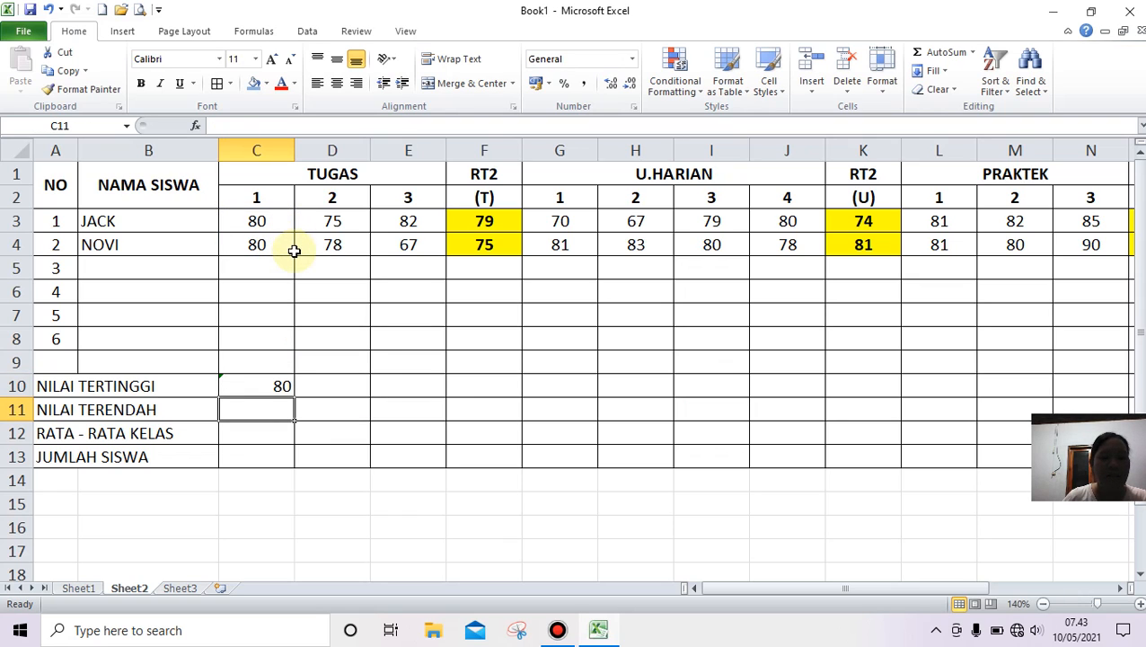
Fill the MAX formula from C10 across to E10 and center the three TUGAS results
{"action": "left_click", "coordinate": [334, 389]}
{"action": "type", "text": "M"}
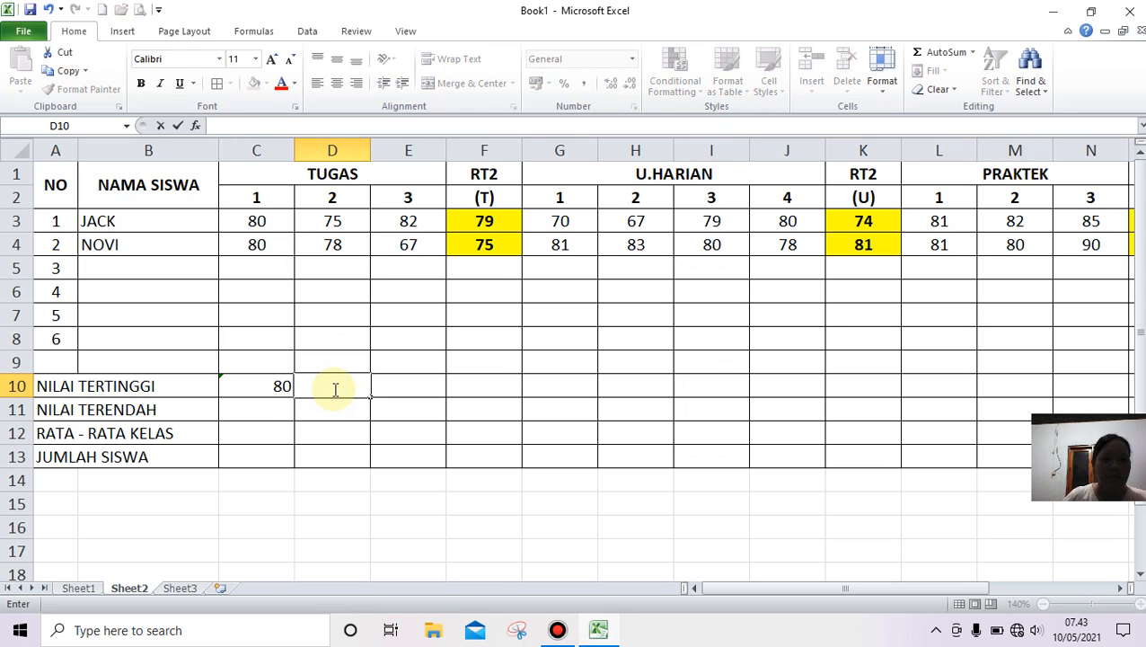
{"action": "left_click", "coordinate": [268, 386]}
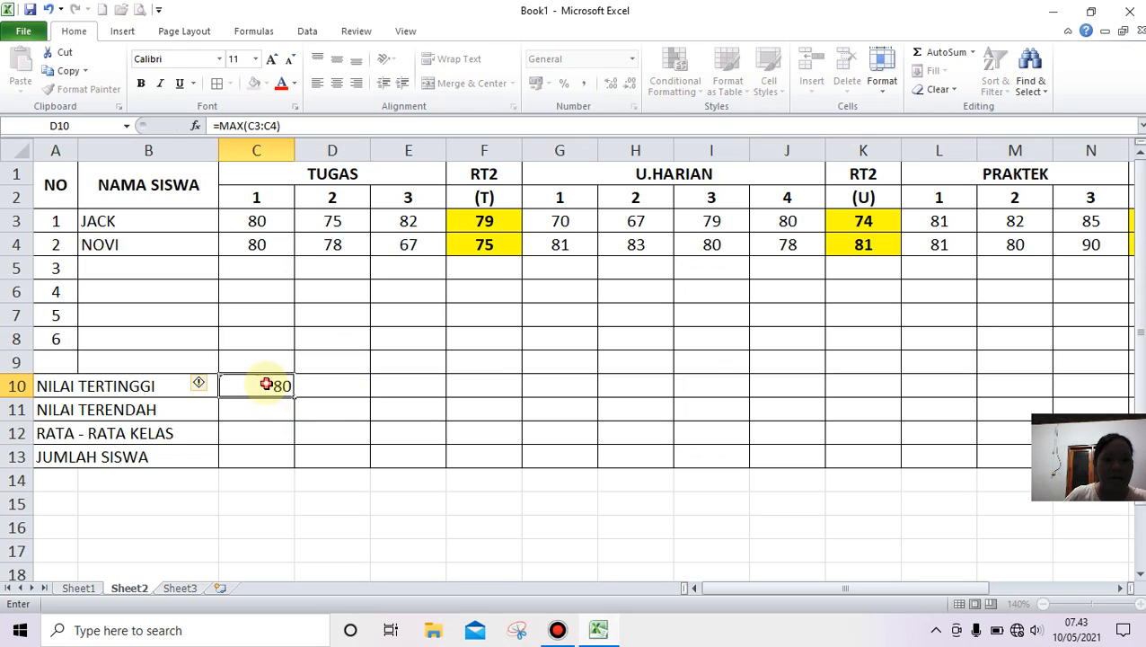
{"action": "left_click_drag", "start_coordinate": [295, 396], "coordinate": [422, 412]}
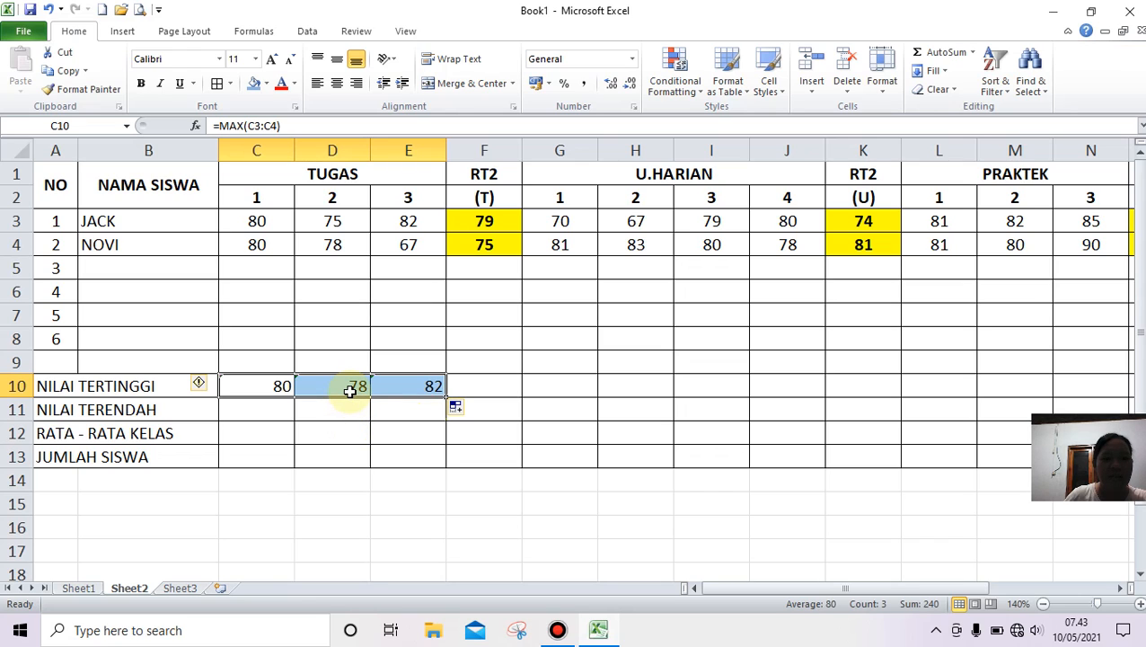
{"action": "left_click", "coordinate": [337, 82]}
{"action": "left_click", "coordinate": [345, 249]}
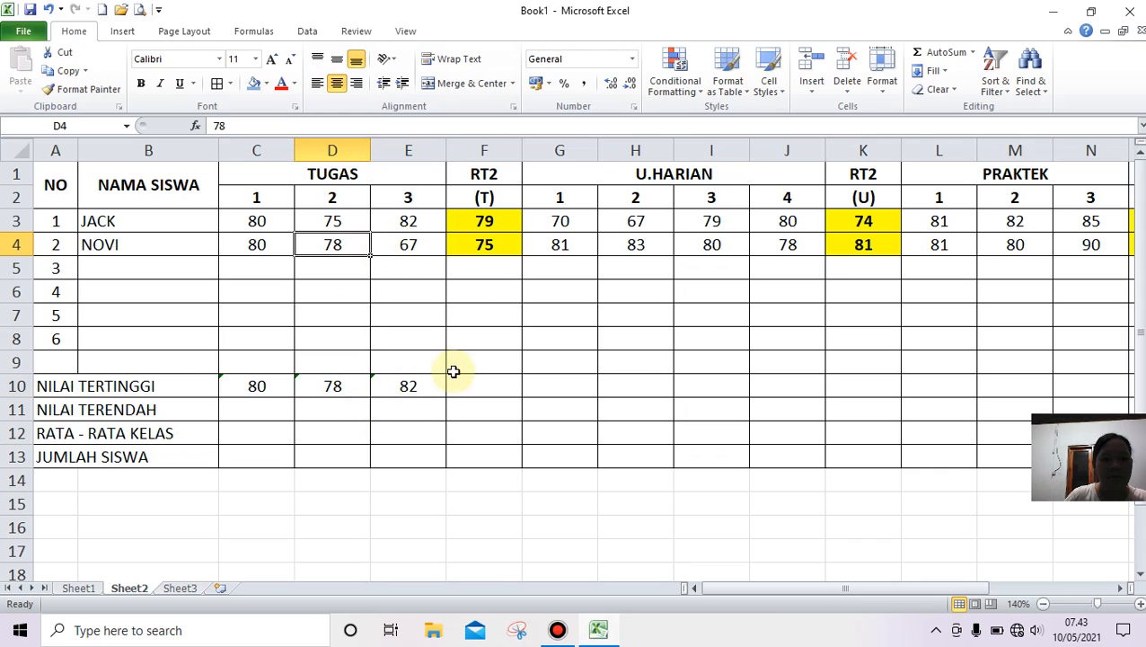
Enter the highest-score formula =MAX(G3:G4) in G10 for U.HARIAN 1
{"action": "left_click", "coordinate": [537, 386]}
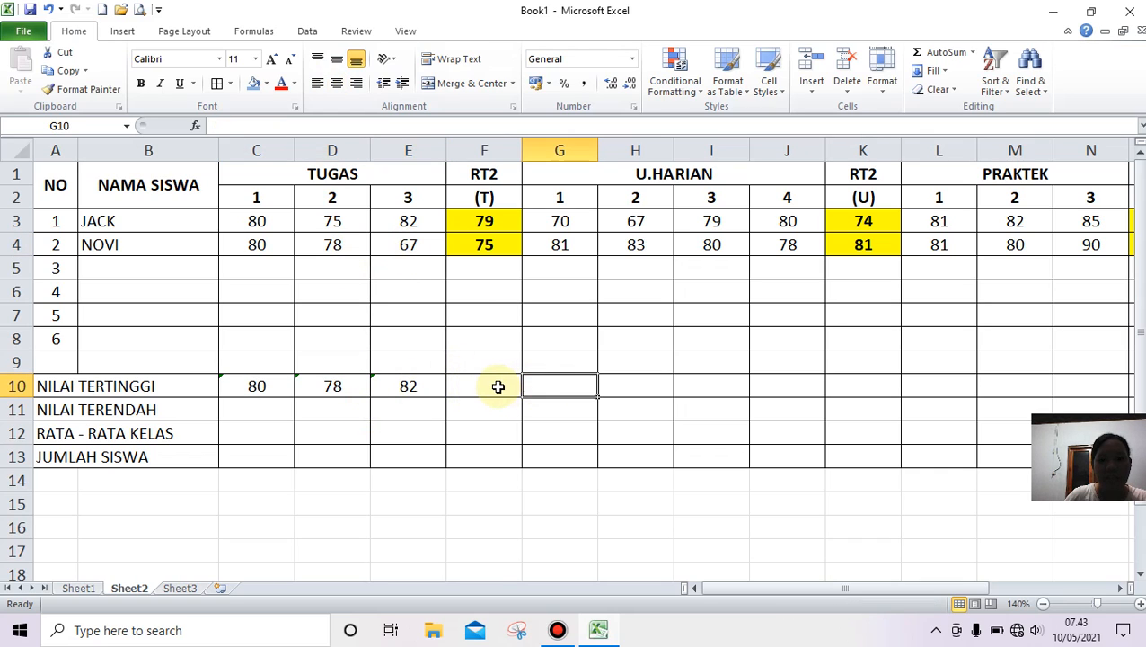
{"action": "left_click", "coordinate": [497, 387]}
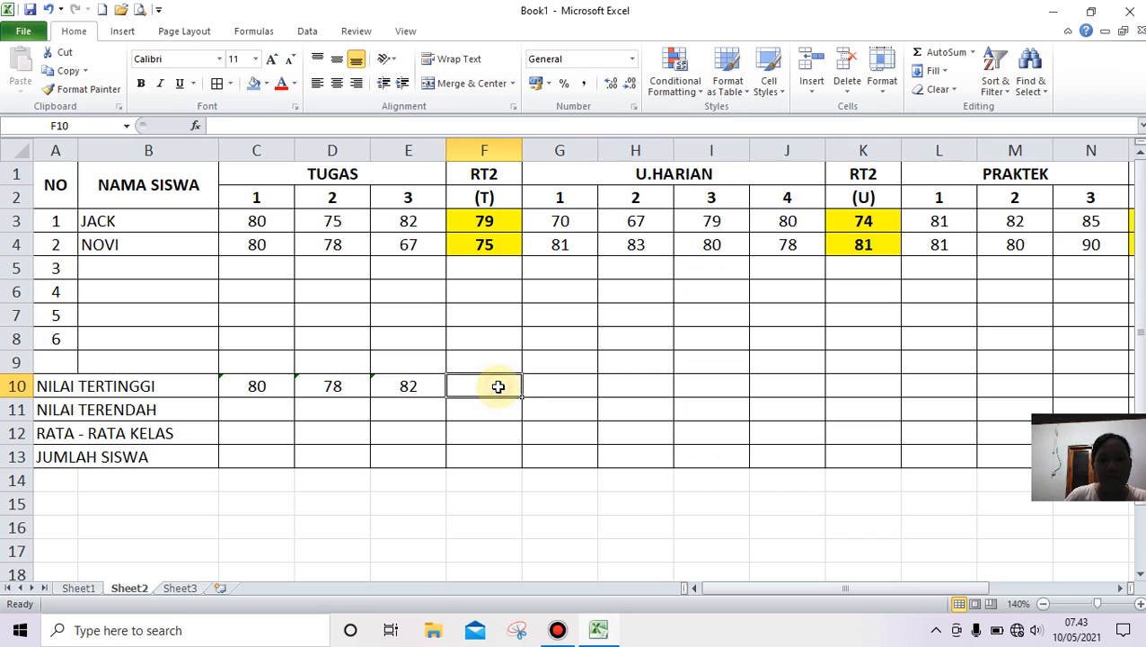
{"action": "left_click", "coordinate": [545, 390]}
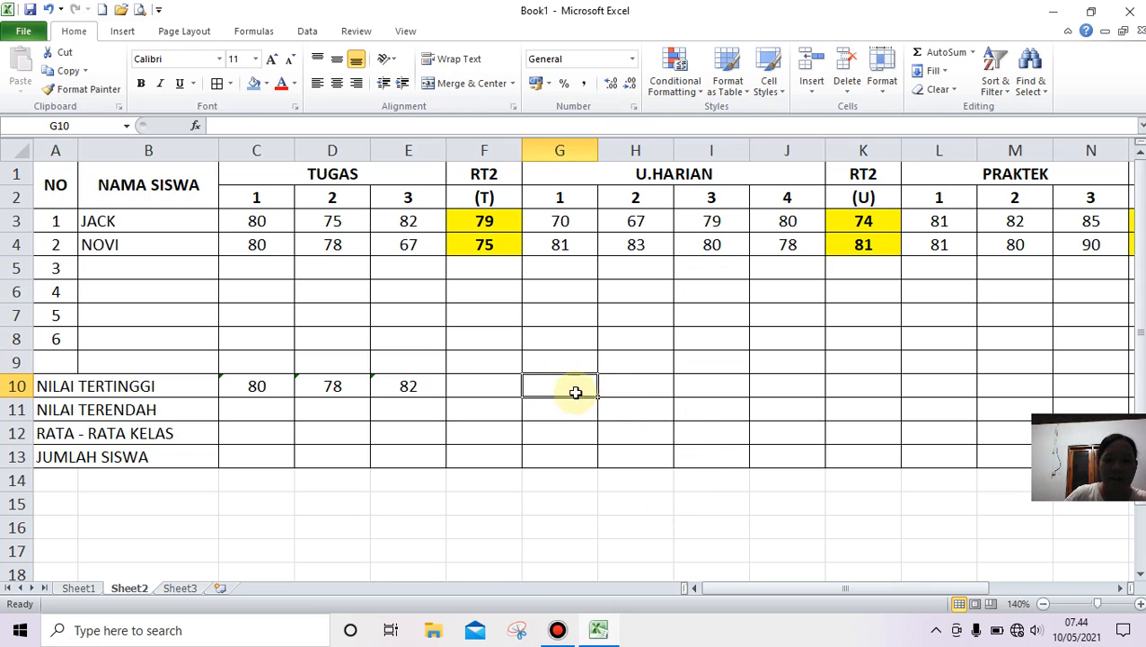
{"action": "type", "text": "=MAX("}
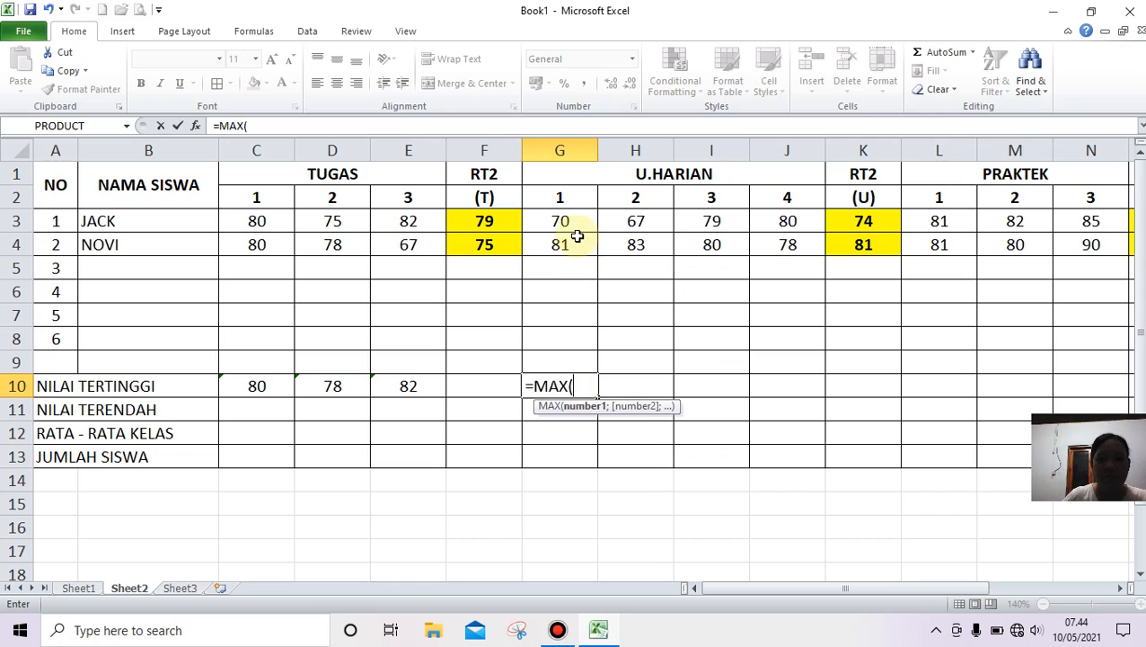
{"action": "left_click_drag", "start_coordinate": [575, 220], "coordinate": [574, 244]}
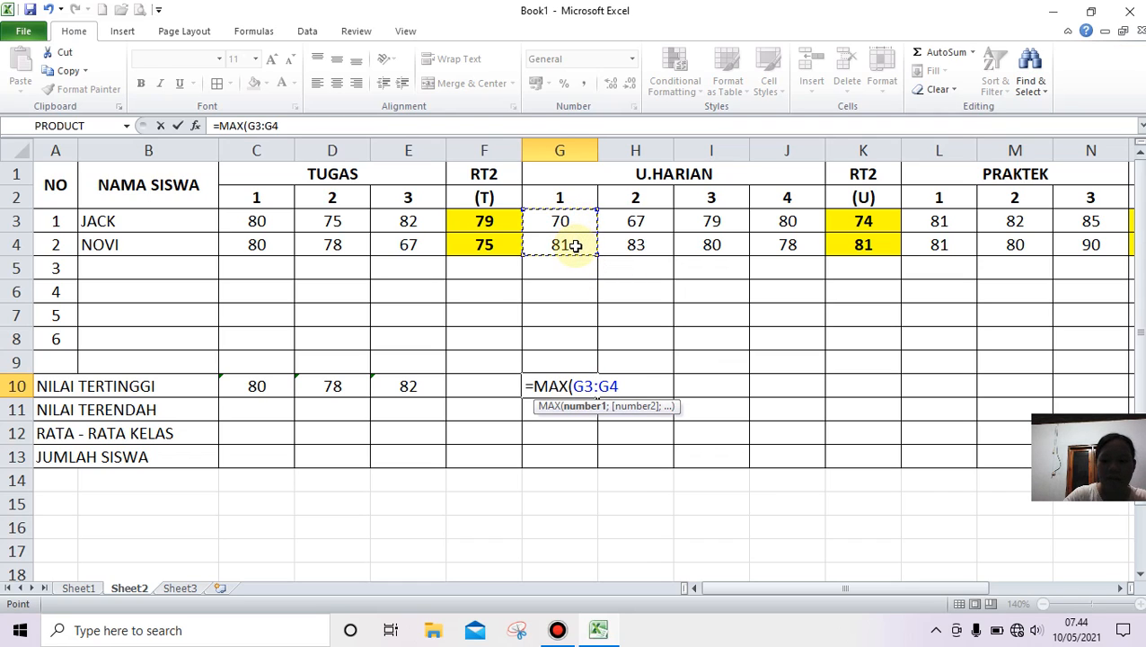
{"action": "key", "text": "Return"}
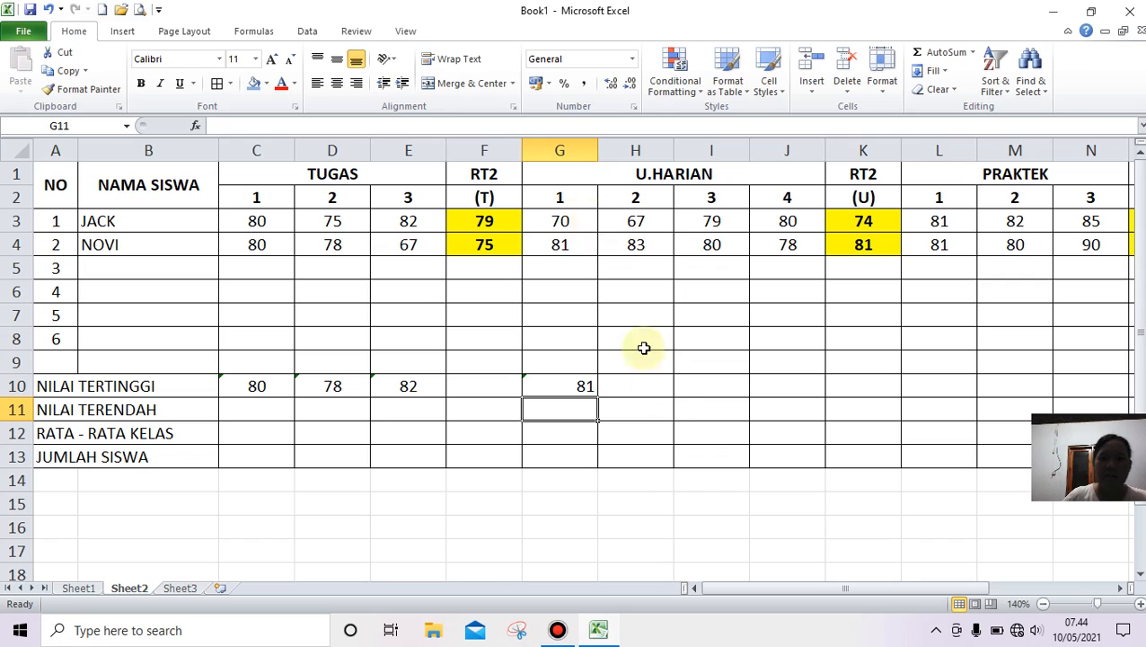
Fill the MAX formula from G10 across to J10 and center the four U.HARIAN results
{"action": "left_click", "coordinate": [578, 380]}
{"action": "left_click_drag", "start_coordinate": [599, 399], "coordinate": [808, 402]}
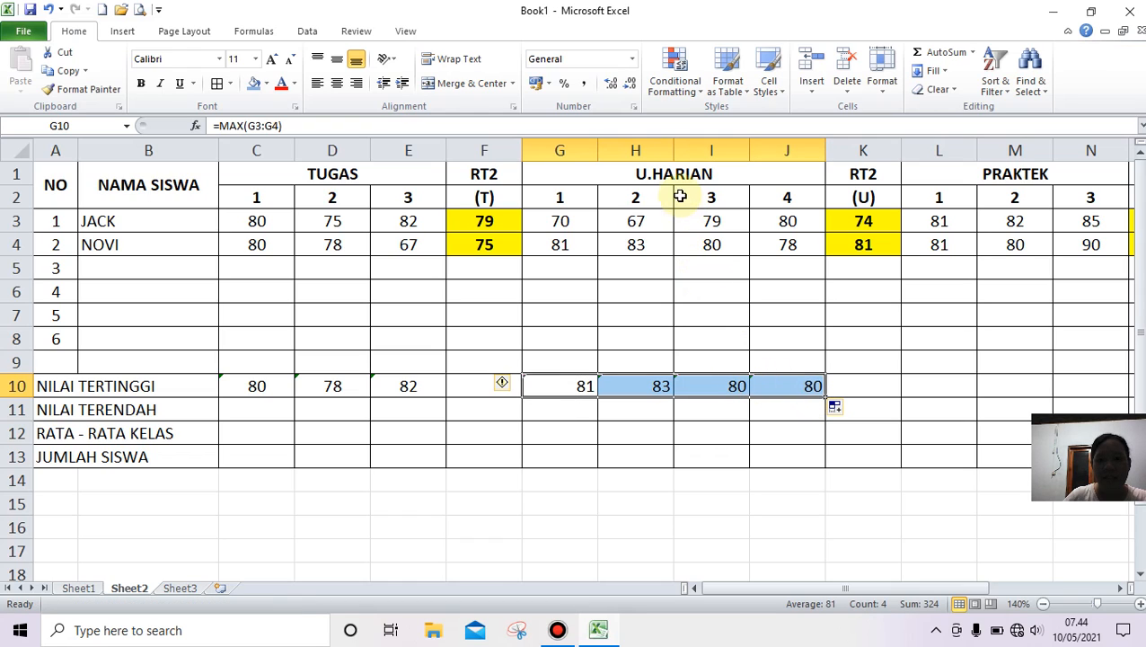
{"action": "left_click", "coordinate": [337, 82]}
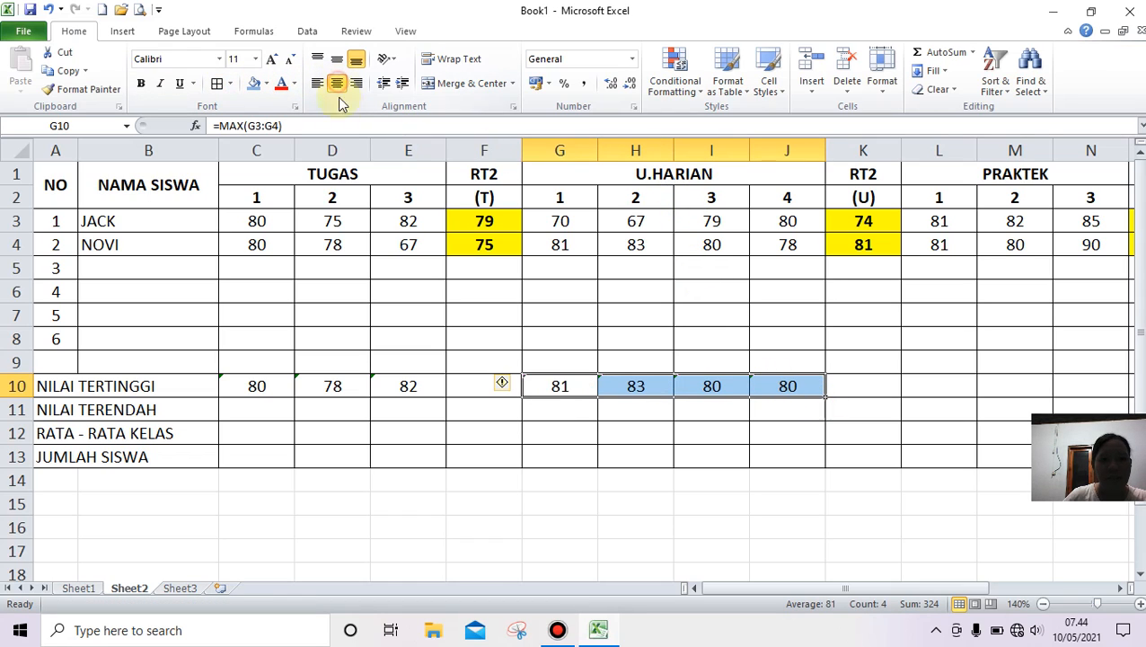
{"action": "left_click", "coordinate": [645, 387]}
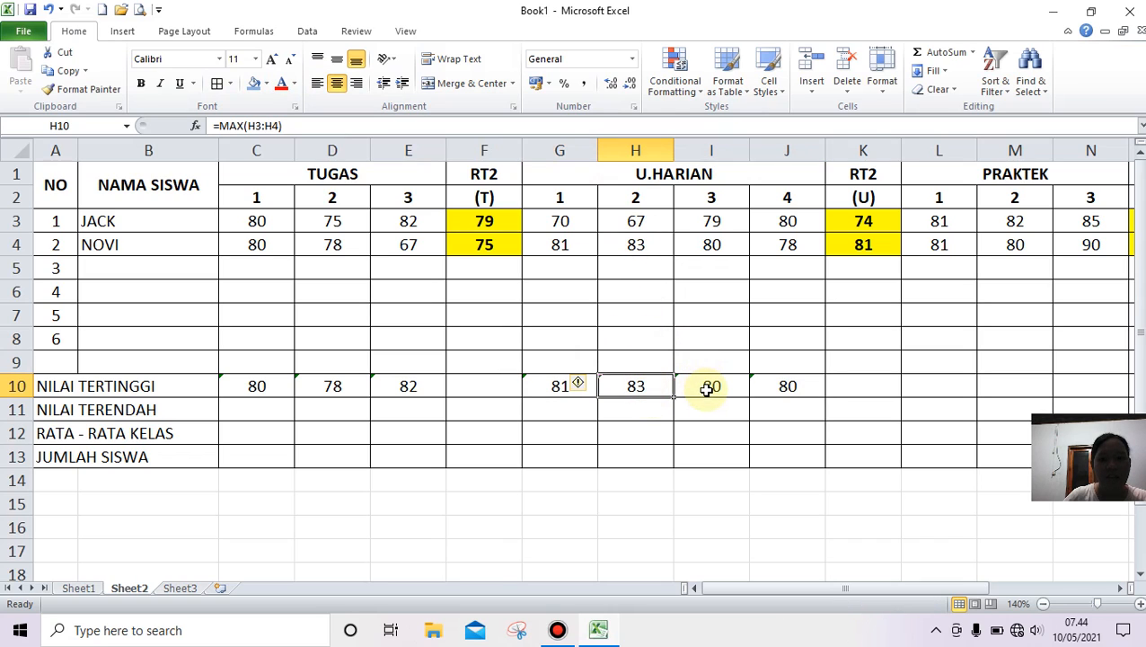
{"action": "left_click", "coordinate": [792, 390]}
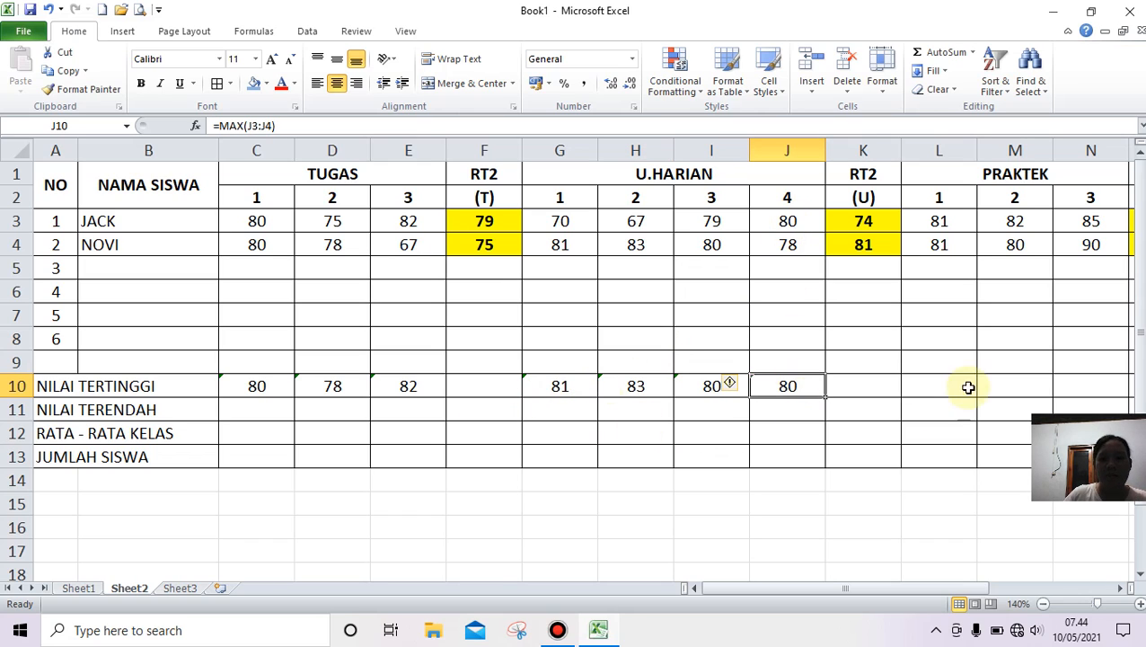
Enter the lowest-score formula =MIN(C3:C4) in C11, the NILAI TERENDAH row of TUGAS 1
{"action": "left_click", "coordinate": [259, 411]}
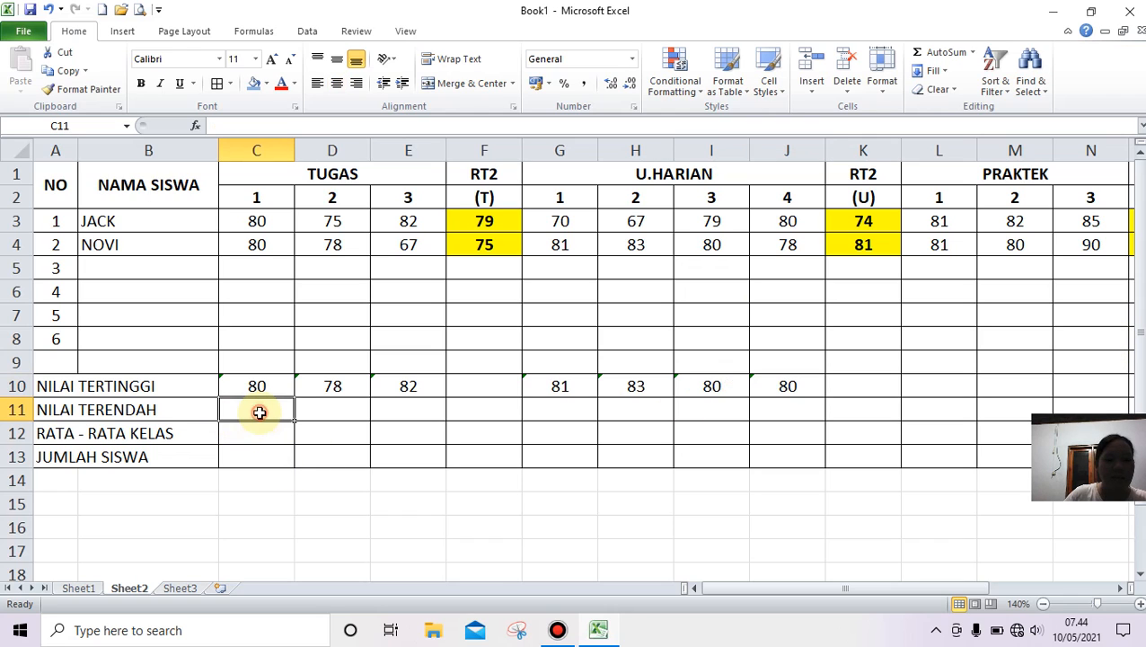
{"action": "type", "text": "="}
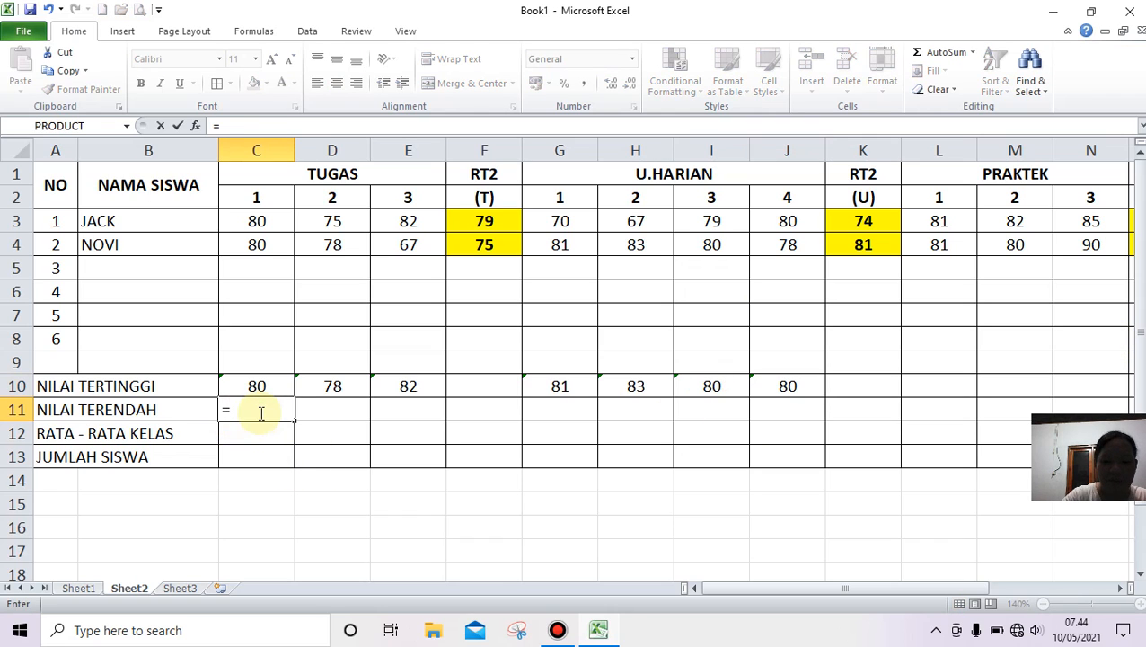
{"action": "type", "text": "MIN"}
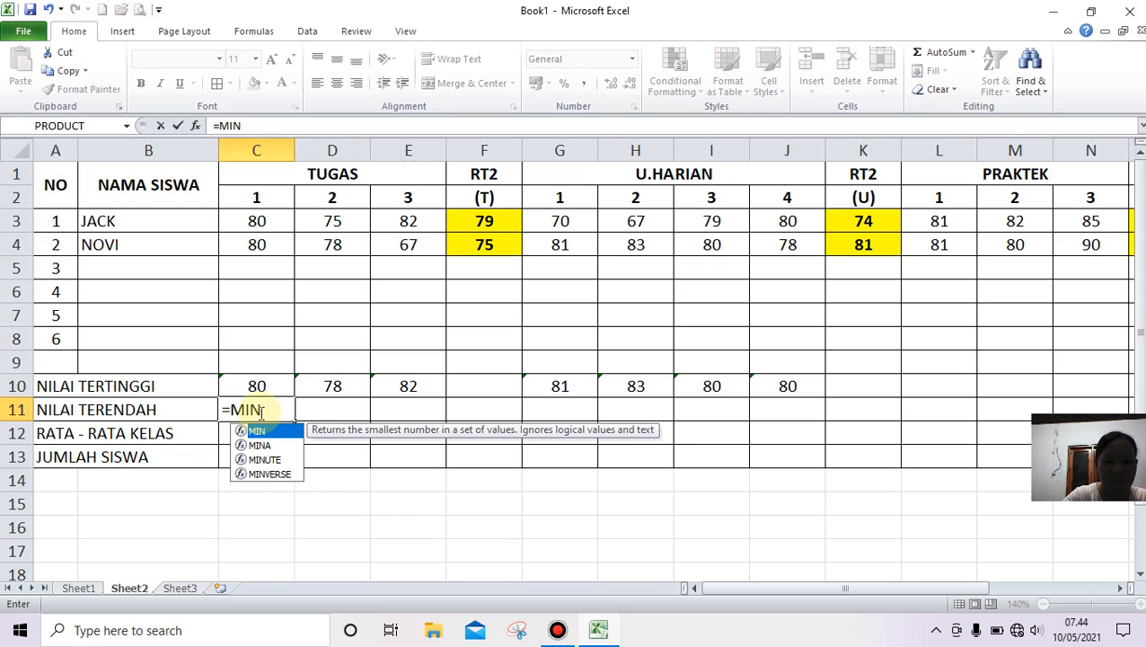
{"action": "type", "text": "("}
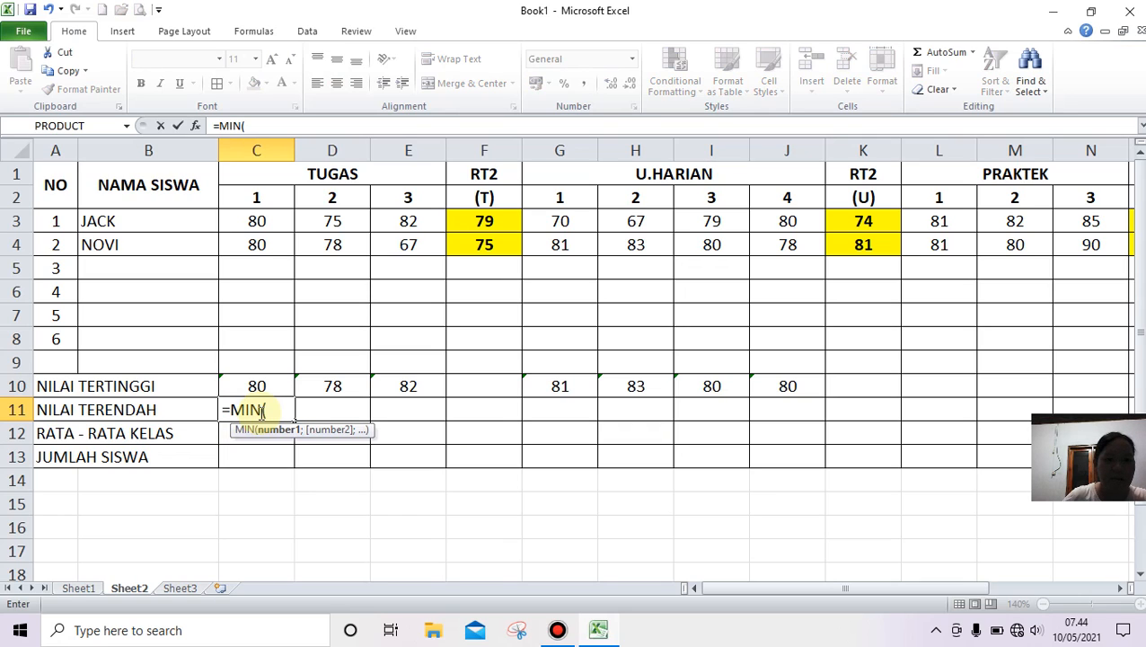
{"action": "left_click_drag", "start_coordinate": [261, 222], "coordinate": [259, 243]}
{"action": "key", "text": "Return"}
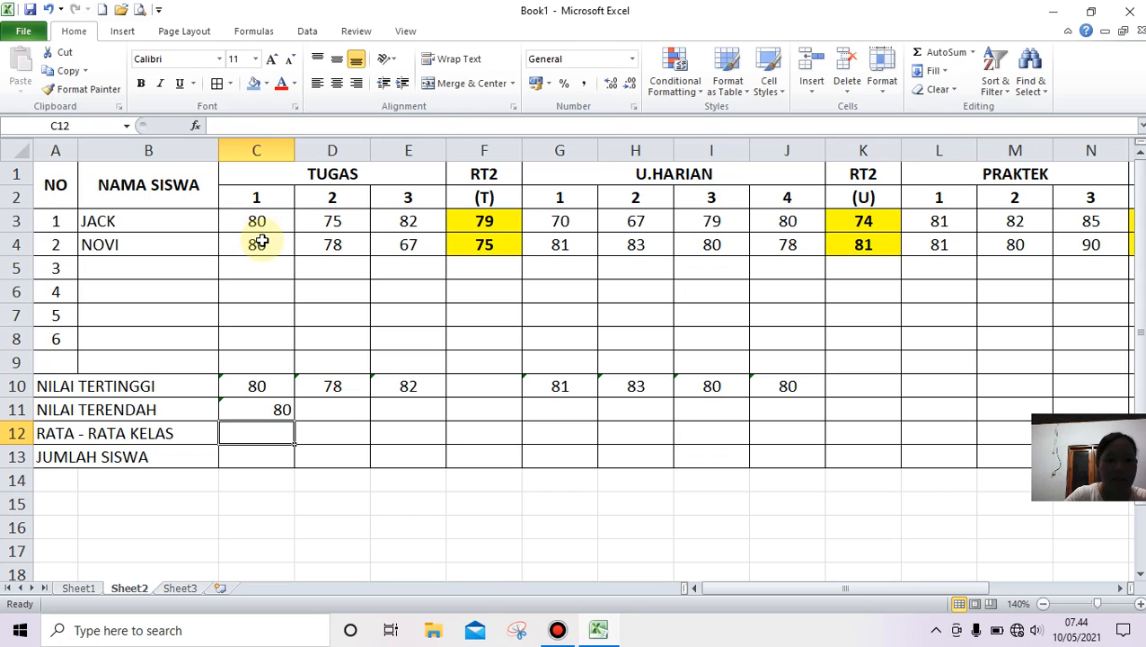
Enter the lowest-score formula =MIN(D3:D4) in D11 for TUGAS 2
{"action": "left_click", "coordinate": [337, 405]}
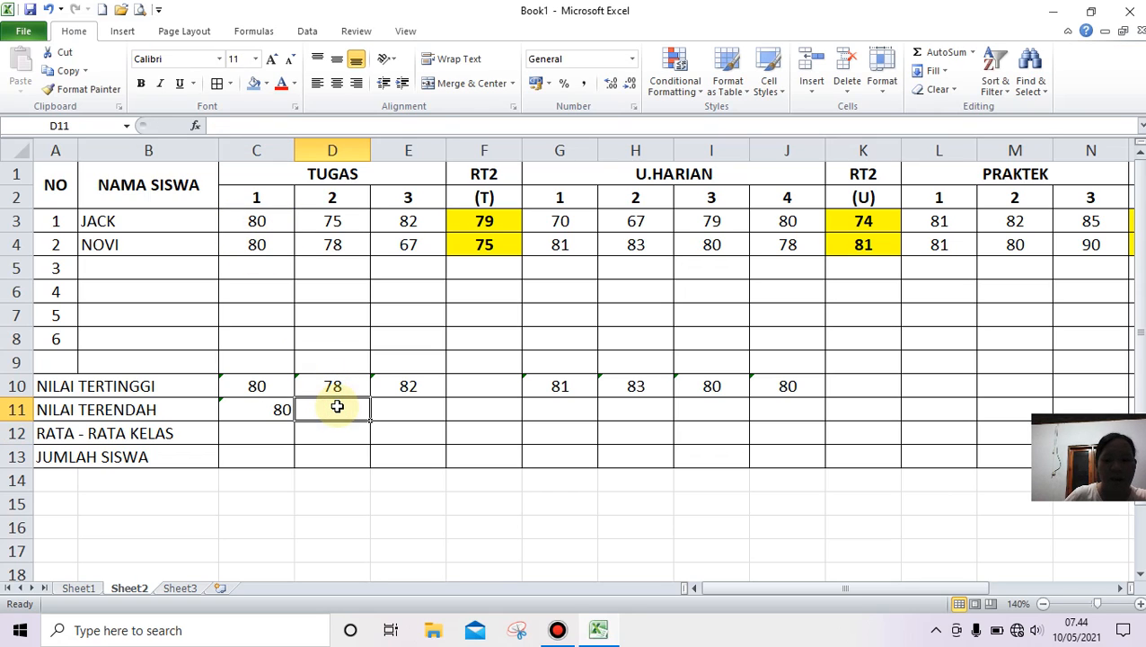
{"action": "type", "text": "="}
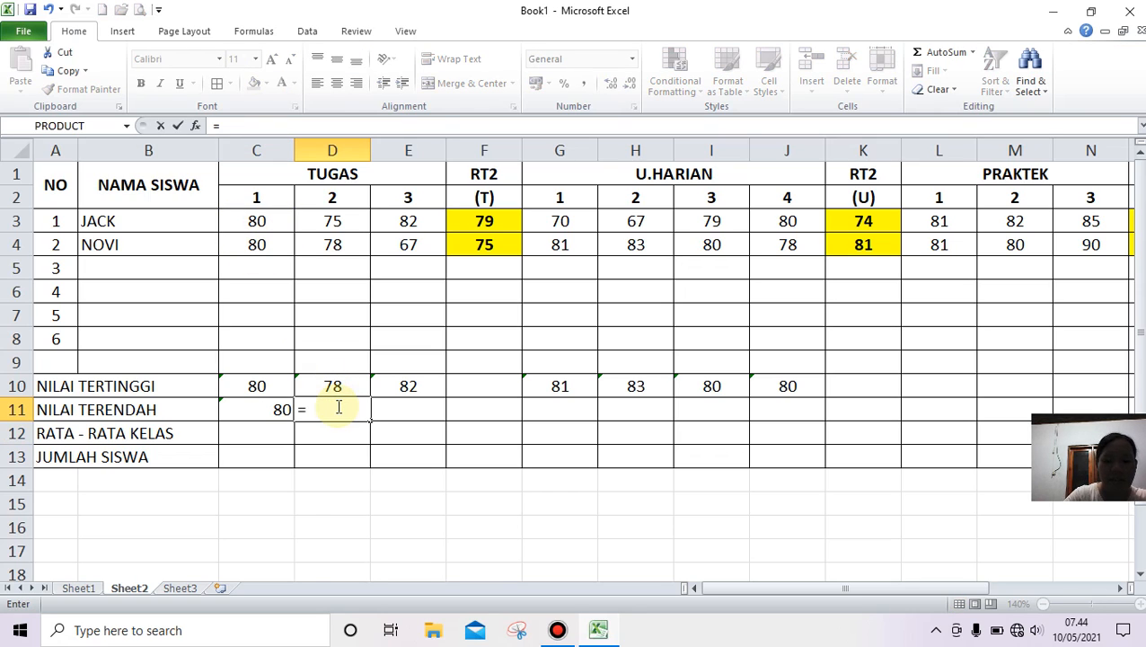
{"action": "type", "text": "MIN("}
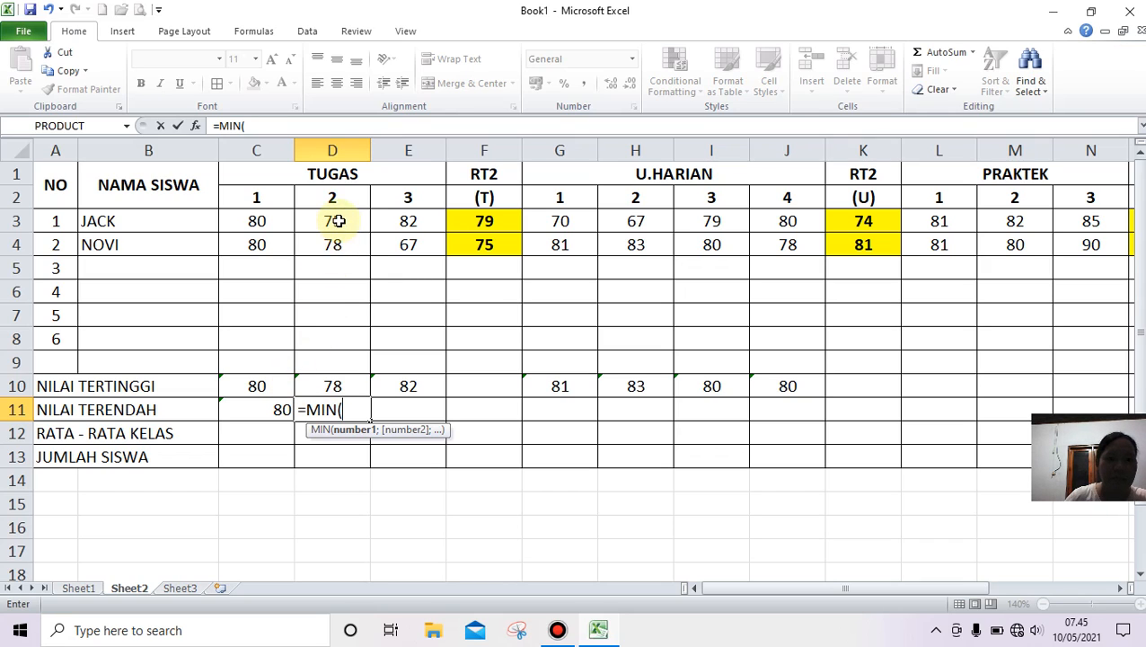
{"action": "left_click_drag", "start_coordinate": [332, 223], "coordinate": [339, 246]}
{"action": "key", "text": "Return"}
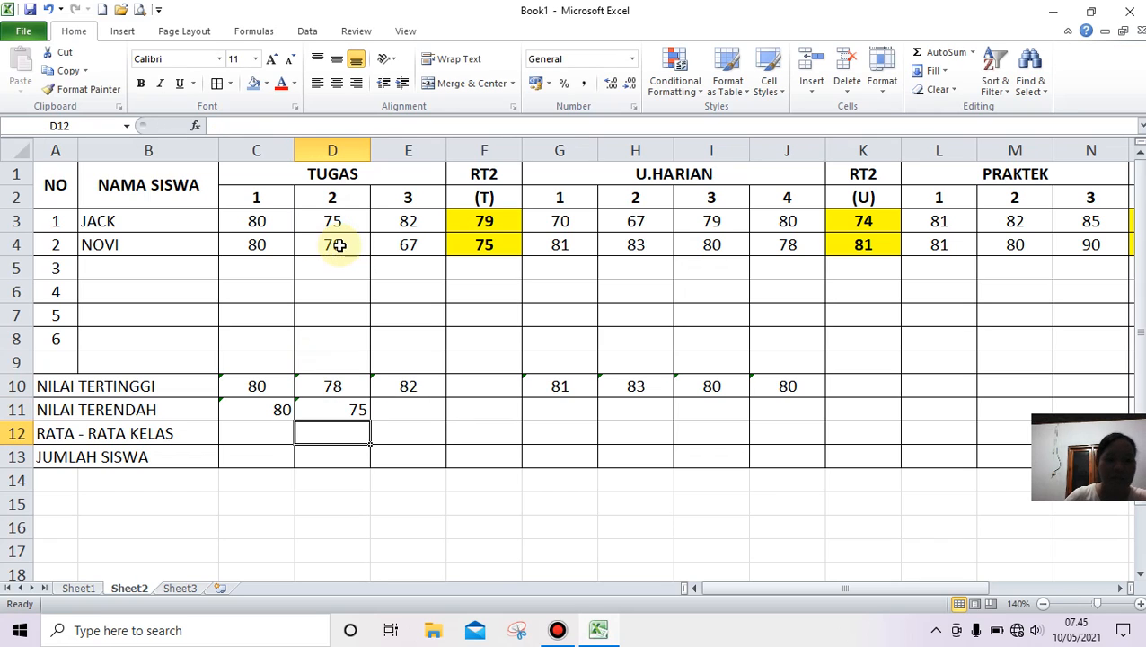
Fill the MIN formula from D11 to E11 and center the lowest scores in C11:E11
{"action": "left_click", "coordinate": [262, 406]}
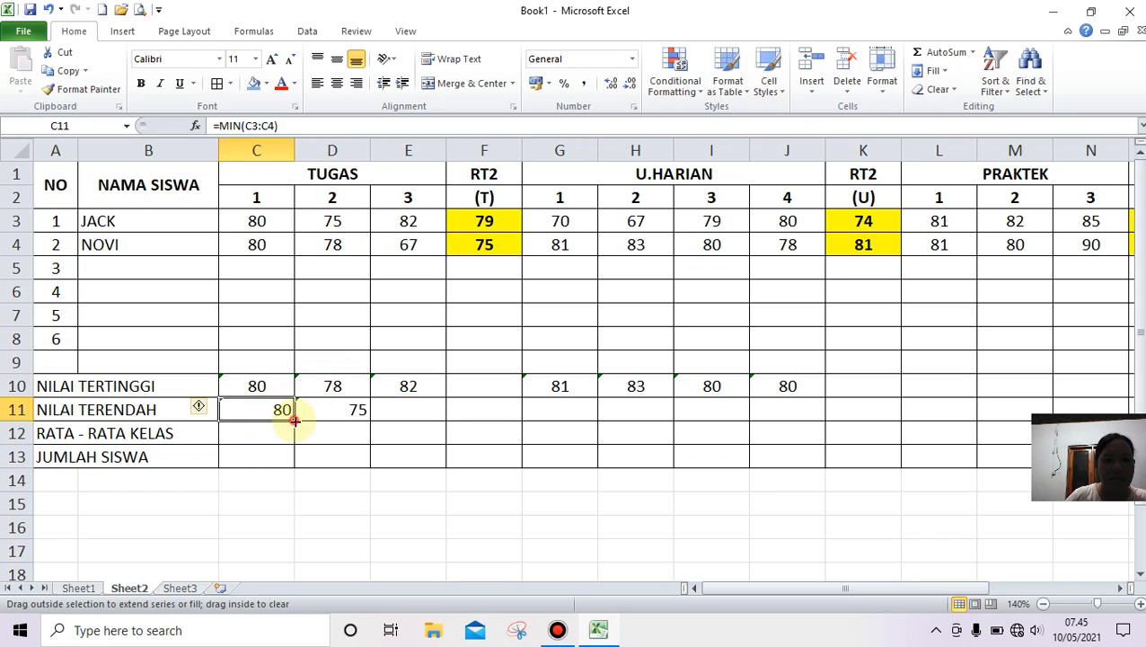
{"action": "left_click", "coordinate": [359, 411]}
{"action": "left_click_drag", "start_coordinate": [369, 419], "coordinate": [424, 420]}
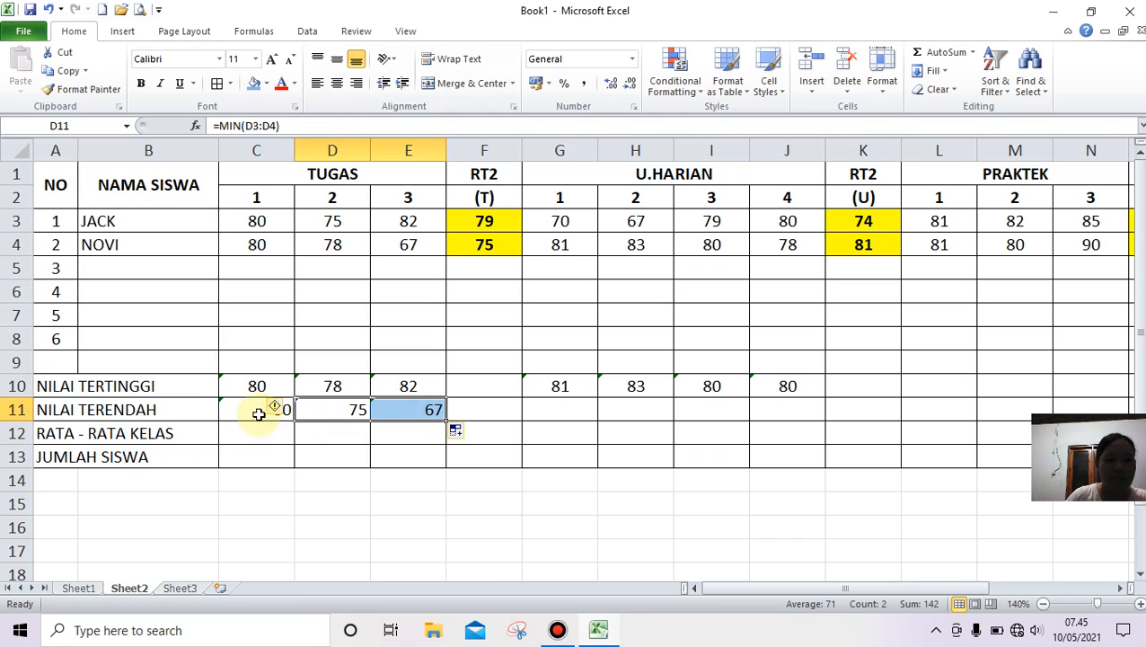
{"action": "left_click_drag", "start_coordinate": [259, 411], "coordinate": [409, 414]}
{"action": "left_click", "coordinate": [336, 83]}
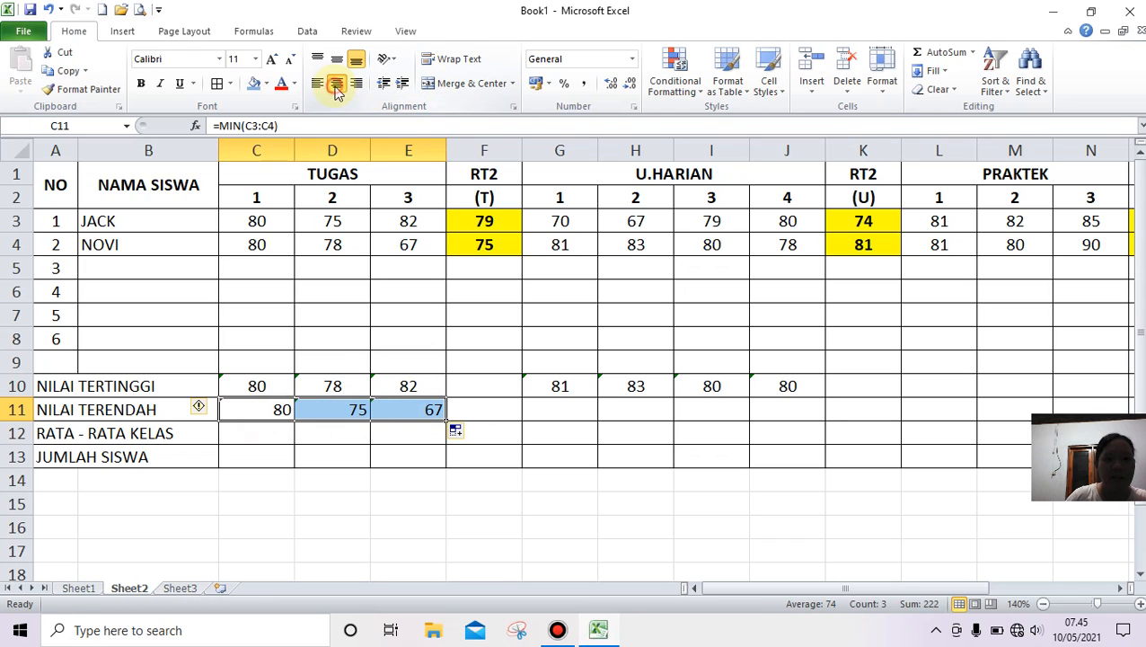
{"action": "left_click", "coordinate": [399, 410]}
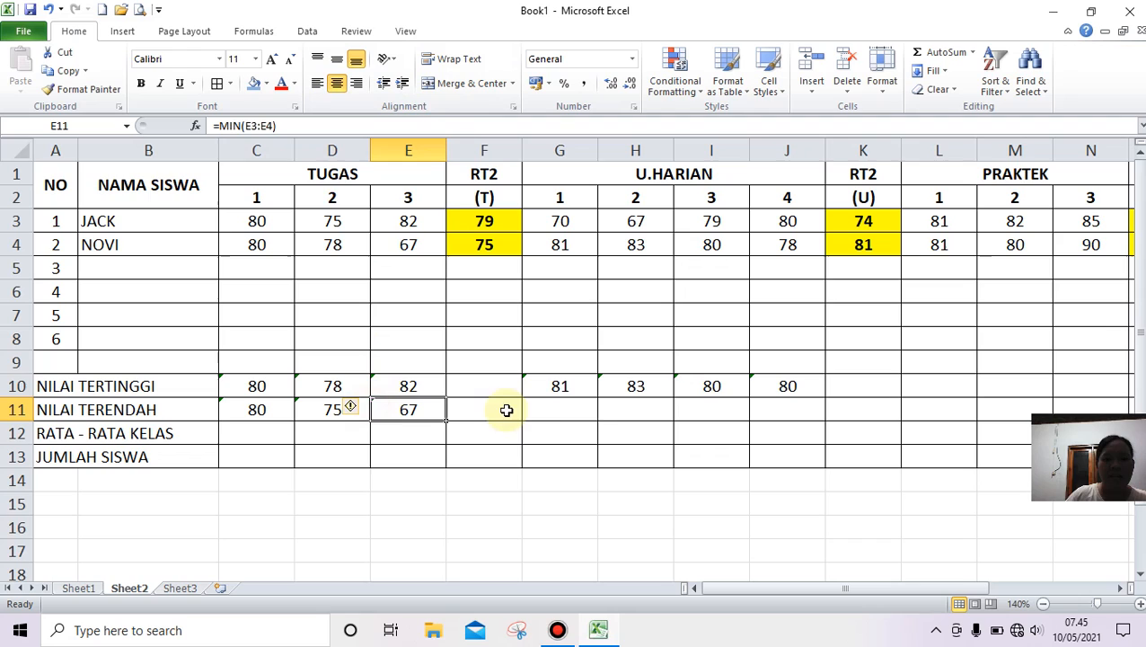
{"action": "left_click", "coordinate": [588, 409]}
{"action": "left_click", "coordinate": [726, 409]}
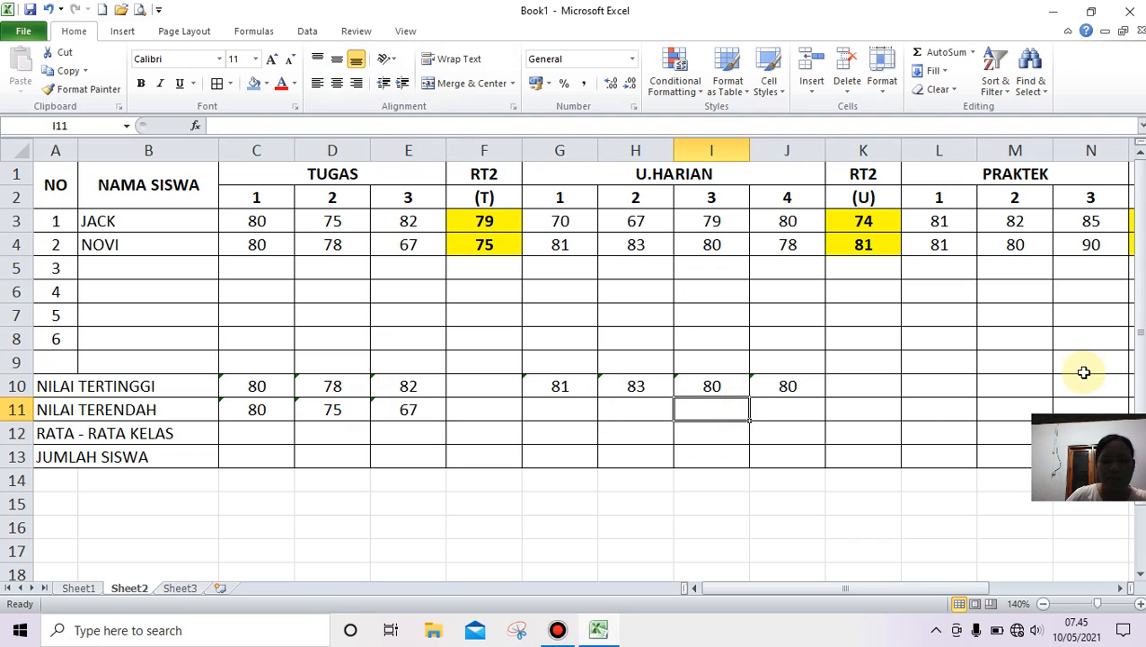
{"action": "left_click", "coordinate": [484, 383]}
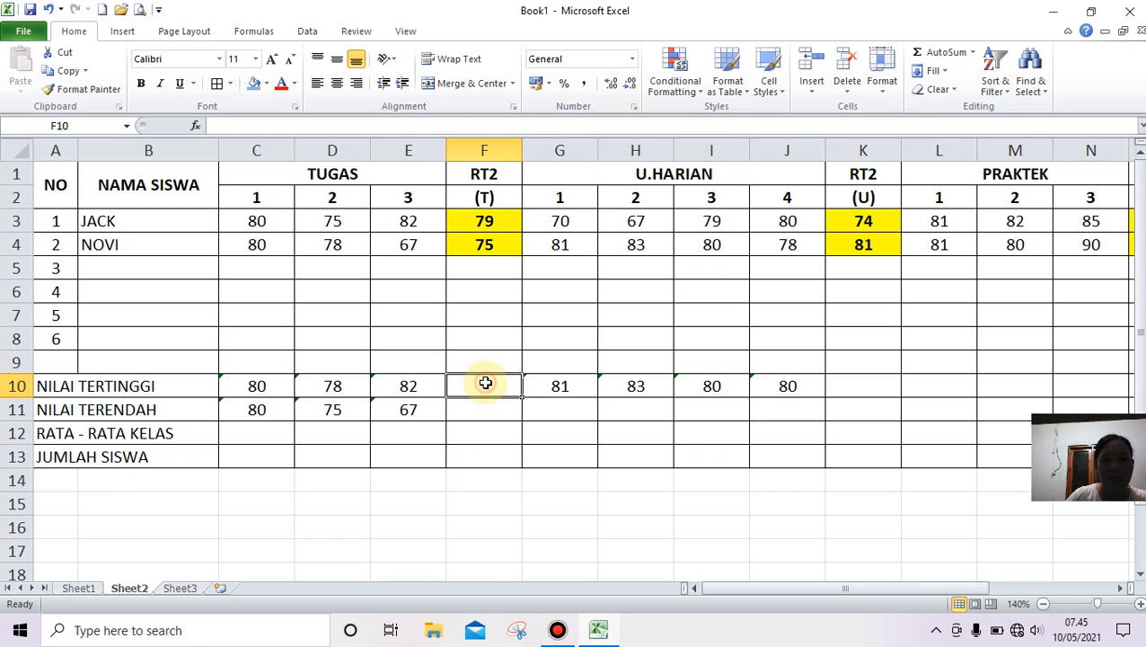
{"action": "left_click", "coordinate": [847, 384]}
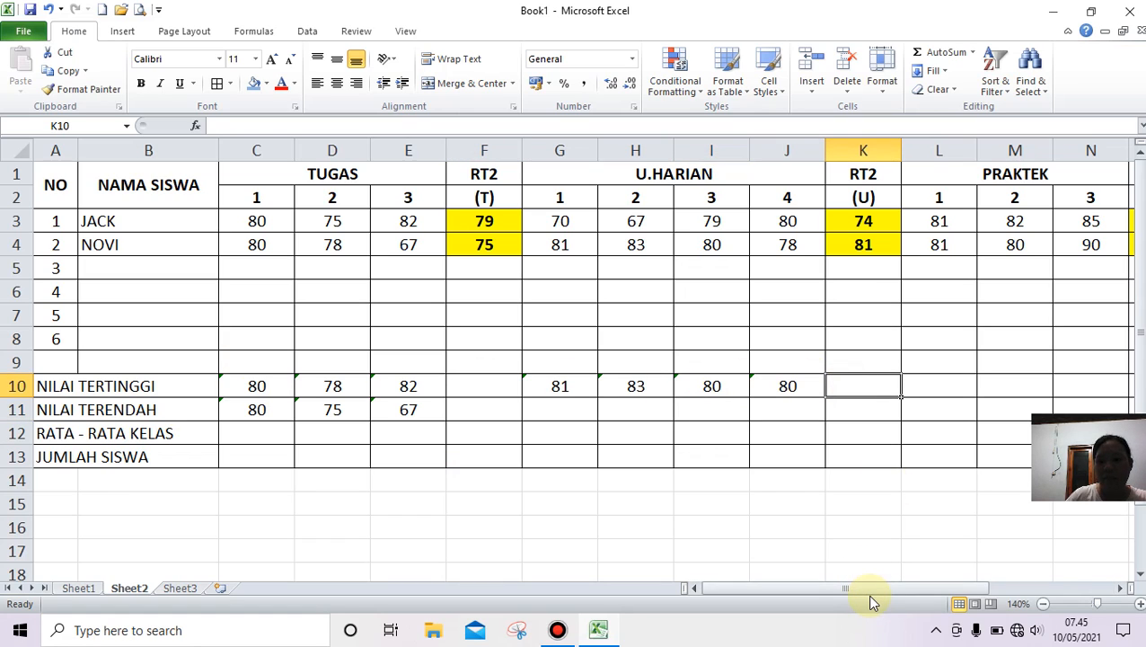
{"action": "left_click_drag", "start_coordinate": [937, 591], "coordinate": [1049, 585]}
{"action": "left_click", "coordinate": [700, 345]}
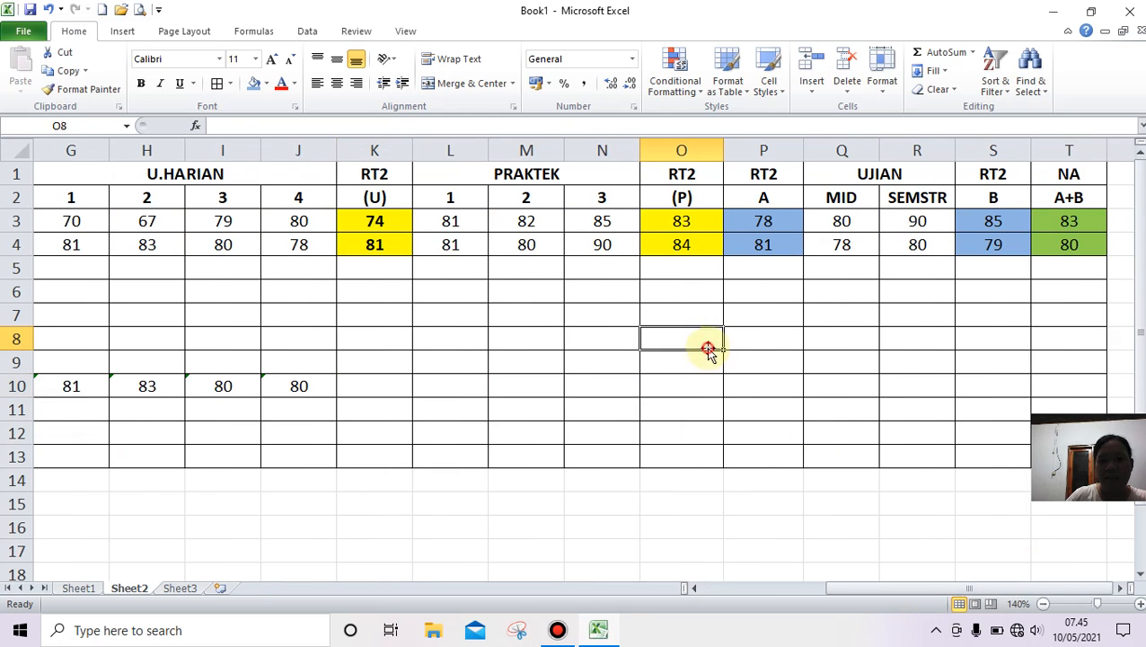
{"action": "left_click", "coordinate": [454, 219]}
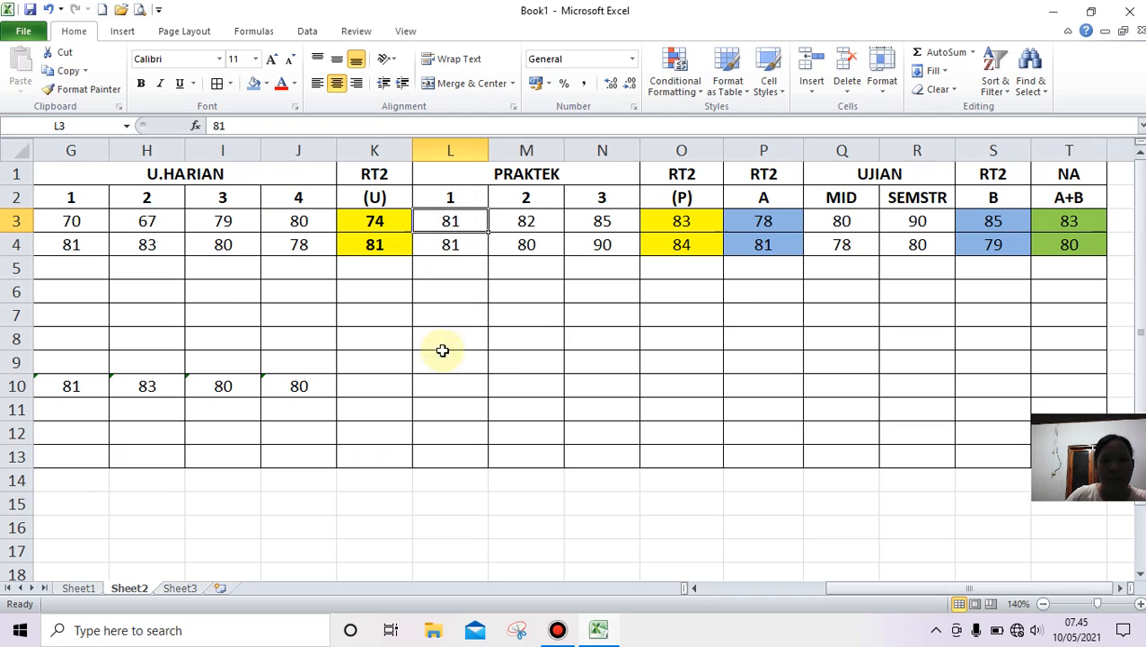
{"action": "left_click", "coordinate": [443, 380]}
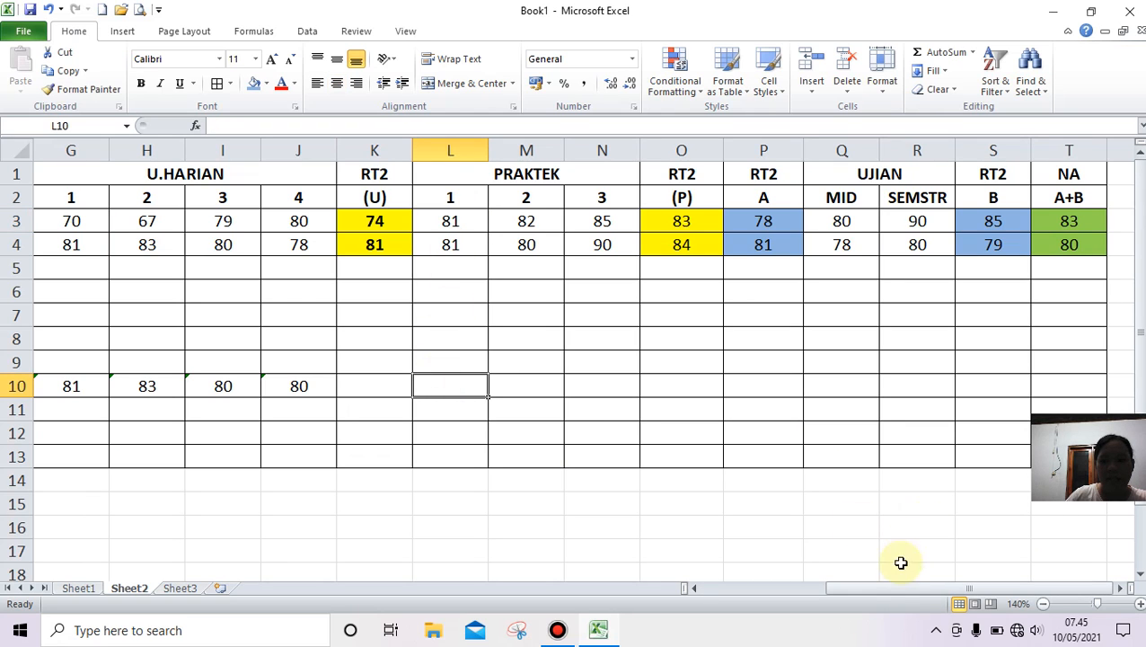
{"action": "left_click_drag", "start_coordinate": [897, 589], "coordinate": [772, 605]}
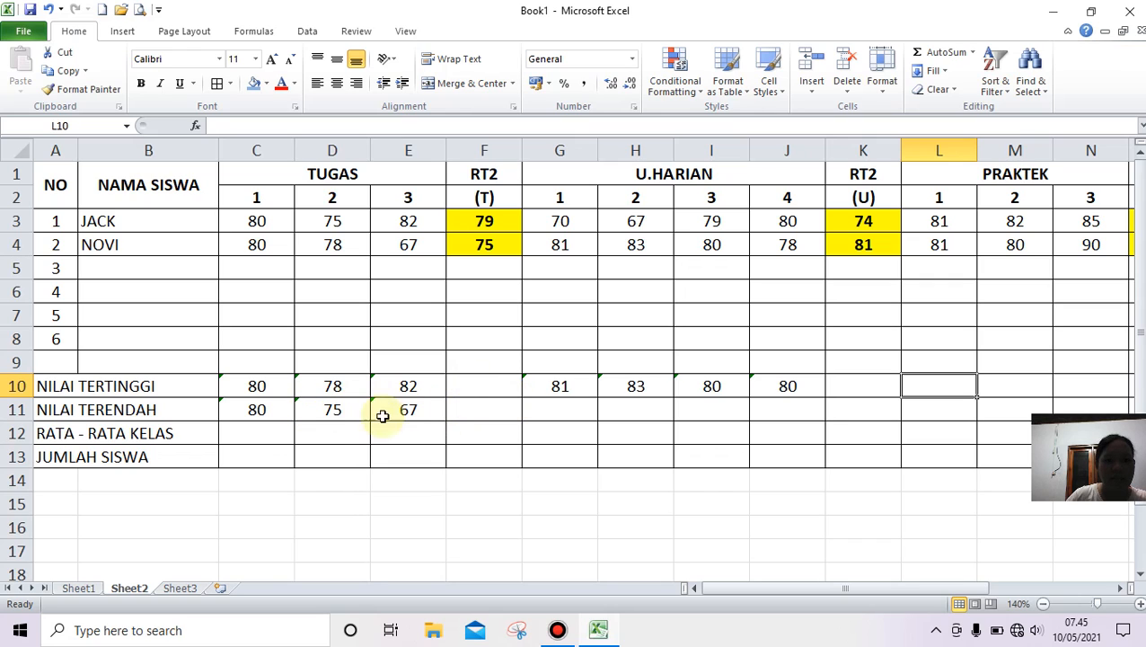
{"action": "left_click", "coordinate": [258, 429]}
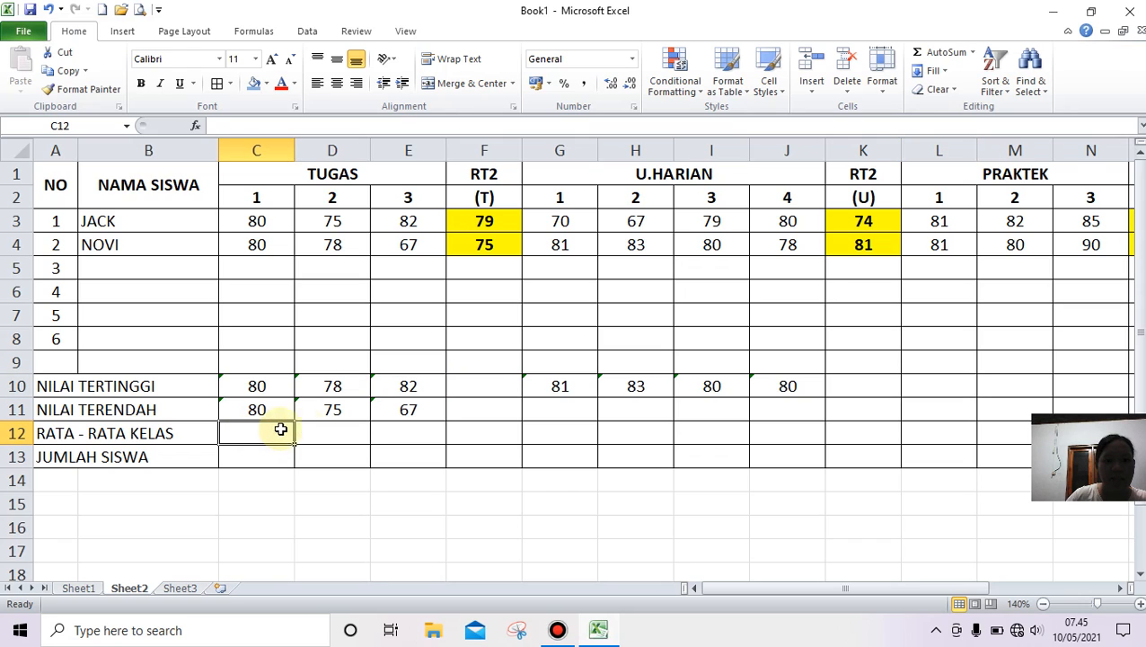
{"action": "left_click", "coordinate": [366, 429]}
{"action": "left_click", "coordinate": [428, 418]}
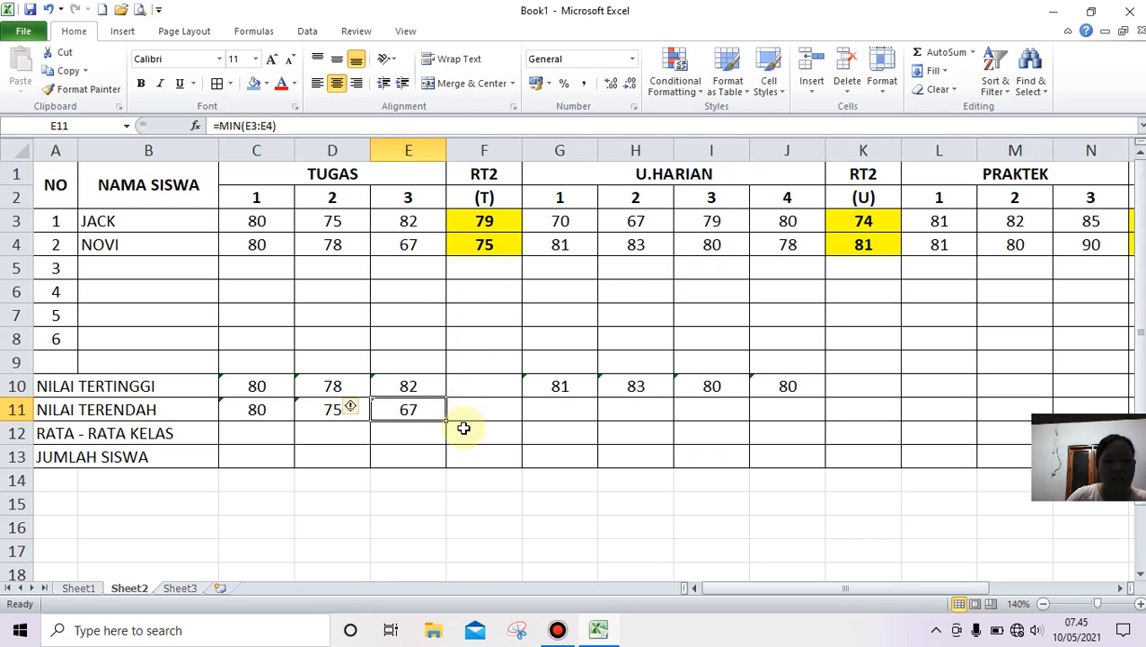
{"action": "left_click", "coordinate": [495, 436]}
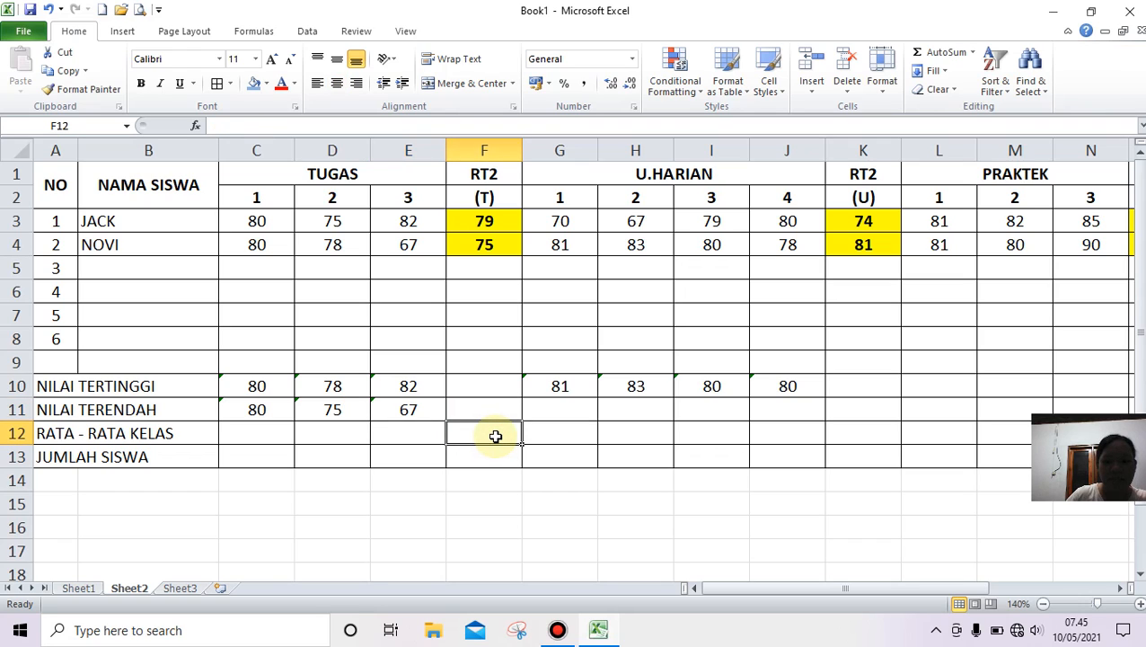
{"action": "type", "text": "="}
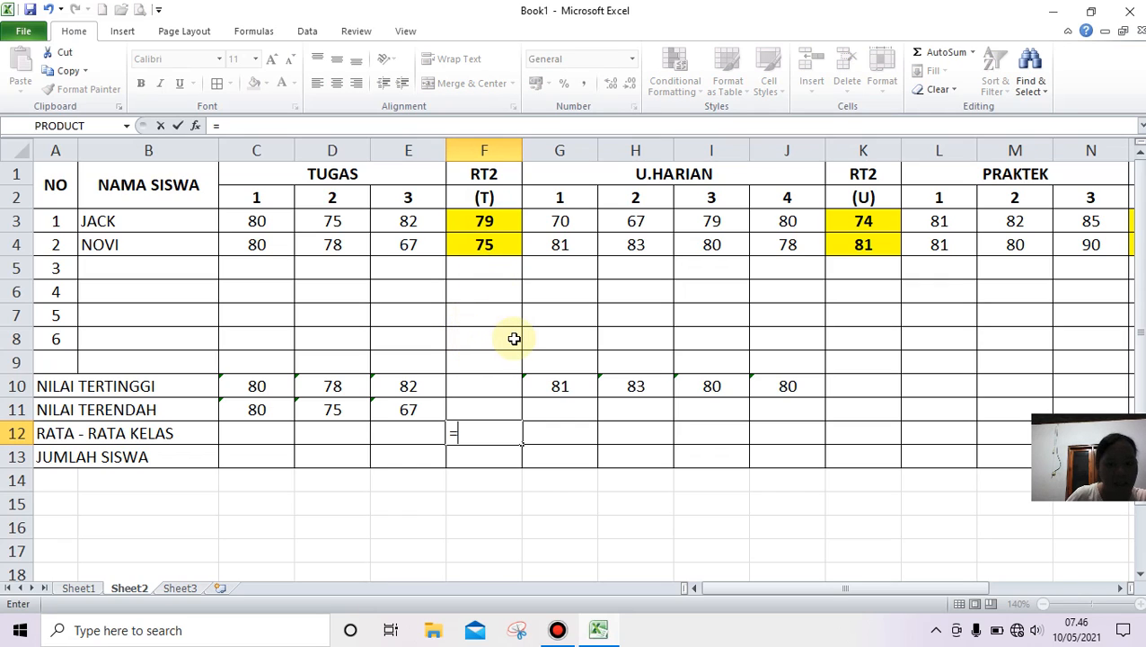
{"action": "type", "text": "AV"}
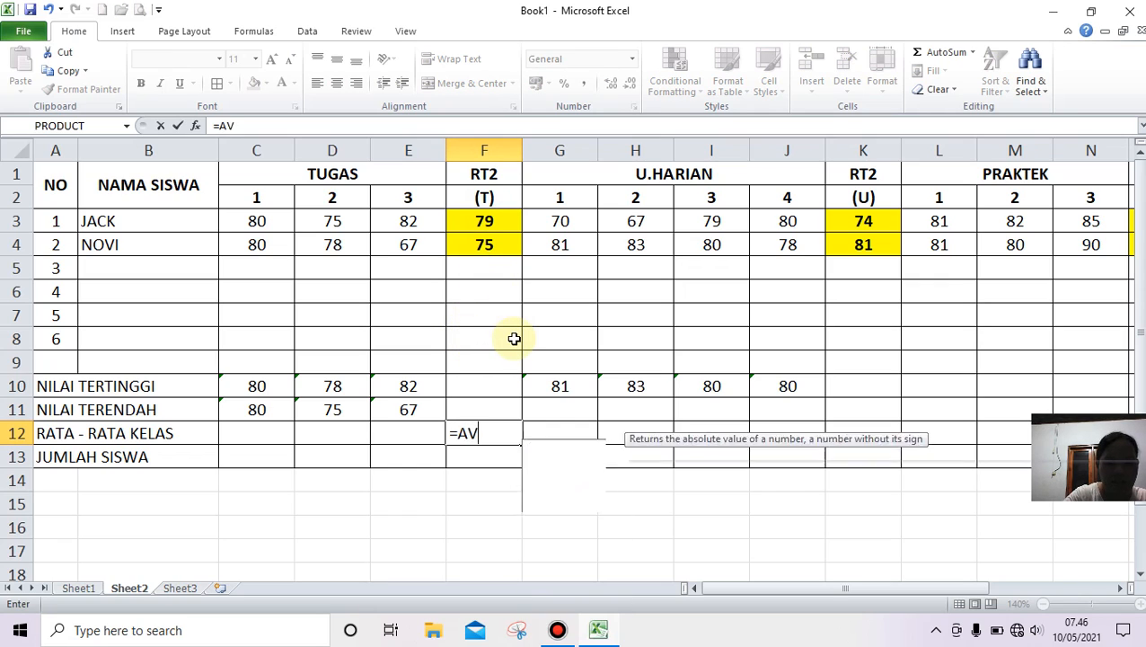
{"action": "type", "text": "ERAGE"}
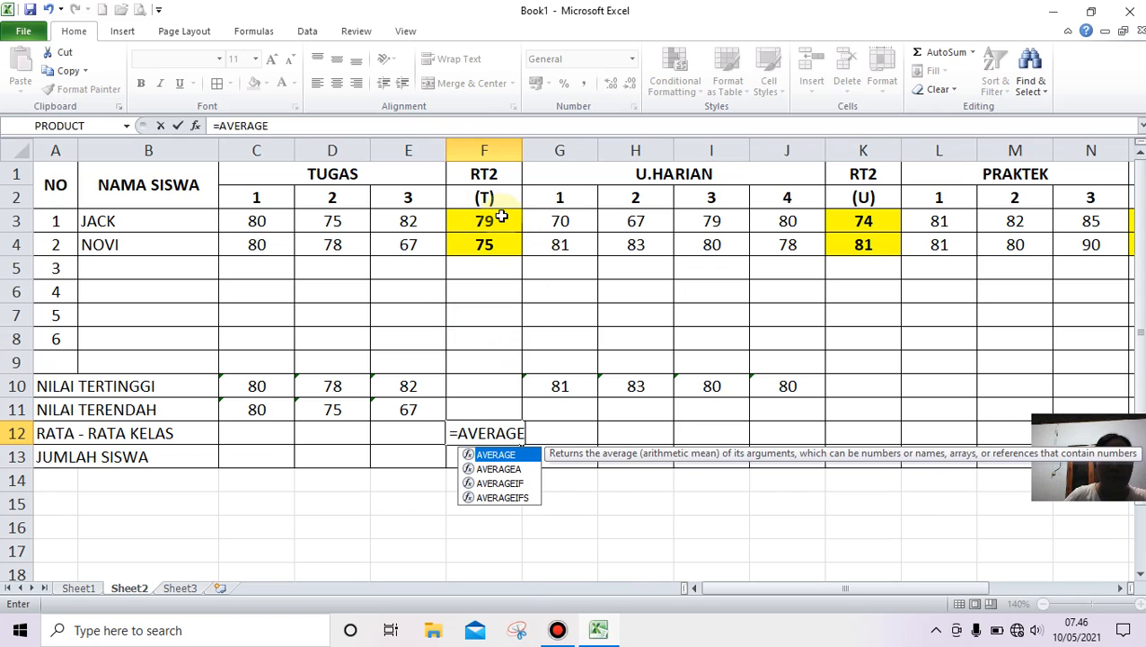
{"action": "left_click_drag", "start_coordinate": [500, 218], "coordinate": [496, 245]}
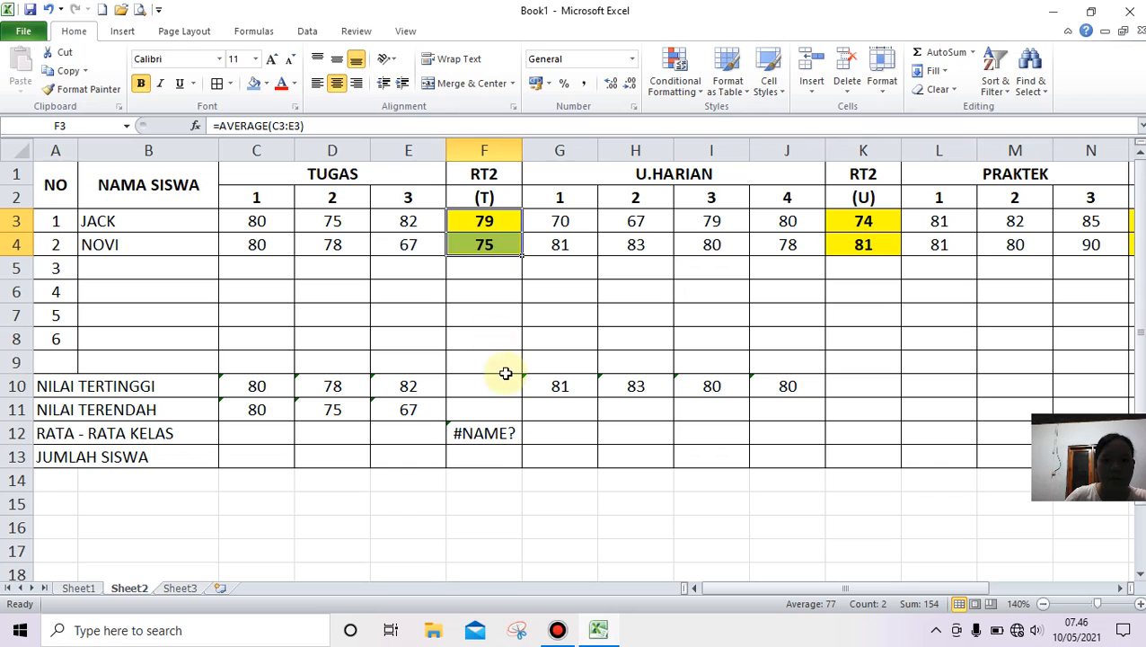
{"action": "left_click", "coordinate": [483, 435]}
{"action": "key", "text": "BackSpace"}
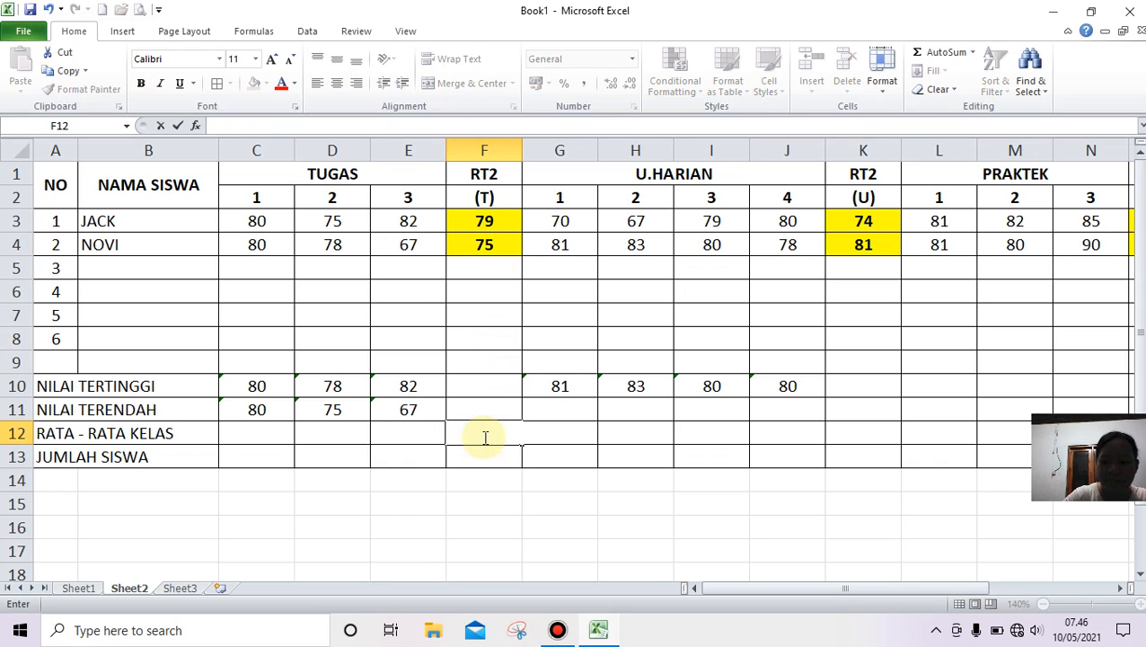
{"action": "left_click", "coordinate": [487, 456]}
Enter the class-average formula =AVERAGE(F3:F4) in F12, the RATA - RATA KELAS row of RT2 (T), and center the result
{"action": "left_click", "coordinate": [482, 440]}
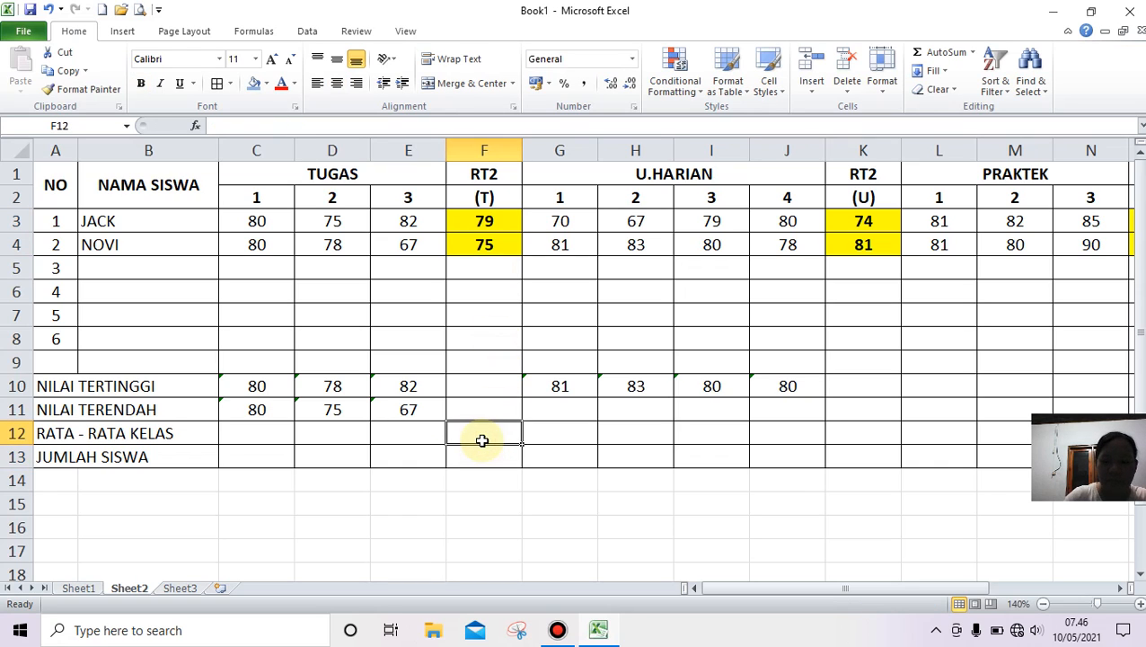
{"action": "type", "text": "=AVERA"}
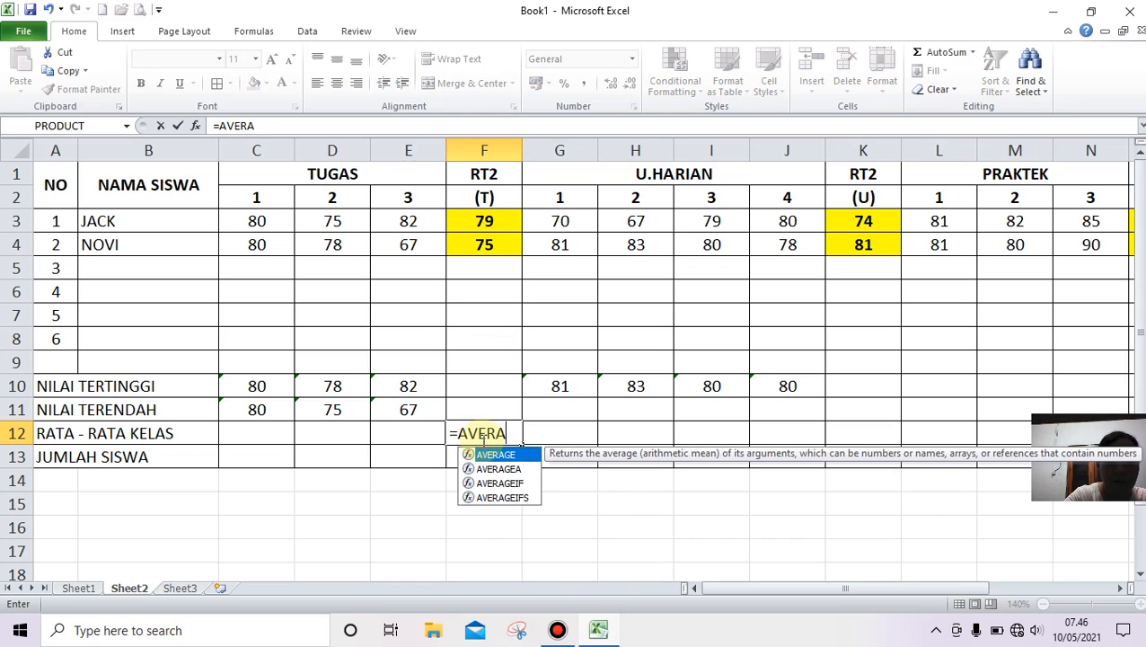
{"action": "type", "text": "GE("}
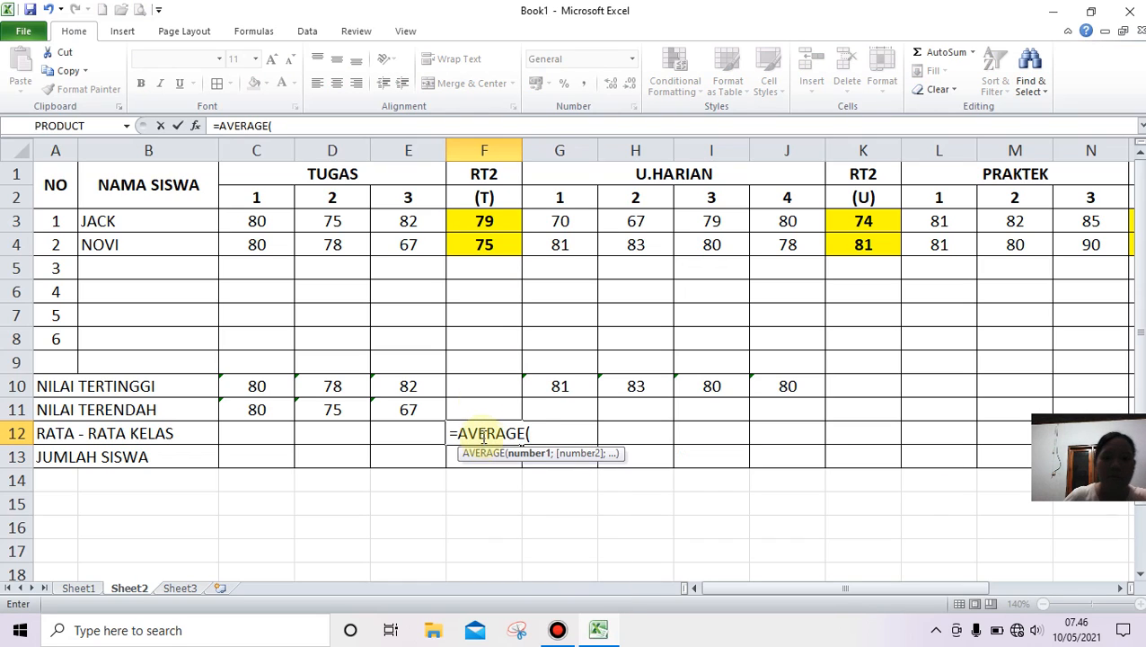
{"action": "left_click_drag", "start_coordinate": [480, 217], "coordinate": [481, 245]}
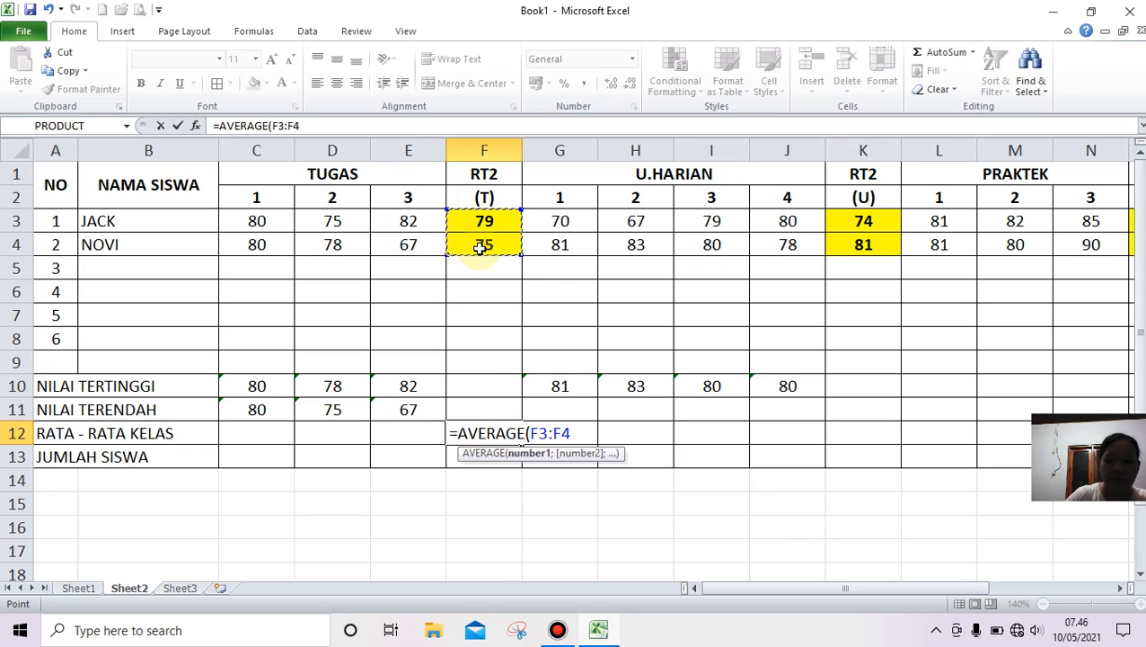
{"action": "key", "text": "Return"}
{"action": "left_click", "coordinate": [507, 433]}
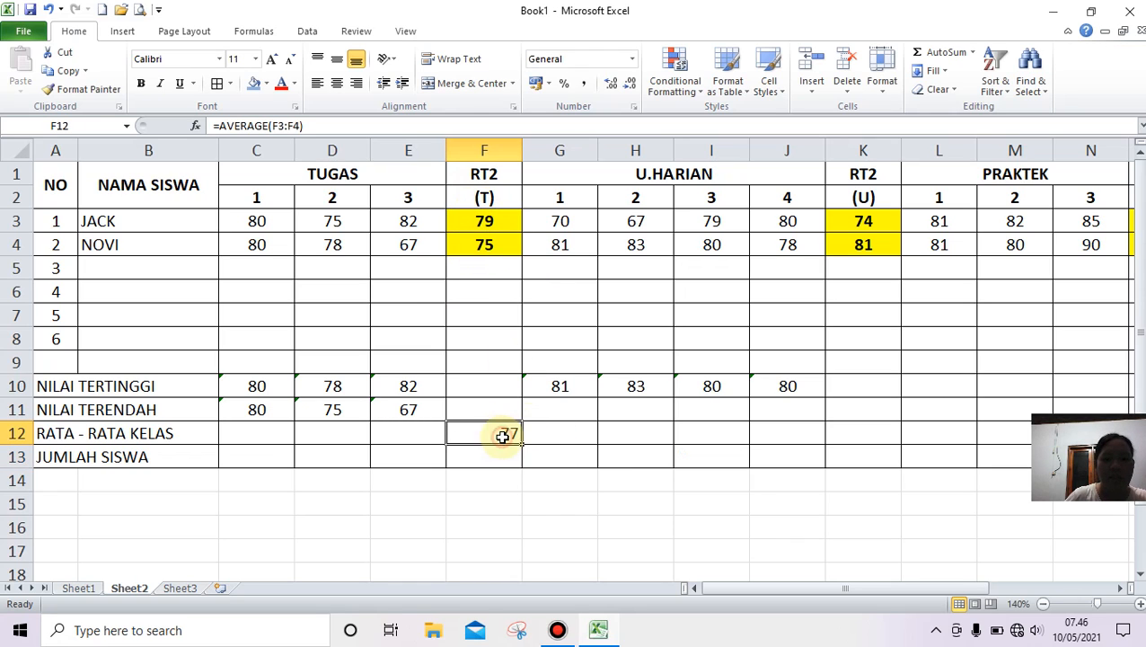
{"action": "left_click", "coordinate": [338, 85]}
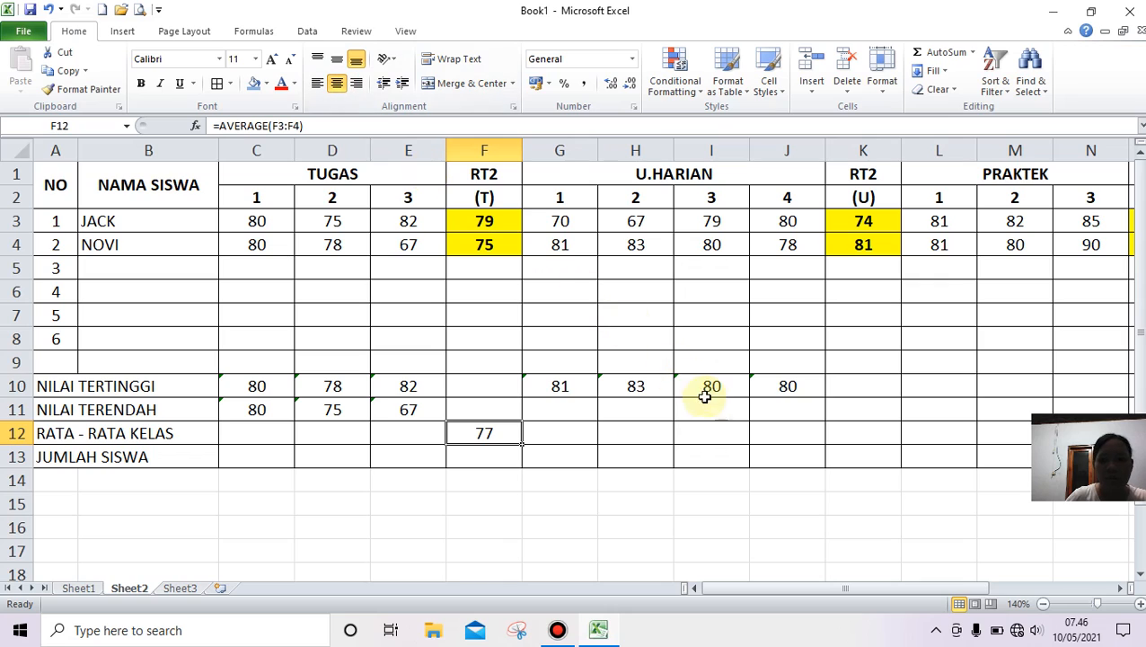
Copy the class-average formula from F12 to K12 for RT2 (U) and display the result without decimals
{"action": "left_click", "coordinate": [855, 437]}
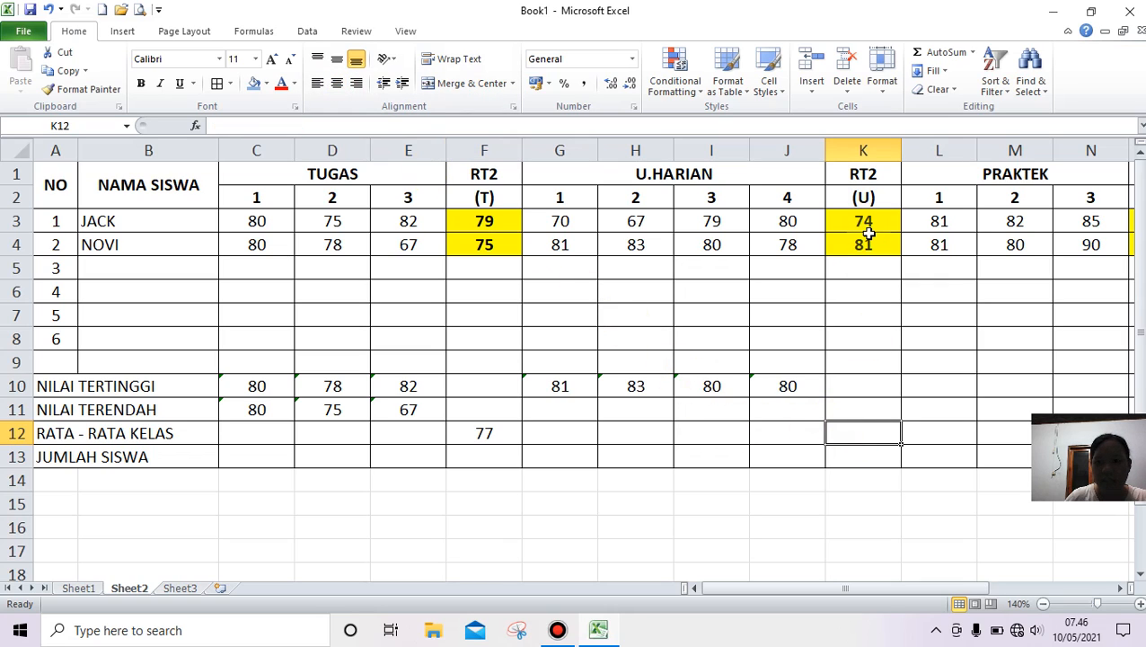
{"action": "left_click", "coordinate": [483, 430]}
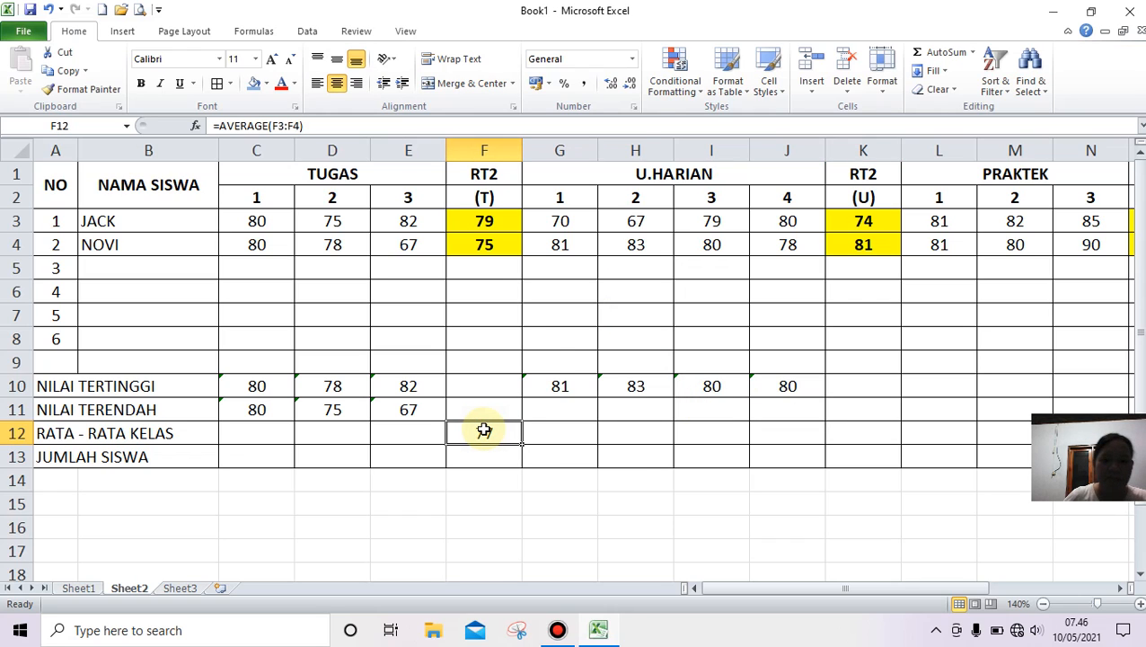
{"action": "right_click", "coordinate": [484, 431]}
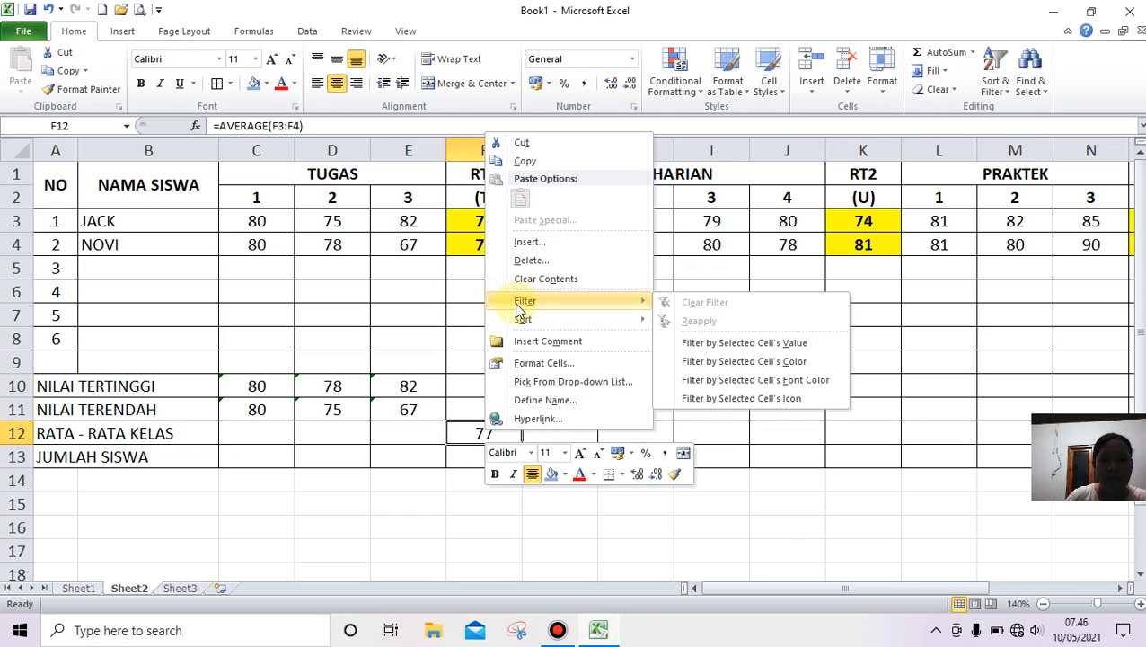
{"action": "left_click", "coordinate": [527, 161]}
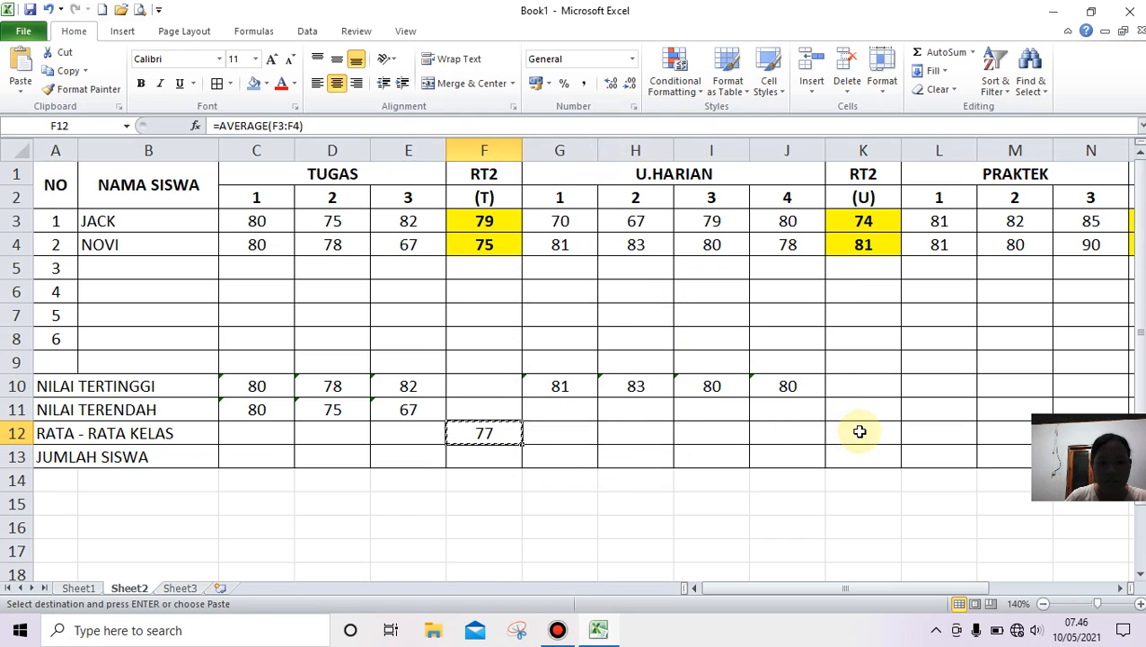
{"action": "left_click", "coordinate": [863, 432]}
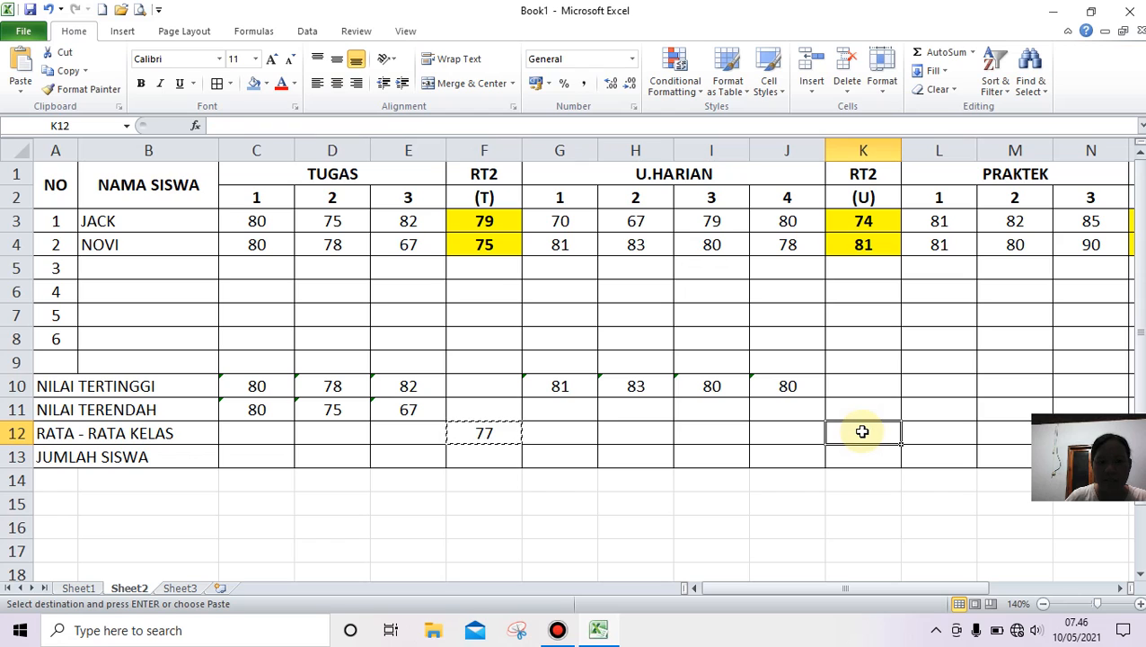
{"action": "right_click", "coordinate": [862, 432]}
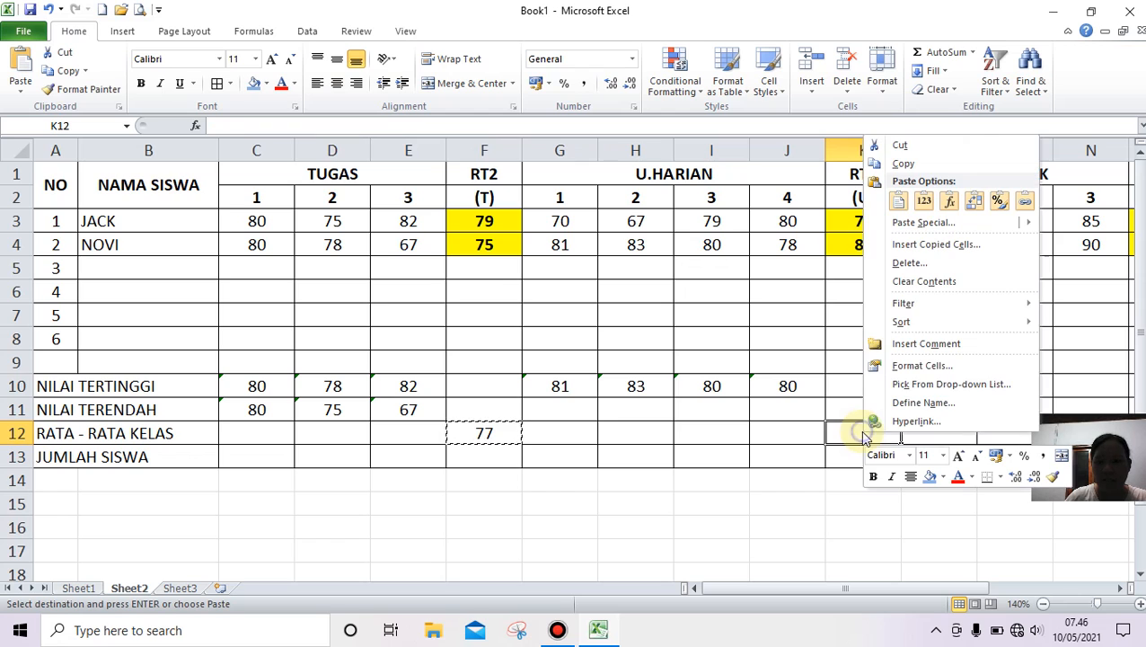
{"action": "left_click", "coordinate": [899, 200]}
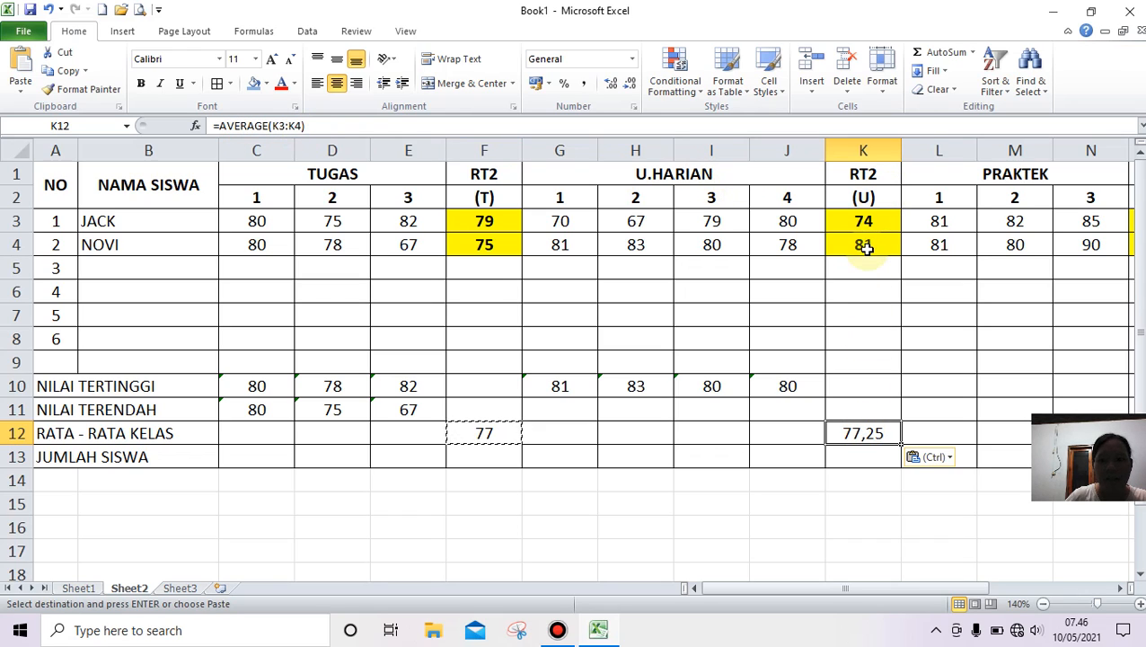
{"action": "left_click", "coordinate": [629, 87]}
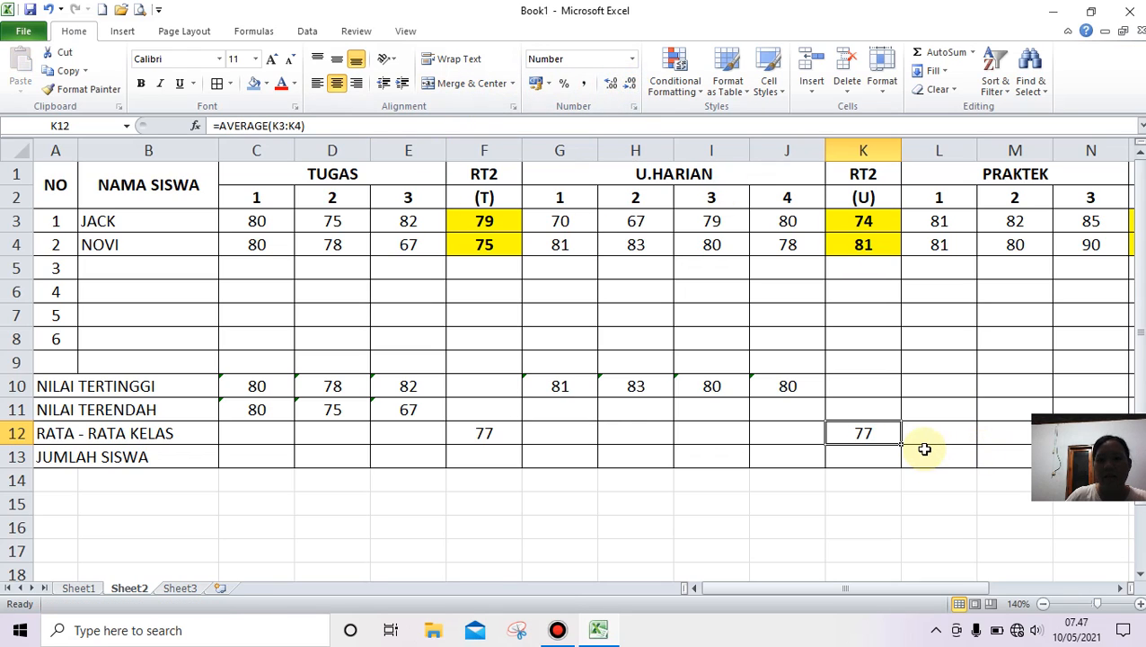
Shade the unused class-average cells C12:E12 under TUGAS in medium gray
{"action": "left_click_drag", "start_coordinate": [925, 587], "coordinate": [813, 594]}
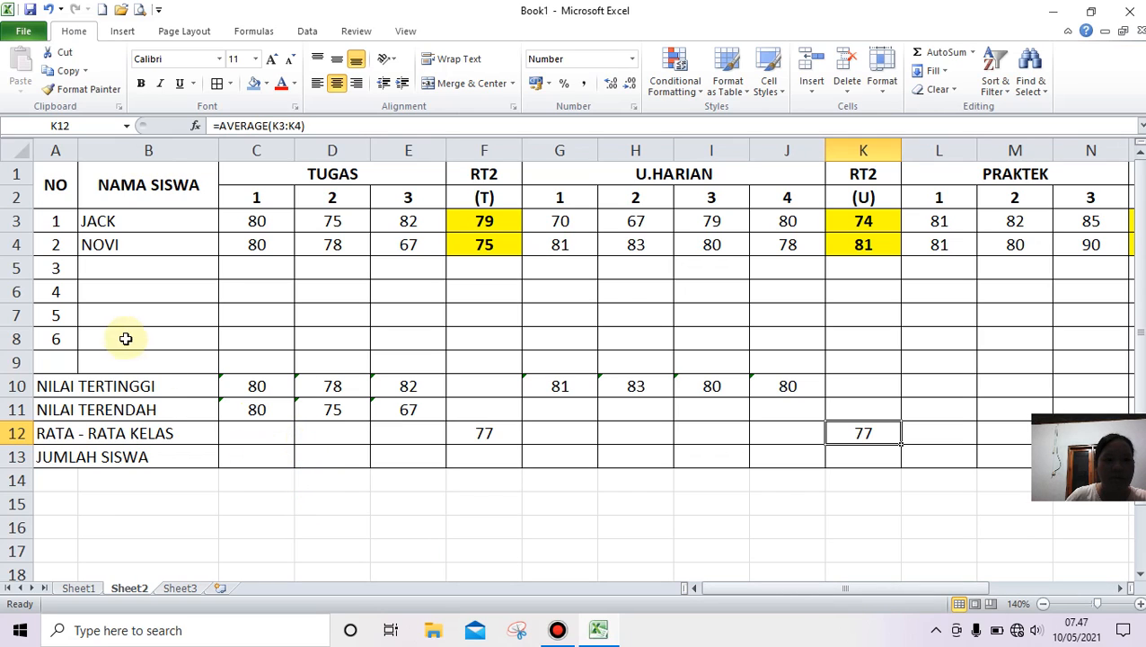
{"action": "left_click", "coordinate": [234, 457]}
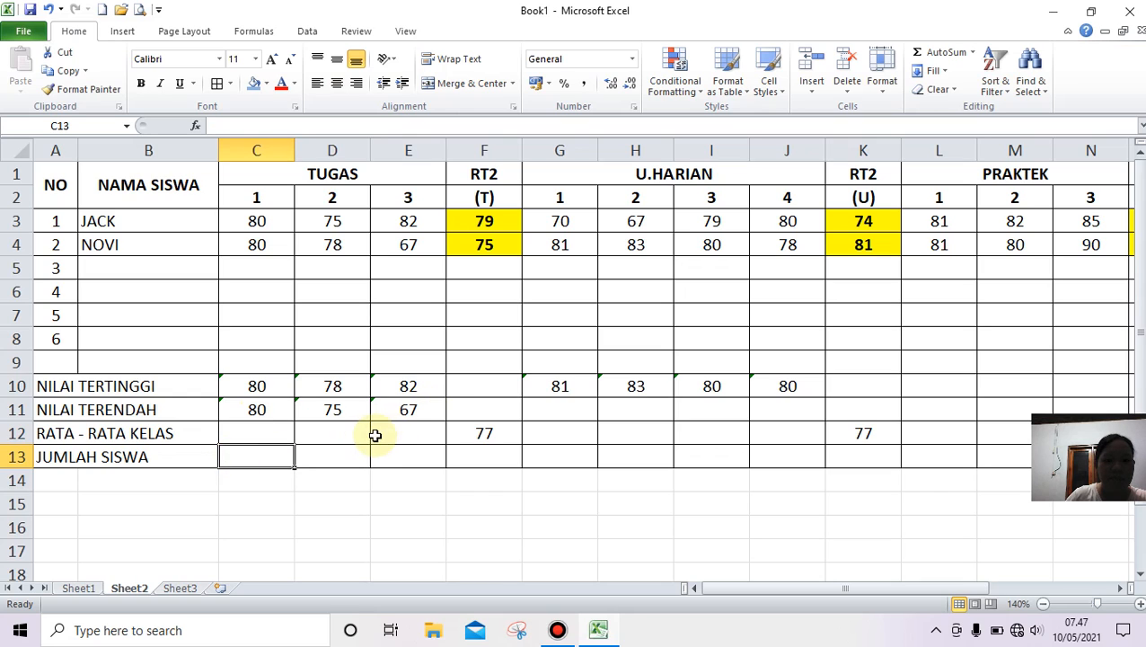
{"action": "left_click_drag", "start_coordinate": [248, 433], "coordinate": [415, 437]}
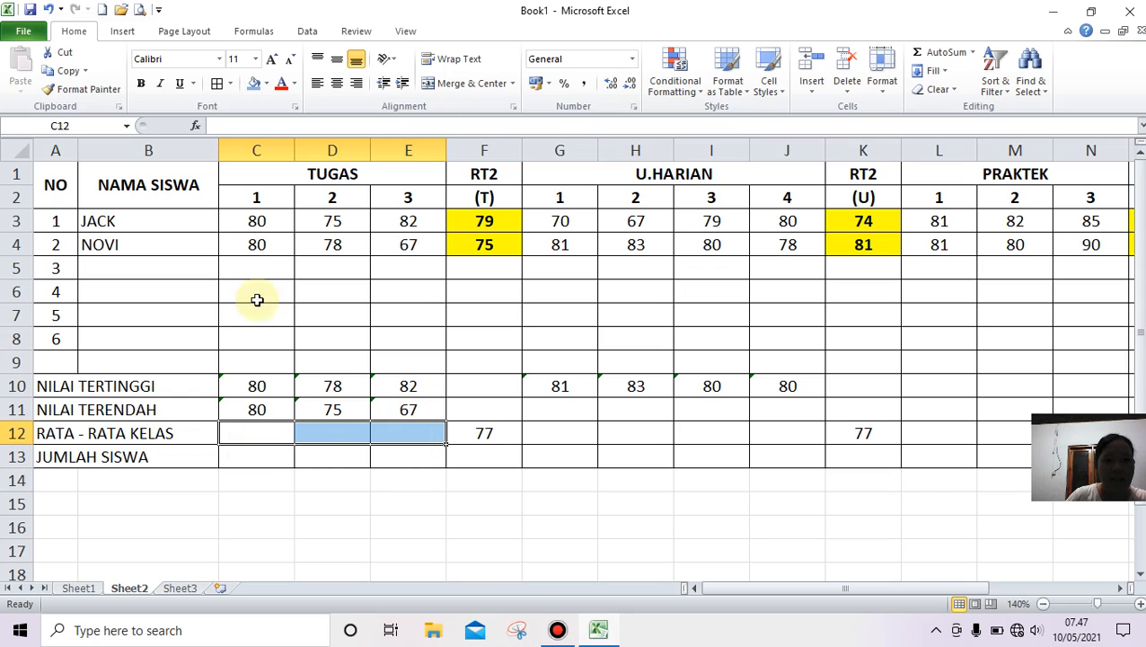
{"action": "left_click", "coordinate": [265, 84]}
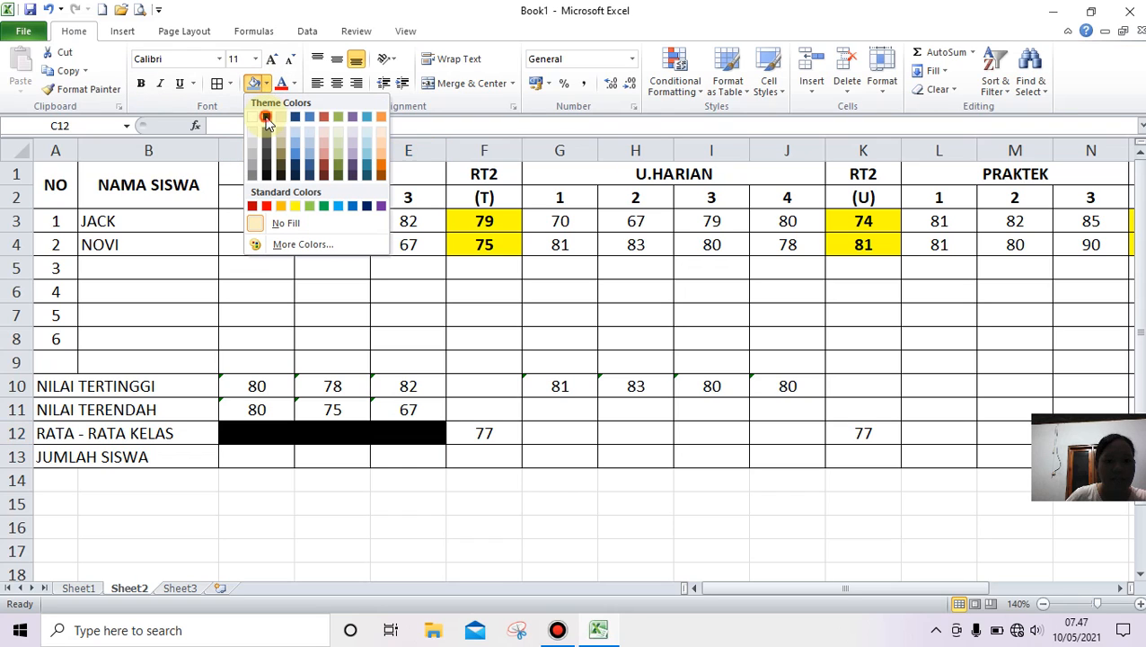
{"action": "left_click", "coordinate": [266, 119]}
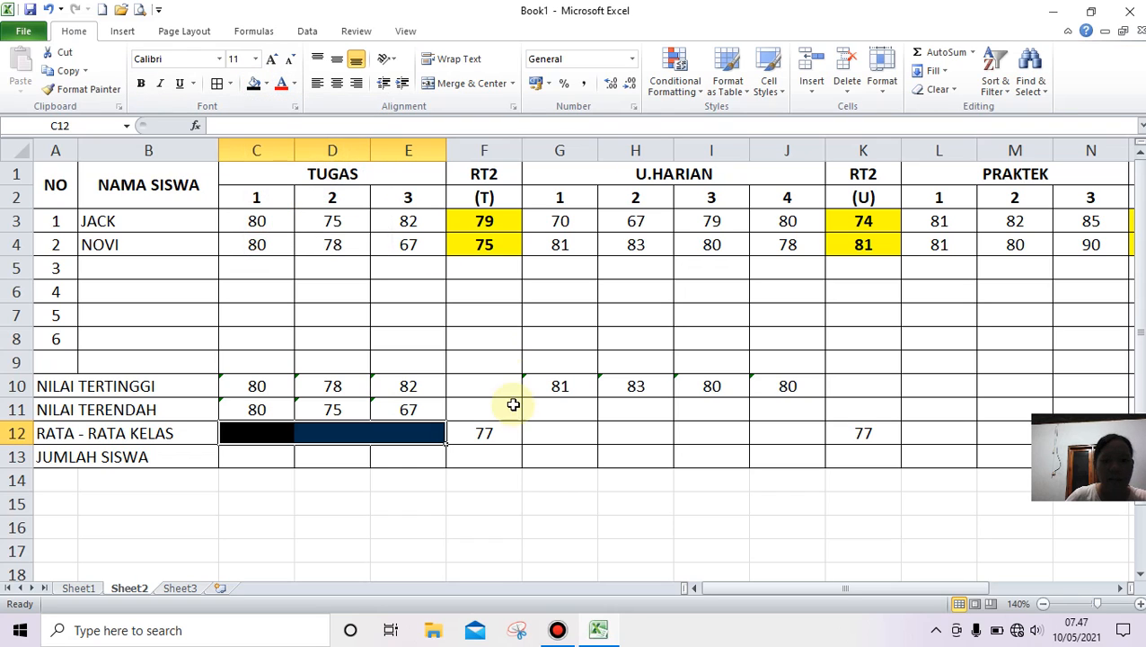
{"action": "left_click", "coordinate": [266, 84]}
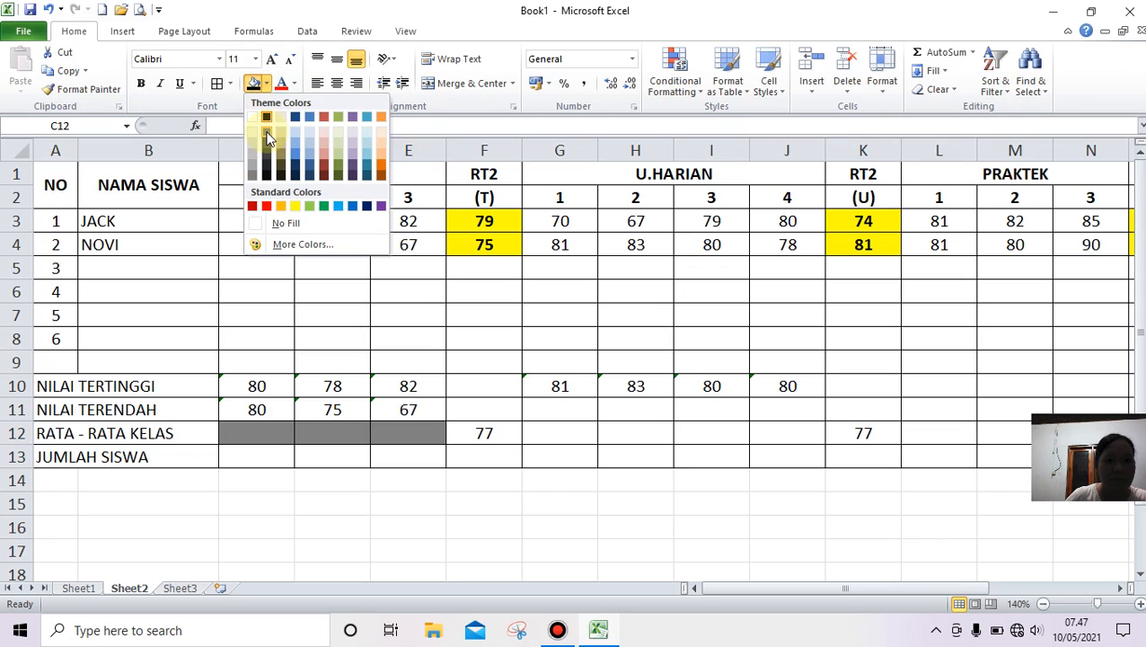
{"action": "left_click", "coordinate": [267, 137]}
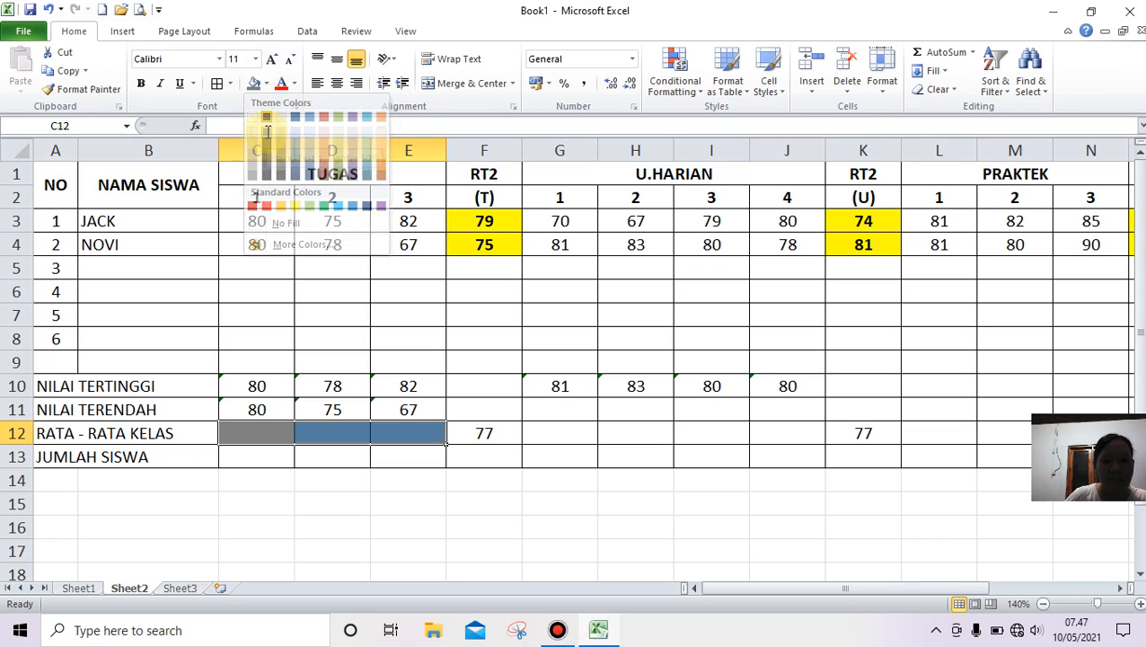
{"action": "left_click", "coordinate": [548, 434]}
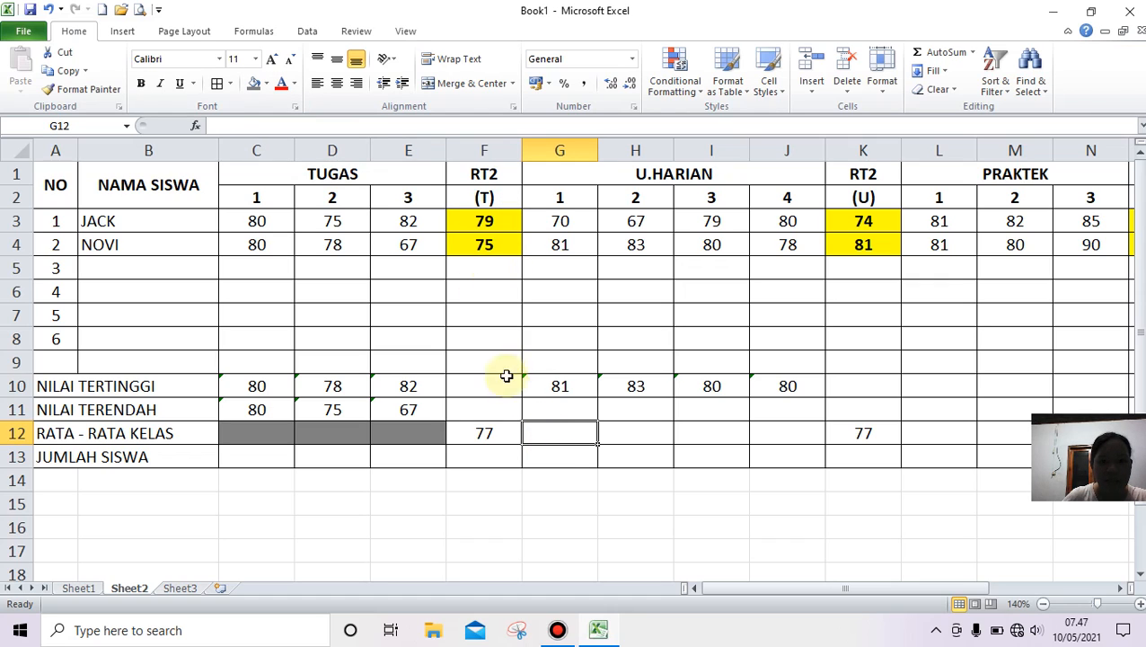
Shade the unused class-average cells G12:J12 under U.HARIAN, L12:N12 under PRAKTEK and Q12:R12 under UJIAN in medium gray
{"action": "left_click_drag", "start_coordinate": [548, 433], "coordinate": [793, 437]}
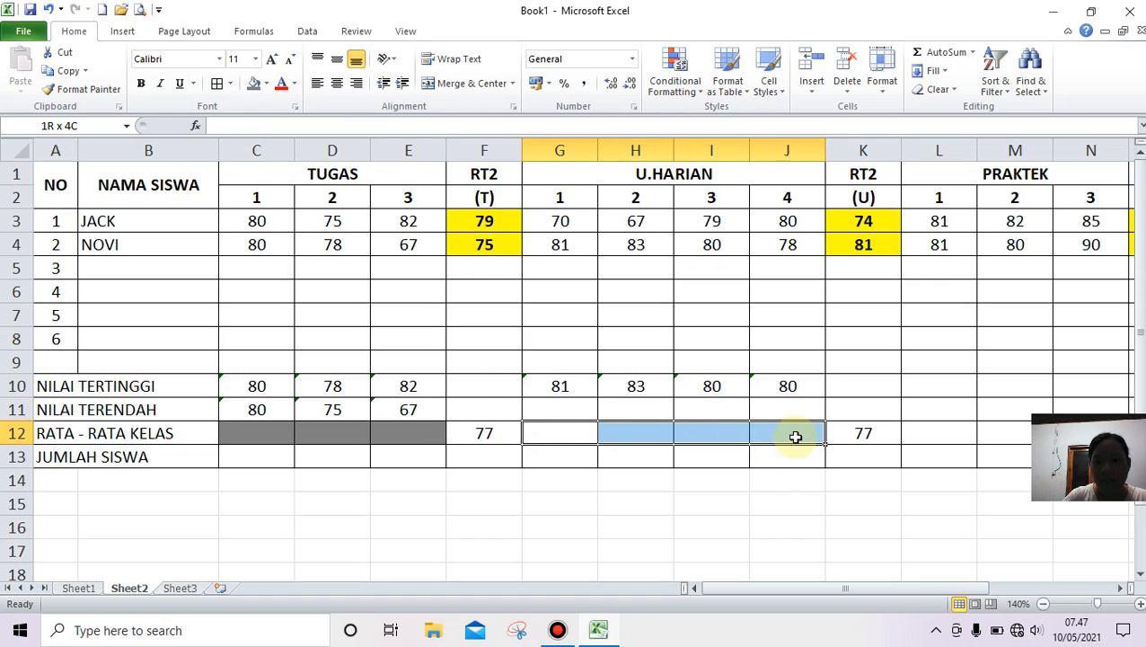
{"action": "left_click", "coordinate": [254, 83]}
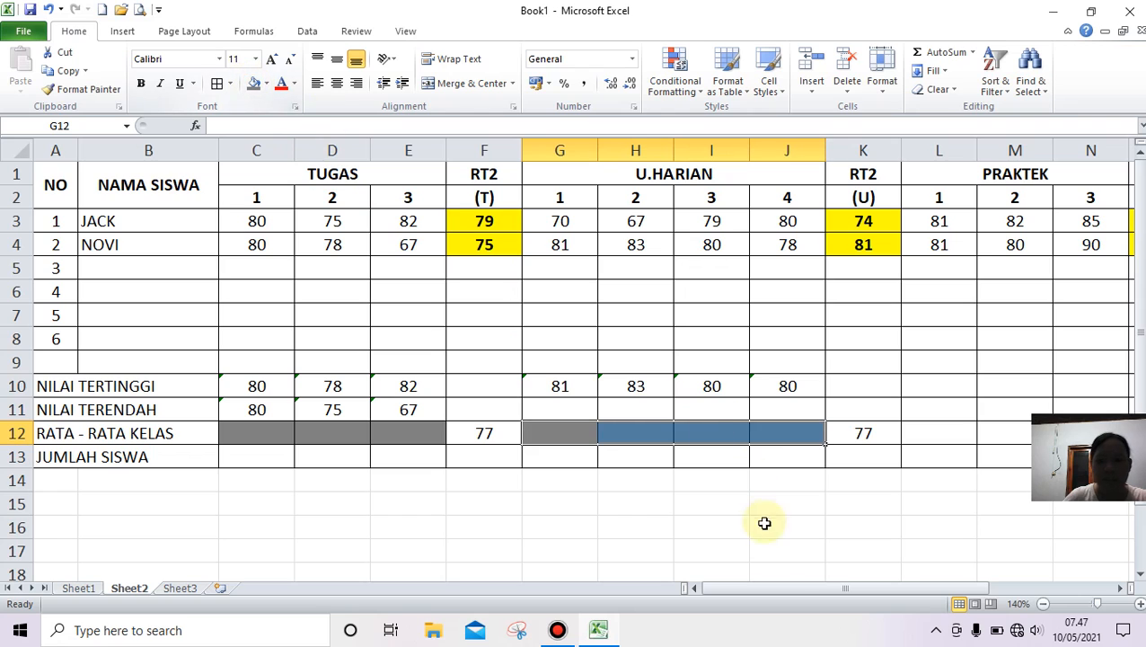
{"action": "left_click_drag", "start_coordinate": [783, 589], "coordinate": [869, 591]}
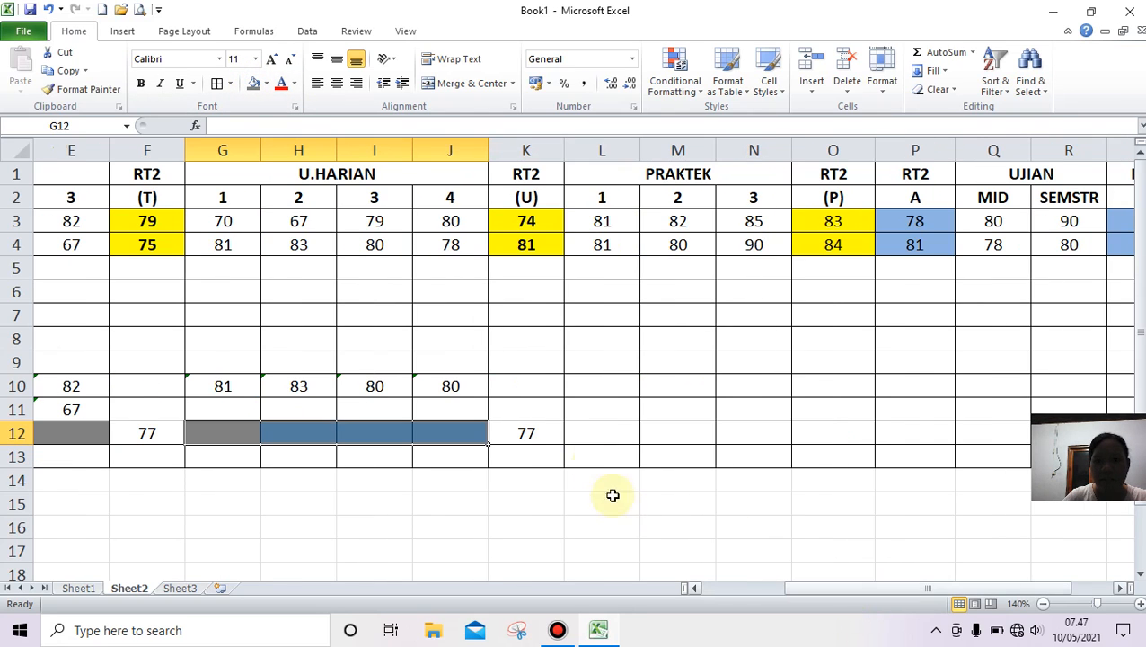
{"action": "left_click_drag", "start_coordinate": [589, 434], "coordinate": [749, 432]}
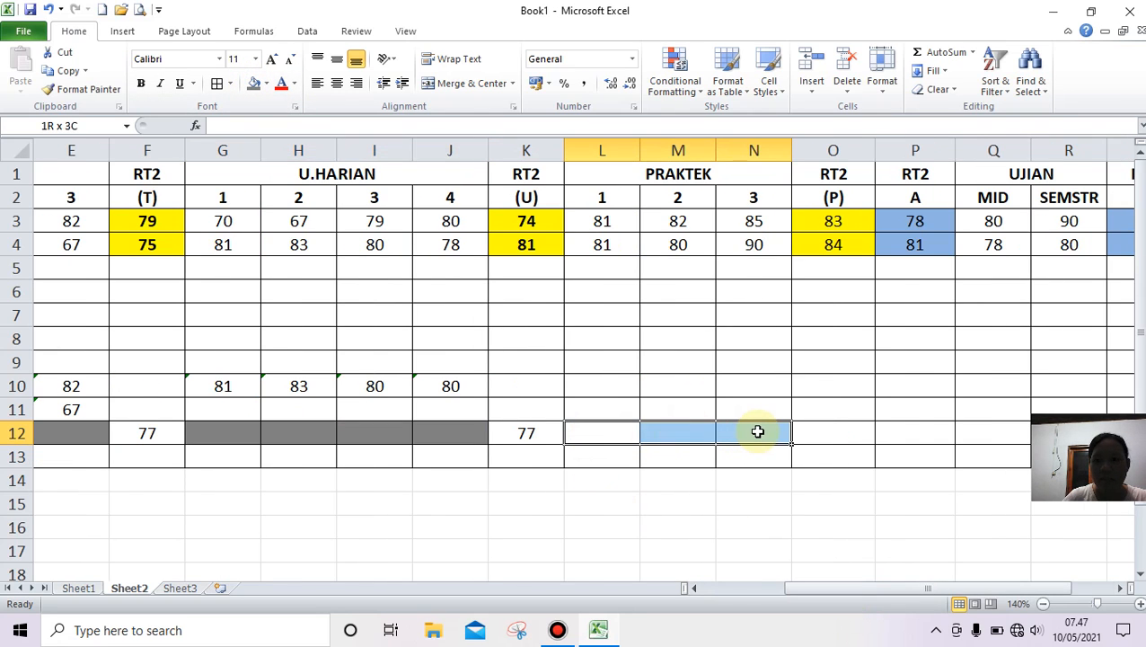
{"action": "left_click", "coordinate": [254, 84]}
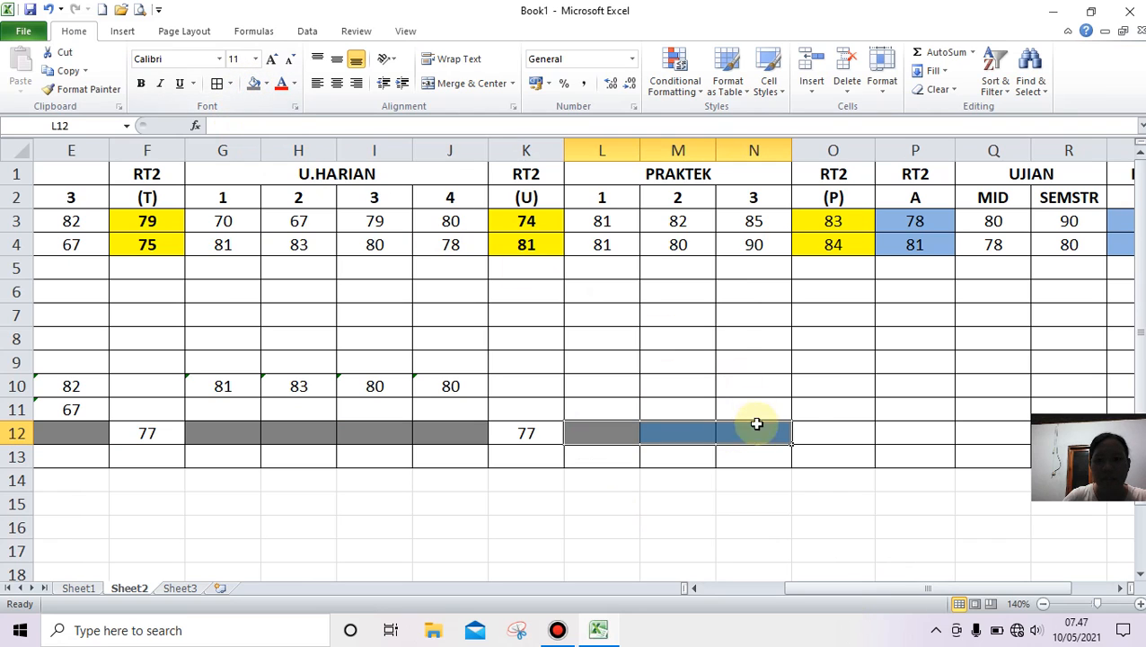
{"action": "left_click_drag", "start_coordinate": [853, 595], "coordinate": [854, 596]}
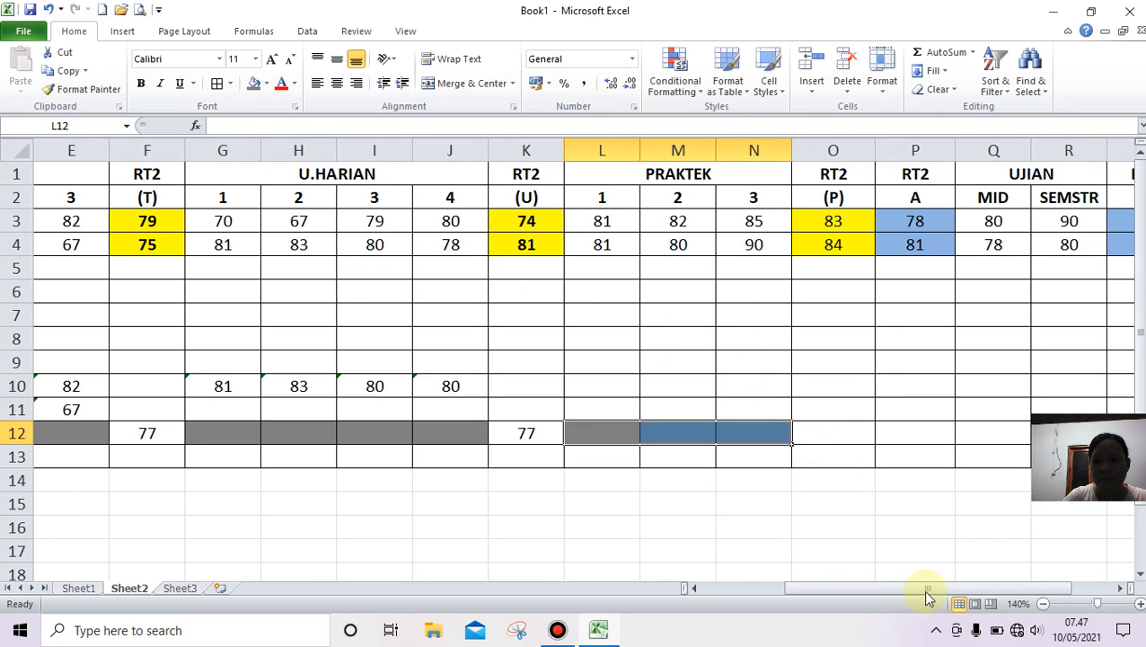
{"action": "left_click_drag", "start_coordinate": [924, 600], "coordinate": [988, 593]}
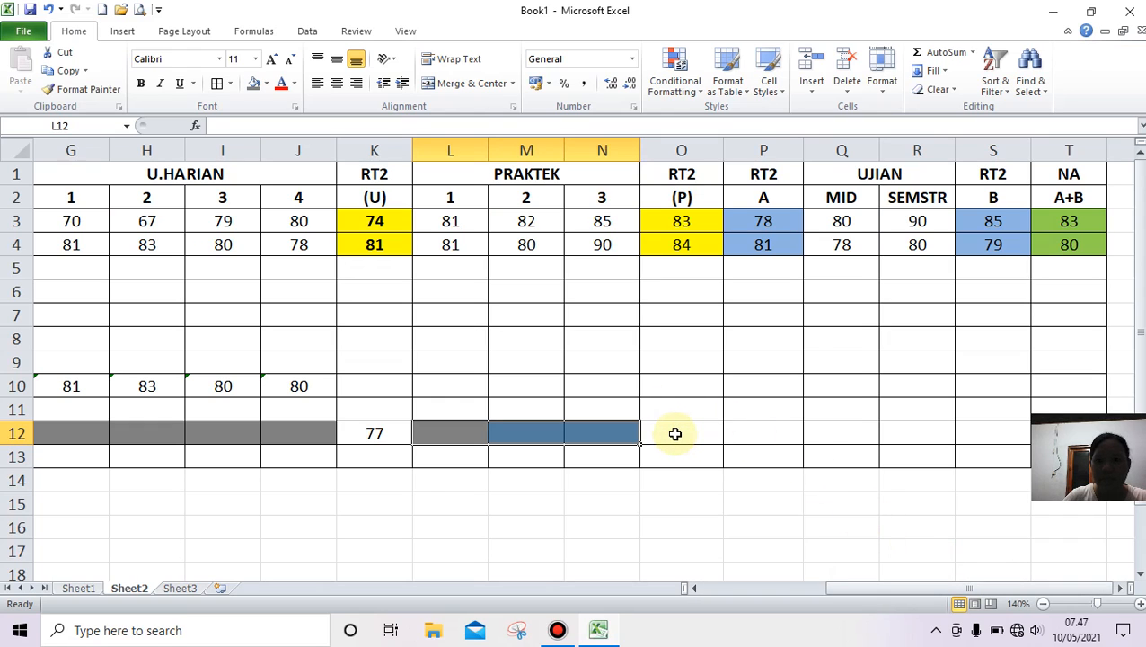
{"action": "left_click_drag", "start_coordinate": [820, 431], "coordinate": [915, 428]}
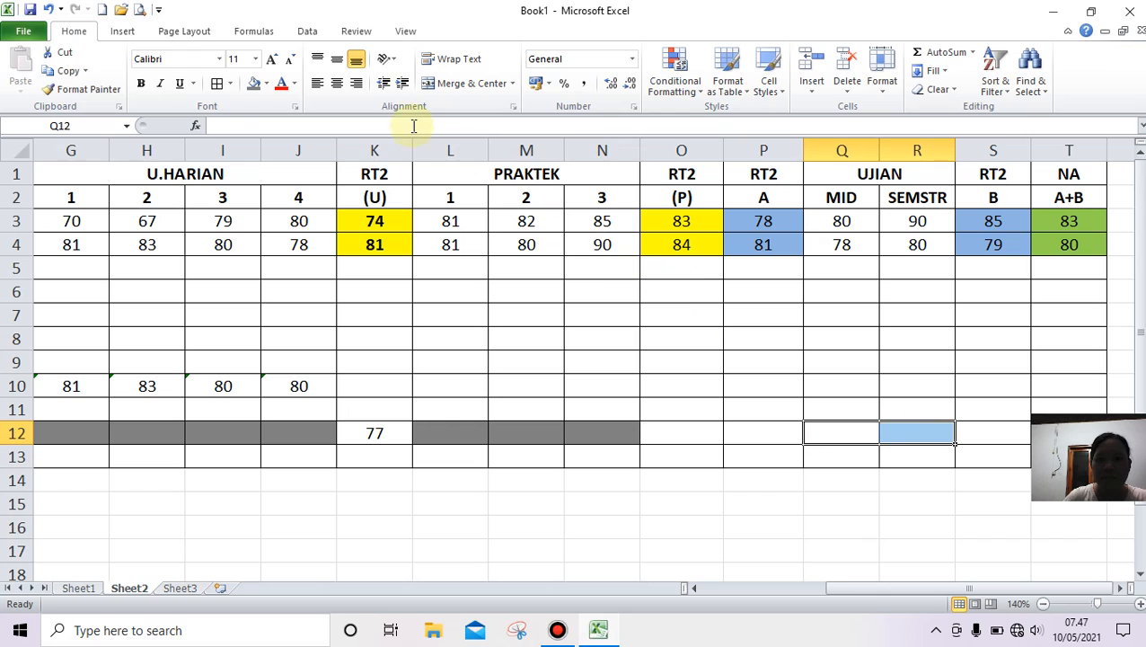
{"action": "left_click", "coordinate": [254, 83]}
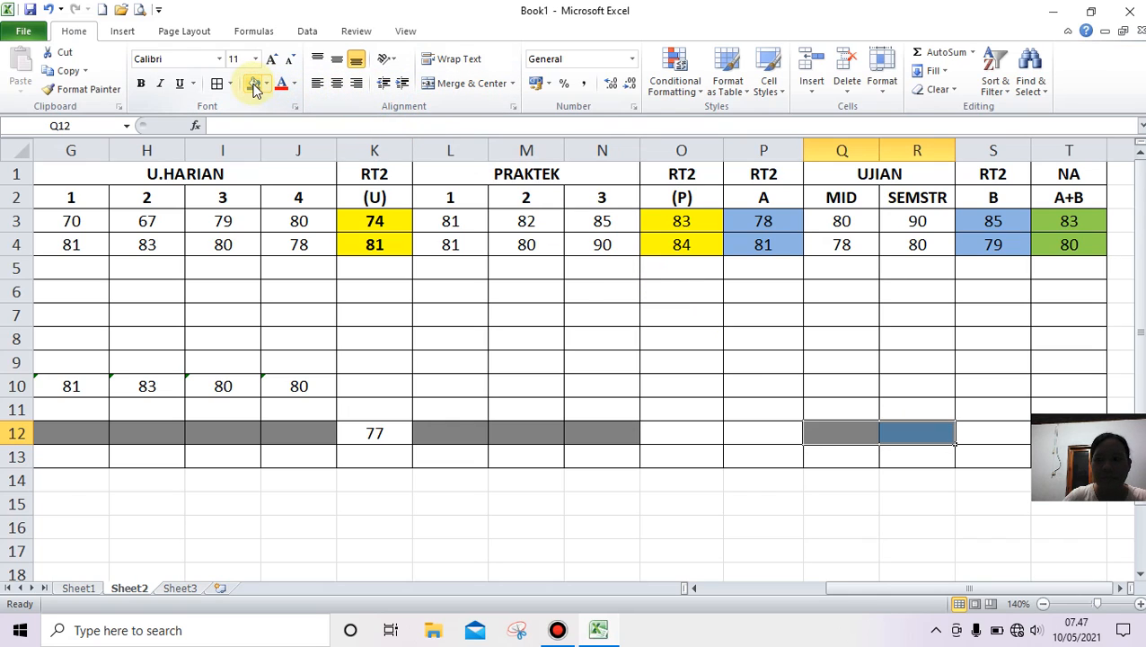
{"action": "left_click", "coordinate": [831, 380]}
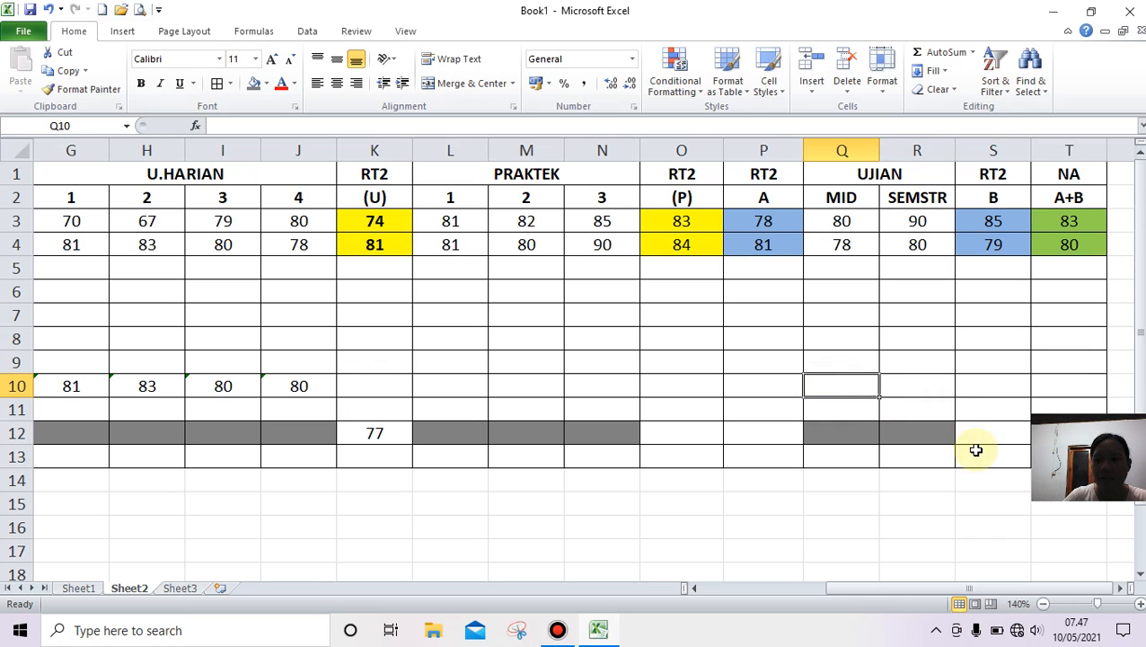
Shade the unused JUMLAH SISWA cells D13:T13 in the same medium gray, leaving C13 unfilled
{"action": "left_click", "coordinate": [1129, 588]}
{"action": "left_click", "coordinate": [1130, 588]}
{"action": "left_click", "coordinate": [1130, 587]}
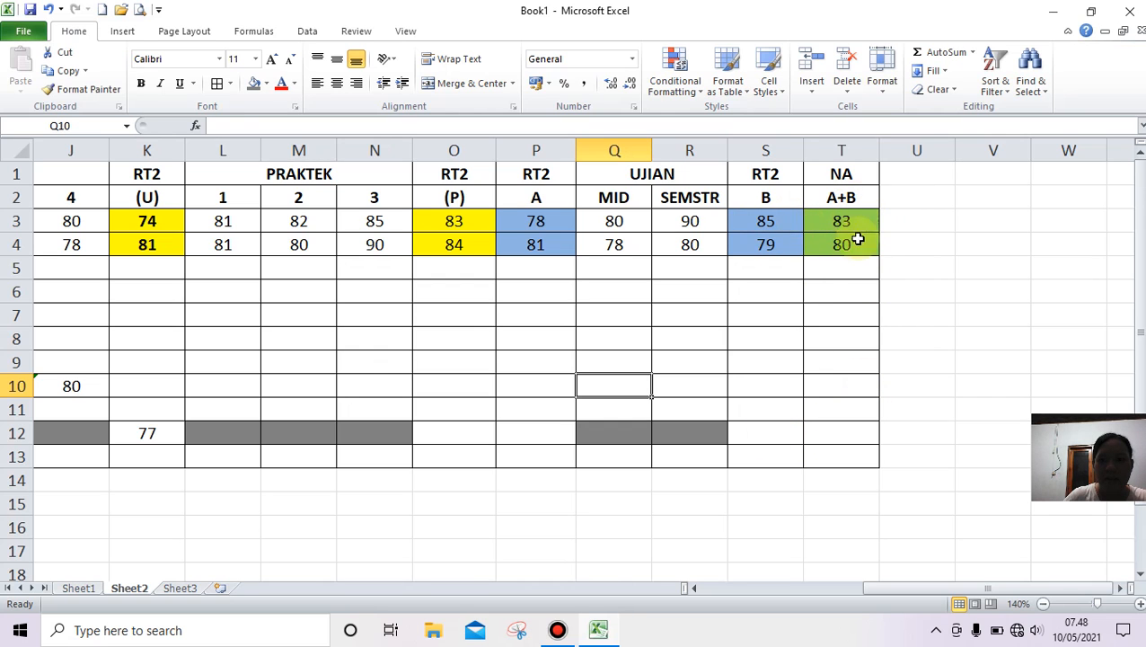
{"action": "left_click_drag", "start_coordinate": [920, 589], "coordinate": [745, 585]}
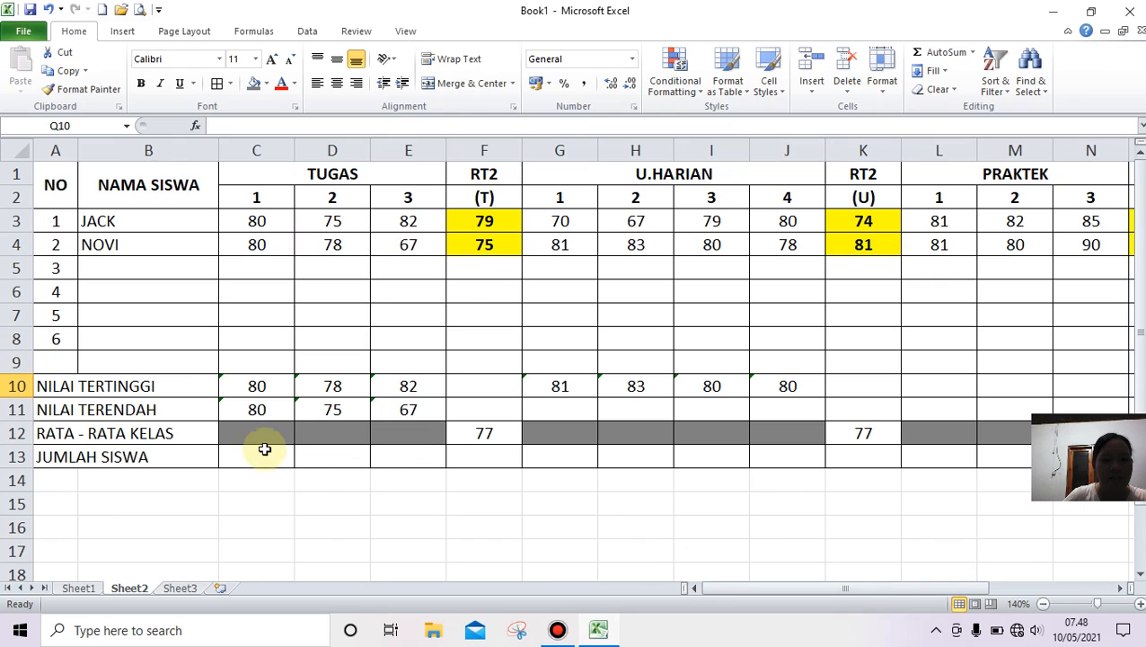
{"action": "left_click_drag", "start_coordinate": [313, 456], "coordinate": [1078, 459]}
{"action": "left_click_drag", "start_coordinate": [853, 586], "coordinate": [819, 589]}
{"action": "left_click_drag", "start_coordinate": [1119, 588], "coordinate": [799, 460]}
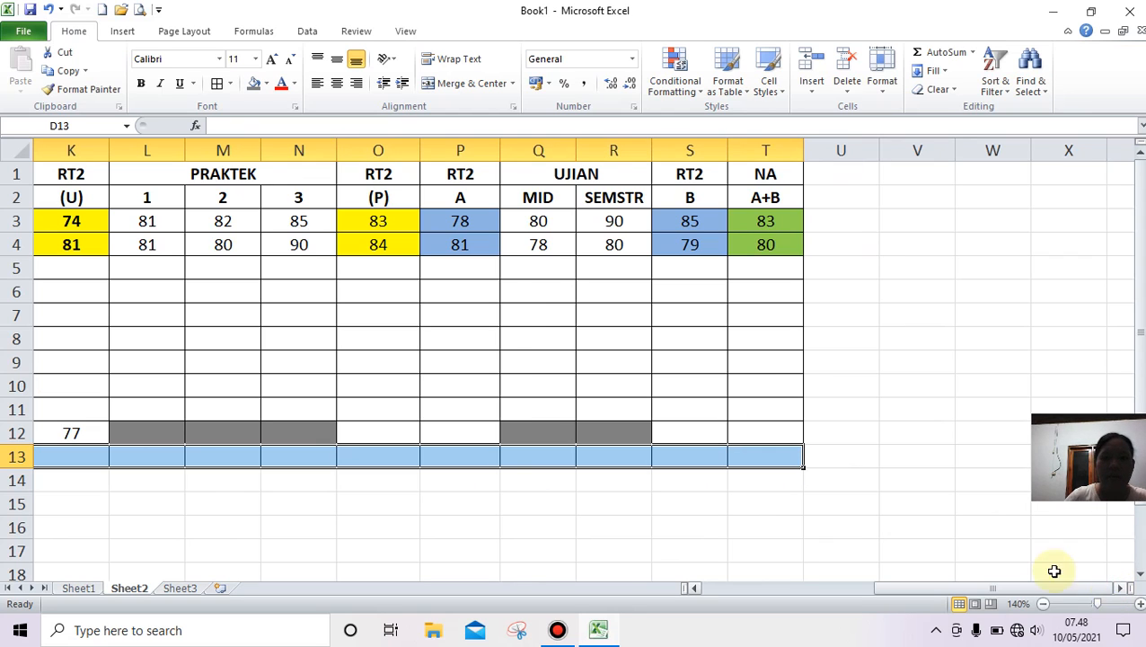
{"action": "left_click", "coordinate": [255, 84]}
Enter the student-count formula =COUNT(A3:A8) in C13, the JUMLAH SISWA row, and center the result
{"action": "left_click", "coordinate": [283, 455]}
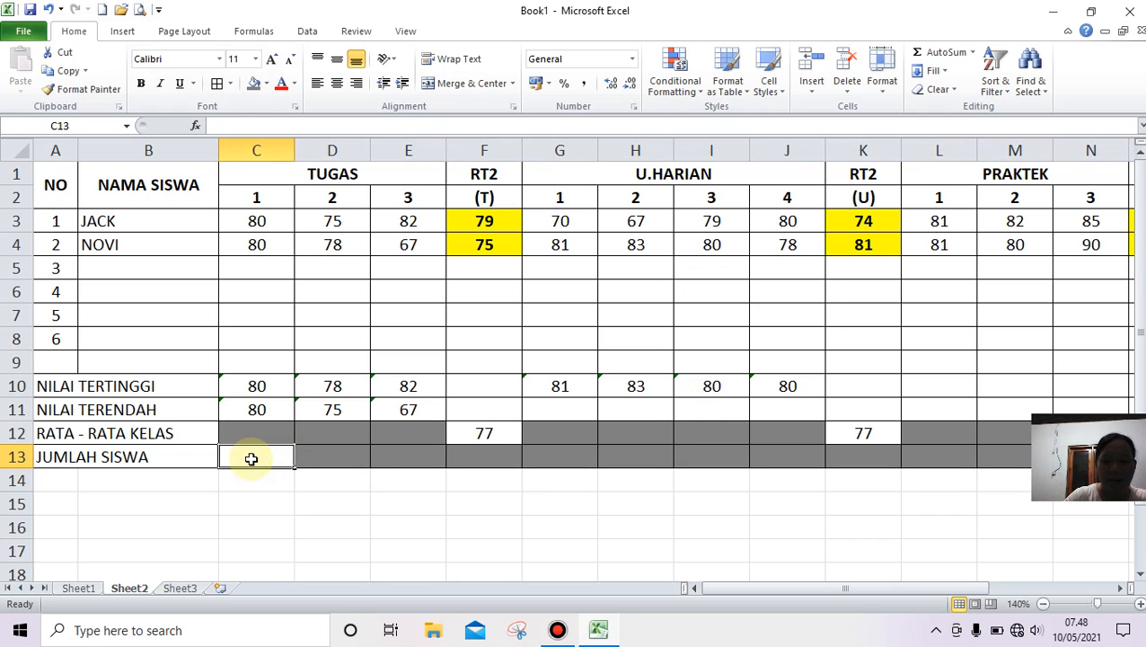
{"action": "type", "text": "="}
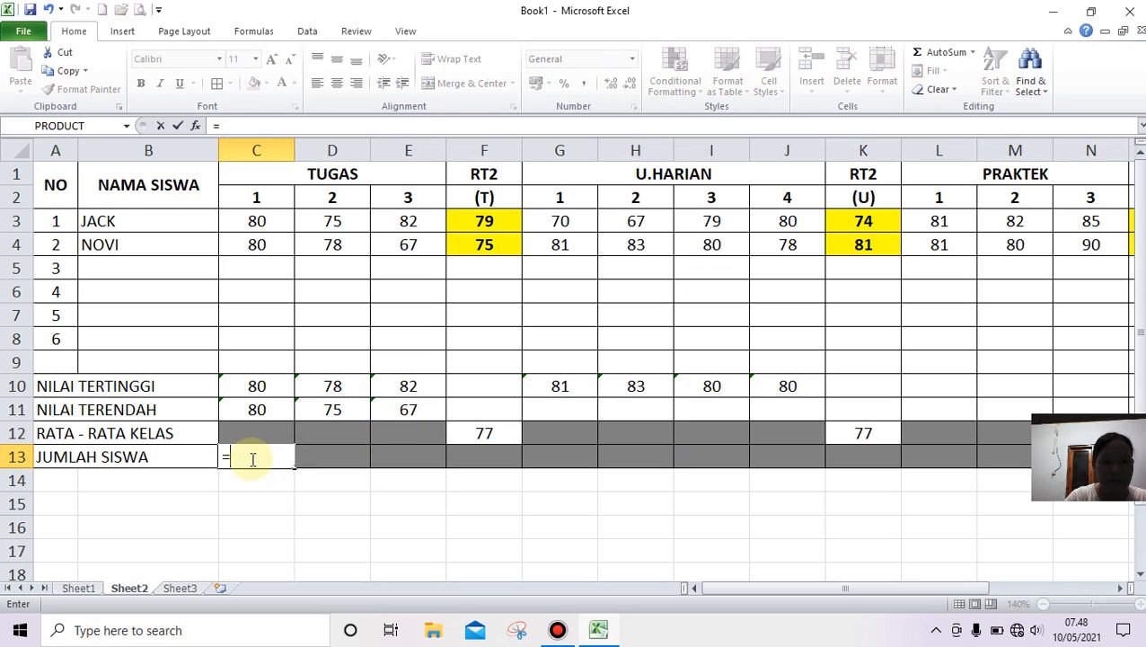
{"action": "type", "text": "COUNT"}
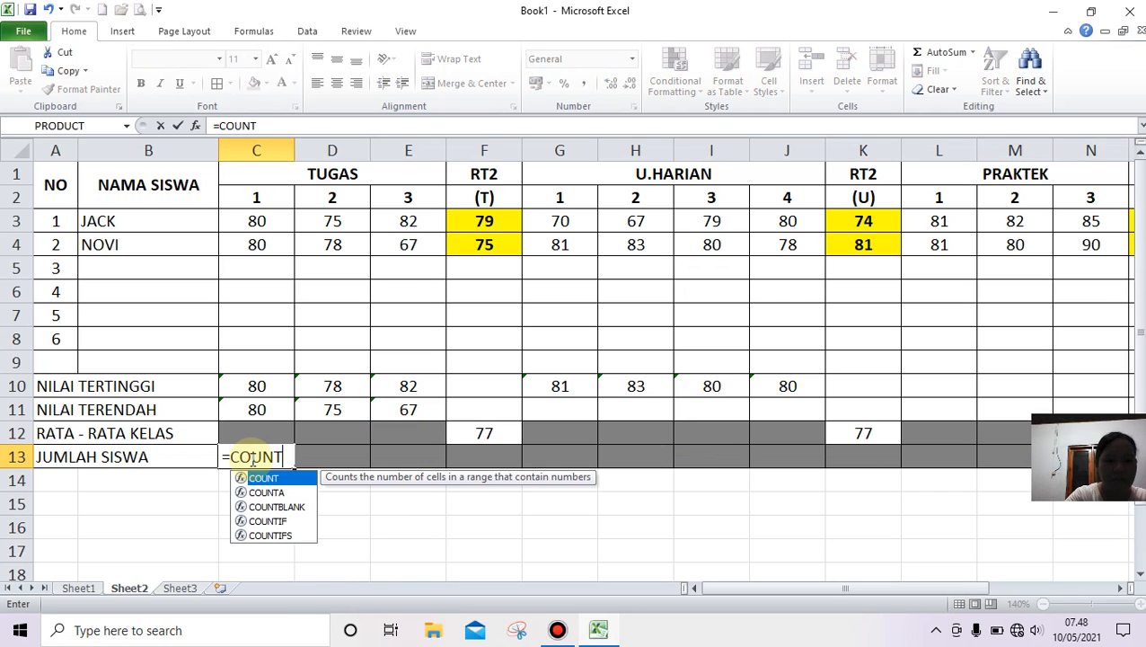
{"action": "type", "text": "("}
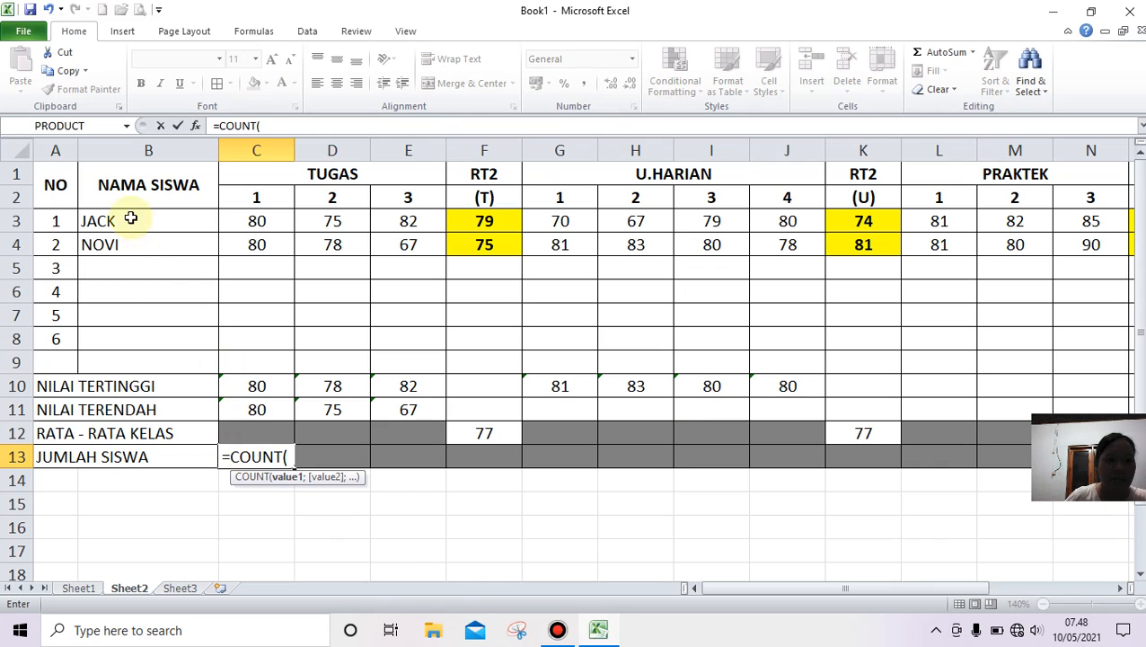
{"action": "left_click_drag", "start_coordinate": [68, 217], "coordinate": [61, 350]}
{"action": "key", "text": "Return"}
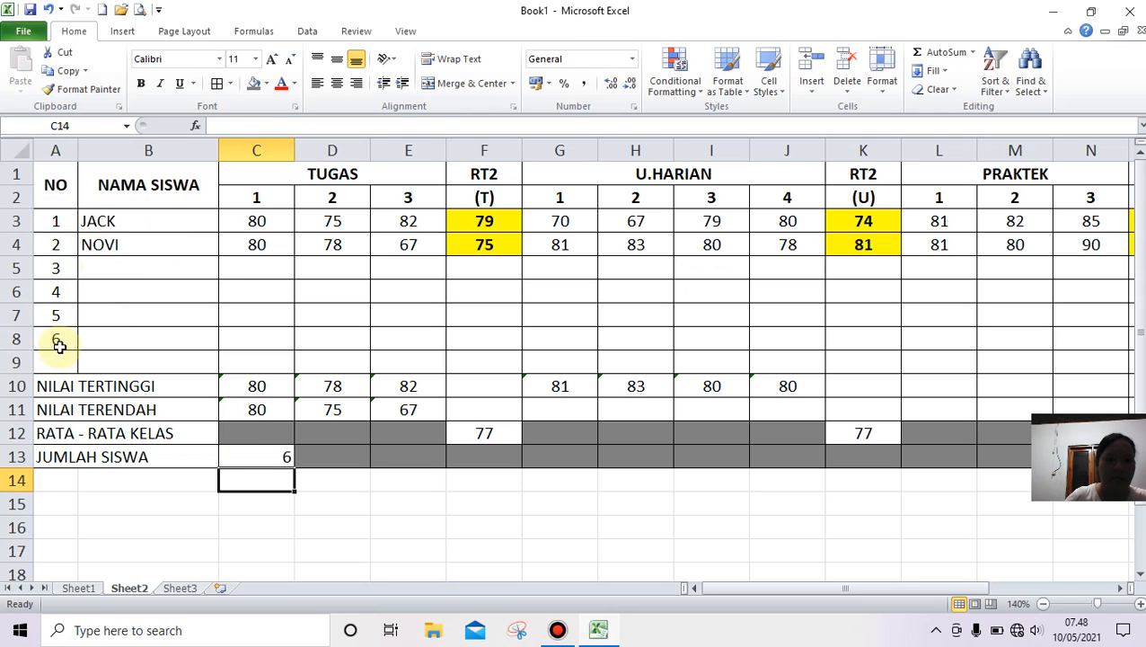
{"action": "left_click", "coordinate": [254, 451]}
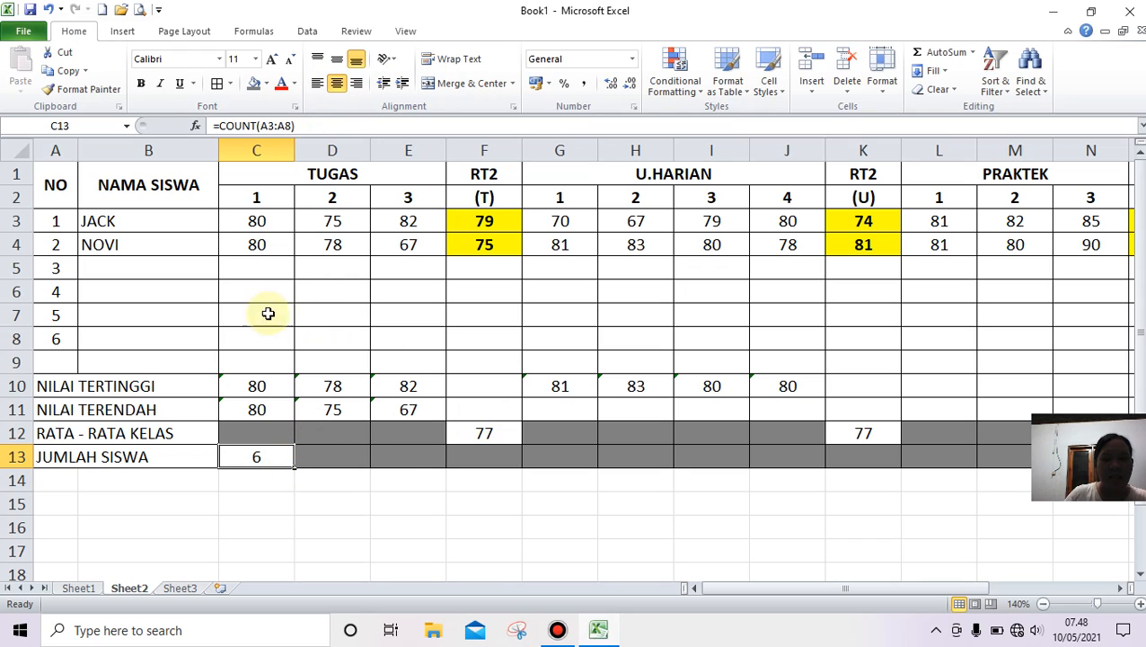
Review the grade table across all columns: the name cells B5:B8, the RT2 average formulas in row 4, and the PRAKTEK cells L10:N10
{"action": "left_click", "coordinate": [135, 269]}
{"action": "left_click_drag", "start_coordinate": [136, 270], "coordinate": [145, 332]}
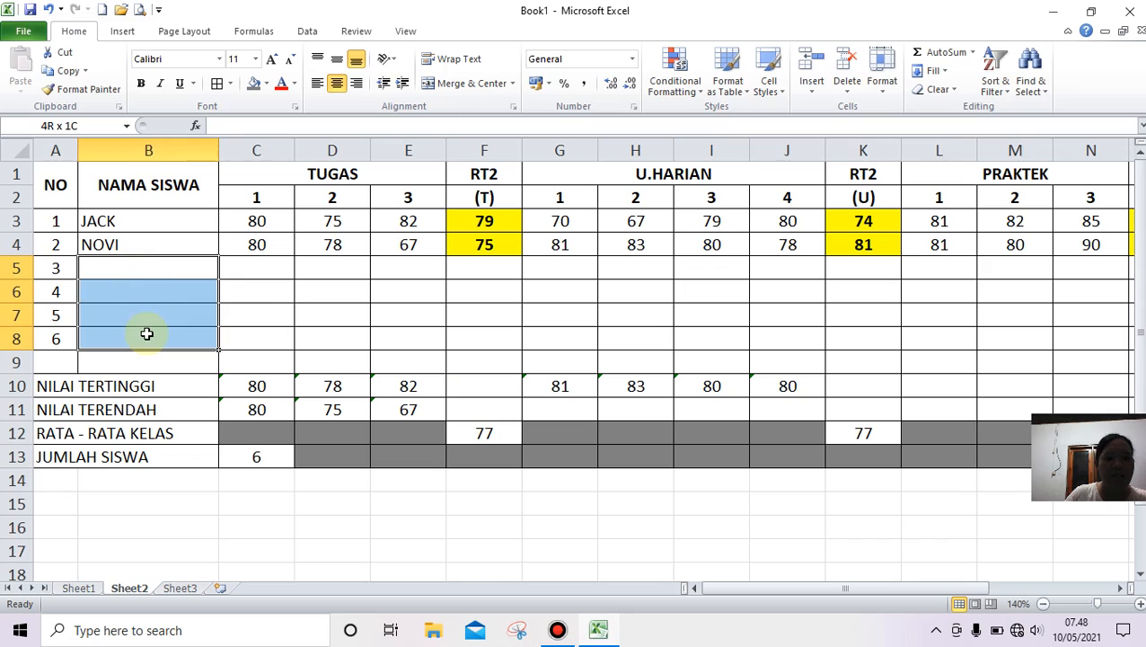
{"action": "left_click", "coordinate": [493, 239]}
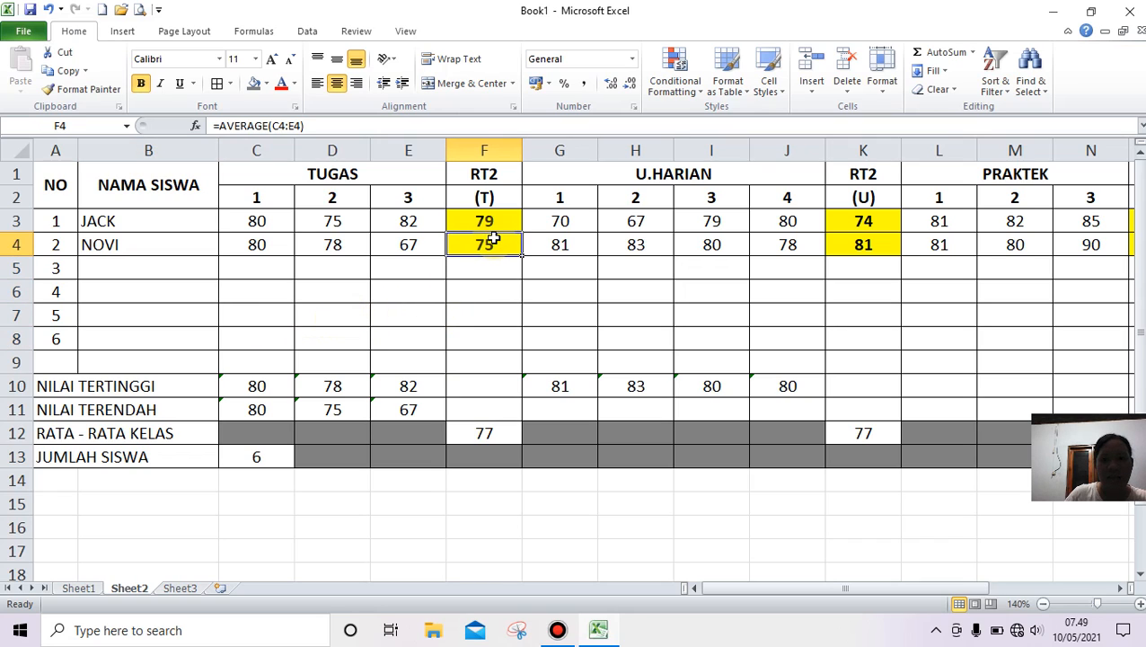
{"action": "left_click", "coordinate": [875, 255]}
{"action": "left_click_drag", "start_coordinate": [884, 588], "coordinate": [1033, 591]}
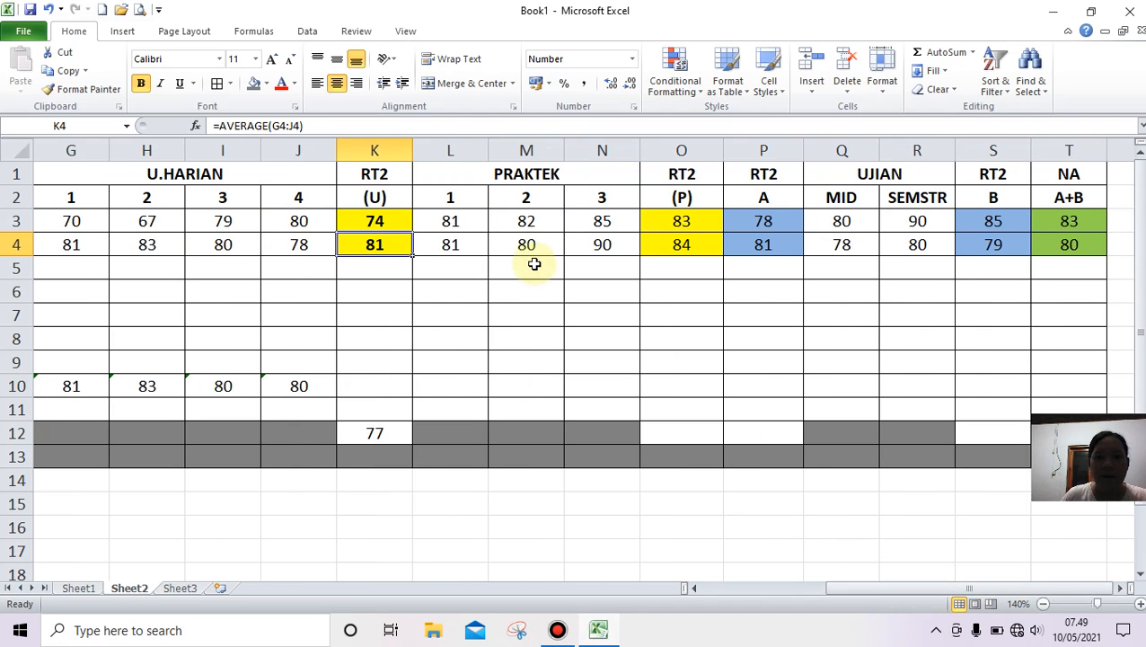
{"action": "left_click", "coordinate": [543, 211]}
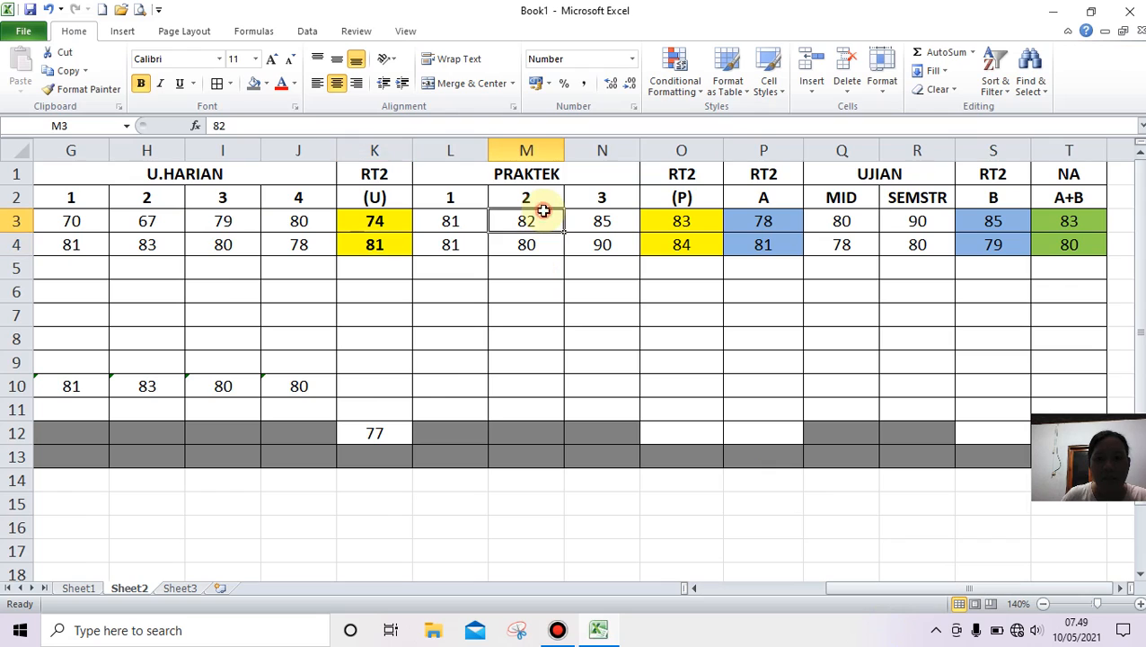
{"action": "left_click", "coordinate": [764, 248]}
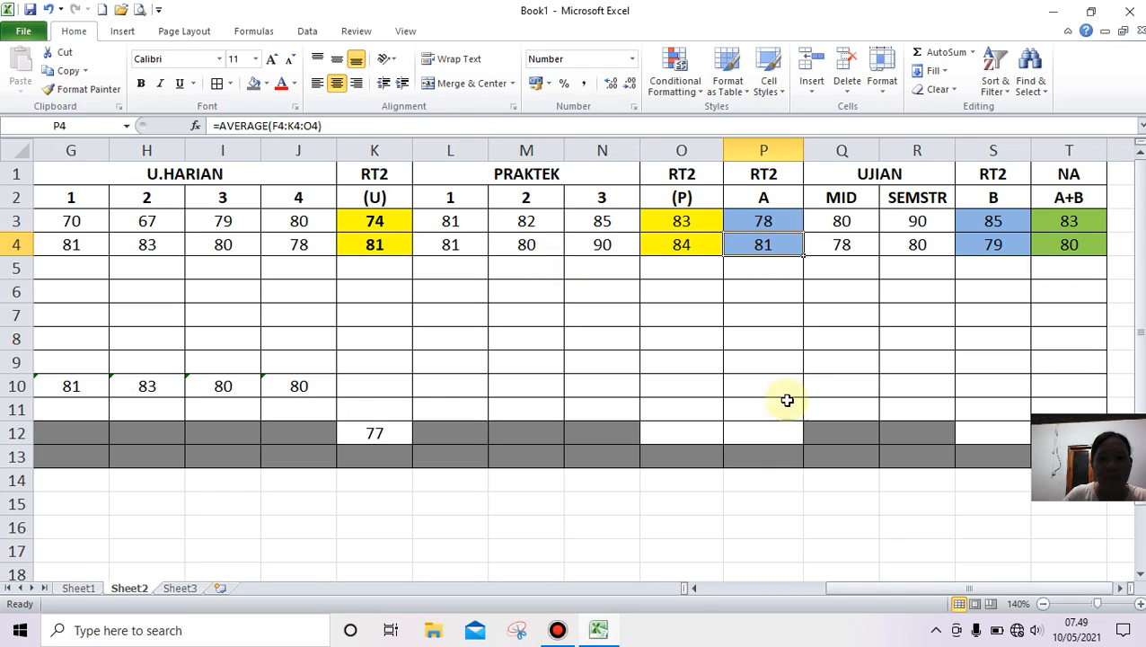
{"action": "left_click_drag", "start_coordinate": [955, 592], "coordinate": [884, 606]}
{"action": "left_click", "coordinate": [306, 248]}
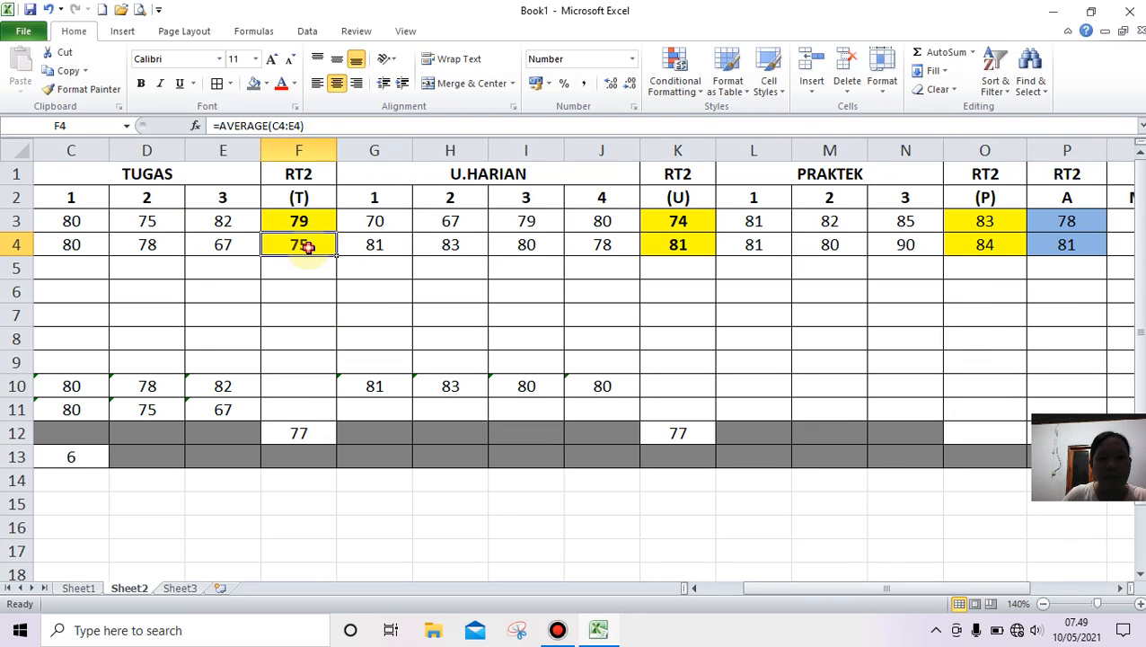
{"action": "left_click", "coordinate": [675, 248]}
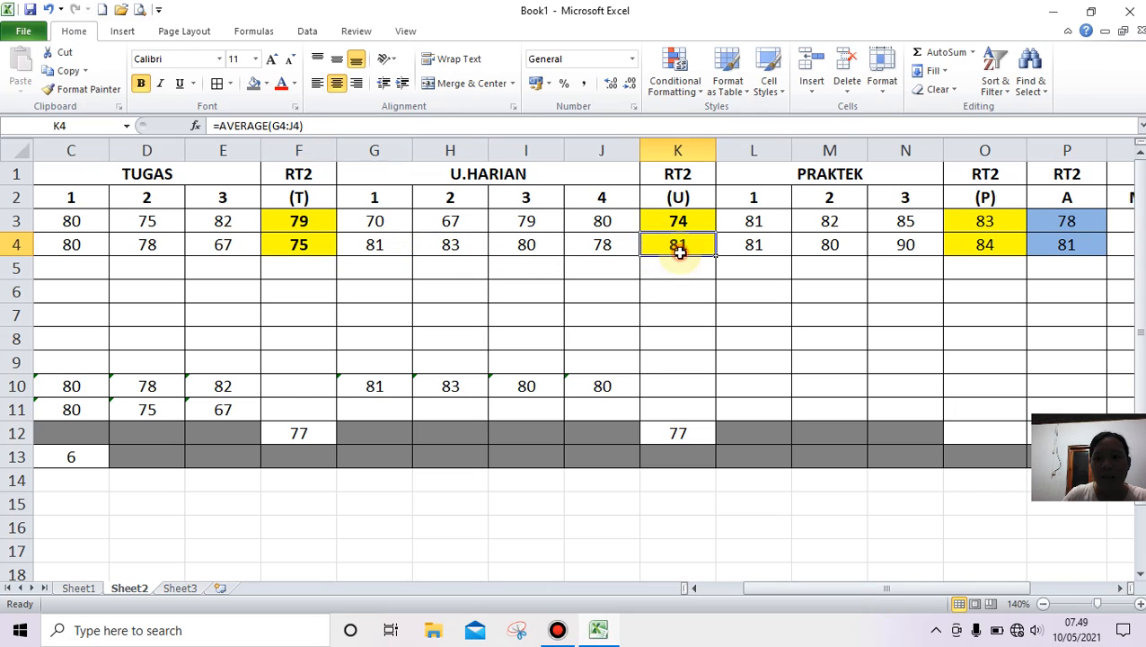
{"action": "left_click", "coordinate": [985, 251]}
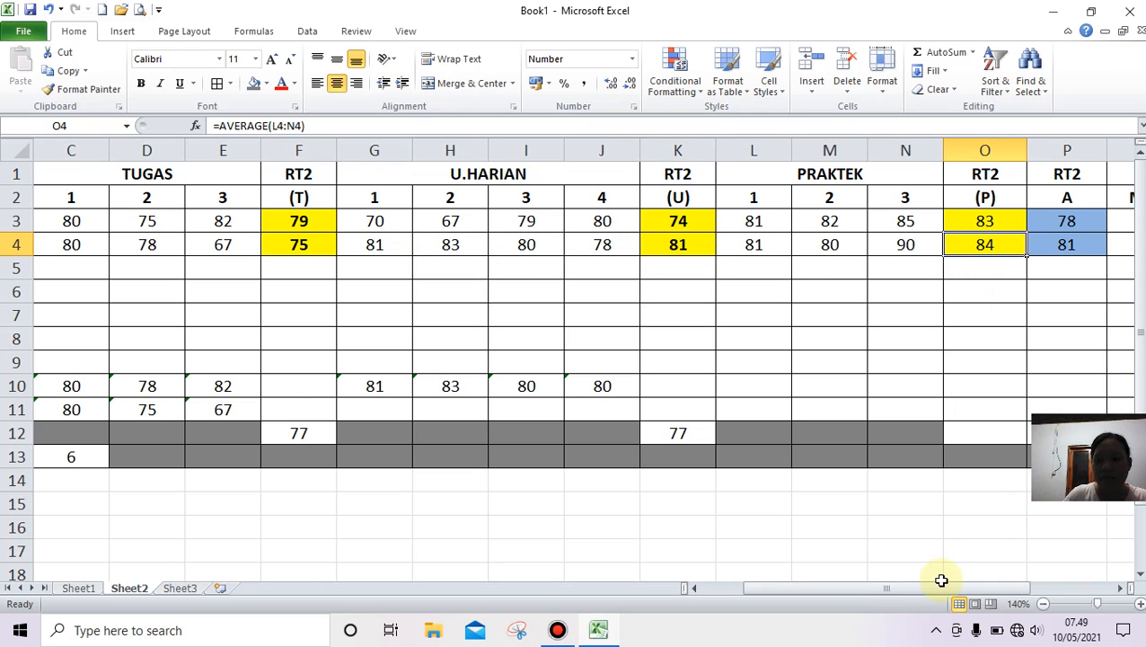
{"action": "left_click_drag", "start_coordinate": [943, 590], "coordinate": [1048, 564]}
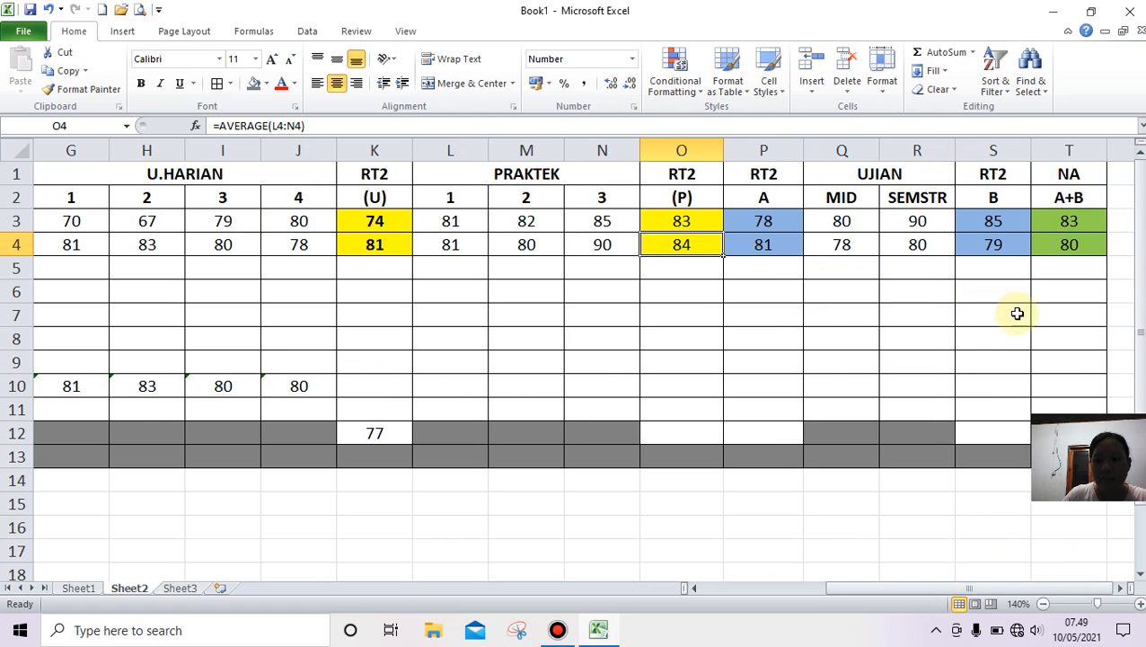
{"action": "left_click_drag", "start_coordinate": [930, 588], "coordinate": [900, 595]}
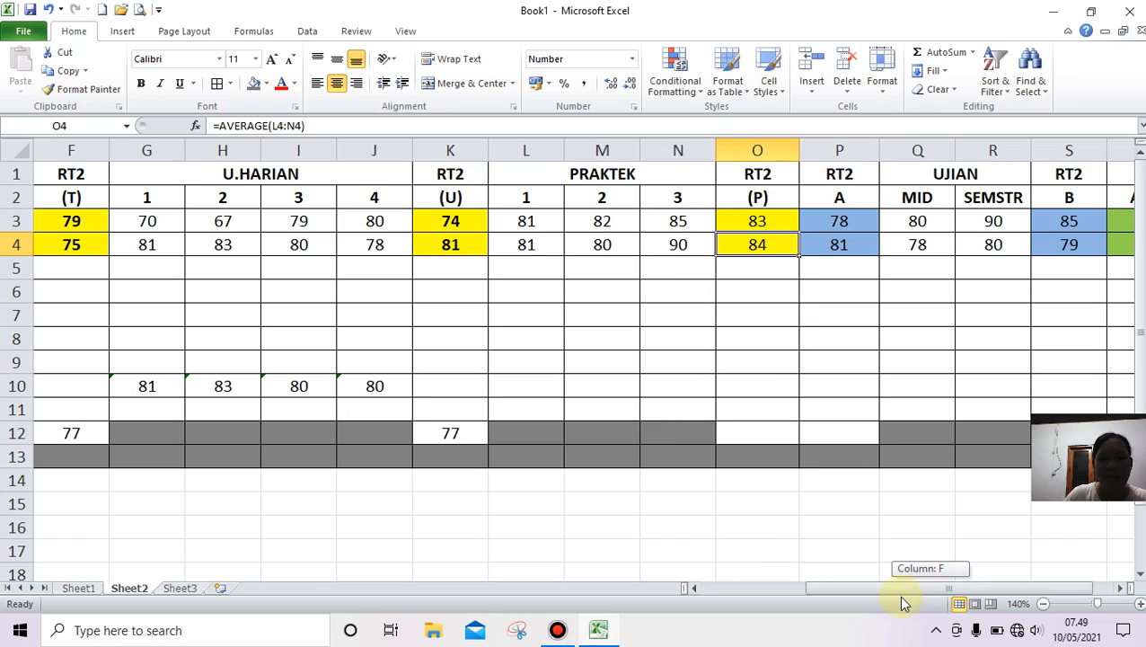
{"action": "left_click", "coordinate": [531, 392]}
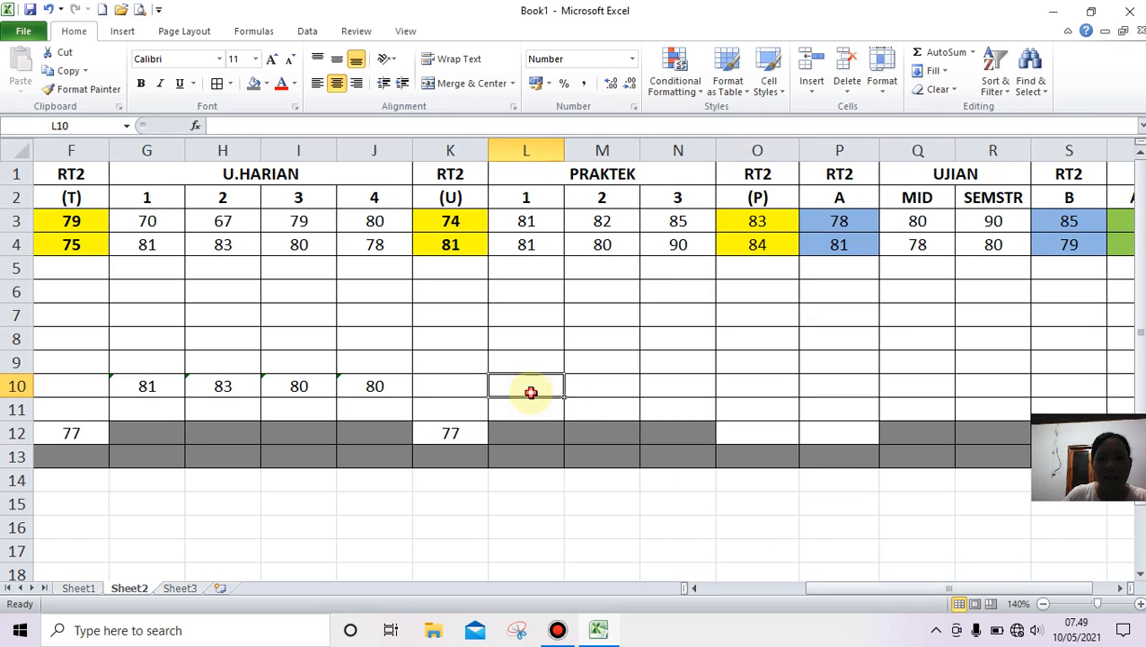
{"action": "left_click", "coordinate": [600, 386]}
{"action": "left_click", "coordinate": [665, 386]}
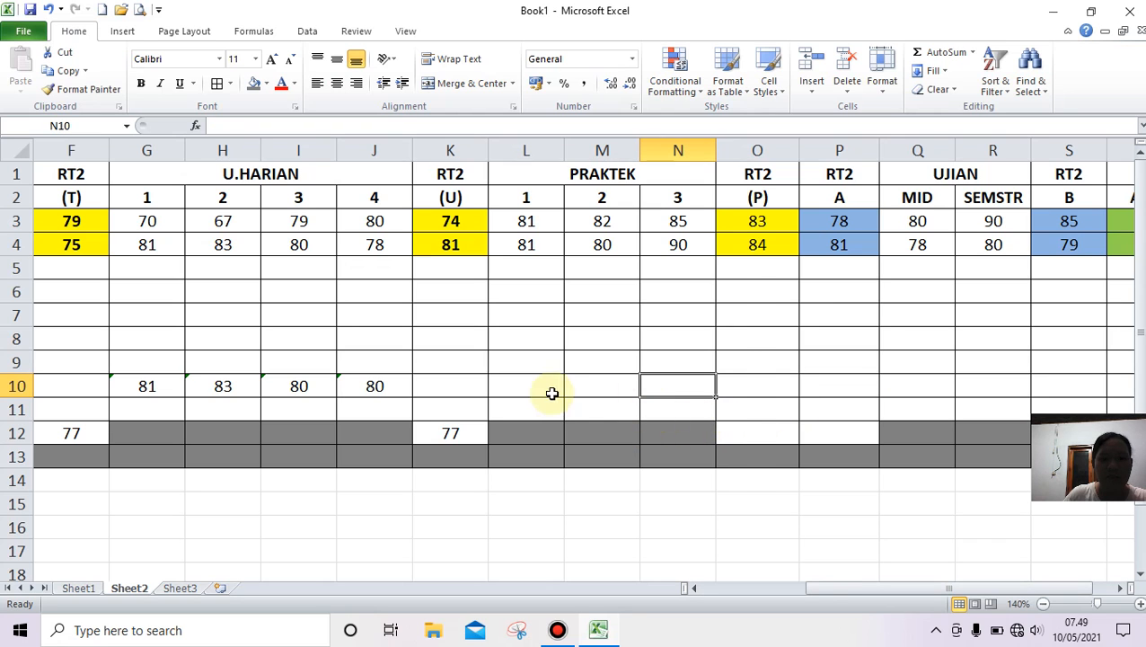
{"action": "left_click_drag", "start_coordinate": [825, 582], "coordinate": [587, 583]}
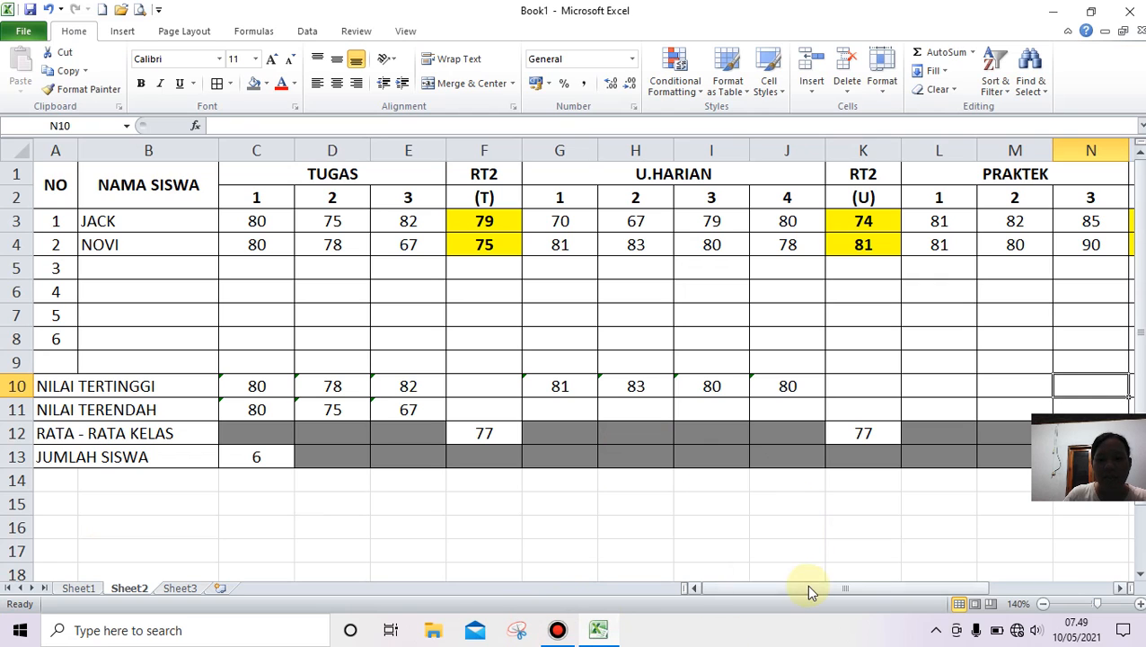
{"action": "left_click_drag", "start_coordinate": [795, 595], "coordinate": [1014, 580]}
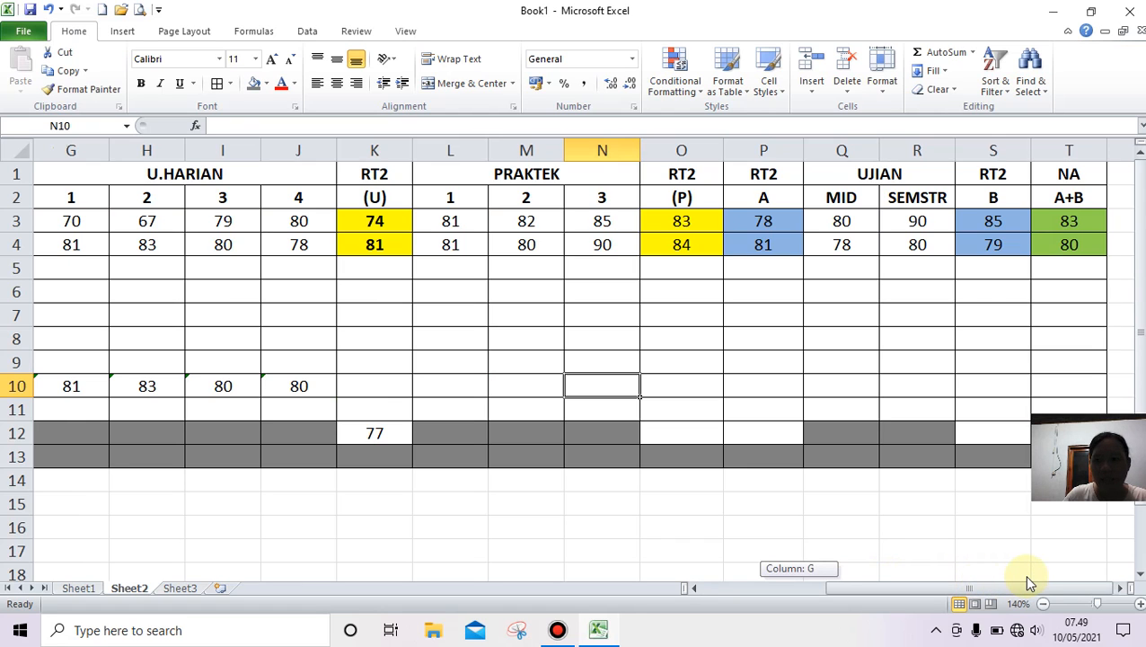
{"action": "left_click_drag", "start_coordinate": [1027, 580], "coordinate": [724, 590]}
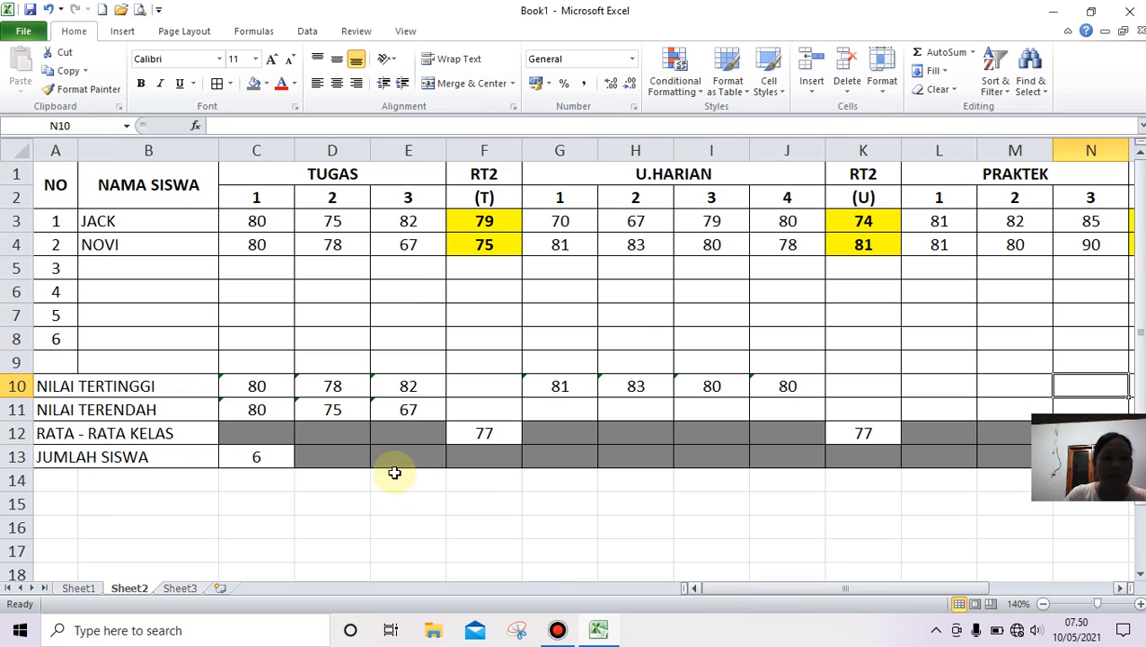